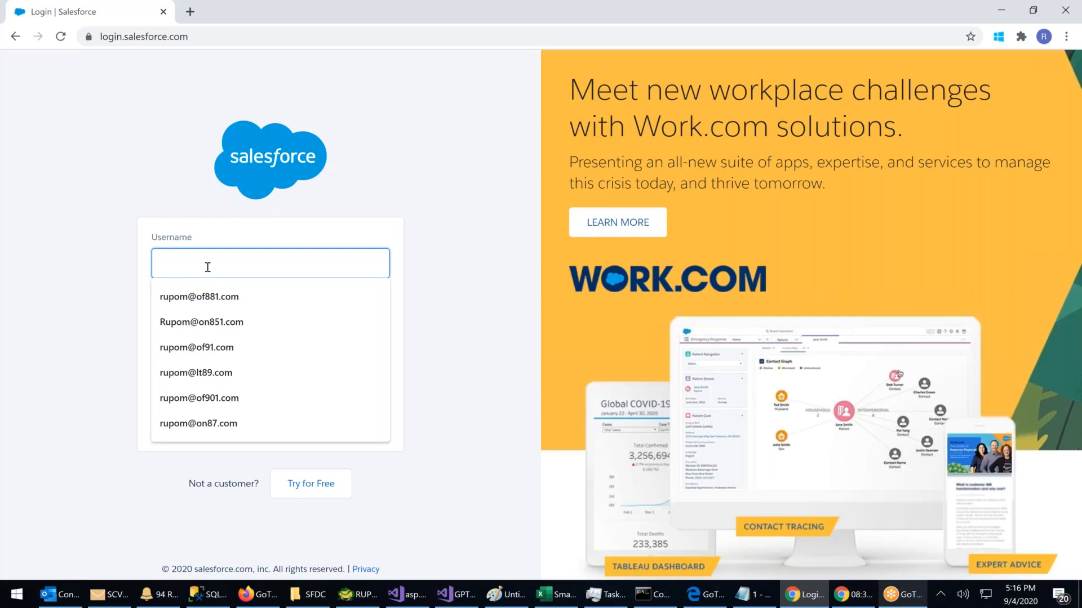
Step: Move the Command Prompt window aside and log in with the administrator's username and password
{"action": "left_click", "coordinate": [642, 596]}
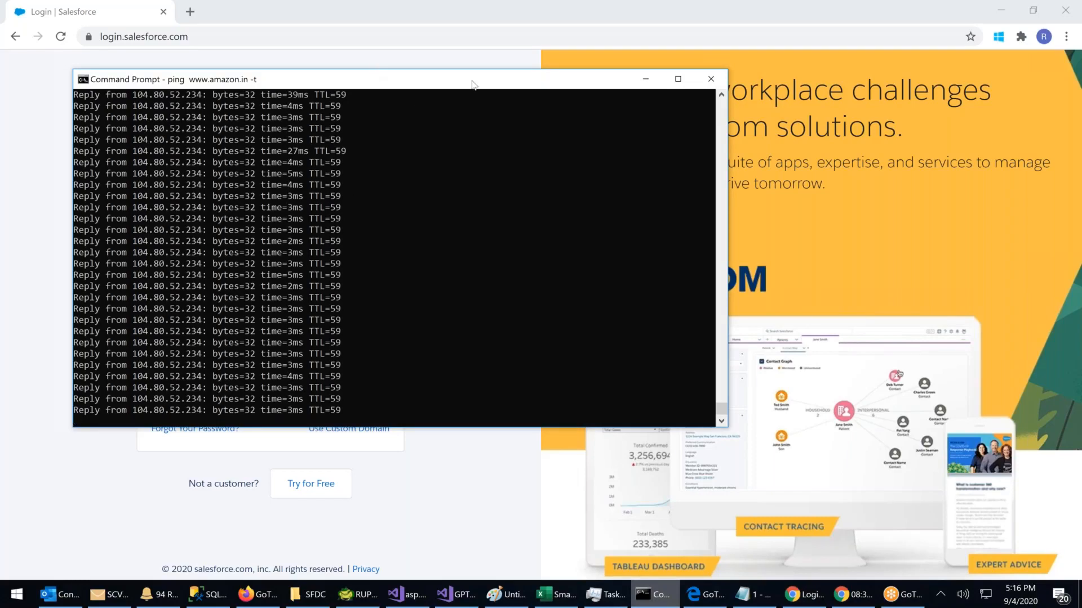
{"action": "left_click_drag", "start_coordinate": [475, 85], "coordinate": [1081, 96]}
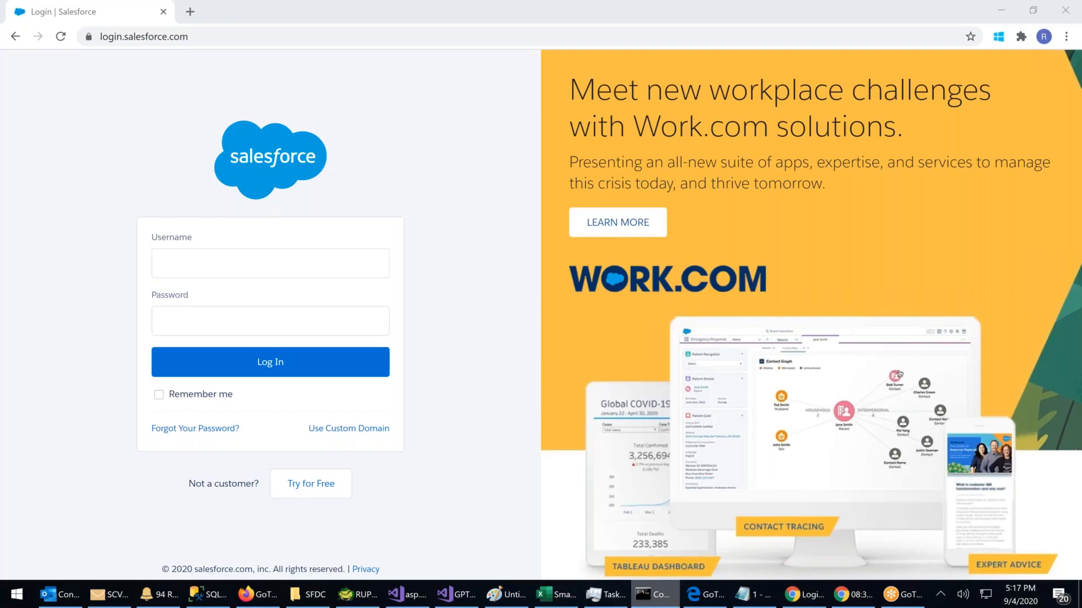
{"action": "left_click", "coordinate": [189, 263]}
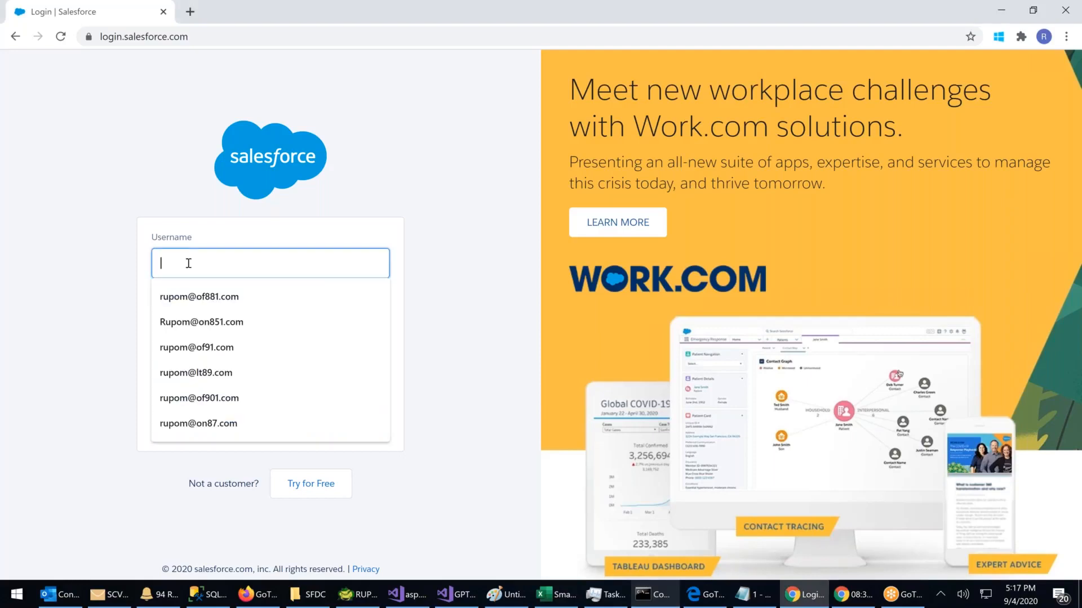
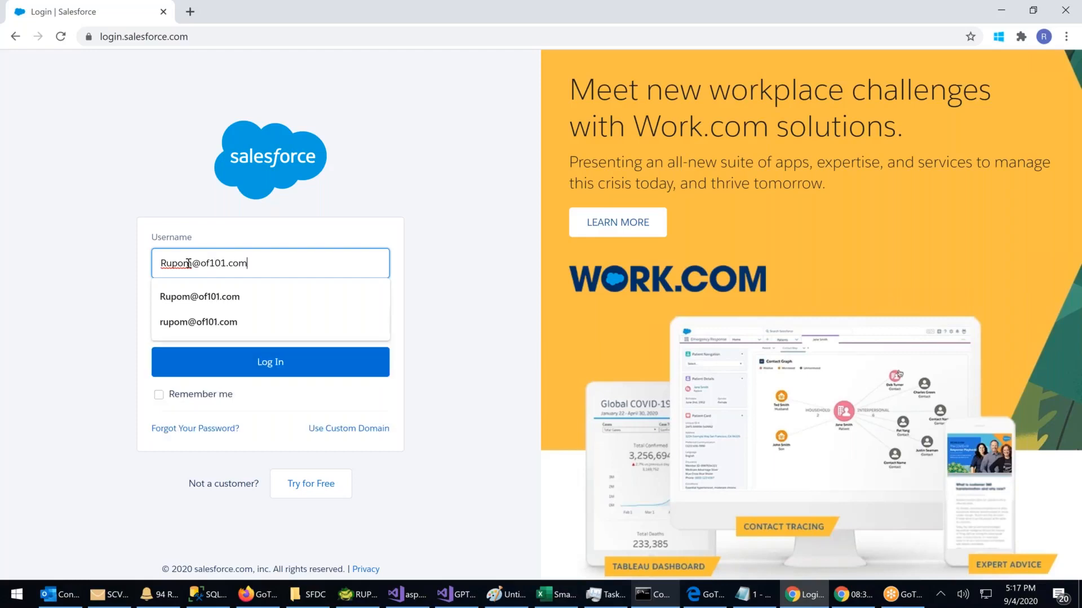
{"action": "key", "text": "Tab"}
{"action": "type", "text": "••••••"}
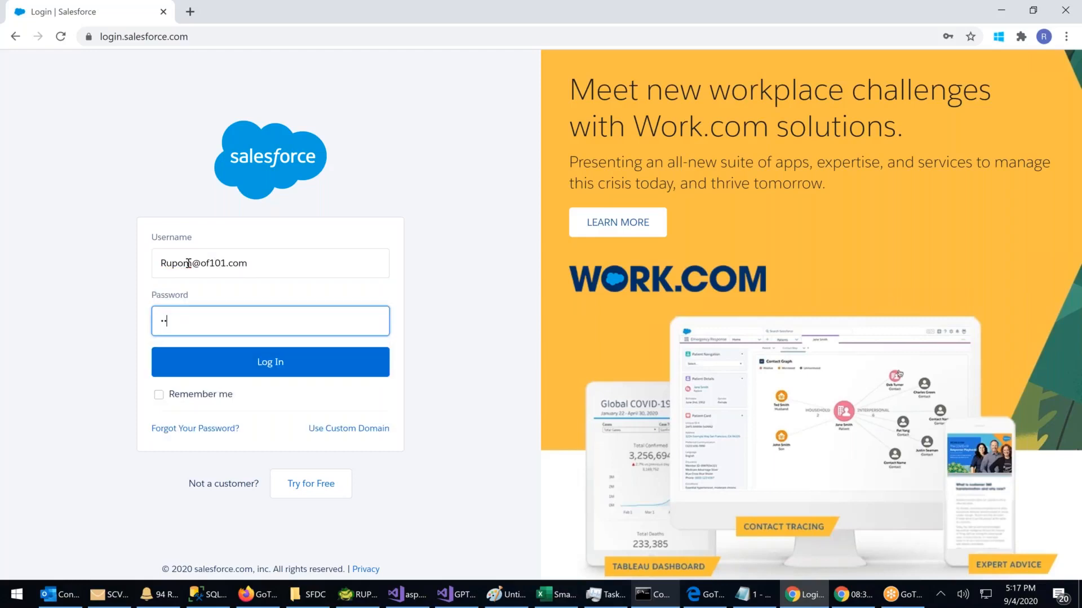
{"action": "type", "text": "••"}
{"action": "key", "text": "Return"}
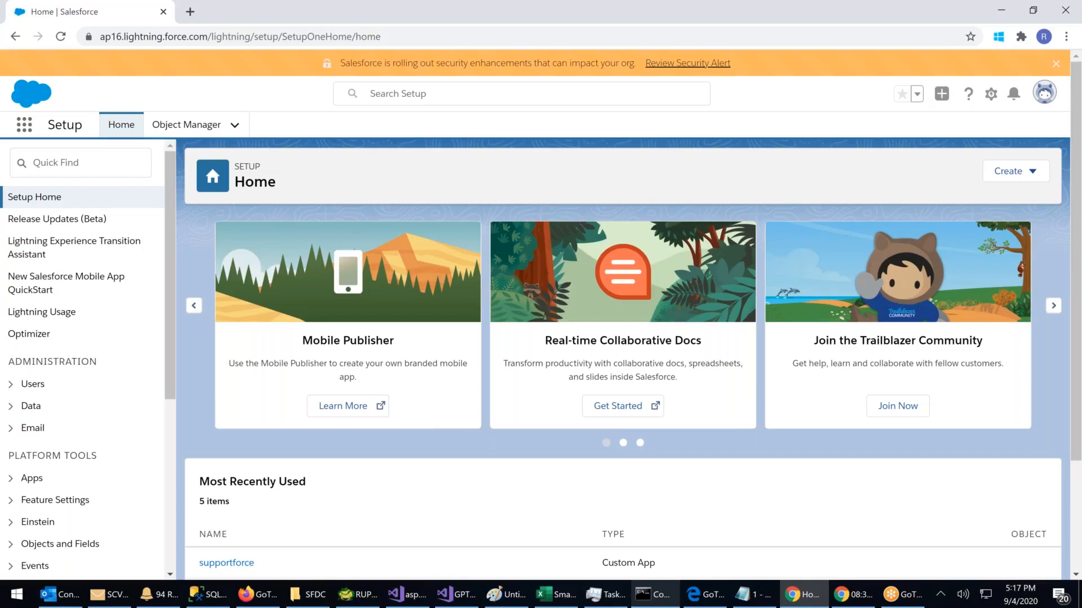
Step: Expand Users under Administration in the Setup sidebar and open Permission Sets
{"action": "scroll", "coordinate": [124, 306], "scroll_direction": "down", "scroll_amount": 1}
{"action": "left_click_drag", "start_coordinate": [31, 291], "coordinate": [99, 291]}
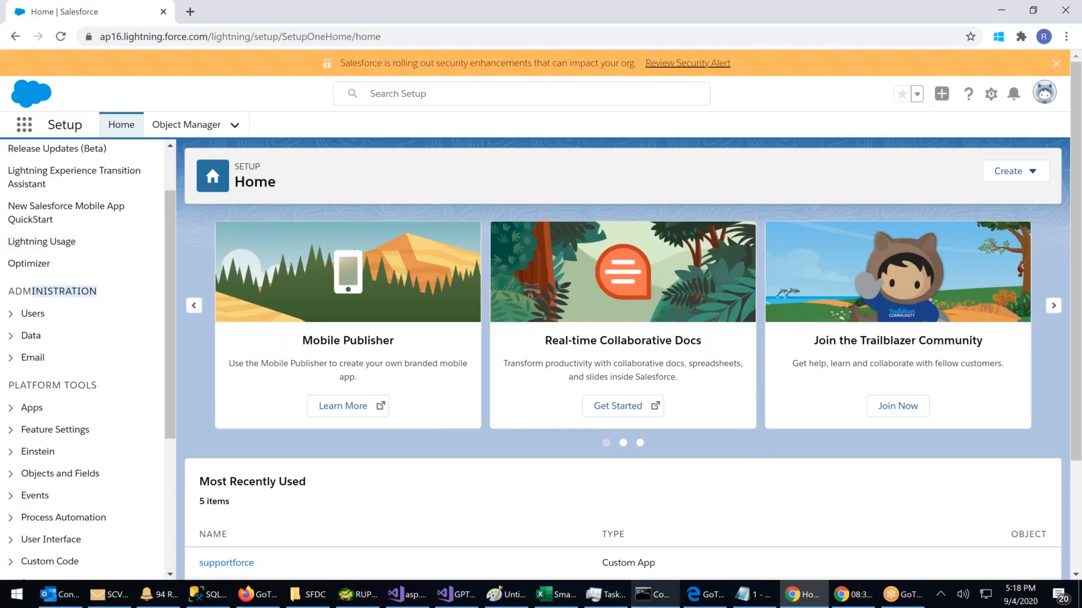
{"action": "left_click", "coordinate": [11, 319]}
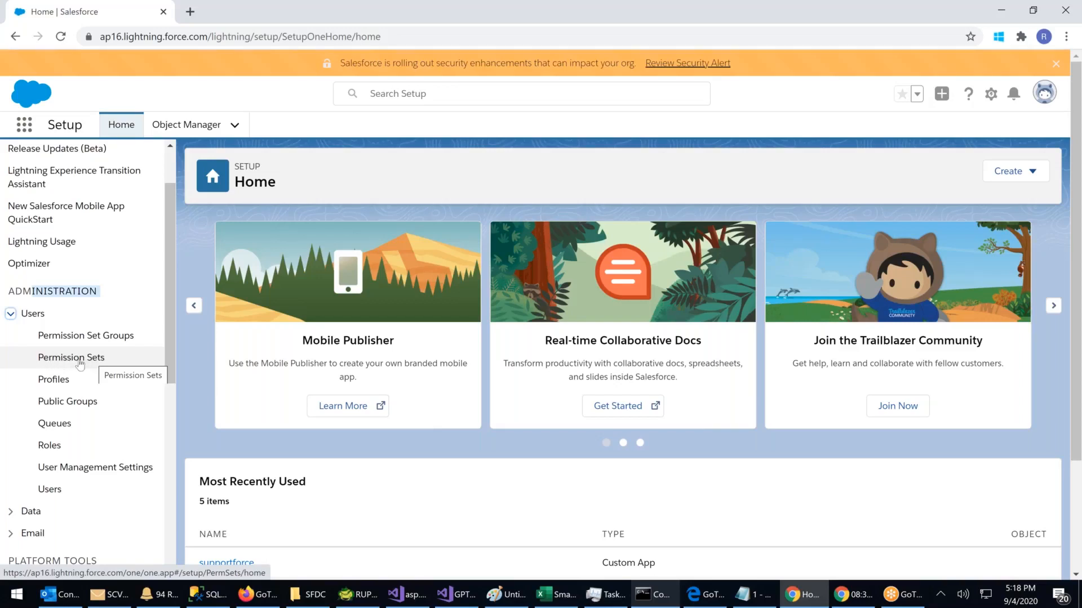
{"action": "left_click", "coordinate": [105, 357]}
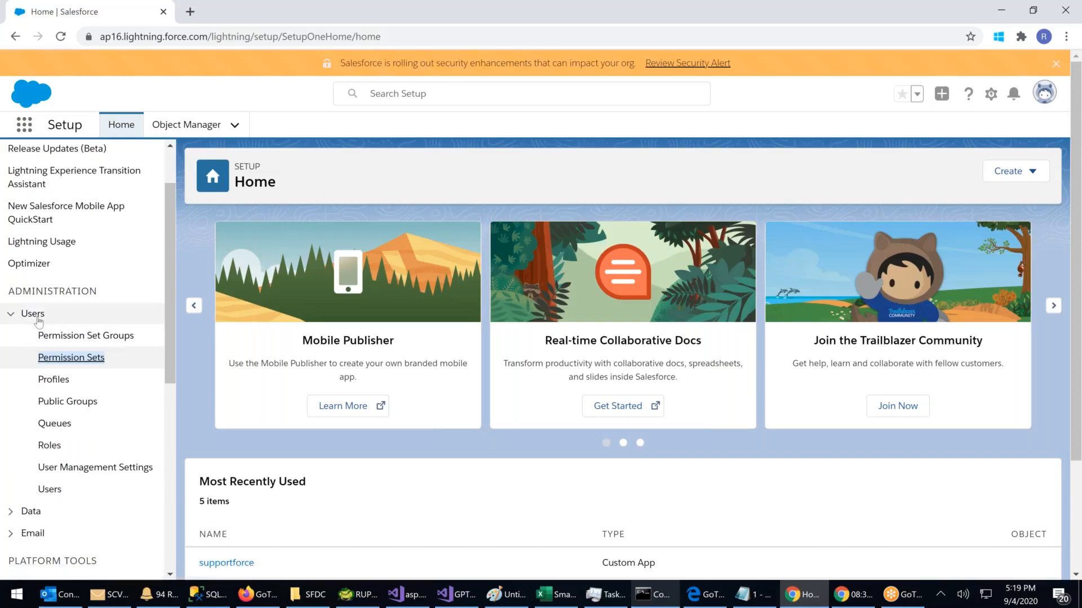
Step: Go to the Users list and start a new user
{"action": "left_click", "coordinate": [50, 492]}
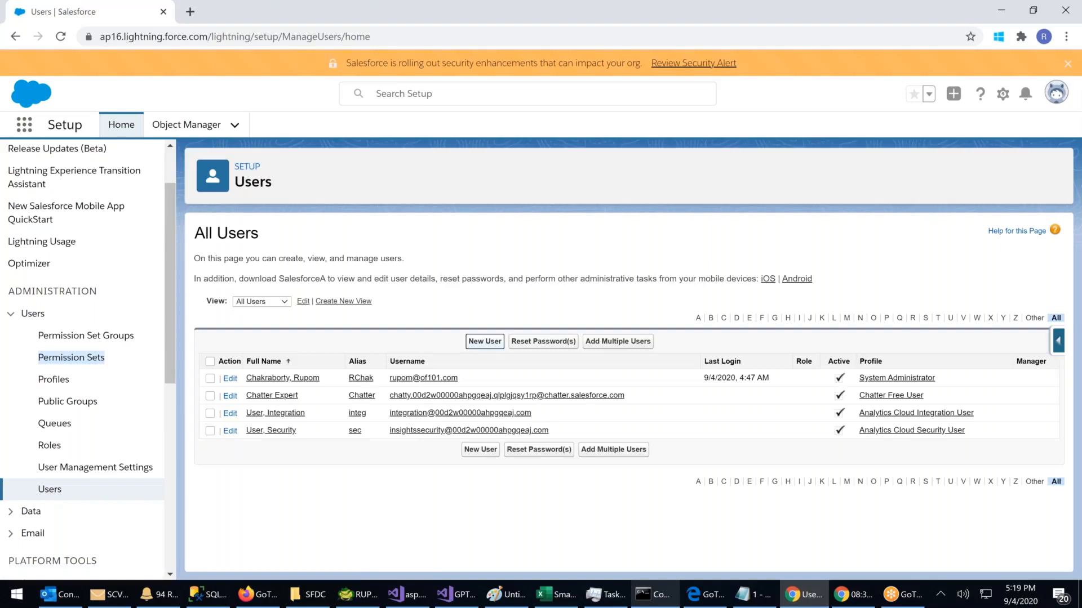
{"action": "left_click", "coordinate": [484, 341]}
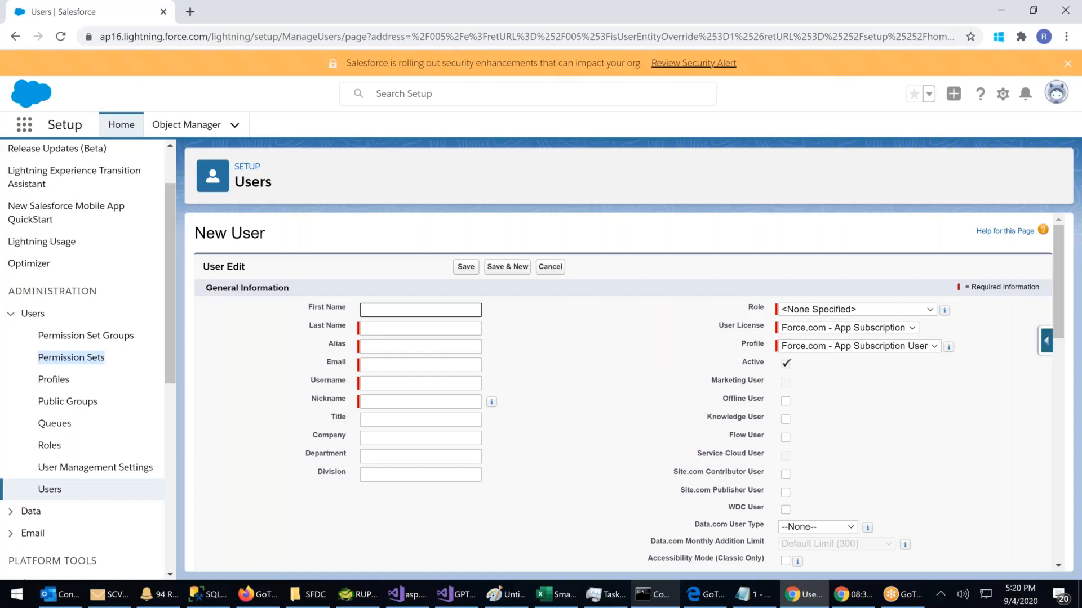
Step: Enter the new user's first and last name and select the auto-generated alias
{"action": "left_click", "coordinate": [395, 307]}
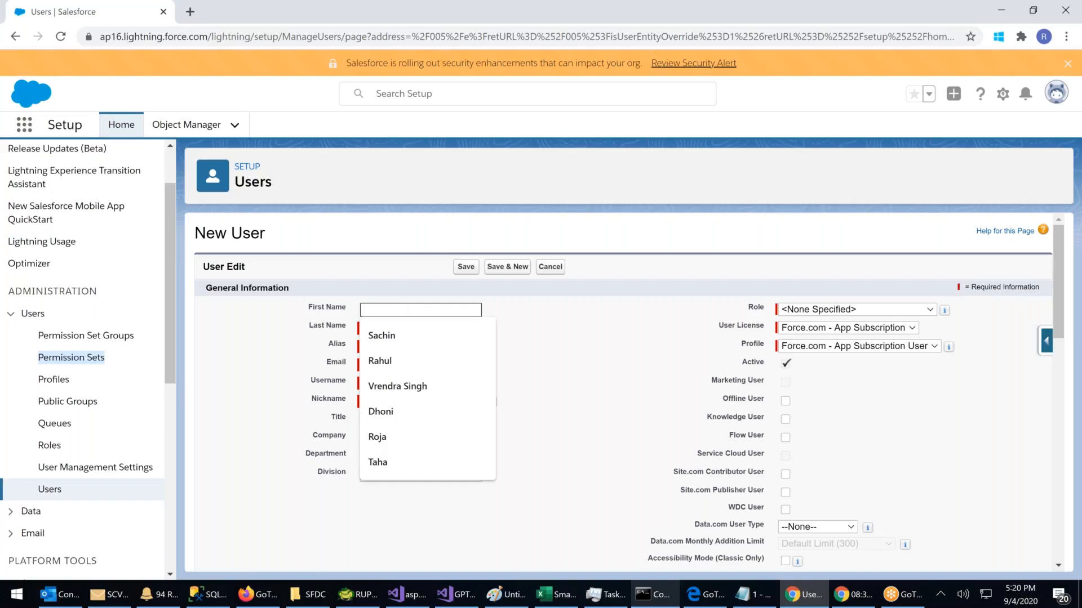
{"action": "type", "text": "Rahul"}
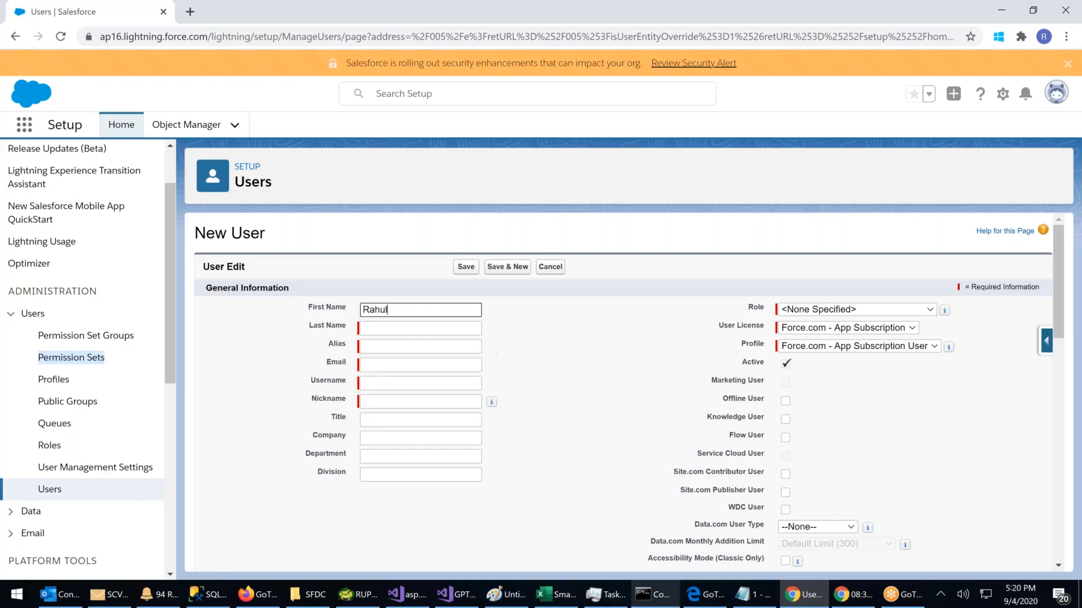
{"action": "key", "text": "Tab"}
{"action": "type", "text": "Dravid"}
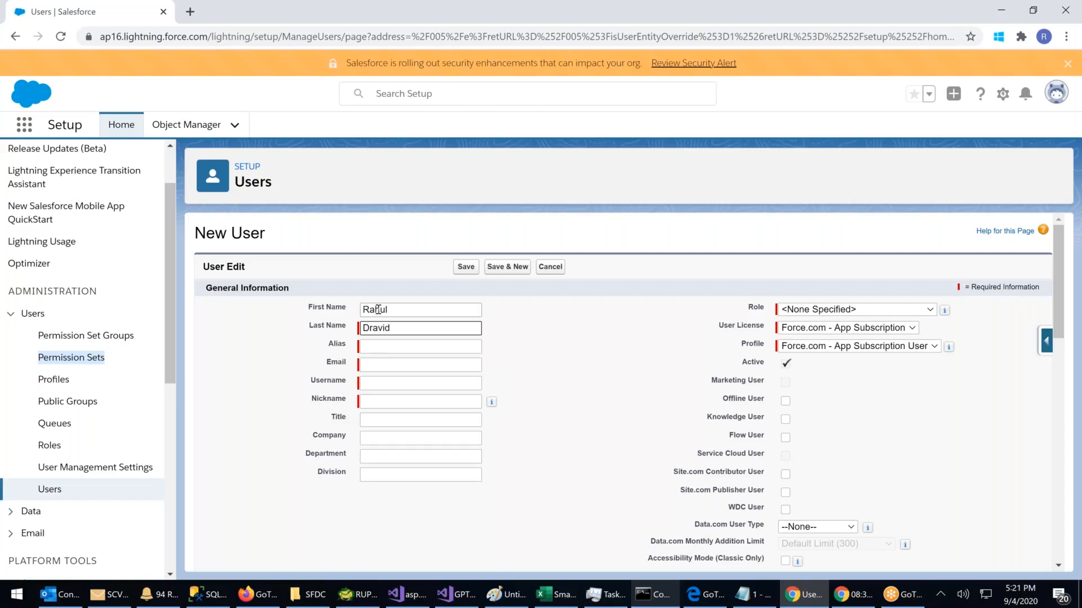
{"action": "left_click", "coordinate": [405, 346]}
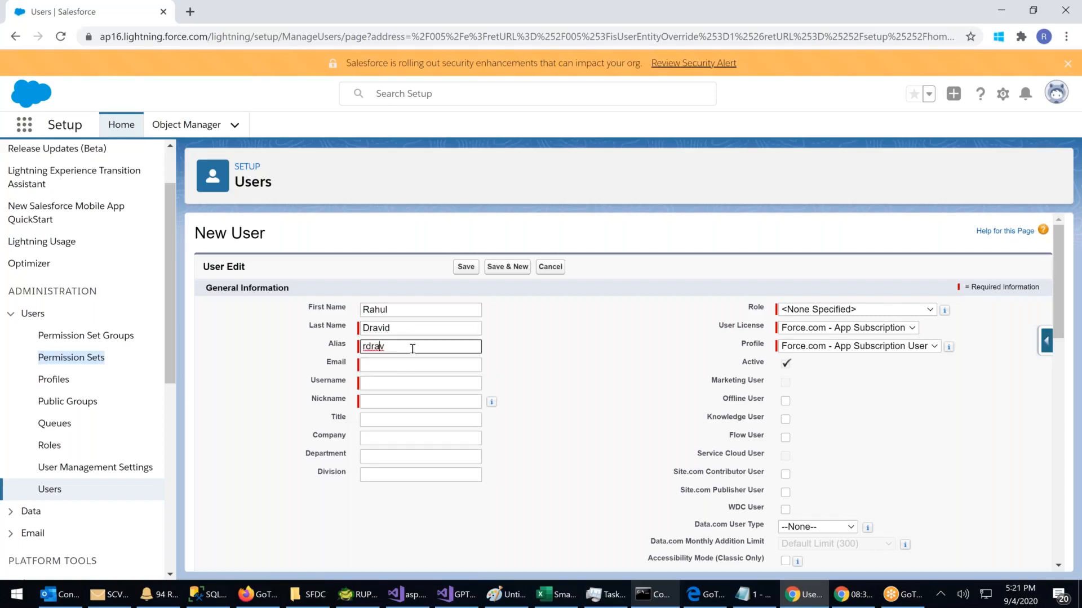
{"action": "double_click", "coordinate": [367, 346]}
Step: Fill in the user's e-mail from the suggestion and replace the username with a new one
{"action": "left_click", "coordinate": [385, 363]}
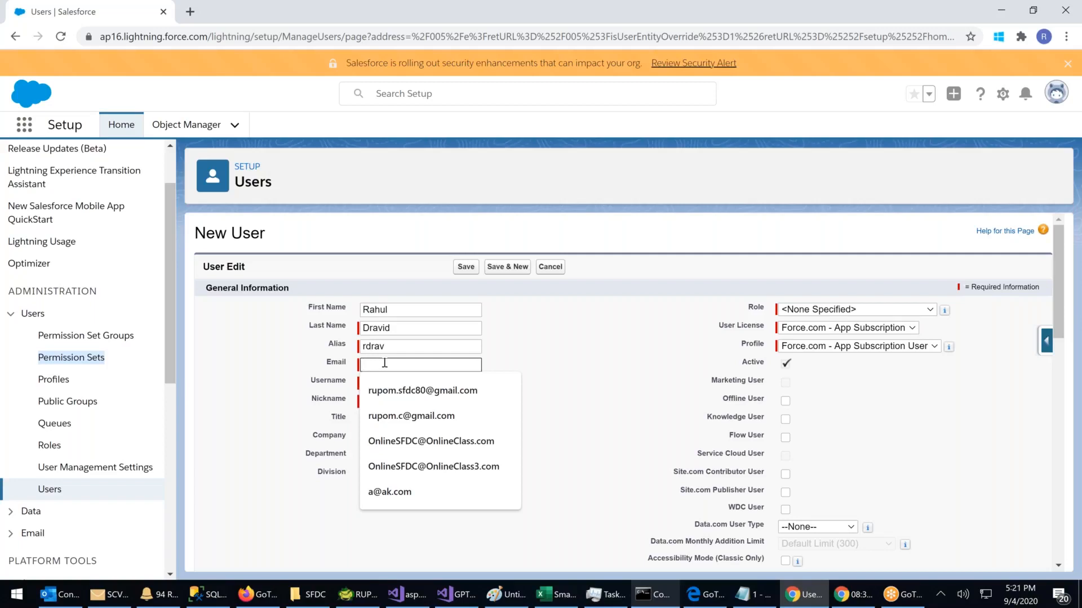
{"action": "key", "text": "Down"}
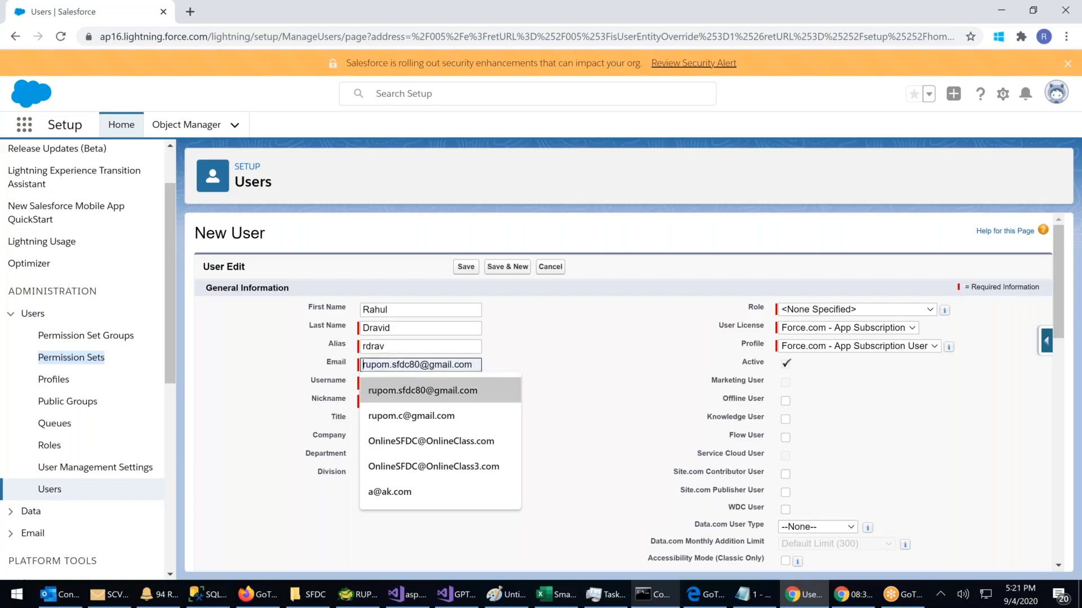
{"action": "key", "text": "Return"}
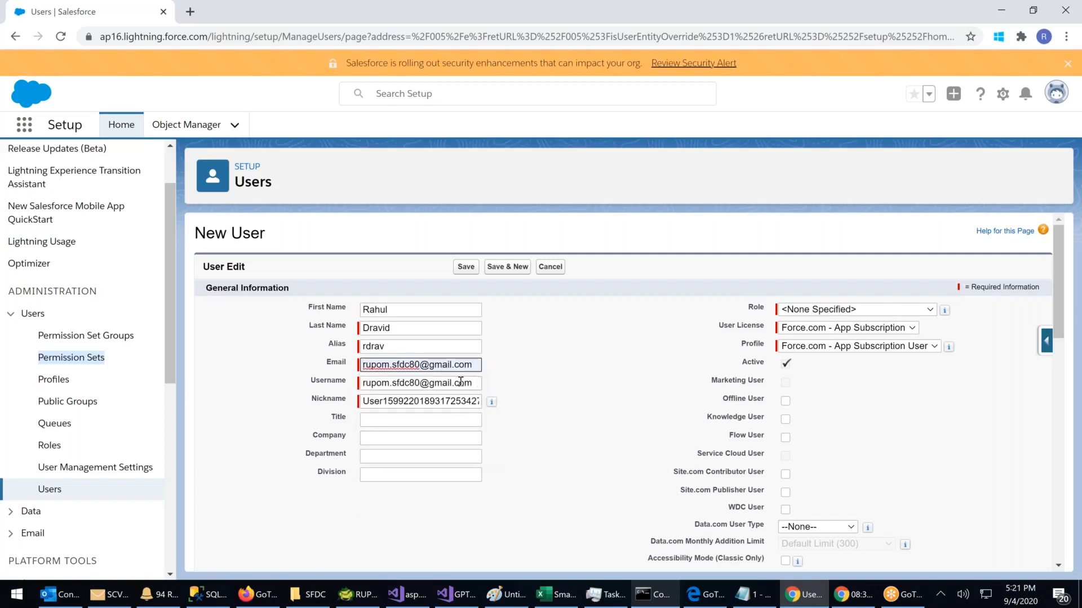
{"action": "key", "text": "Tab"}
{"action": "key", "text": "BackSpace"}
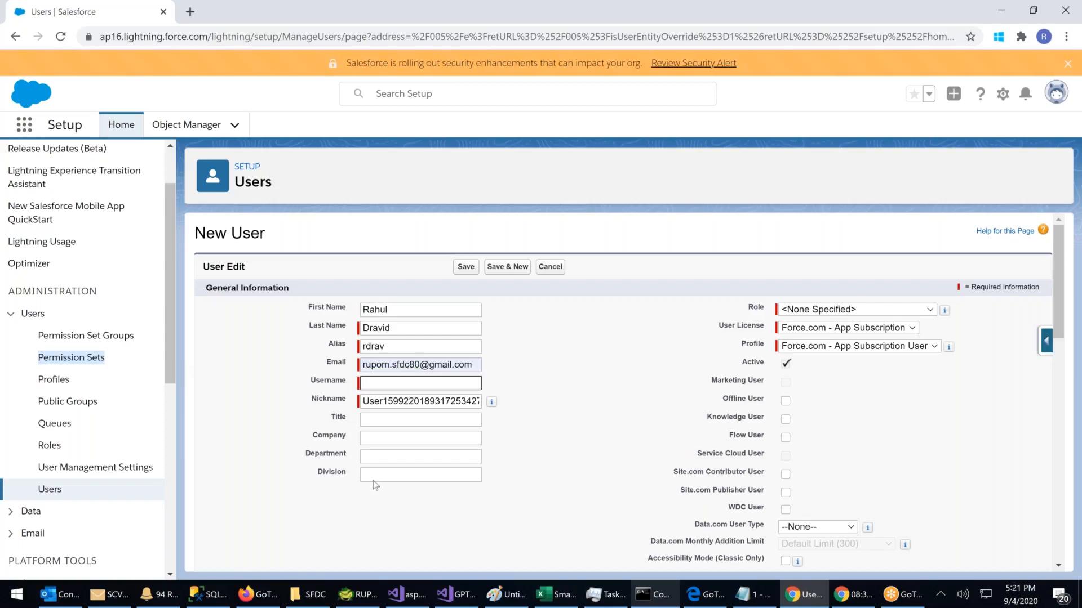
{"action": "left_click", "coordinate": [377, 380]}
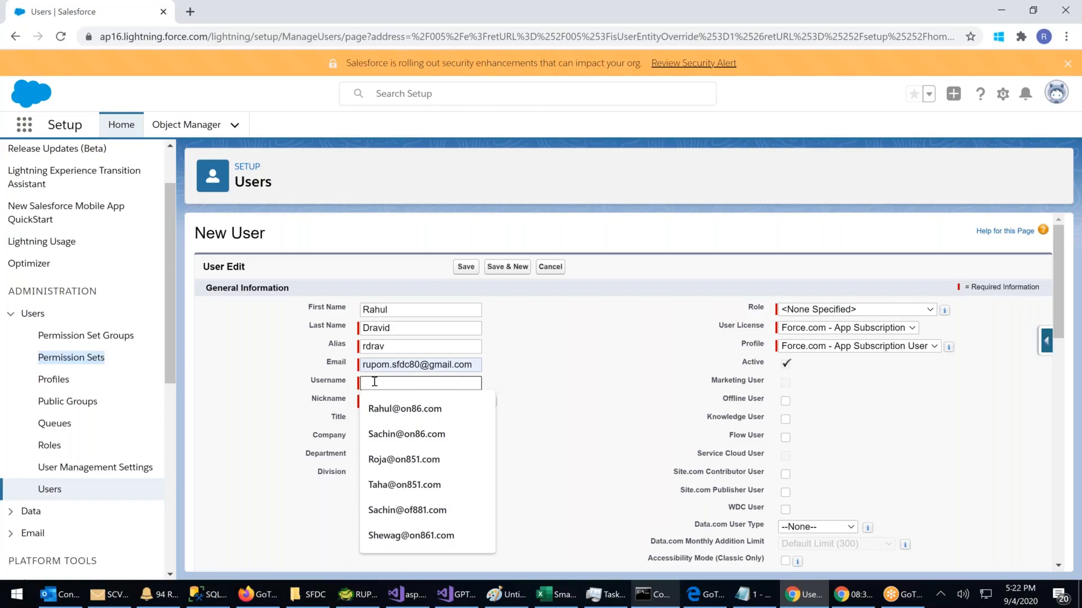
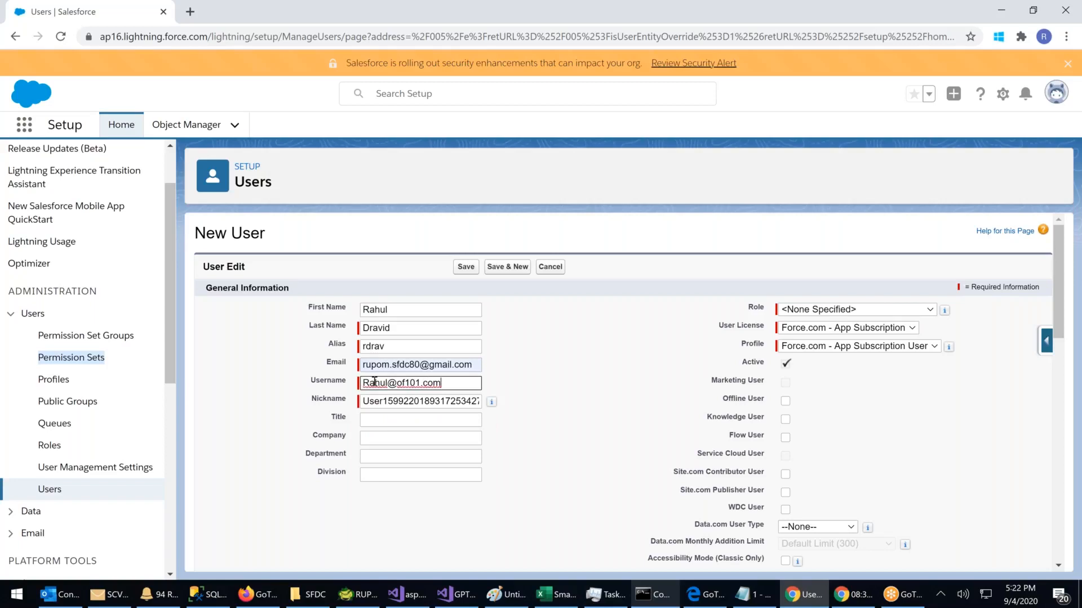
{"action": "left_click", "coordinate": [379, 423]}
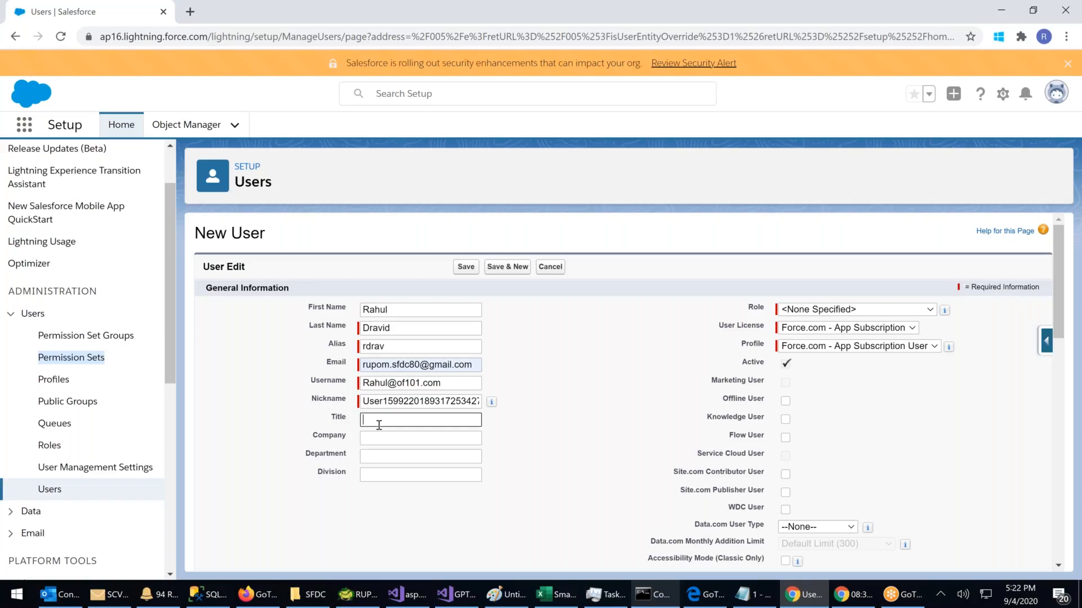
Step: Set Company to ABC and Department to CARDIOLOGY
{"action": "left_click", "coordinate": [377, 435]}
{"action": "type", "text": "ABC"}
{"action": "left_click", "coordinate": [375, 455]}
{"action": "type", "text": "cA"}
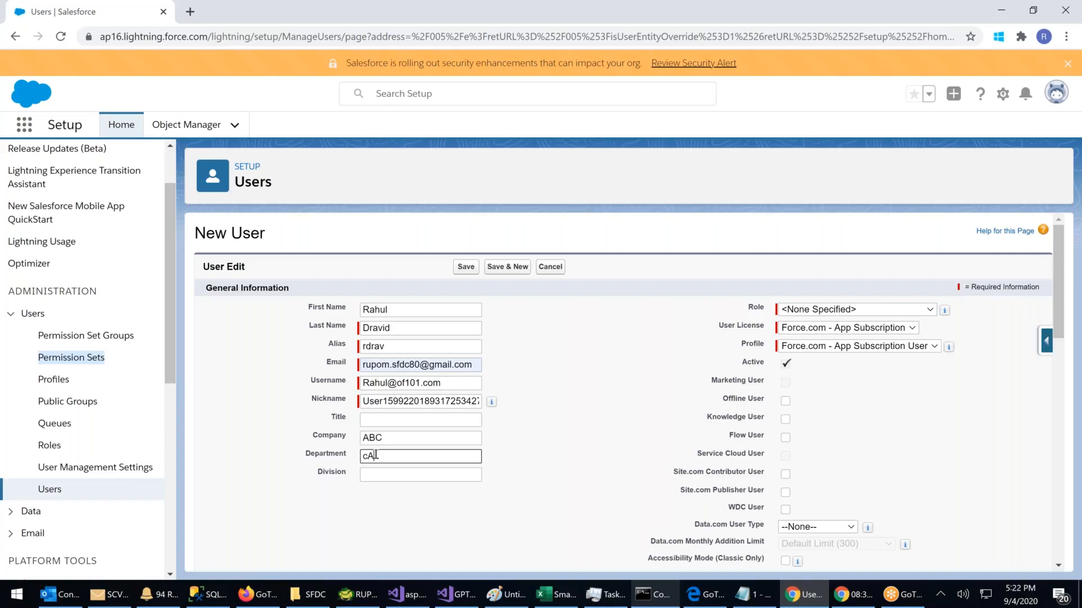
{"action": "key", "text": "BackSpace"}
{"action": "type", "text": "CARDIOLOGY"}
{"action": "key", "text": "BackSpace"}
{"action": "key", "text": "BackSpace"}
{"action": "key", "text": "BackSpace"}
{"action": "key", "text": "BackSpace"}
{"action": "key", "text": "BackSpace"}
{"action": "key", "text": "BackSpace"}
{"action": "key", "text": "BackSpace"}
{"action": "type", "text": "DIOLOGY"}
{"action": "left_click", "coordinate": [417, 473]}
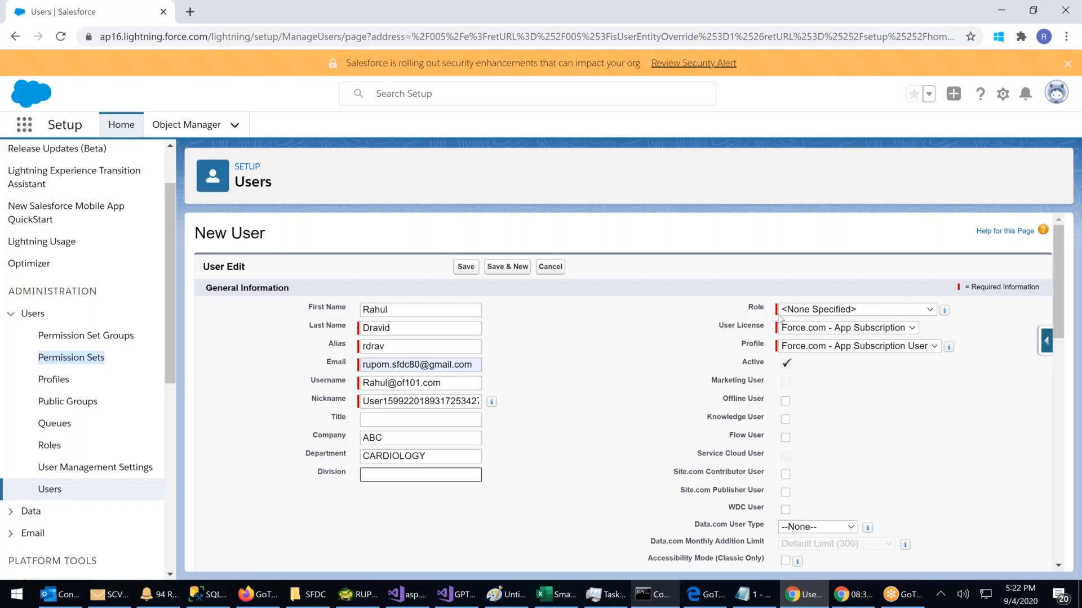
Step: Choose CEO as the new user's role
{"action": "left_click", "coordinate": [811, 310]}
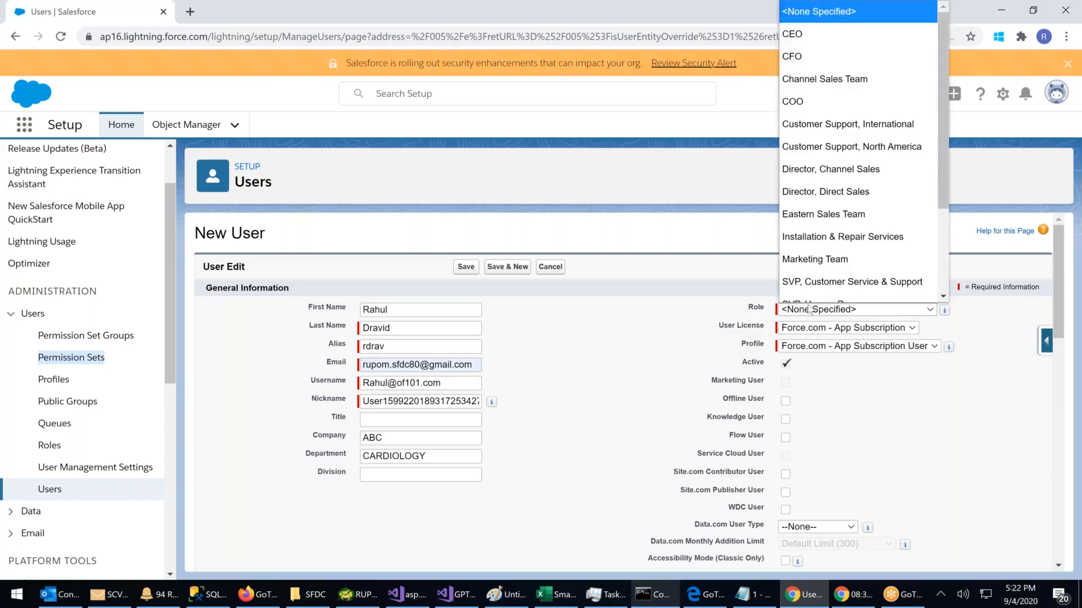
{"action": "left_click", "coordinate": [811, 27]}
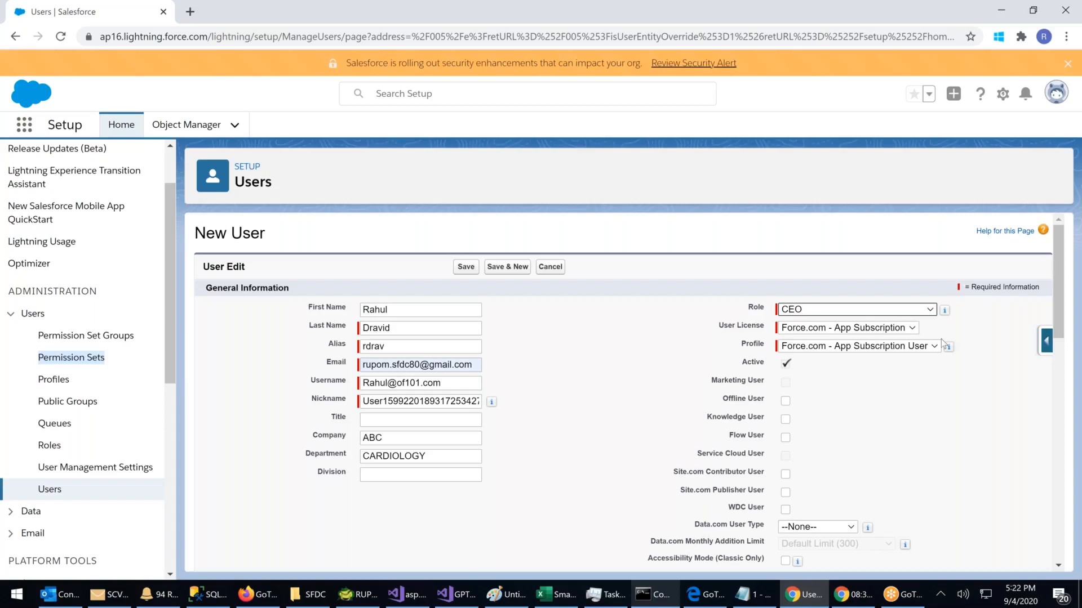
{"action": "left_click", "coordinate": [857, 333]}
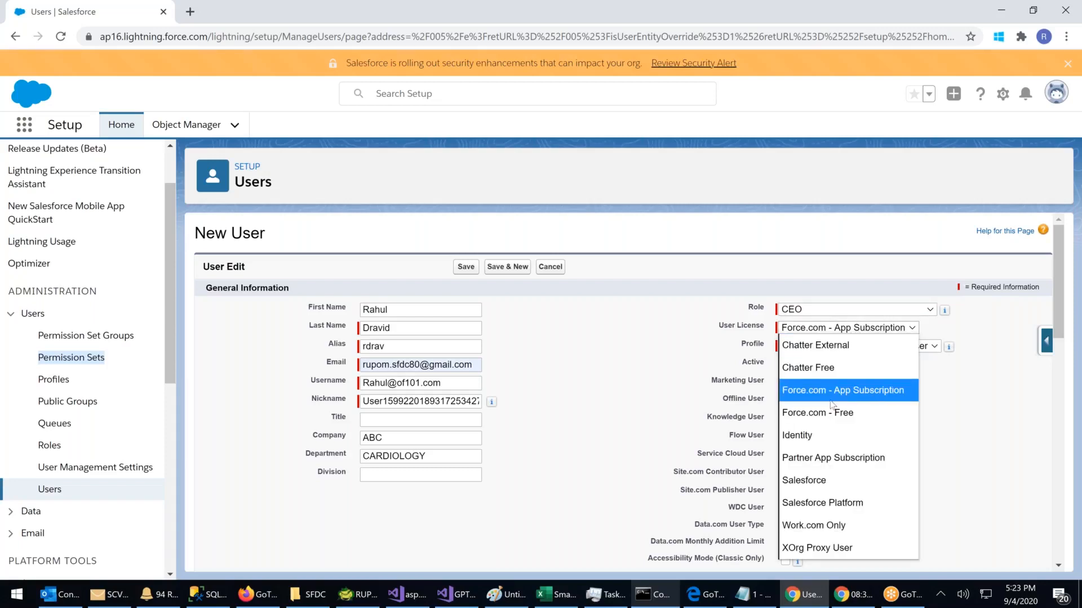
Step: Assign the Salesforce user license and the System Administrator profile
{"action": "left_click", "coordinate": [808, 480]}
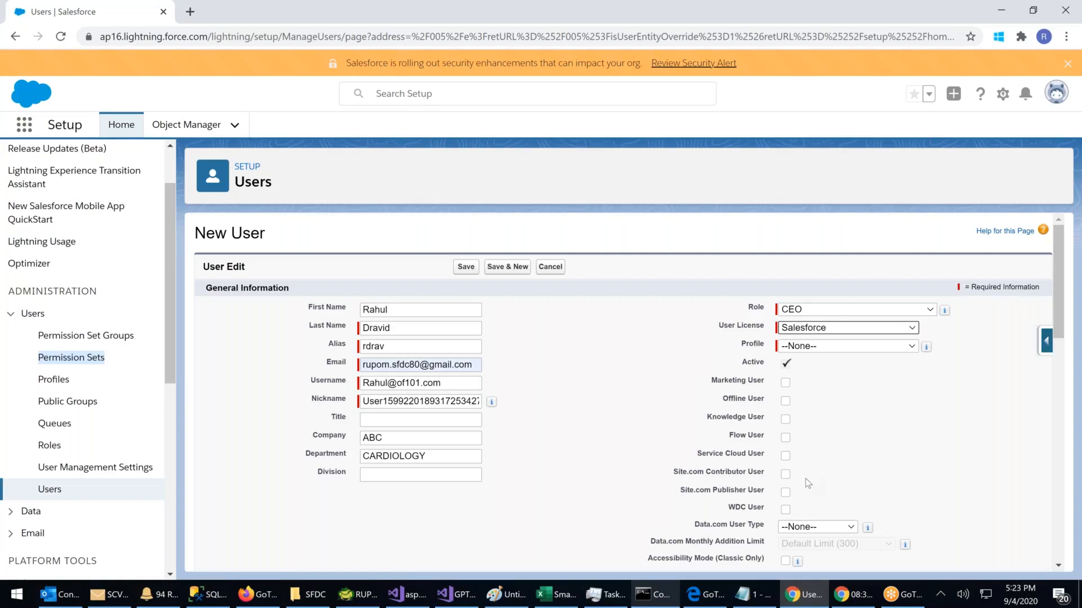
{"action": "left_click", "coordinate": [841, 350]}
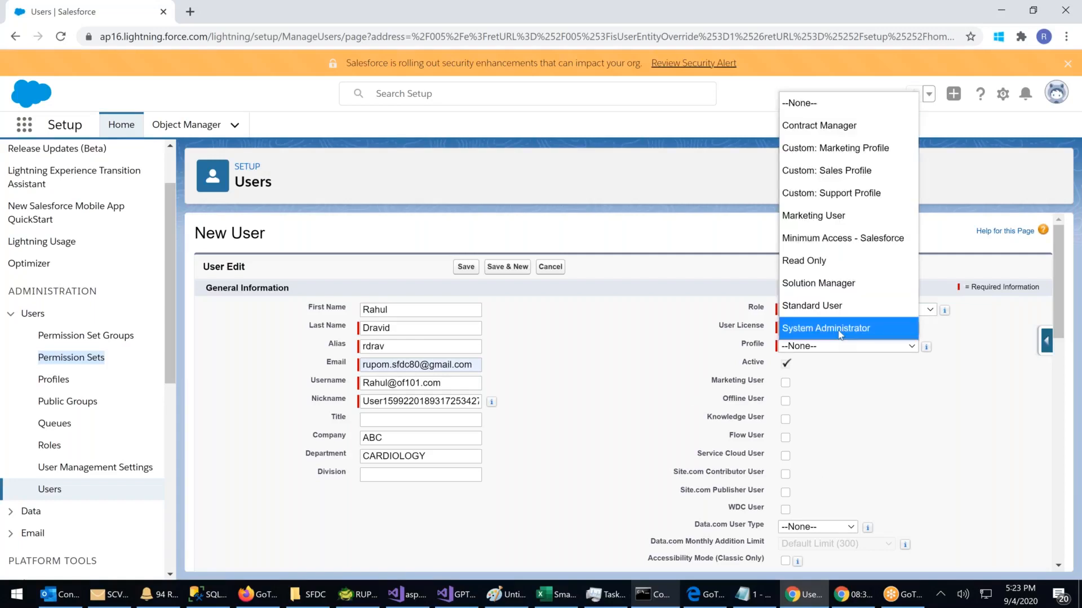
{"action": "left_click", "coordinate": [840, 334]}
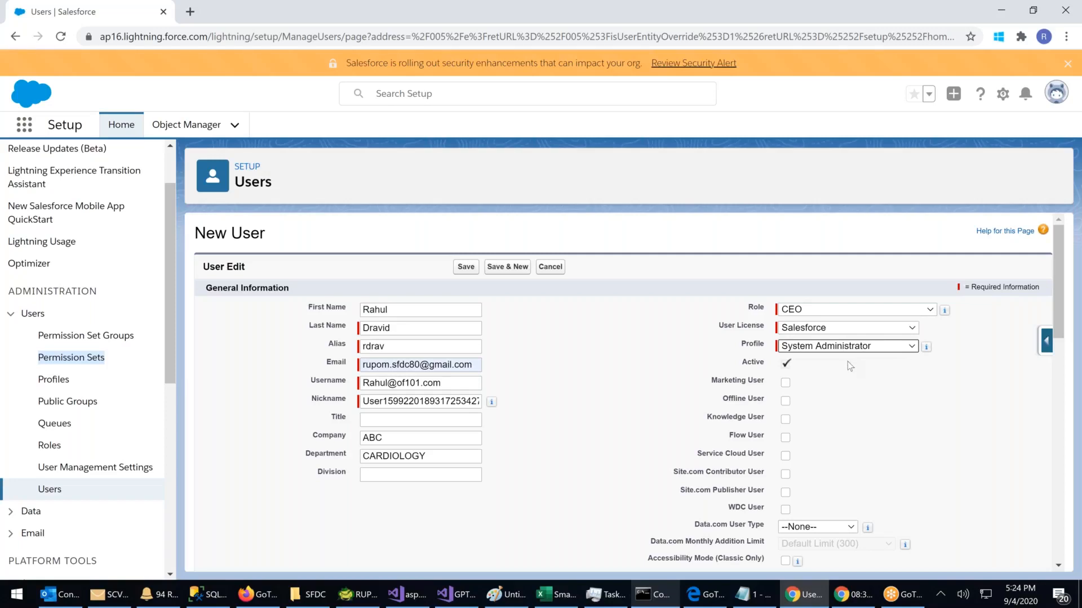
Step: Enter the user's phone number, extension, fax number and mobile number
{"action": "scroll", "coordinate": [848, 363], "scroll_direction": "down", "scroll_amount": 3}
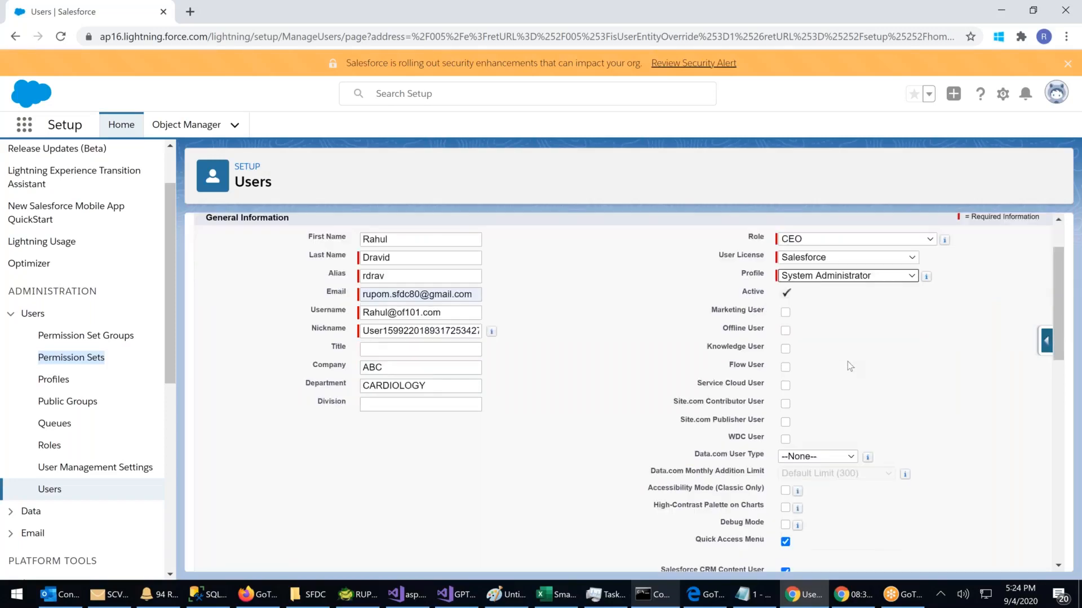
{"action": "scroll", "coordinate": [779, 283], "scroll_direction": "down", "scroll_amount": 1}
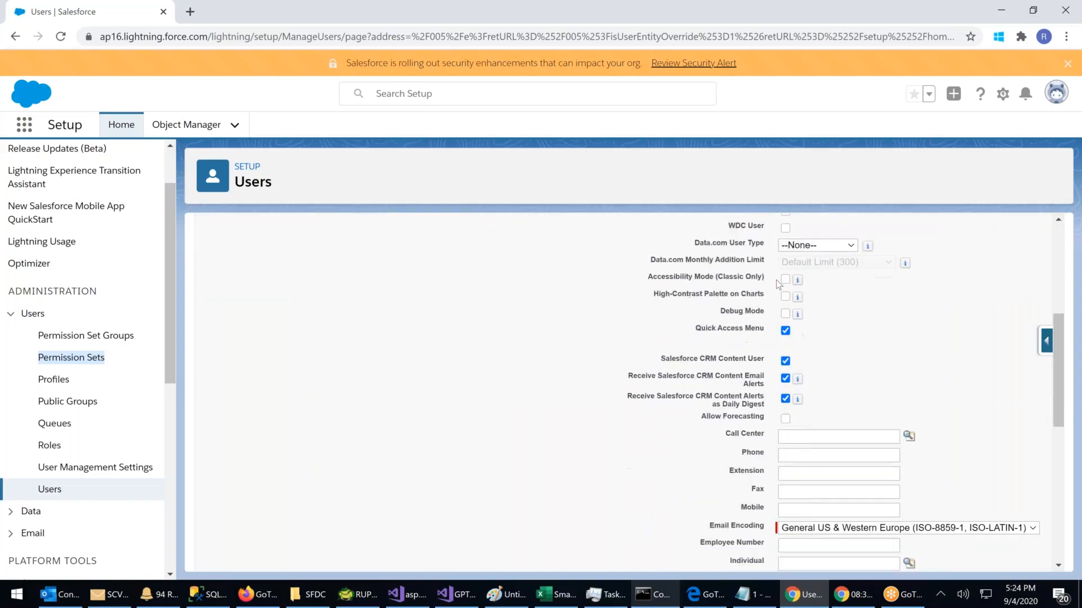
{"action": "left_click", "coordinate": [807, 455]}
{"action": "type", "text": "77777"}
{"action": "left_click", "coordinate": [805, 473]}
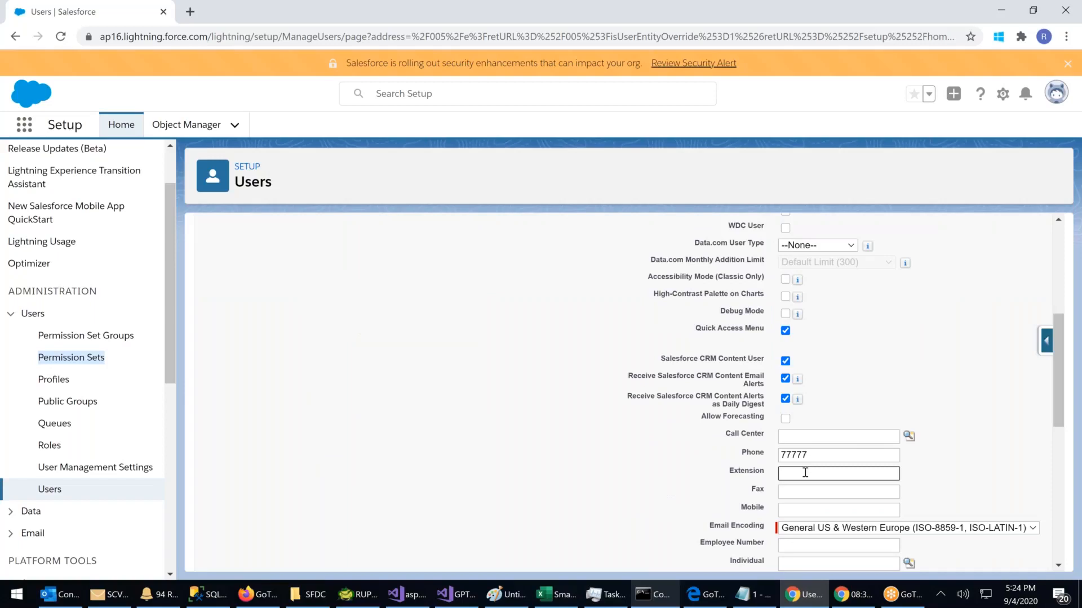
{"action": "type", "text": "060"}
{"action": "left_click", "coordinate": [801, 491]}
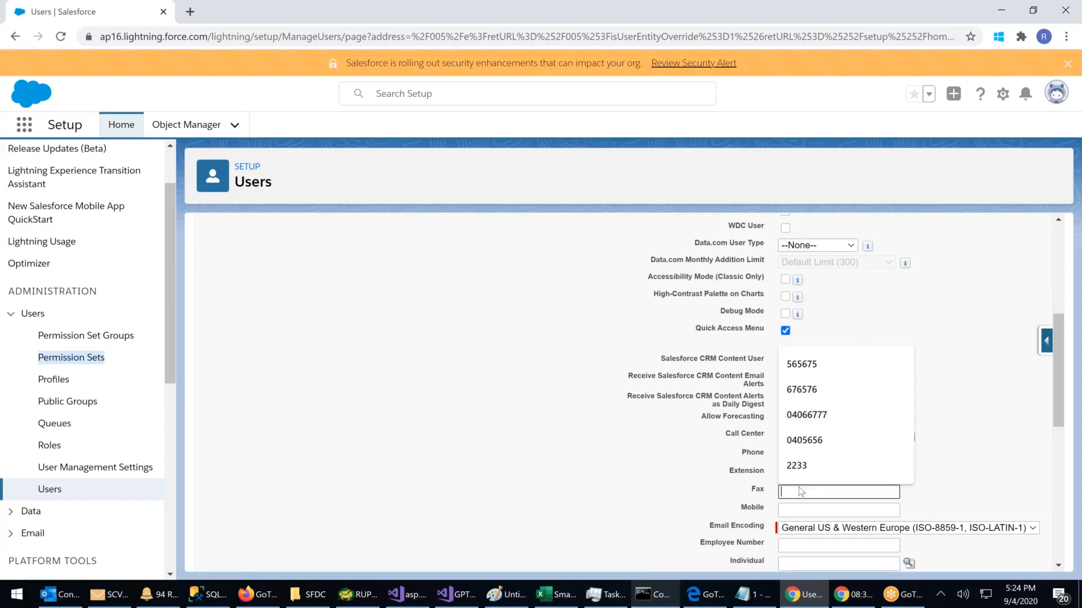
{"action": "type", "text": "88888"}
{"action": "left_click", "coordinate": [822, 510]}
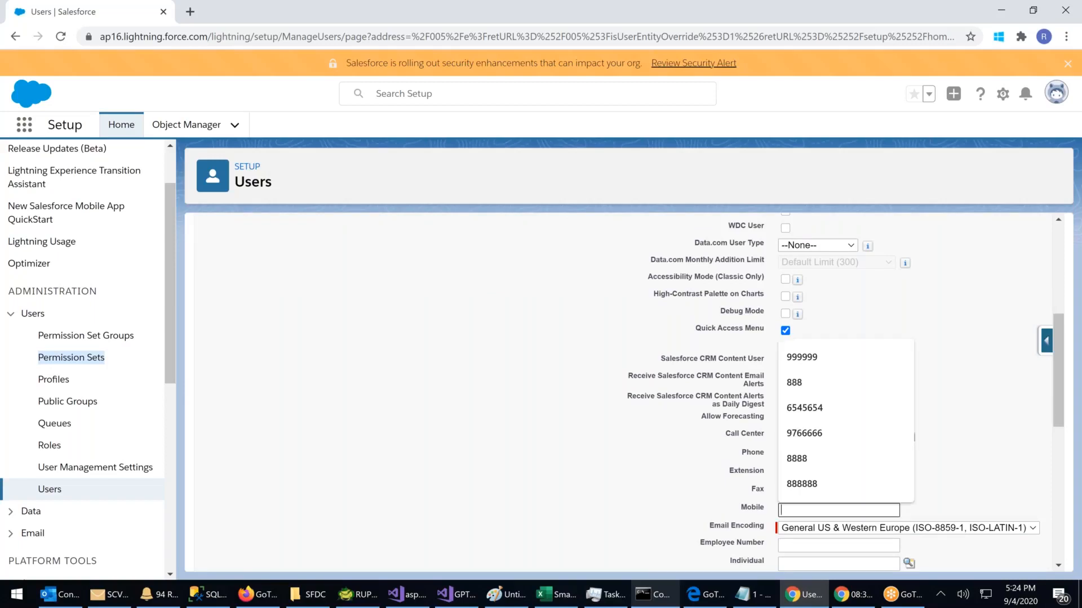
{"action": "type", "text": "88888"}
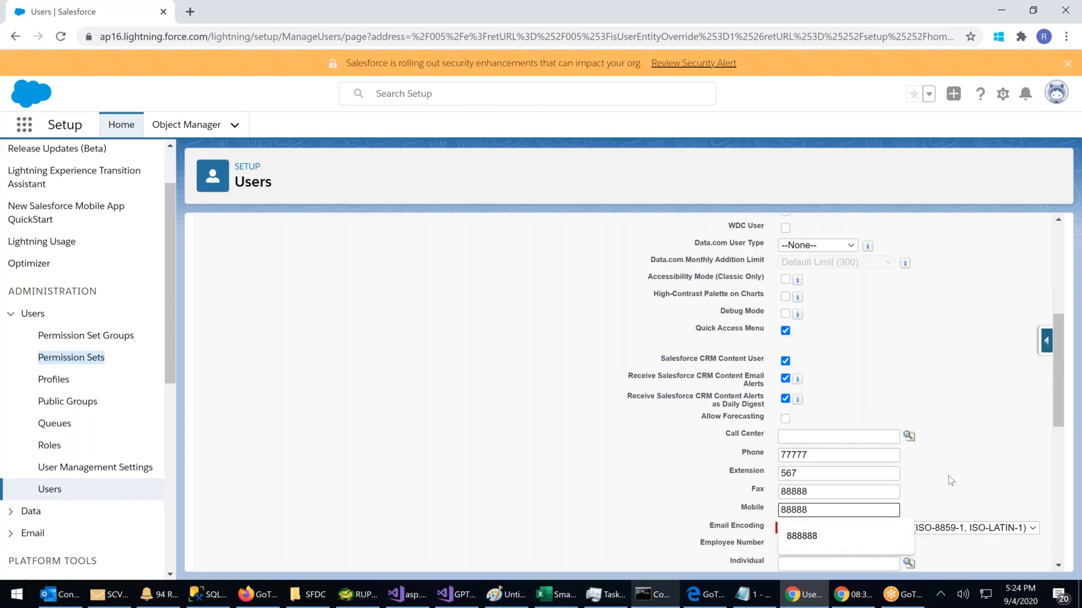
{"action": "type", "text": "5555"}
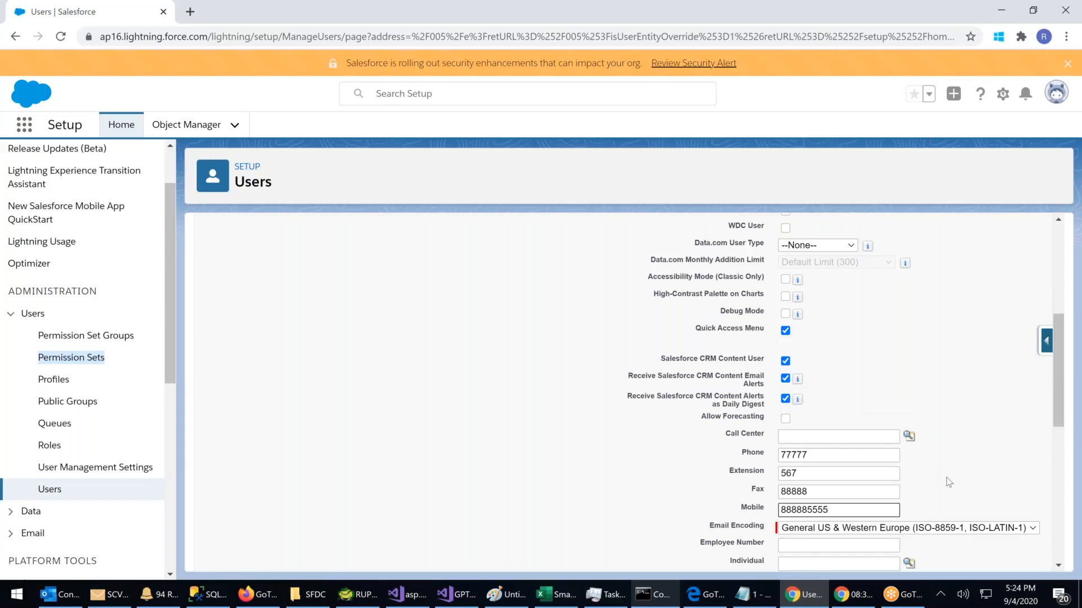
Step: Enter the employee number and set the mailing address city to Hyderabad
{"action": "scroll", "coordinate": [935, 481], "scroll_direction": "down", "scroll_amount": 3}
{"action": "left_click", "coordinate": [794, 404]}
{"action": "type", "text": "12334"}
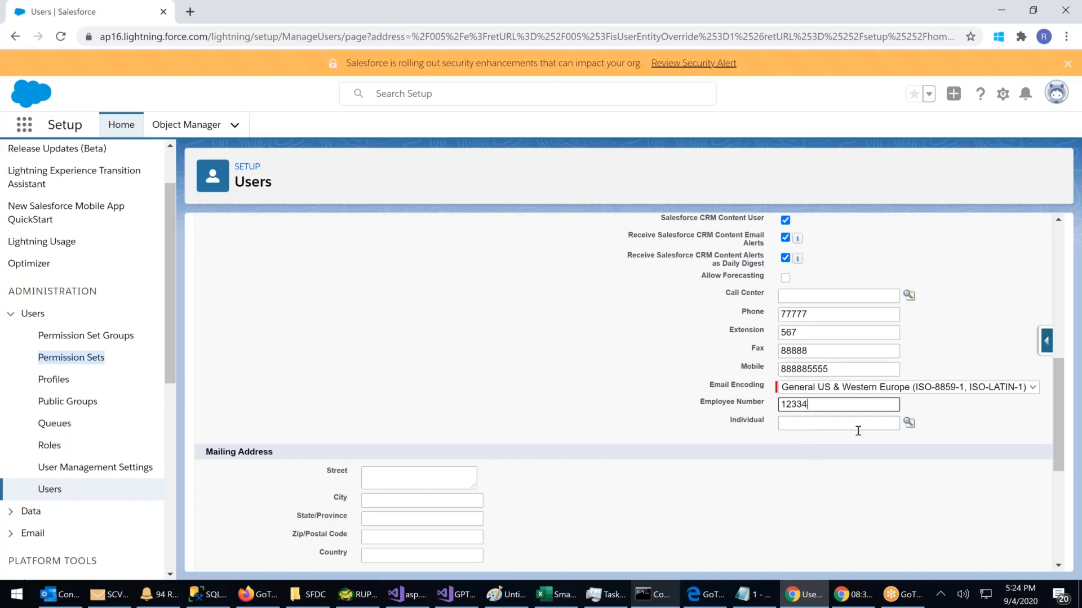
{"action": "scroll", "coordinate": [857, 431], "scroll_direction": "down", "scroll_amount": 2}
{"action": "left_click", "coordinate": [397, 427]}
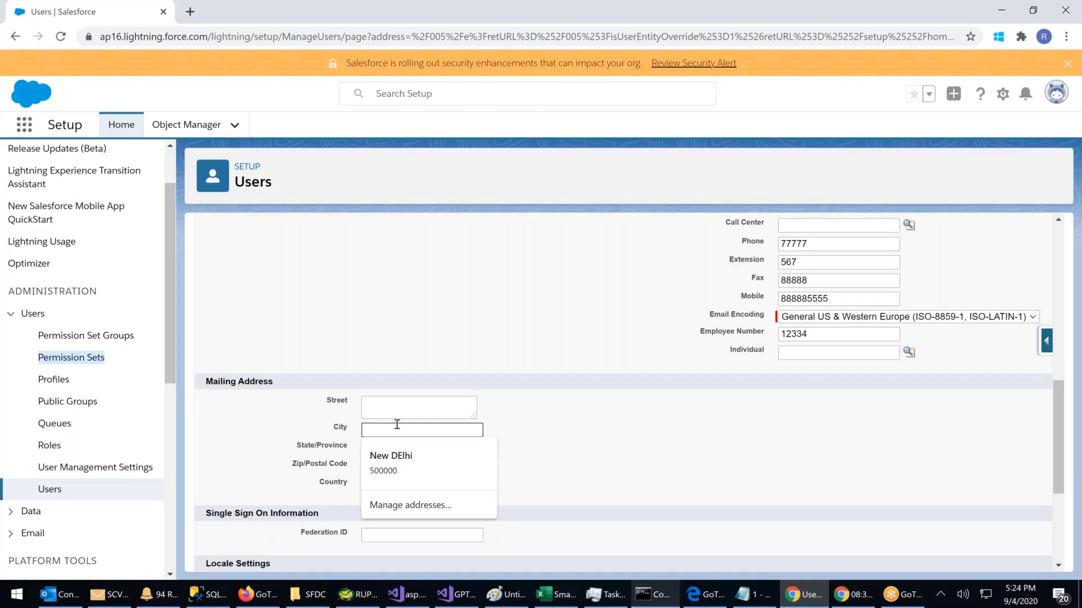
{"action": "type", "text": "hYDERABAD"}
{"action": "key", "text": "BackSpace"}
{"action": "key", "text": "BackSpace"}
{"action": "key", "text": "BackSpace"}
{"action": "key", "text": "BackSpace"}
{"action": "key", "text": "BackSpace"}
{"action": "key", "text": "BackSpace"}
{"action": "key", "text": "BackSpace"}
{"action": "key", "text": "BackSpace"}
{"action": "key", "text": "BackSpace"}
{"action": "type", "text": "Hyderabad"}
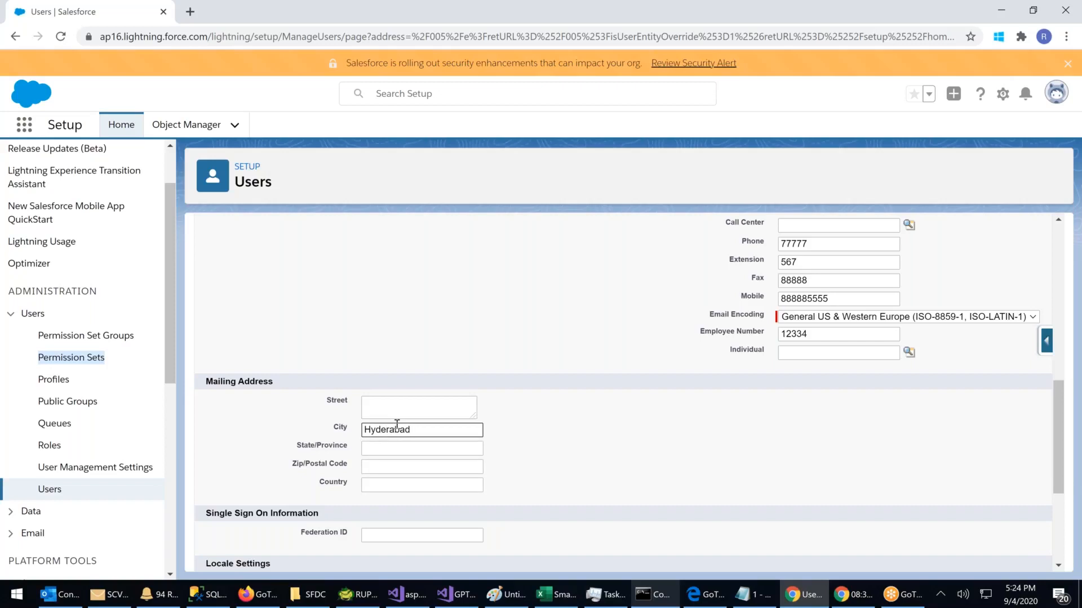
{"action": "scroll", "coordinate": [488, 400], "scroll_direction": "down", "scroll_amount": 3}
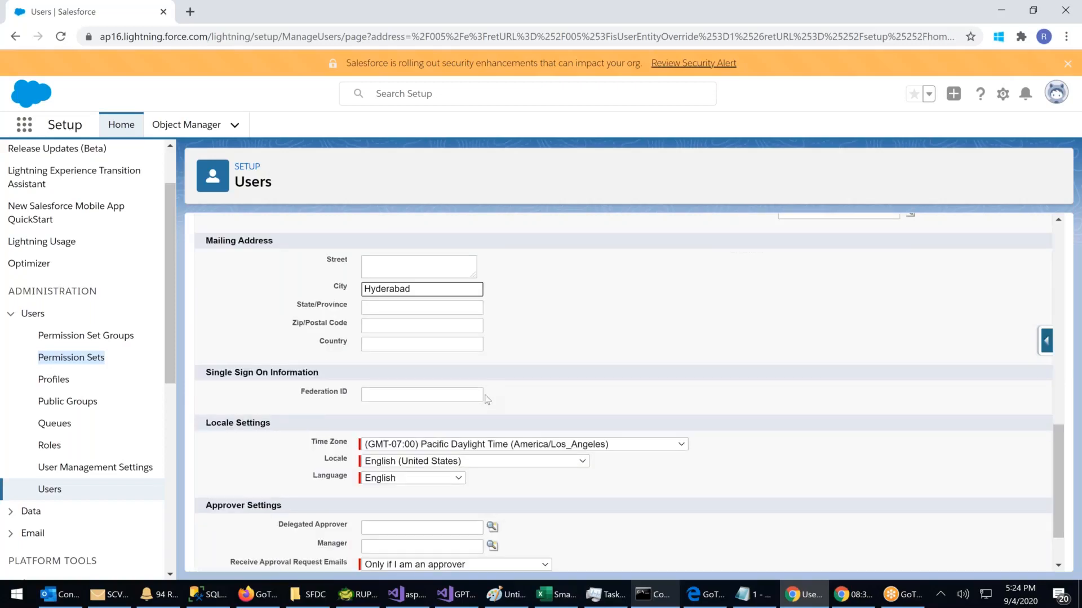
Step: Set the time zone to (GMT+05:30) India Standard Time (Asia/Kolkata), keeping English (United States) locale
{"action": "left_click", "coordinate": [536, 445]}
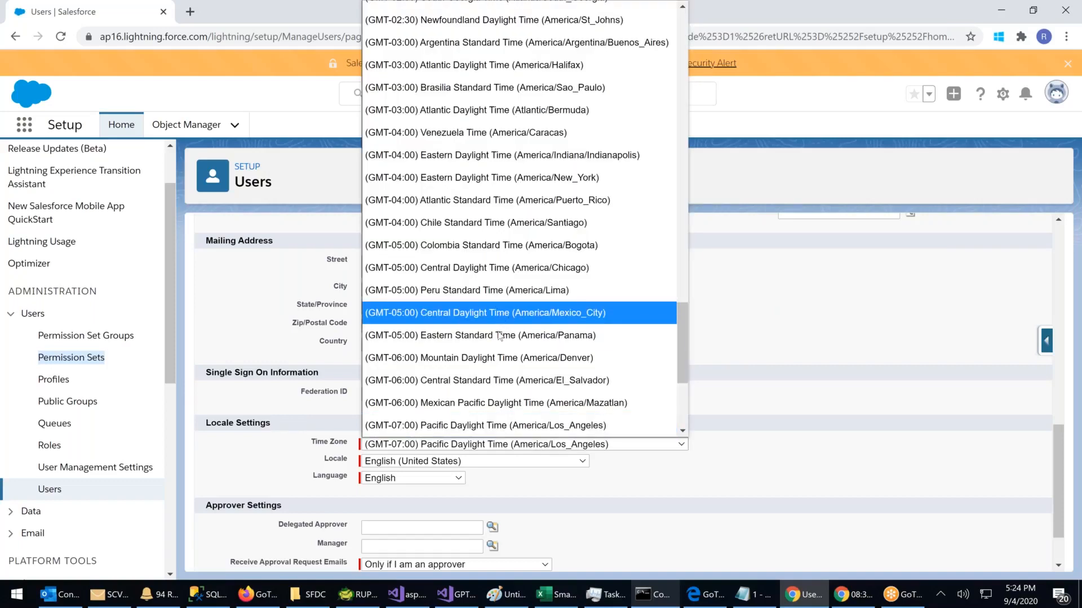
{"action": "scroll", "coordinate": [499, 336], "scroll_direction": "down", "scroll_amount": 2}
{"action": "scroll", "coordinate": [499, 336], "scroll_direction": "down", "scroll_amount": 3}
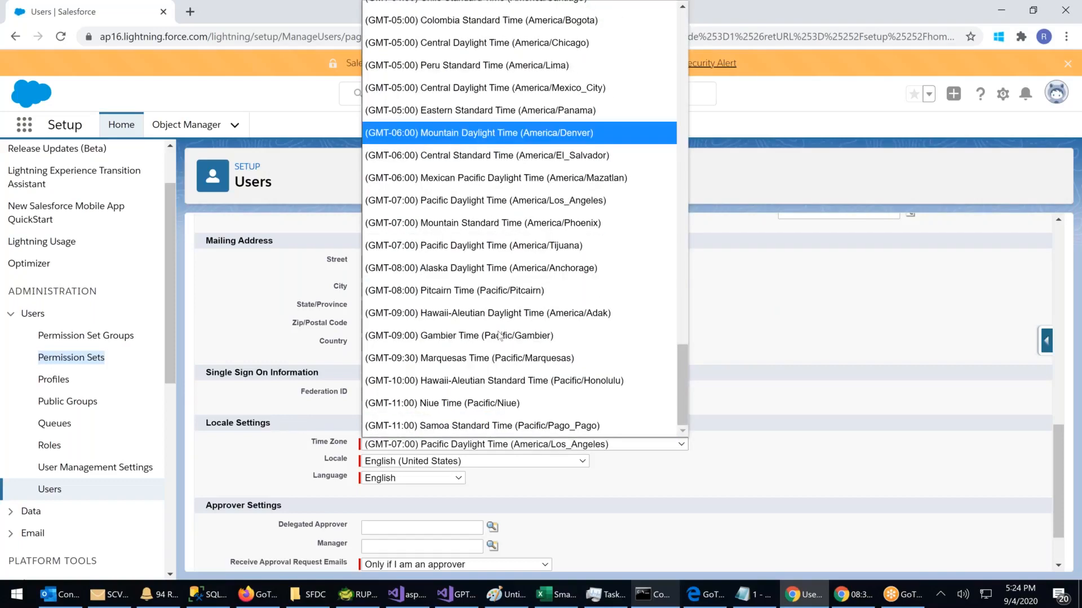
{"action": "scroll", "coordinate": [499, 336], "scroll_direction": "up", "scroll_amount": 12}
{"action": "scroll", "coordinate": [499, 336], "scroll_direction": "up", "scroll_amount": 2}
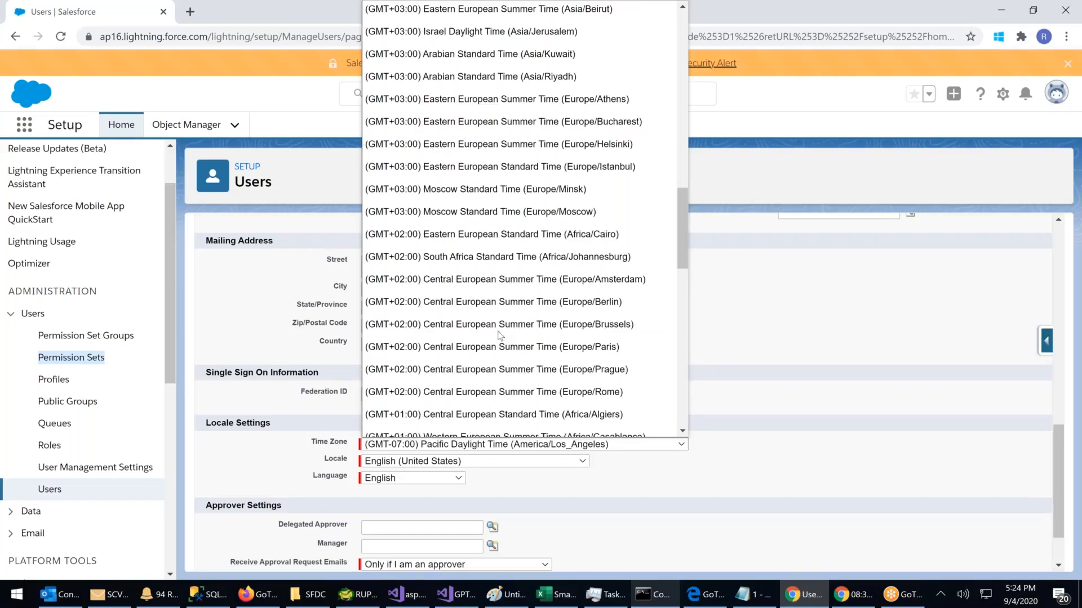
{"action": "scroll", "coordinate": [498, 336], "scroll_direction": "up", "scroll_amount": 7}
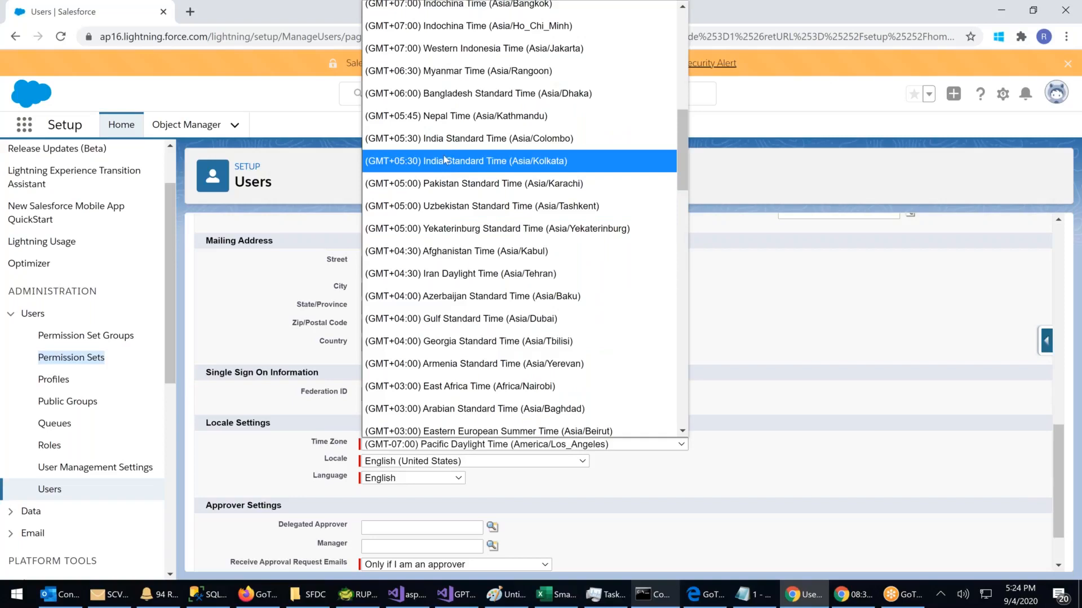
{"action": "left_click", "coordinate": [443, 162]}
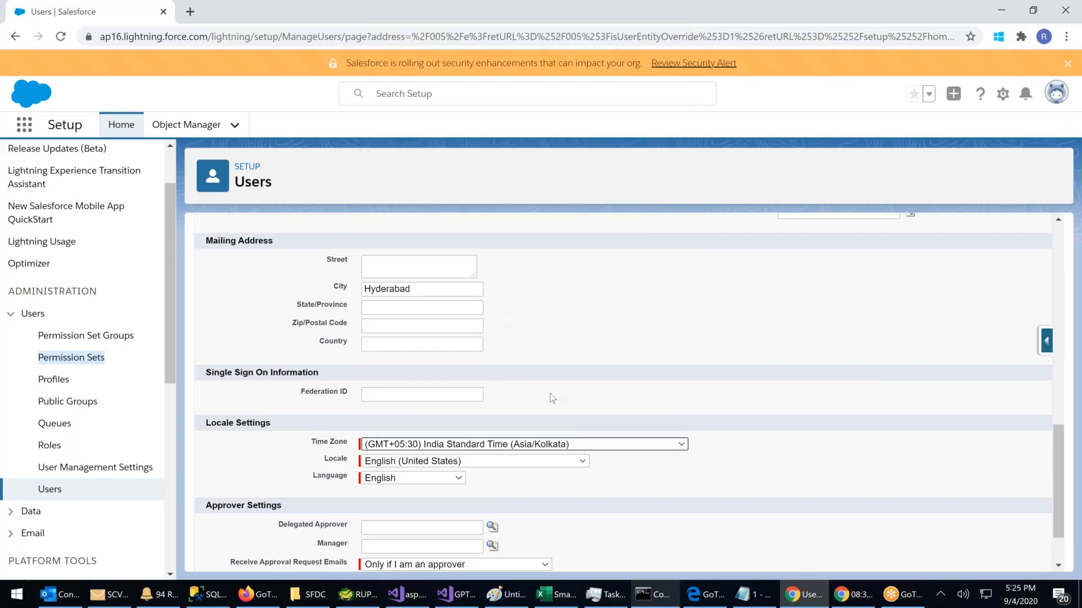
{"action": "scroll", "coordinate": [550, 393], "scroll_direction": "down", "scroll_amount": 2}
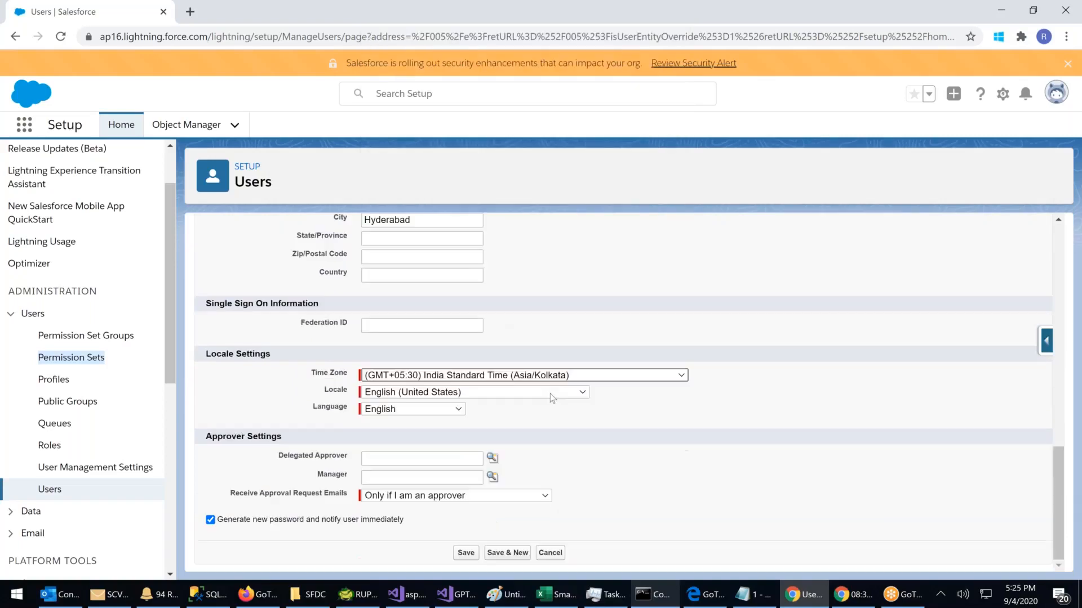
{"action": "left_click", "coordinate": [425, 394]}
{"action": "left_click", "coordinate": [425, 394]}
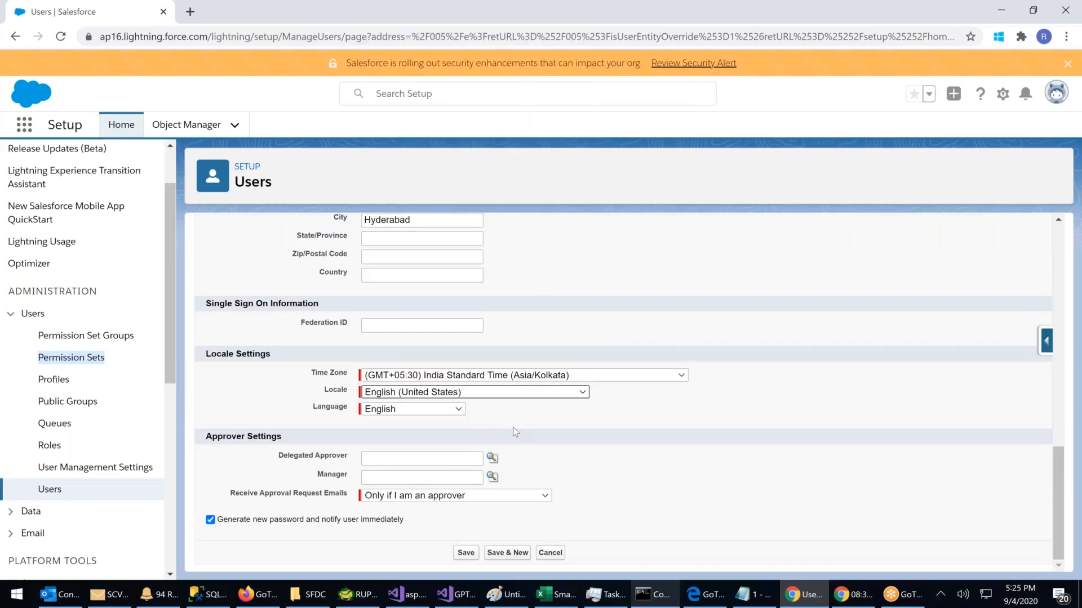
Step: Pick an existing user from Recently Viewed Users as manager and save the new user
{"action": "left_click", "coordinate": [493, 476]}
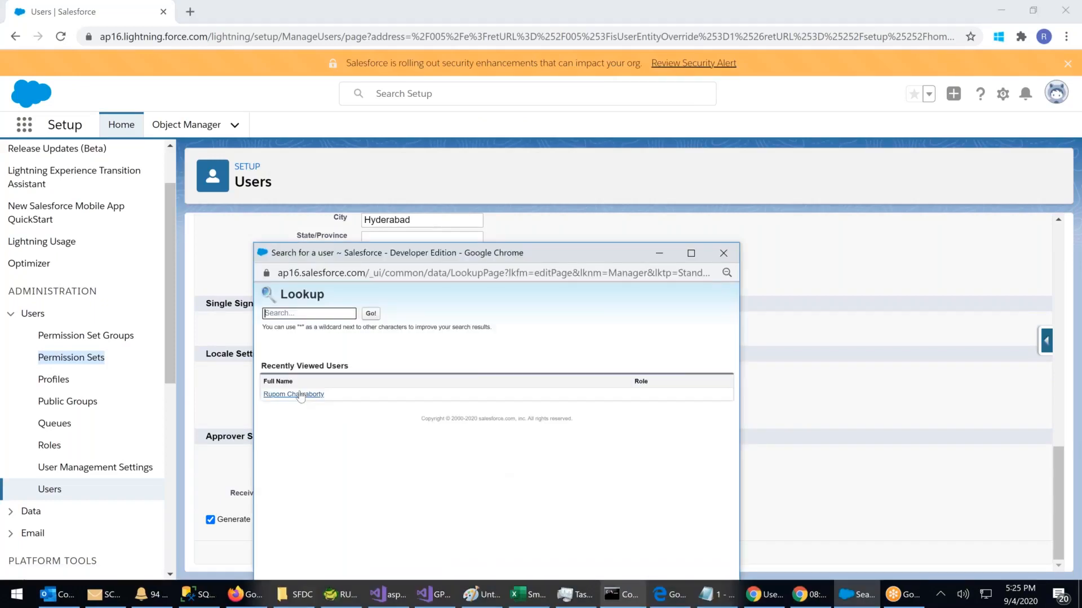
{"action": "left_click", "coordinate": [300, 394]}
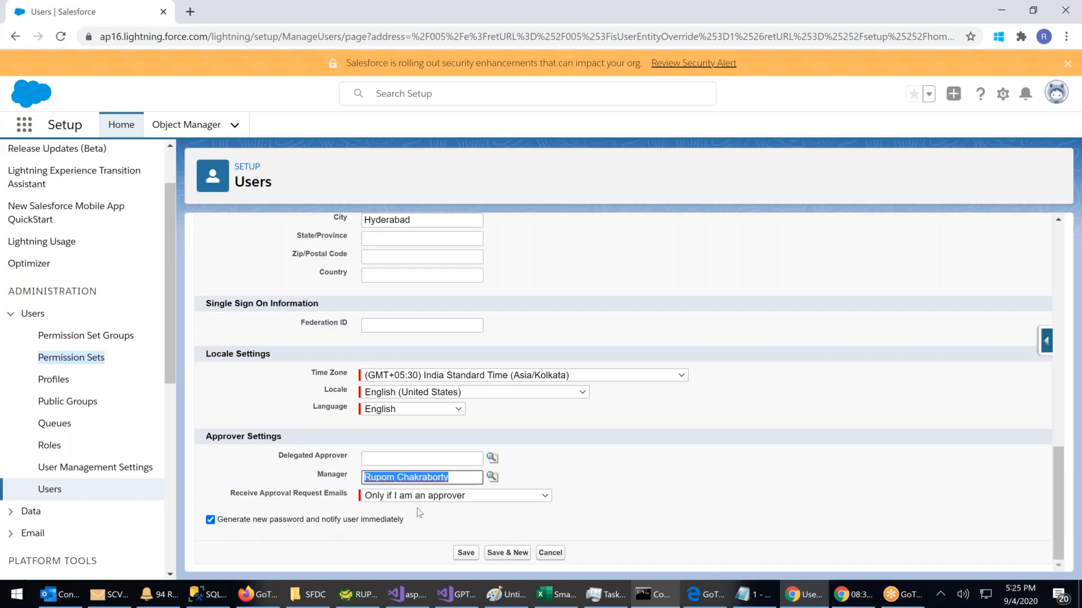
{"action": "scroll", "coordinate": [417, 508], "scroll_direction": "up", "scroll_amount": 10}
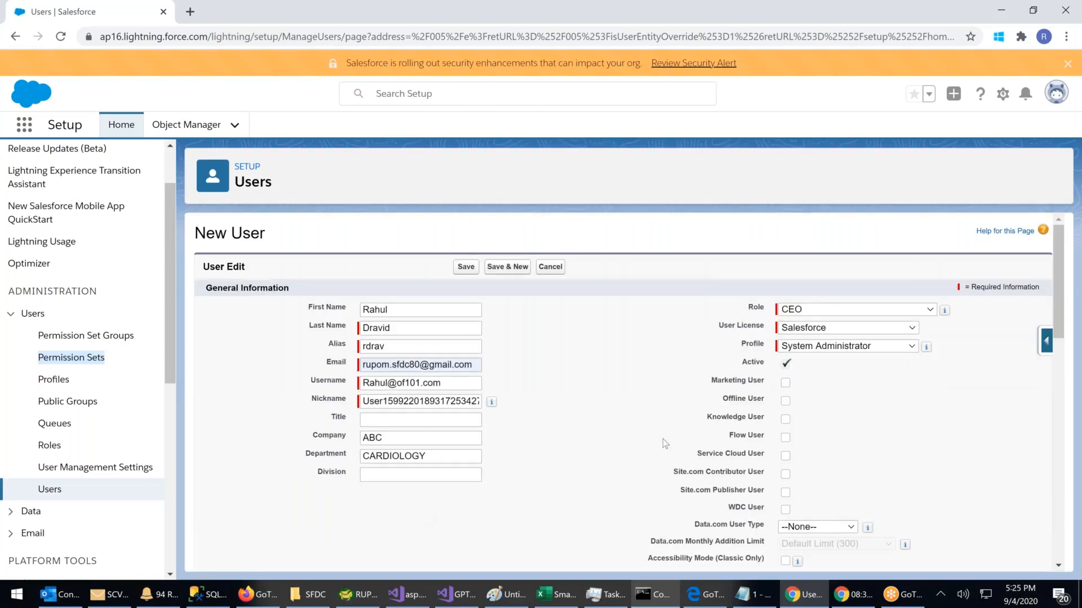
{"action": "scroll", "coordinate": [662, 439], "scroll_direction": "down", "scroll_amount": 10}
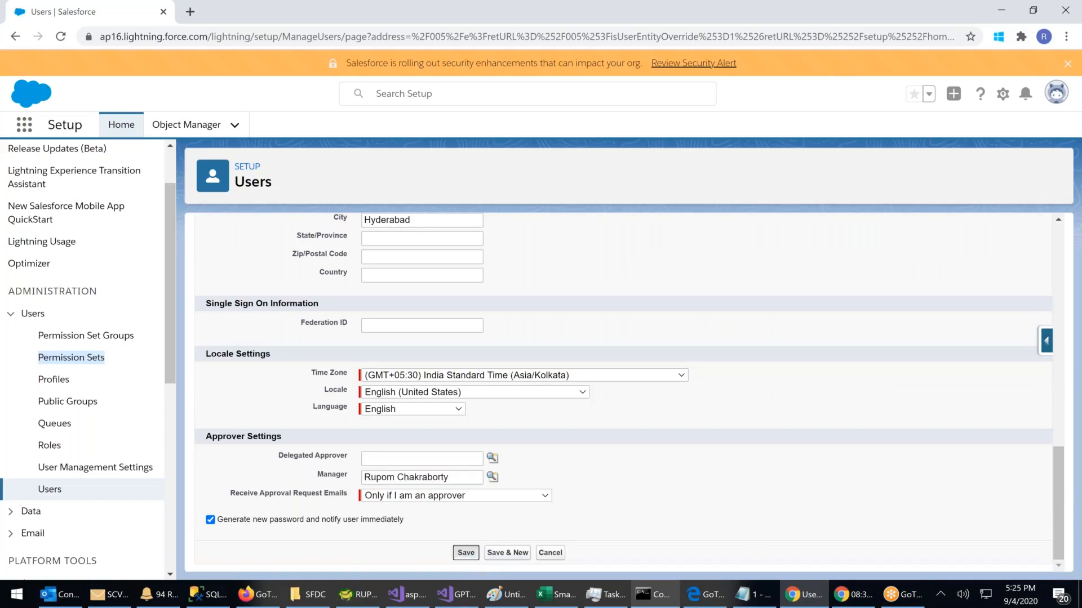
{"action": "left_click", "coordinate": [465, 554]}
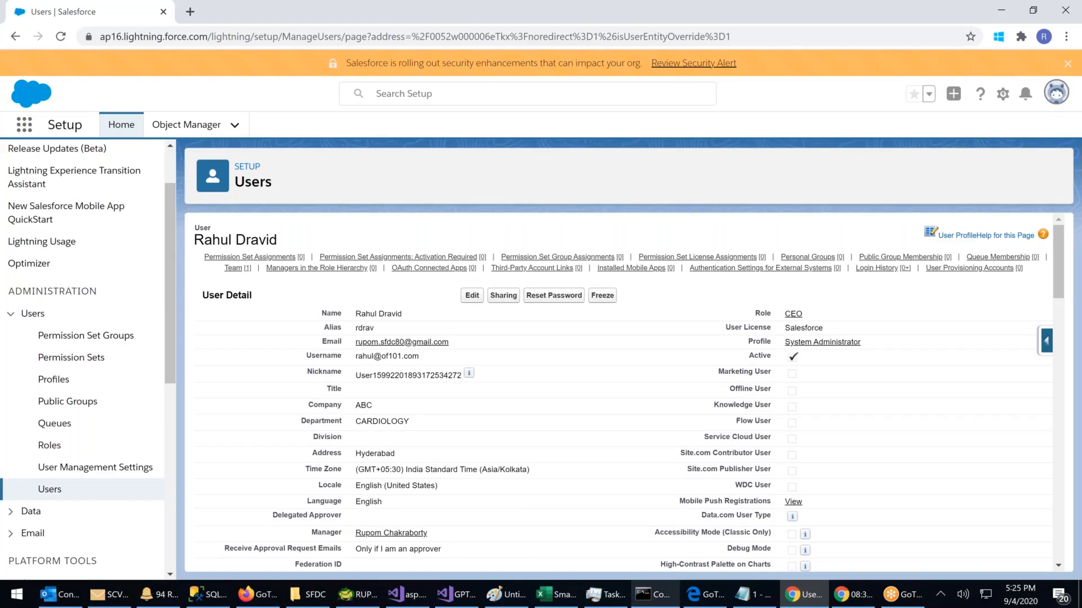
Step: Log out of the administrator account from the avatar menu and open a new browser tab
{"action": "left_click", "coordinate": [1055, 94]}
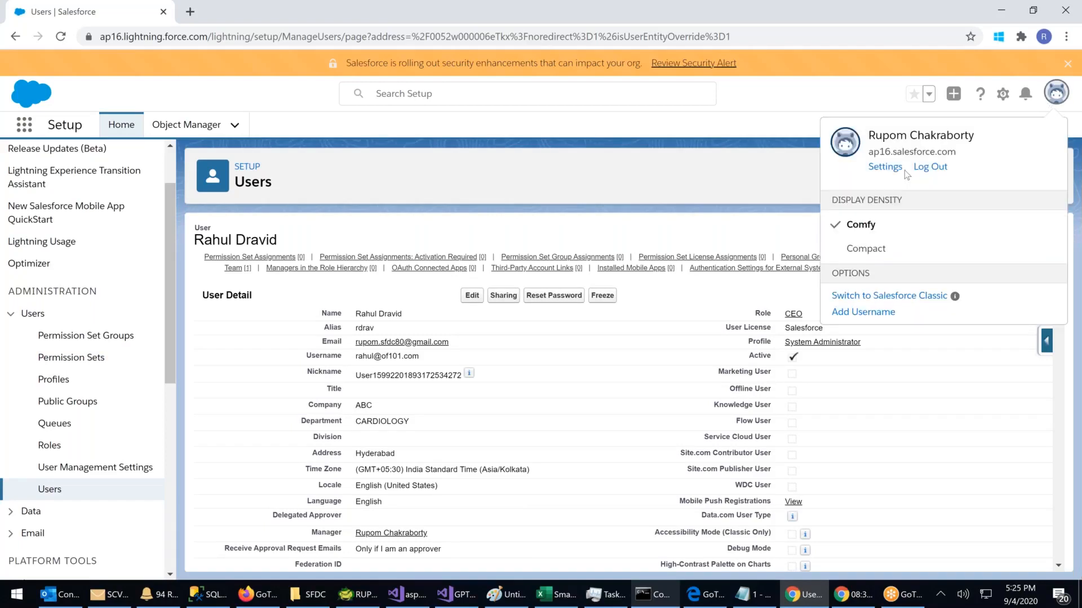
{"action": "left_click", "coordinate": [930, 167]}
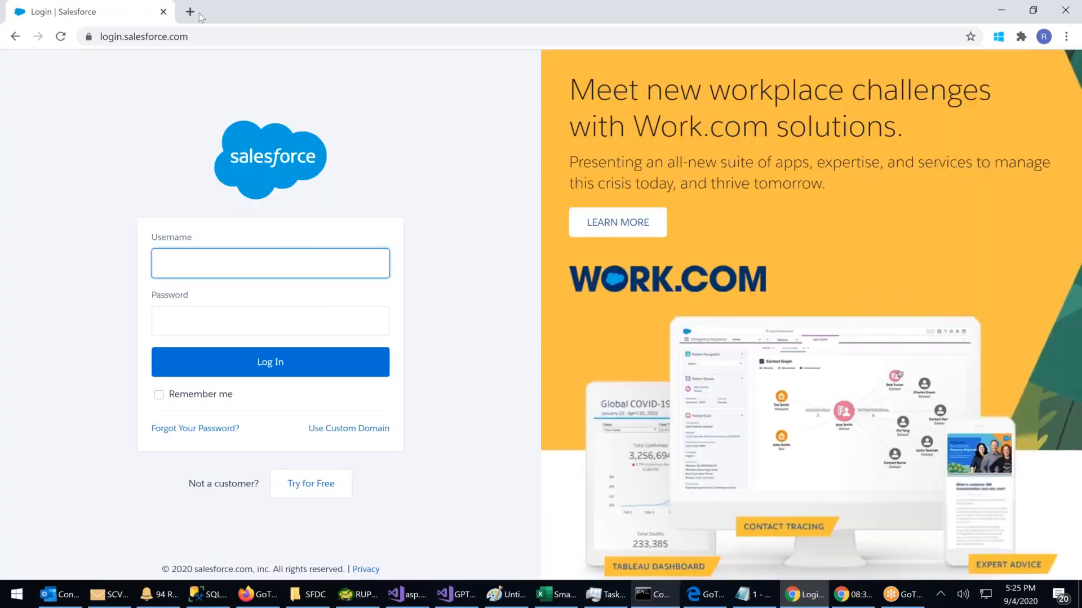
{"action": "left_click", "coordinate": [199, 14]}
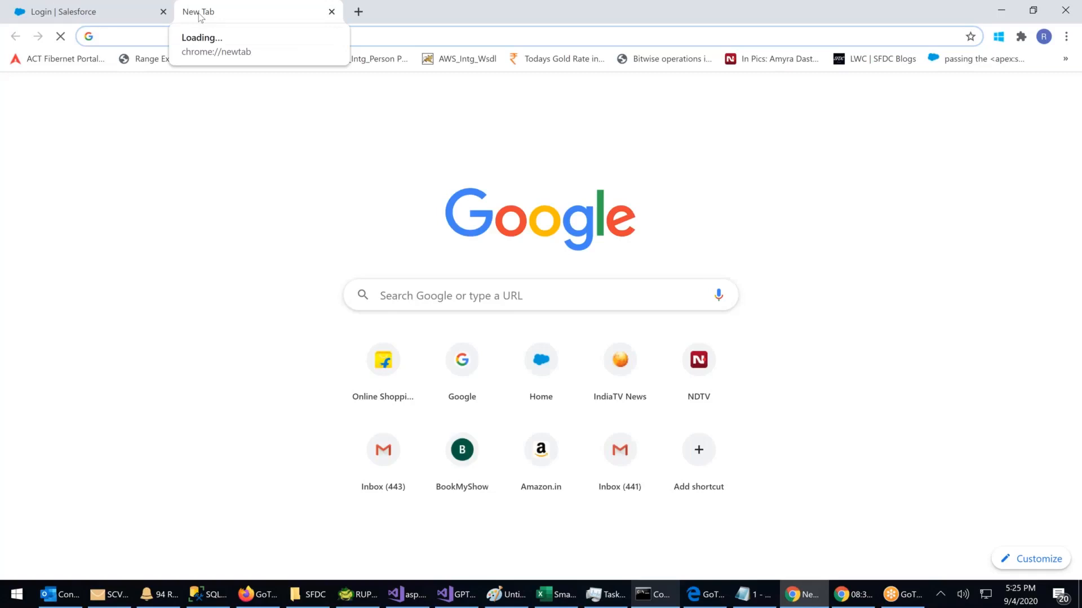
Step: Go to gmail.com and open the 'Welcome to Salesforce: Verify your account' email
{"action": "type", "text": "gmail.com"}
{"action": "key", "text": "Return"}
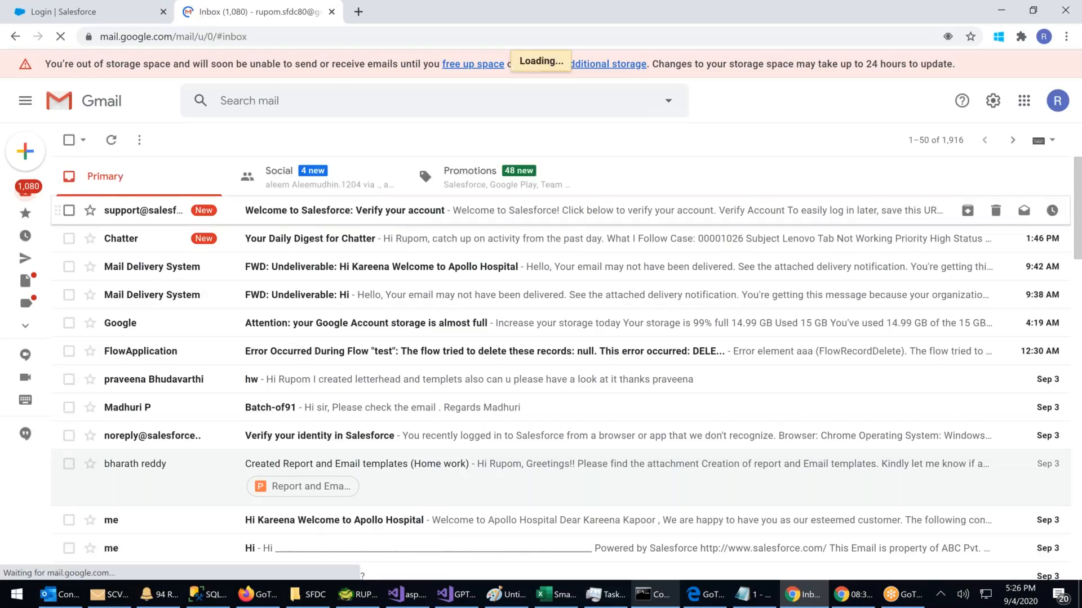
{"action": "left_click", "coordinate": [457, 210]}
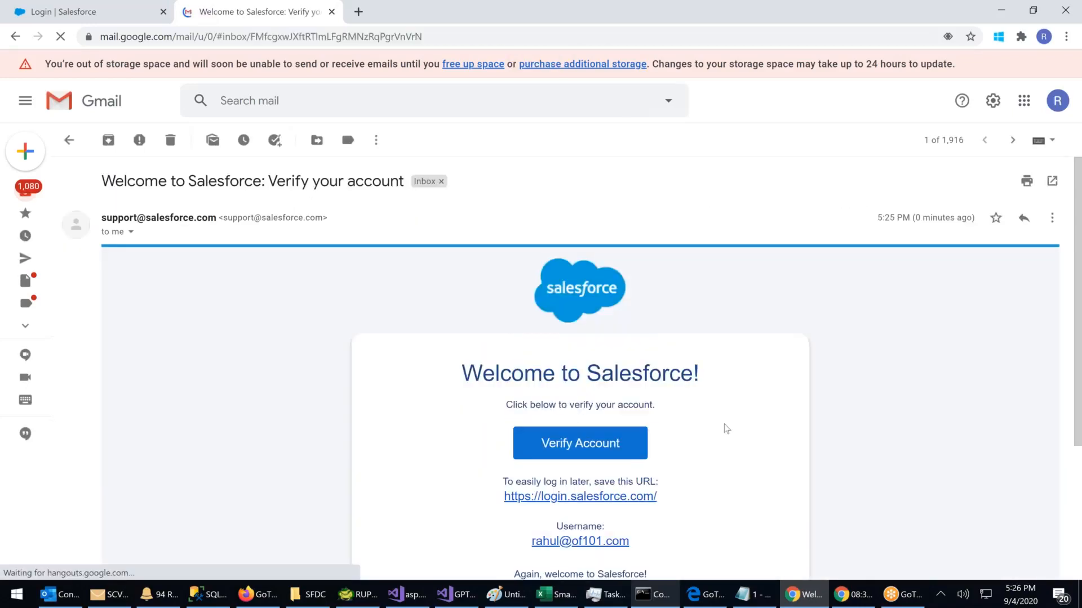
{"action": "scroll", "coordinate": [520, 448], "scroll_direction": "down", "scroll_amount": 3}
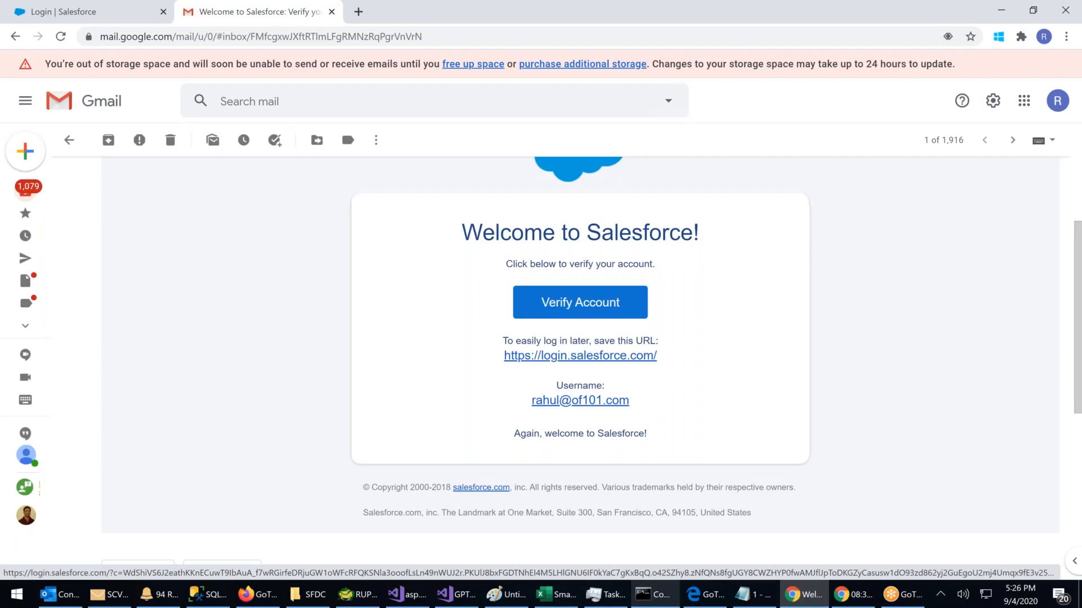
Step: Verify the account and enter the new password in both password fields
{"action": "left_click", "coordinate": [576, 312]}
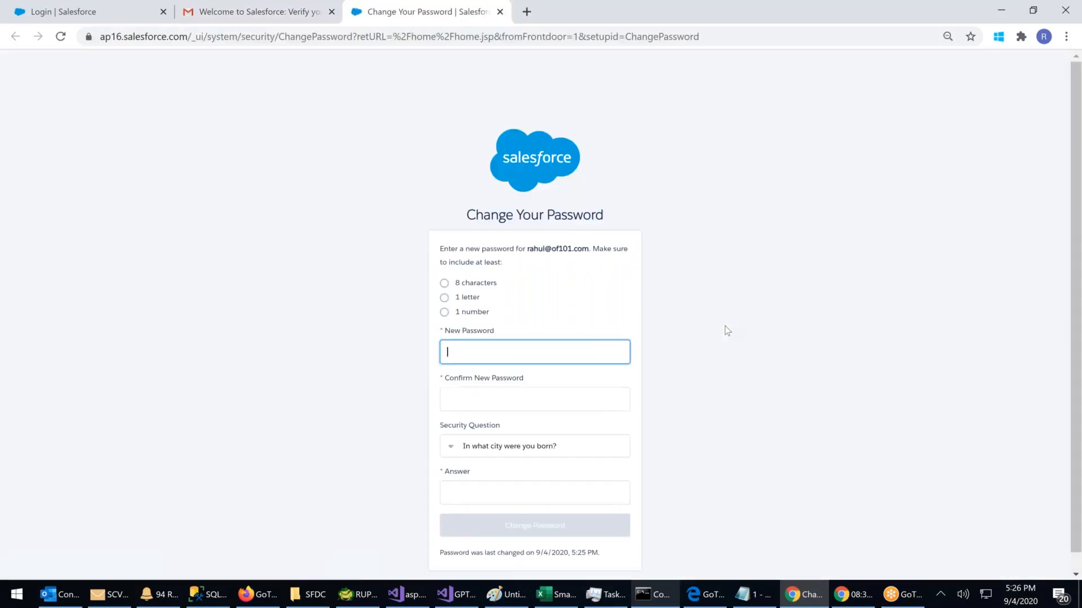
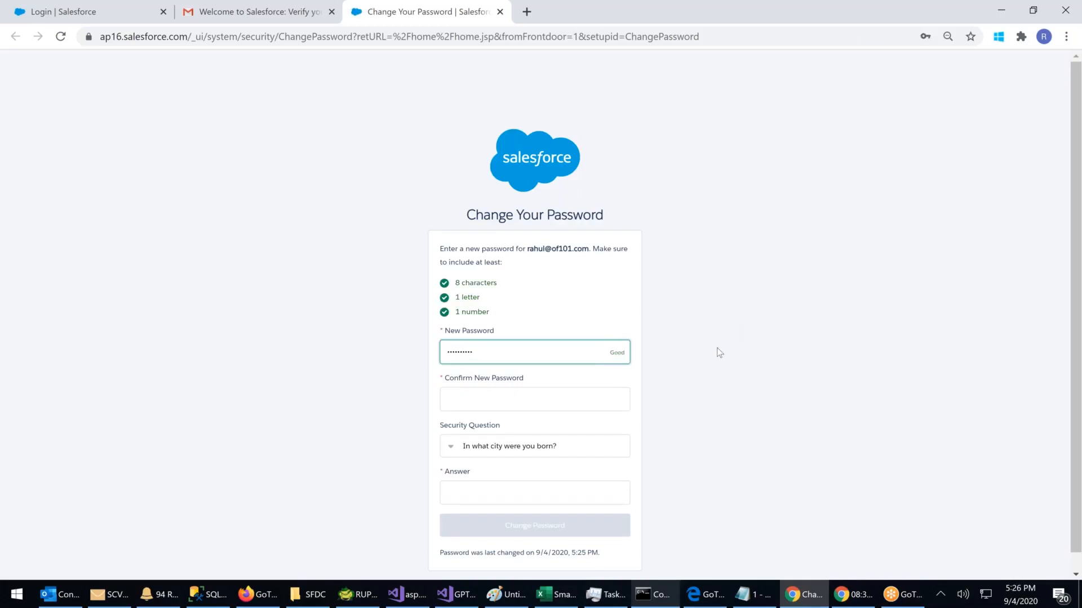
{"action": "left_click", "coordinate": [452, 398]}
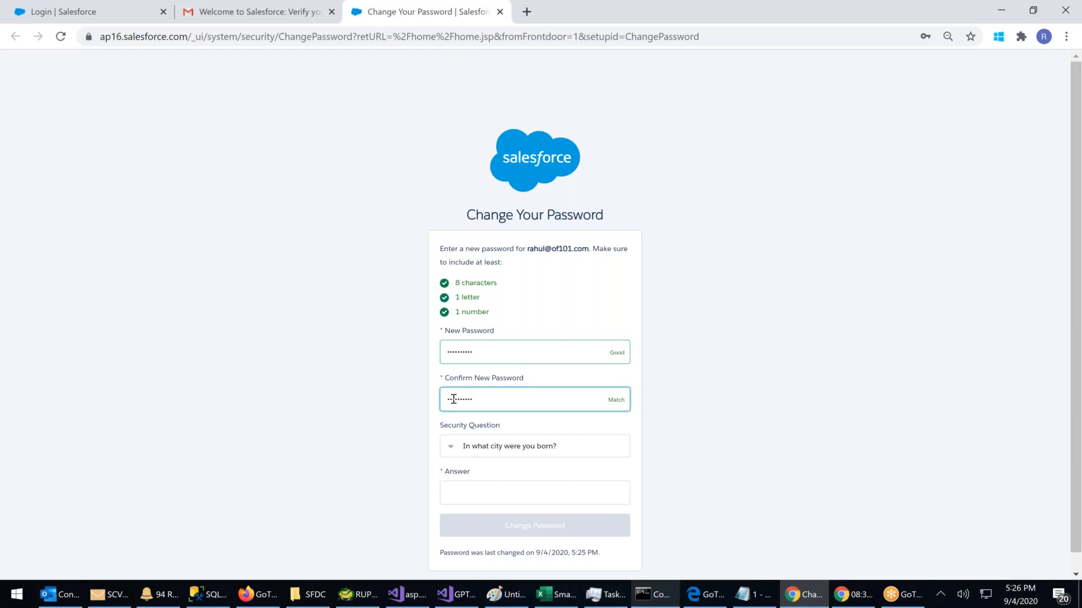
Step: Choose the first-job city security question, enter its answer, and submit the password change
{"action": "left_click", "coordinate": [569, 449]}
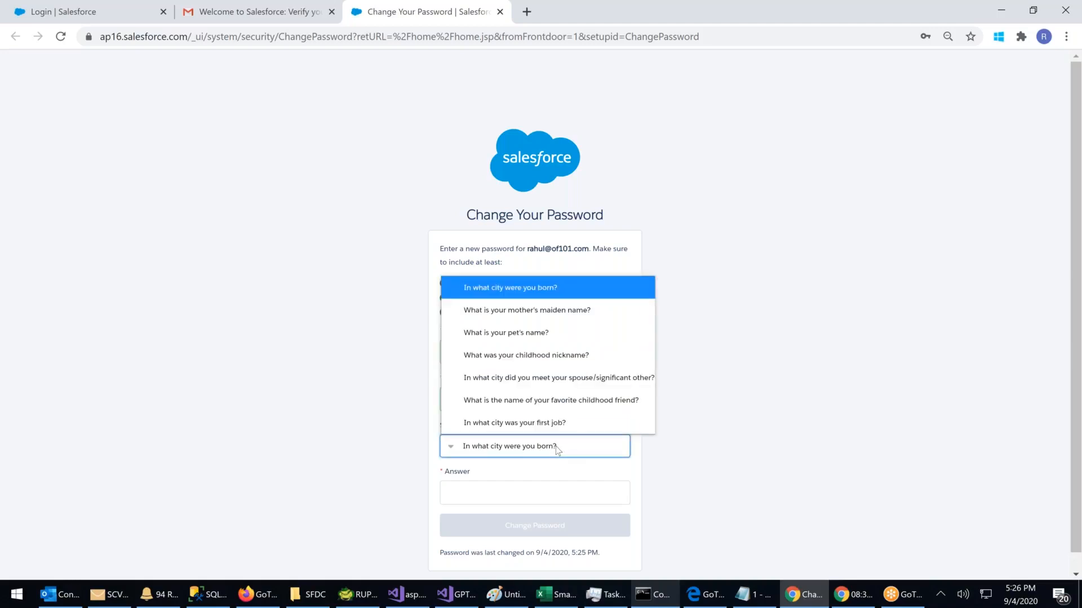
{"action": "left_click", "coordinate": [541, 423]}
{"action": "left_click", "coordinate": [467, 484]}
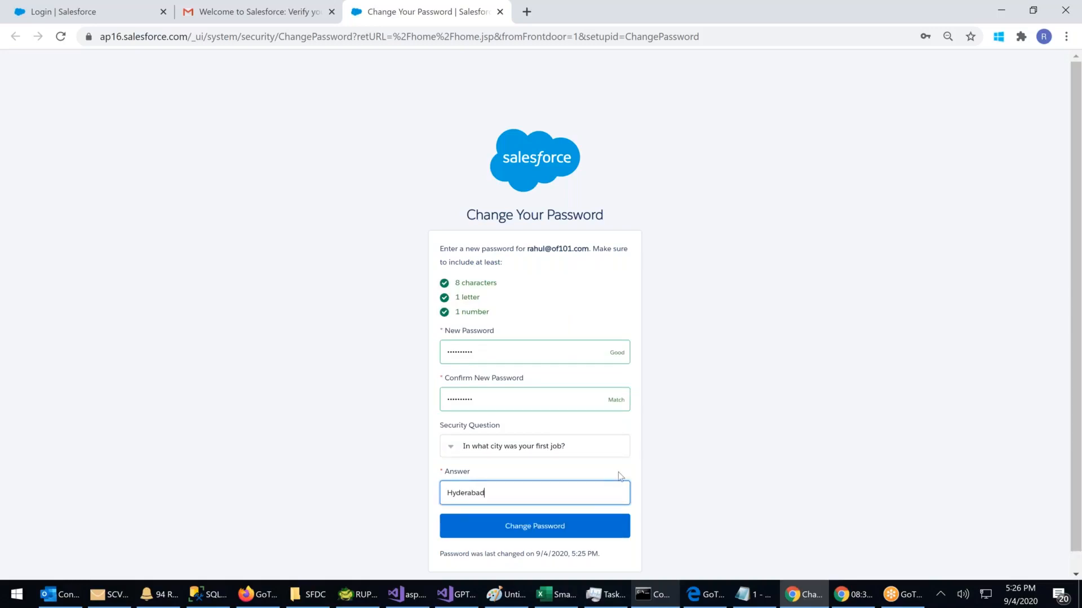
{"action": "left_click", "coordinate": [545, 526]}
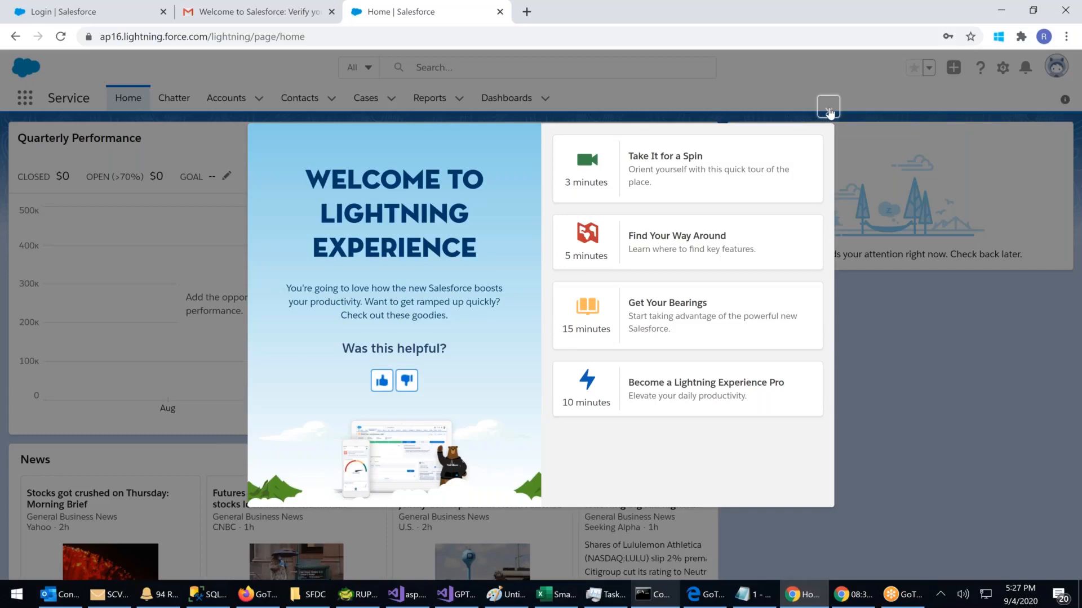
Step: Dismiss the welcome dialog, switch Accounts to the All Accounts view, and open Bolywood
{"action": "left_click", "coordinate": [829, 112]}
{"action": "left_click", "coordinate": [236, 102]}
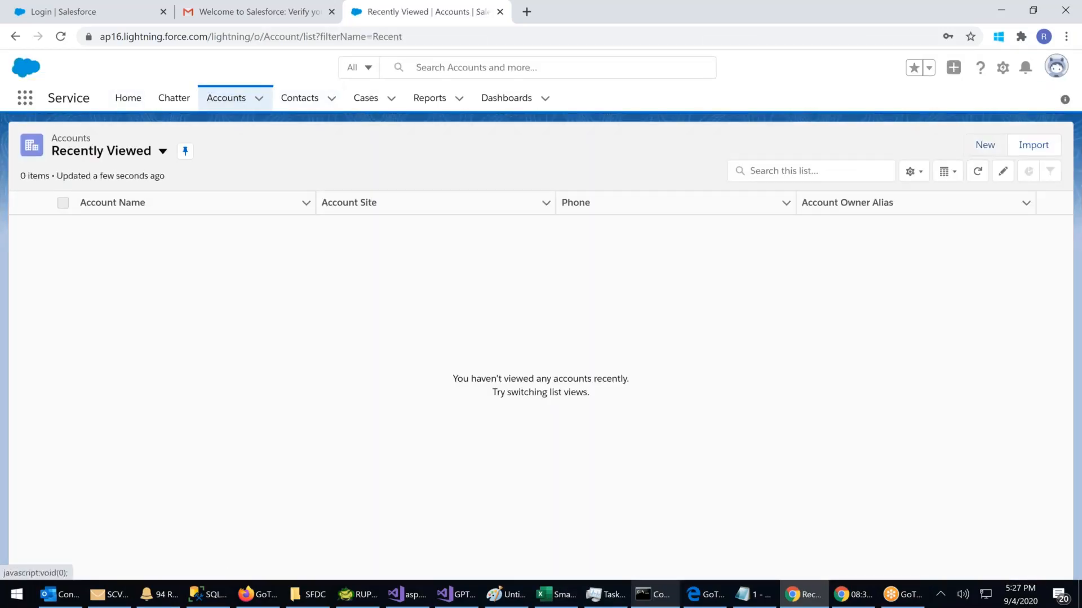
{"action": "left_click", "coordinate": [162, 151]}
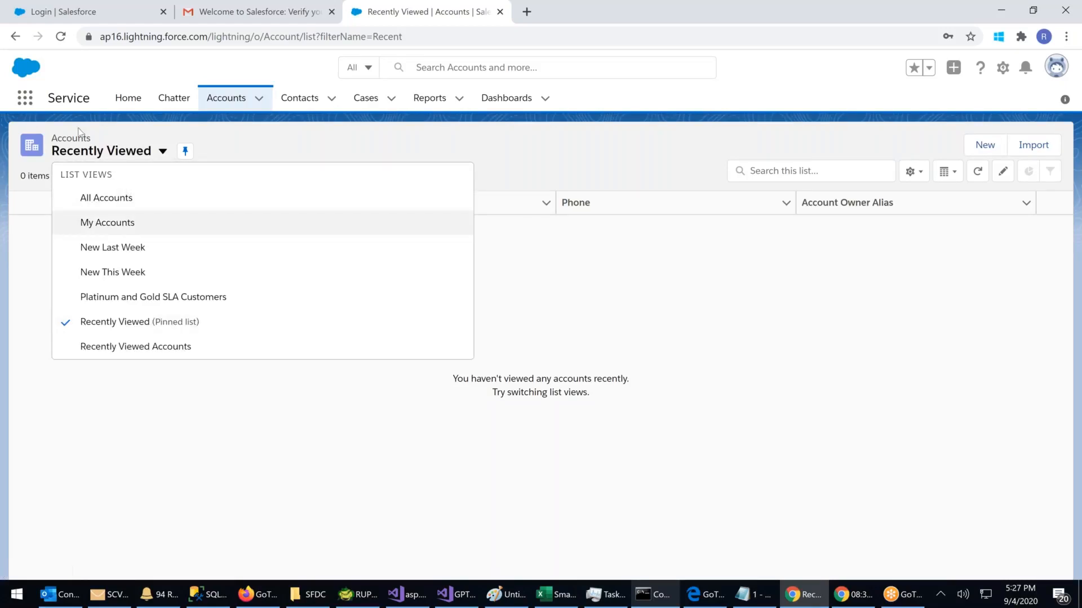
{"action": "left_click", "coordinate": [106, 197]}
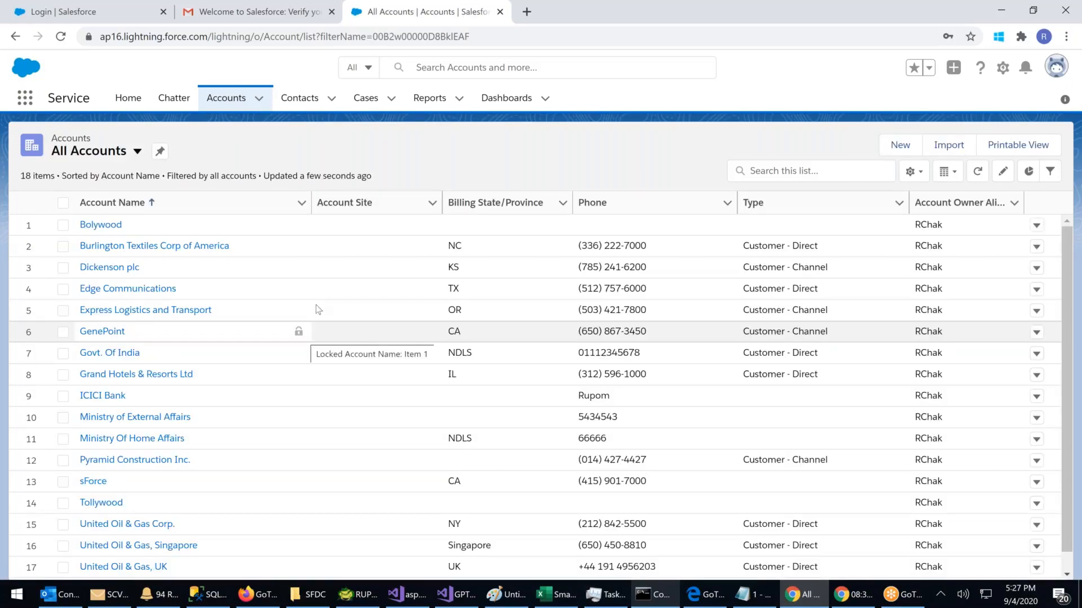
{"action": "scroll", "coordinate": [318, 310], "scroll_direction": "down", "scroll_amount": 1}
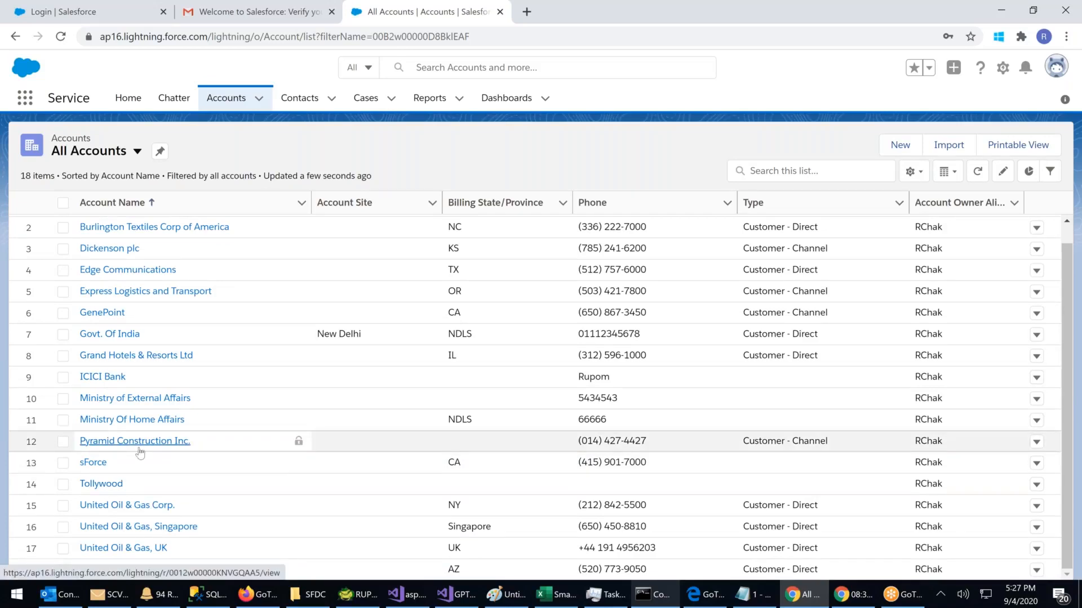
{"action": "scroll", "coordinate": [139, 453], "scroll_direction": "up", "scroll_amount": 1}
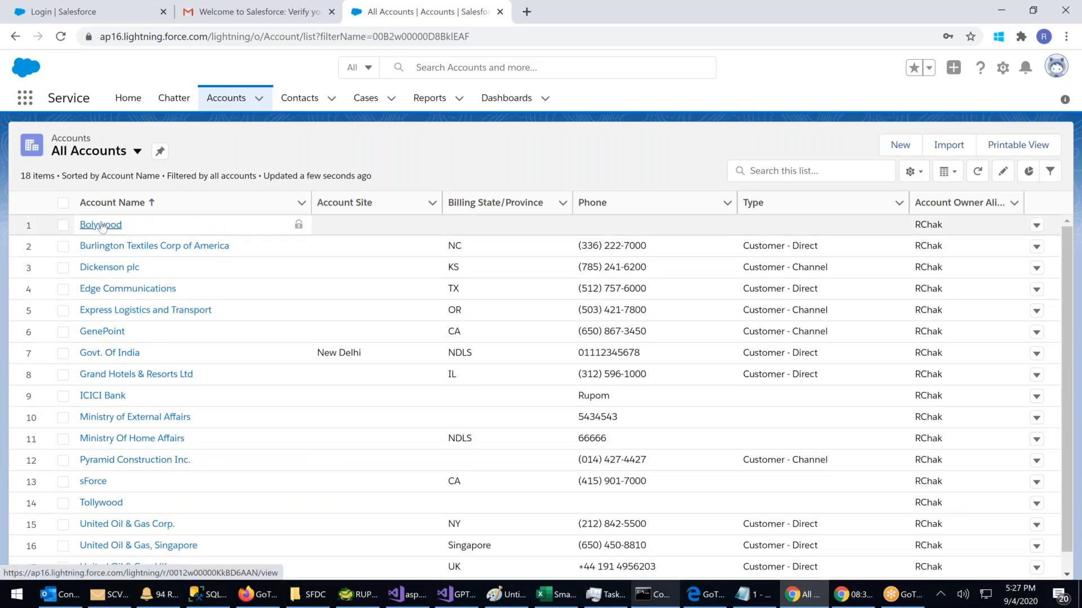
{"action": "left_click", "coordinate": [101, 224]}
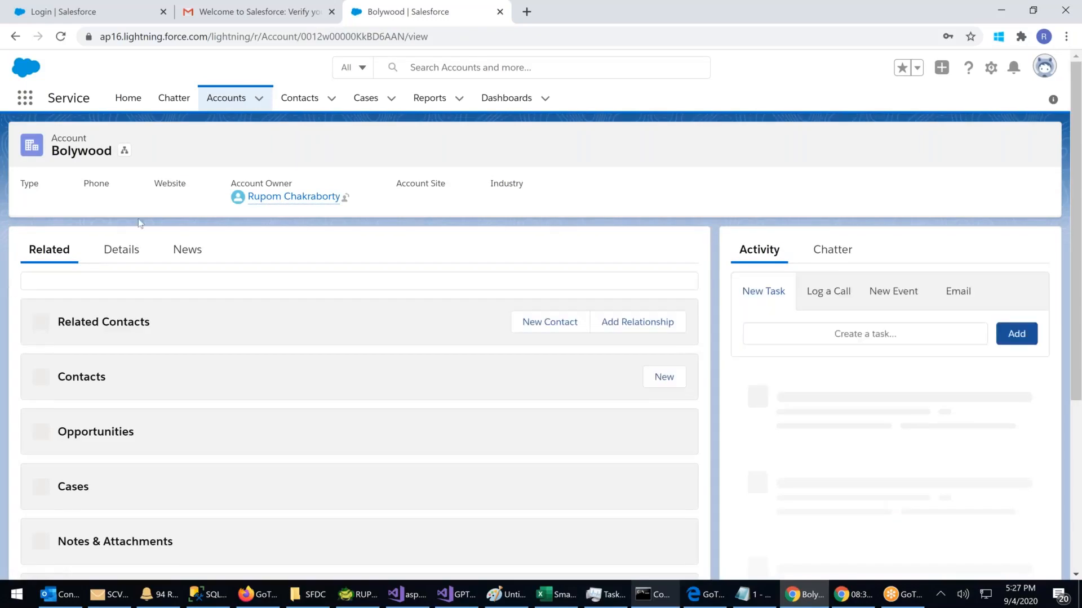
{"action": "left_click", "coordinate": [127, 252]}
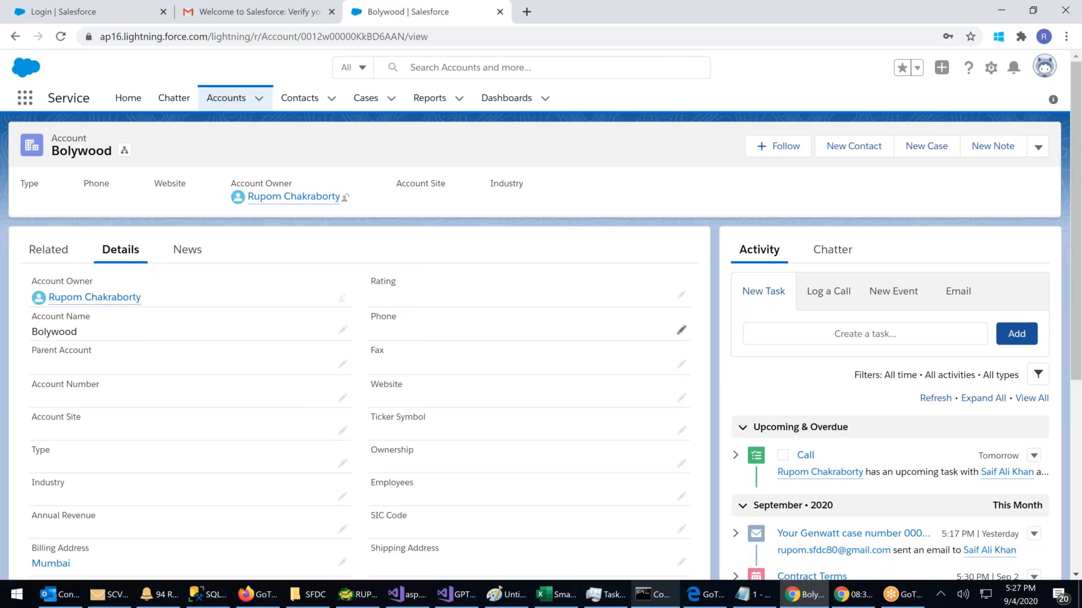
{"action": "left_click", "coordinate": [681, 330]}
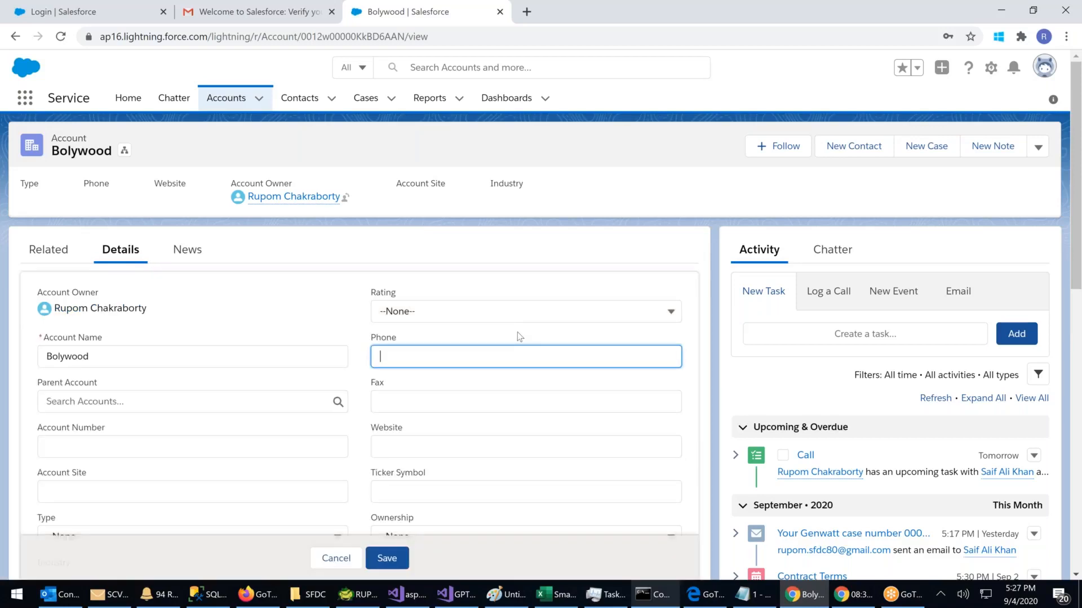
{"action": "type", "text": "11223344"}
{"action": "key", "text": "Return"}
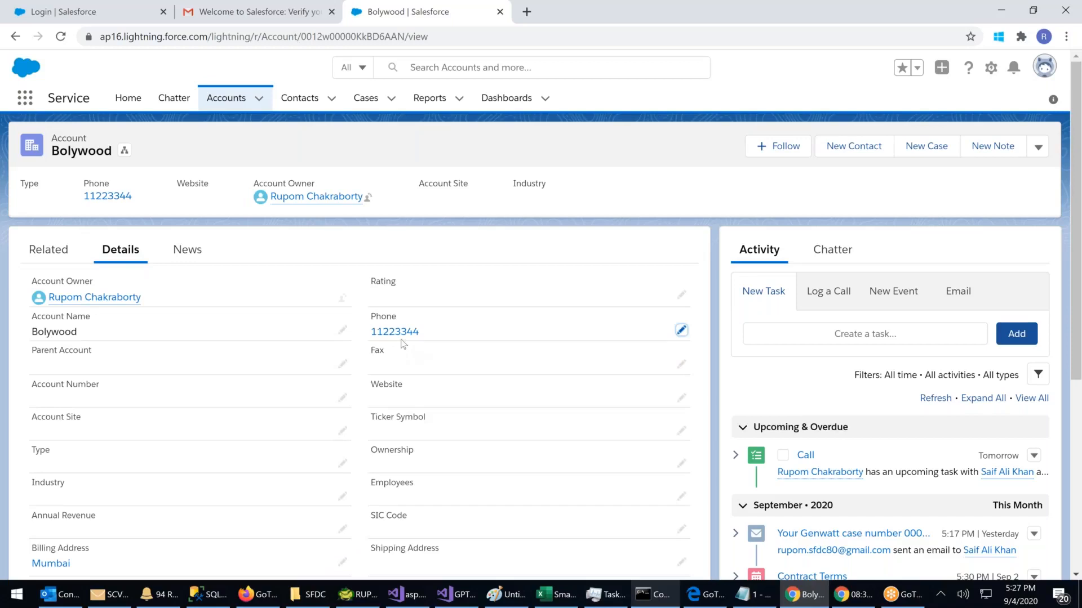
{"action": "left_click", "coordinate": [227, 100]}
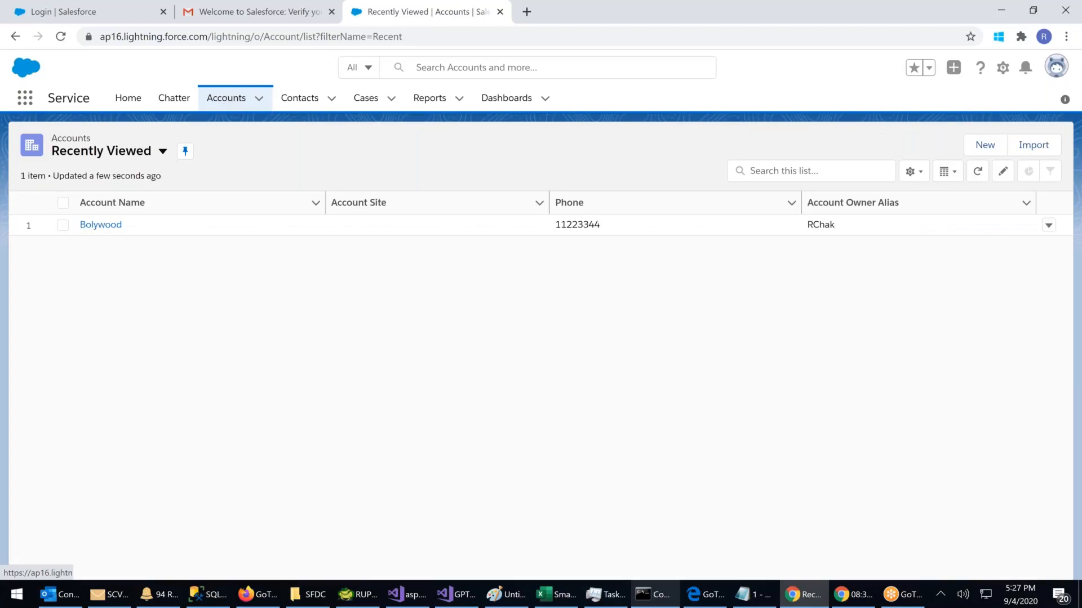
Step: Start a new account named HDFC Ltd., picked from the company suggestions for 'HDFC Bank'
{"action": "left_click", "coordinate": [991, 147]}
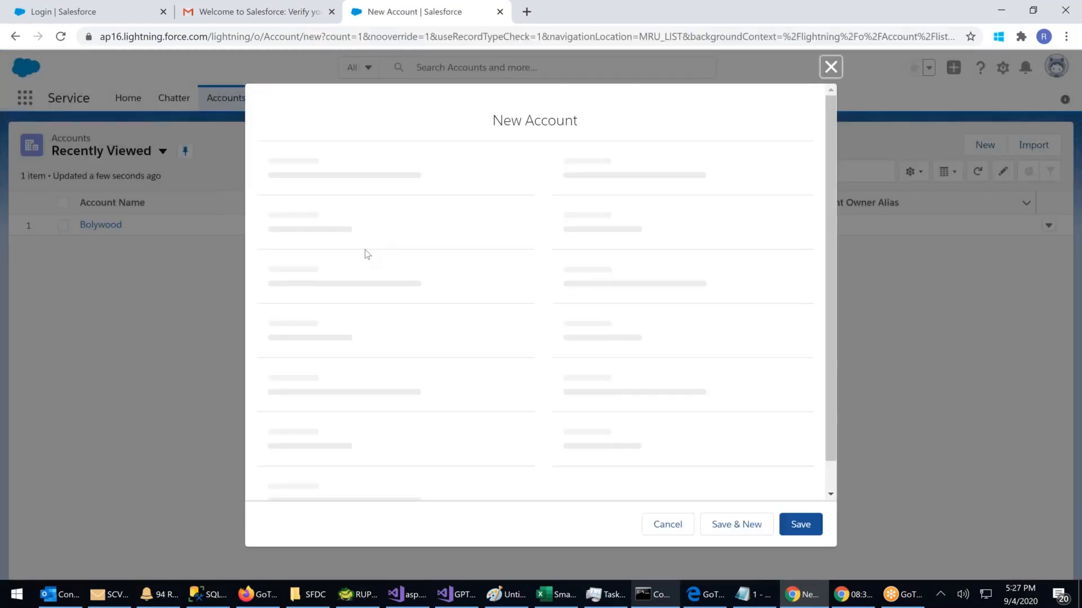
{"action": "left_click", "coordinate": [309, 246]}
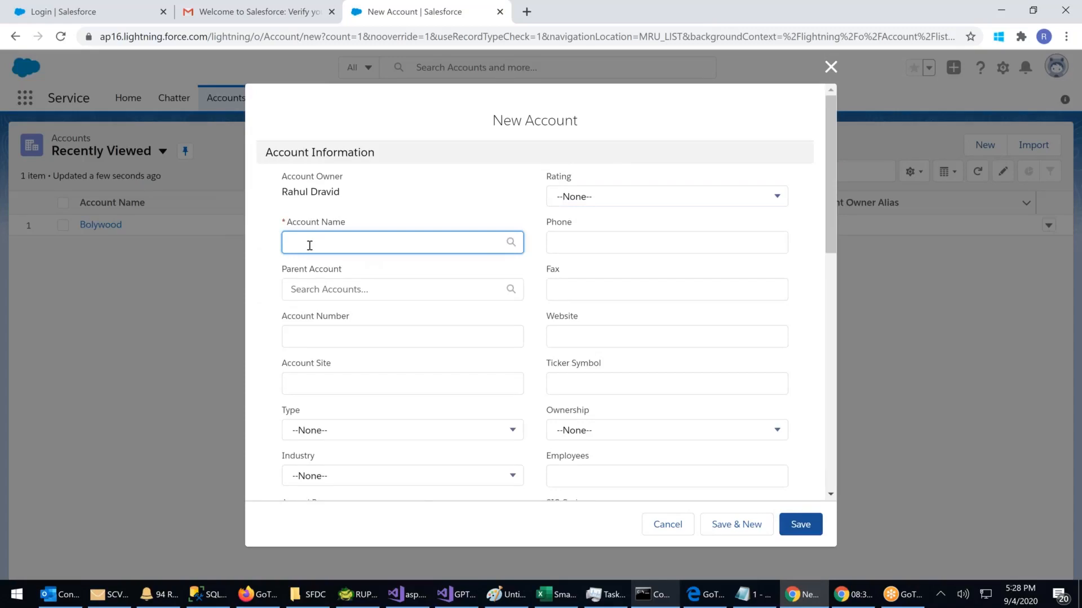
{"action": "type", "text": "HDFC Bank"}
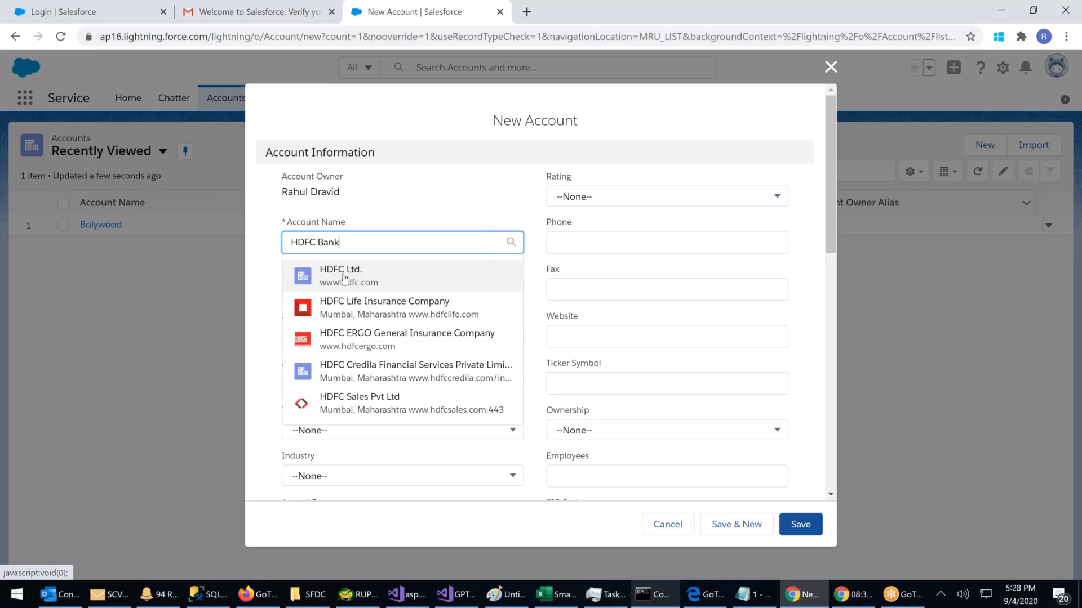
{"action": "left_click", "coordinate": [344, 277]}
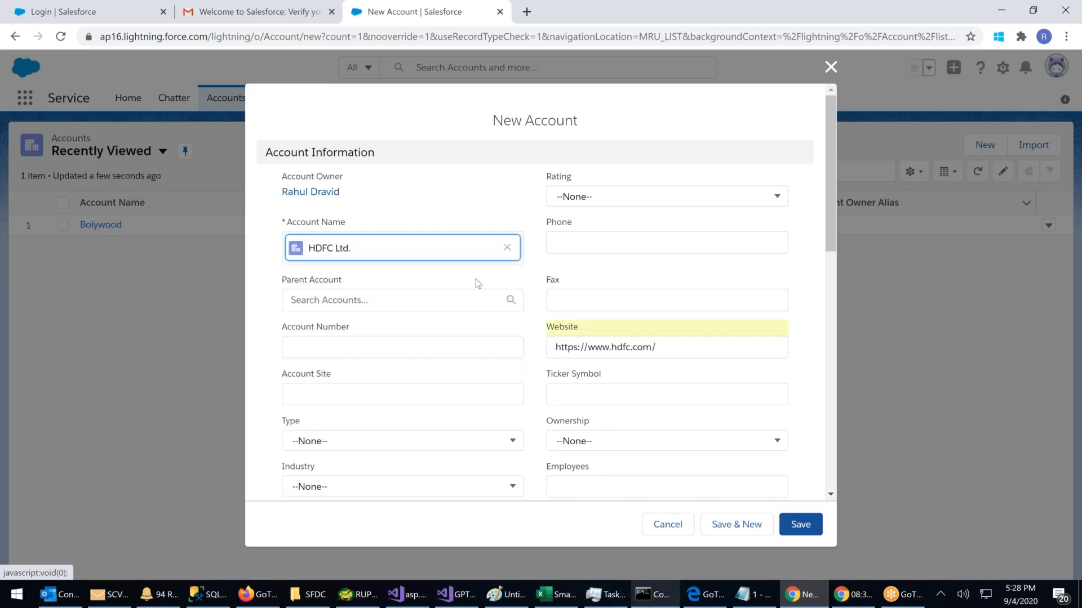
{"action": "scroll", "coordinate": [475, 279], "scroll_direction": "down", "scroll_amount": 5}
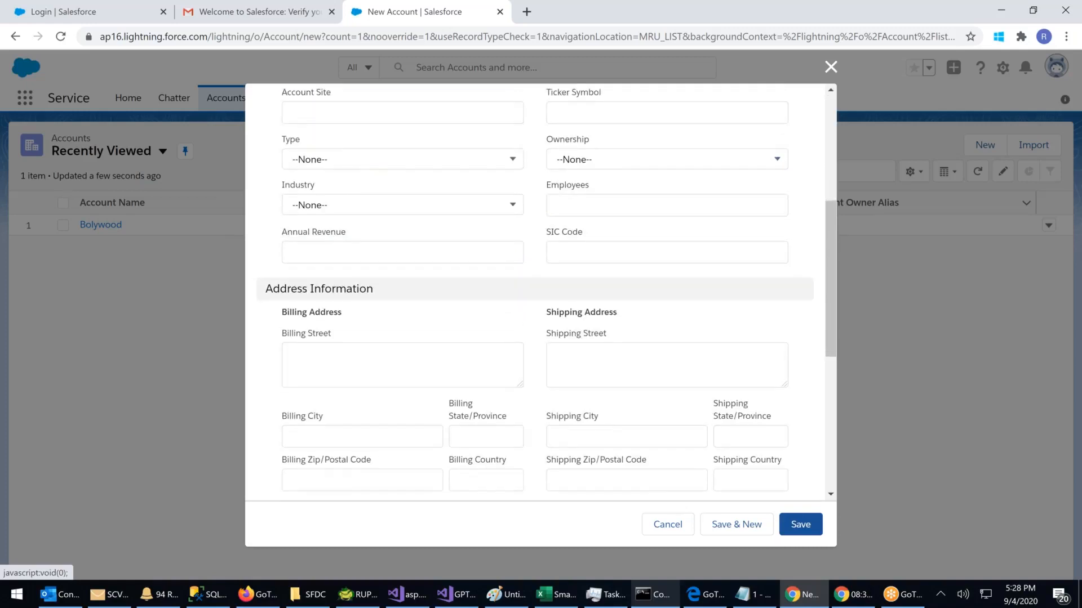
{"action": "scroll", "coordinate": [665, 345], "scroll_direction": "up", "scroll_amount": 5}
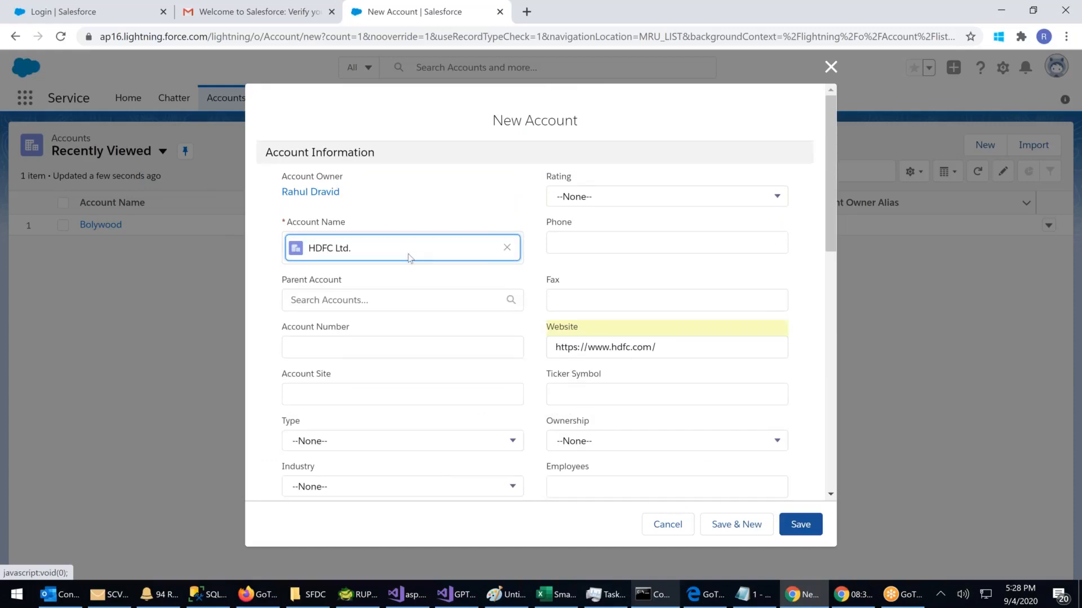
Step: Save the HDFC Ltd. account and view its field details
{"action": "left_click", "coordinate": [817, 525]}
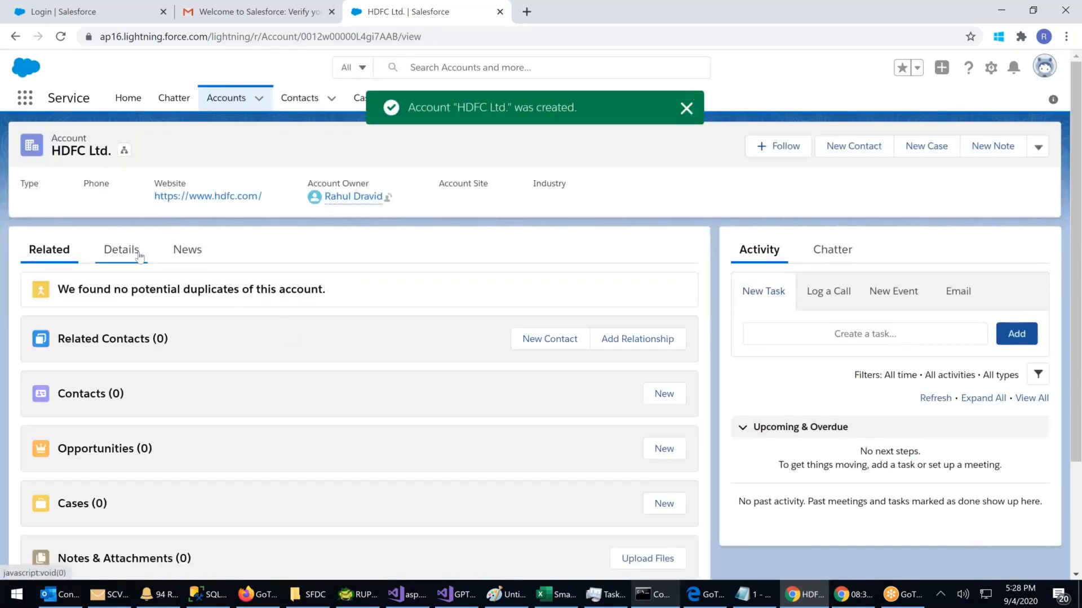
{"action": "left_click", "coordinate": [136, 253]}
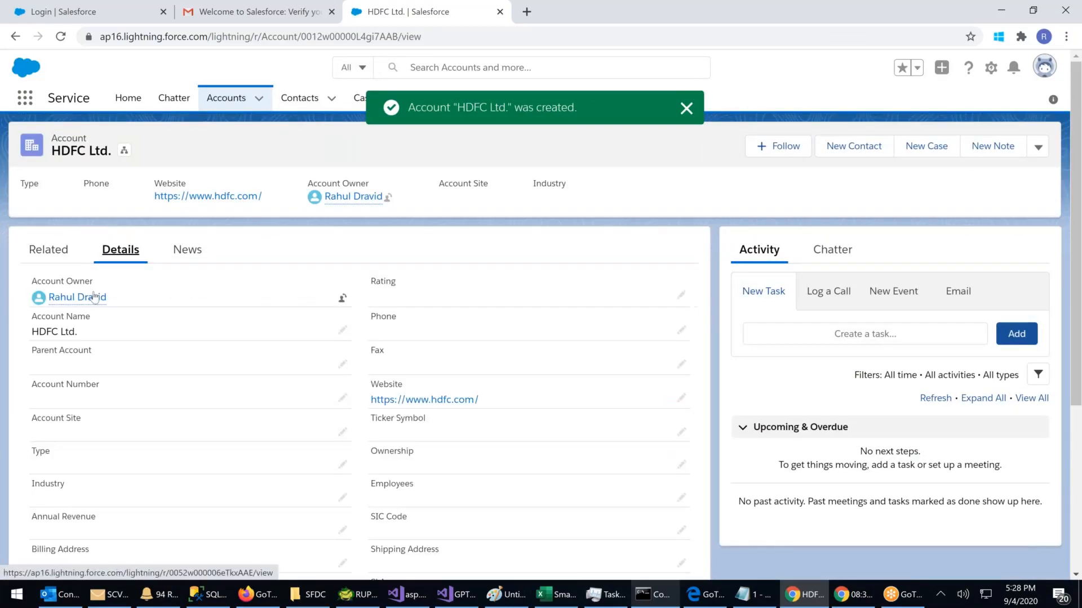
{"action": "mouse_move", "coordinate": [360, 200]}
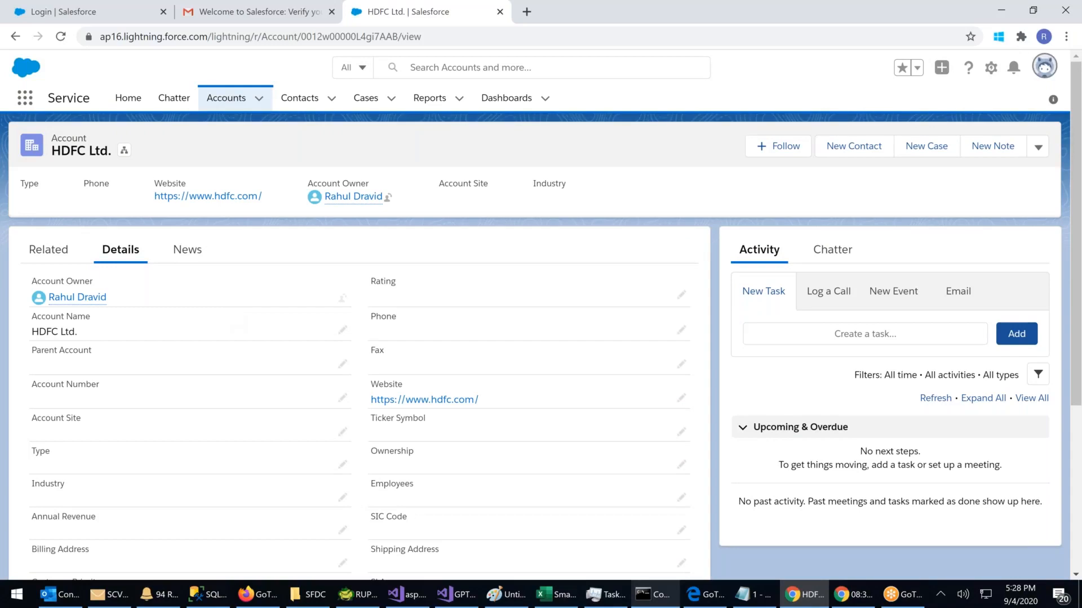
{"action": "left_click", "coordinate": [1044, 66]}
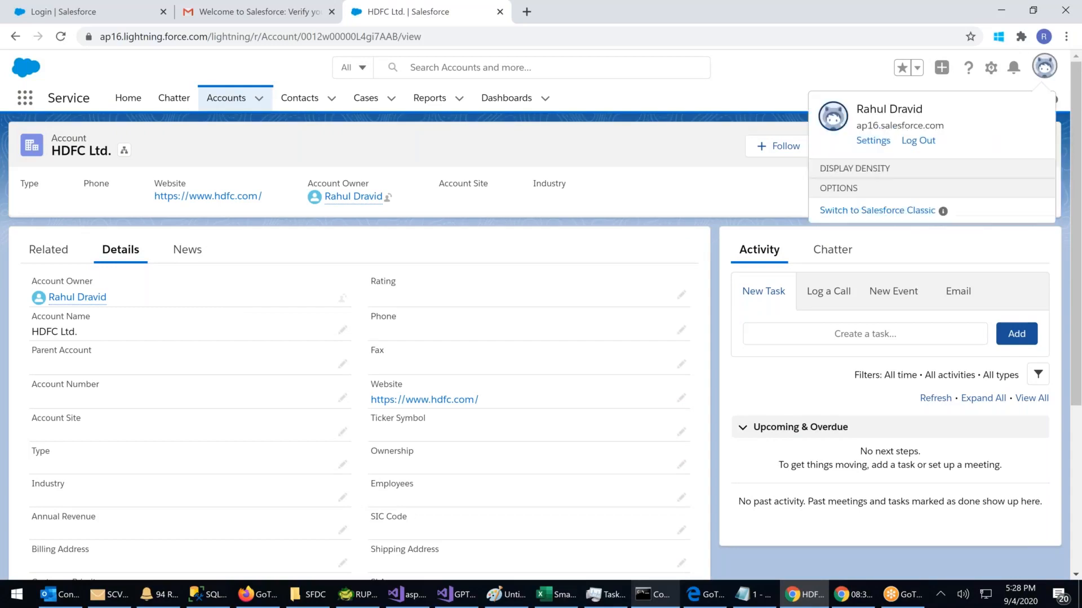
Step: Log out of Salesforce and close the Salesforce login tab
{"action": "left_click", "coordinate": [918, 142]}
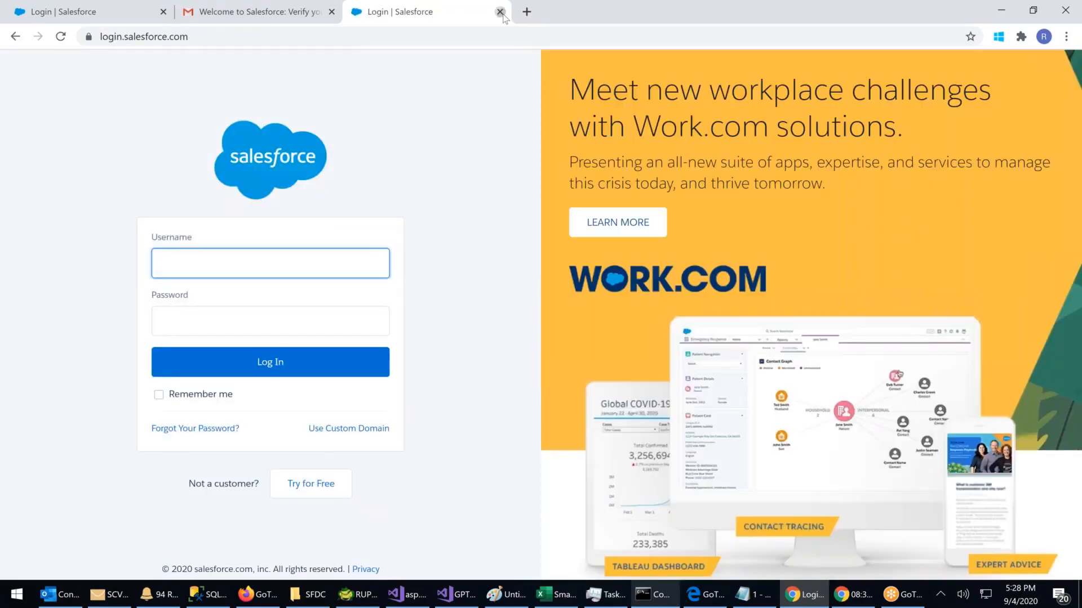
{"action": "left_click", "coordinate": [499, 12]}
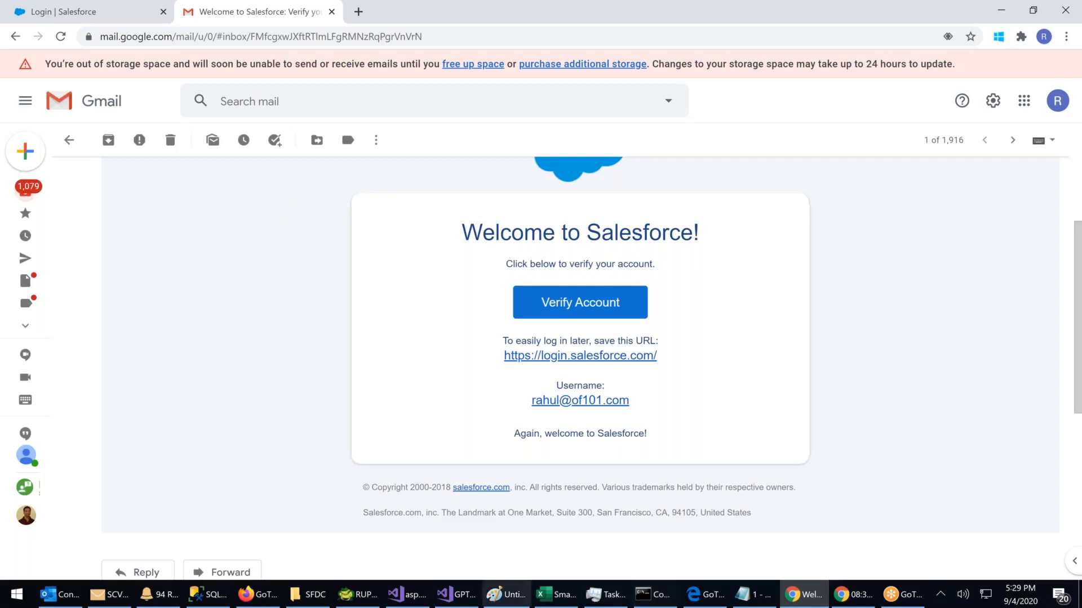
Step: Launch PowerPoint from the Windows Start menu
{"action": "left_click", "coordinate": [2, 603]}
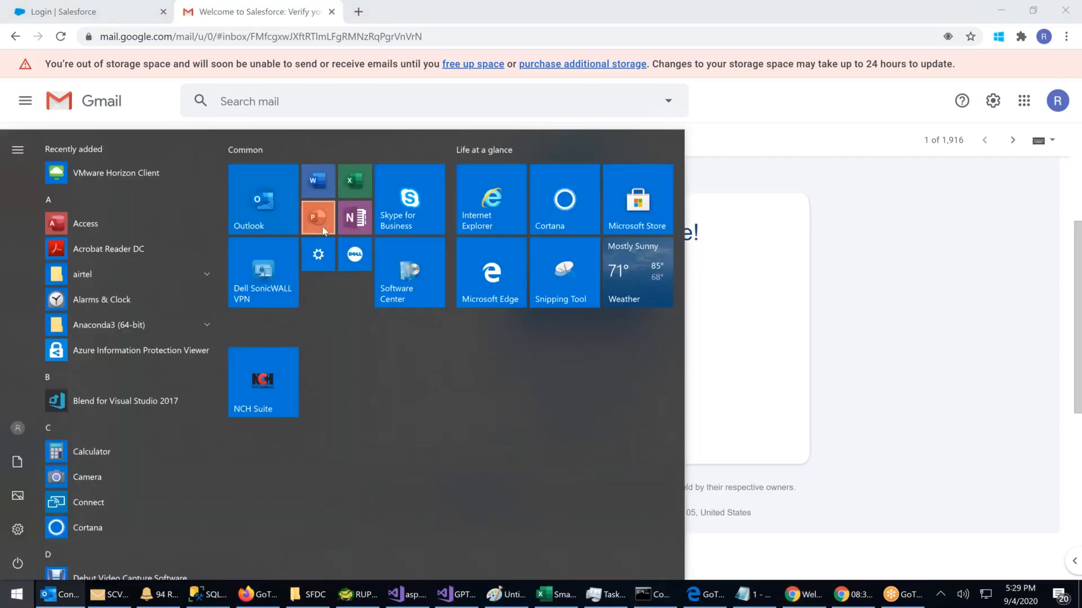
{"action": "left_click", "coordinate": [319, 220]}
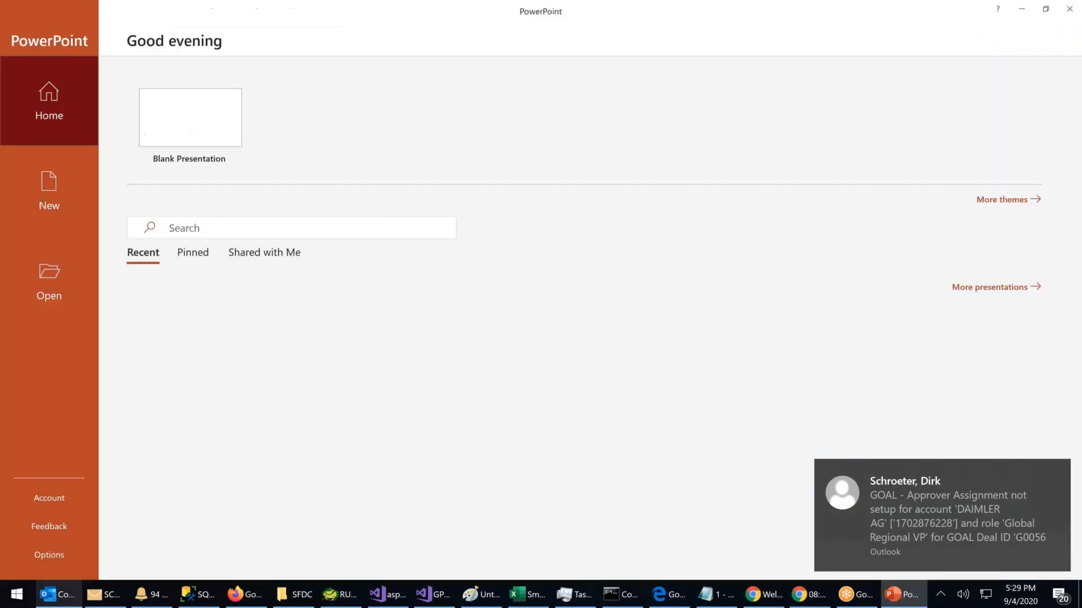
Step: Create a blank presentation and set its slide layout to Blank
{"action": "left_click", "coordinate": [196, 134]}
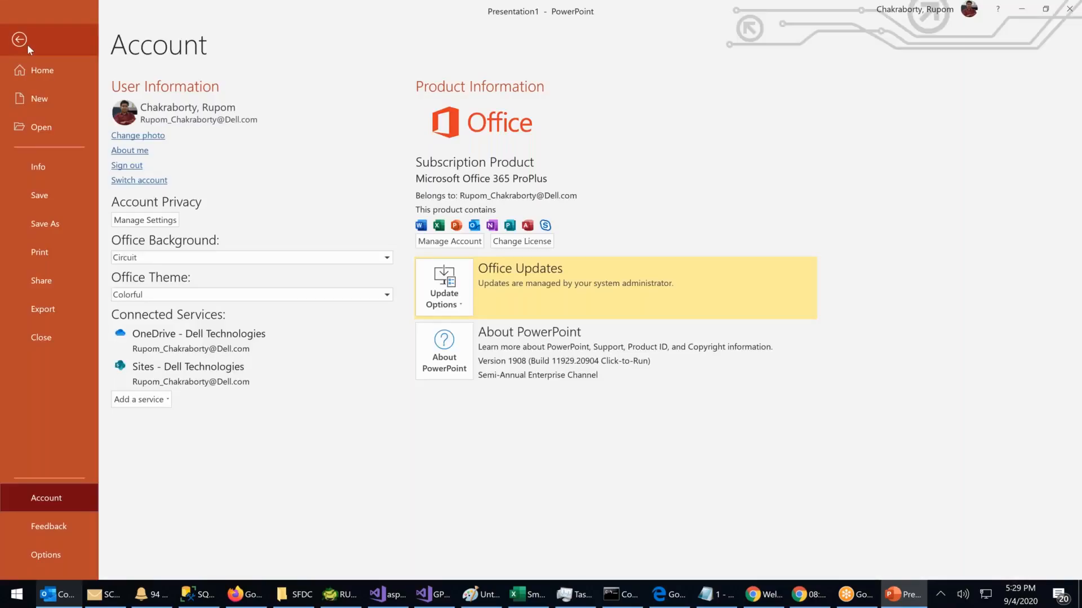
{"action": "left_click", "coordinate": [35, 49]}
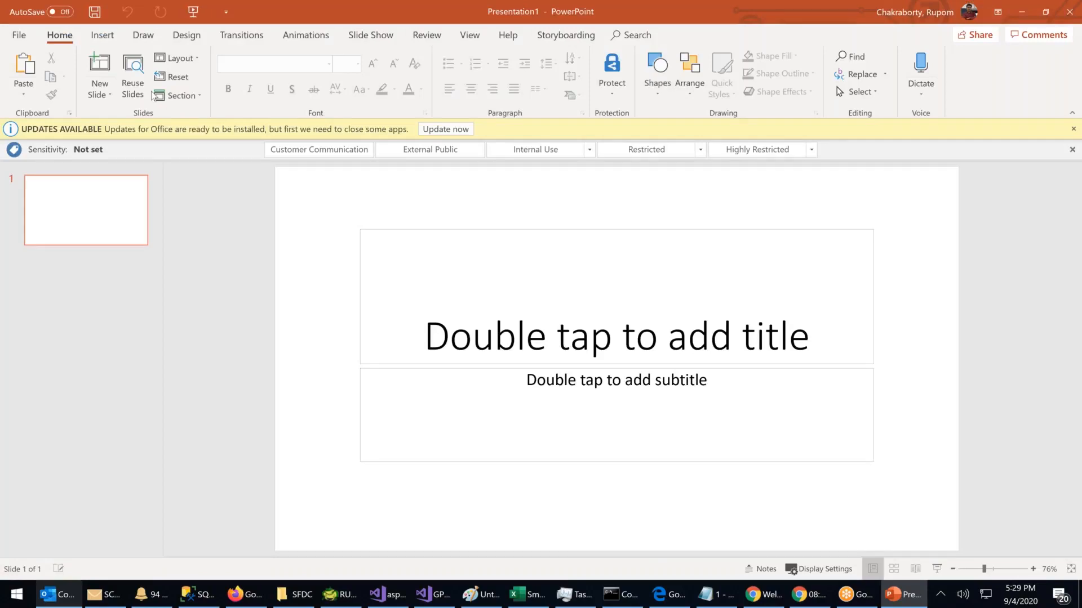
{"action": "left_click", "coordinate": [189, 58]}
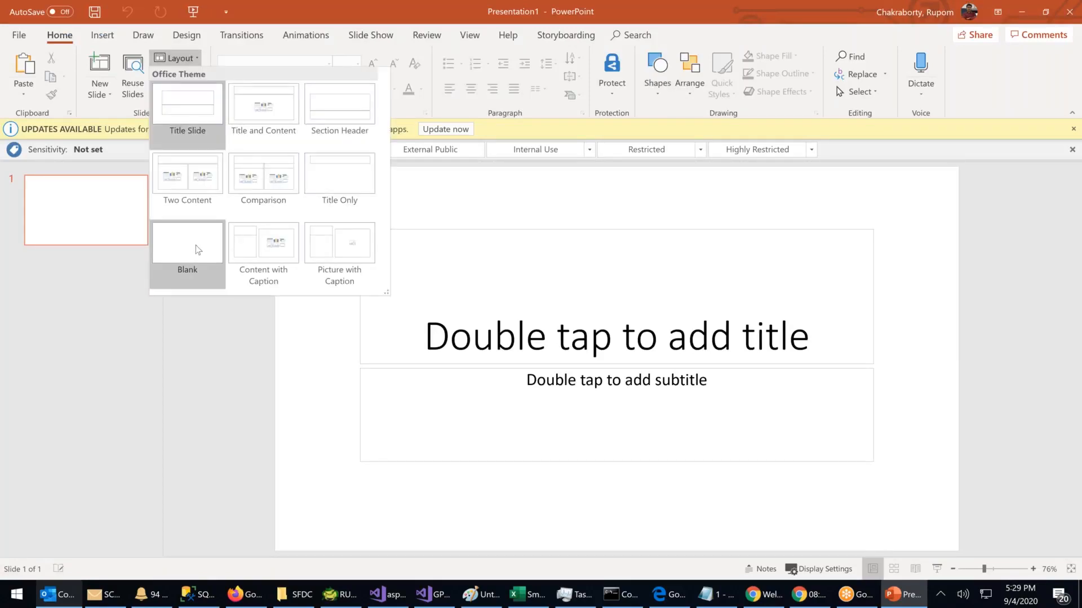
{"action": "left_click", "coordinate": [198, 250]}
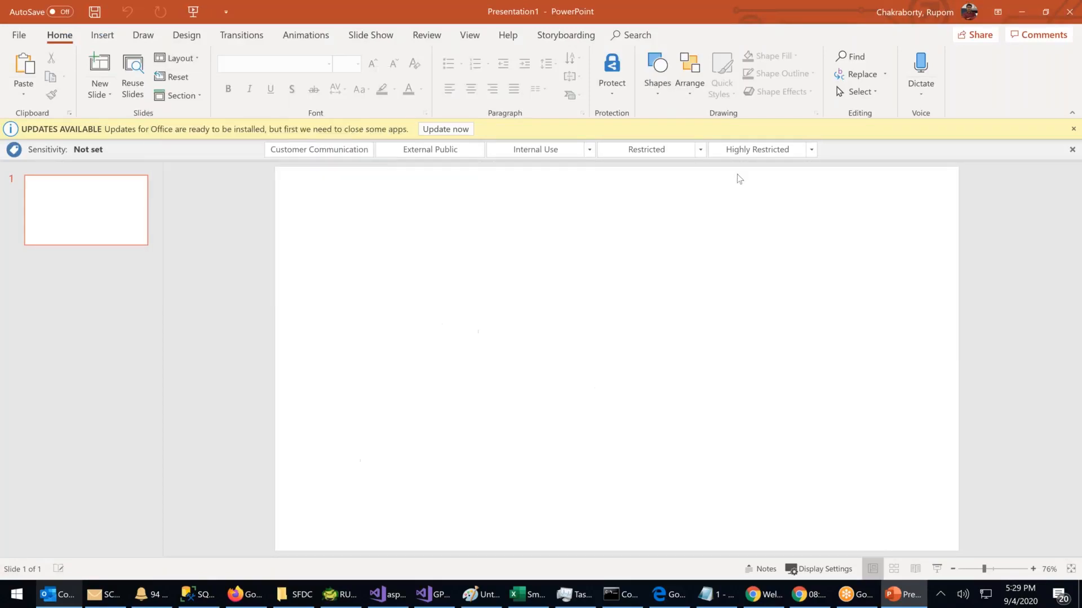
Step: Draw a blue rectangle on the slide and paste a duplicate of it
{"action": "left_click", "coordinate": [656, 97]}
{"action": "left_click", "coordinate": [692, 124]}
{"action": "mouse_move", "coordinate": [305, 216]}
{"action": "left_mouse_down"}
{"action": "mouse_move", "coordinate": [401, 316]}
{"action": "mouse_move", "coordinate": [491, 361]}
{"action": "left_mouse_up"}
{"action": "key", "text": "ctrl+c"}
{"action": "key", "text": "ctrl+v"}
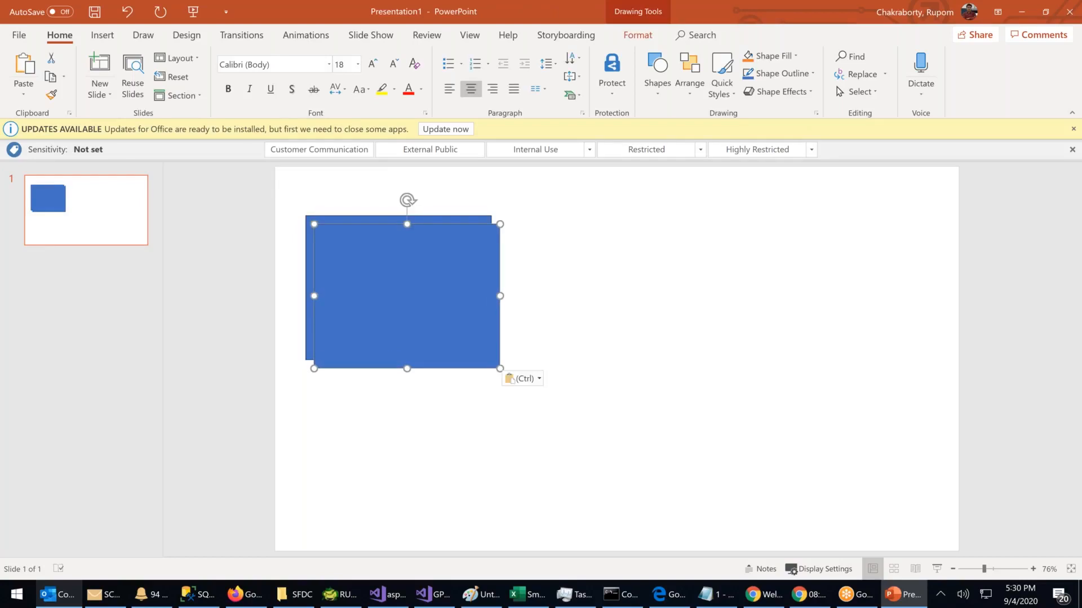
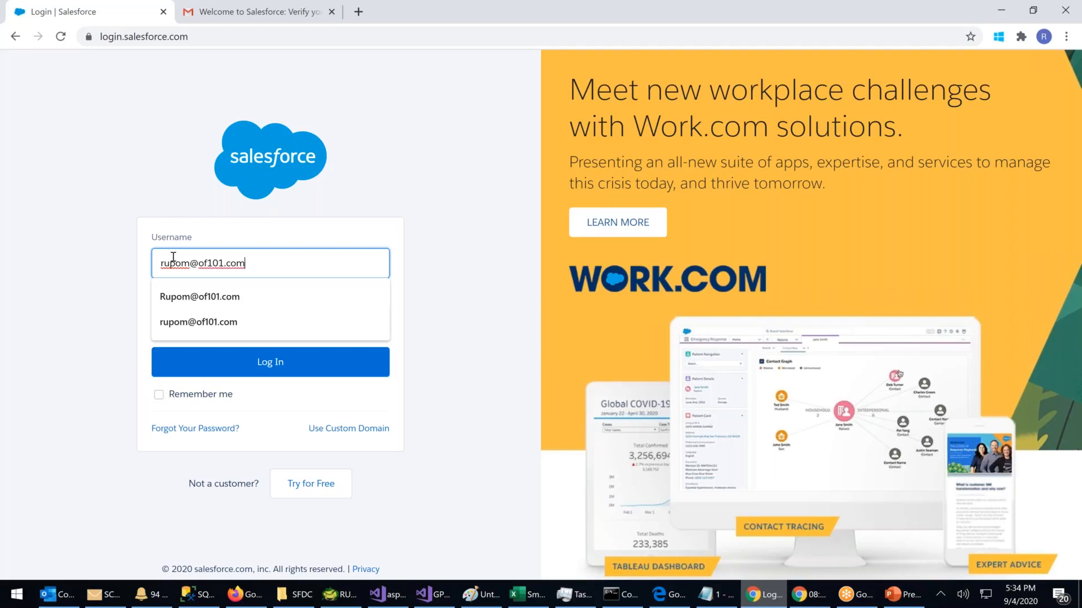
Step: Log in to Salesforce with the admin's username and password to reach Setup Home
{"action": "key", "text": "Tab"}
{"action": "type", "text": "••••••"}
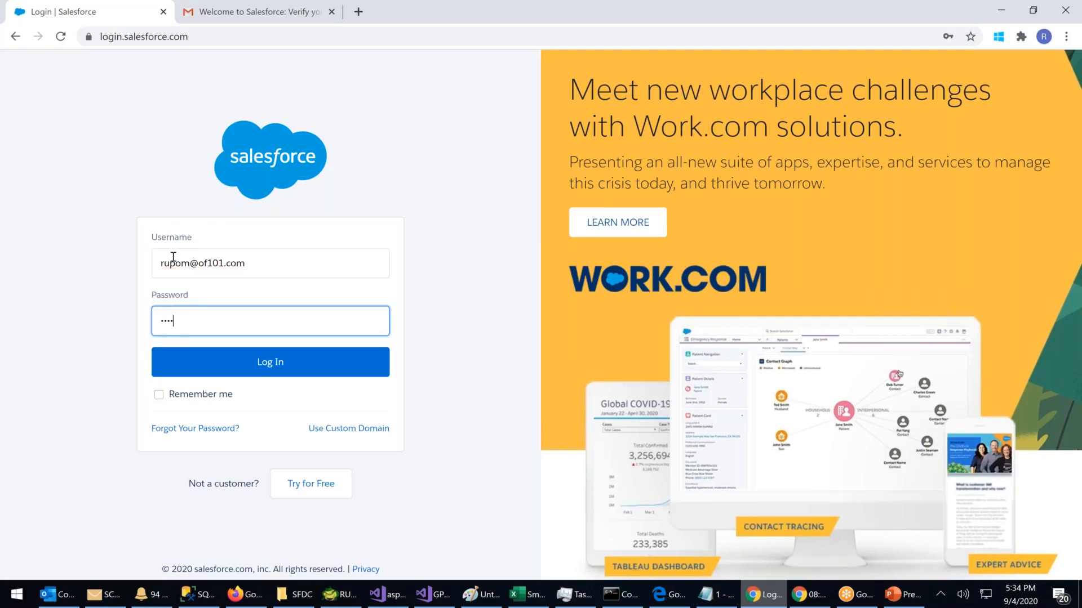
{"action": "type", "text": "••"}
{"action": "key", "text": "Return"}
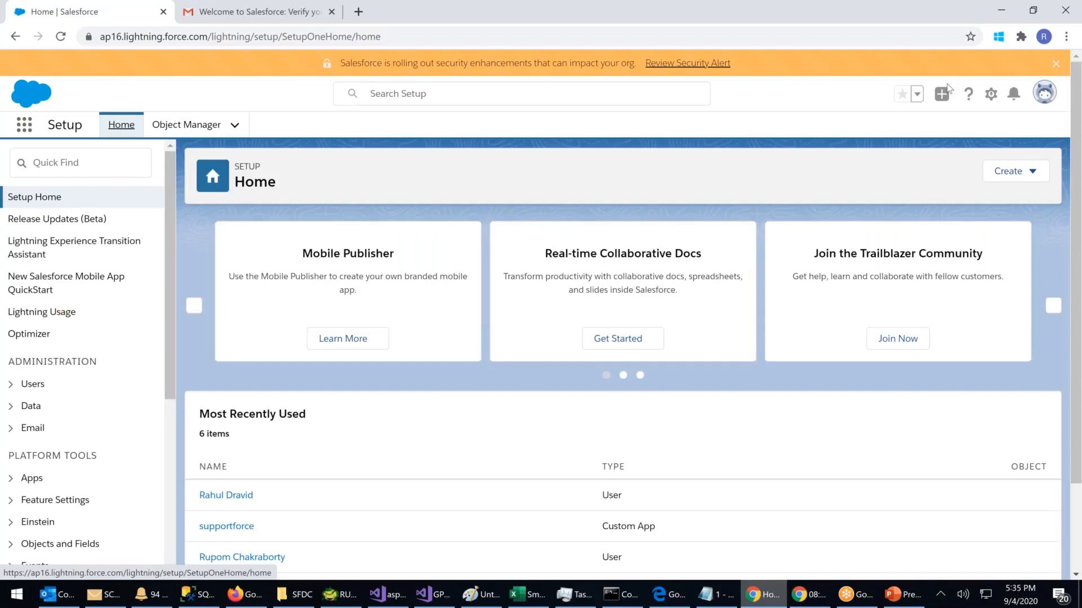
Step: Open the admin's personal Settings from the avatar menu and go to Change My Password
{"action": "left_click", "coordinate": [1043, 97]}
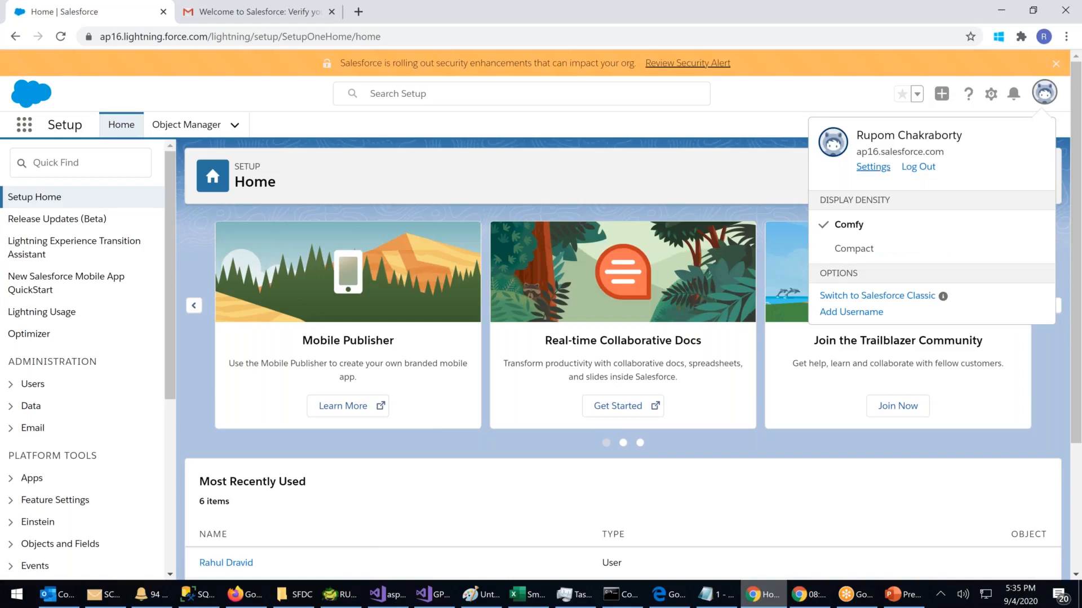
{"action": "left_click", "coordinate": [874, 166]}
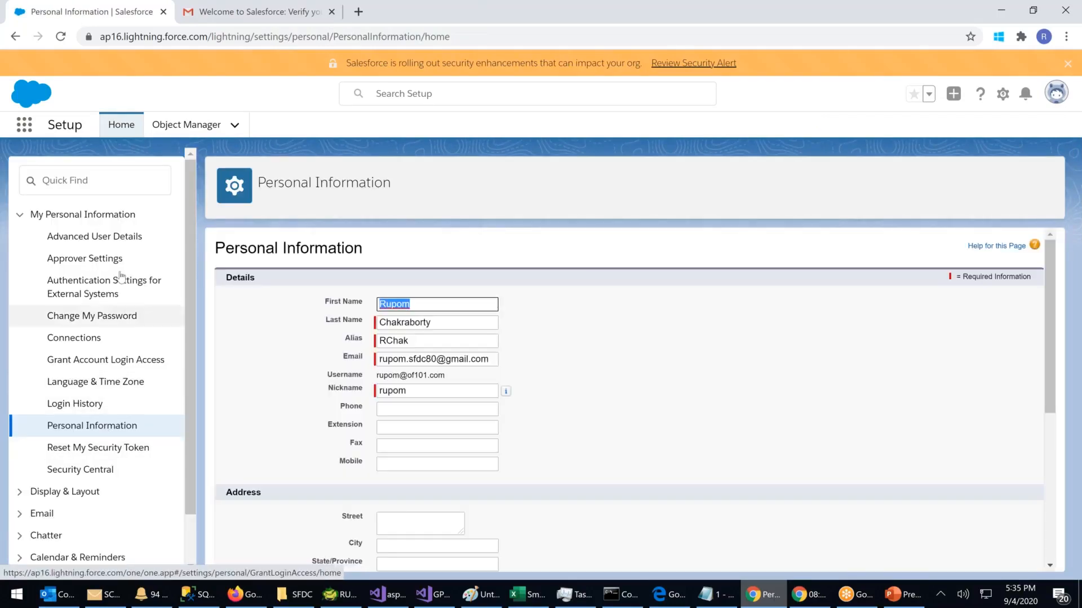
{"action": "left_click", "coordinate": [105, 313]}
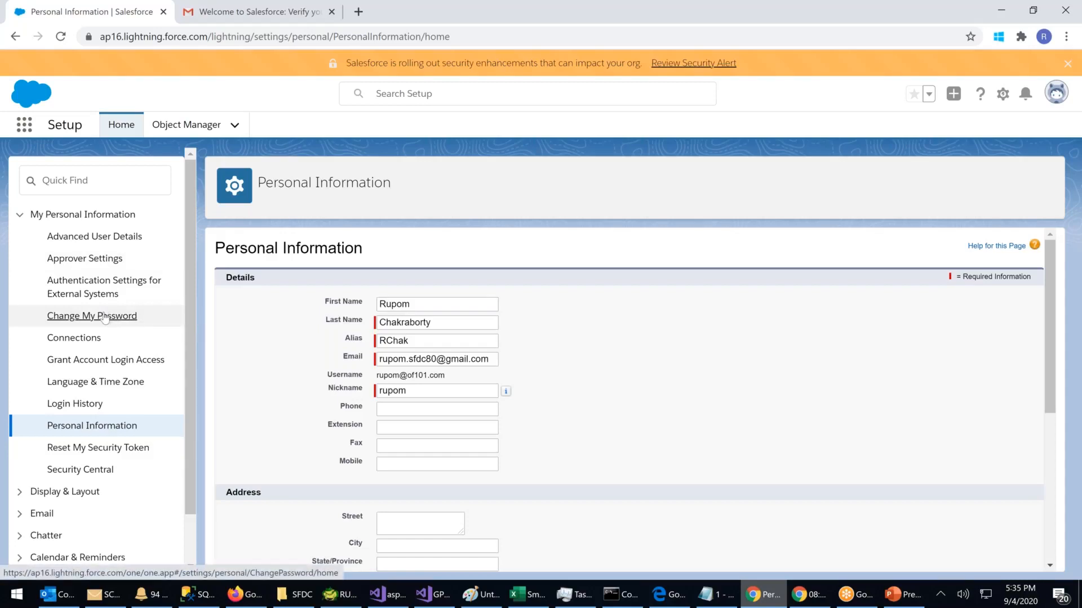
{"action": "left_click", "coordinate": [105, 317]}
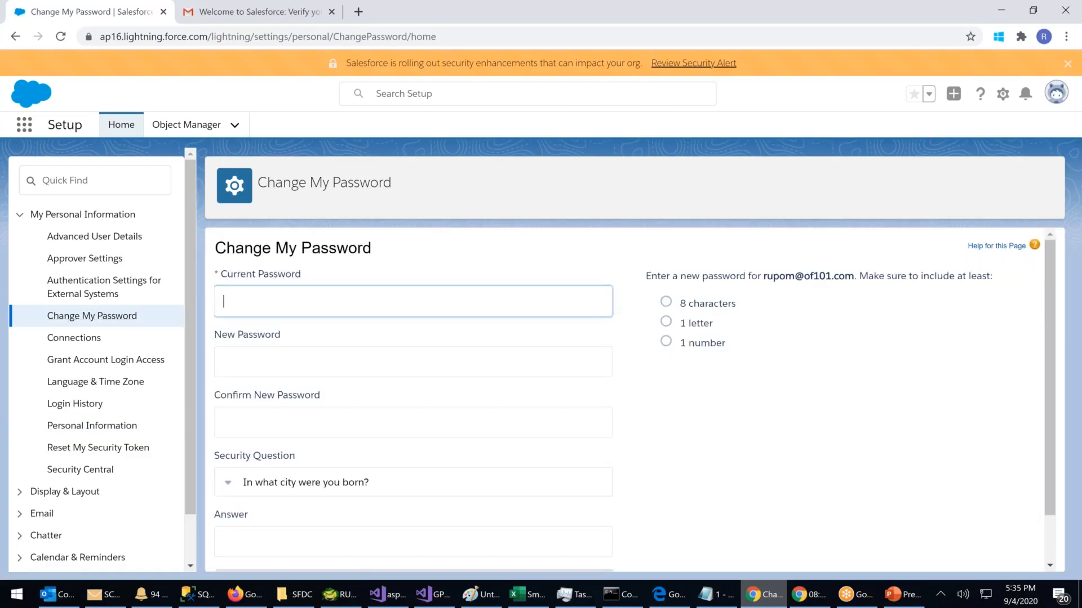
{"action": "scroll", "coordinate": [234, 426], "scroll_direction": "down", "scroll_amount": 1}
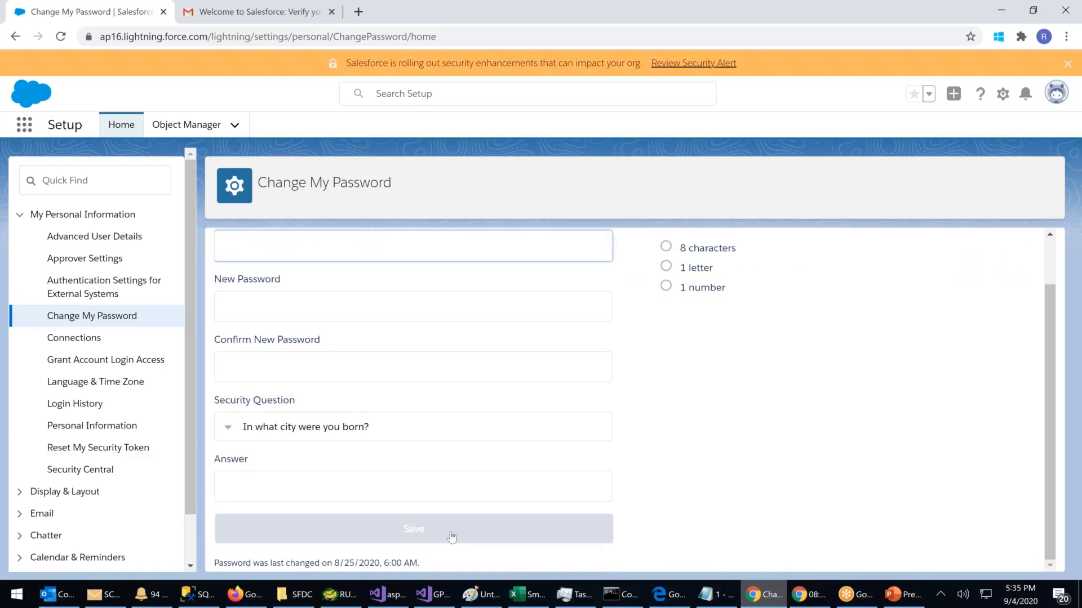
{"action": "scroll", "coordinate": [452, 536], "scroll_direction": "up", "scroll_amount": 1}
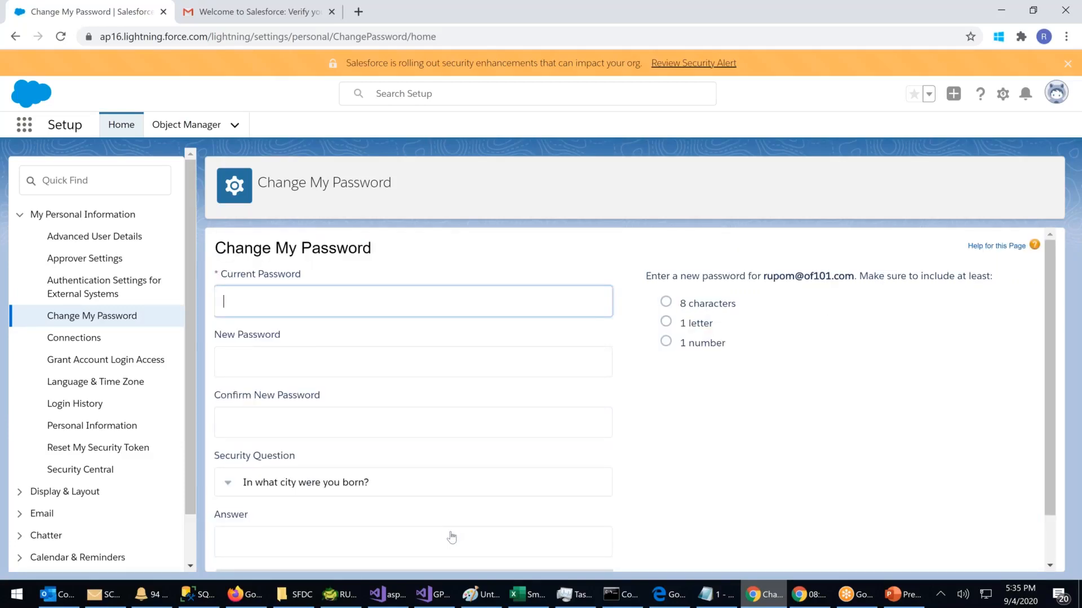
{"action": "left_click_drag", "start_coordinate": [676, 273], "coordinate": [854, 276]}
{"action": "left_click", "coordinate": [852, 299]}
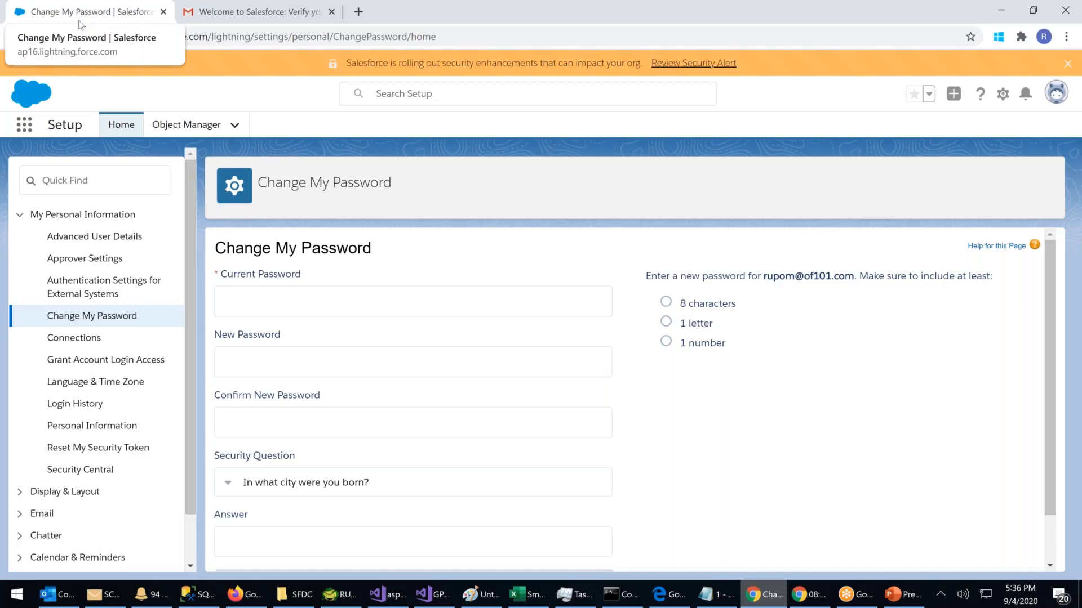
Step: Open an incognito Chrome window on the Salesforce login page, snapped right beside the Setup window
{"action": "left_click", "coordinate": [1065, 37]}
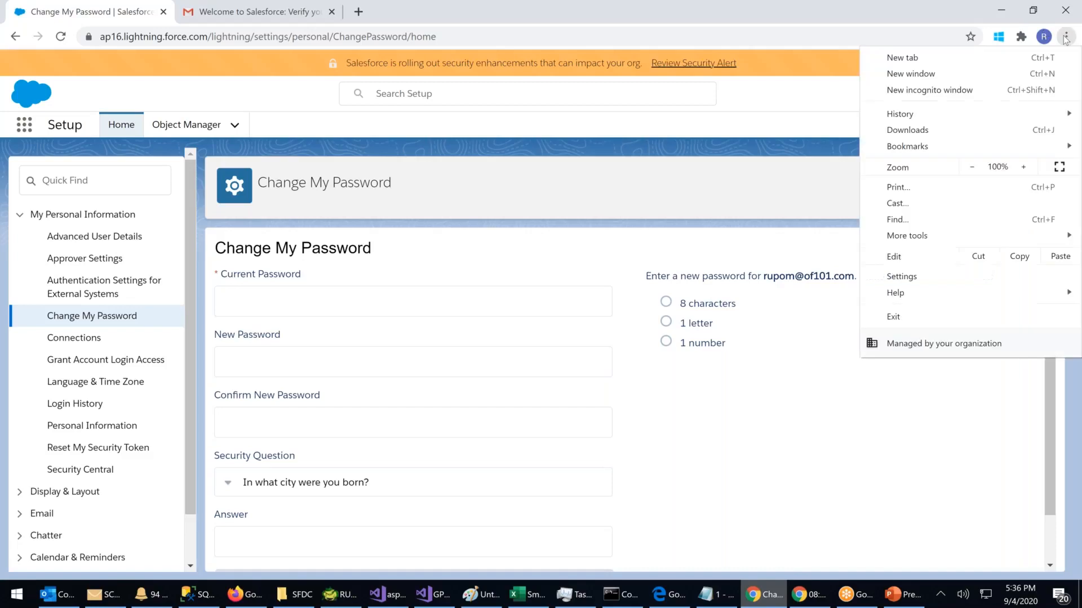
{"action": "left_click", "coordinate": [946, 96]}
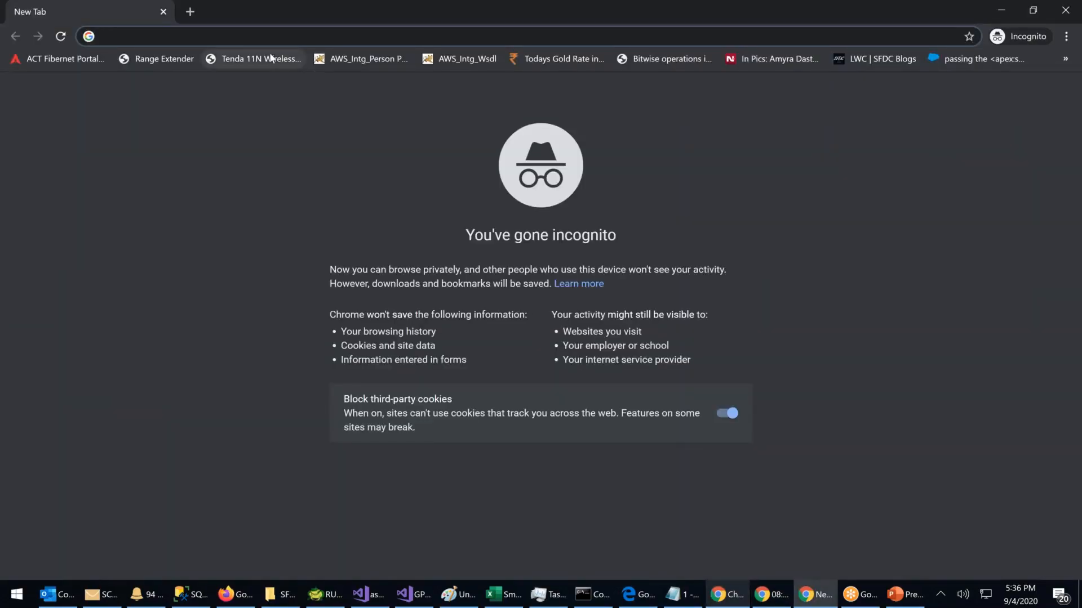
{"action": "type", "text": "login"}
{"action": "key", "text": "Return"}
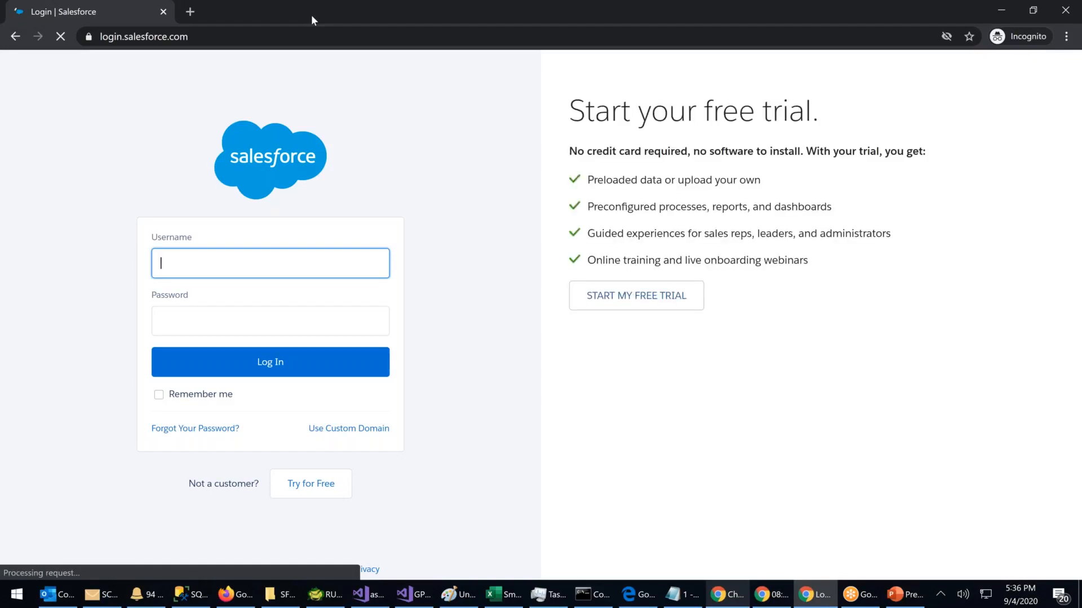
{"action": "key", "text": "super+Right"}
{"action": "key", "text": "super+Right"}
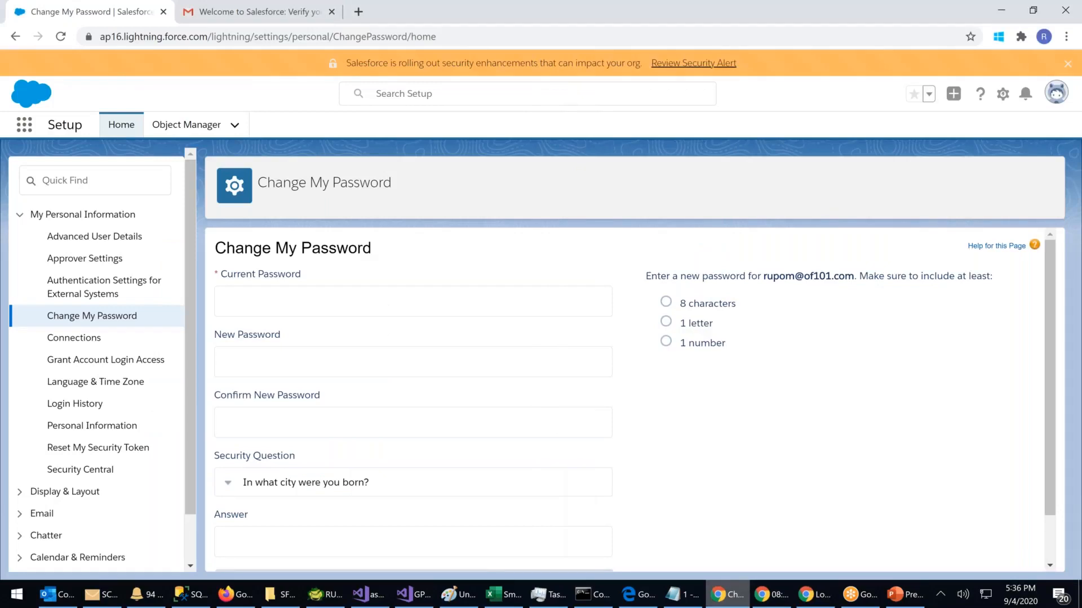
{"action": "key", "text": "super+Left"}
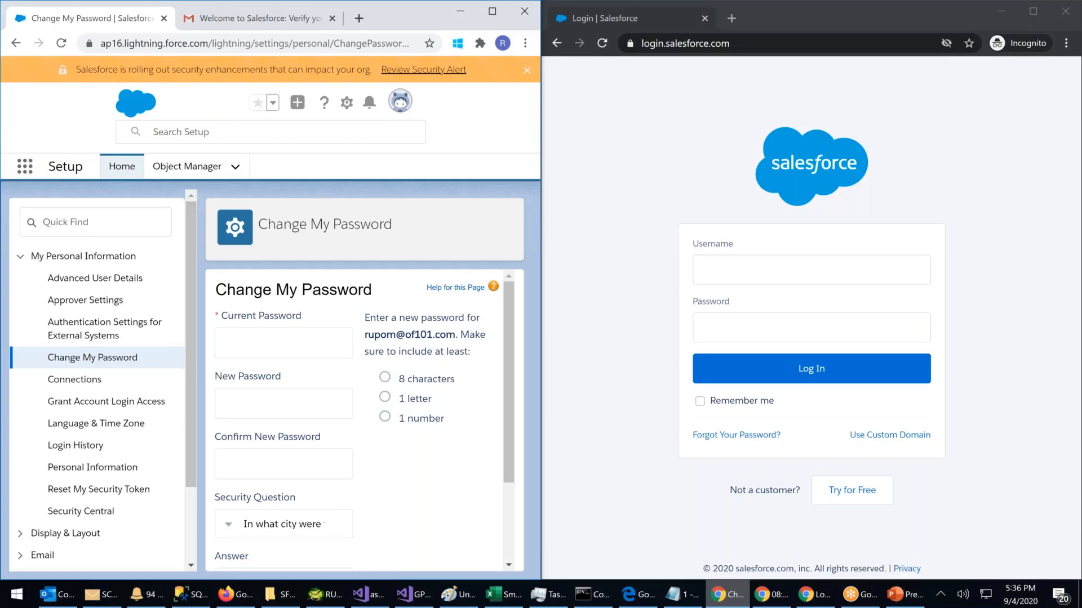
Step: Attempt to sign in as the second user with their username and password in the incognito window
{"action": "left_click", "coordinate": [710, 268]}
{"action": "key", "text": "Tab"}
{"action": "type", "text": "••••••••••"}
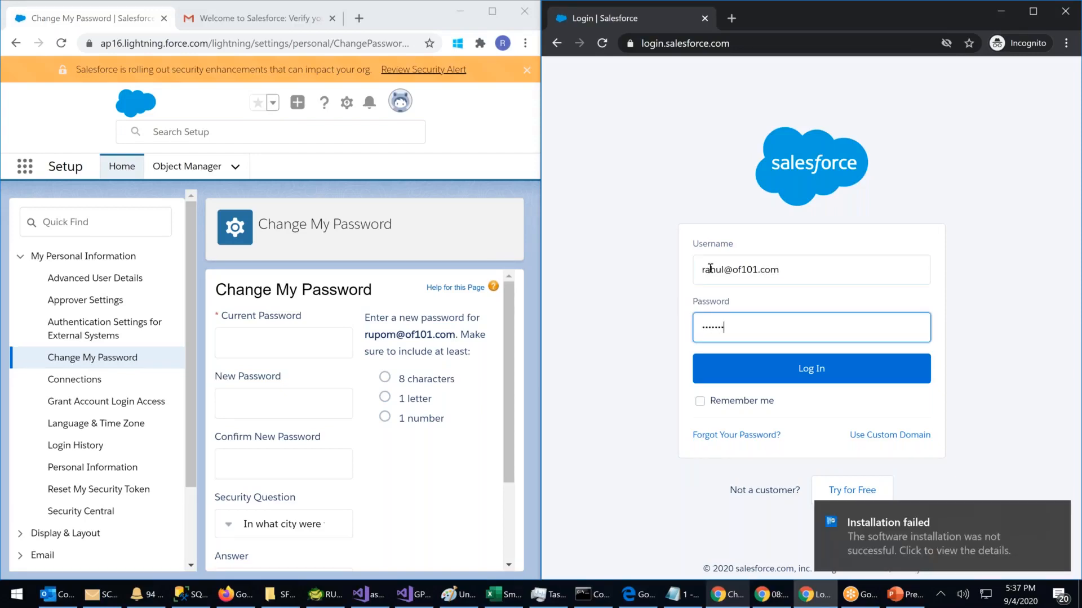
{"action": "key", "text": "Return"}
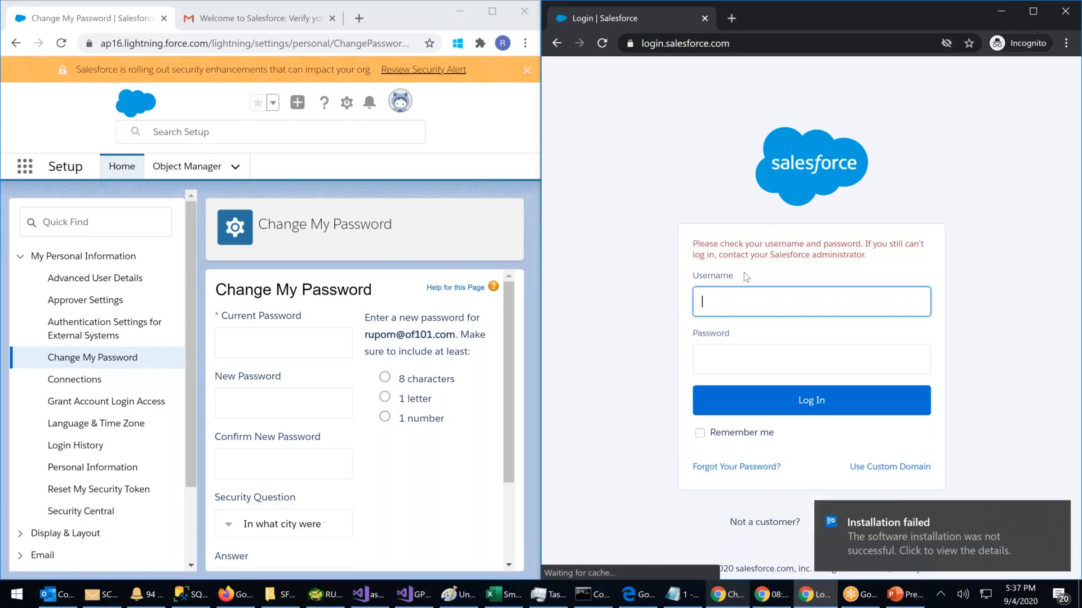
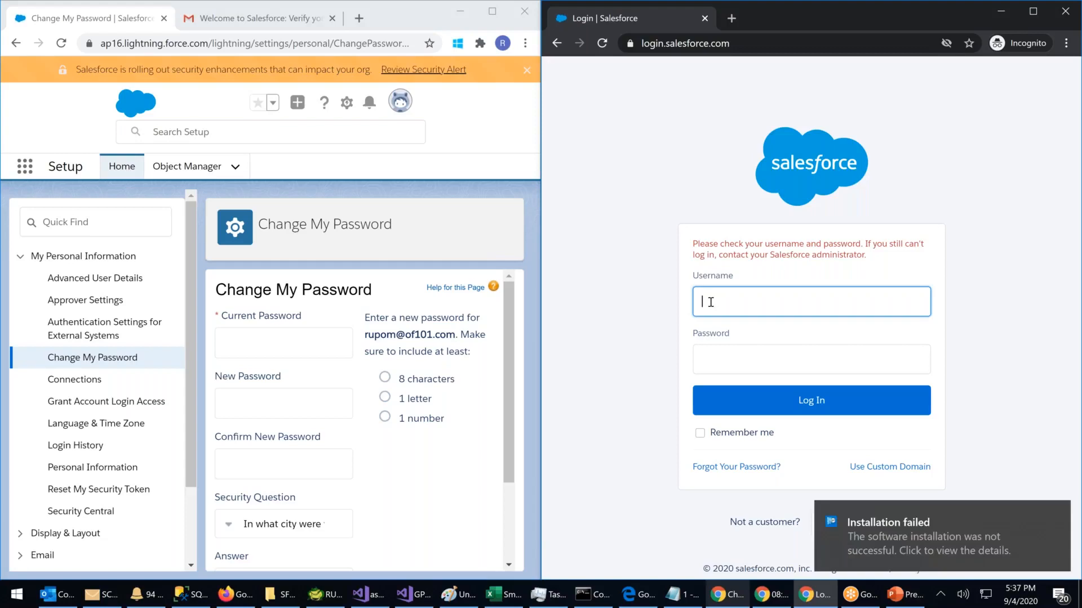
Step: Retry the second user's sign-in, which fails again, then bring the admin's Setup window forward
{"action": "key", "text": "Tab"}
{"action": "type", "text": "*********"}
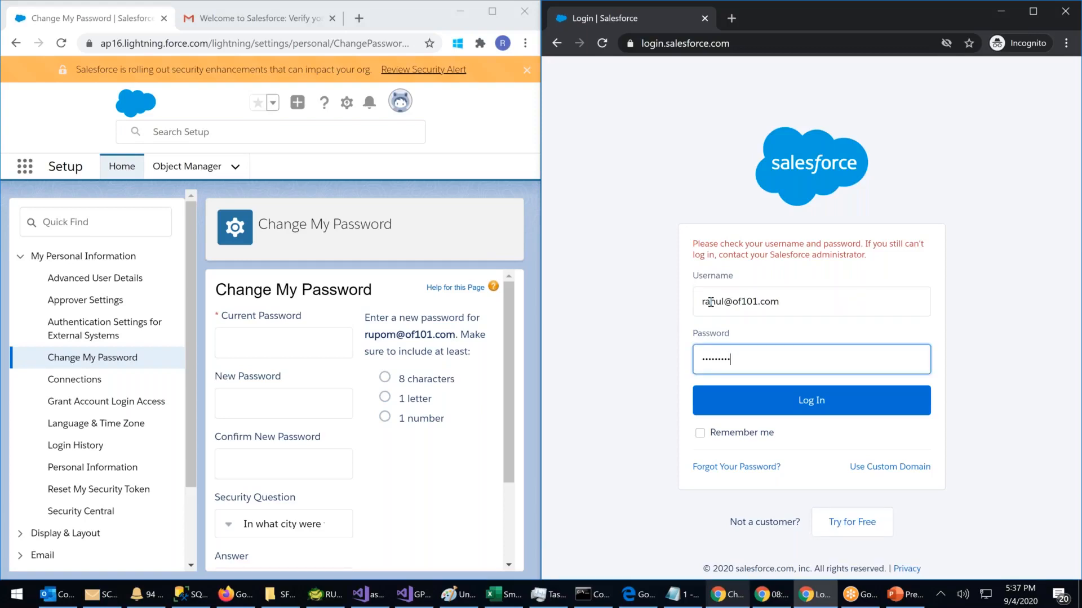
{"action": "type", "text": "*"}
{"action": "key", "text": "Return"}
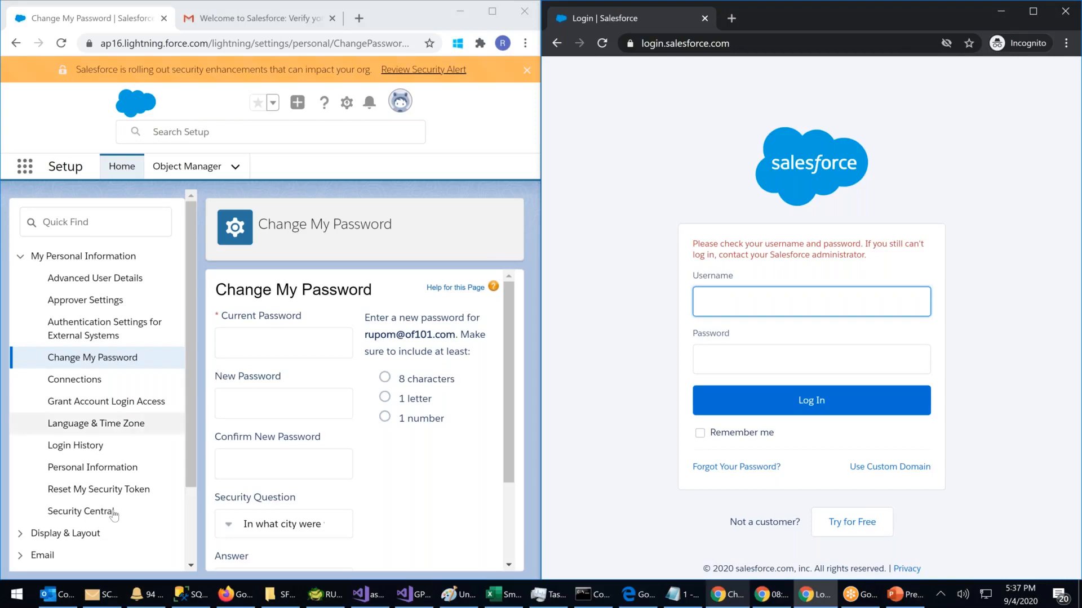
{"action": "left_click_drag", "start_coordinate": [194, 391], "coordinate": [464, 82]}
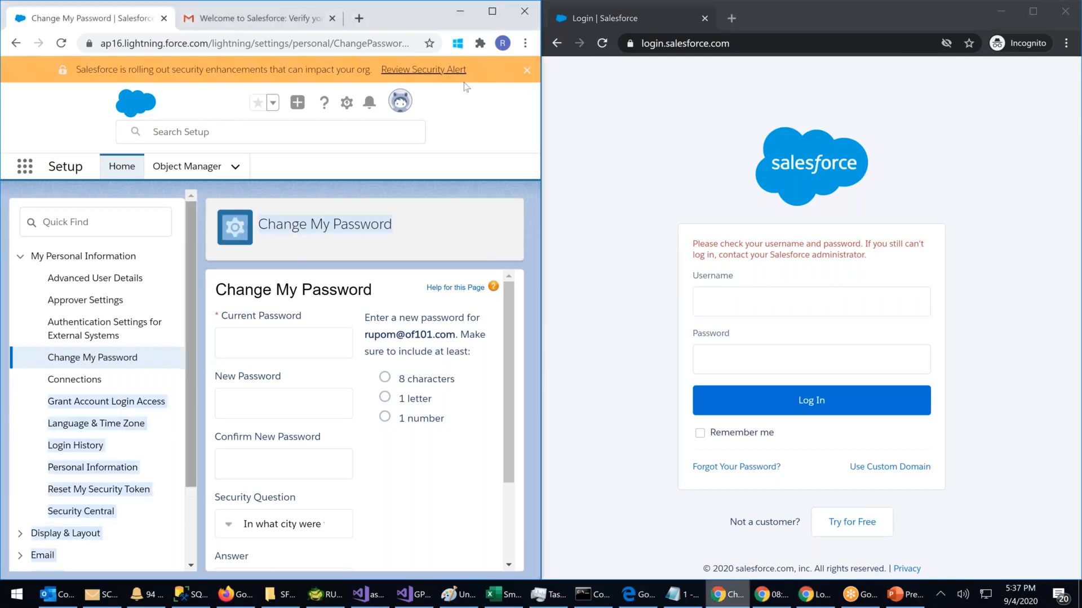
Step: Open Setup in a new tab and go to Users > Users to list all users
{"action": "left_click", "coordinate": [345, 104]}
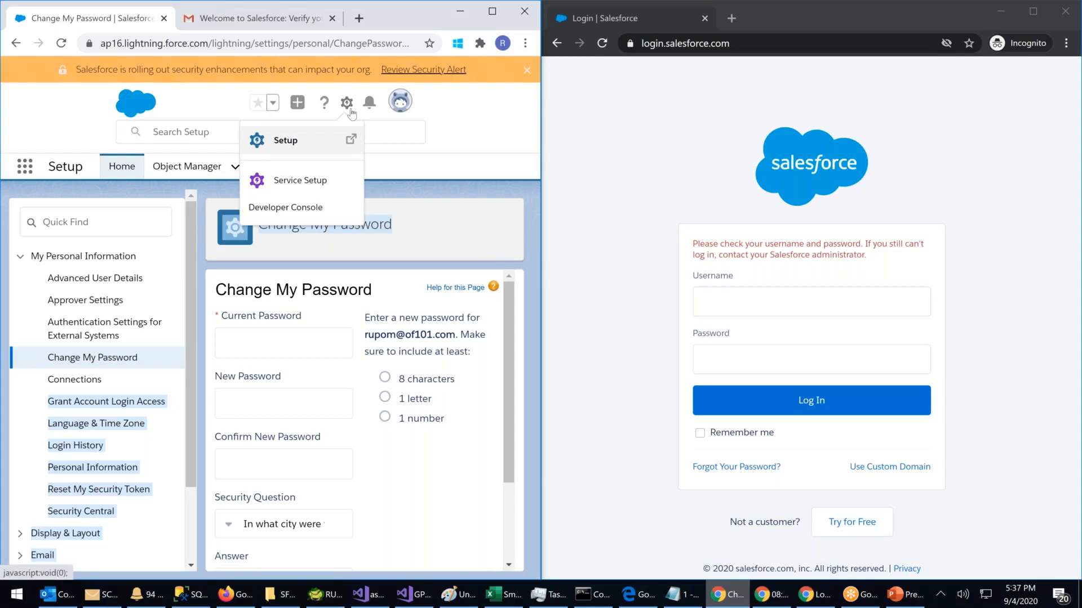
{"action": "left_click", "coordinate": [286, 140]}
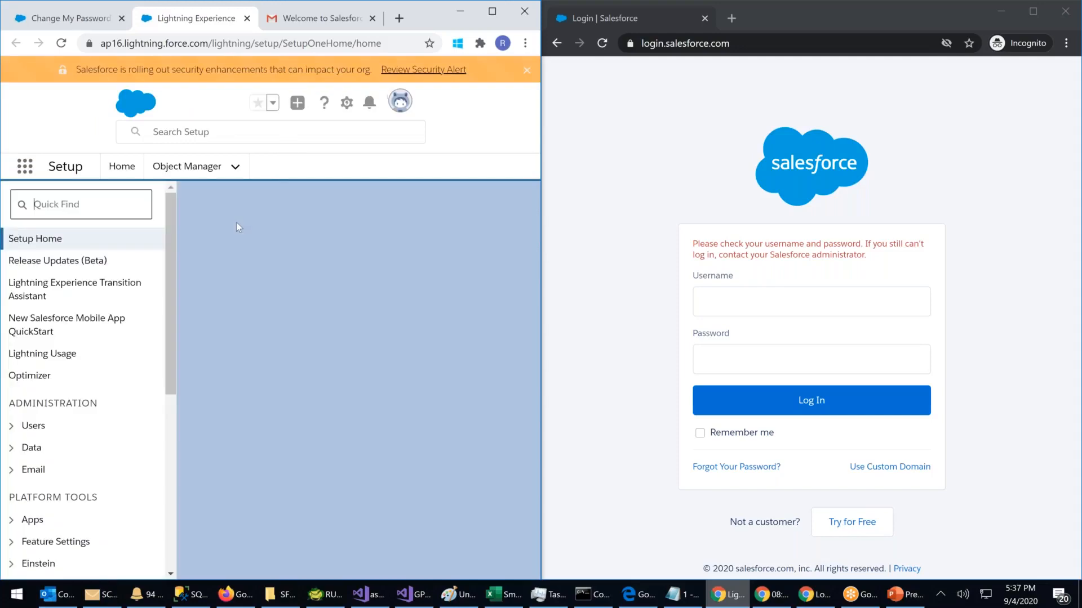
{"action": "left_click", "coordinate": [26, 426]}
{"action": "scroll", "coordinate": [86, 445], "scroll_direction": "down", "scroll_amount": 1}
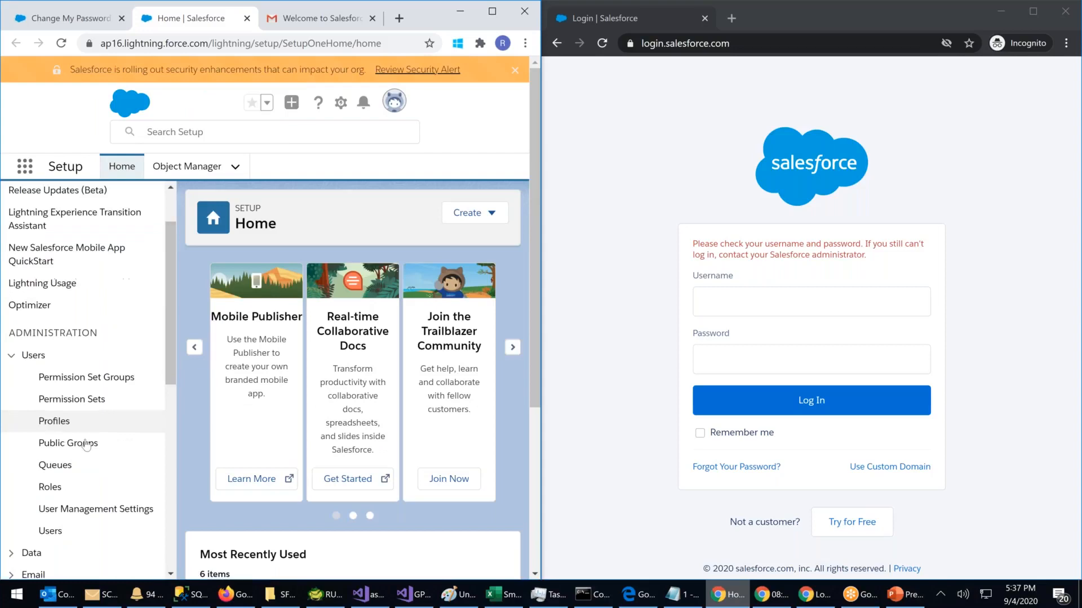
{"action": "left_click", "coordinate": [49, 531]}
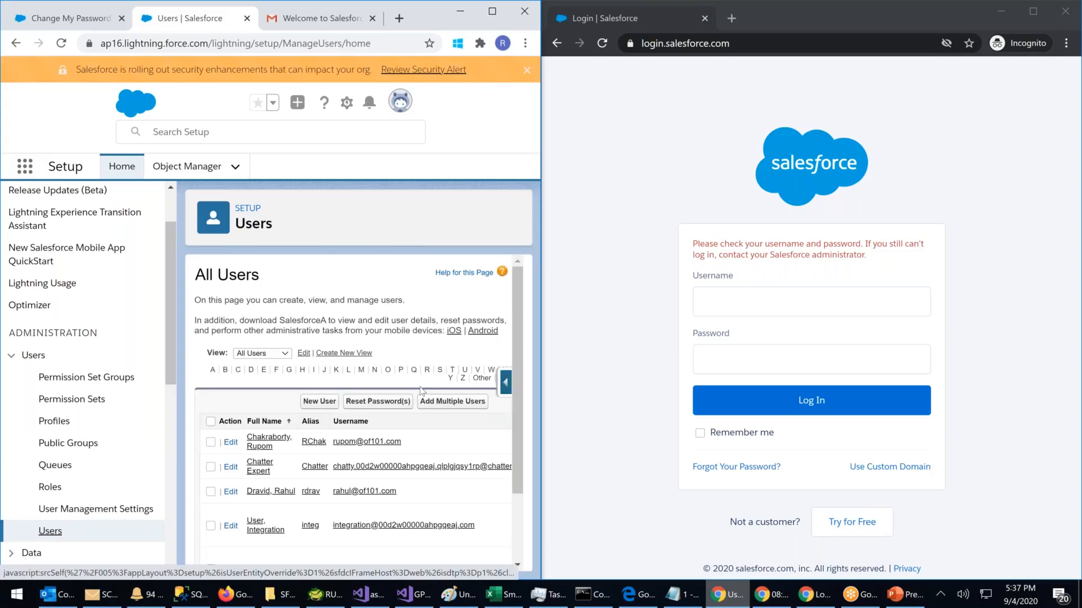
{"action": "scroll", "coordinate": [265, 427], "scroll_direction": "down", "scroll_amount": 1}
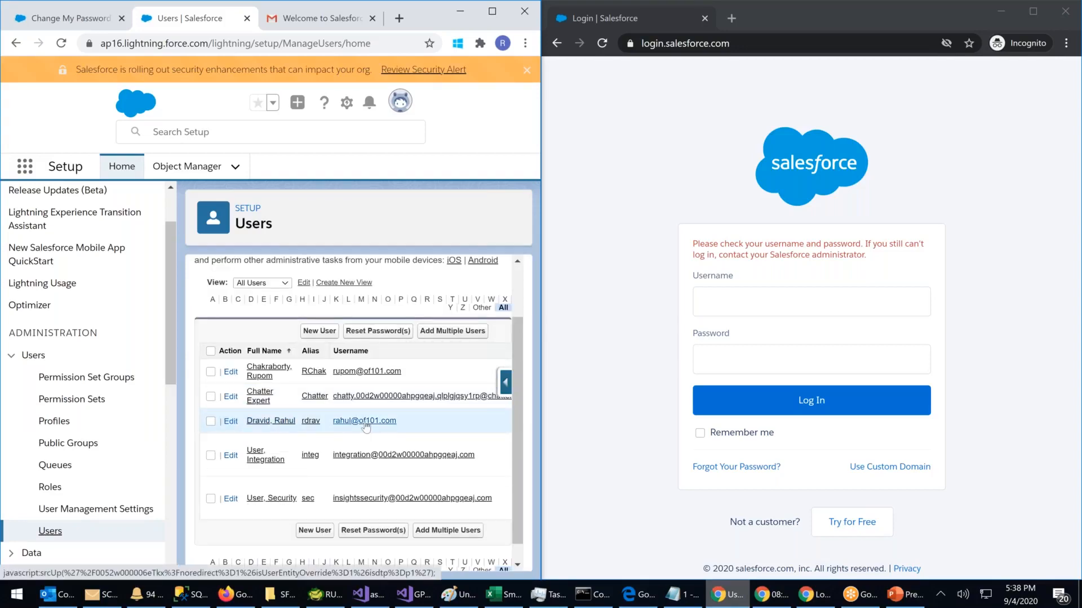
{"action": "left_click", "coordinate": [711, 302]}
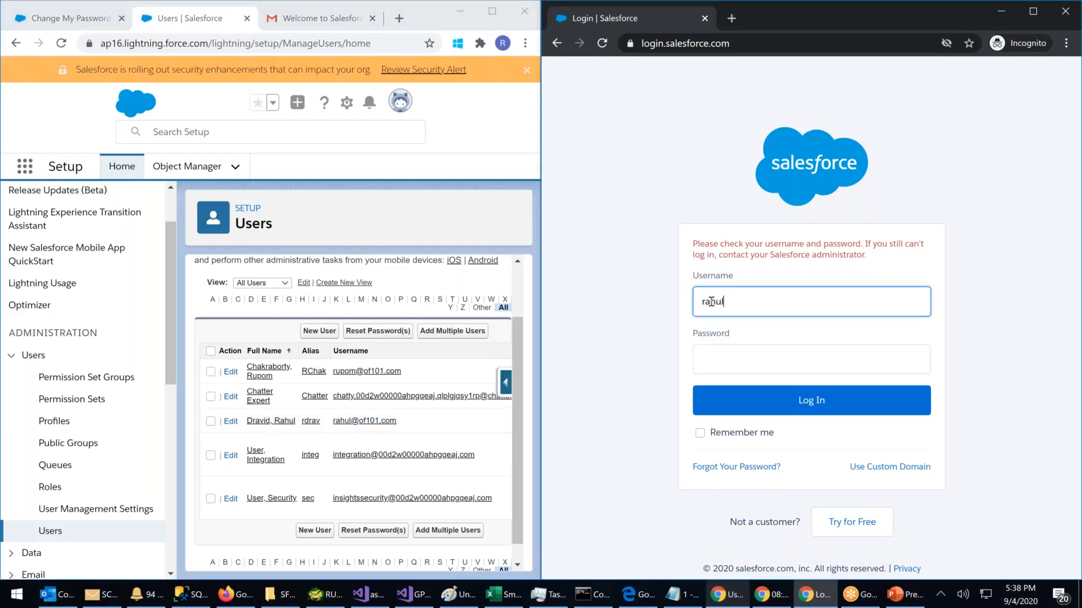
{"action": "key", "text": "Tab"}
{"action": "type", "text": "•••"}
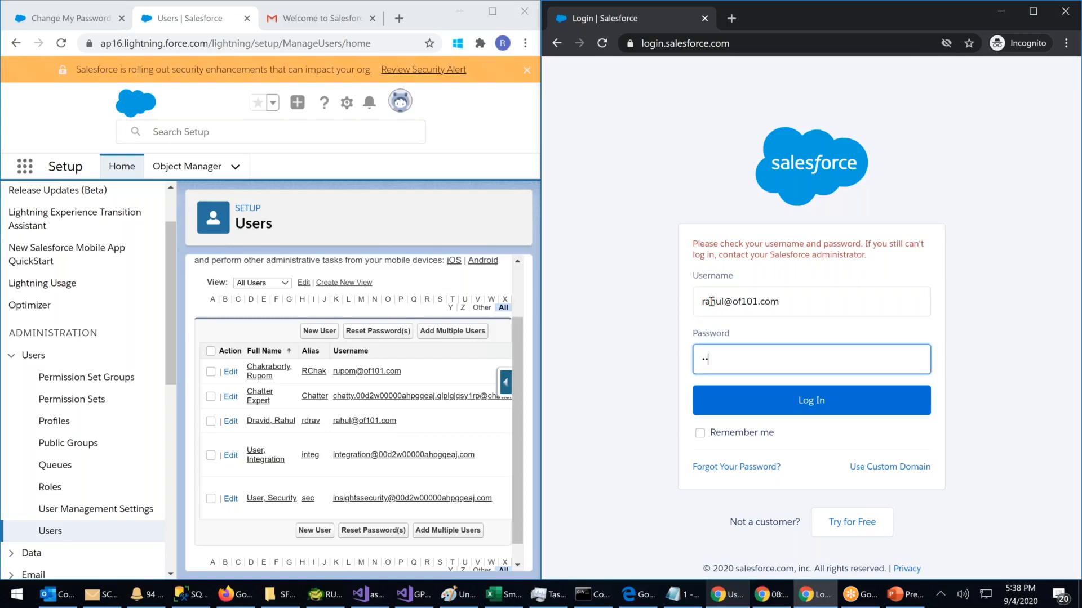
{"action": "type", "text": "•••••••"}
{"action": "key", "text": "Return"}
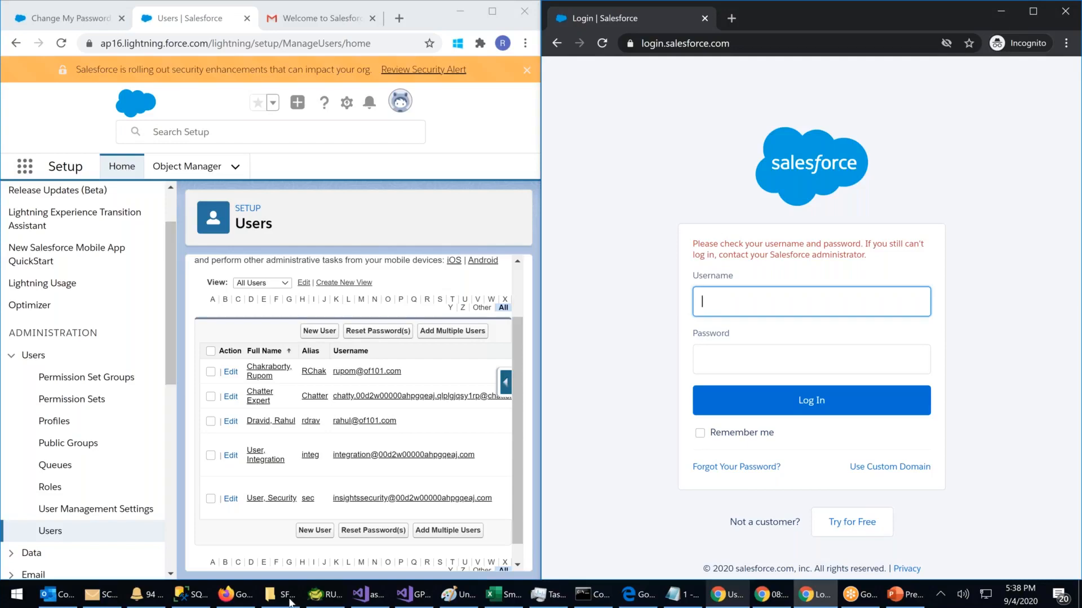
Step: Load login.salesforce.com in a Firefox tab
{"action": "left_click", "coordinate": [245, 596]}
{"action": "left_click", "coordinate": [243, 12]}
{"action": "left_click", "coordinate": [243, 38]}
{"action": "type", "text": "log"}
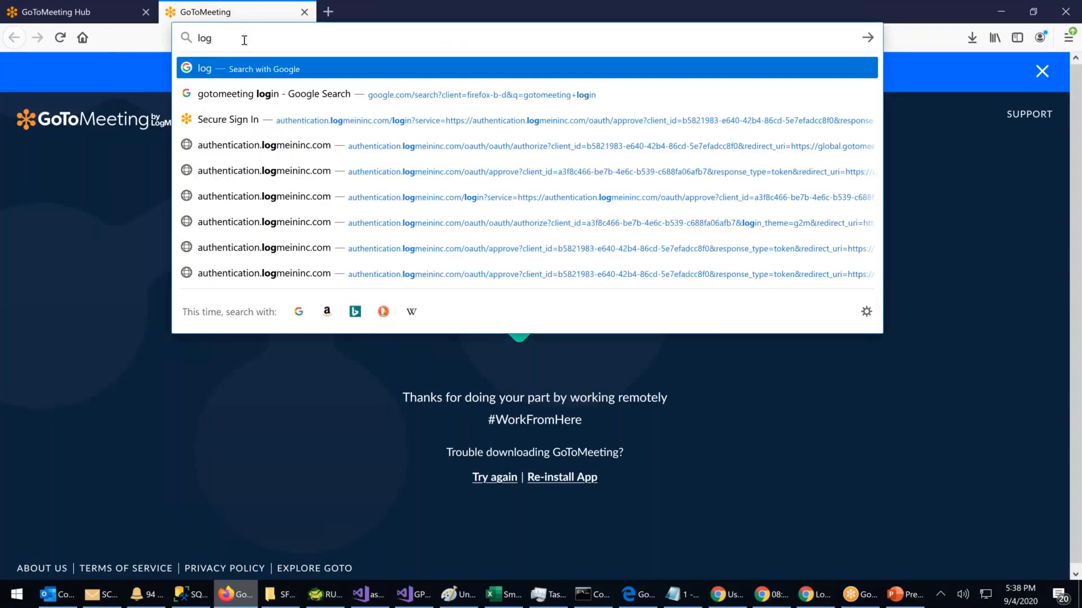
{"action": "key", "text": "BackSpace"}
{"action": "key", "text": "BackSpace"}
{"action": "key", "text": "BackSpace"}
{"action": "type", "text": "login"}
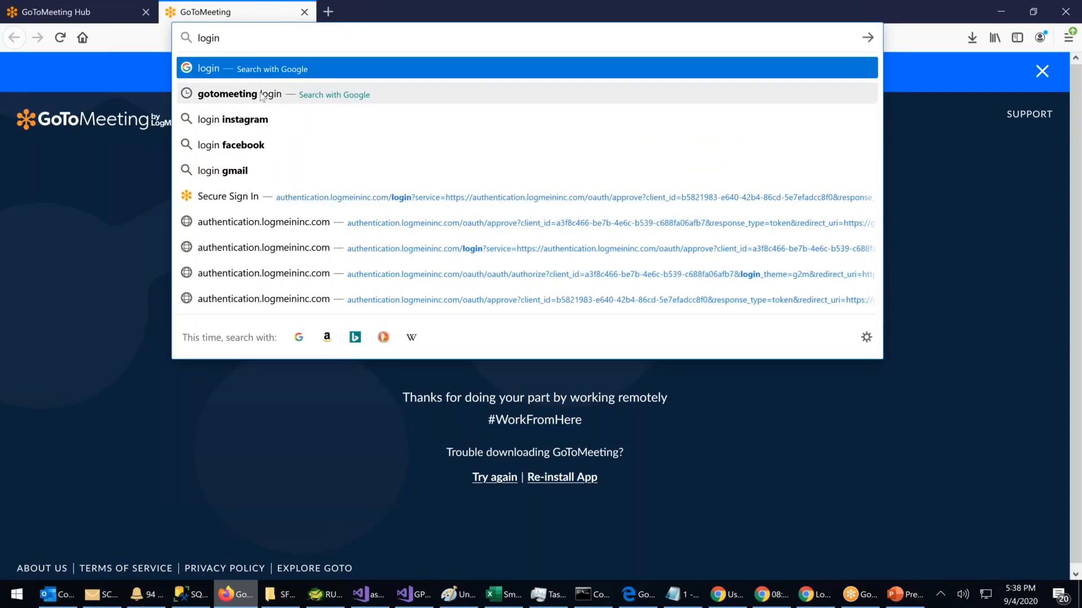
{"action": "type", "text": ".sa"}
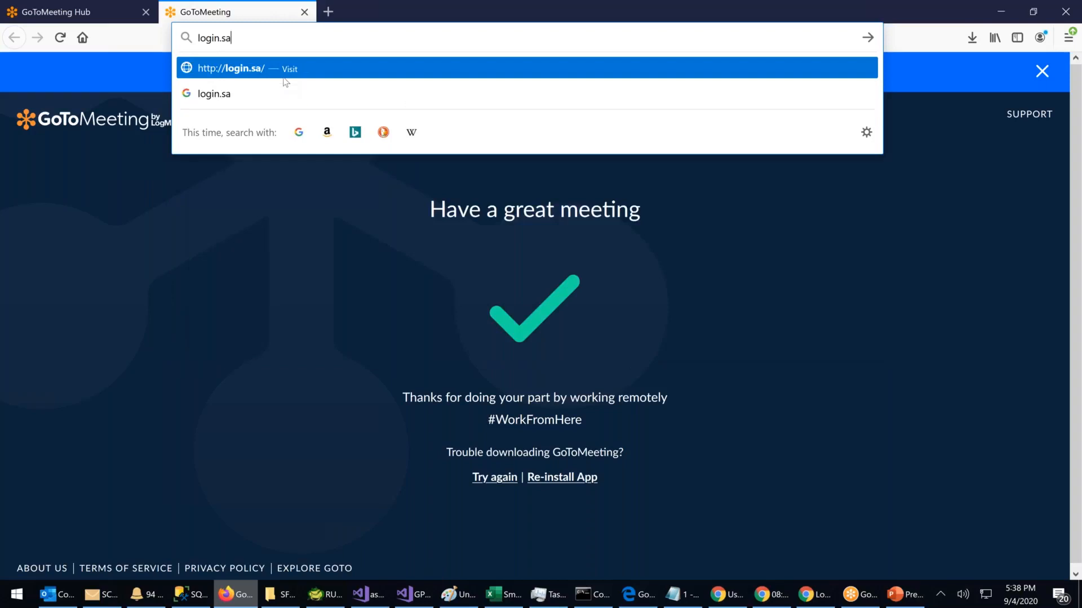
{"action": "type", "text": "lesforce.co"}
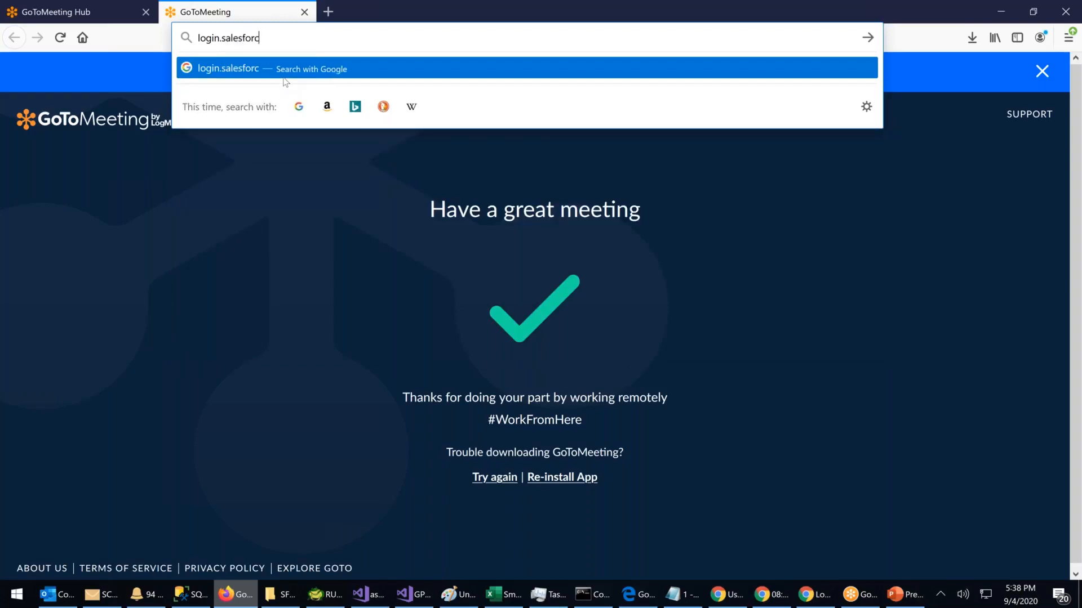
{"action": "type", "text": "m"}
{"action": "key", "text": "Return"}
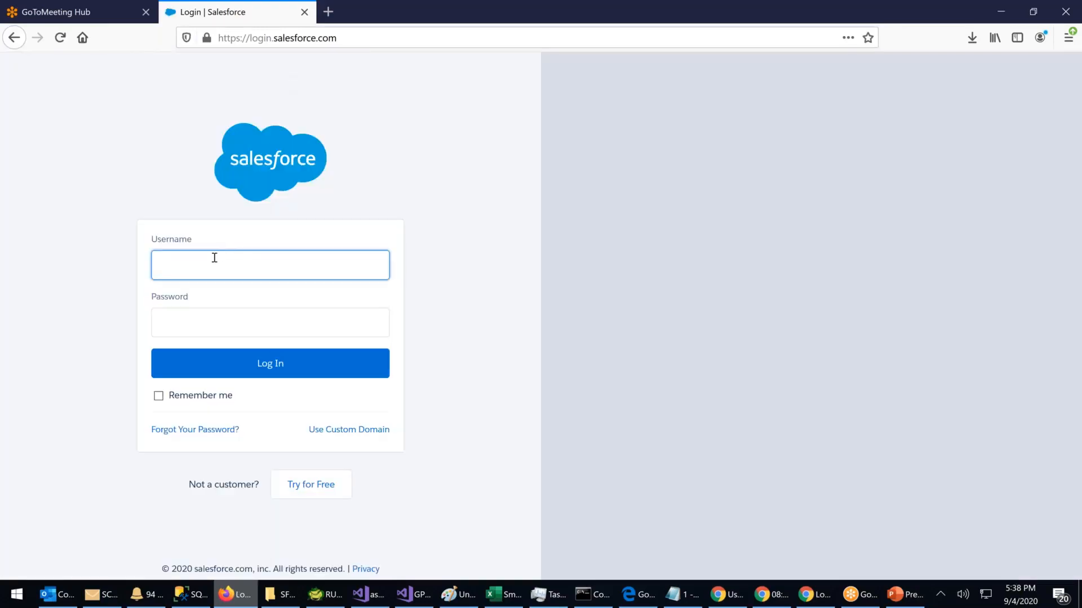
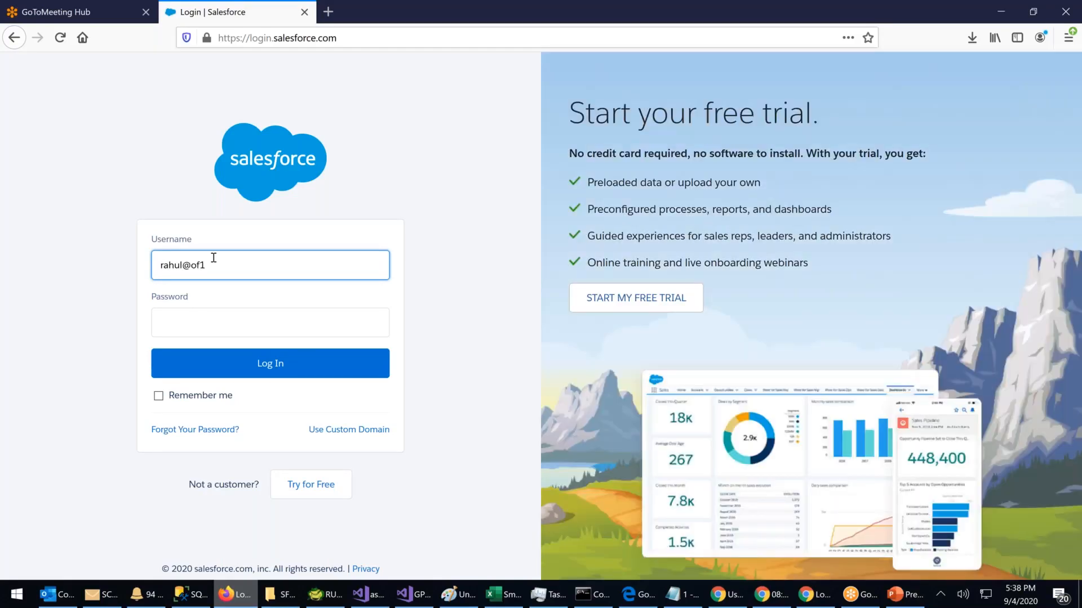
Step: Sign in with the second user's username and password, decline saving, note the error, and minimise Firefox
{"action": "key", "text": "Tab"}
{"action": "type", "text": "•••••••••"}
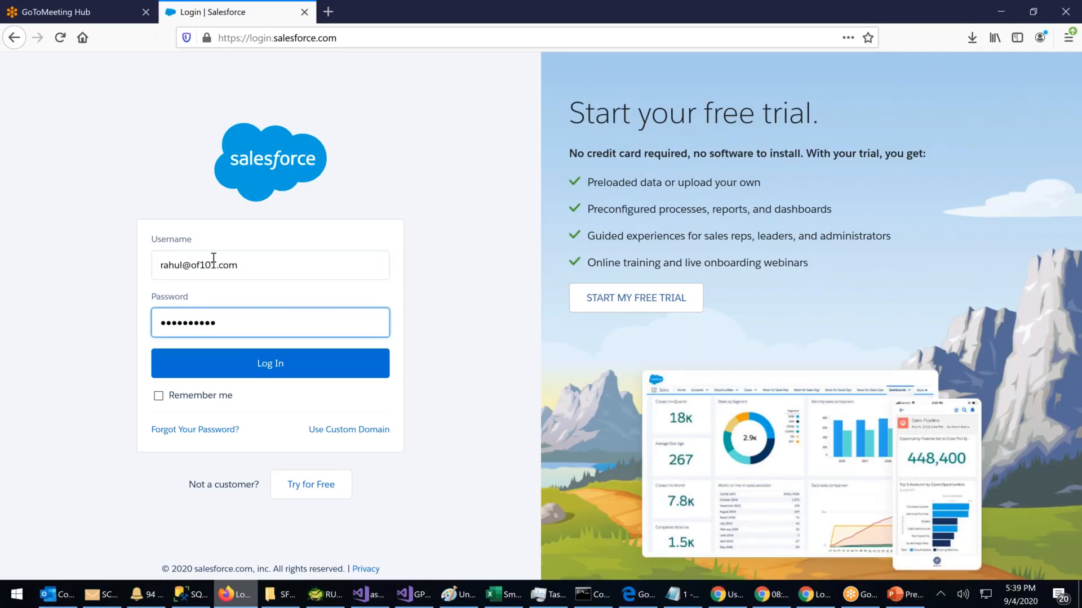
{"action": "key", "text": "Return"}
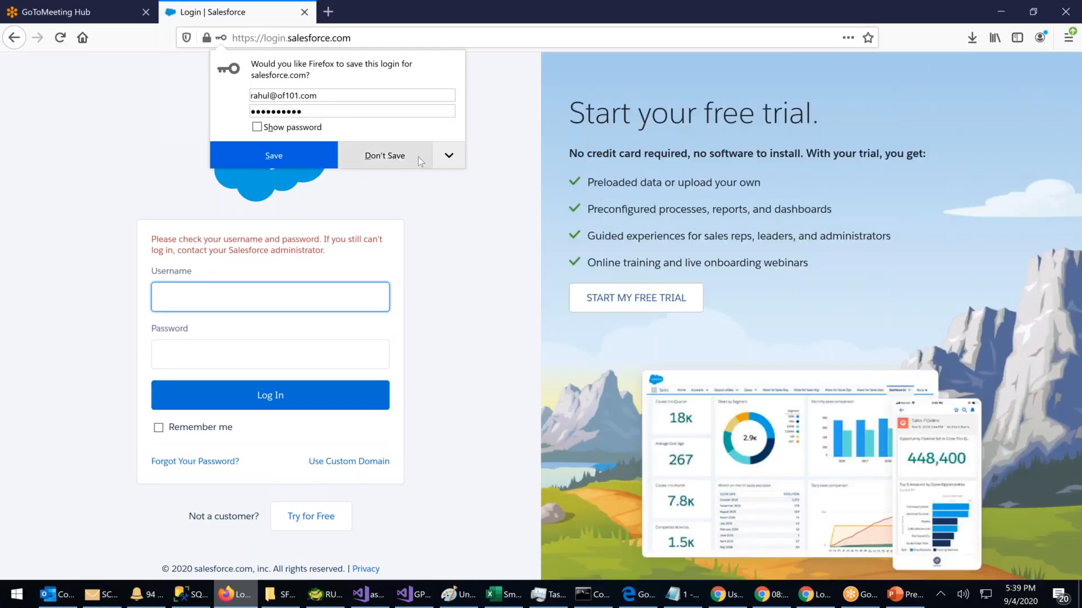
{"action": "left_click", "coordinate": [418, 156]}
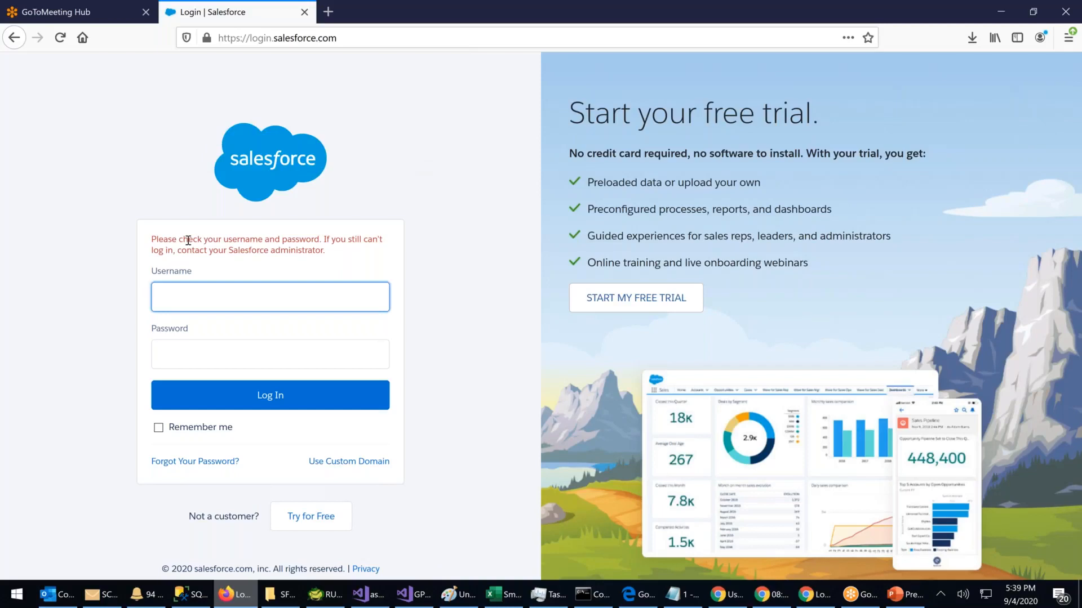
{"action": "left_click_drag", "start_coordinate": [189, 240], "coordinate": [364, 237]}
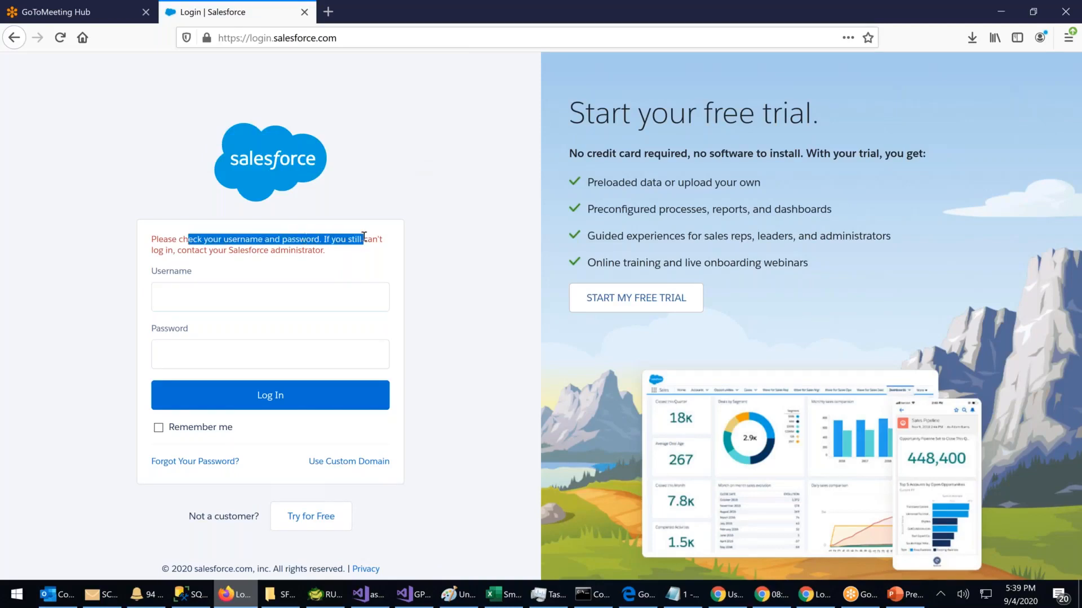
{"action": "left_click_drag", "start_coordinate": [194, 250], "coordinate": [327, 251]}
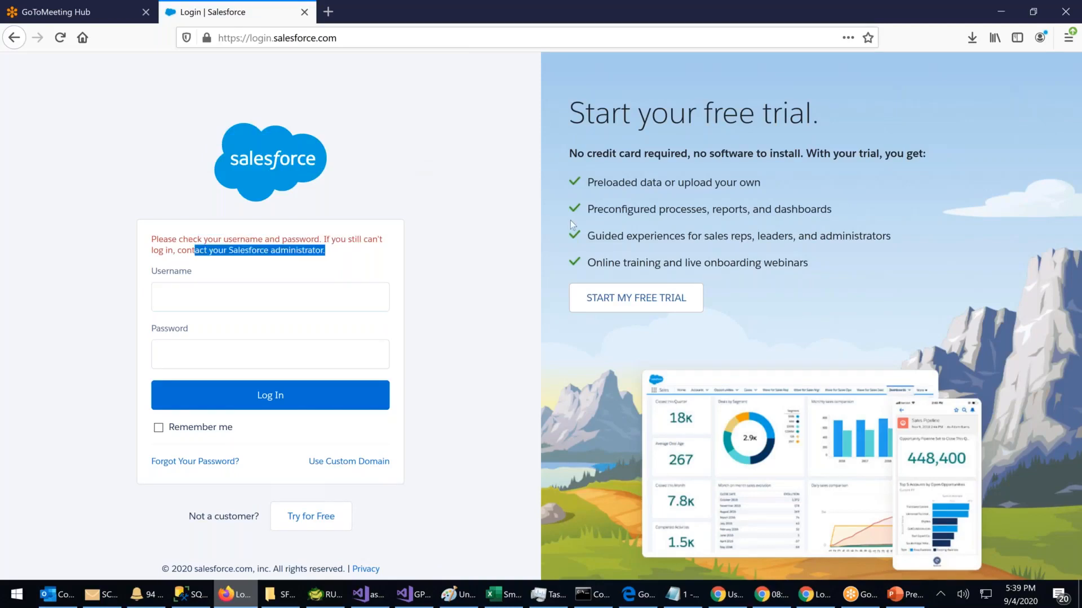
{"action": "left_click", "coordinate": [1001, 12]}
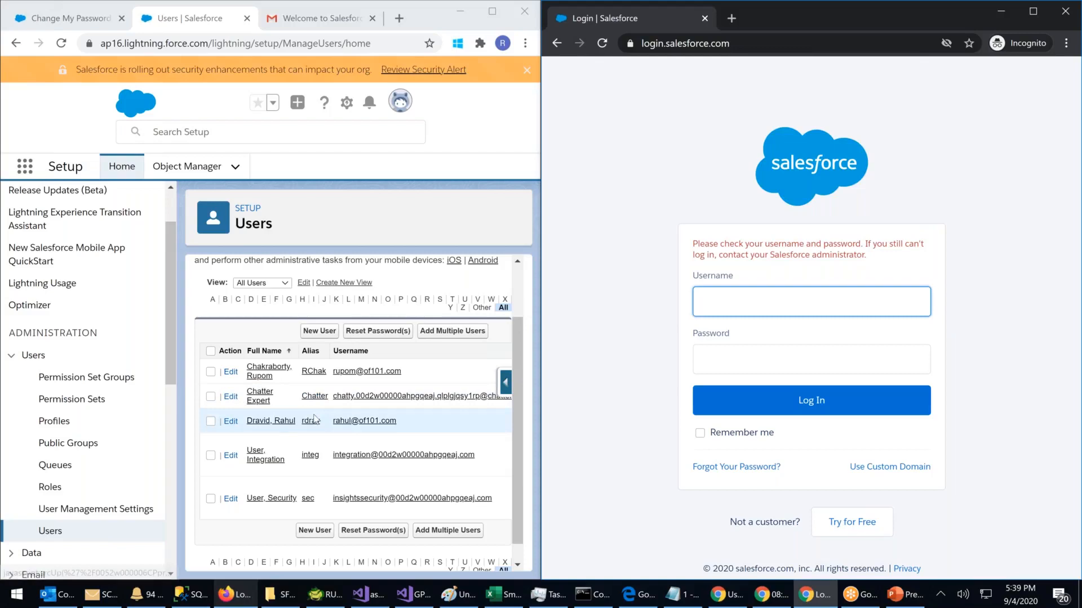
Step: Tick the checkbox beside the second user's row in the All Users list
{"action": "left_click", "coordinate": [211, 422]}
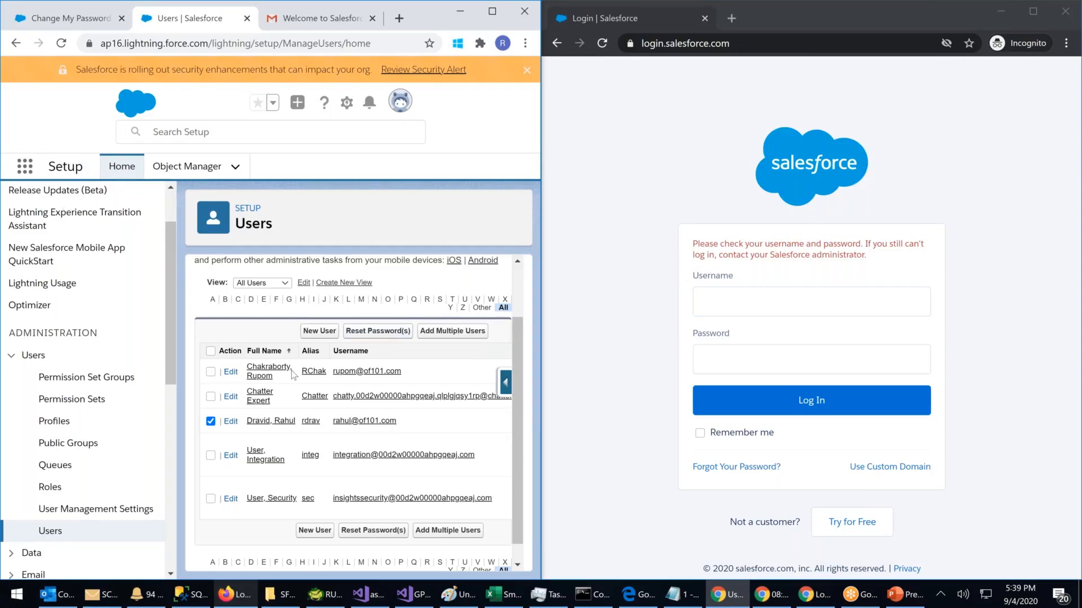
Step: Reset the selected user's password, confirm with OK, then maximise Chrome and switch to Gmail
{"action": "left_click", "coordinate": [369, 333]}
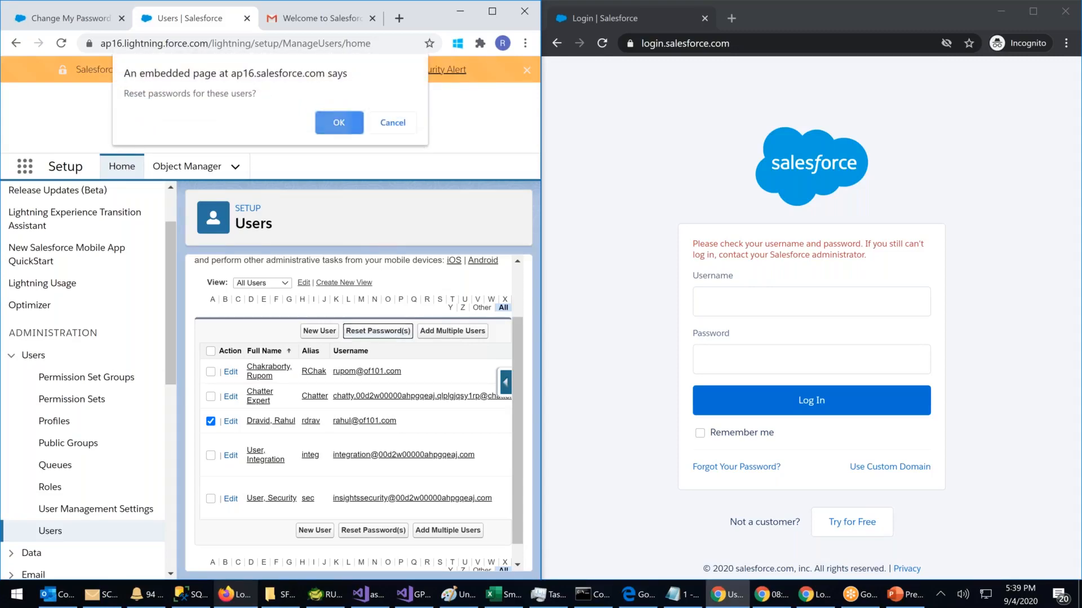
{"action": "left_click", "coordinate": [332, 124]}
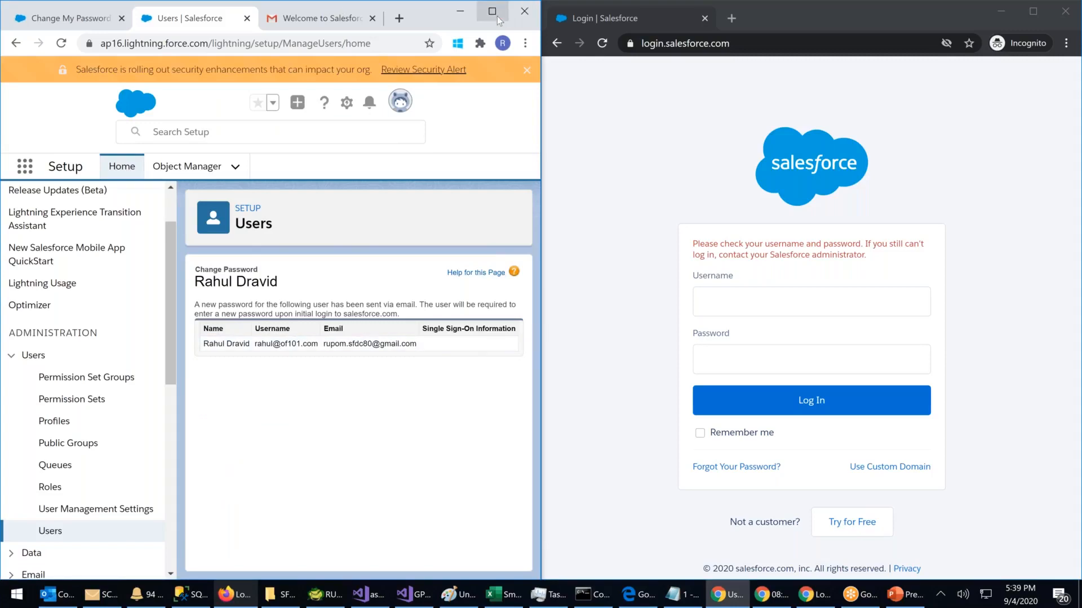
{"action": "left_click", "coordinate": [492, 12]}
{"action": "left_click_drag", "start_coordinate": [234, 263], "coordinate": [323, 261]}
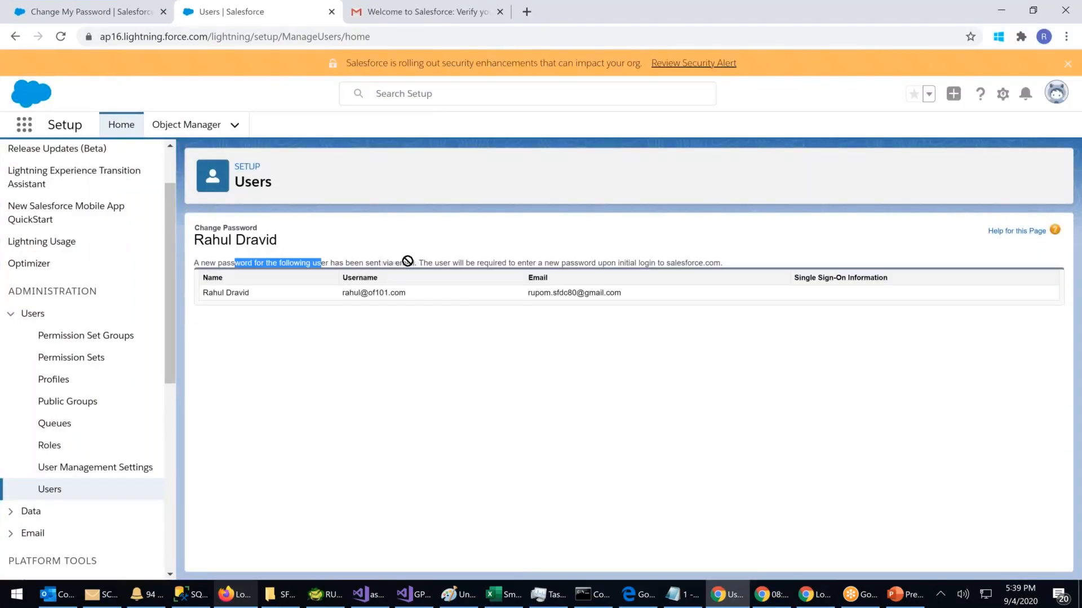
{"action": "left_click", "coordinate": [452, 334]}
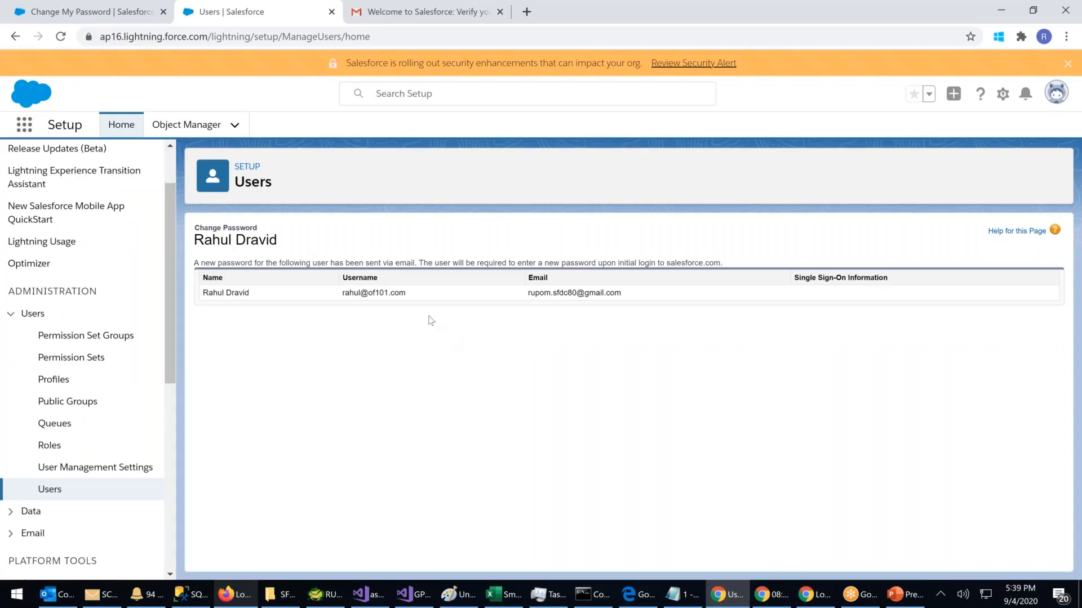
{"action": "left_click", "coordinate": [397, 19]}
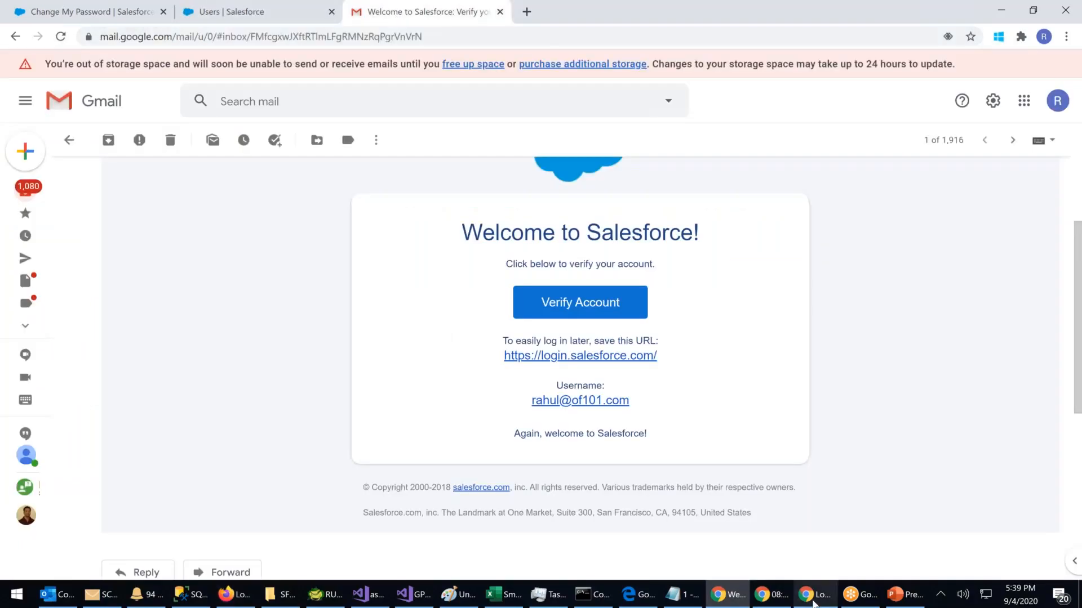
Step: Open gmail.com in a new tab of the incognito window
{"action": "left_click", "coordinate": [813, 603]}
{"action": "left_click", "coordinate": [729, 21]}
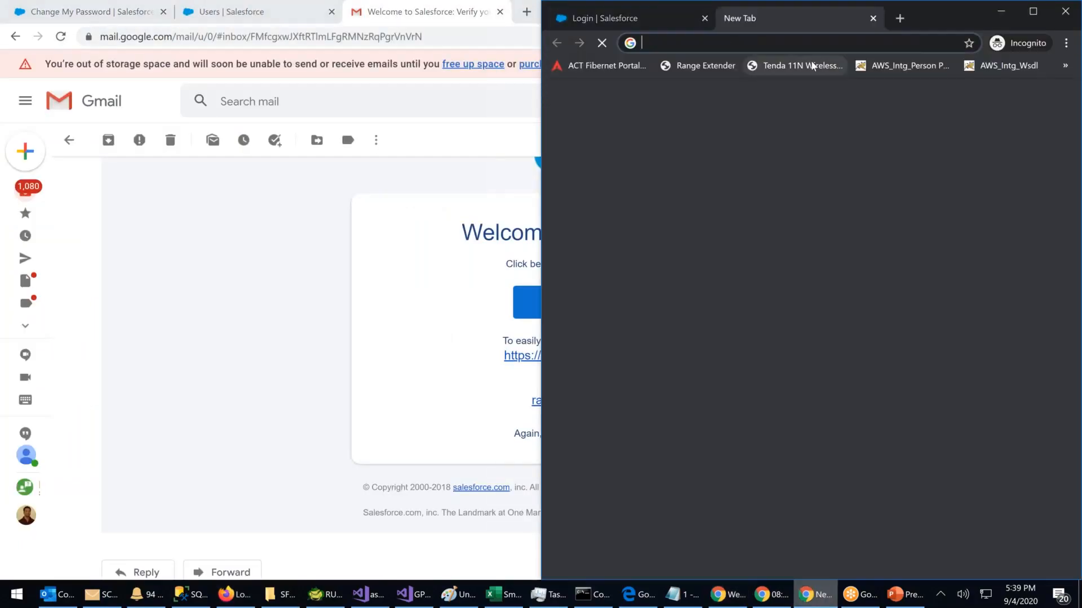
{"action": "type", "text": "gmail.com"}
{"action": "key", "text": "Return"}
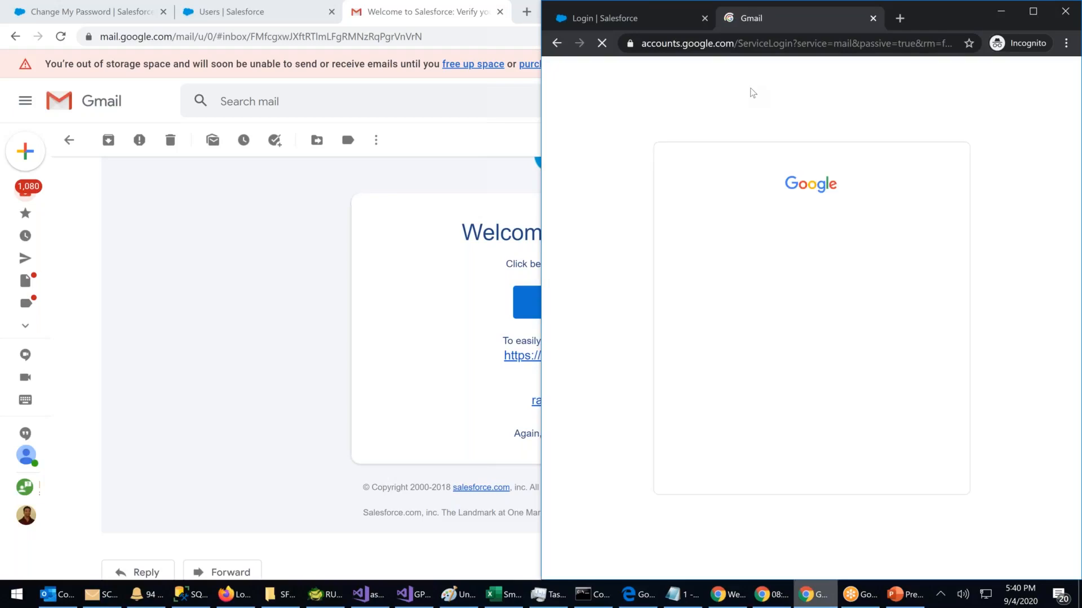
Step: Sign in to Gmail with the admin's email address and password, confirming the recovery details
{"action": "left_click", "coordinate": [778, 286]}
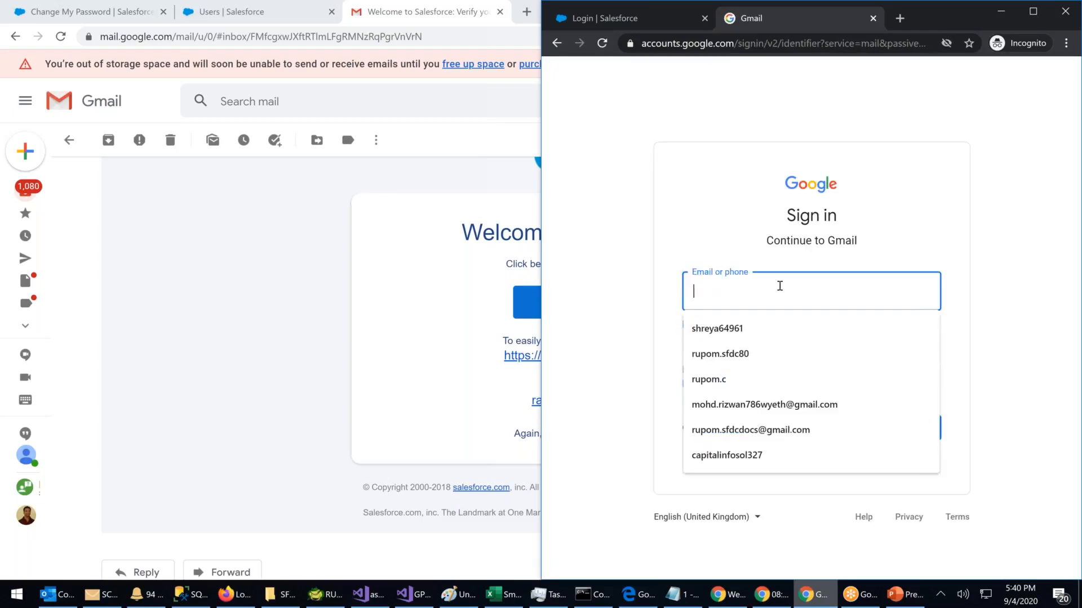
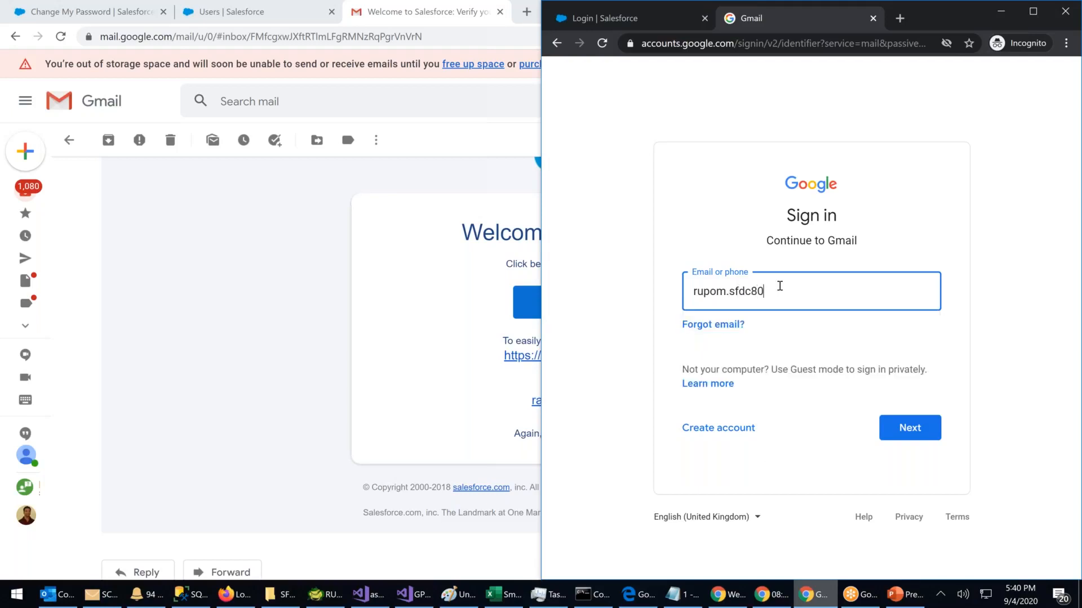
{"action": "left_click", "coordinate": [932, 428]}
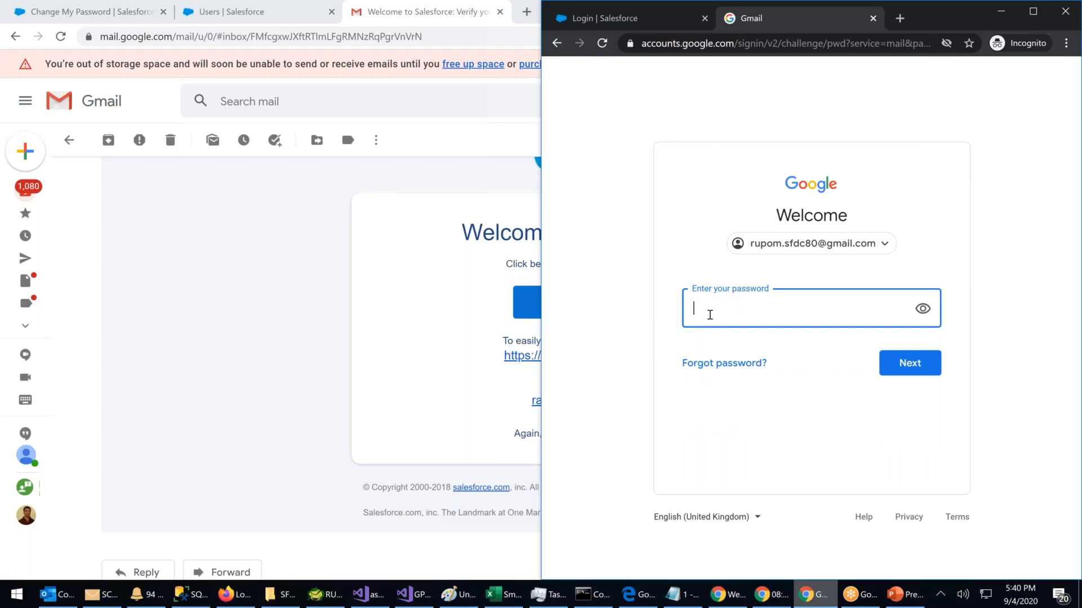
{"action": "type", "text": "••••••••"}
{"action": "key", "text": "Return"}
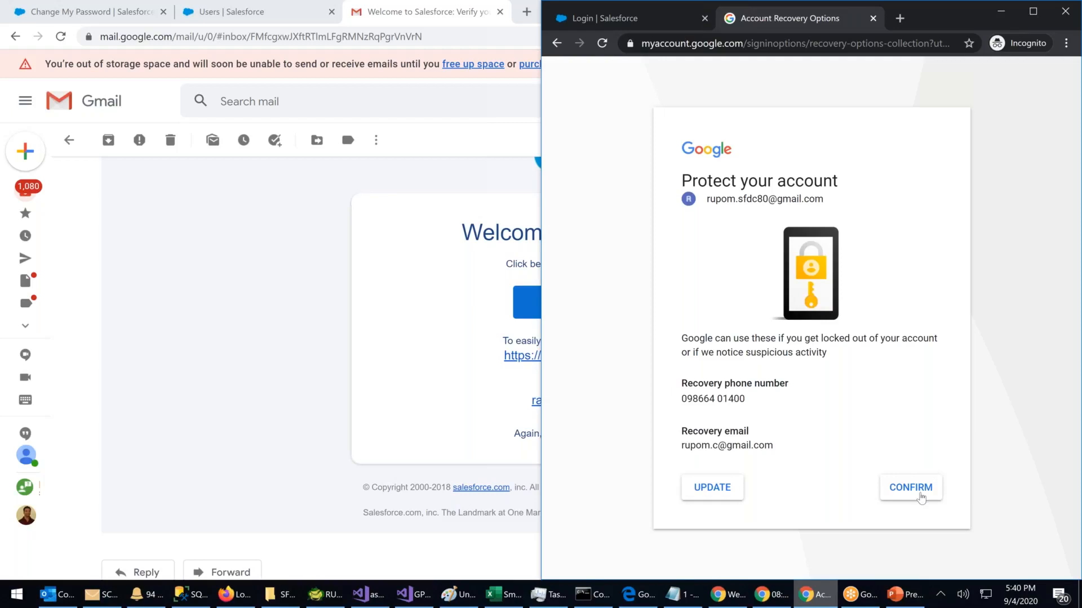
{"action": "left_click", "coordinate": [921, 498]}
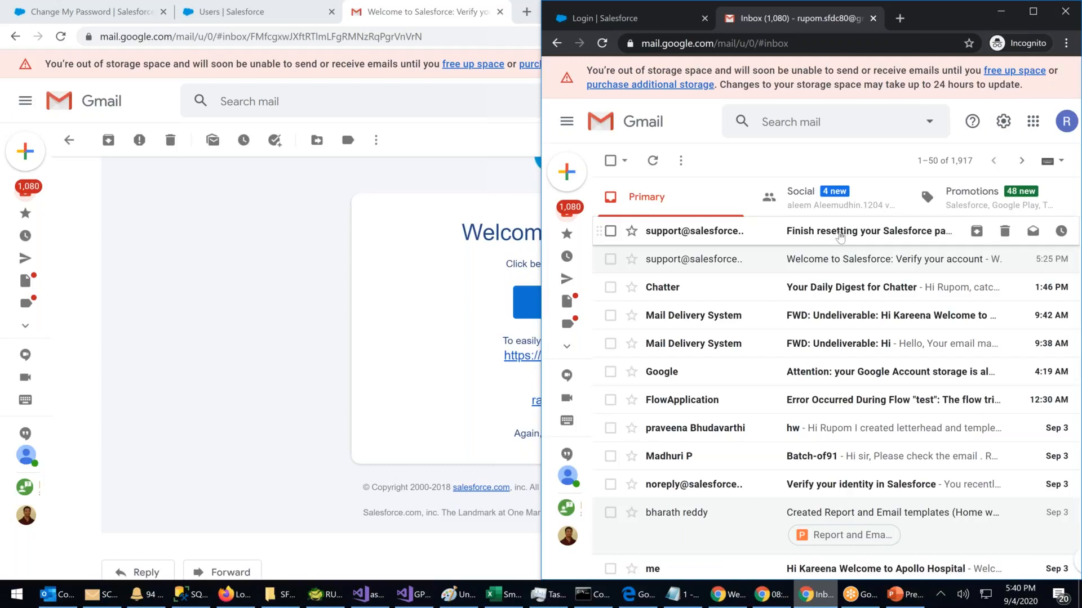
Step: Open the 'Finish resetting your Salesforce password' email and follow its reset link
{"action": "left_click", "coordinate": [839, 235]}
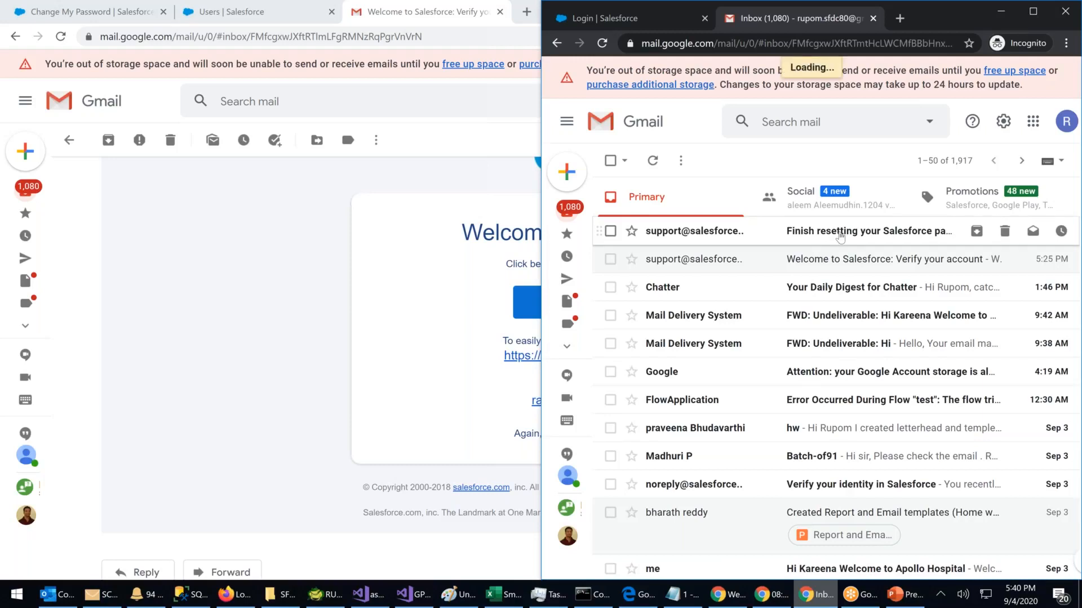
{"action": "left_click_drag", "start_coordinate": [654, 272], "coordinate": [932, 270]}
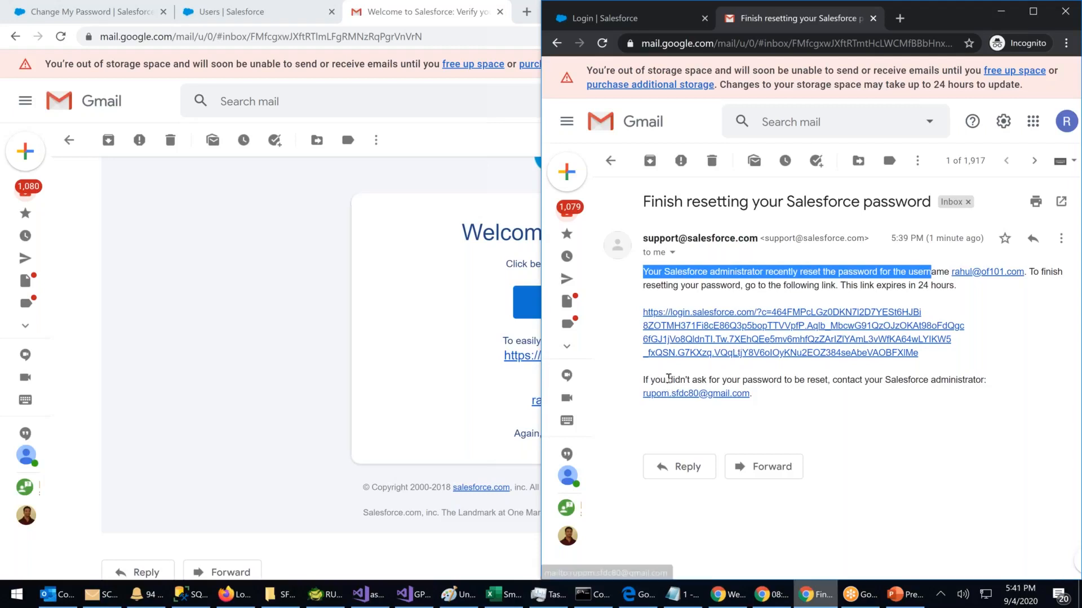
{"action": "left_click_drag", "start_coordinate": [776, 376], "coordinate": [877, 375]}
{"action": "left_click", "coordinate": [965, 396]}
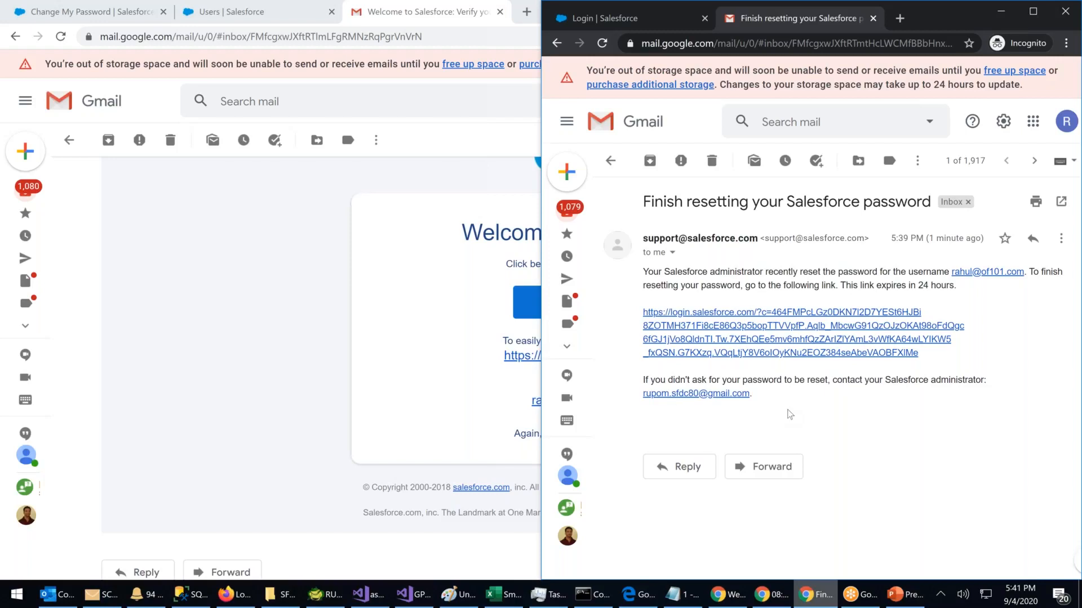
{"action": "left_click", "coordinate": [795, 331]}
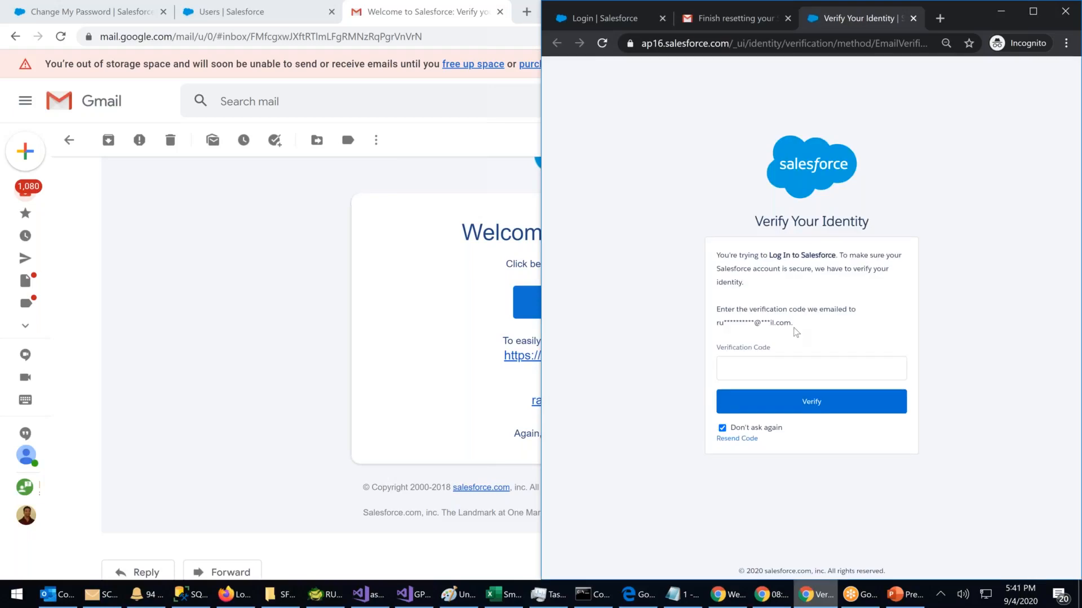
Step: In the Gmail inbox, open the 'Verify your identity in Salesforce' email and select its verification code
{"action": "left_click", "coordinate": [740, 17]}
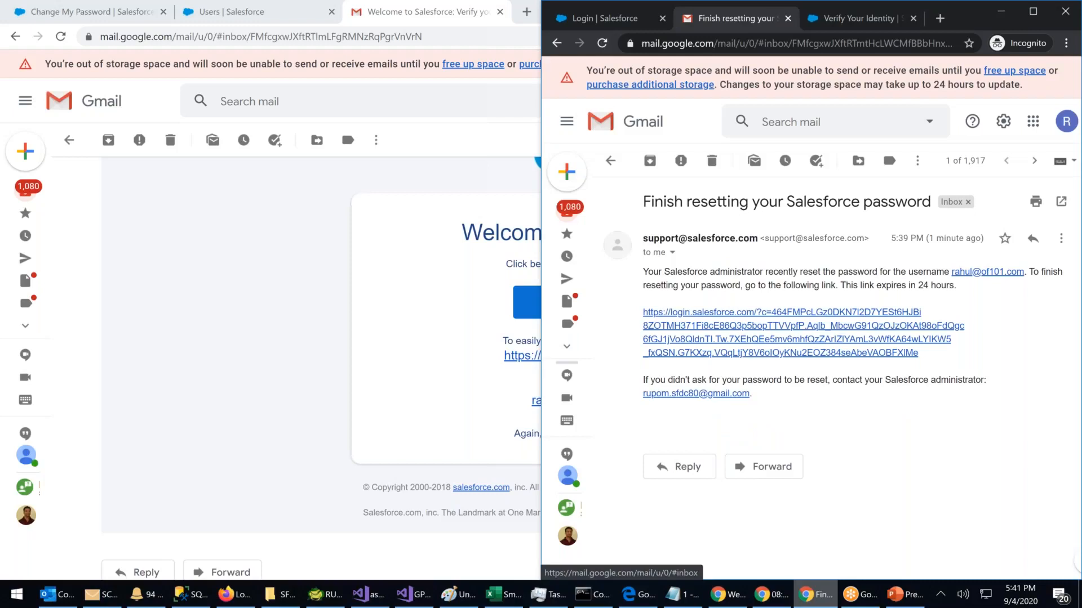
{"action": "left_click", "coordinate": [570, 217]}
{"action": "left_click", "coordinate": [571, 216]}
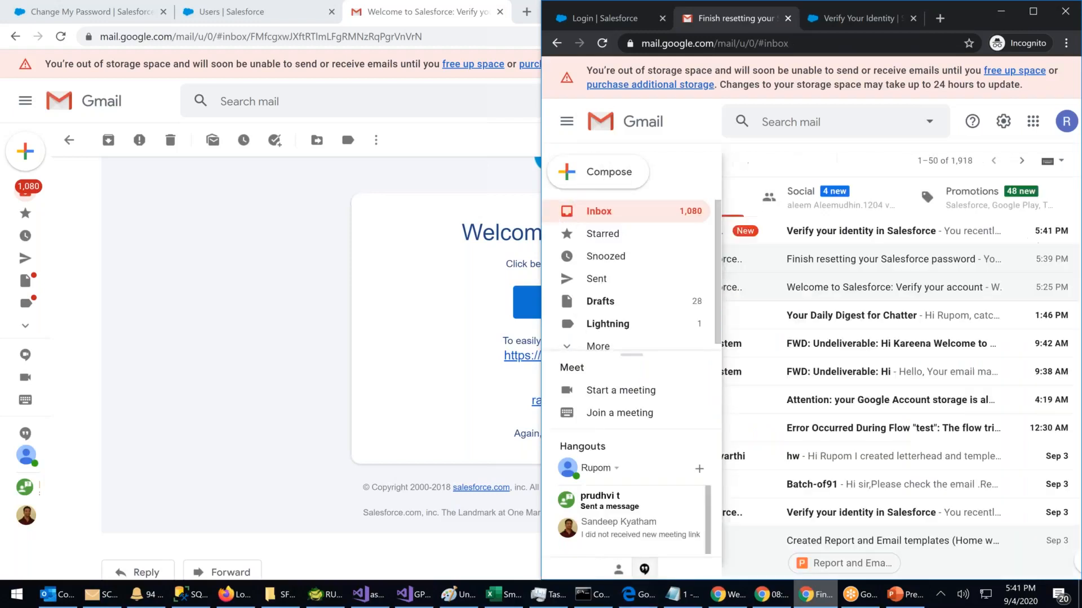
{"action": "left_click", "coordinate": [749, 204]}
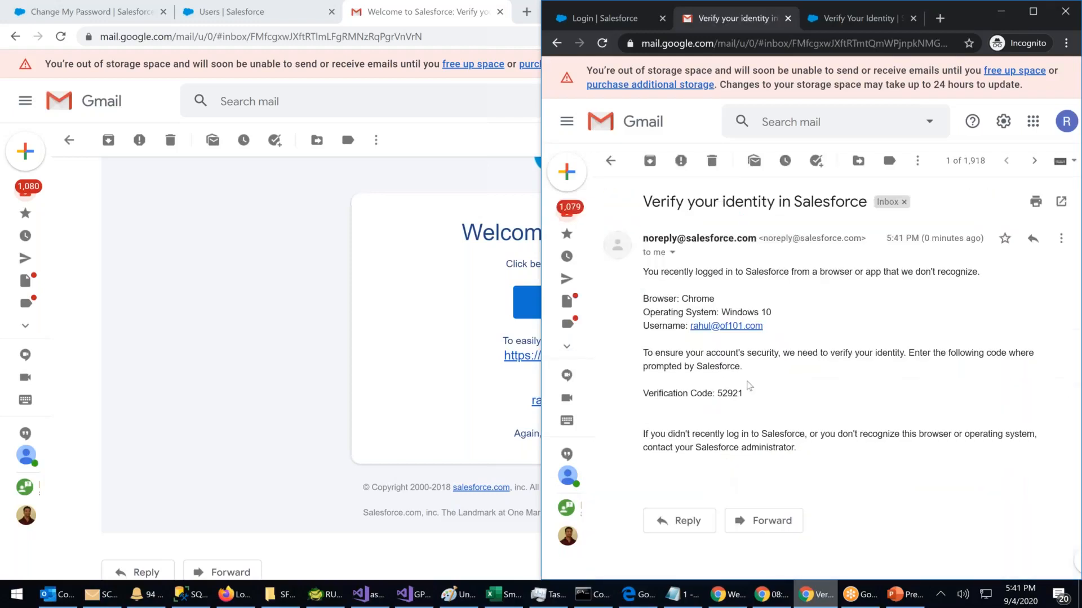
{"action": "double_click", "coordinate": [733, 393]}
{"action": "key", "text": "ctrl+c"}
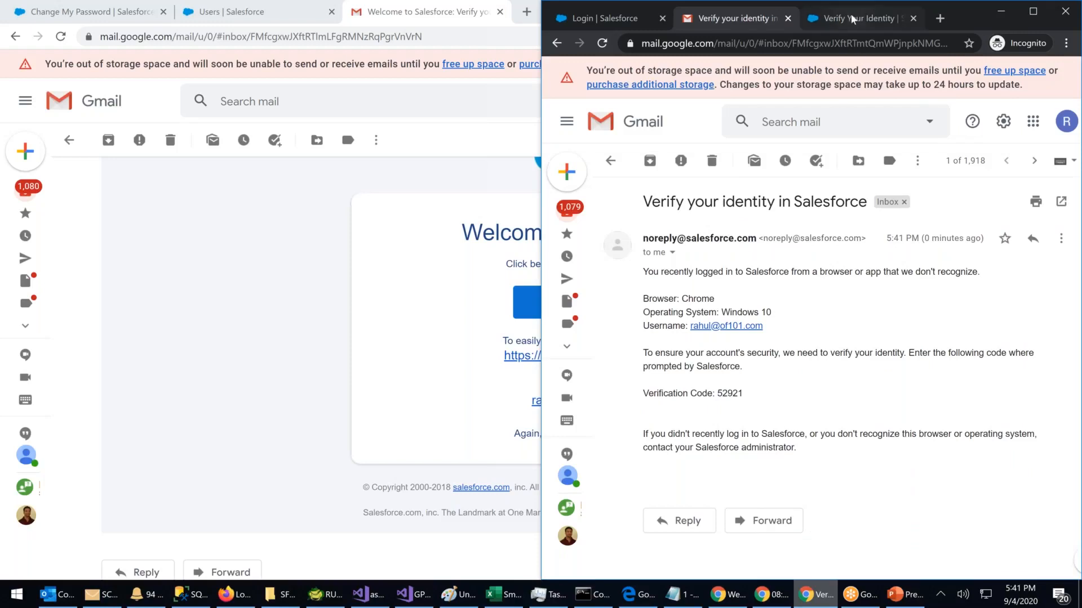
Step: Paste the verification code into Salesforce's Verification Code field and submit it
{"action": "left_click", "coordinate": [853, 19]}
{"action": "left_click", "coordinate": [747, 370]}
{"action": "key", "text": "ctrl+v"}
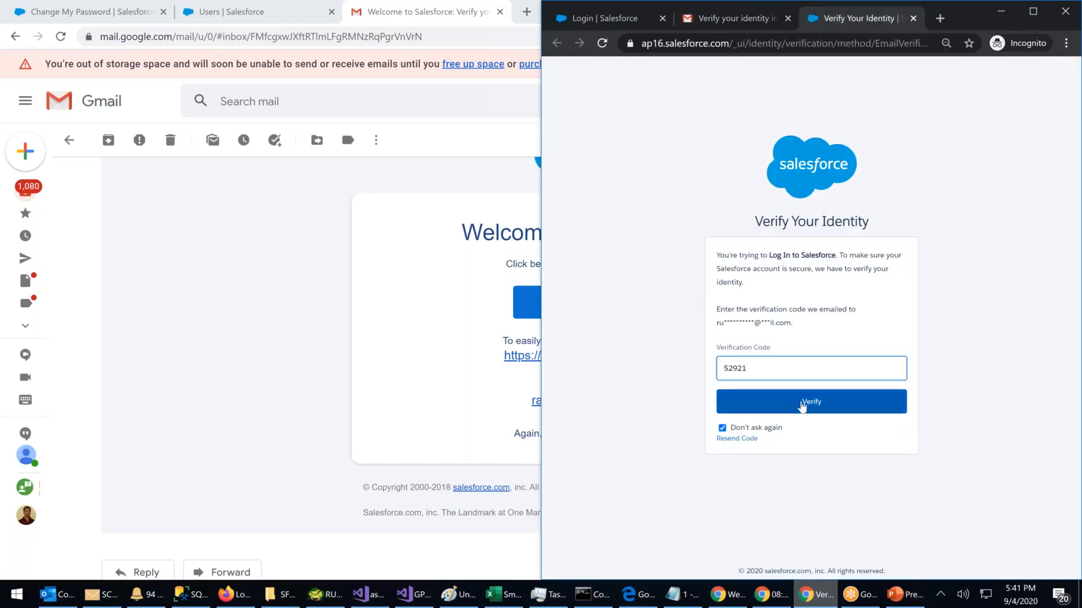
{"action": "left_click", "coordinate": [803, 403]}
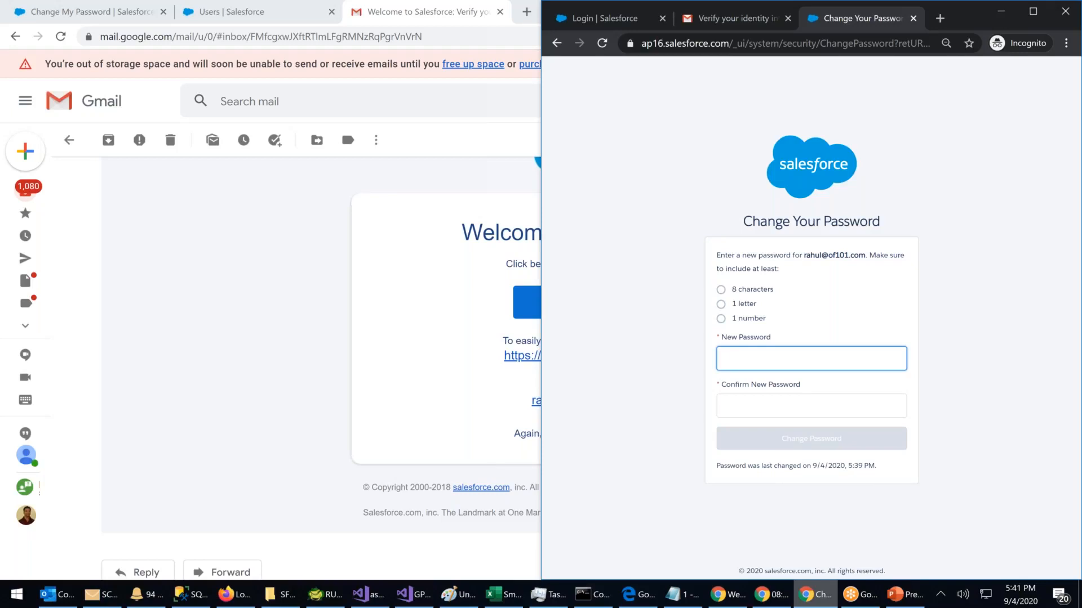
Step: Enter and confirm a new password and submit it; Salesforce rejects it for containing the user name
{"action": "type", "text": "•••••••••"}
{"action": "key", "text": "BackSpace"}
{"action": "key", "text": "BackSpace"}
{"action": "key", "text": "BackSpace"}
{"action": "key", "text": "BackSpace"}
{"action": "key", "text": "BackSpace"}
{"action": "key", "text": "BackSpace"}
{"action": "key", "text": "BackSpace"}
{"action": "key", "text": "BackSpace"}
{"action": "key", "text": "BackSpace"}
{"action": "type", "text": "••••••••••"}
{"action": "left_click", "coordinate": [776, 412]}
{"action": "type", "text": "•••••"}
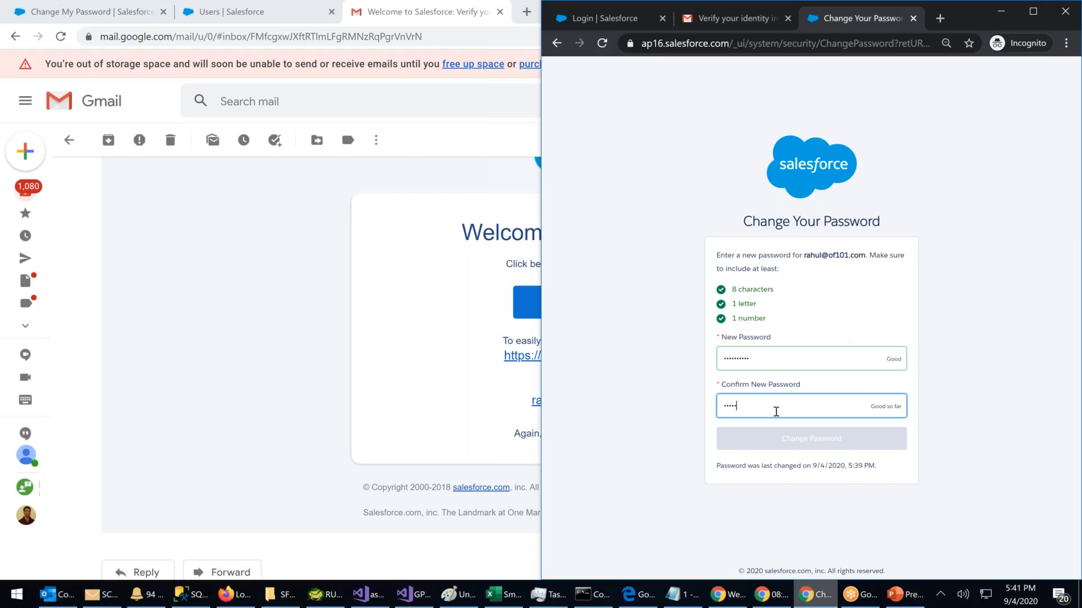
{"action": "type", "text": "••••"}
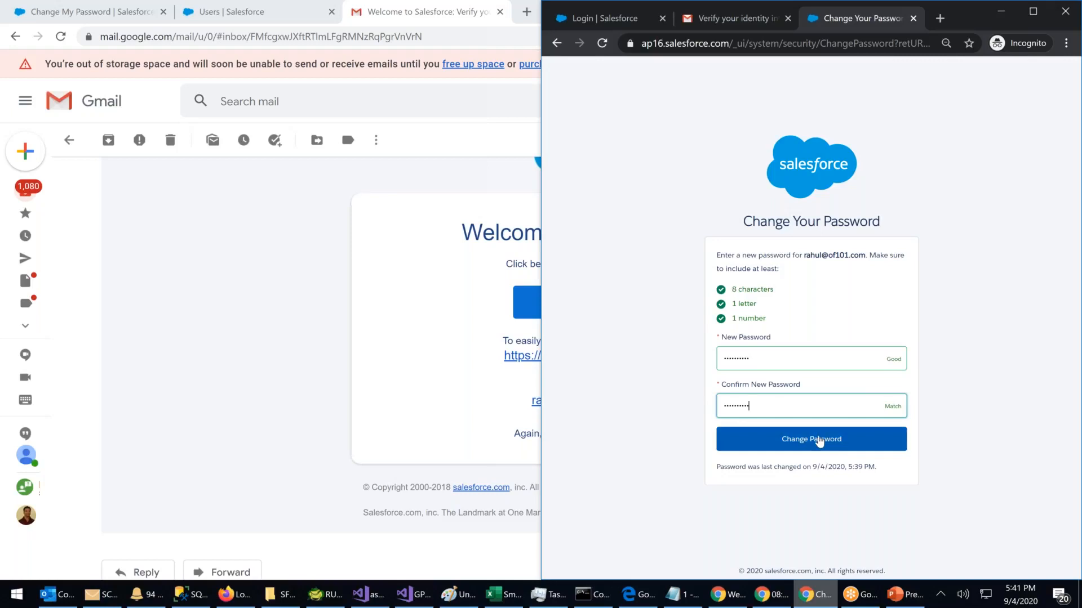
{"action": "left_click", "coordinate": [819, 442]}
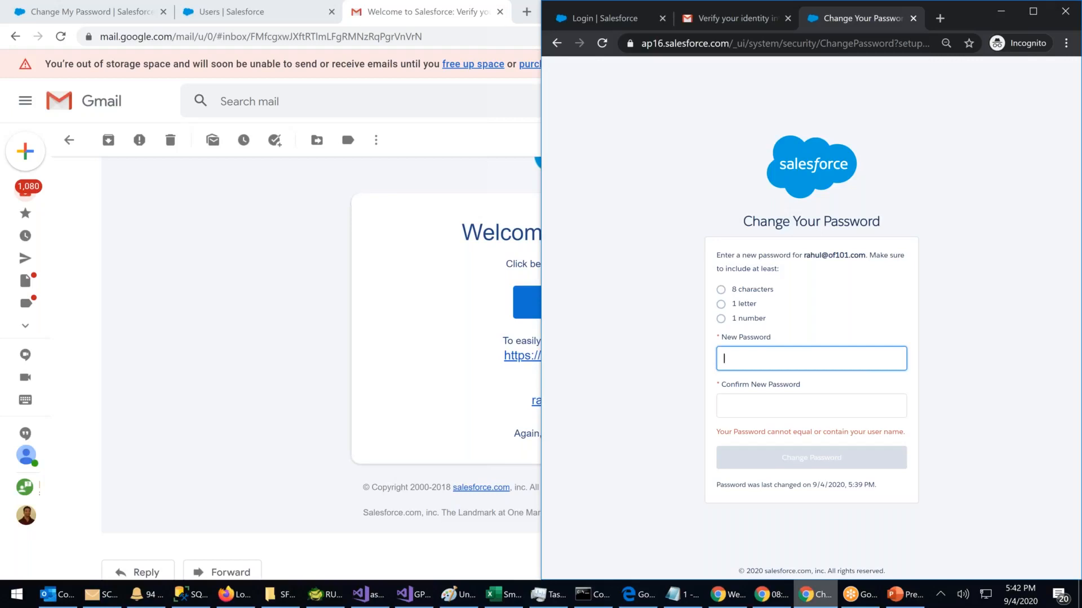
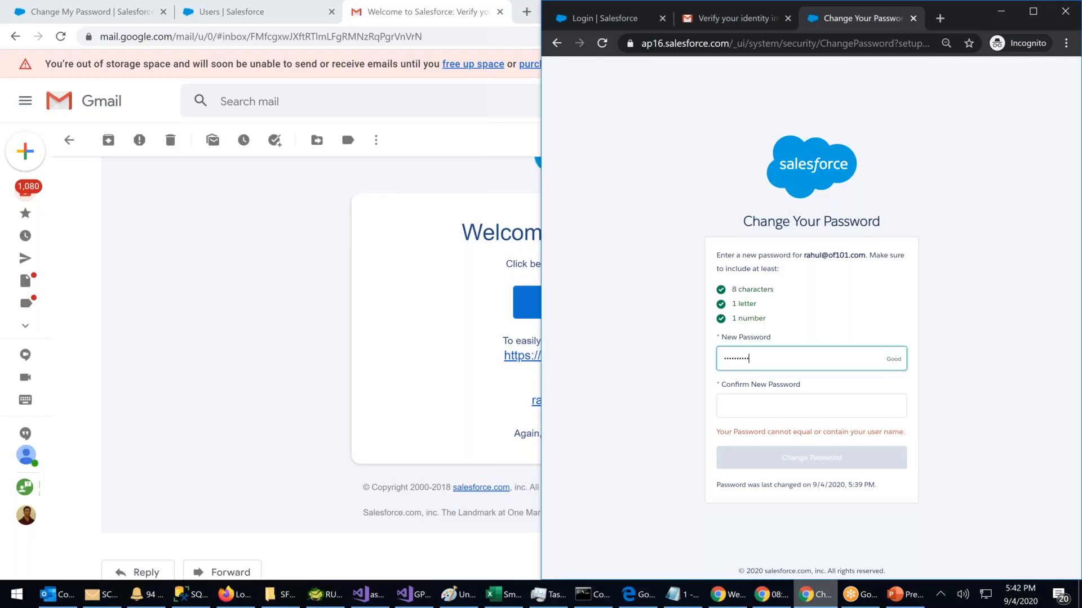
Step: Enter and confirm another new password and submit it, which triggers a reuse error
{"action": "key", "text": "Tab"}
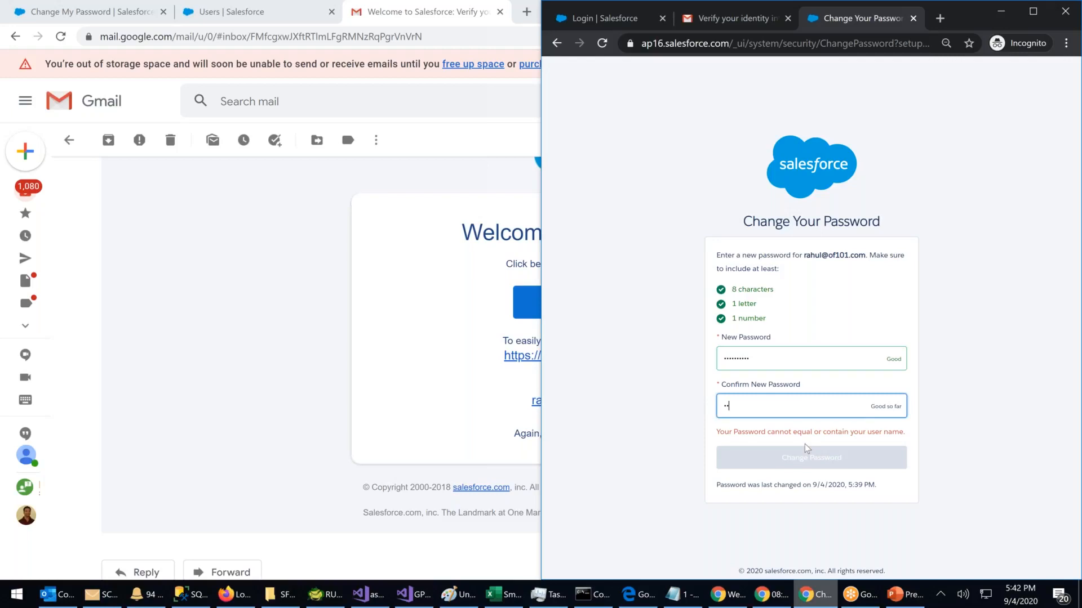
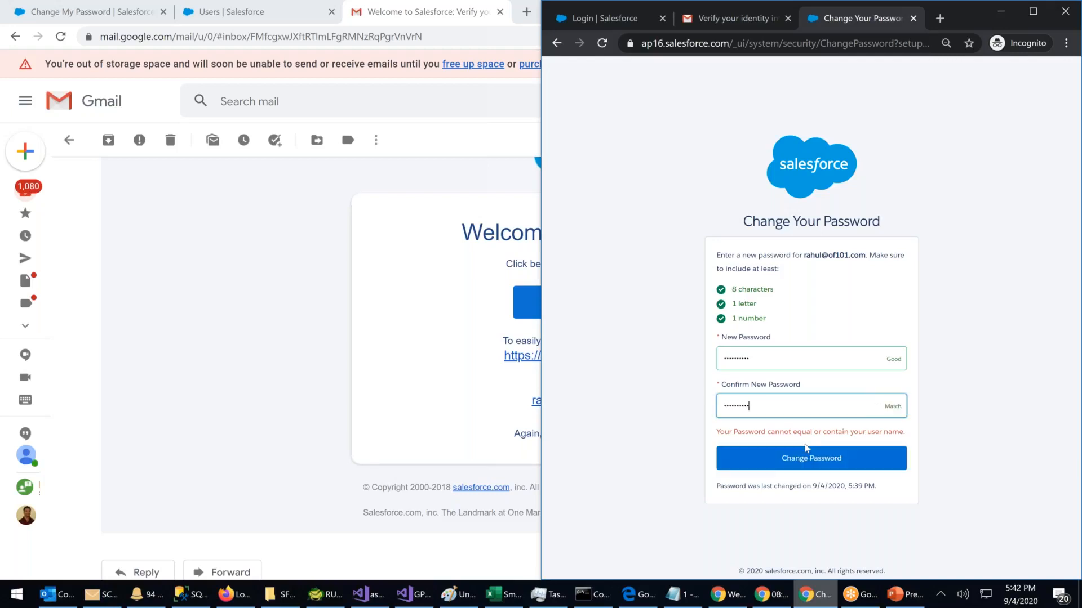
{"action": "left_click", "coordinate": [803, 459]}
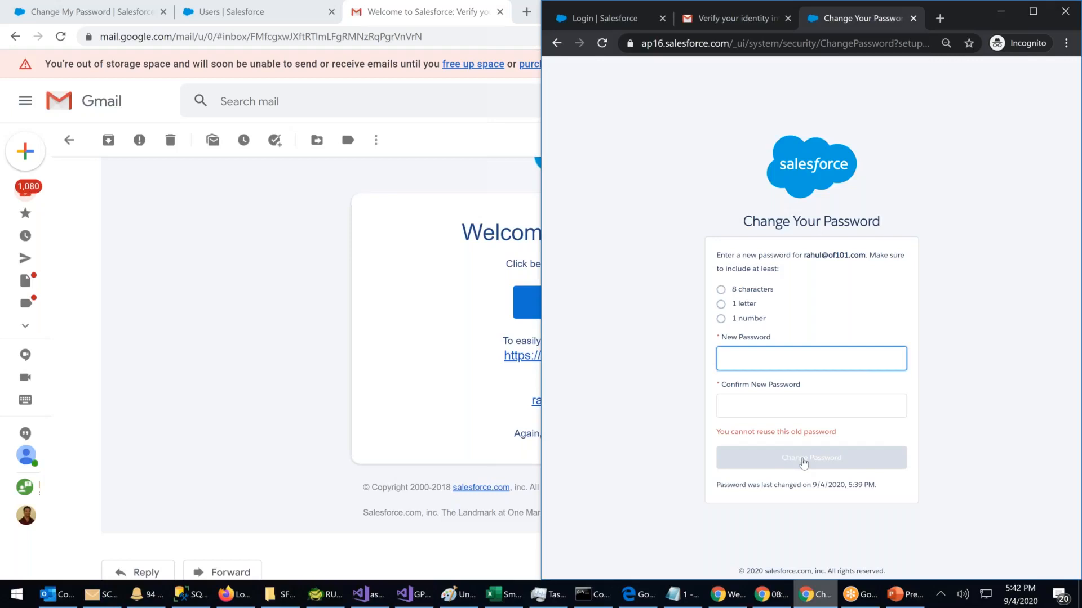
Step: Enter and confirm a different new password and submit it so the Sales home page loads
{"action": "type", "text": "•••••••••••"}
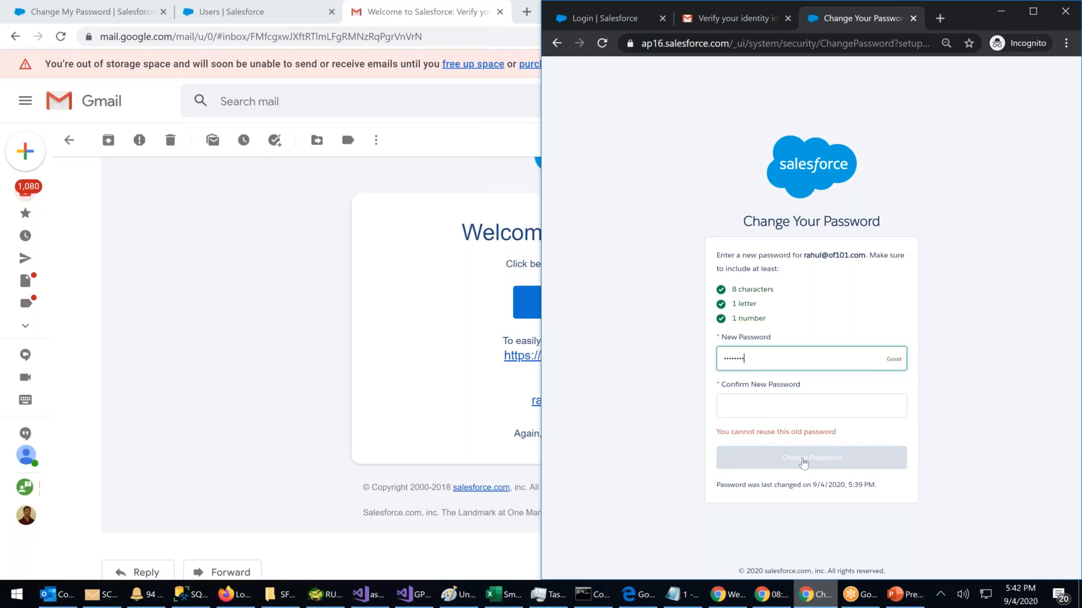
{"action": "key", "text": "Tab"}
{"action": "type", "text": "••••••••••"}
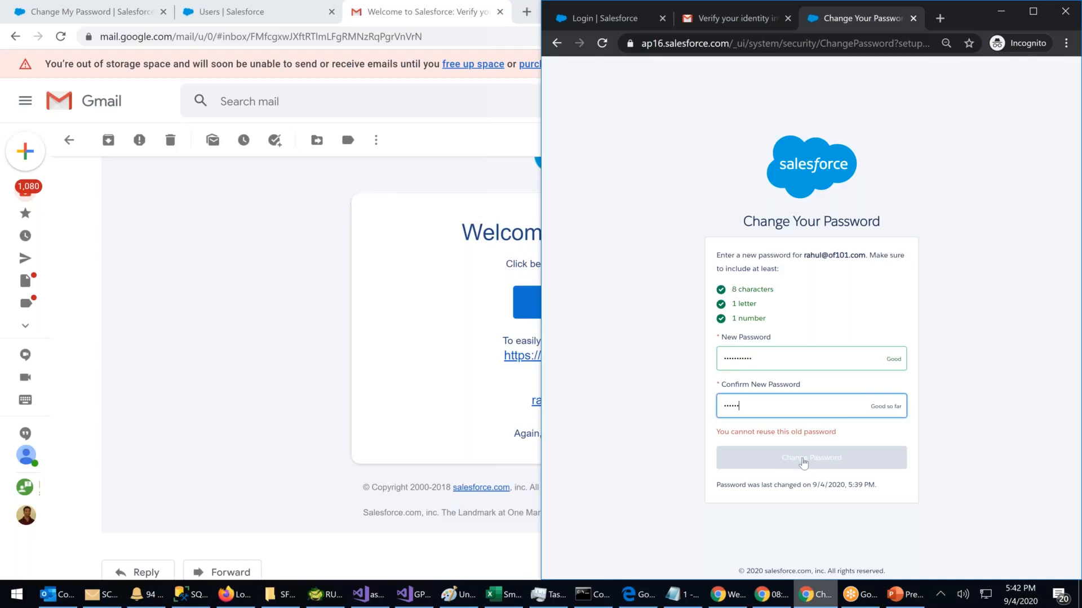
{"action": "type", "text": "•"}
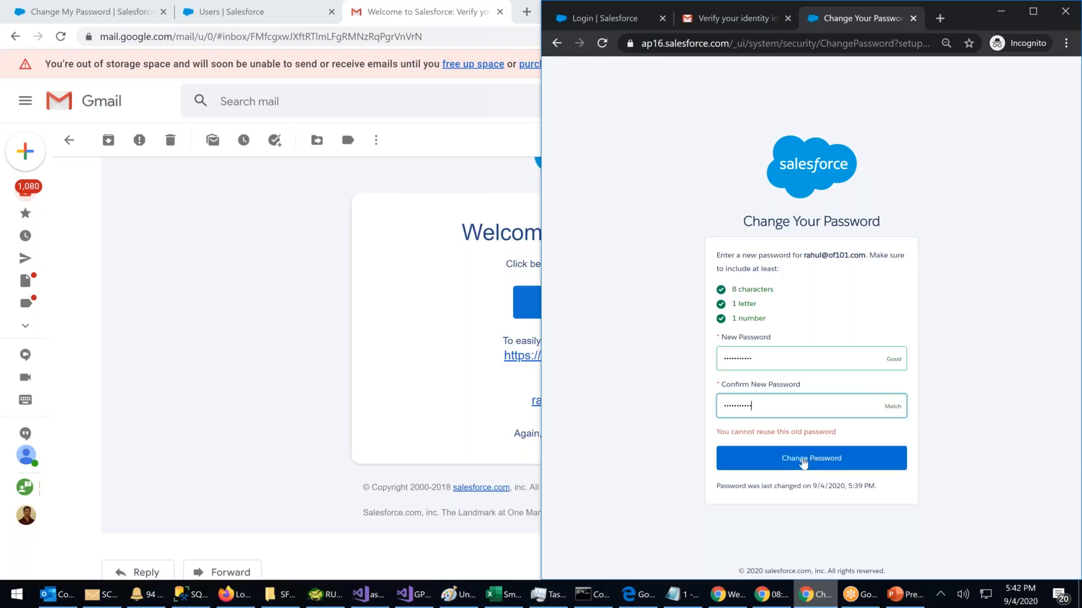
{"action": "left_click", "coordinate": [803, 462]}
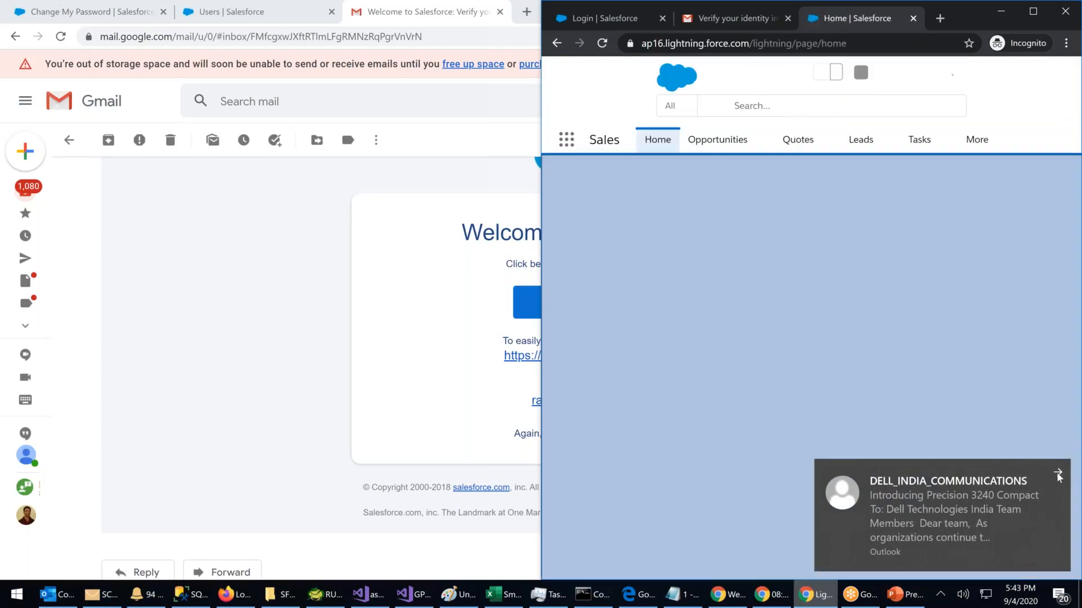
Step: Dismiss the notification and tips panel, close the admin's change-password tab, and snap the Setup window left
{"action": "left_click", "coordinate": [1058, 475]}
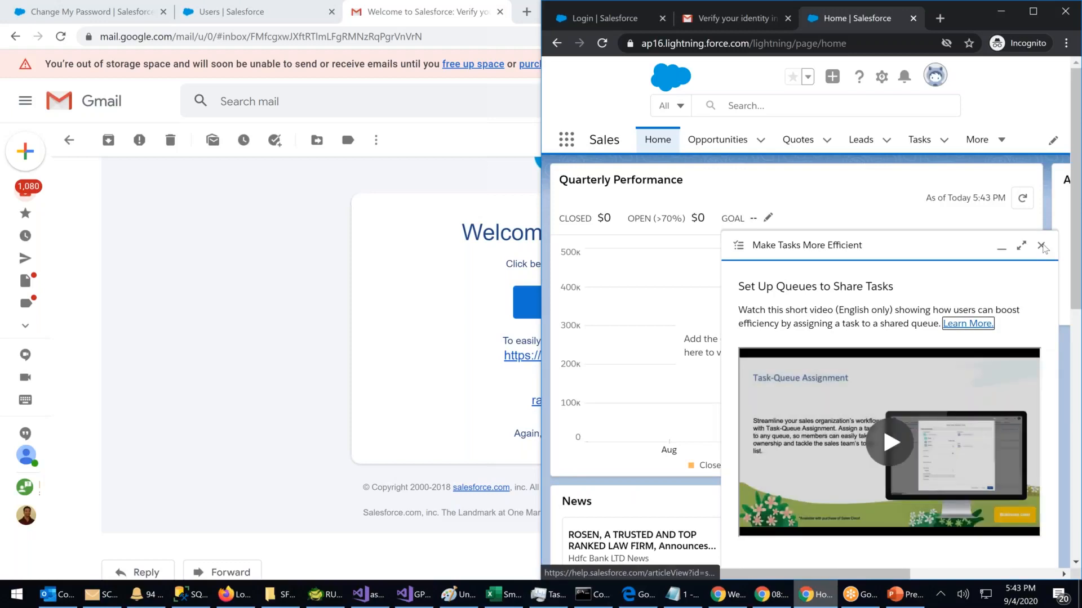
{"action": "left_click", "coordinate": [1041, 246]}
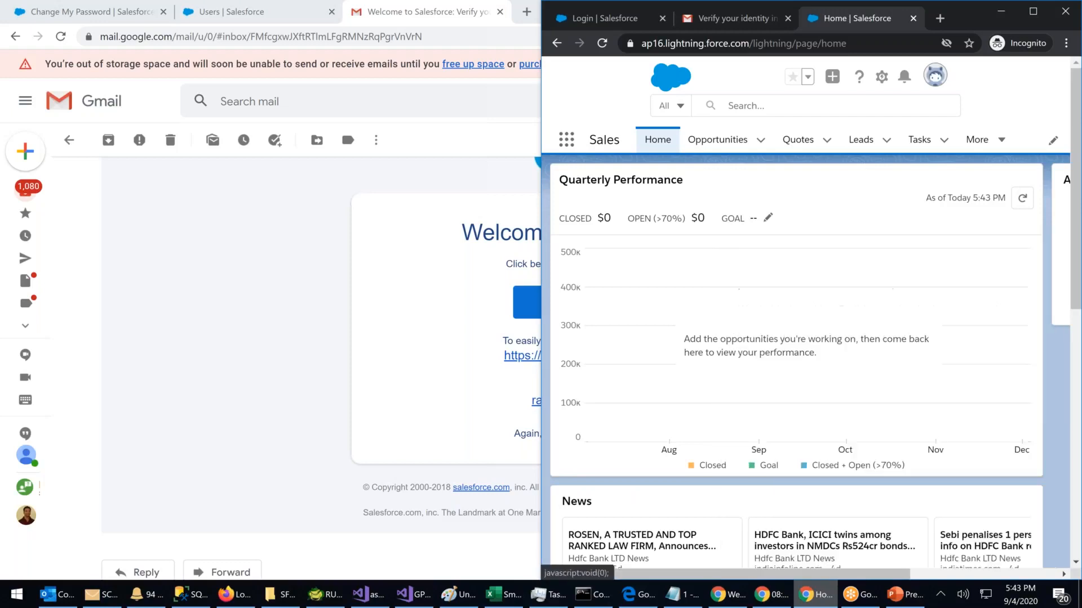
{"action": "left_click", "coordinate": [241, 22]}
{"action": "left_click", "coordinate": [162, 11]}
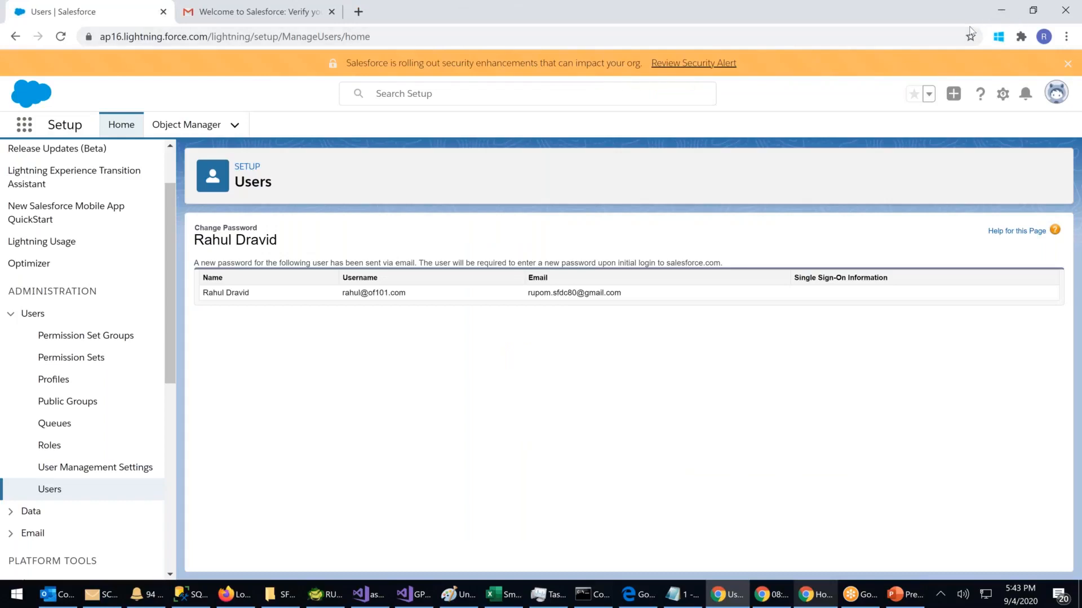
{"action": "key", "text": "super+Left"}
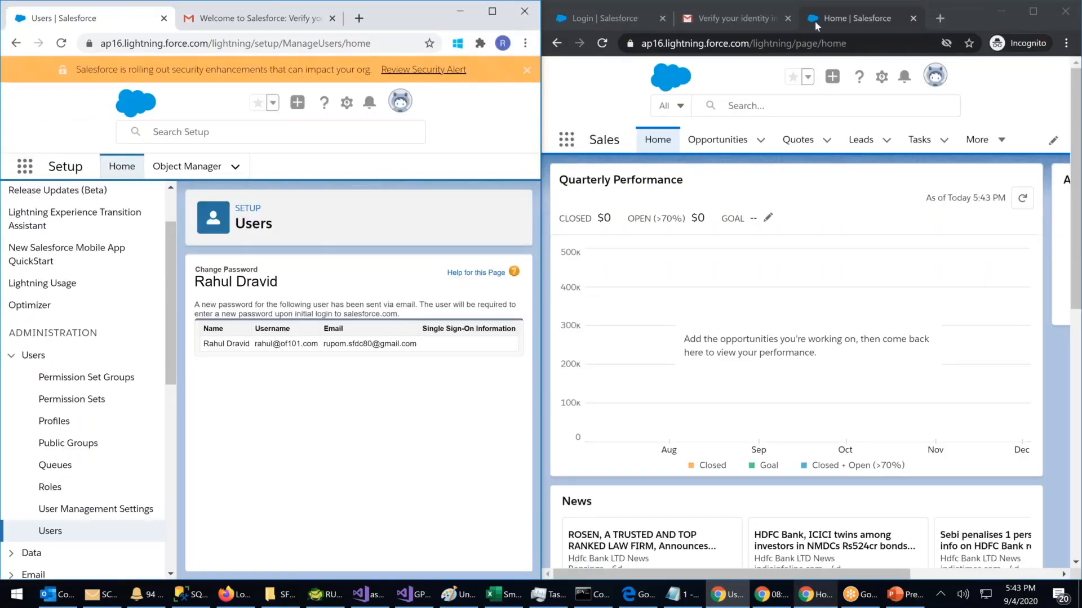
Step: Close the stale Salesforce login tab in the incognito window and return to the user's Sales home page
{"action": "left_click", "coordinate": [631, 20]}
{"action": "left_click", "coordinate": [669, 20]}
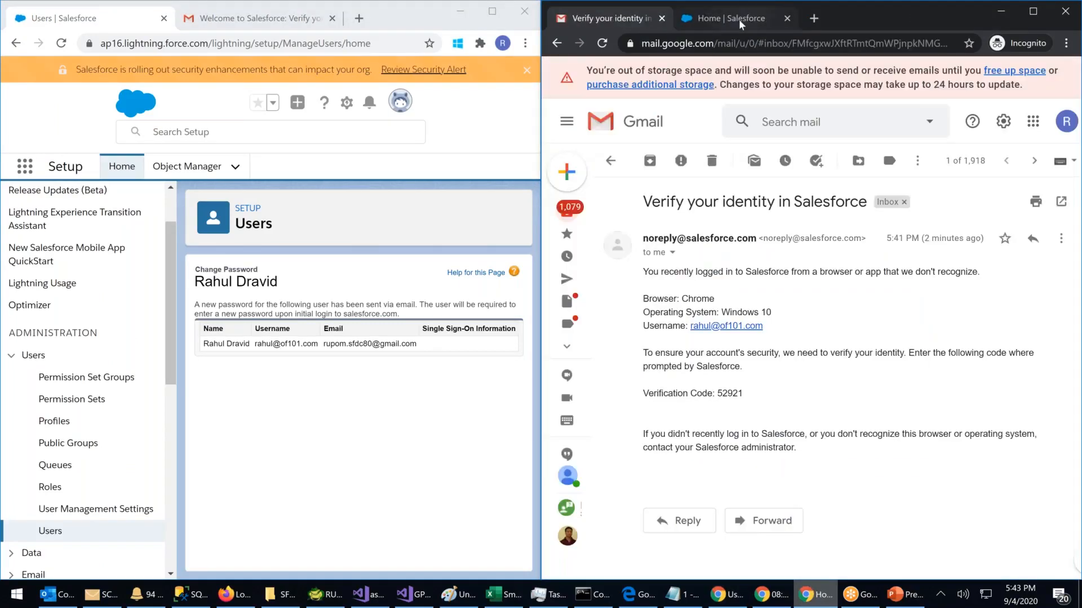
{"action": "left_click", "coordinate": [738, 19]}
Step: Log the user out, then try logging back in with the user's username and new password
{"action": "left_click", "coordinate": [932, 76]}
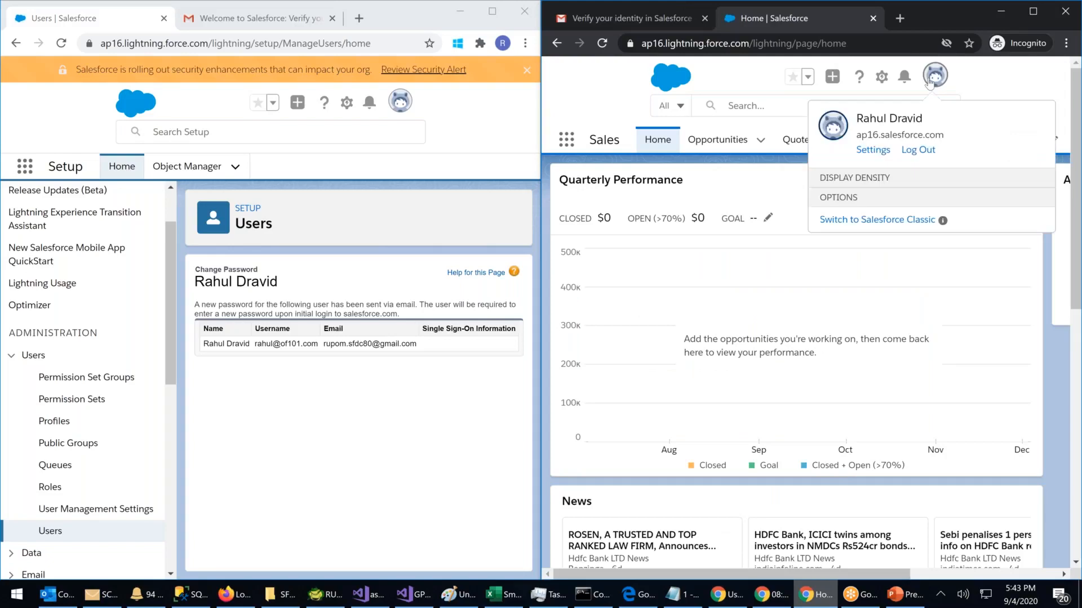
{"action": "left_click", "coordinate": [917, 151]}
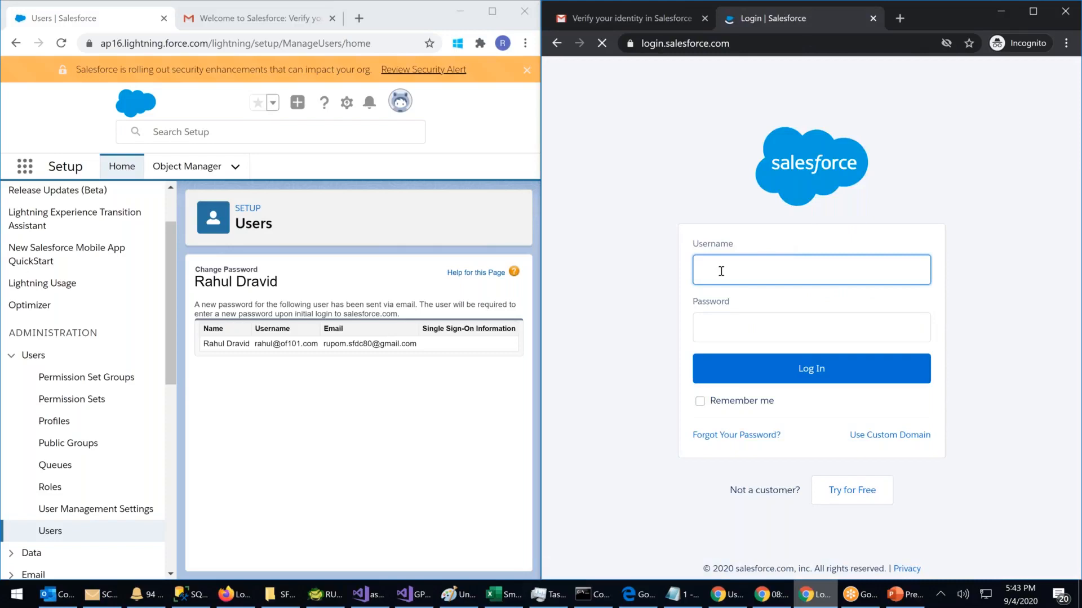
{"action": "left_click", "coordinate": [721, 271]}
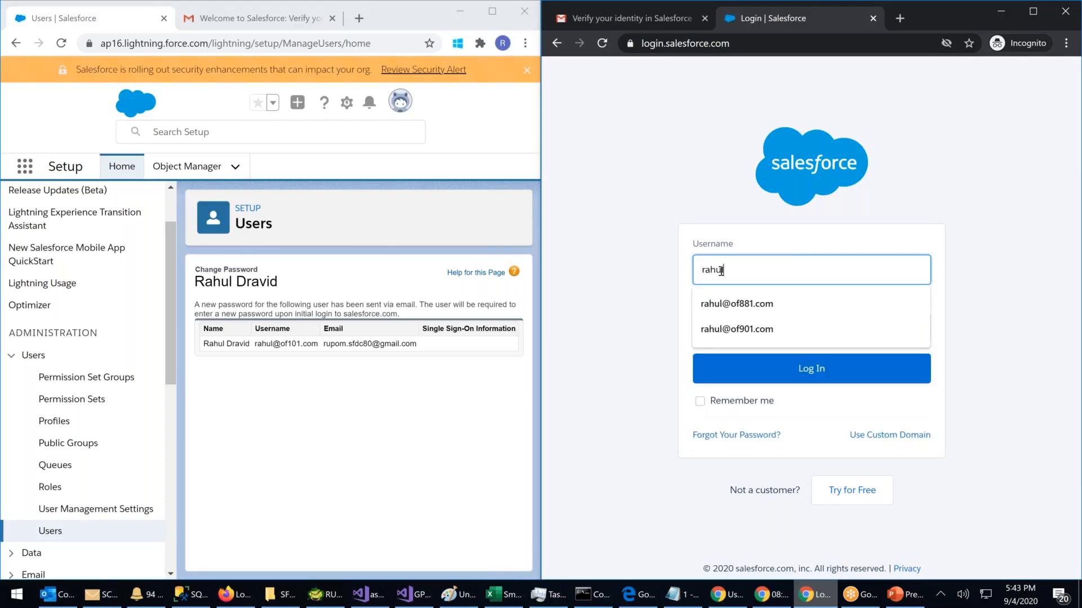
{"action": "key", "text": "Tab"}
{"action": "type", "text": "•••••"}
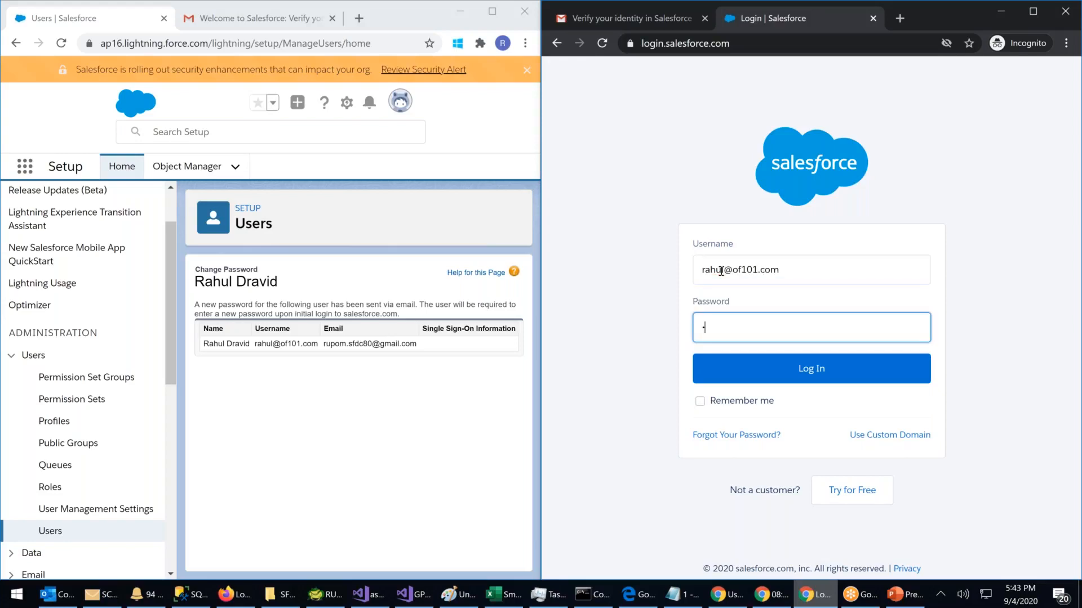
{"action": "type", "text": "••••••"}
{"action": "left_click", "coordinate": [811, 368]}
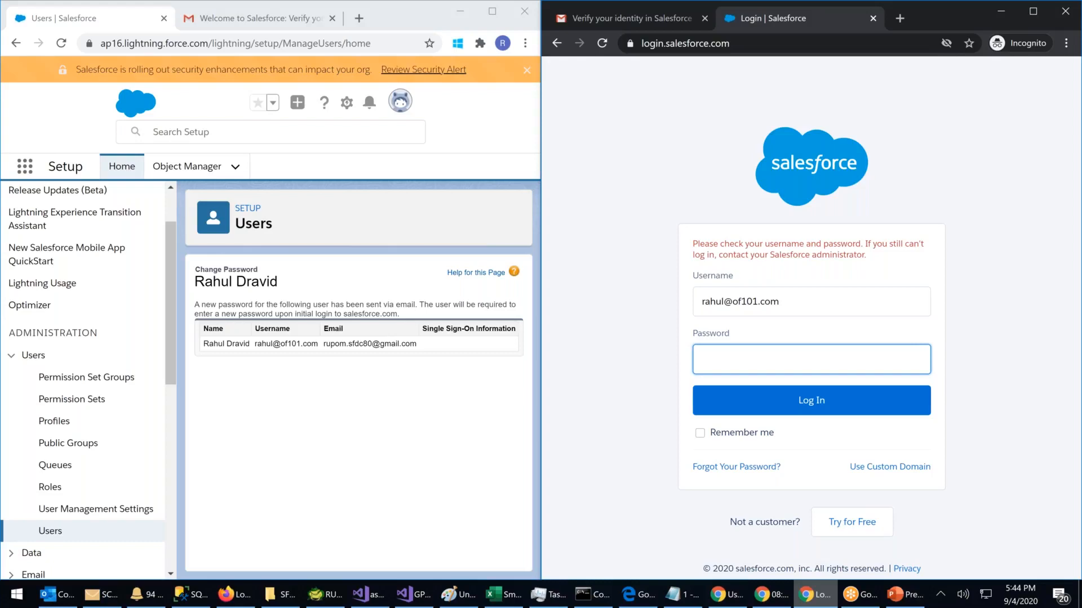
Step: From Setup's Users page, open the reset user's CEO detail record and maximize the Setup window
{"action": "left_click", "coordinate": [48, 536]}
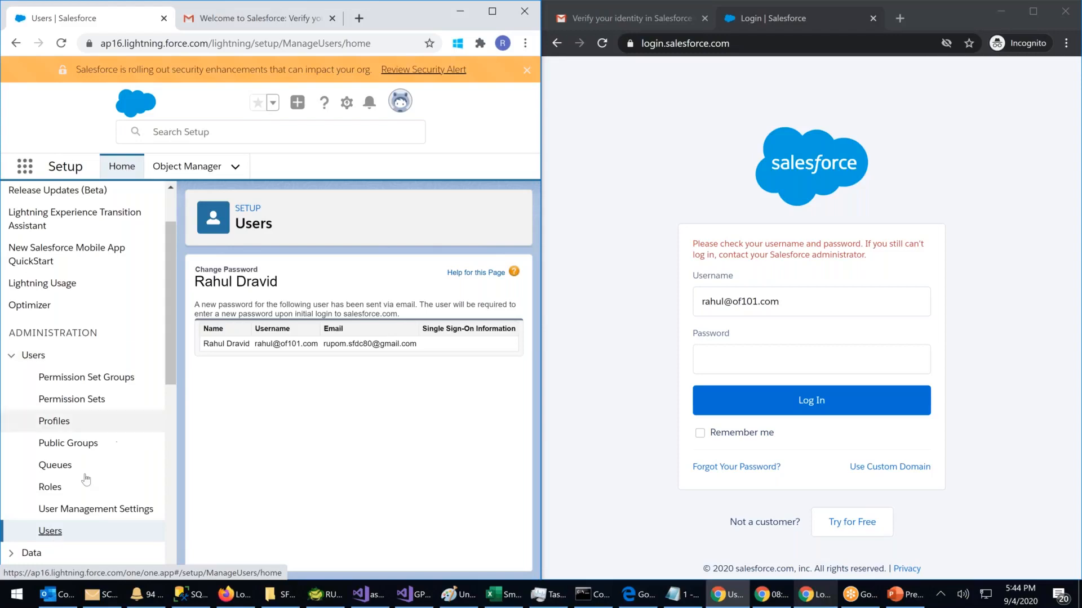
{"action": "left_click", "coordinate": [33, 356]}
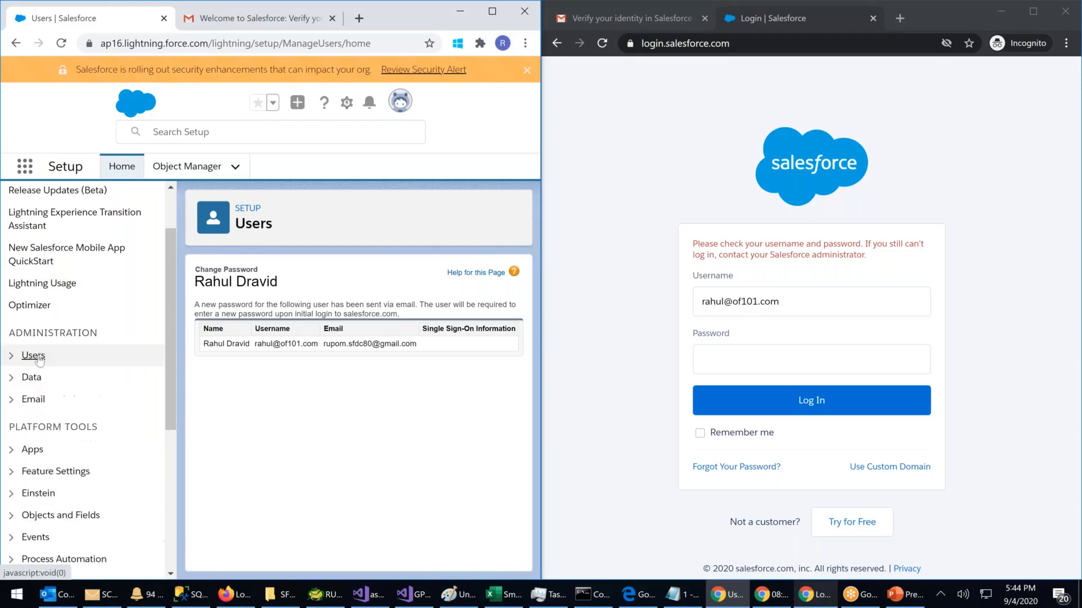
{"action": "left_click", "coordinate": [35, 356]}
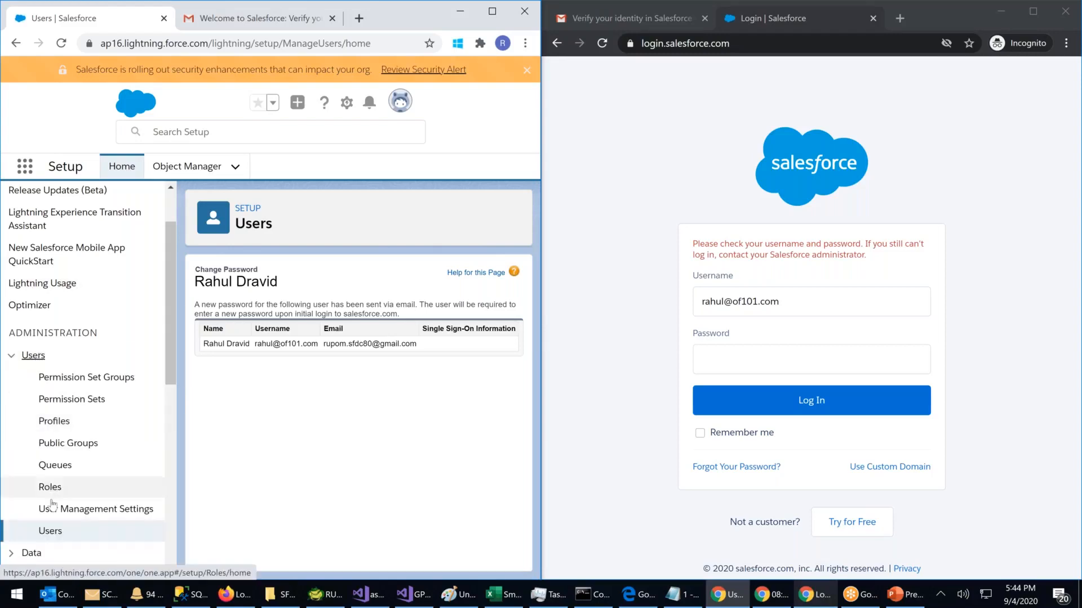
{"action": "left_click", "coordinate": [50, 532]}
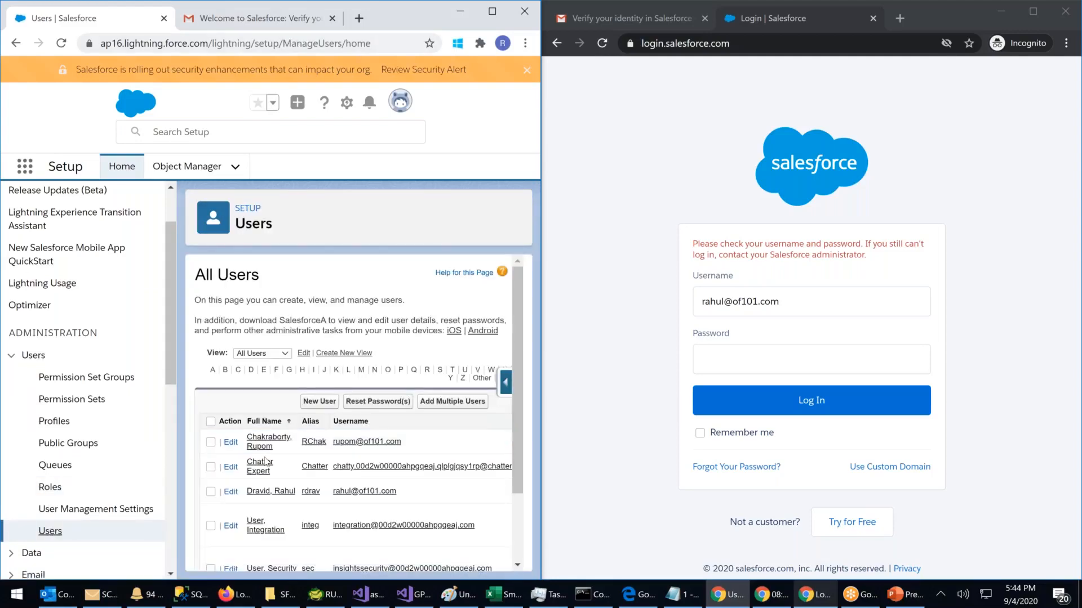
{"action": "scroll", "coordinate": [287, 431], "scroll_direction": "down", "scroll_amount": 1}
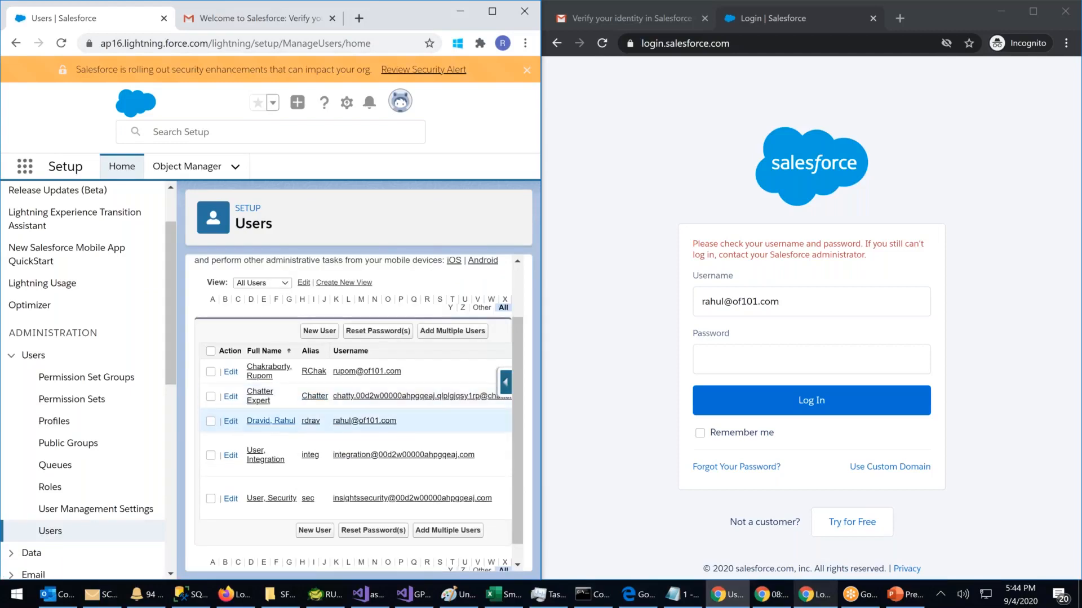
{"action": "left_click", "coordinate": [286, 421]}
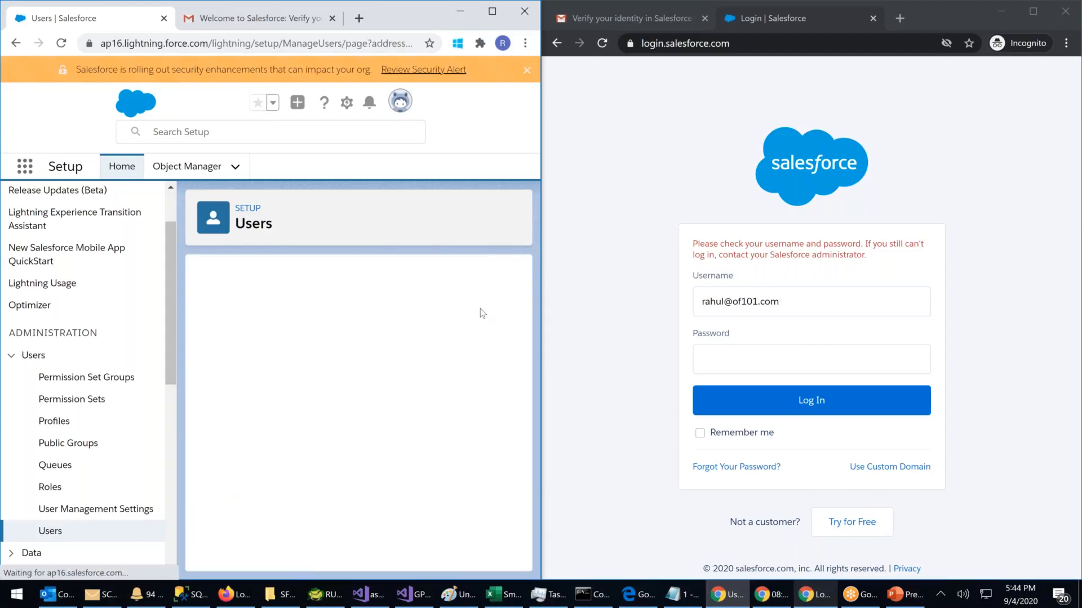
{"action": "scroll", "coordinate": [482, 340], "scroll_direction": "down", "scroll_amount": 2}
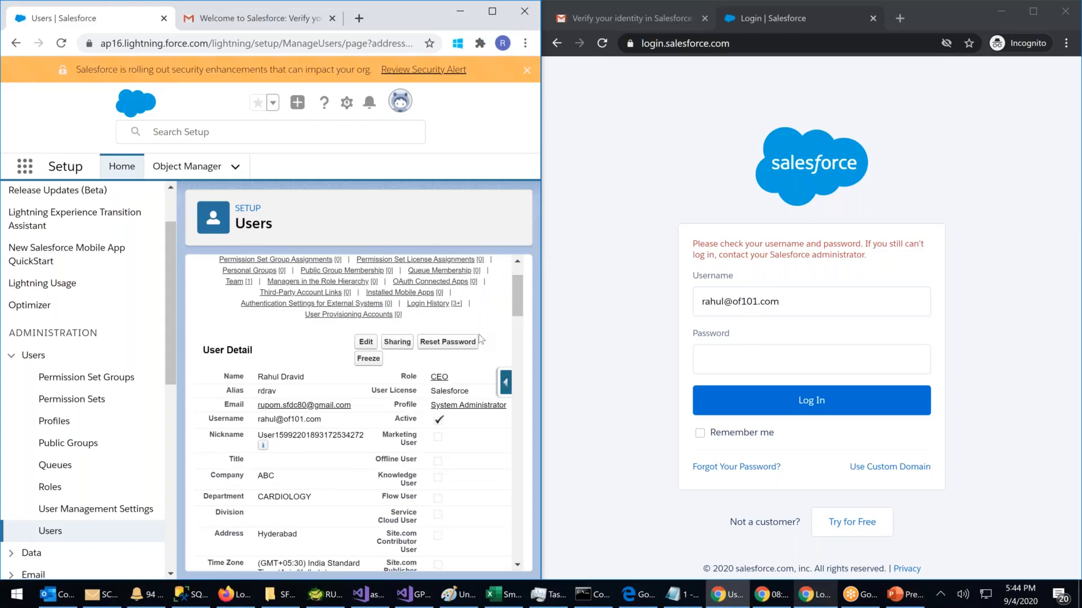
{"action": "scroll", "coordinate": [507, 328], "scroll_direction": "up", "scroll_amount": 1}
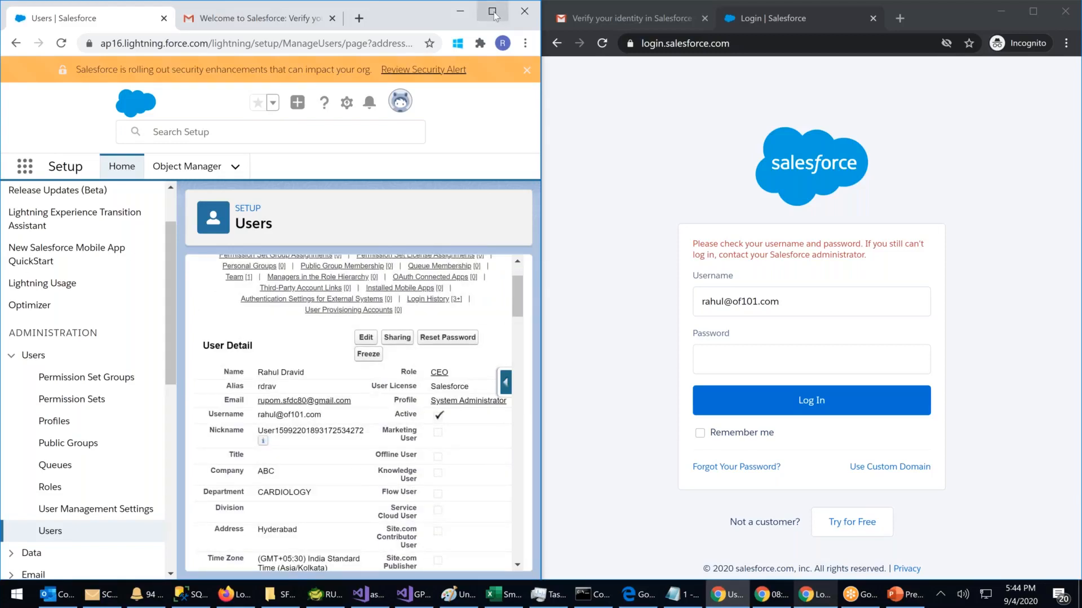
{"action": "left_click", "coordinate": [492, 12]}
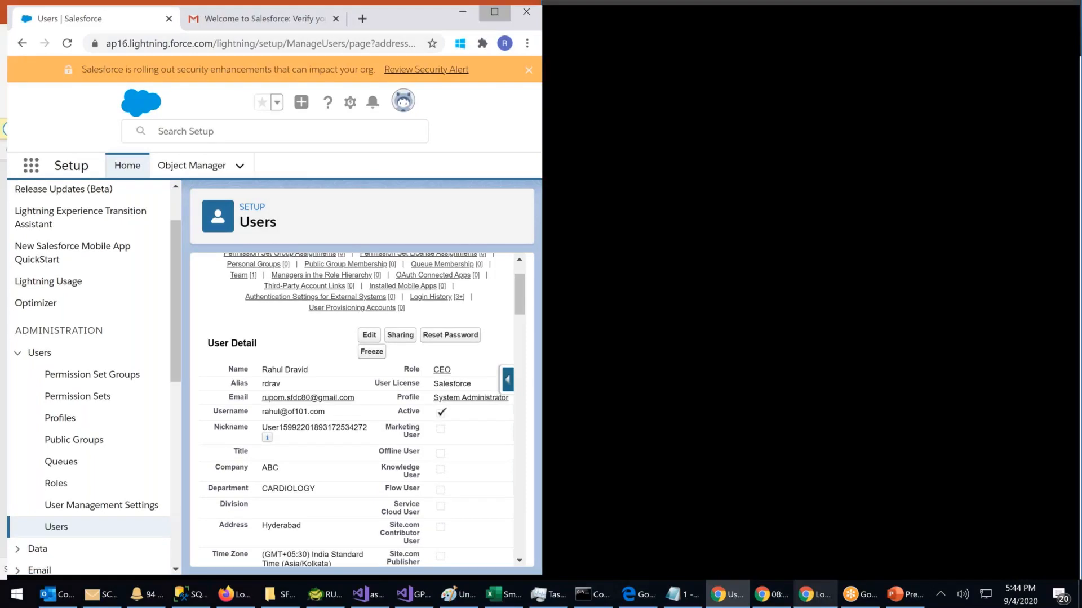
Step: Edit the CEO user's record, change the profile to Read Only, and save
{"action": "scroll", "coordinate": [801, 317], "scroll_direction": "up", "scroll_amount": 1}
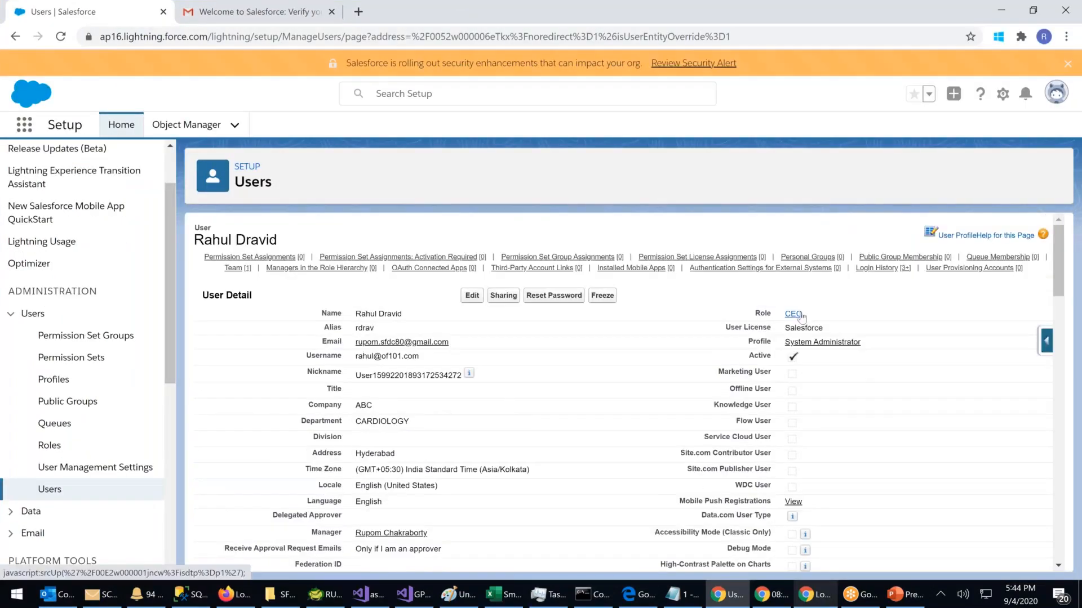
{"action": "left_click", "coordinate": [472, 295]}
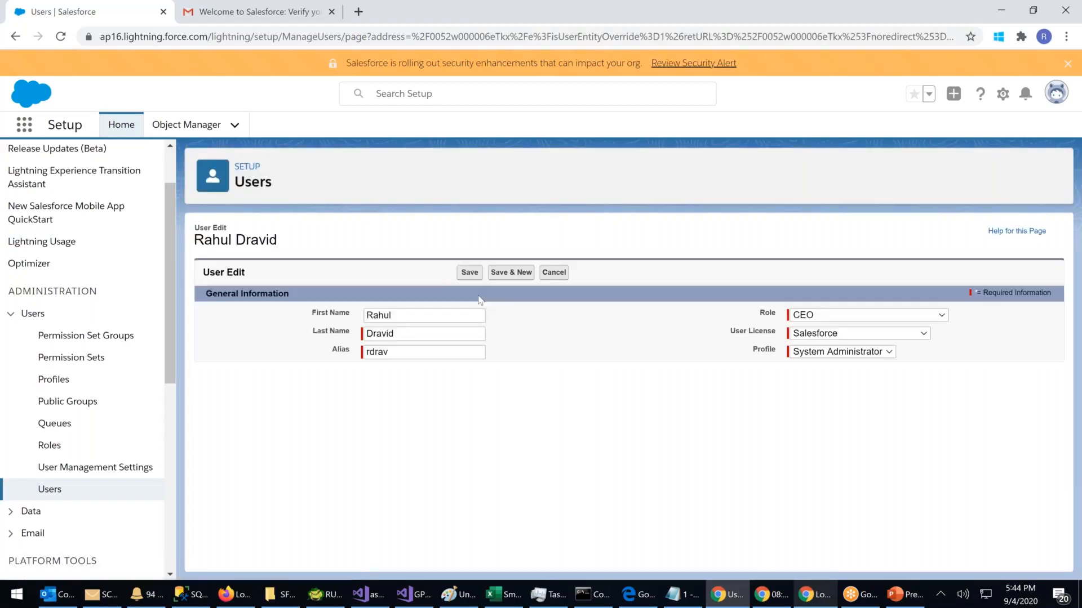
{"action": "left_click", "coordinate": [845, 355]}
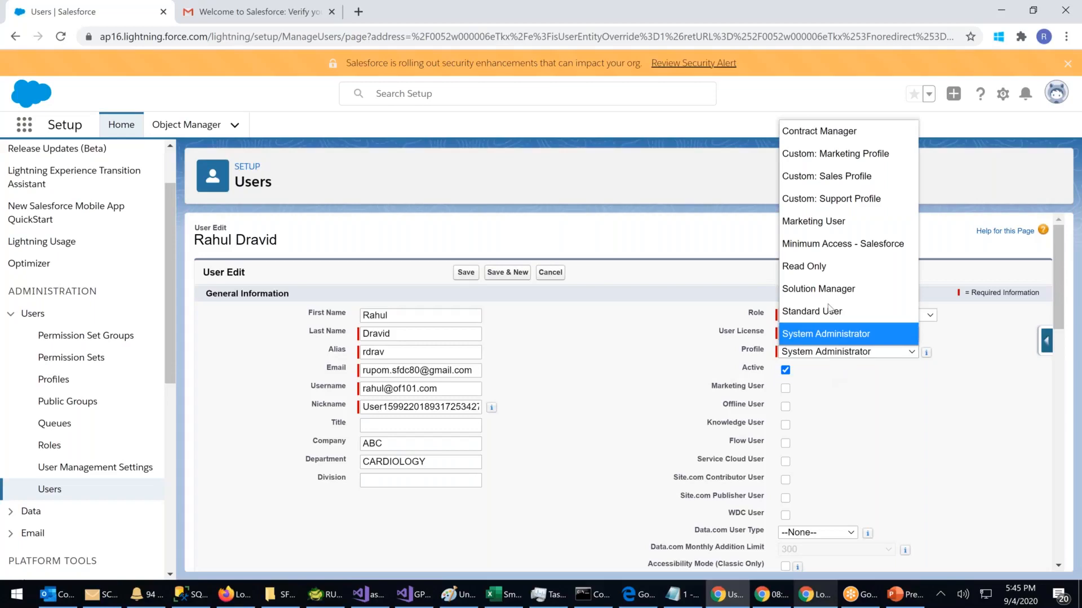
{"action": "left_click", "coordinate": [797, 268]}
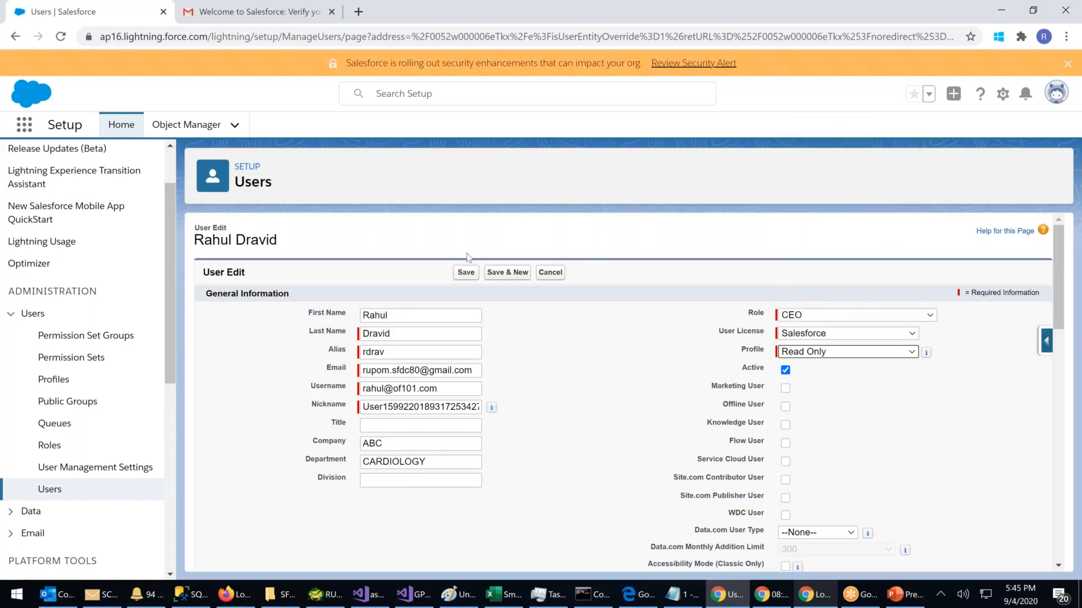
{"action": "left_click", "coordinate": [457, 269]}
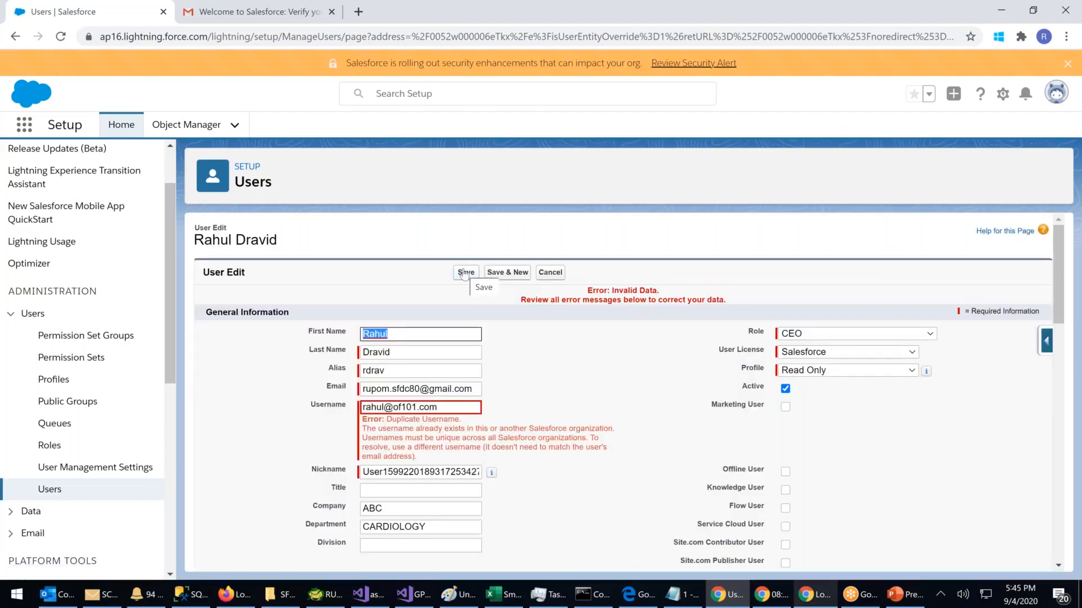
Step: Inspect the duplicate-username error, then abandon the edit and return to the All Users list
{"action": "left_click", "coordinate": [606, 361]}
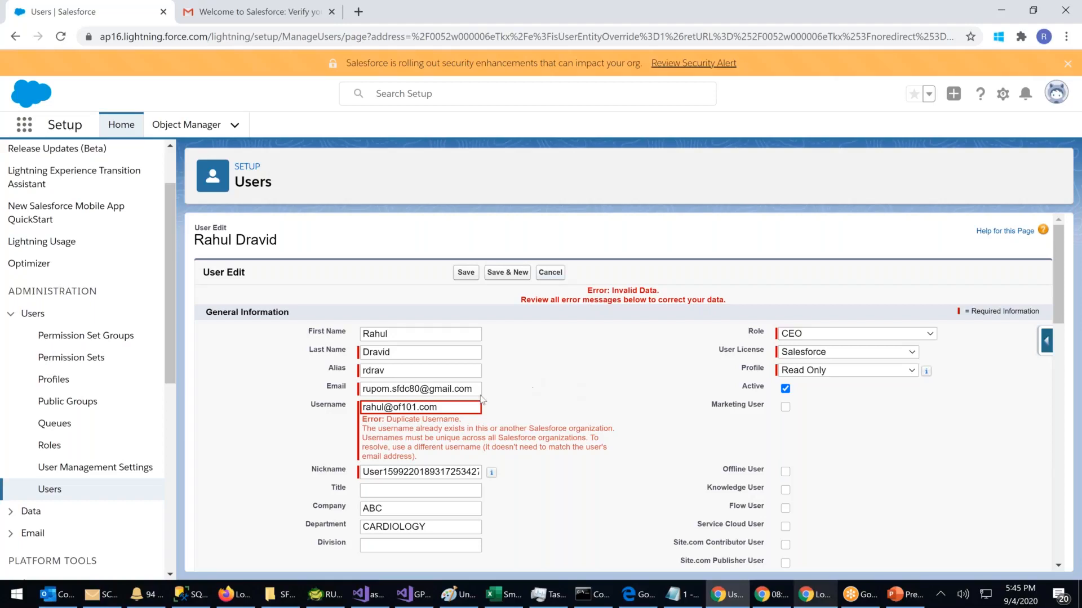
{"action": "left_click", "coordinate": [396, 407]}
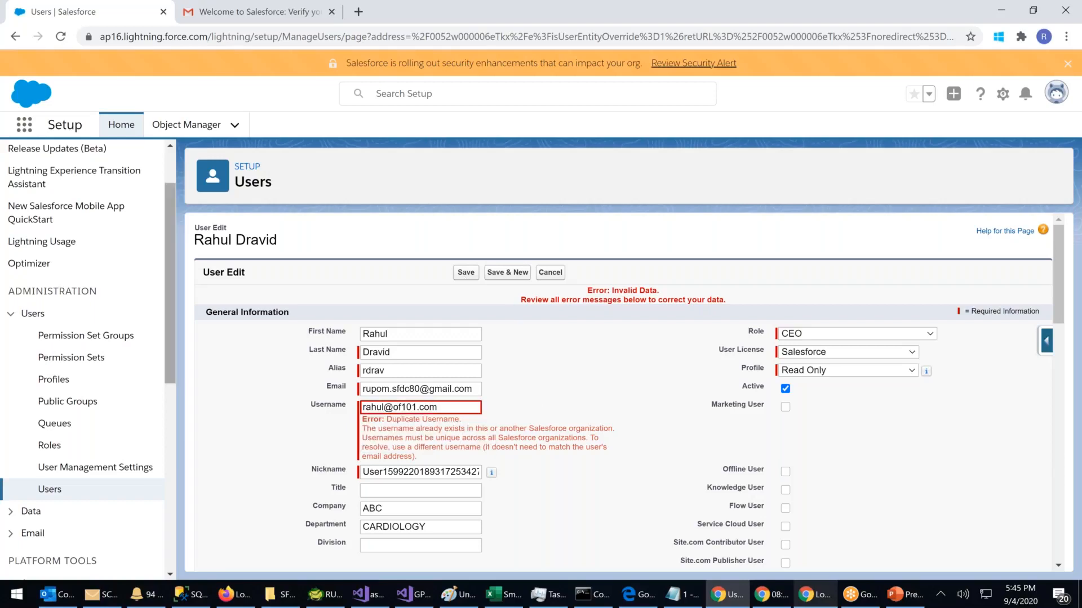
{"action": "left_click", "coordinate": [63, 489]}
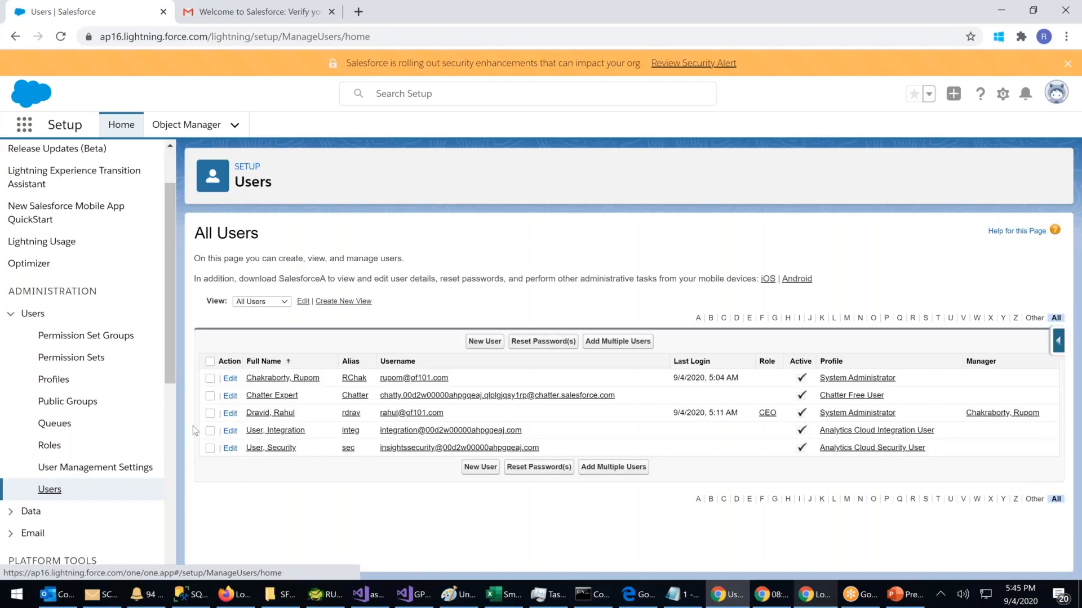
{"action": "left_click", "coordinate": [270, 413]}
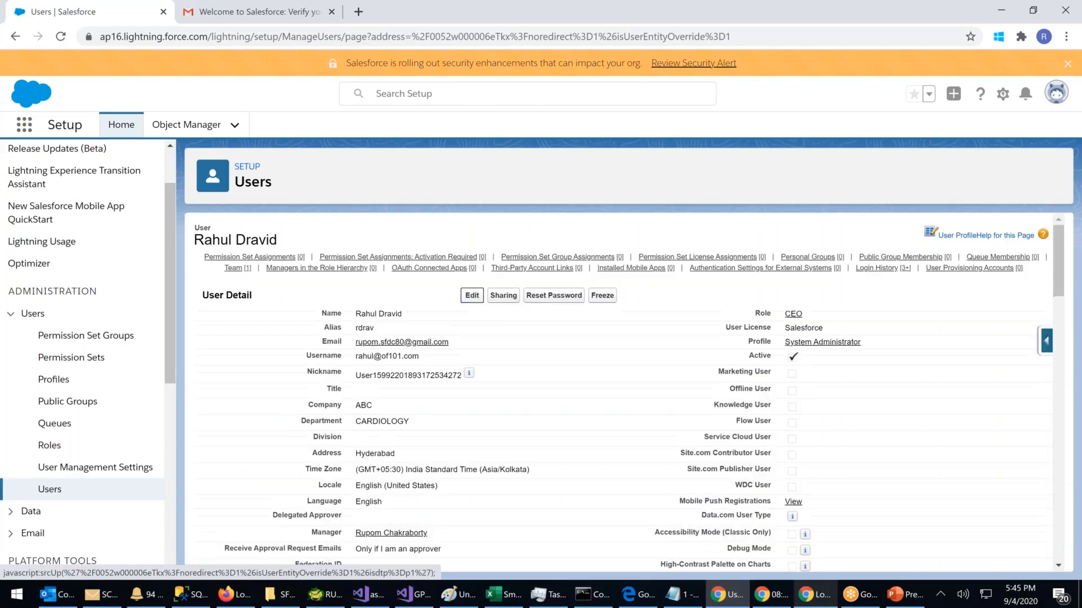
{"action": "left_click", "coordinate": [472, 295]}
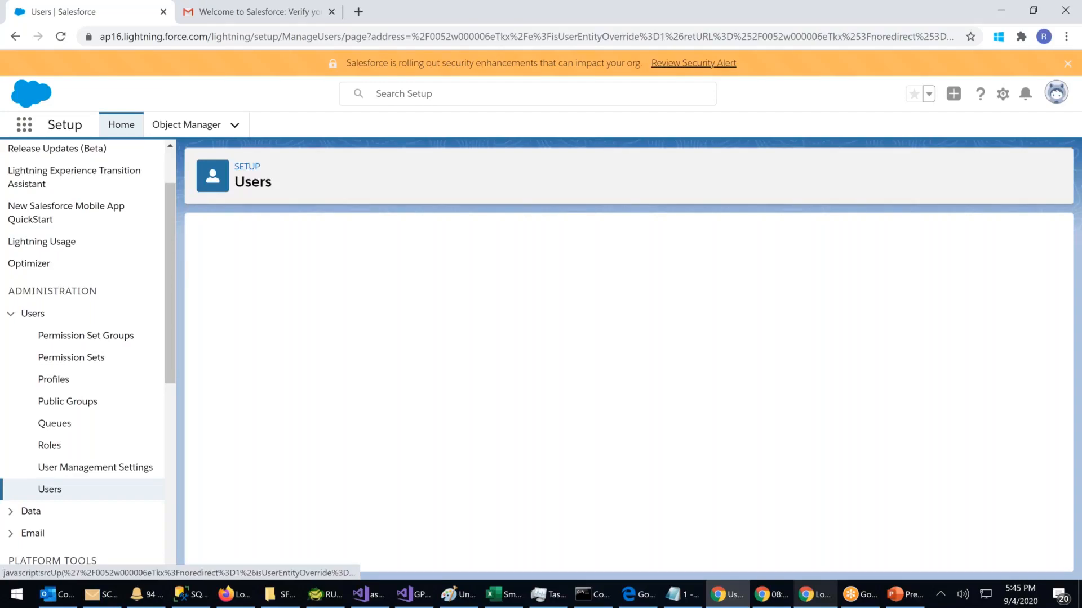
{"action": "left_click", "coordinate": [467, 272]}
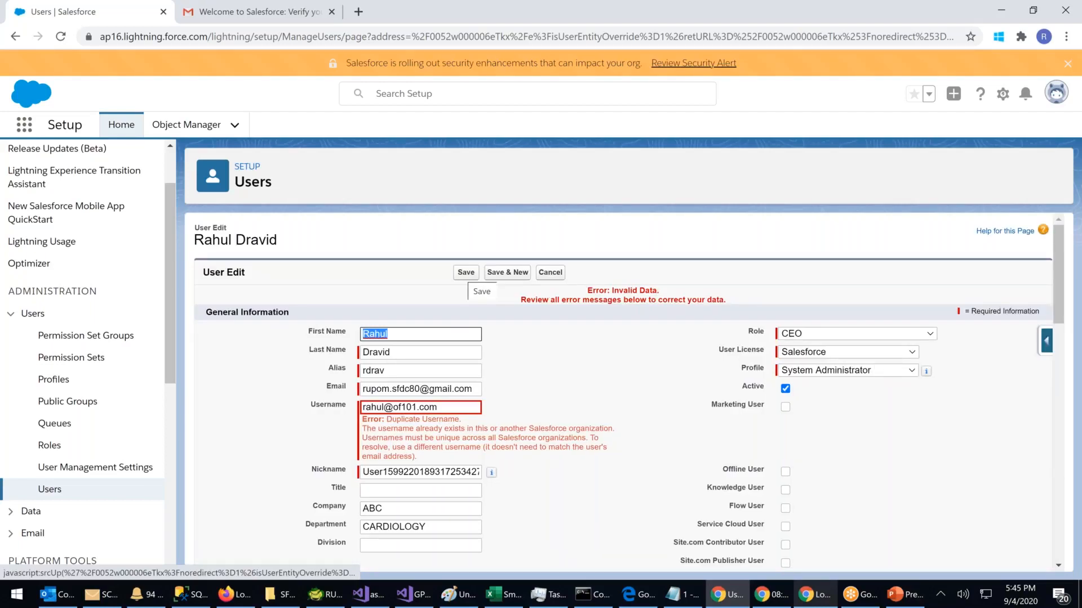
{"action": "left_click", "coordinate": [453, 407]}
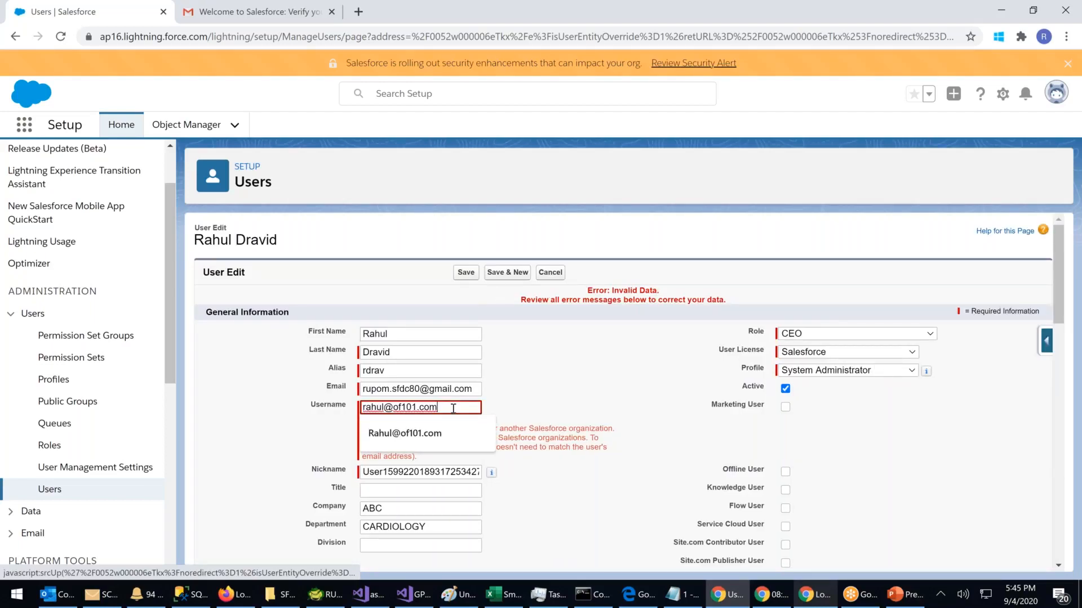
{"action": "left_click", "coordinate": [550, 272]}
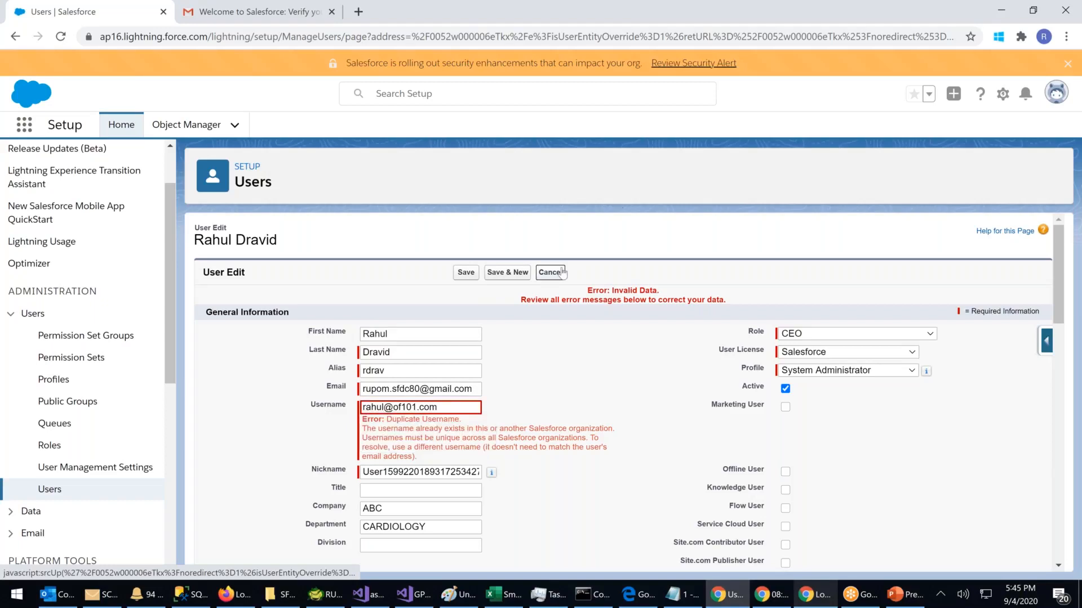
{"action": "left_click", "coordinate": [48, 490]}
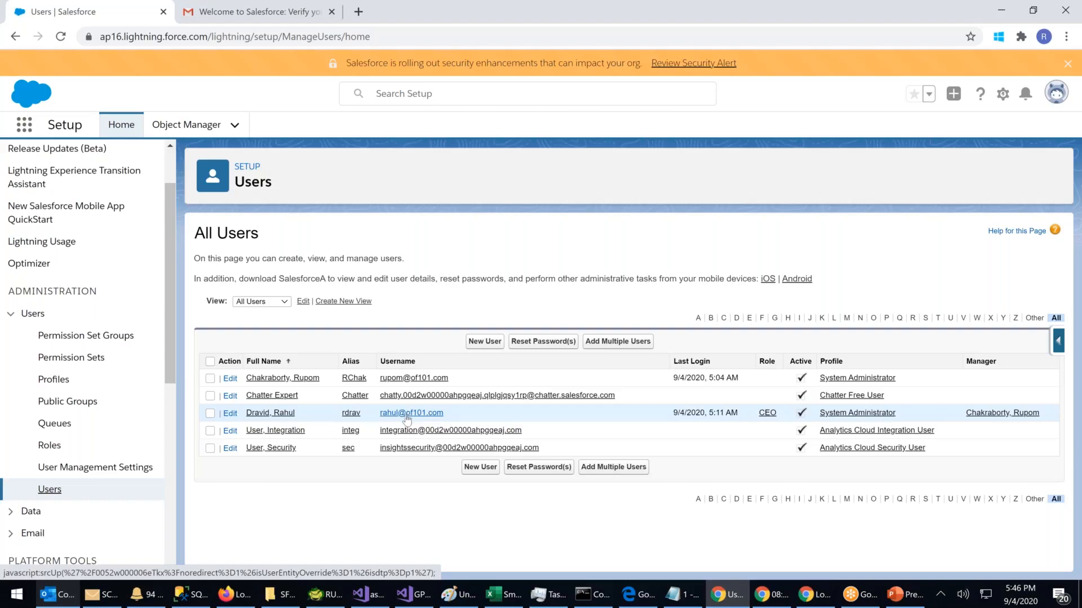
Step: Open the CEO user's record, edit it, and try saving again
{"action": "left_click", "coordinate": [406, 414]}
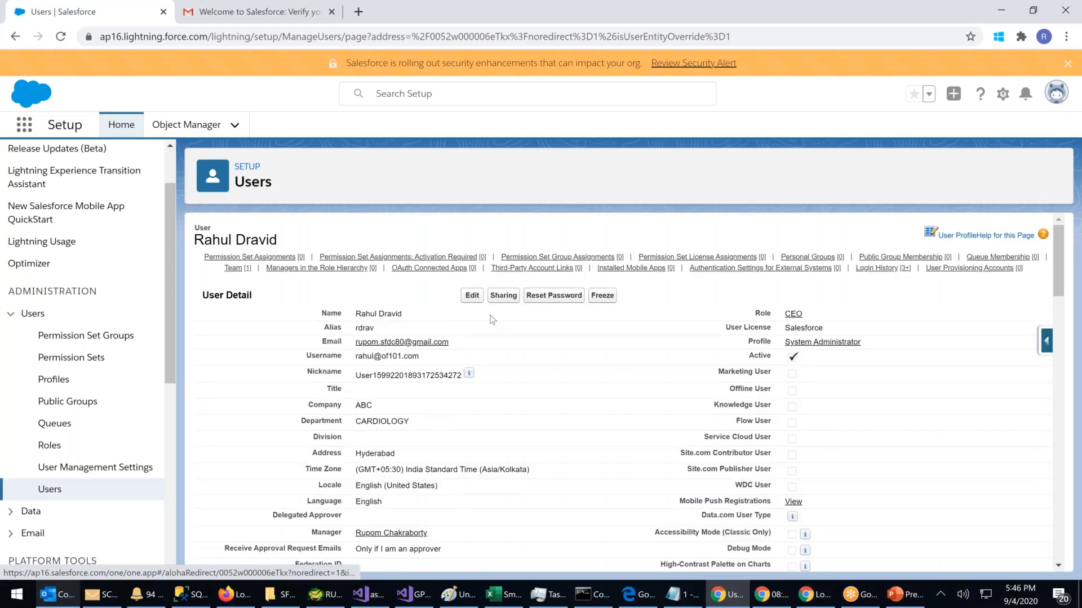
{"action": "left_click", "coordinate": [472, 296]}
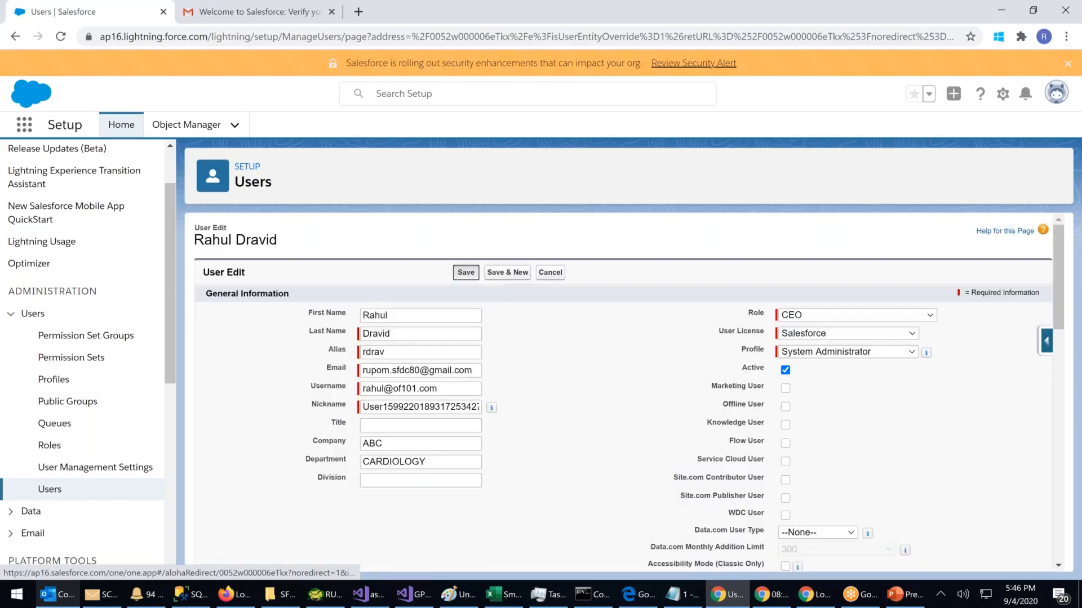
{"action": "left_click", "coordinate": [466, 276]}
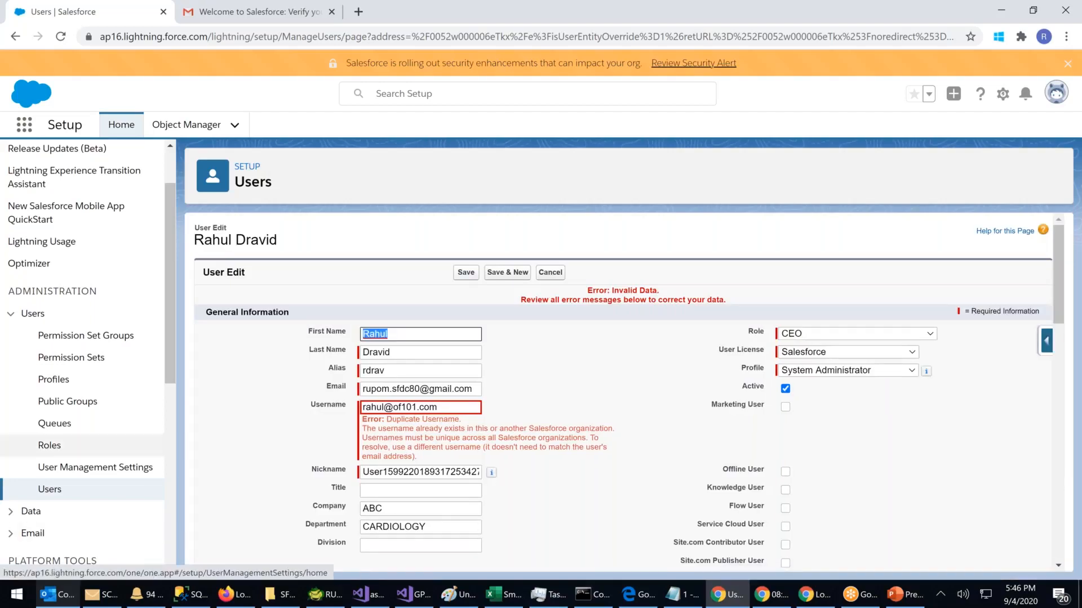
Step: Go to Users, start and abandon a new user, then reopen the CEO user's detail record
{"action": "left_click", "coordinate": [49, 491]}
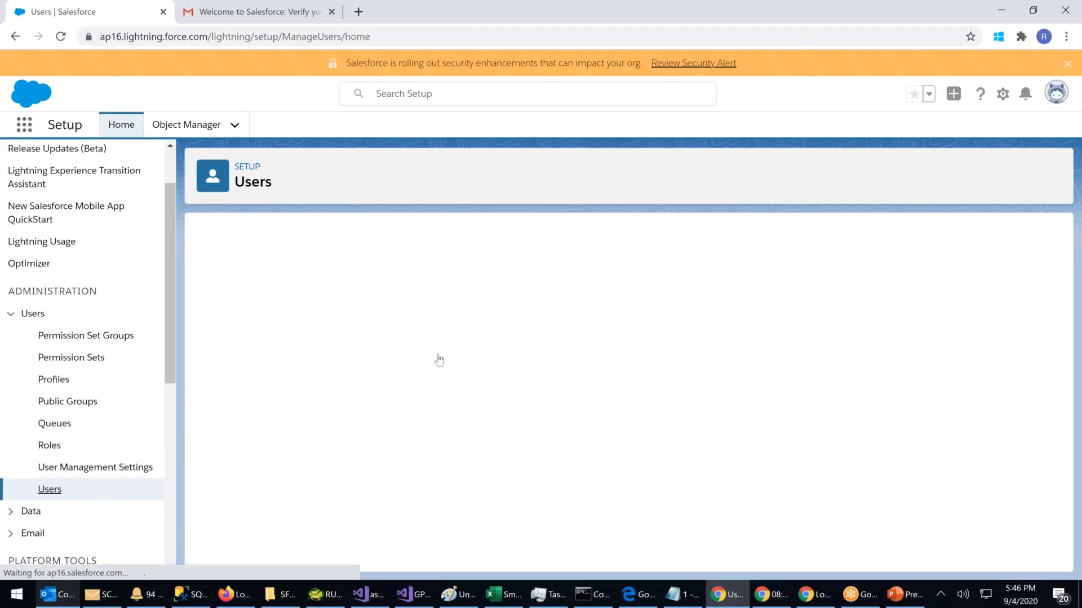
{"action": "left_click", "coordinate": [484, 341]}
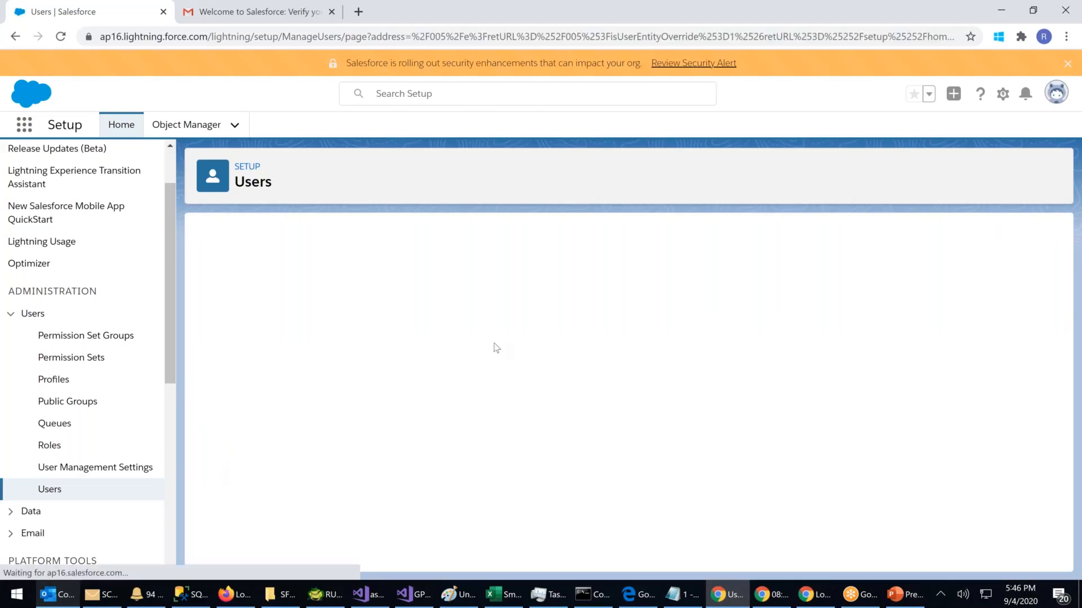
{"action": "left_click", "coordinate": [50, 489]}
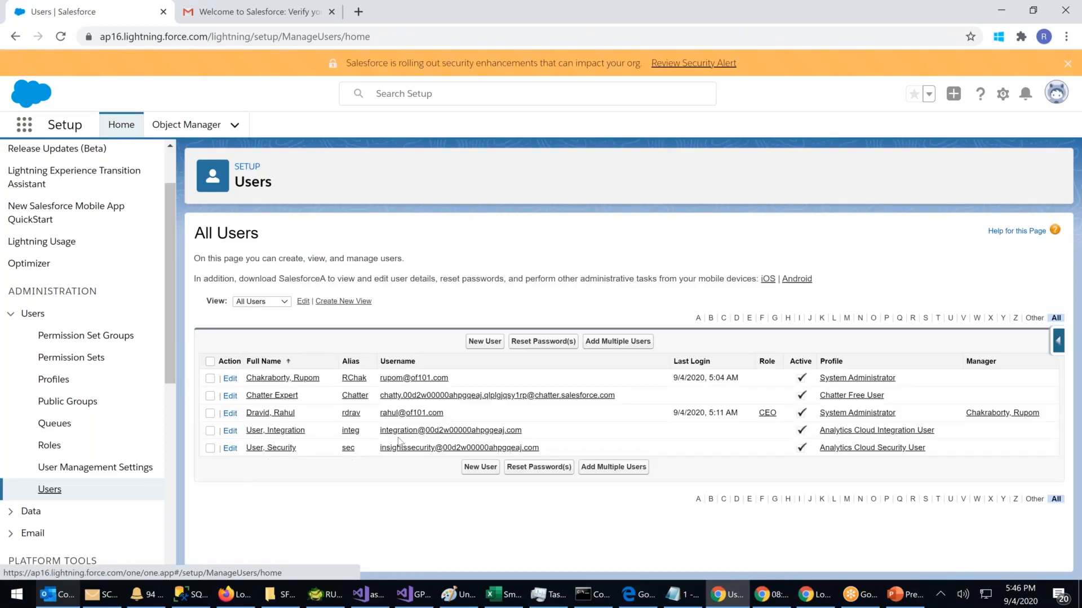
{"action": "left_click", "coordinate": [409, 415]}
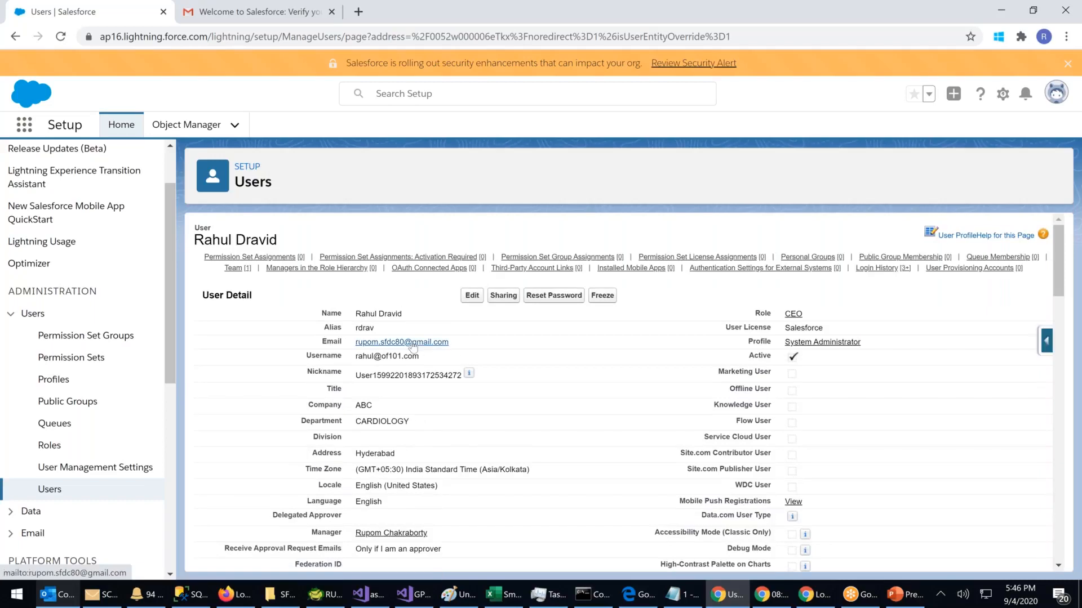
Step: Select the full Username value on the CEO user's detail record
{"action": "left_click_drag", "start_coordinate": [420, 358], "coordinate": [351, 367]}
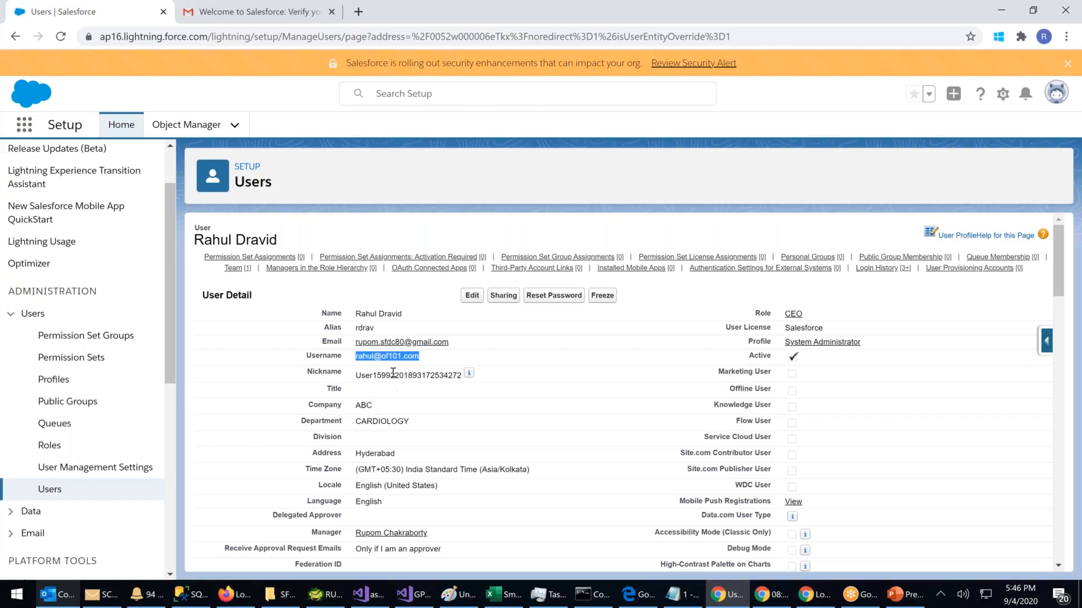
{"action": "left_click", "coordinate": [434, 361]}
{"action": "left_click_drag", "start_coordinate": [434, 361], "coordinate": [356, 359]}
{"action": "left_click", "coordinate": [358, 361]}
{"action": "left_click_drag", "start_coordinate": [356, 360], "coordinate": [431, 357]}
{"action": "left_click", "coordinate": [424, 360]}
{"action": "left_click_drag", "start_coordinate": [425, 359], "coordinate": [355, 358]}
Step: Return to the Users list via the sidebar and reload the page from the address bar
{"action": "left_click", "coordinate": [59, 494]}
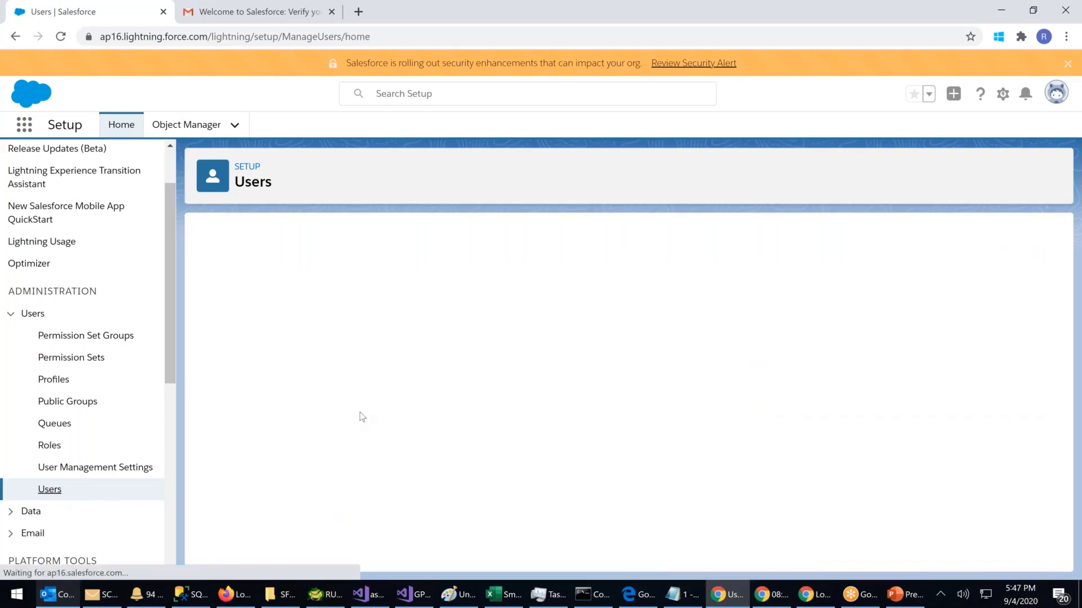
{"action": "left_click", "coordinate": [219, 38]}
{"action": "key", "text": "Return"}
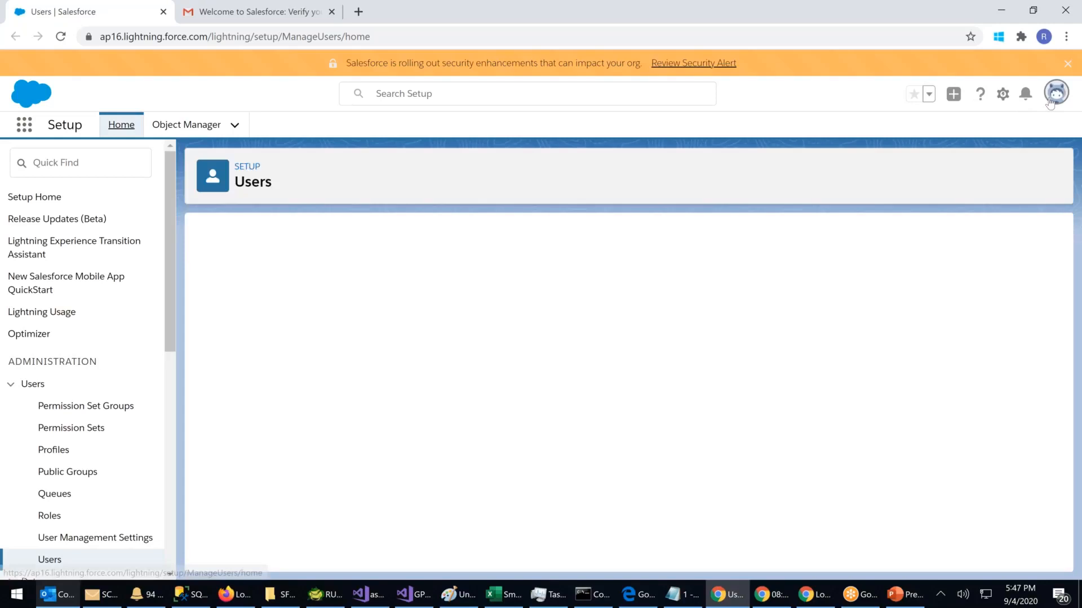
Step: Log out of the admin session and close the failed login tab in the private window
{"action": "left_click", "coordinate": [1050, 102]}
{"action": "left_click", "coordinate": [1036, 132]}
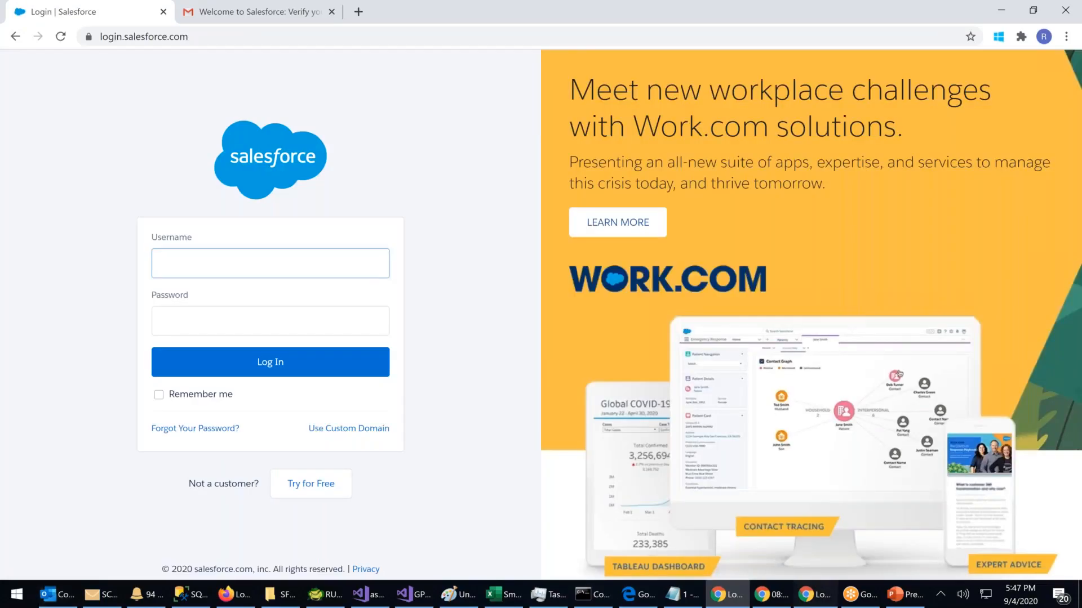
{"action": "left_click", "coordinate": [815, 594]}
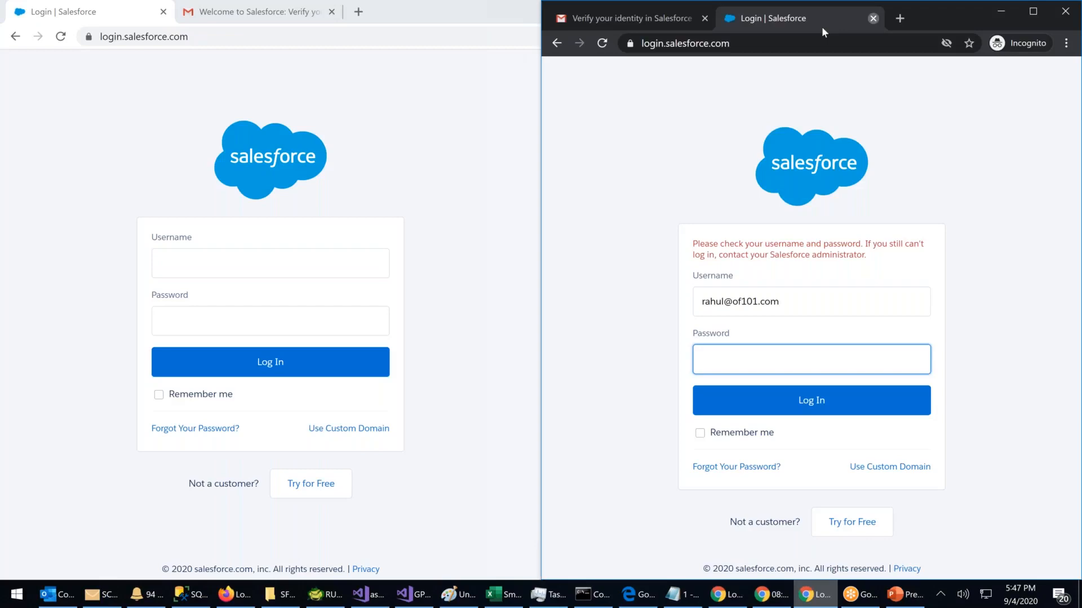
{"action": "left_click", "coordinate": [872, 18]}
Step: Close the private window and the Gmail verification tab, then focus the login page's Username field
{"action": "left_click", "coordinate": [1064, 11]}
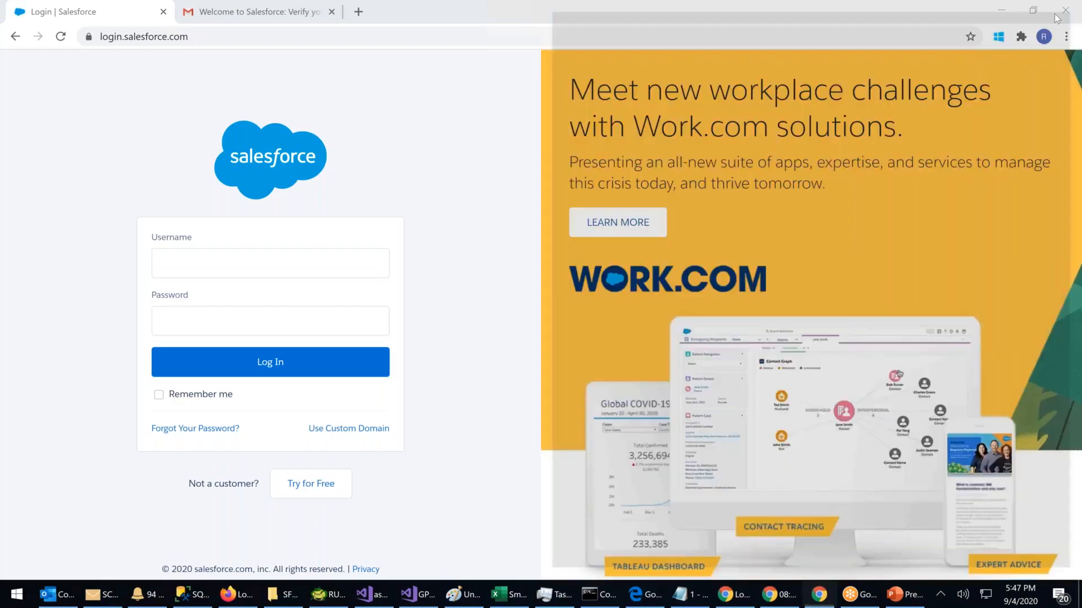
{"action": "left_click", "coordinate": [331, 11]}
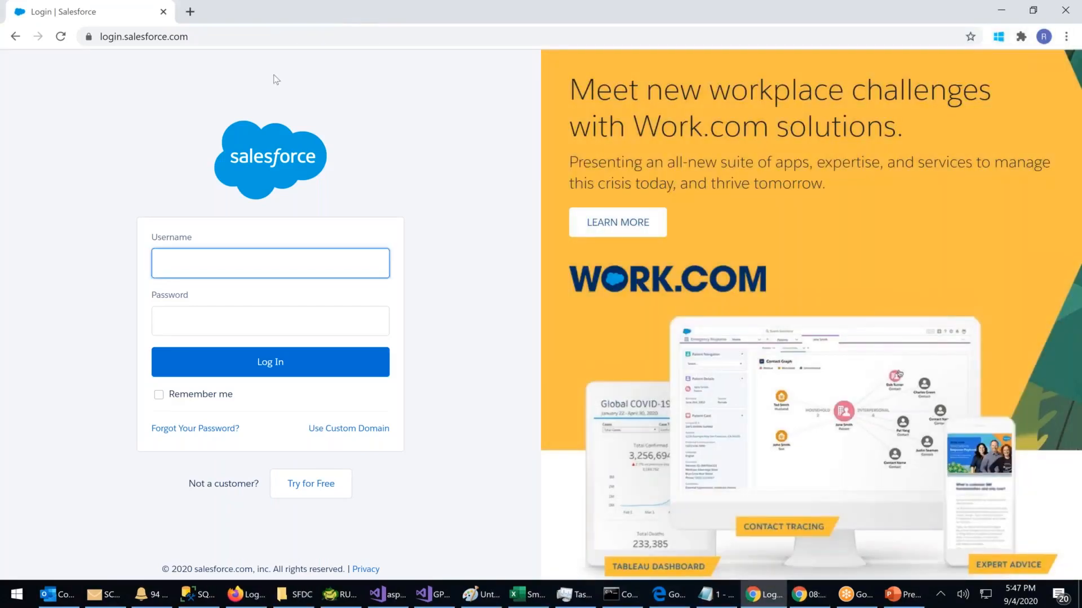
{"action": "left_click", "coordinate": [213, 249]}
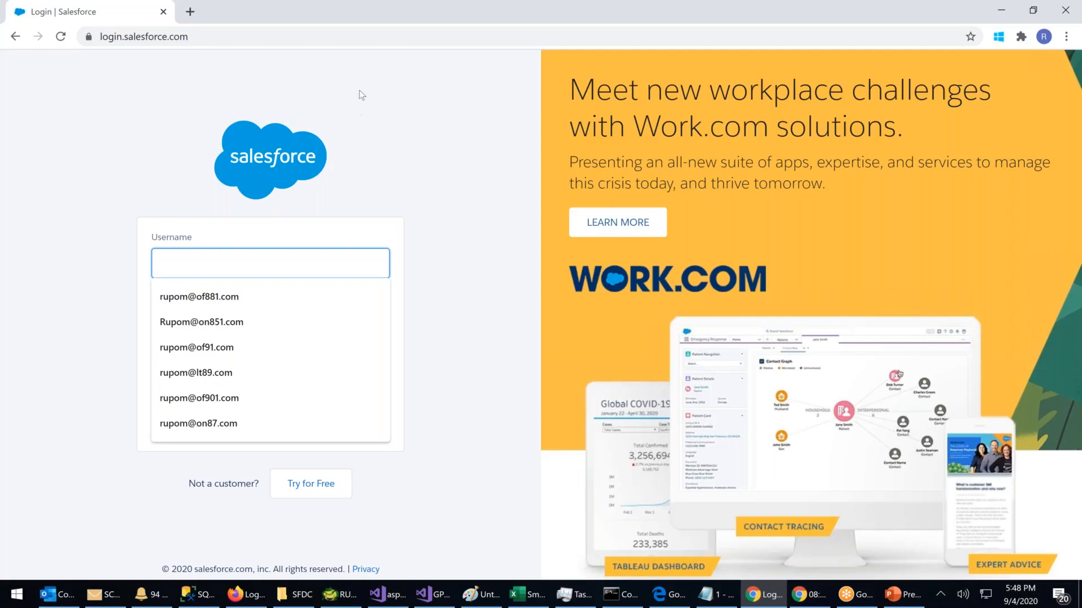
Step: Sign in to Salesforce with the reset user's username and new password; the credentials are rejected
{"action": "left_click", "coordinate": [212, 84]}
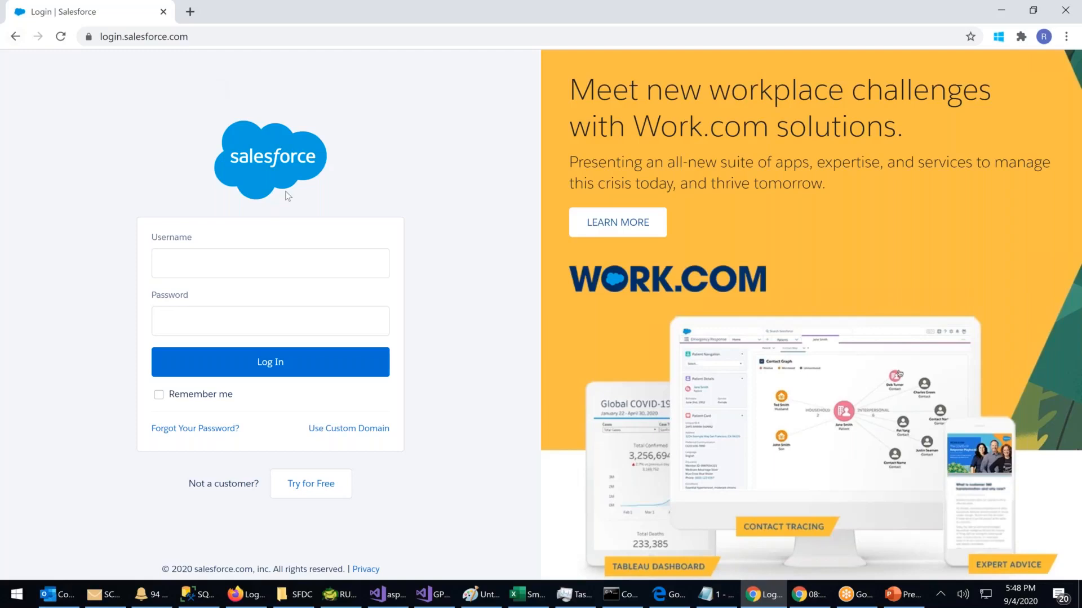
{"action": "left_click", "coordinate": [197, 271]}
{"action": "type", "text": "r"}
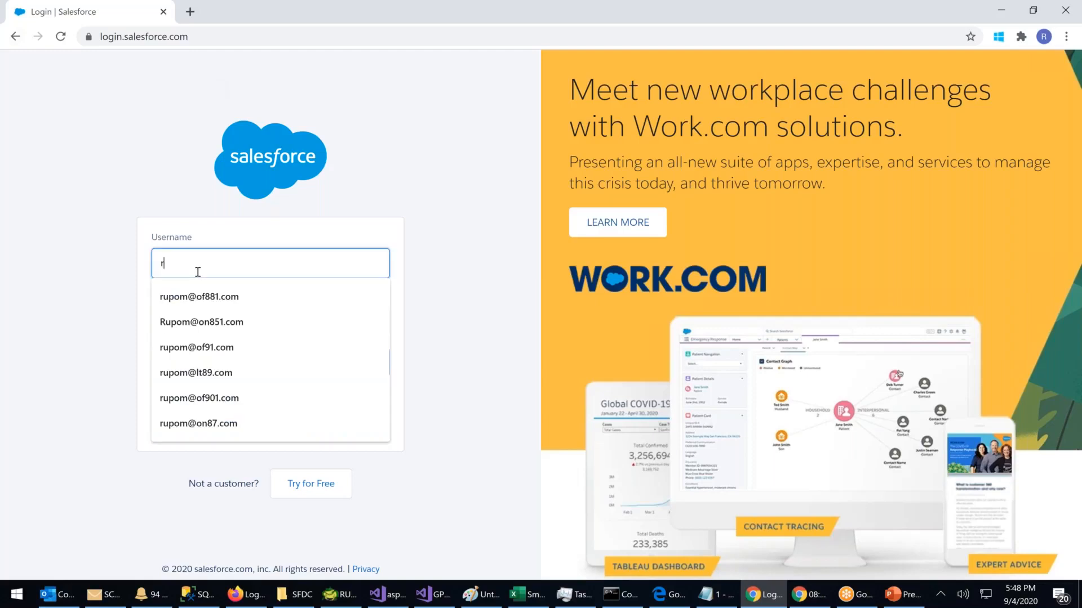
{"action": "type", "text": "upo"}
{"action": "key", "text": "BackSpace"}
{"action": "key", "text": "BackSpace"}
{"action": "key", "text": "BackSpace"}
{"action": "key", "text": "BackSpace"}
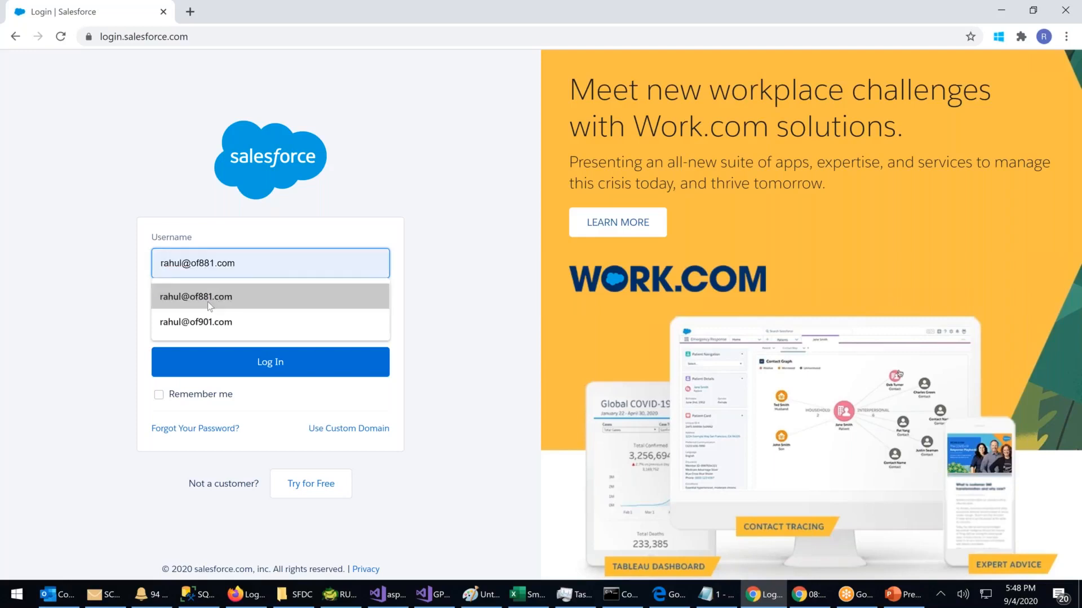
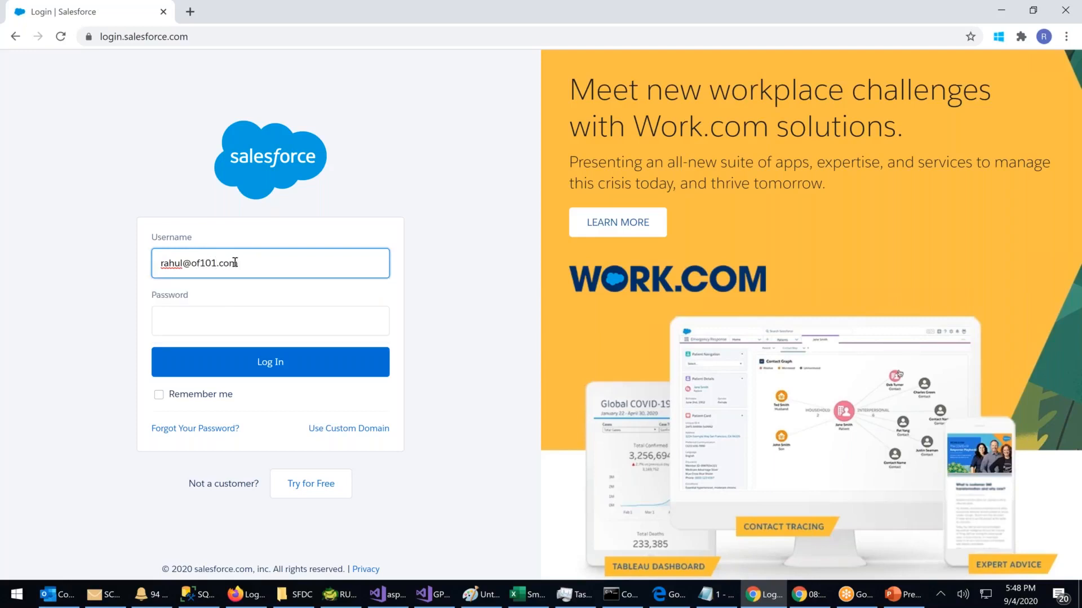
{"action": "key", "text": "Tab"}
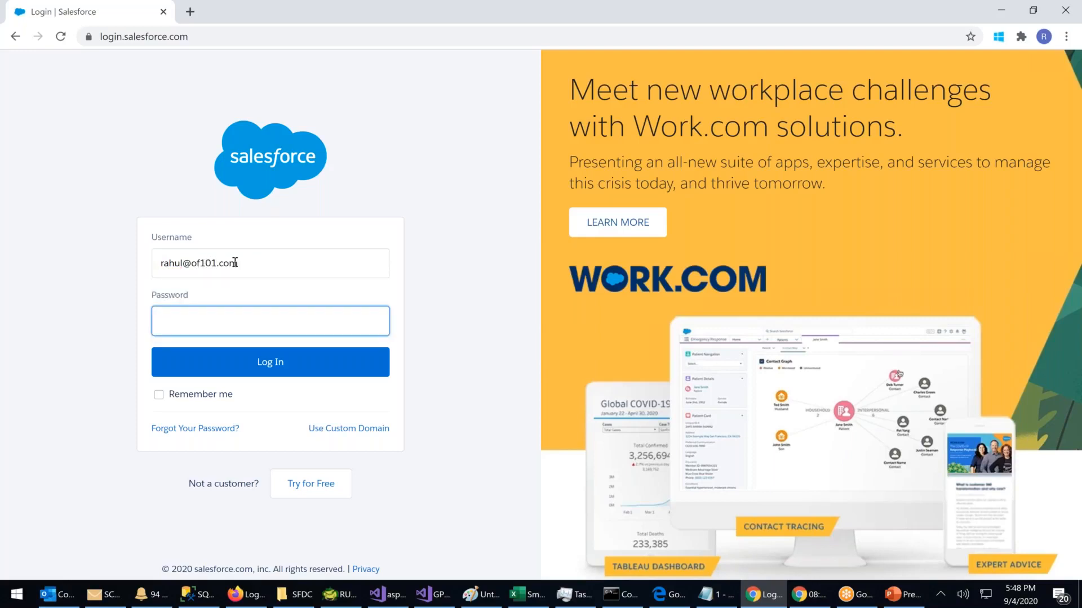
{"action": "type", "text": "*****"}
{"action": "key", "text": "BackSpace"}
{"action": "key", "text": "BackSpace"}
{"action": "key", "text": "BackSpace"}
{"action": "type", "text": "***********"}
{"action": "key", "text": "Return"}
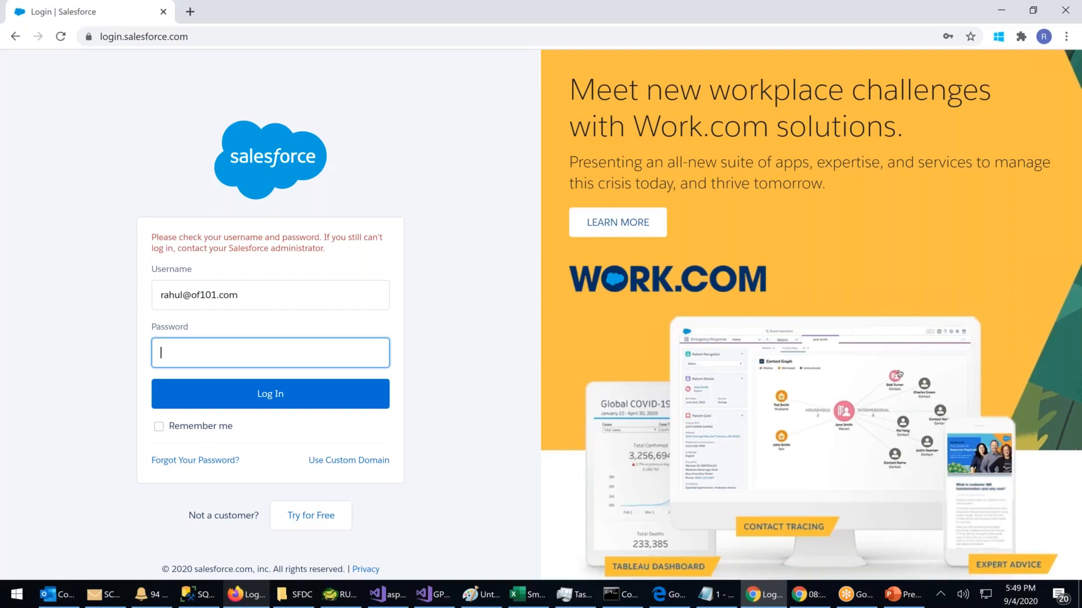
Step: Check the Chrome profile, then start replacing the rejected username with the admin's username
{"action": "left_click", "coordinate": [1046, 42]}
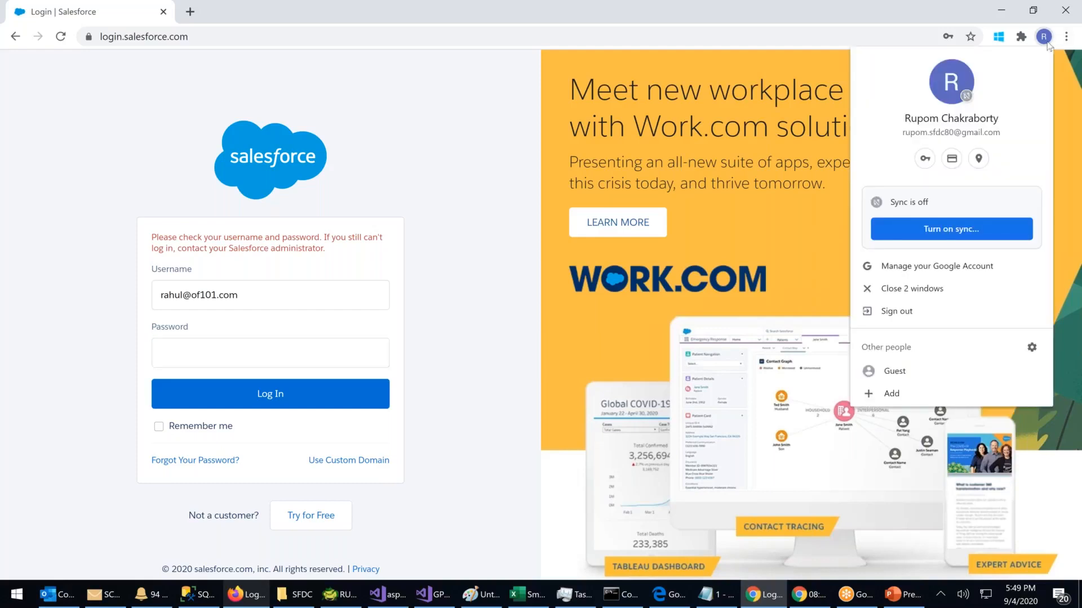
{"action": "left_click", "coordinate": [458, 122]}
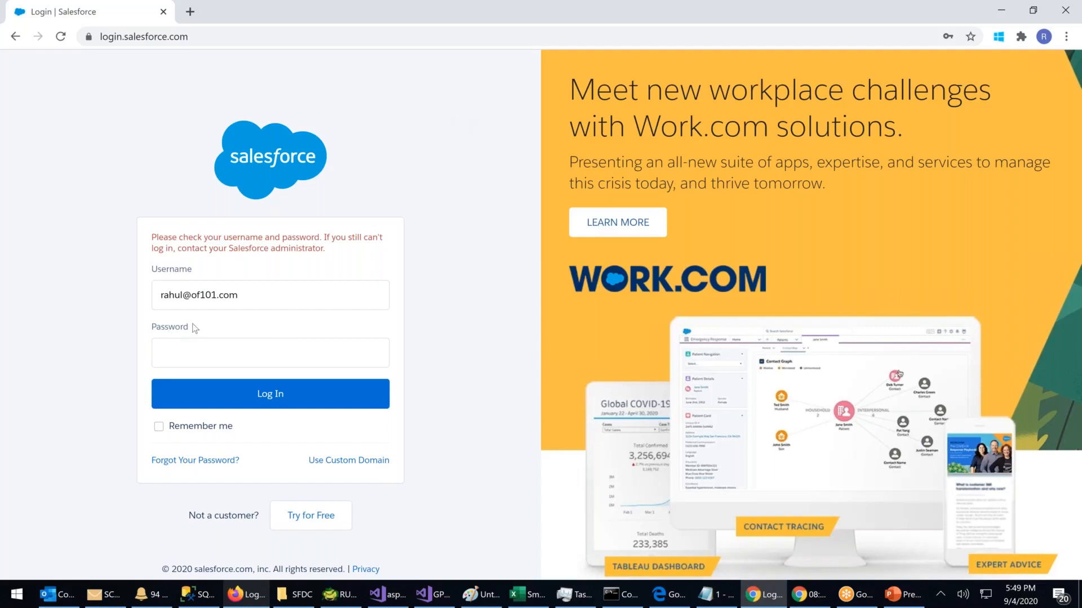
{"action": "left_click", "coordinate": [189, 355]}
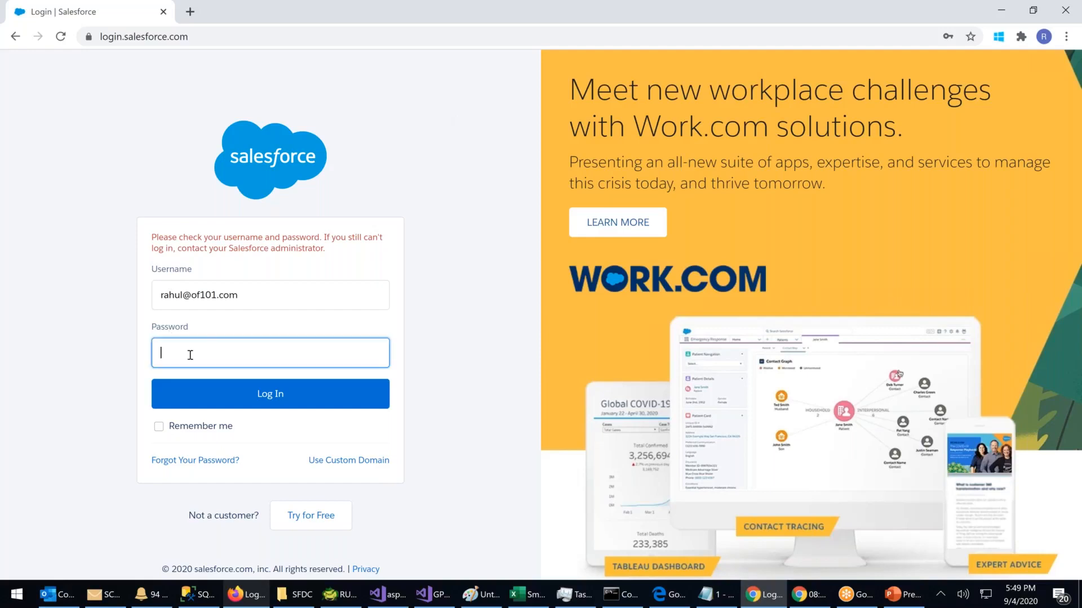
{"action": "triple_click", "coordinate": [280, 293]}
{"action": "type", "text": "Rupo"}
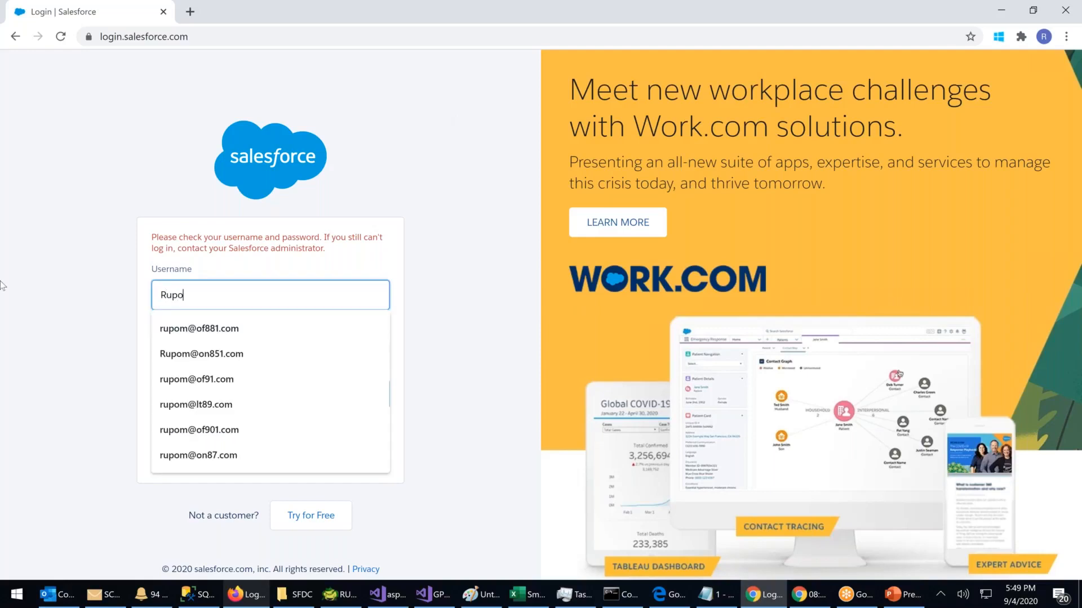
{"action": "type", "text": "m@of"}
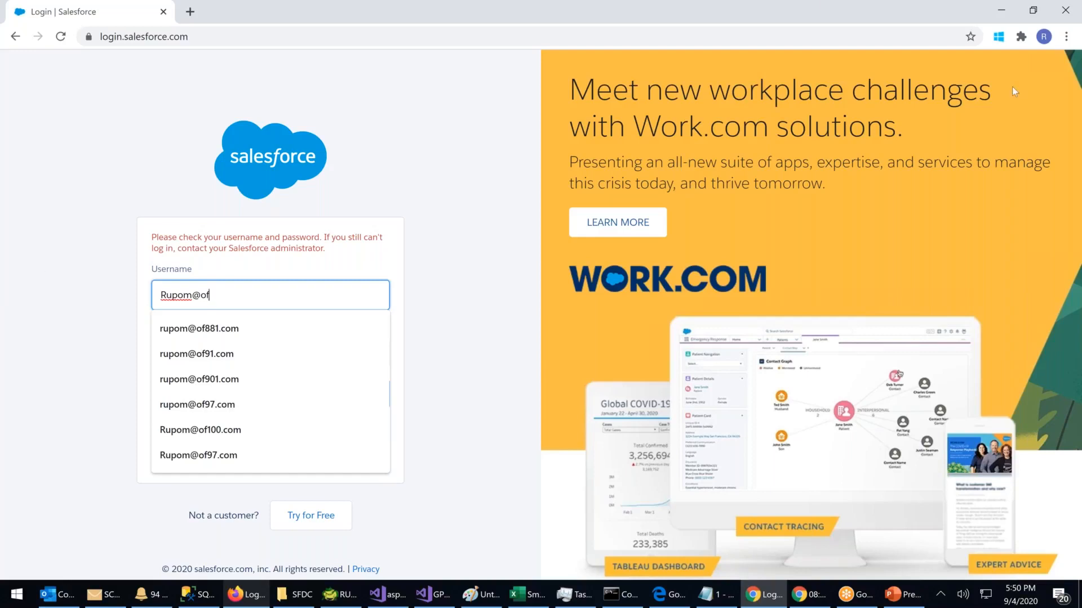
Step: Clear Chrome's browsing data from the History page with the time range set to All time
{"action": "left_click", "coordinate": [1066, 37]}
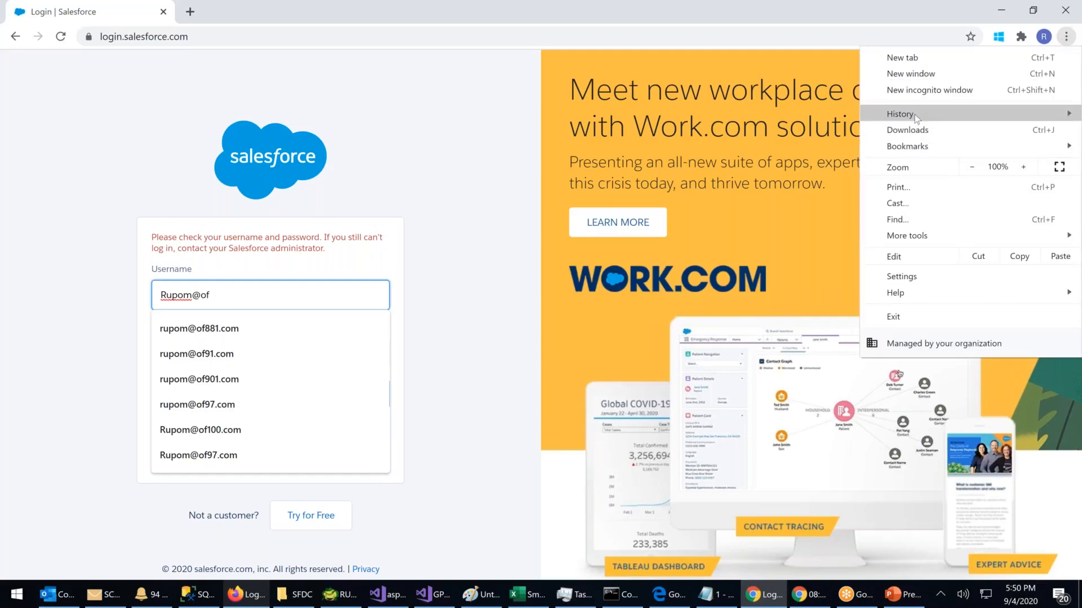
{"action": "mouse_move", "coordinate": [915, 114]}
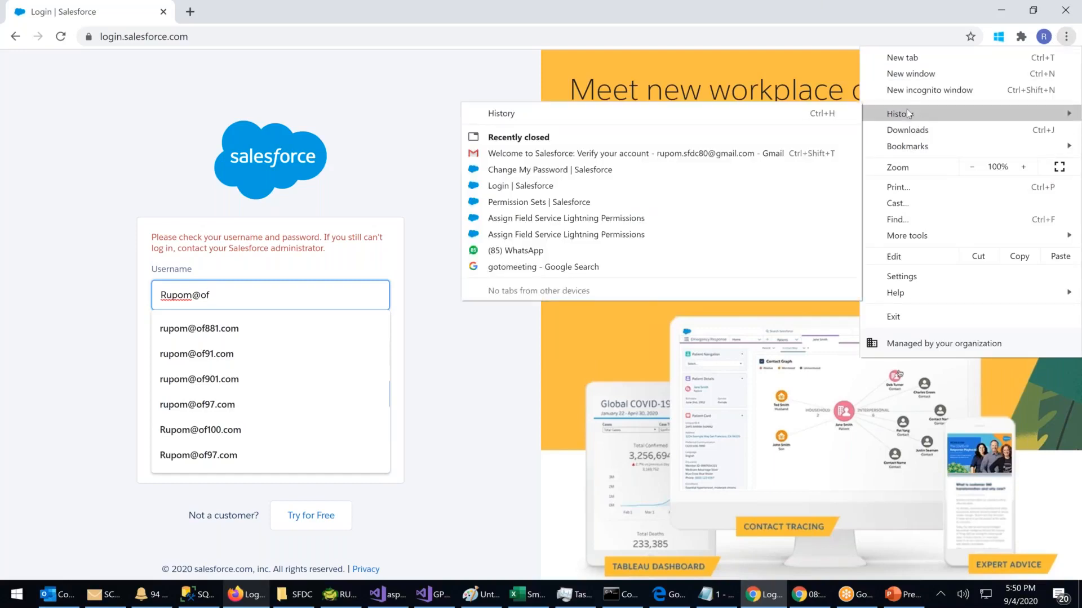
{"action": "left_click", "coordinate": [525, 115]}
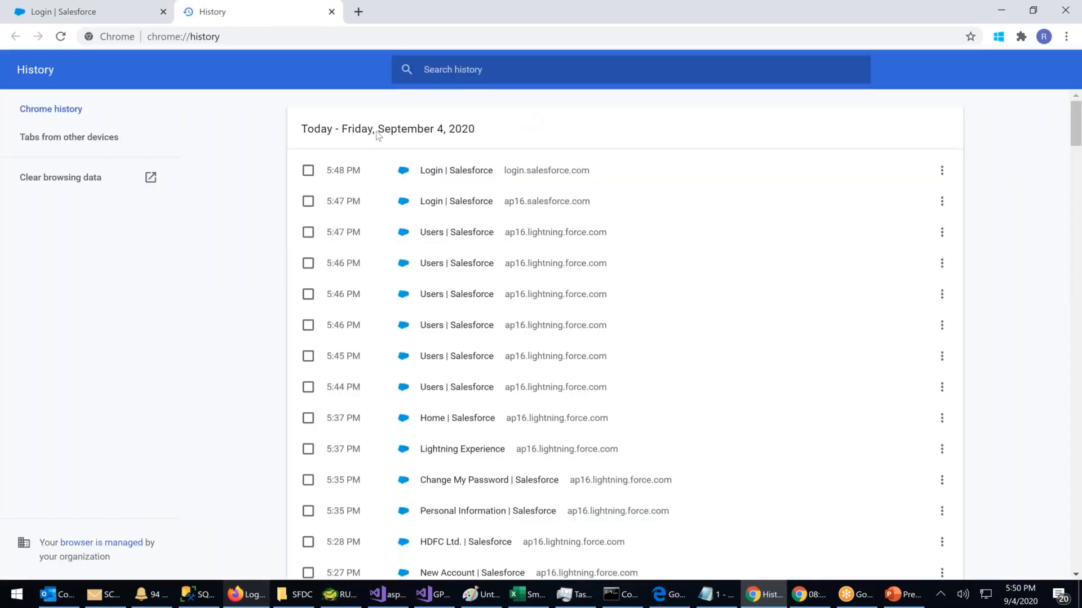
{"action": "left_click", "coordinate": [76, 182]}
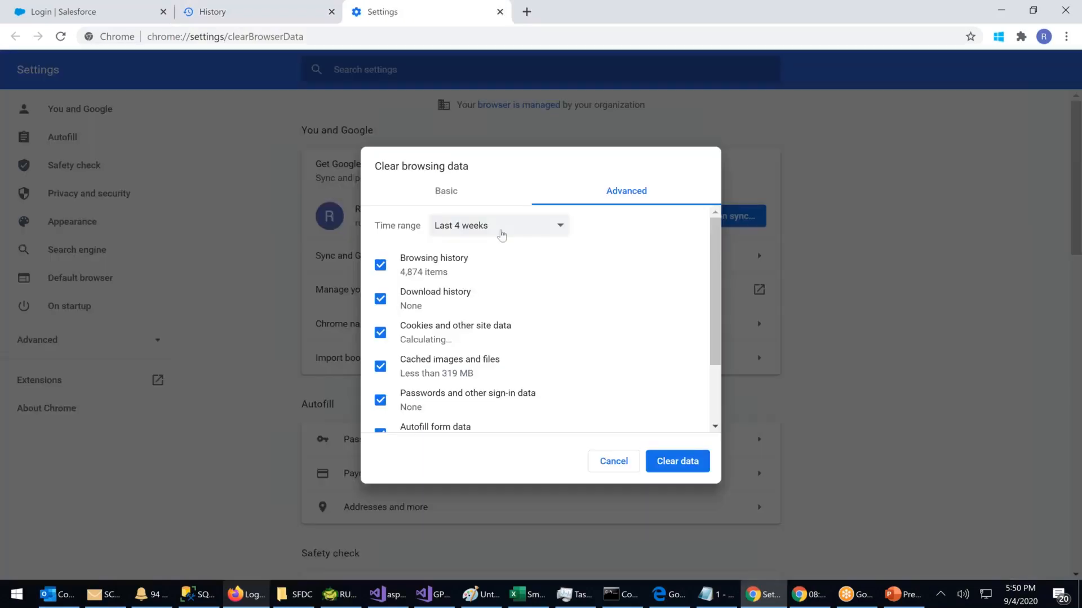
{"action": "left_click", "coordinate": [500, 230]}
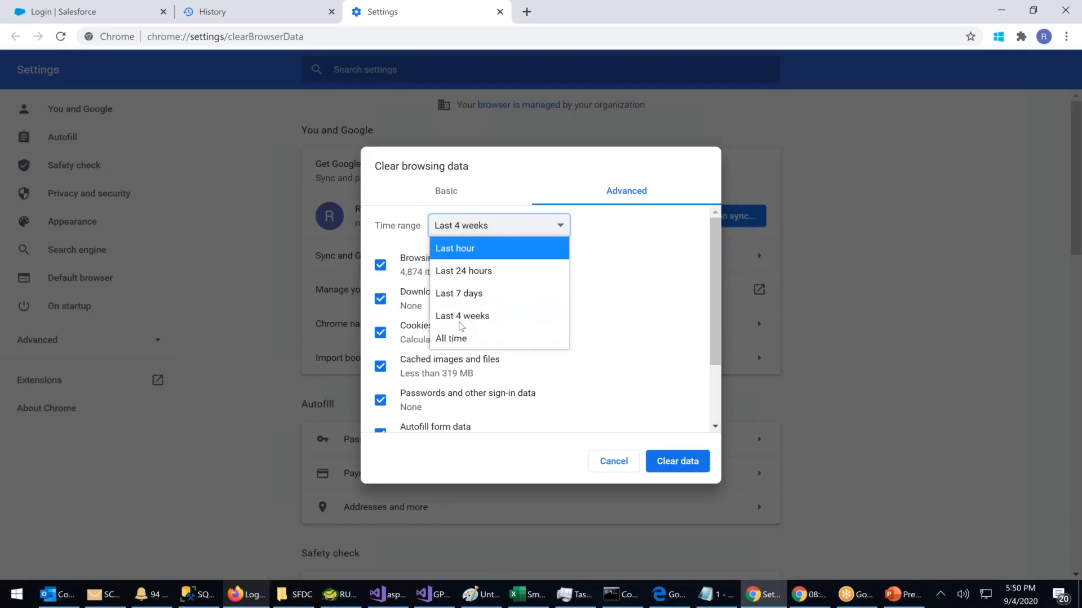
{"action": "left_click", "coordinate": [459, 338]}
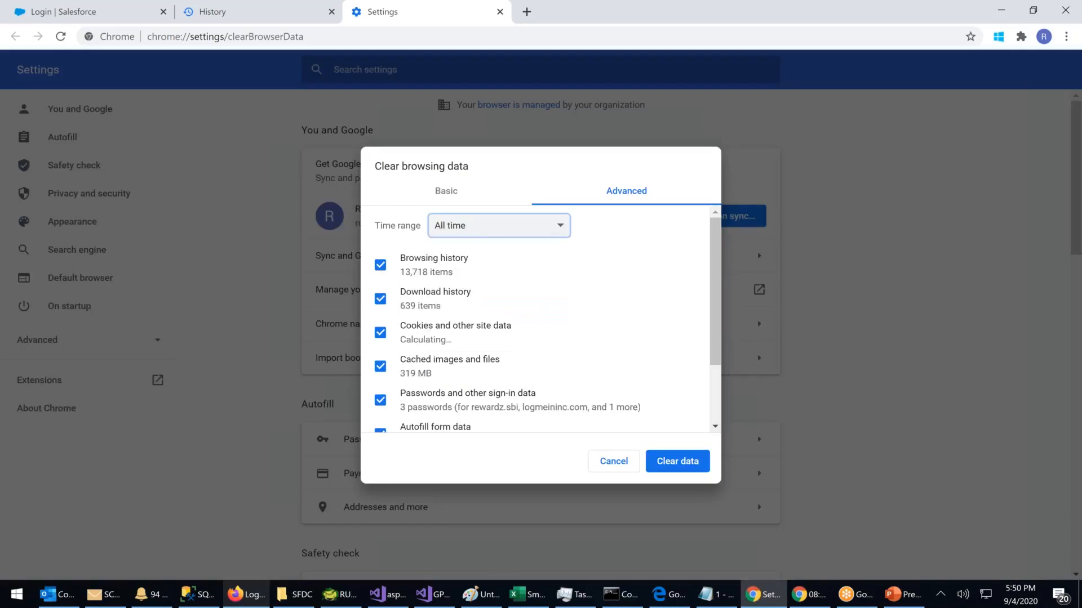
{"action": "left_click", "coordinate": [678, 469]}
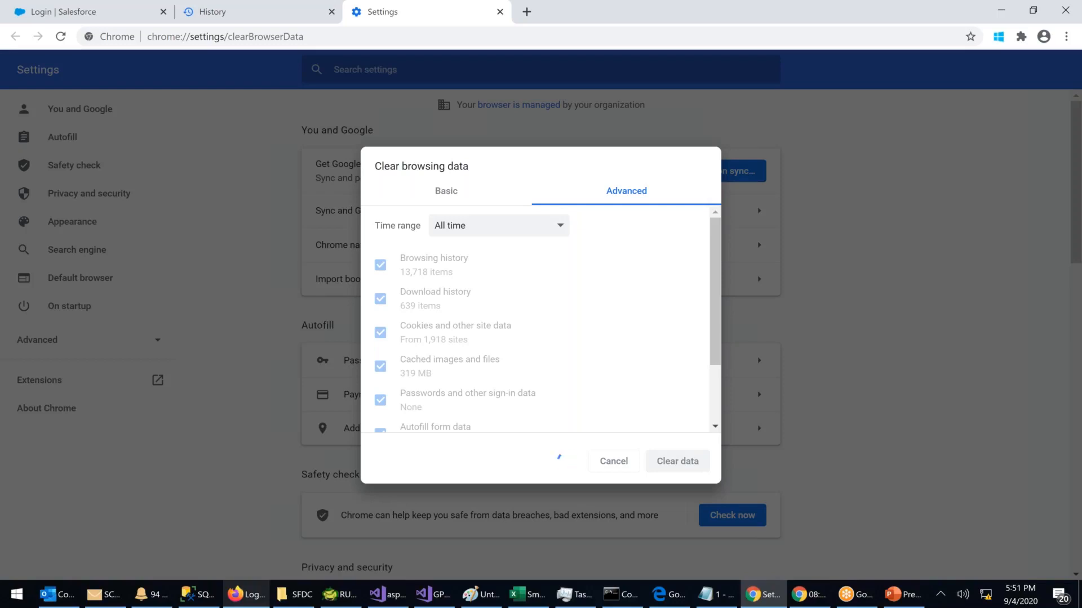
{"action": "left_click", "coordinate": [623, 594]}
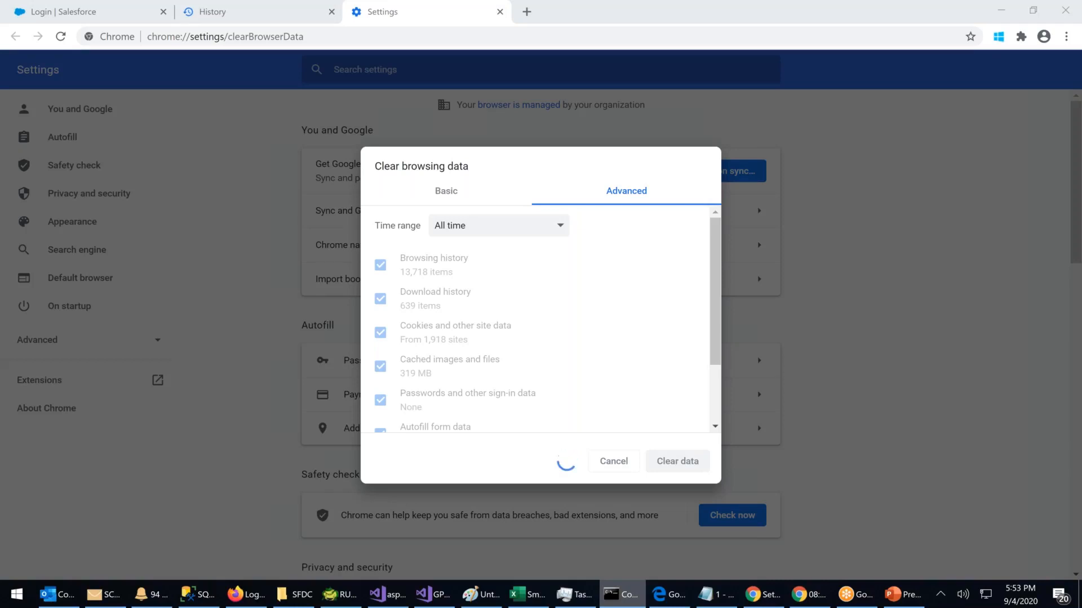
{"action": "left_click", "coordinate": [254, 596]}
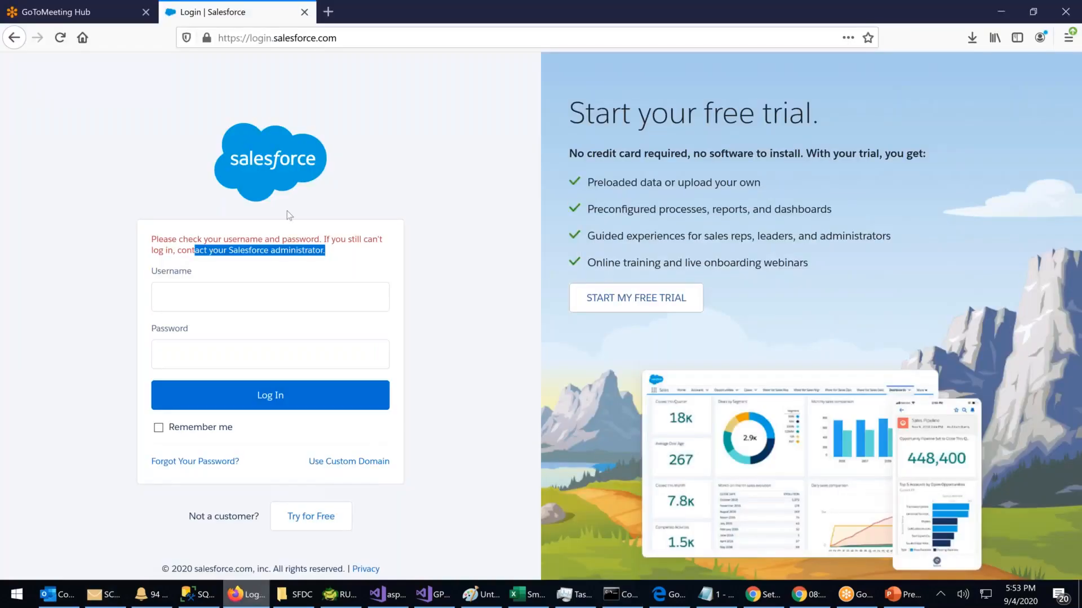
{"action": "left_click", "coordinate": [1000, 12]}
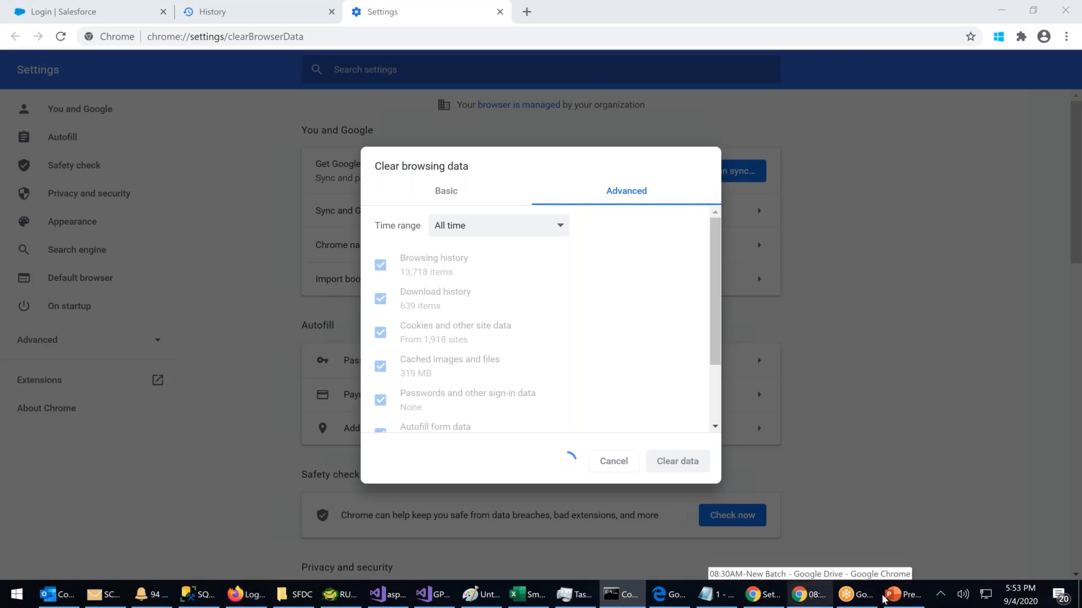
{"action": "left_click", "coordinate": [253, 596]}
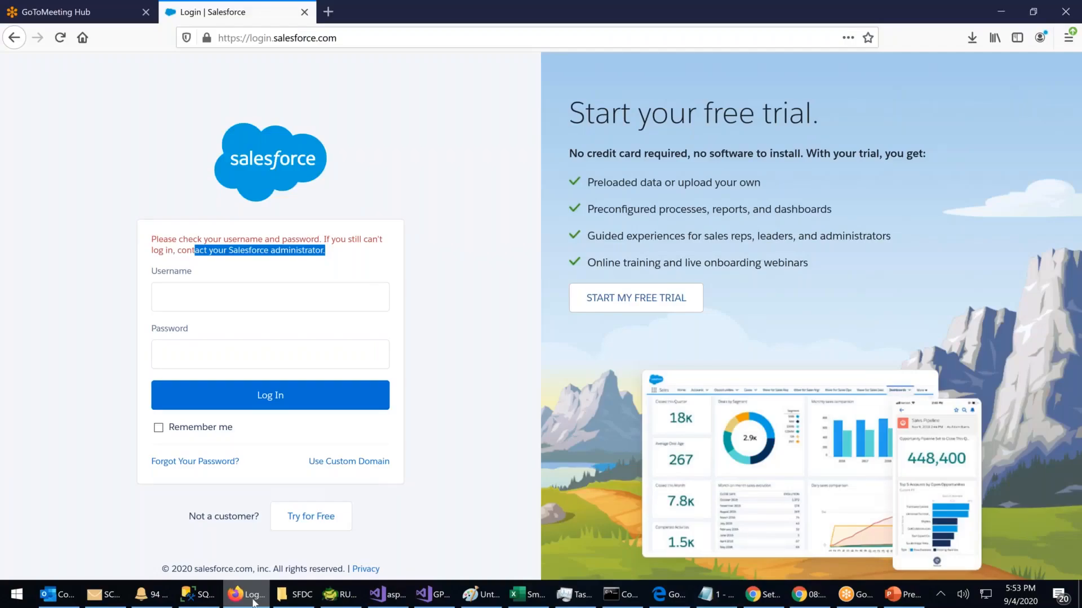
{"action": "left_click", "coordinate": [253, 603]}
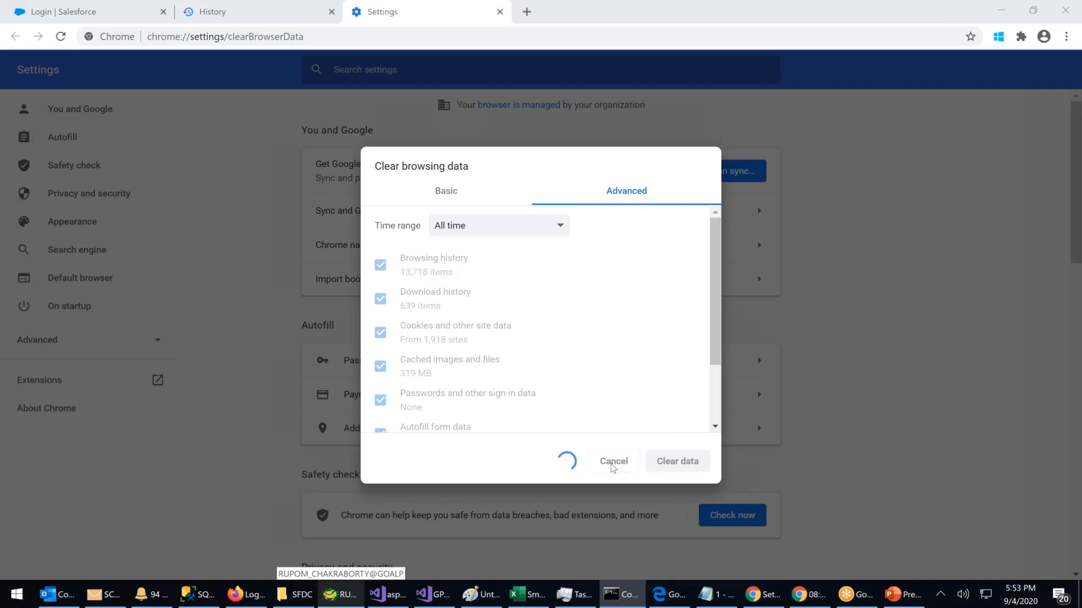
{"action": "left_click_drag", "start_coordinate": [434, 163], "coordinate": [472, 165]}
{"action": "left_click", "coordinate": [475, 166]}
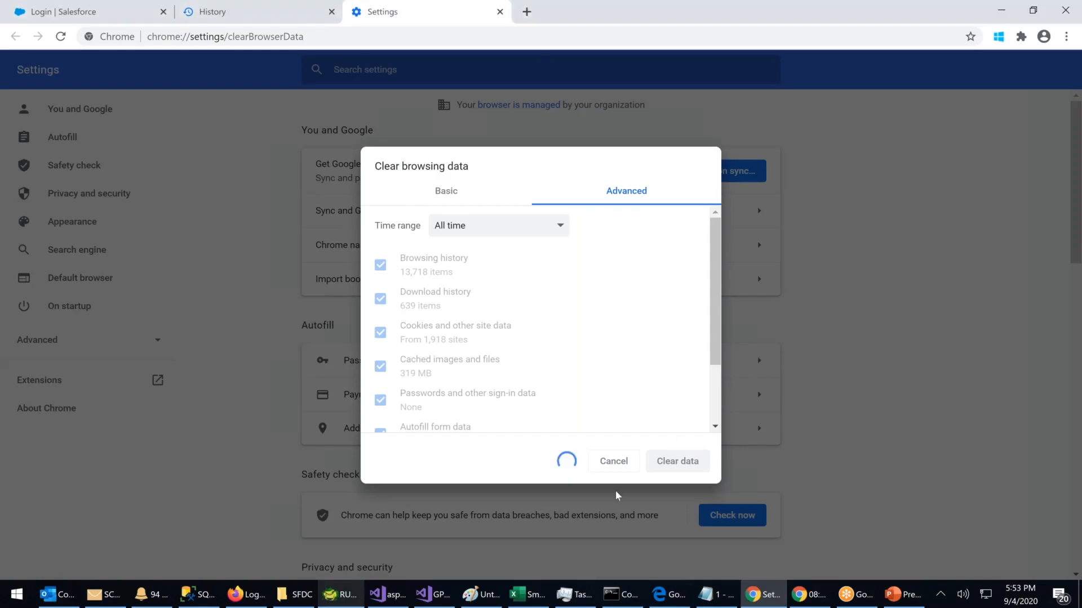
Step: Launch Internet Explorer, then bring the GoToMeeting Hub window to the front
{"action": "left_click", "coordinate": [20, 597]}
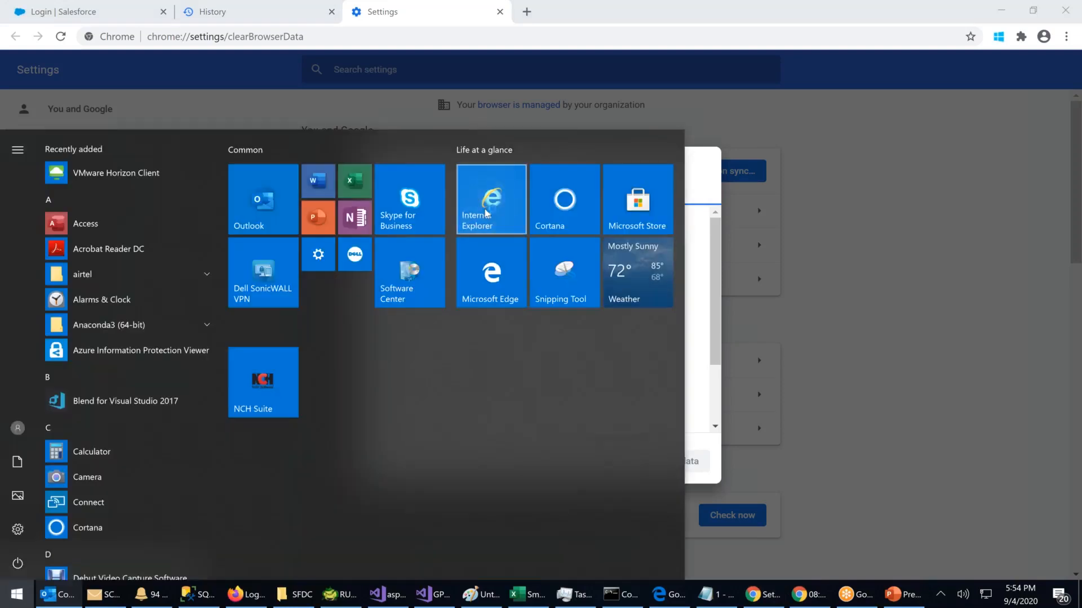
{"action": "left_click", "coordinate": [486, 216]}
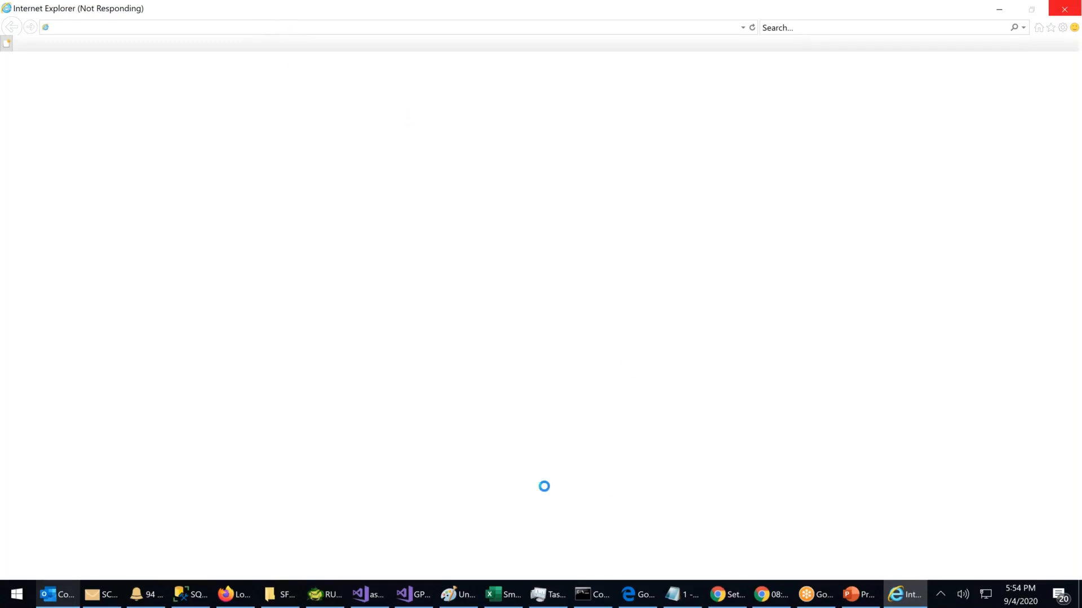
{"action": "left_click", "coordinate": [773, 602]}
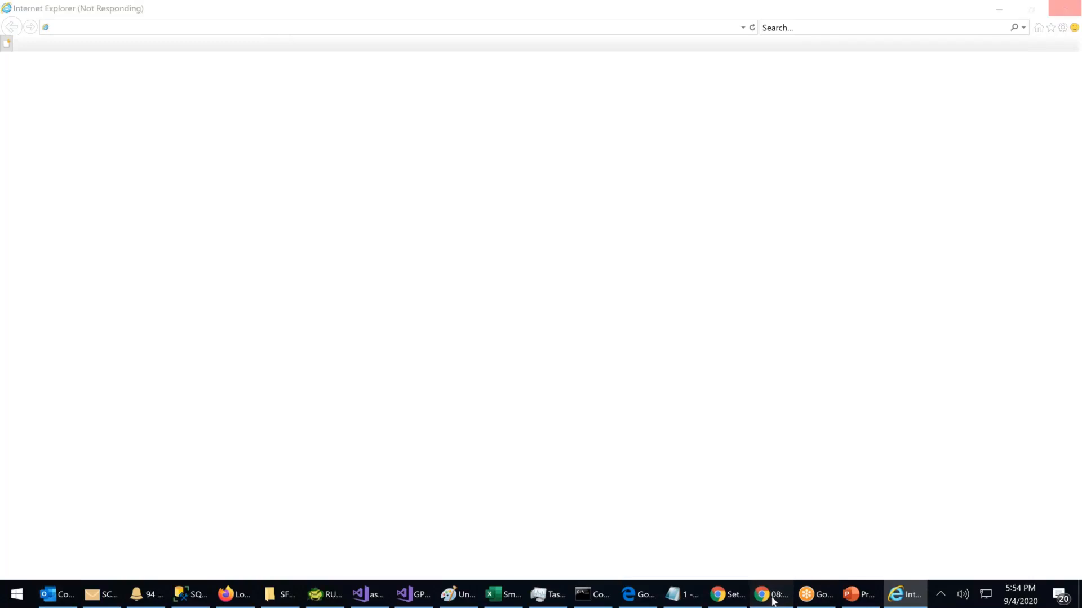
{"action": "left_click", "coordinate": [739, 600]}
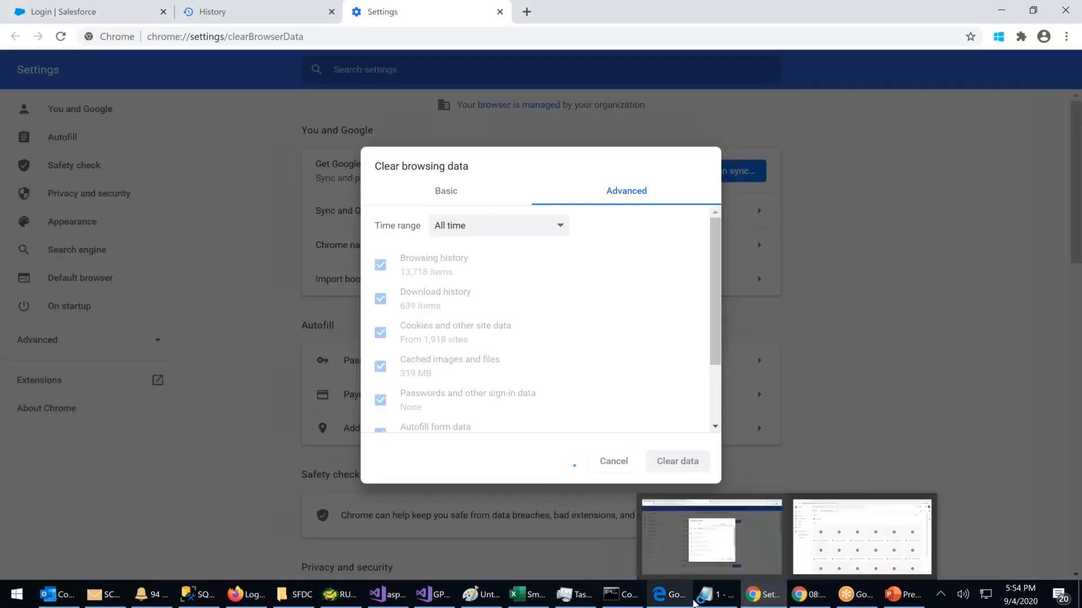
{"action": "mouse_move", "coordinate": [687, 603]}
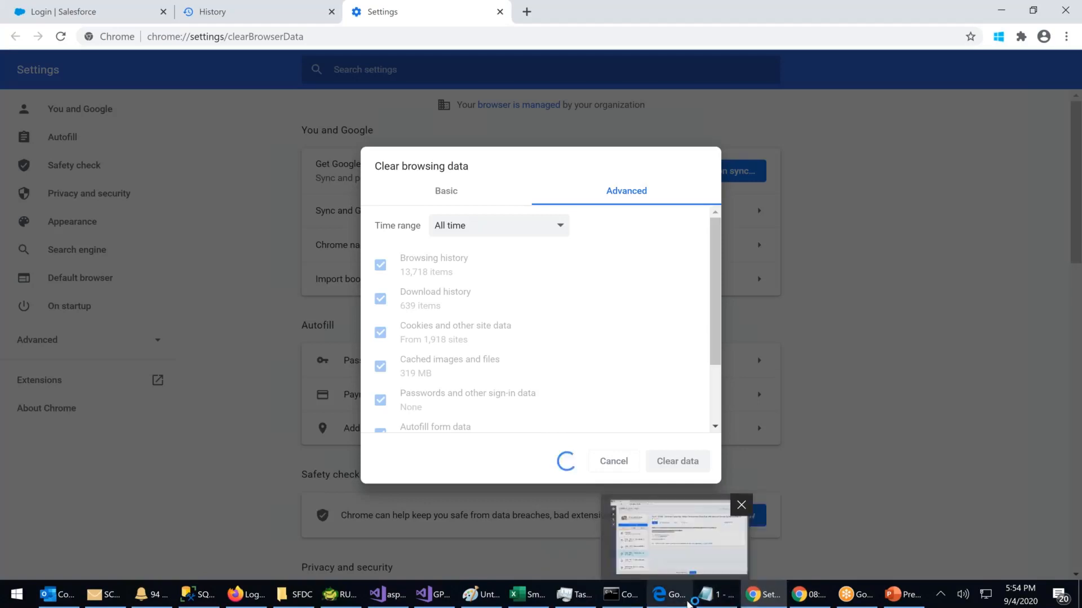
{"action": "left_click", "coordinate": [656, 604]}
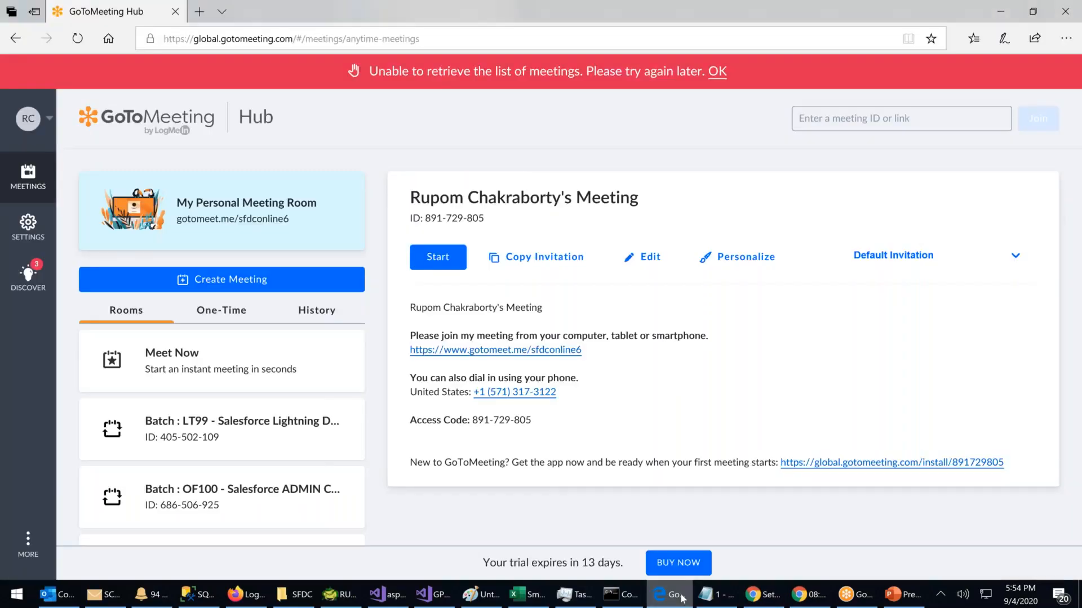
Step: Reload Chrome's Clear browsing data page and clear all-time data again
{"action": "left_click", "coordinate": [683, 599]}
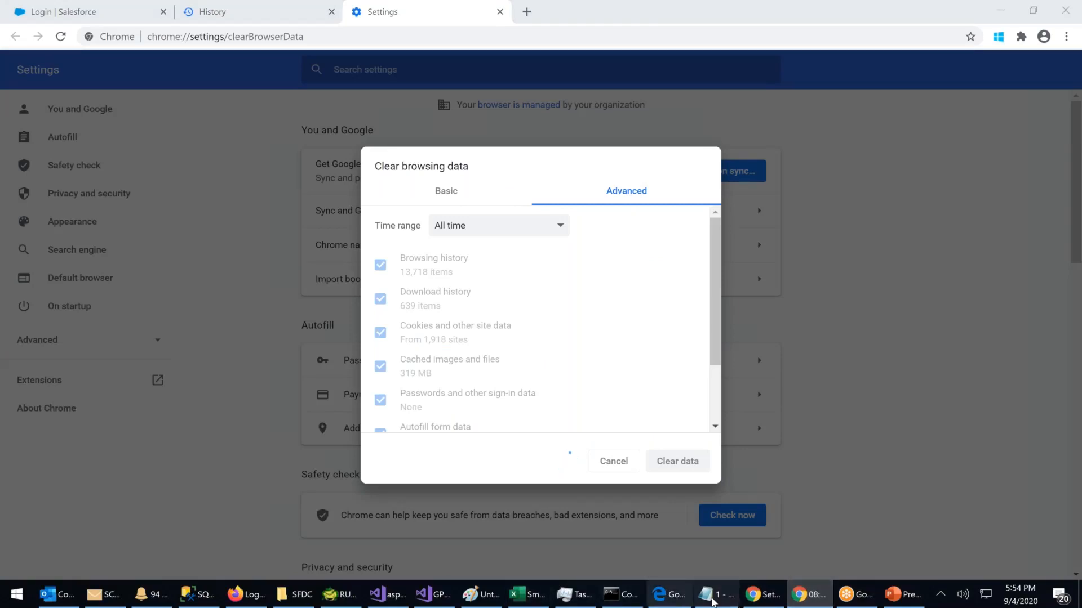
{"action": "left_click", "coordinate": [328, 37]}
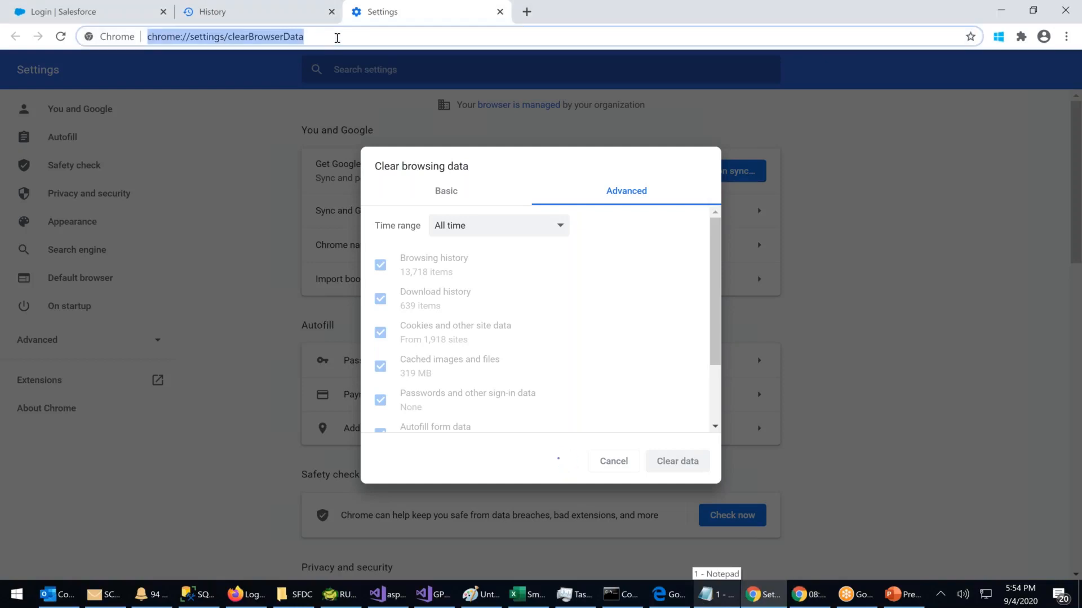
{"action": "key", "text": "Return"}
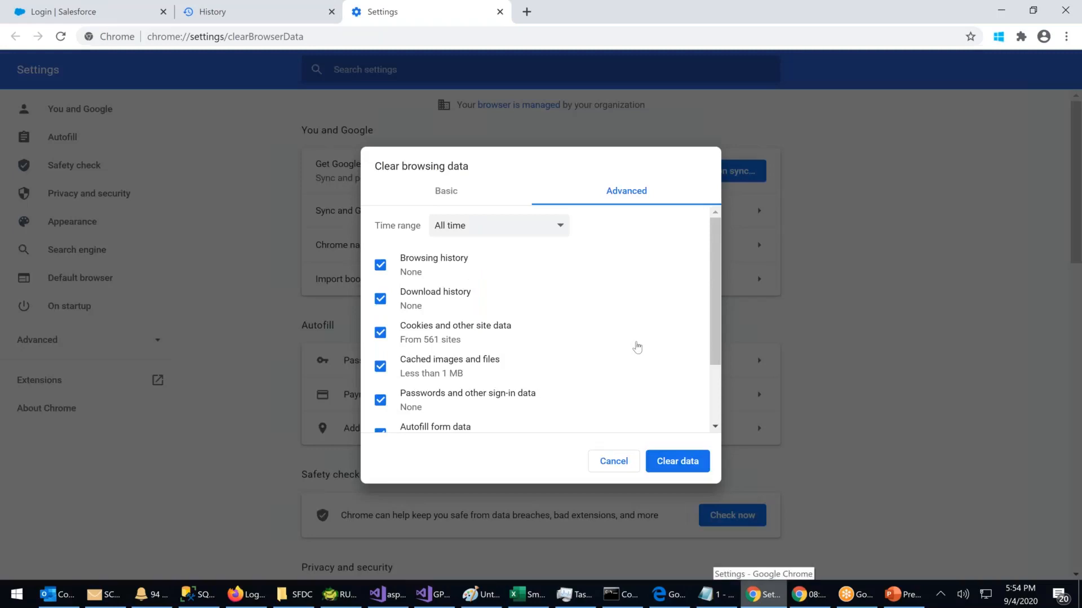
{"action": "left_click", "coordinate": [672, 461]}
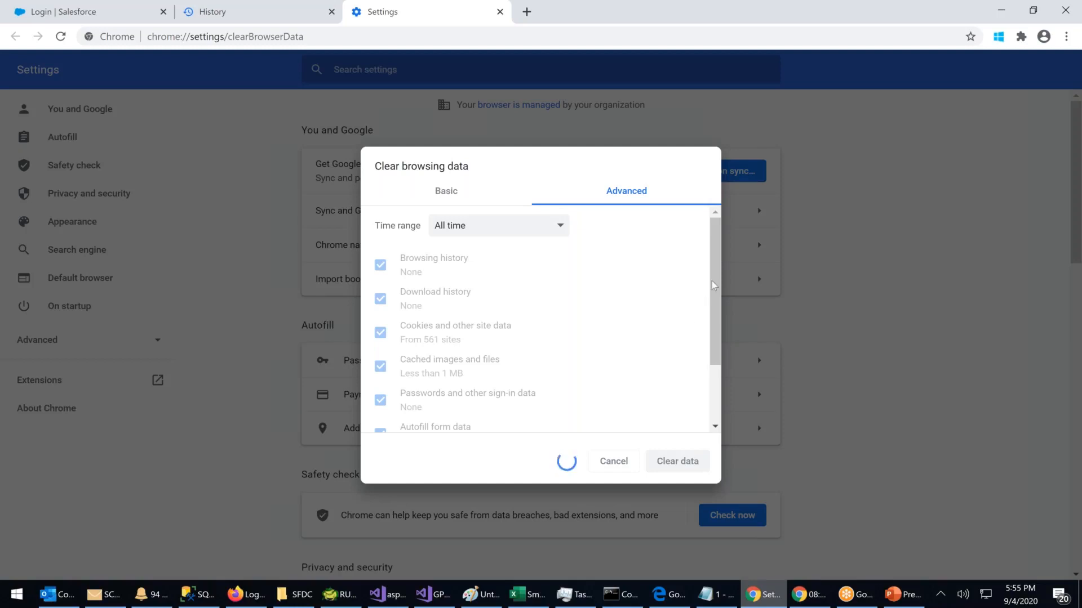
{"action": "scroll", "coordinate": [711, 281], "scroll_direction": "down", "scroll_amount": 2}
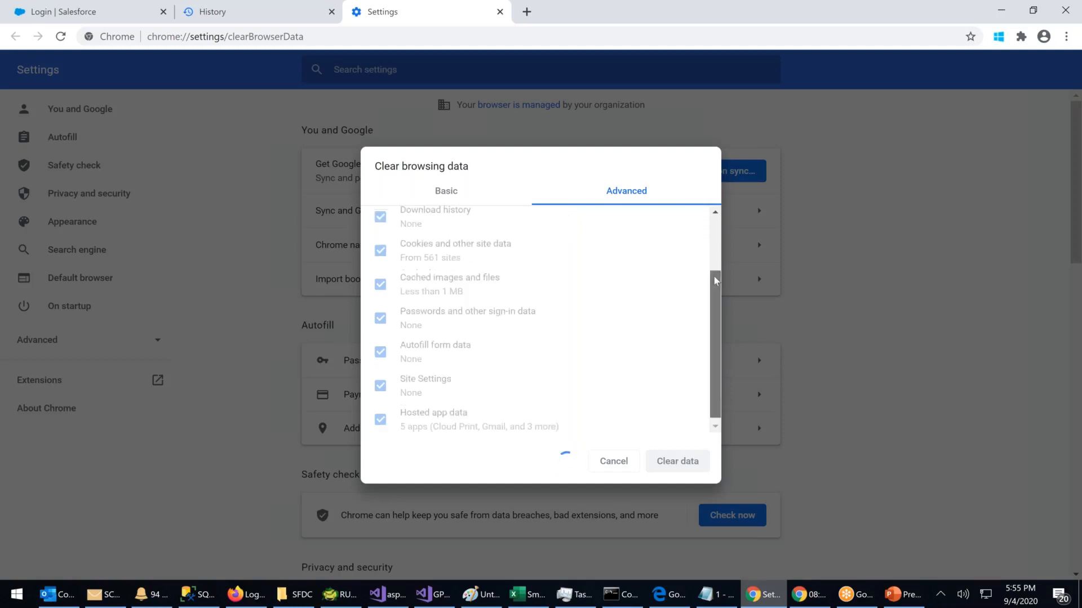
{"action": "scroll", "coordinate": [712, 280], "scroll_direction": "up", "scroll_amount": 2}
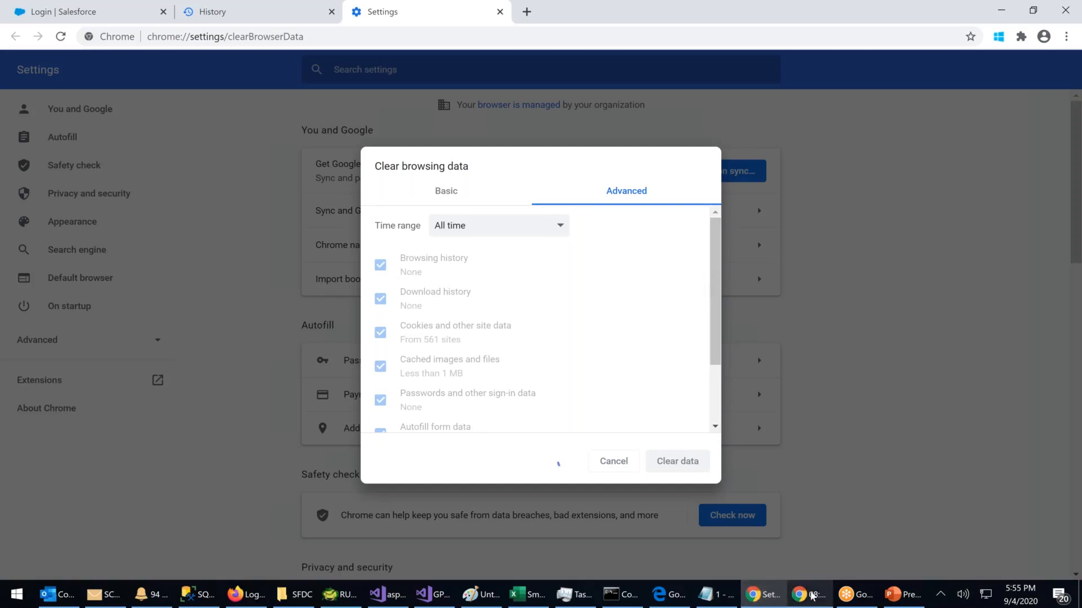
Step: Launch Internet Explorer from the Start menu, then return to the Chrome settings window
{"action": "left_click", "coordinate": [16, 601]}
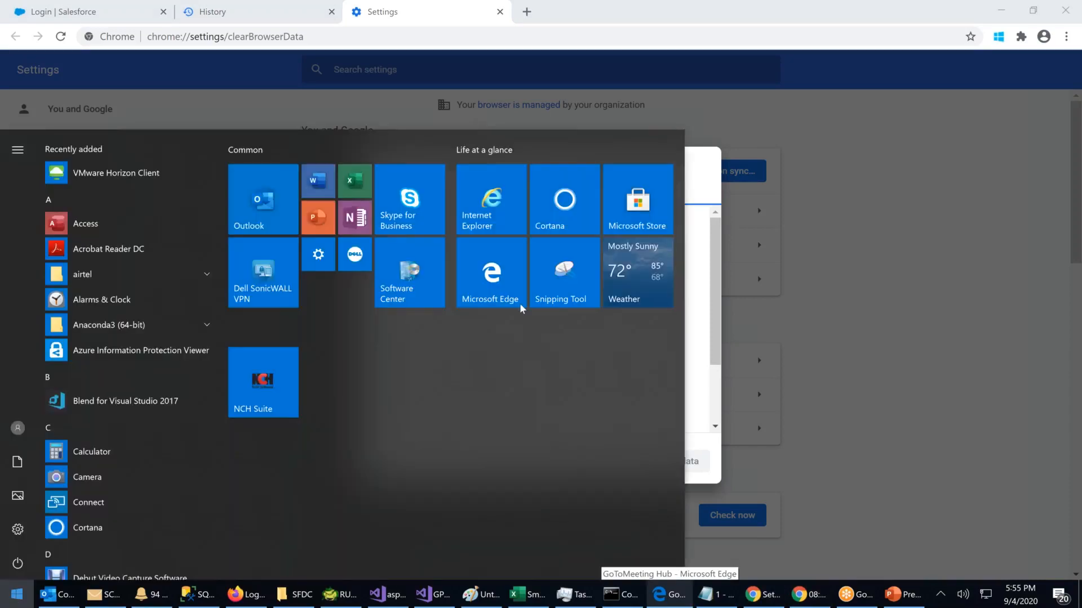
{"action": "left_click", "coordinate": [488, 207]}
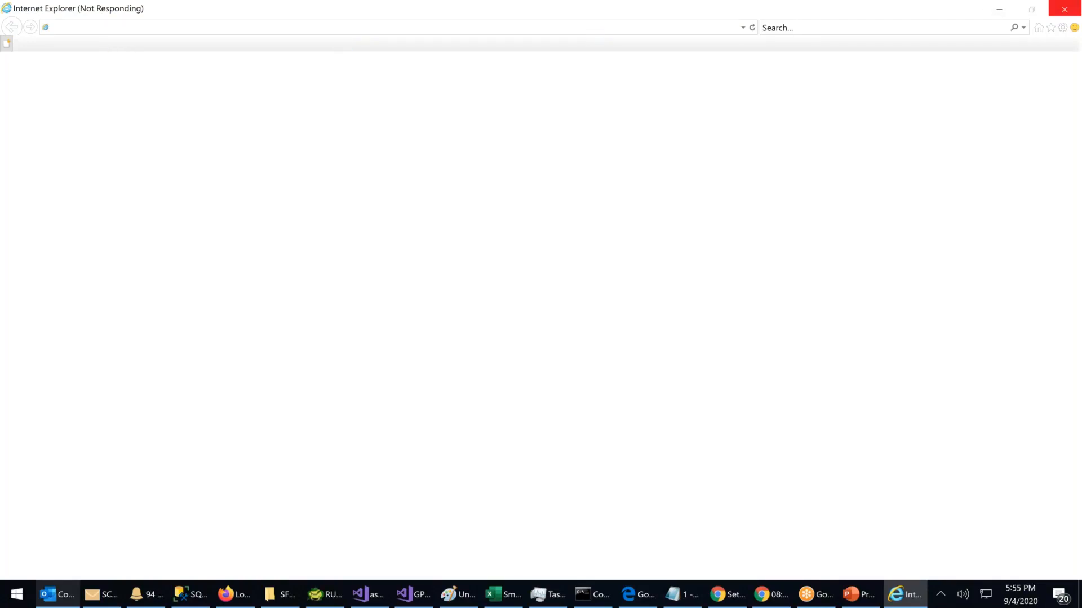
{"action": "left_click", "coordinate": [735, 595]}
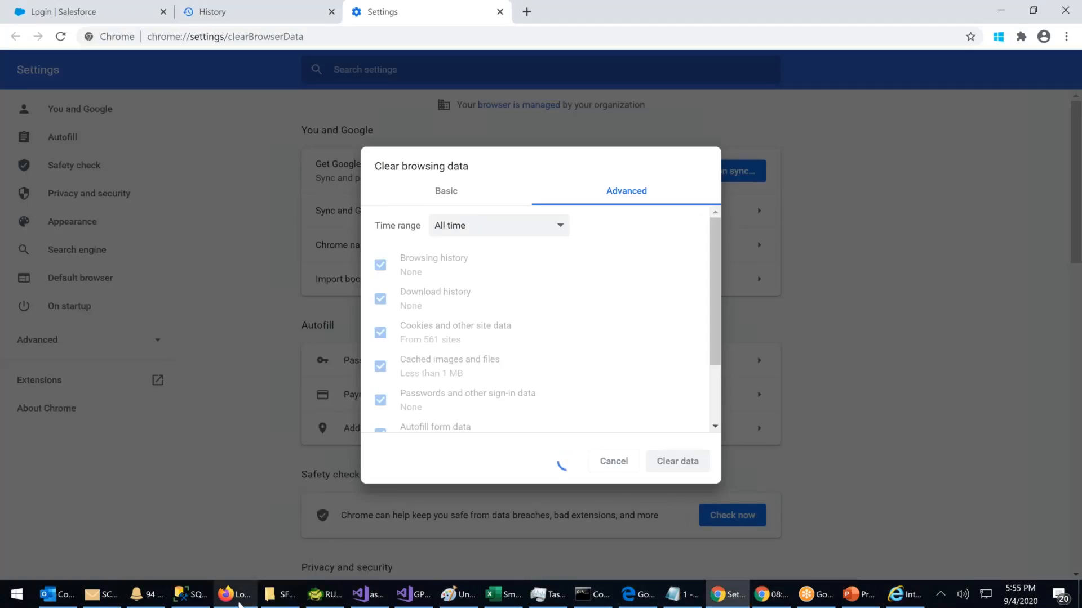
Step: Reload the Salesforce login page in Firefox and sign in as the reset user; the login is rejected
{"action": "left_click", "coordinate": [237, 595]}
{"action": "left_click", "coordinate": [364, 47]}
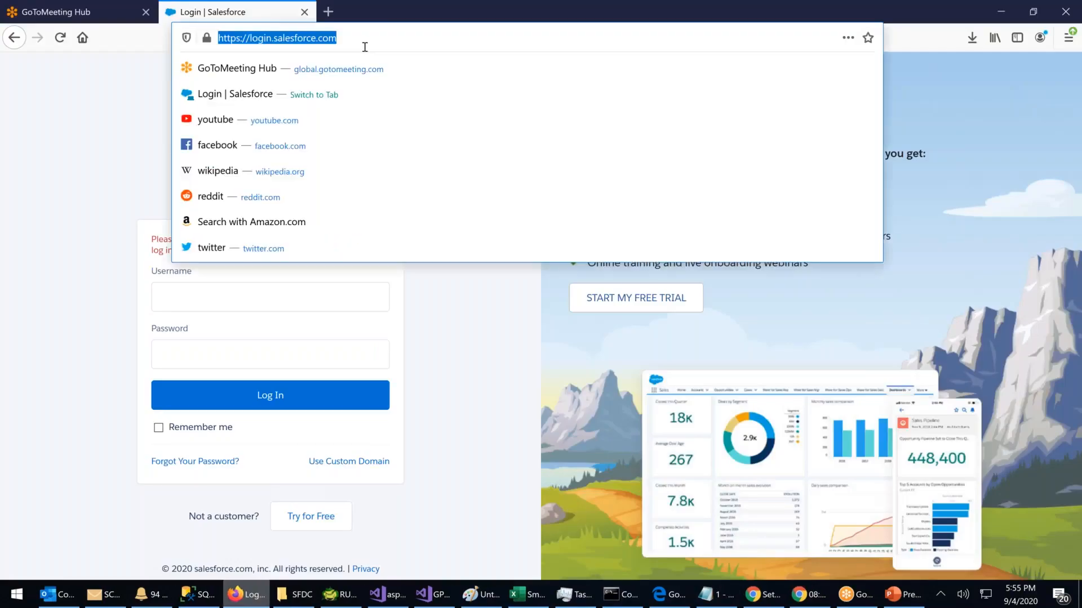
{"action": "key", "text": "Return"}
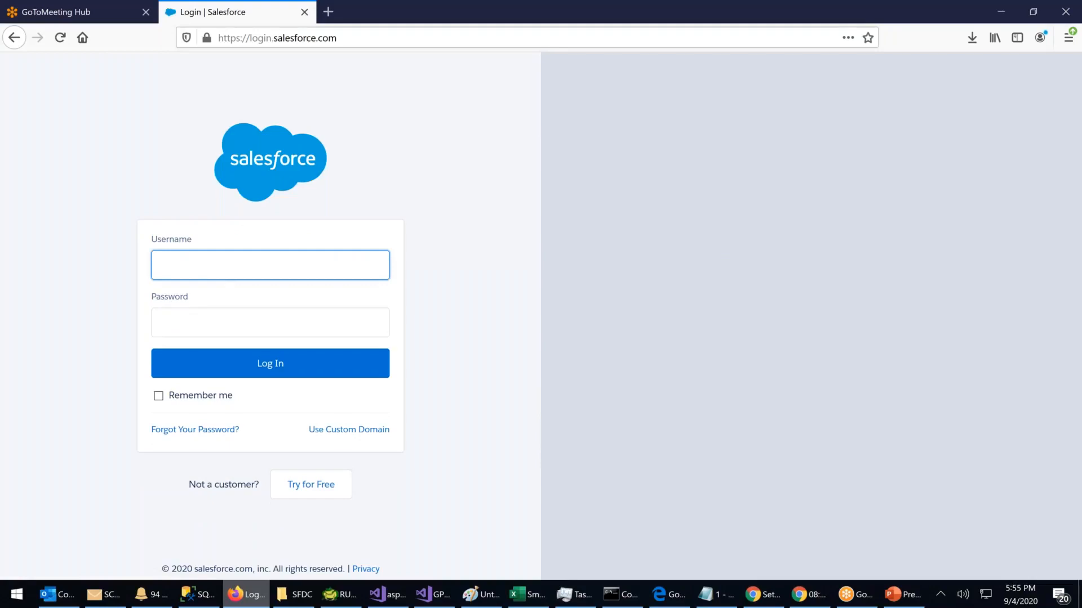
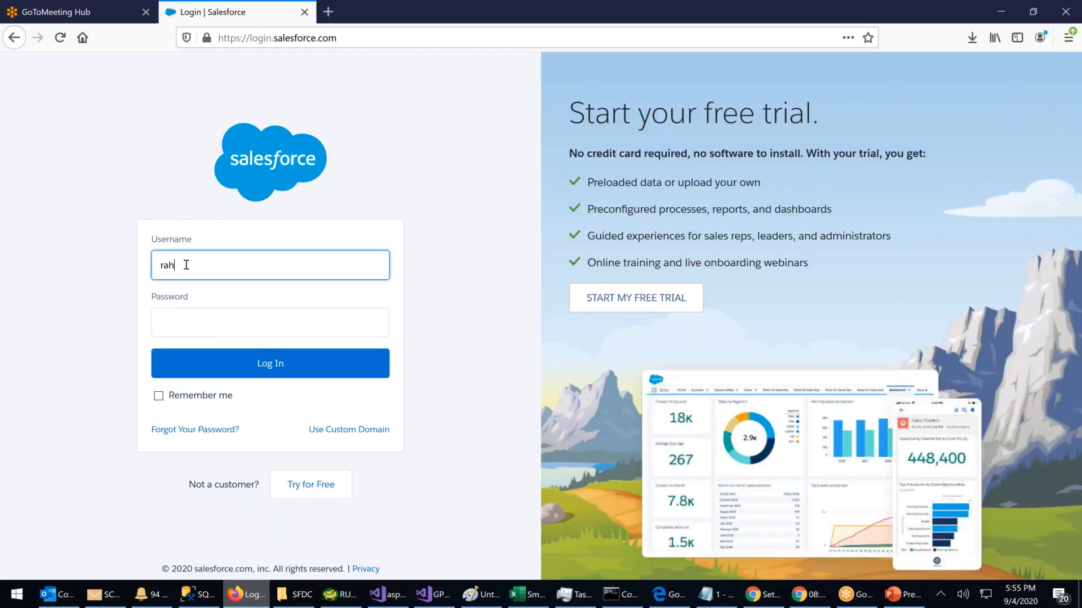
{"action": "key", "text": "Tab"}
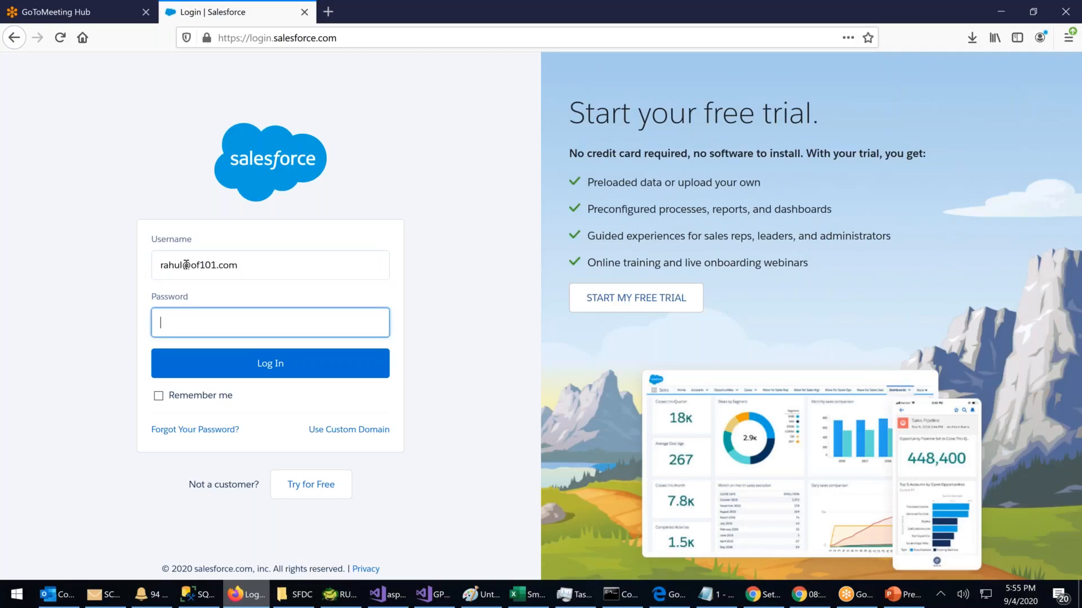
{"action": "type", "text": "•••••••••••"}
{"action": "key", "text": "Return"}
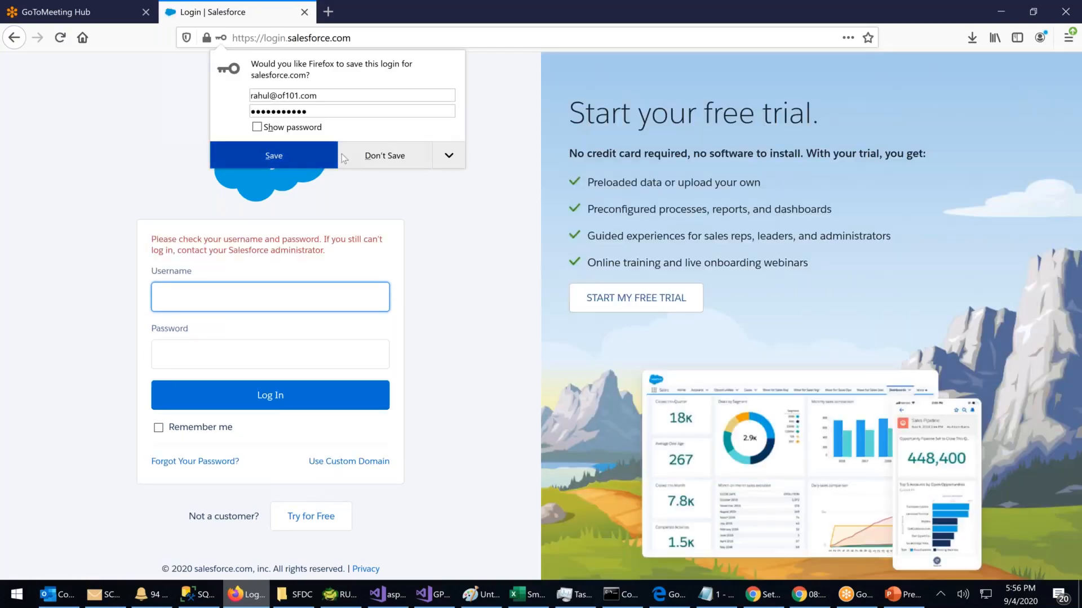
Step: Dismiss the save-login prompt and start retyping the user's username
{"action": "left_click", "coordinate": [470, 202]}
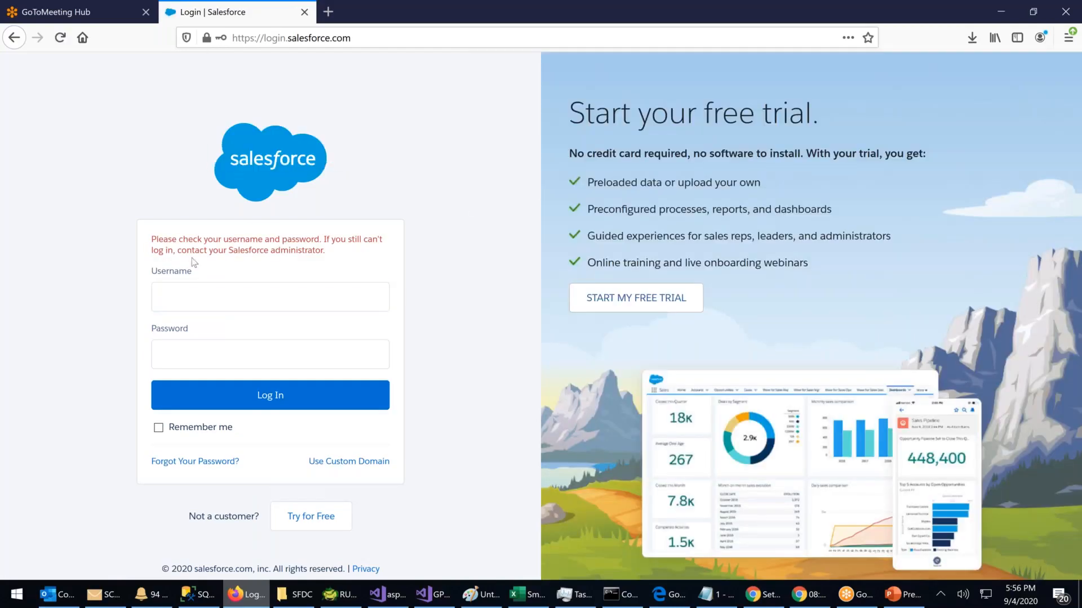
{"action": "left_click", "coordinate": [191, 305]}
{"action": "type", "text": "Rahul"}
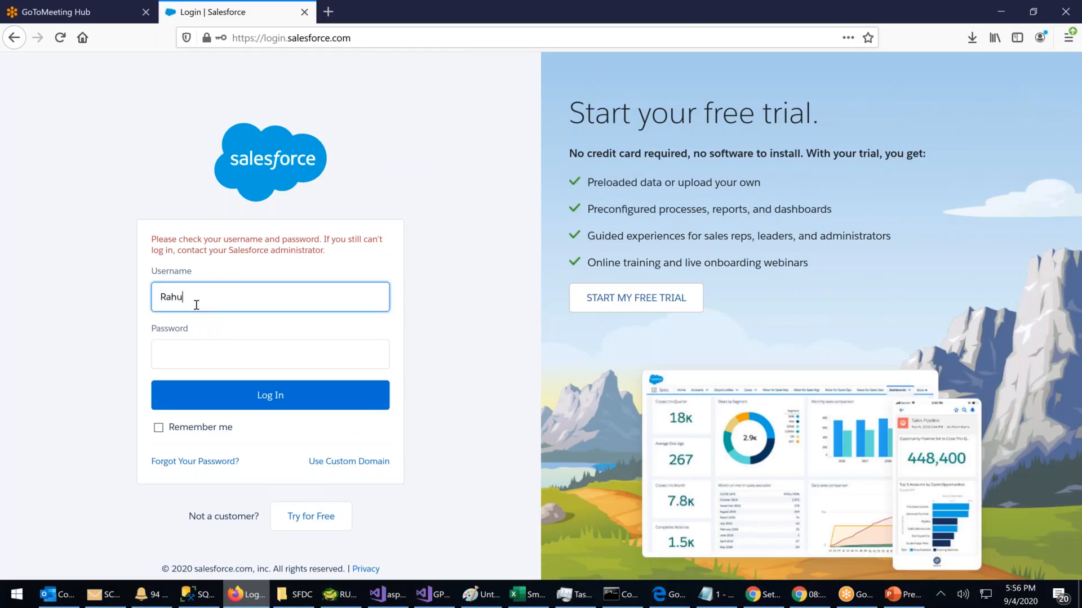
{"action": "type", "text": "@"}
Step: Close Firefox's Salesforce login tab and bring the GoToMeeting Hub window forward
{"action": "left_click", "coordinate": [305, 12]}
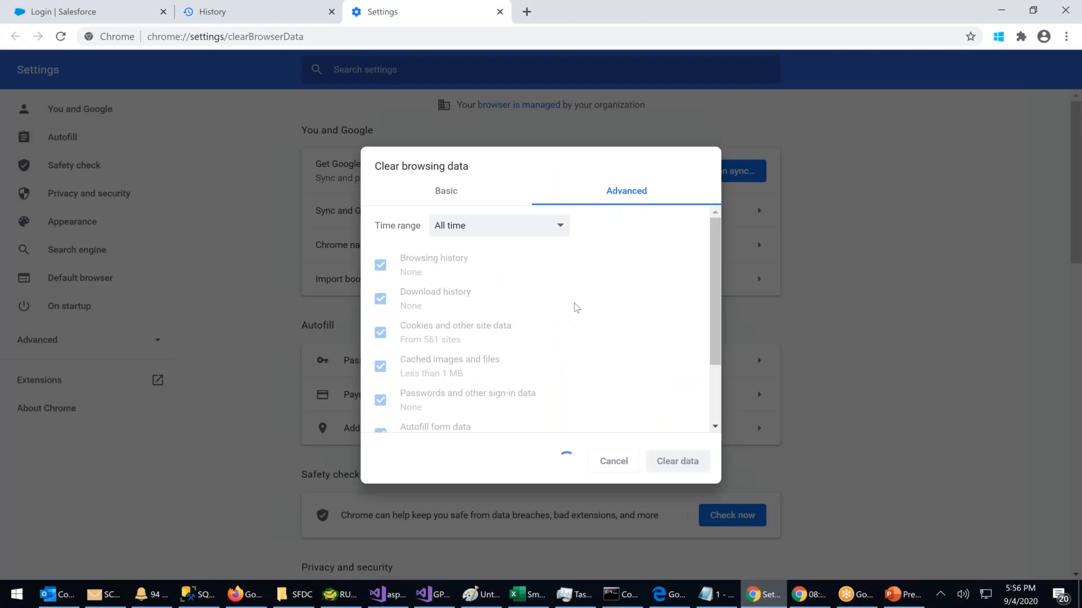
{"action": "left_click", "coordinate": [234, 597]}
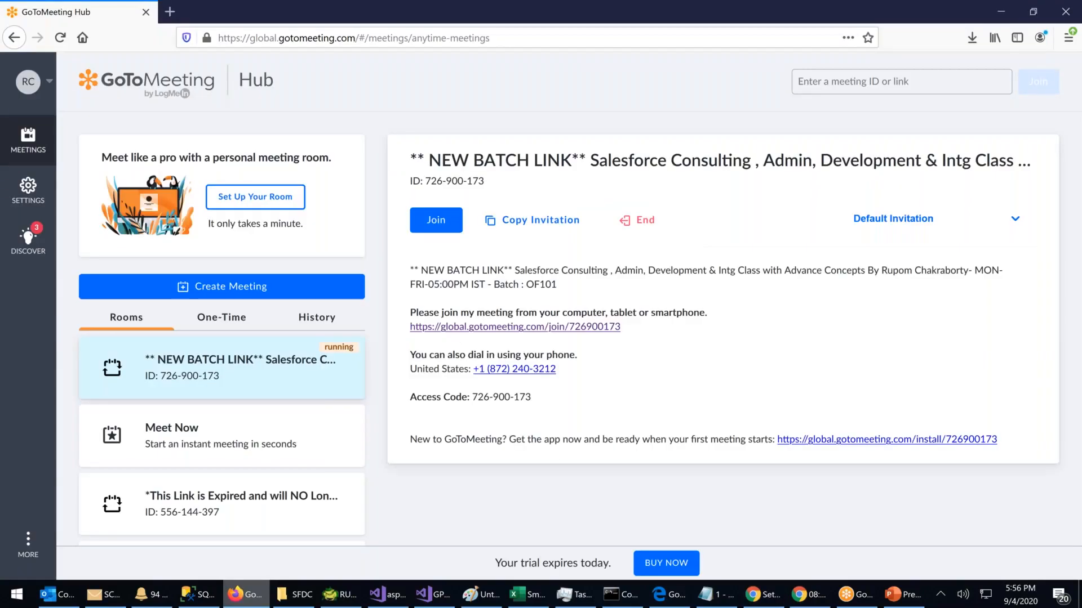
Step: Minimize the Firefox meeting hub window to reveal Chrome's Settings page
{"action": "left_click", "coordinate": [998, 17]}
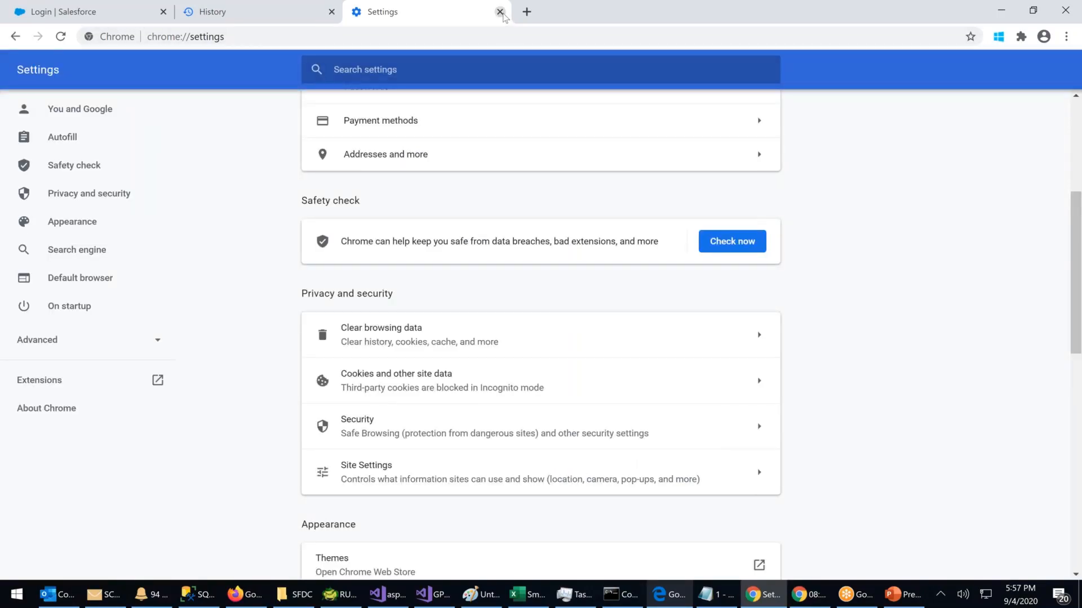
Step: Close the Settings and History tabs and open login.salesforce.com in a new Chrome tab
{"action": "left_click", "coordinate": [501, 12]}
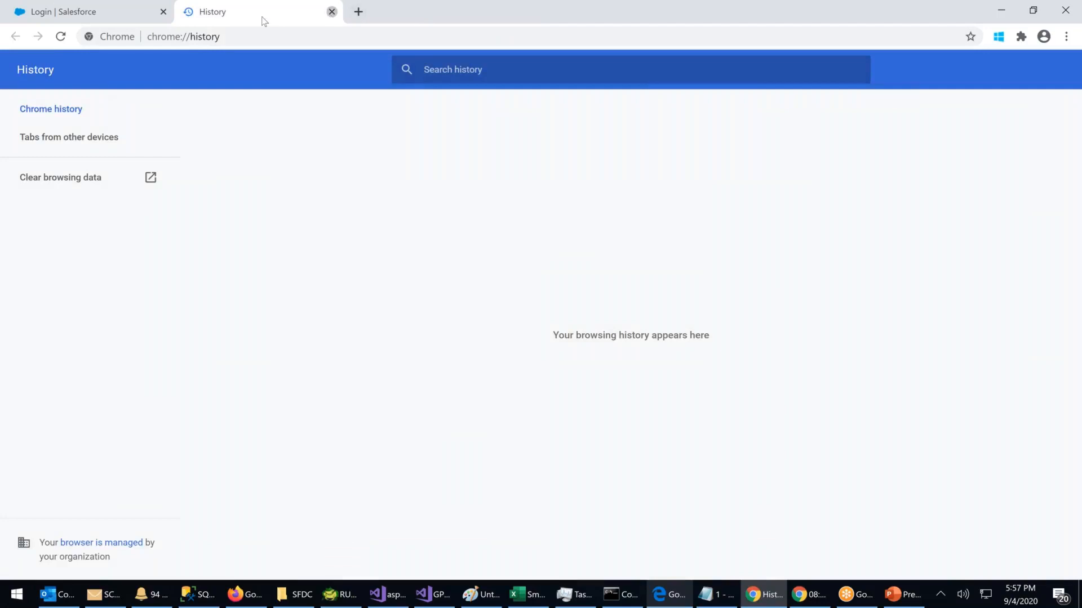
{"action": "left_click", "coordinate": [332, 12]}
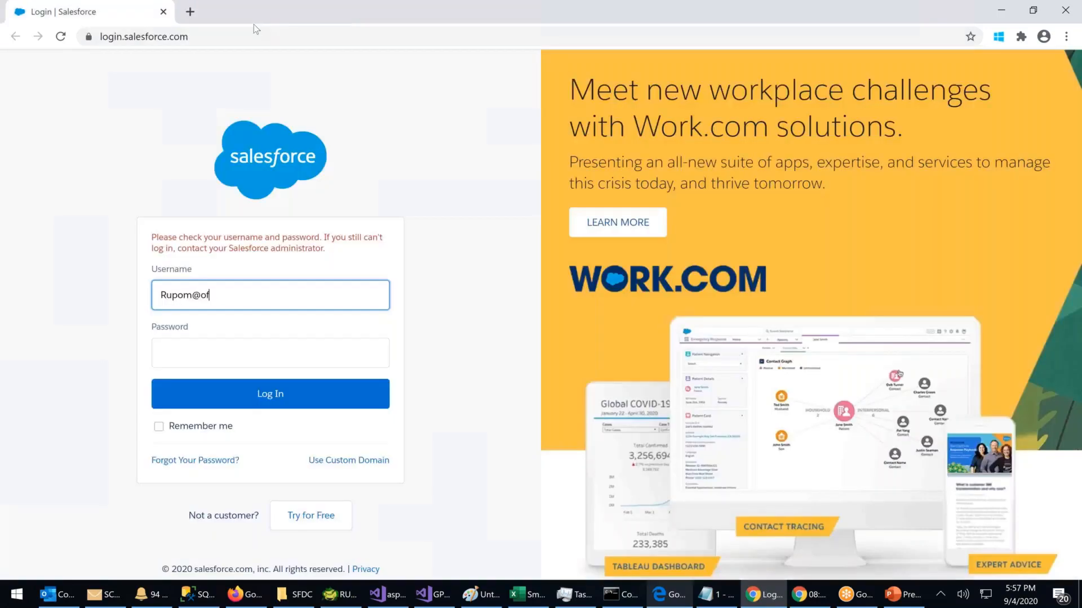
{"action": "key", "text": "ctrl+t"}
{"action": "left_click", "coordinate": [163, 11]}
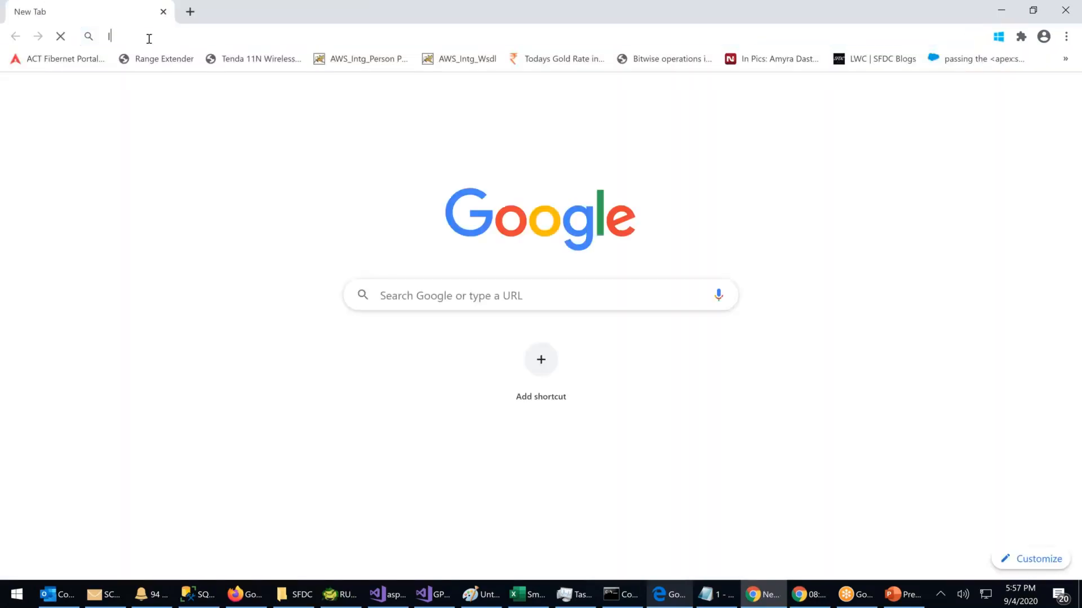
{"action": "type", "text": "login.sale"}
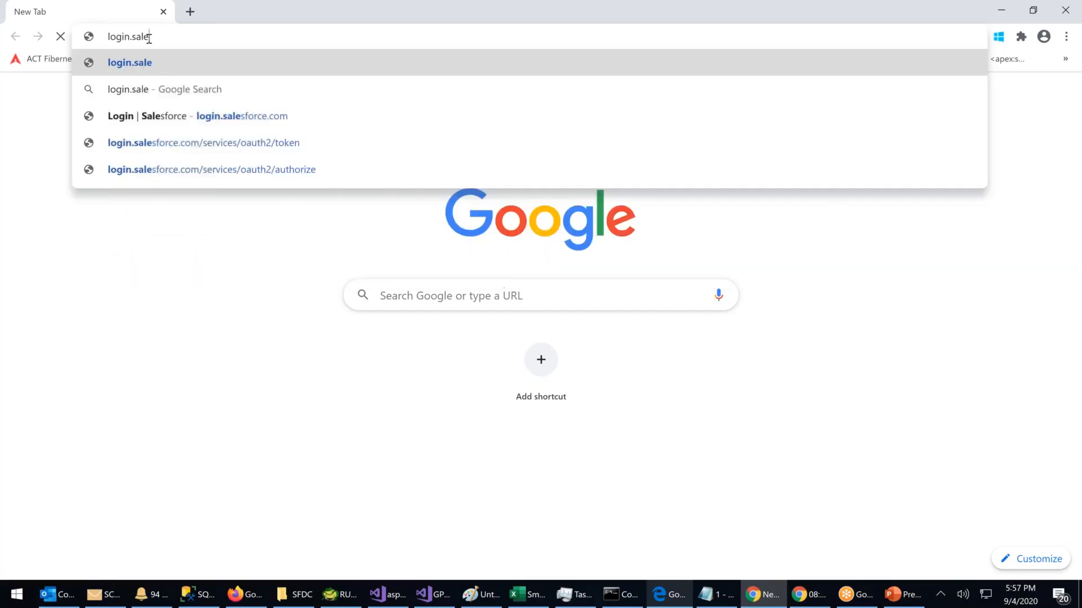
{"action": "key", "text": "Down"}
{"action": "key", "text": "Down"}
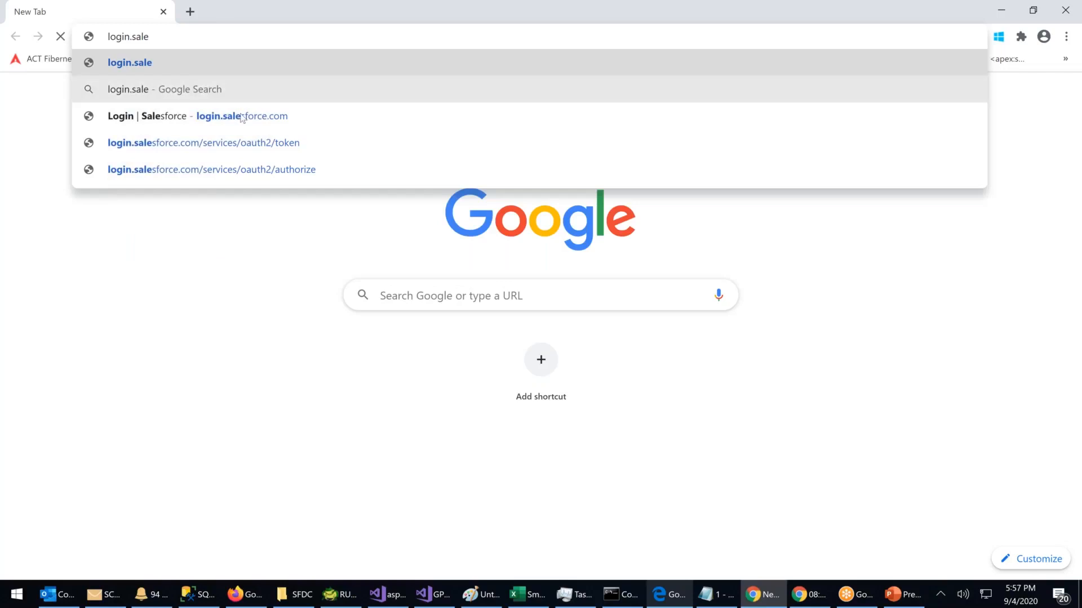
{"action": "key", "text": "Return"}
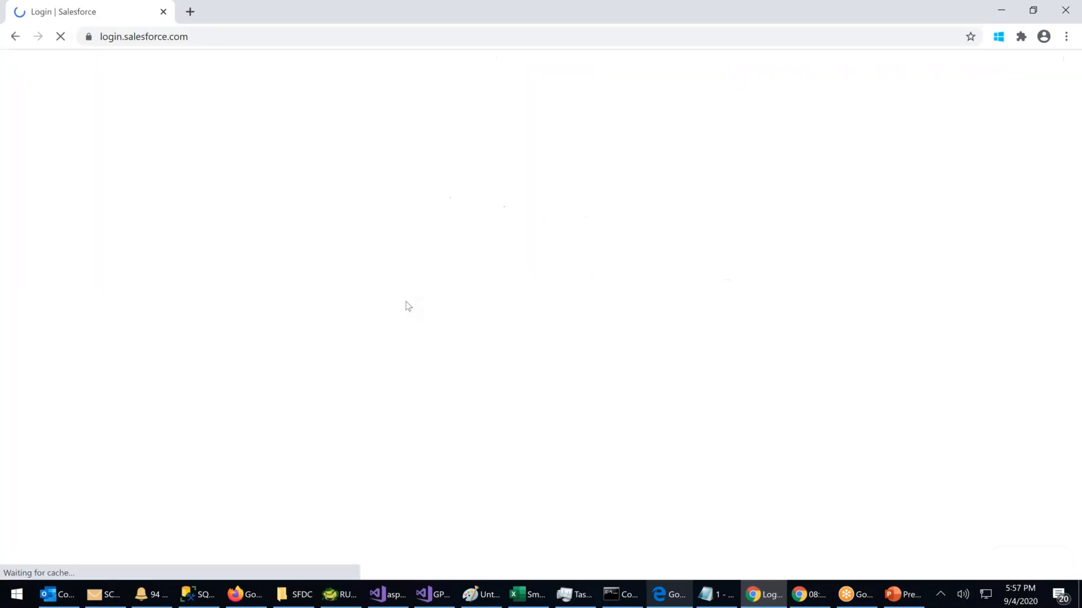
Step: Sign in with the reset user's username and password; Salesforce rejects the credentials again
{"action": "type", "text": "ru"}
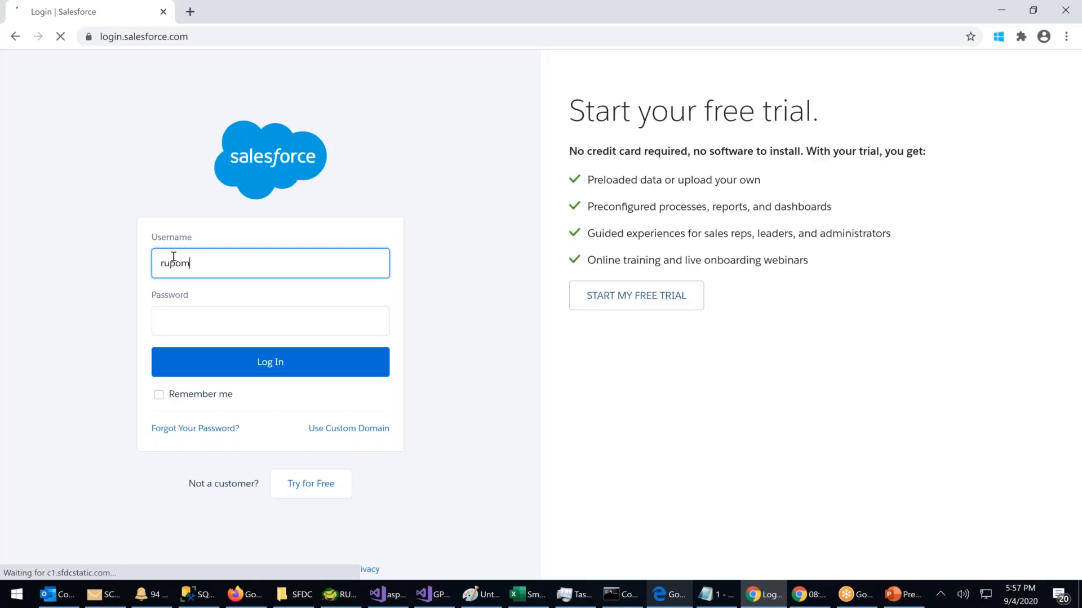
{"action": "key", "text": "BackSpace"}
{"action": "key", "text": "BackSpace"}
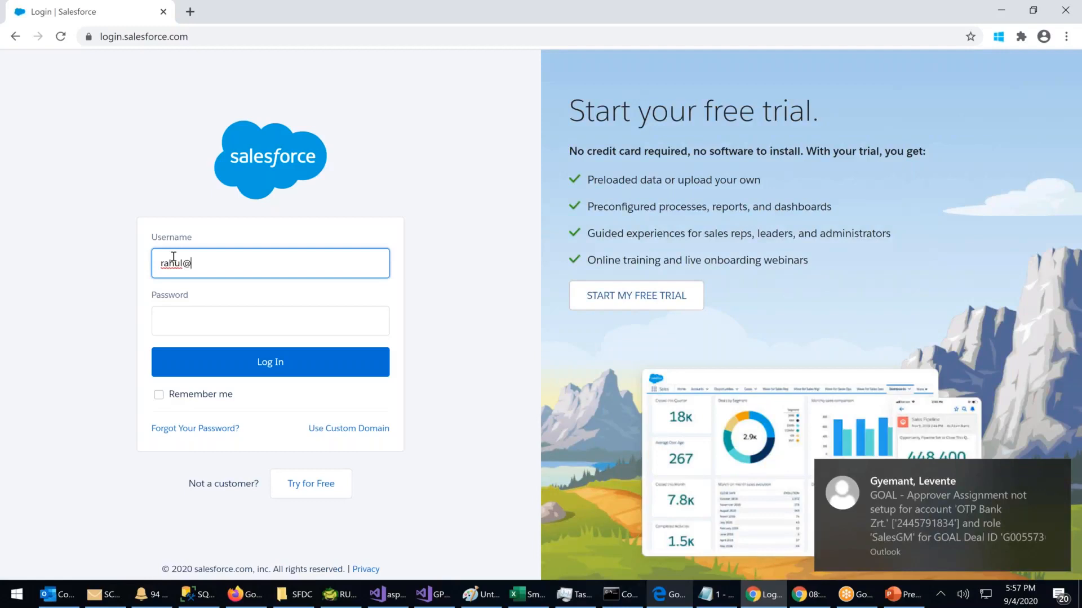
{"action": "key", "text": "Tab"}
{"action": "type", "text": "•"}
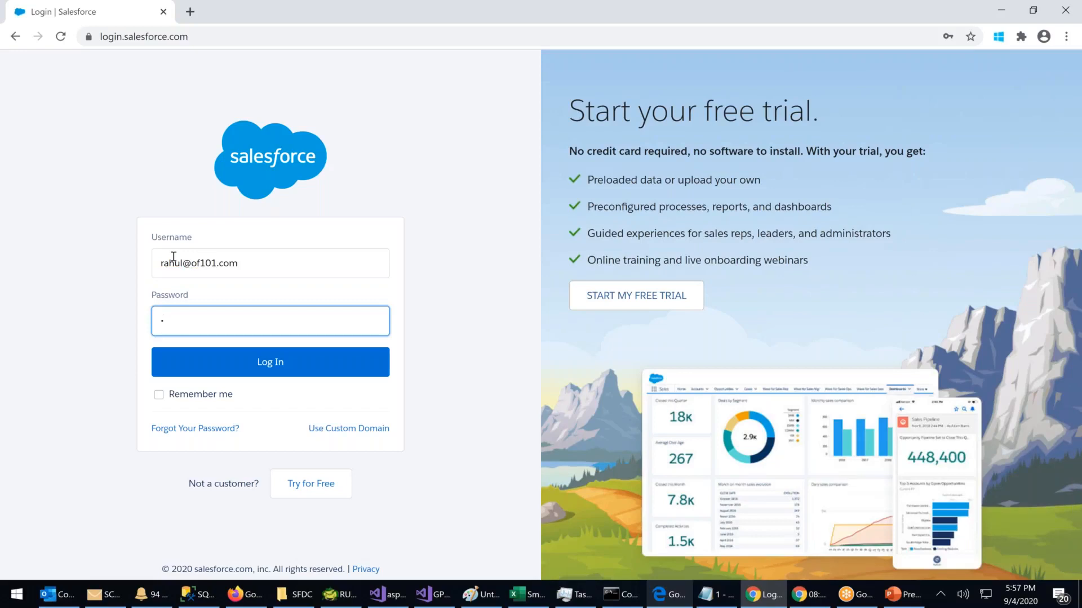
{"action": "type", "text": "••••••••••"}
{"action": "key", "text": "Return"}
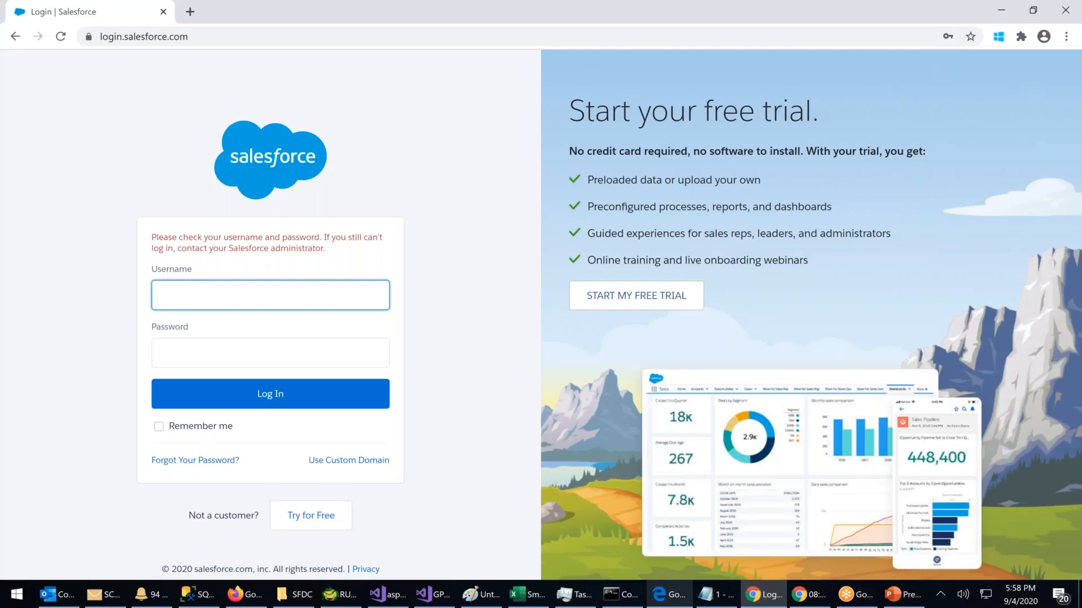
Step: Sign in to Salesforce with the admin username and password, then open a blank new tab
{"action": "key", "text": "Tab"}
{"action": "type", "text": "••••"}
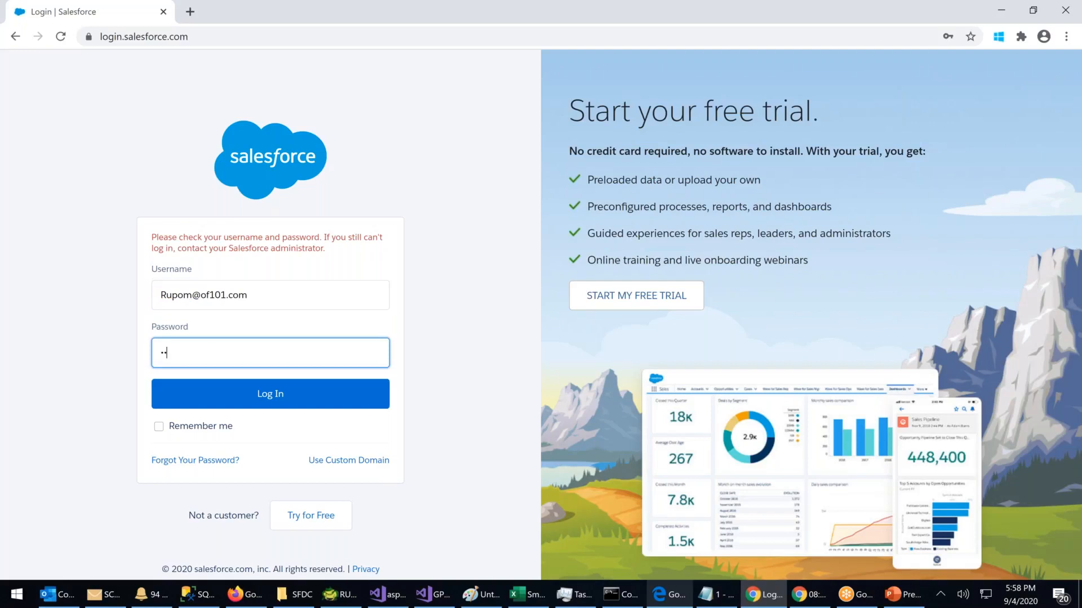
{"action": "type", "text": "••••"}
{"action": "key", "text": "Return"}
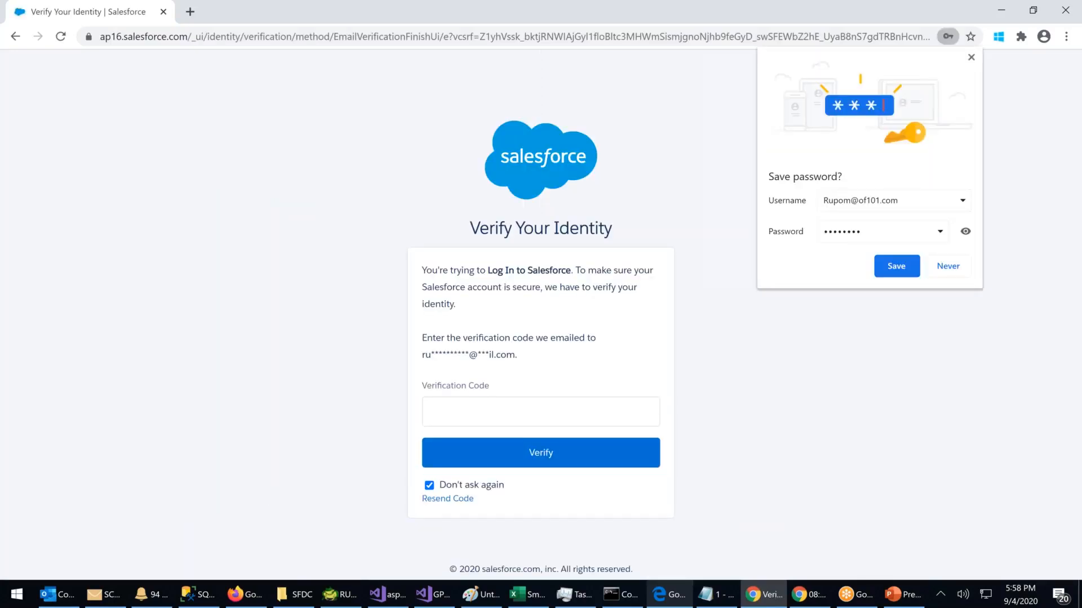
{"action": "left_click", "coordinate": [971, 58]}
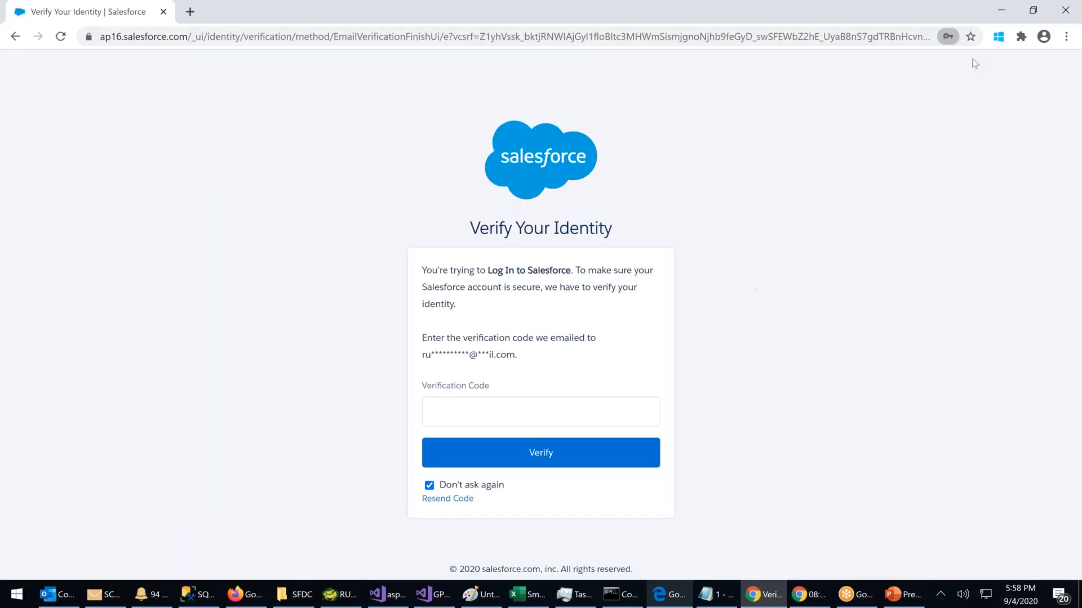
{"action": "left_click", "coordinate": [190, 12]}
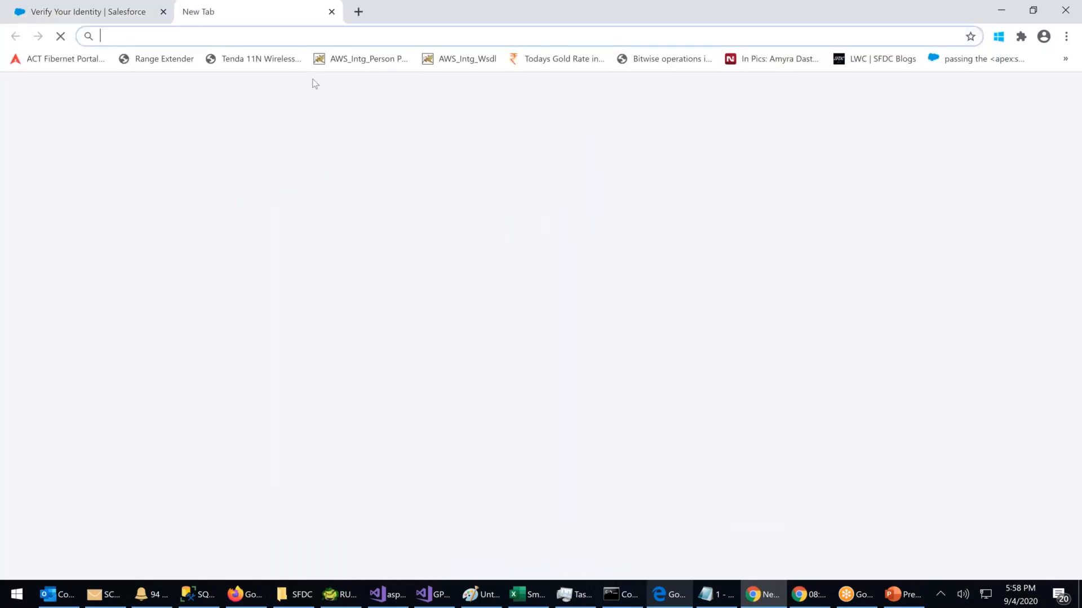
Step: Search for 'gmail sign in' and start signing in to a Google account
{"action": "type", "text": "gmail"}
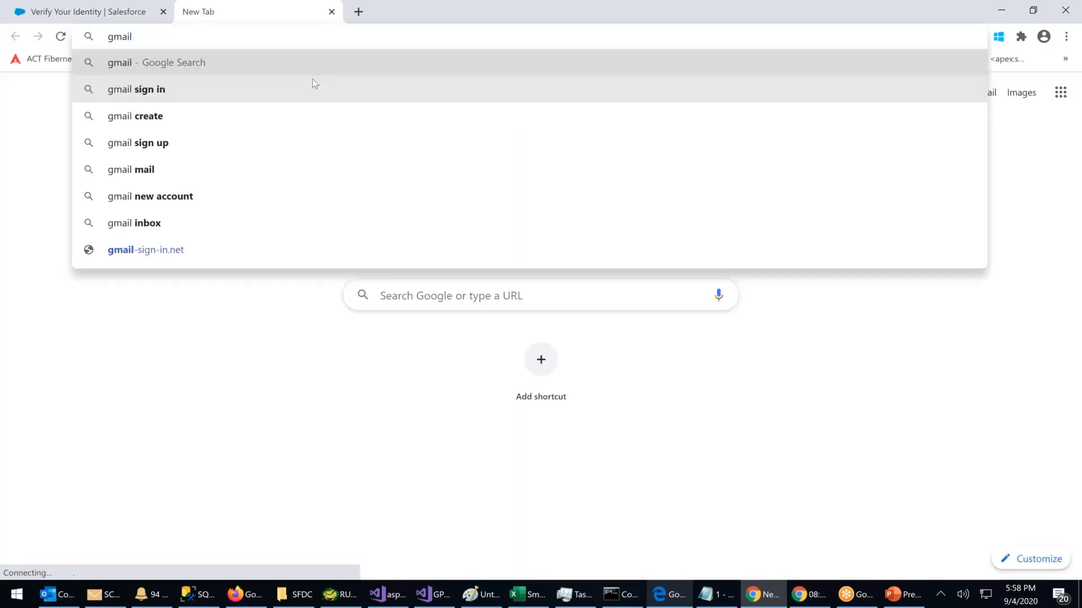
{"action": "key", "text": "Down"}
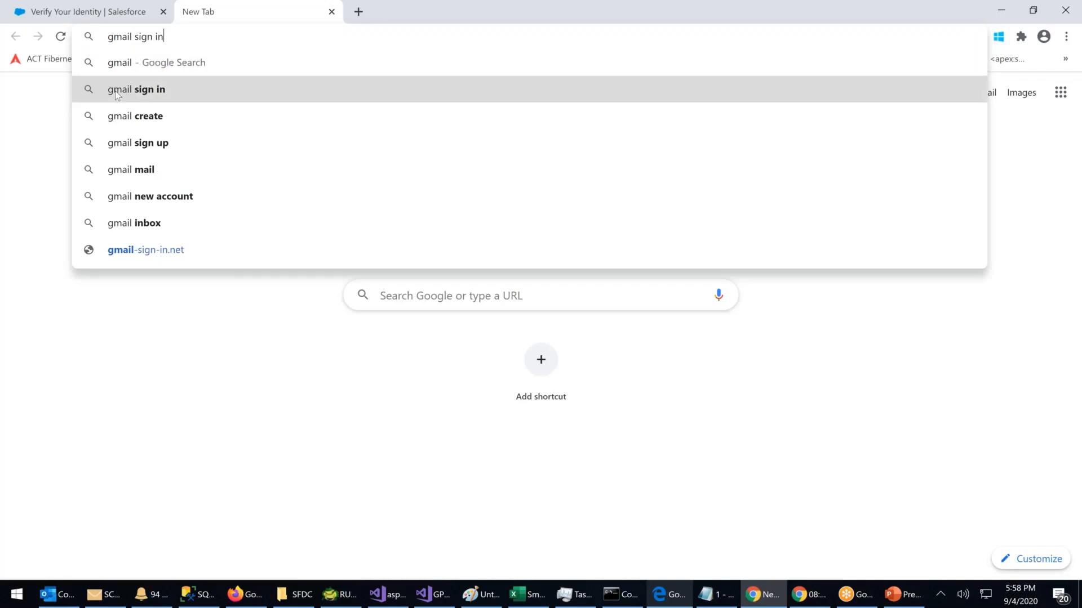
{"action": "key", "text": "Return"}
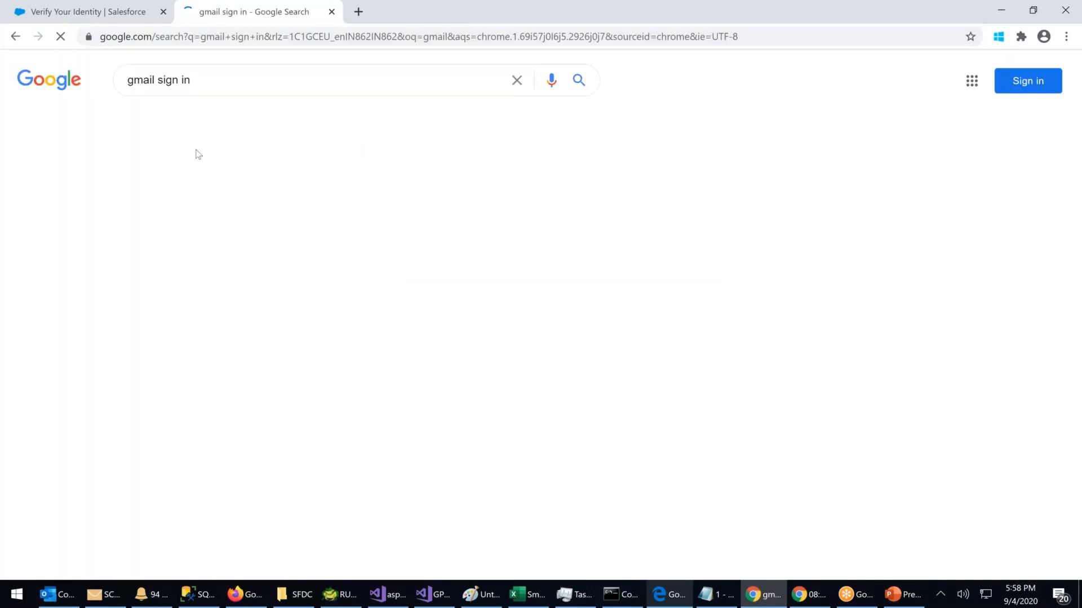
{"action": "left_click", "coordinate": [1010, 94]}
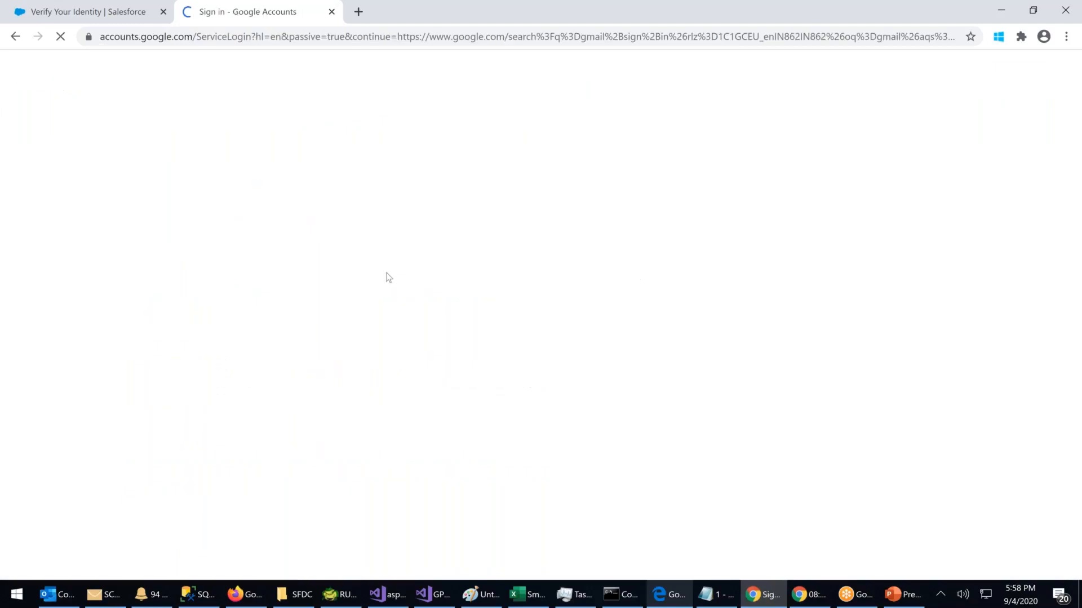
Step: Sign in with the code-receiving Gmail address and its password, declining to save it
{"action": "left_click", "coordinate": [475, 287]}
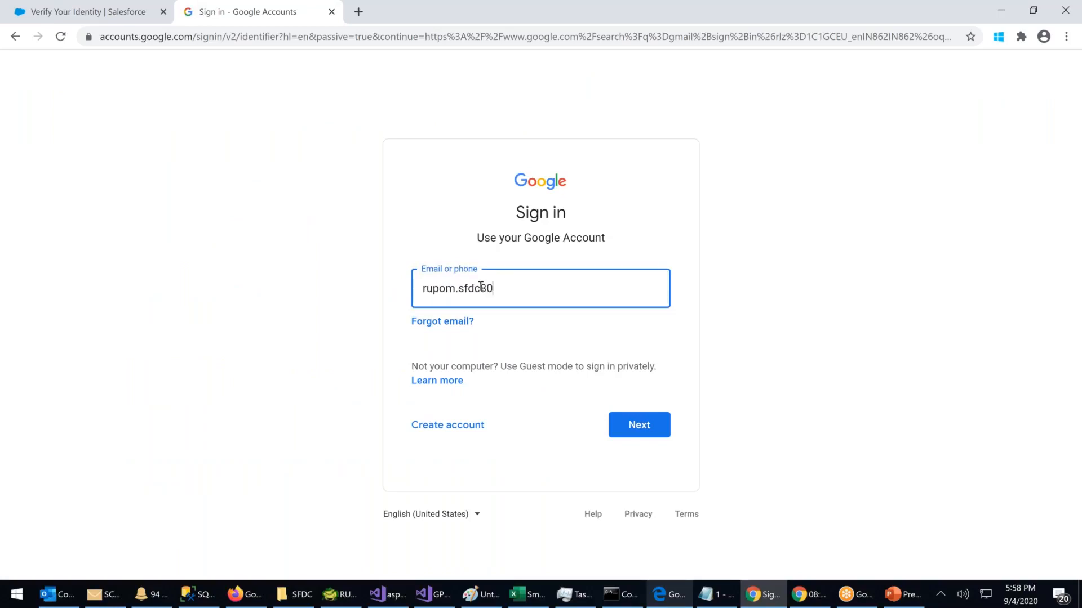
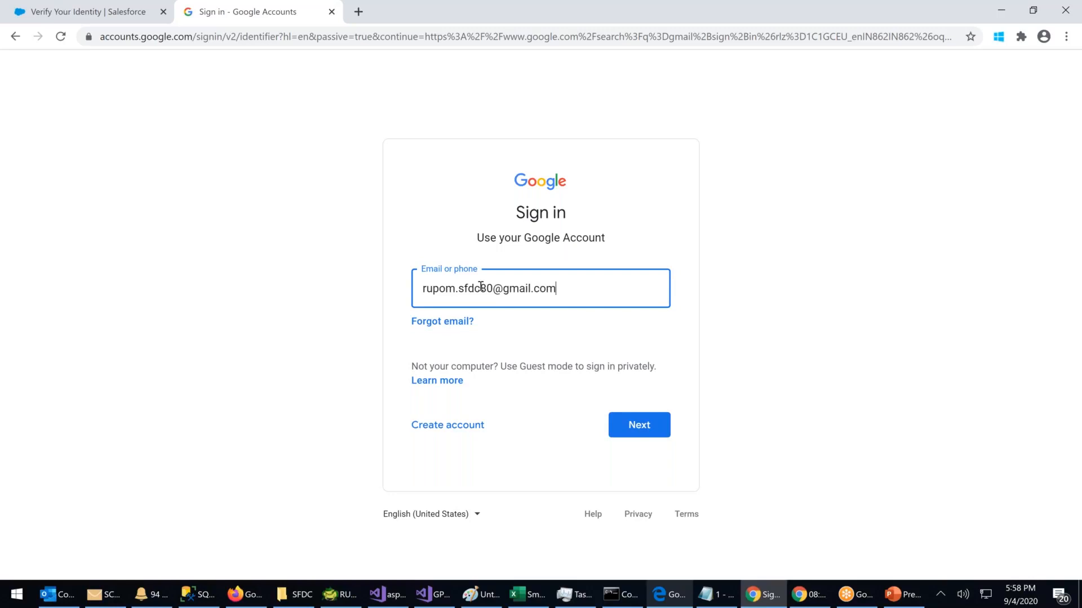
{"action": "left_click", "coordinate": [651, 417]}
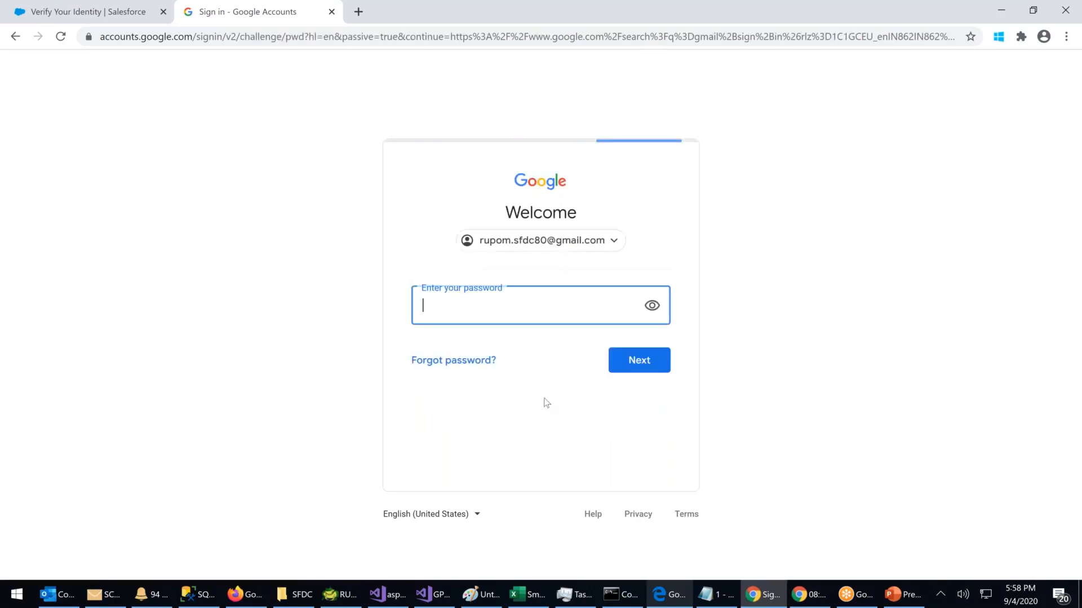
{"action": "type", "text": "••••••••"}
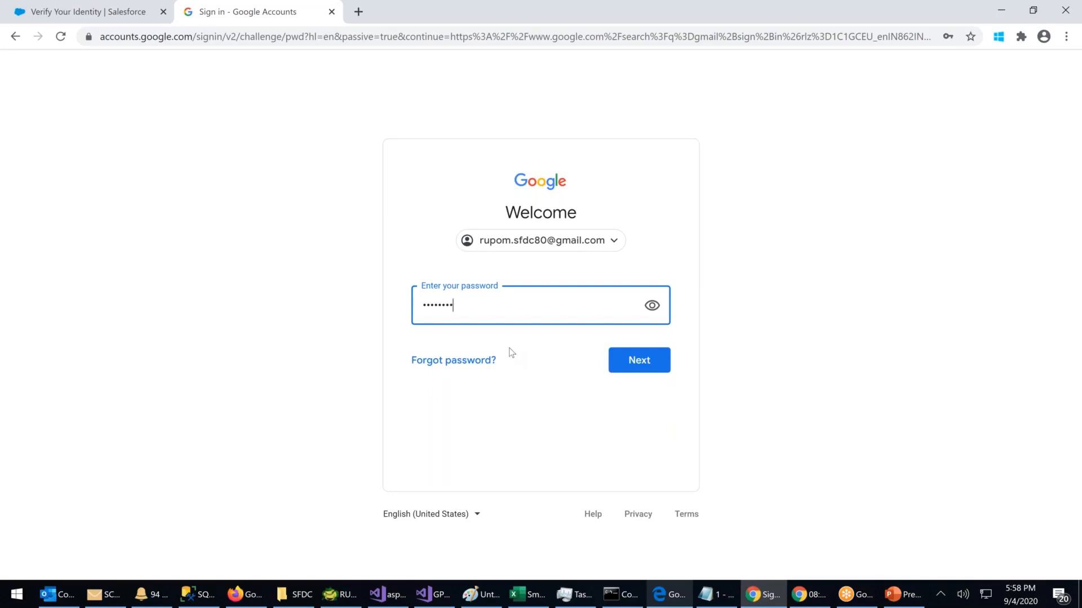
{"action": "key", "text": "Return"}
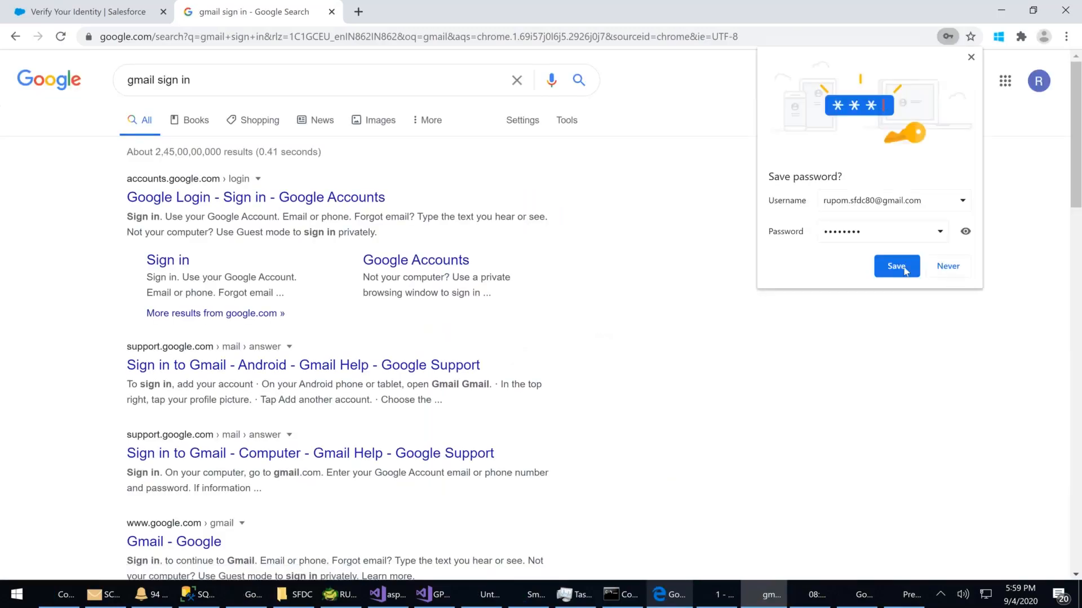
{"action": "left_click", "coordinate": [900, 267]}
Step: Open Gmail and copy the code from the newest 'Verify your identity in Salesforce' email
{"action": "left_click", "coordinate": [998, 84]}
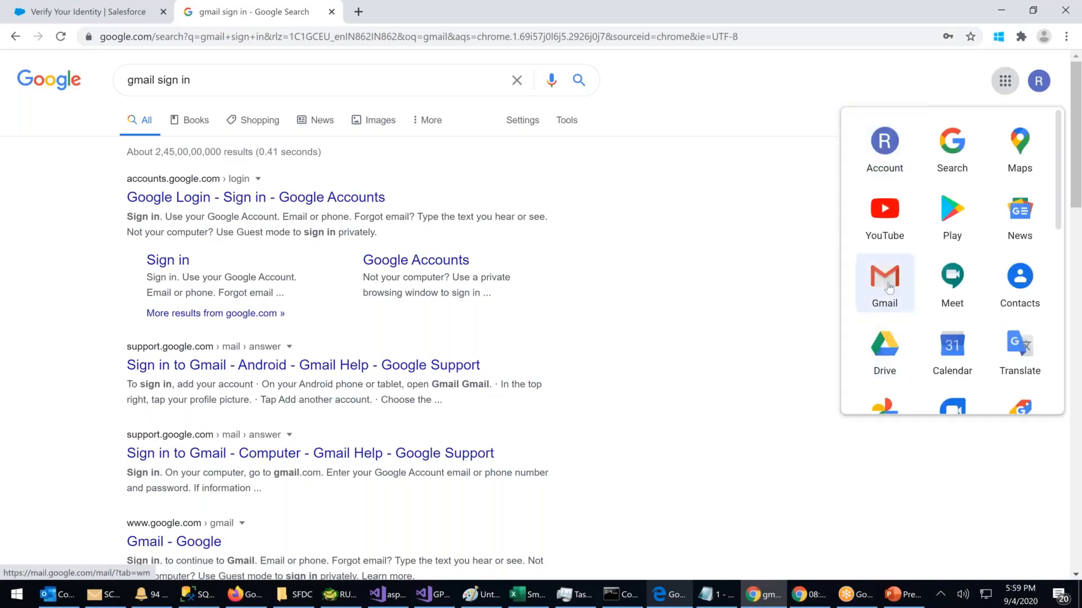
{"action": "left_click", "coordinate": [884, 279]}
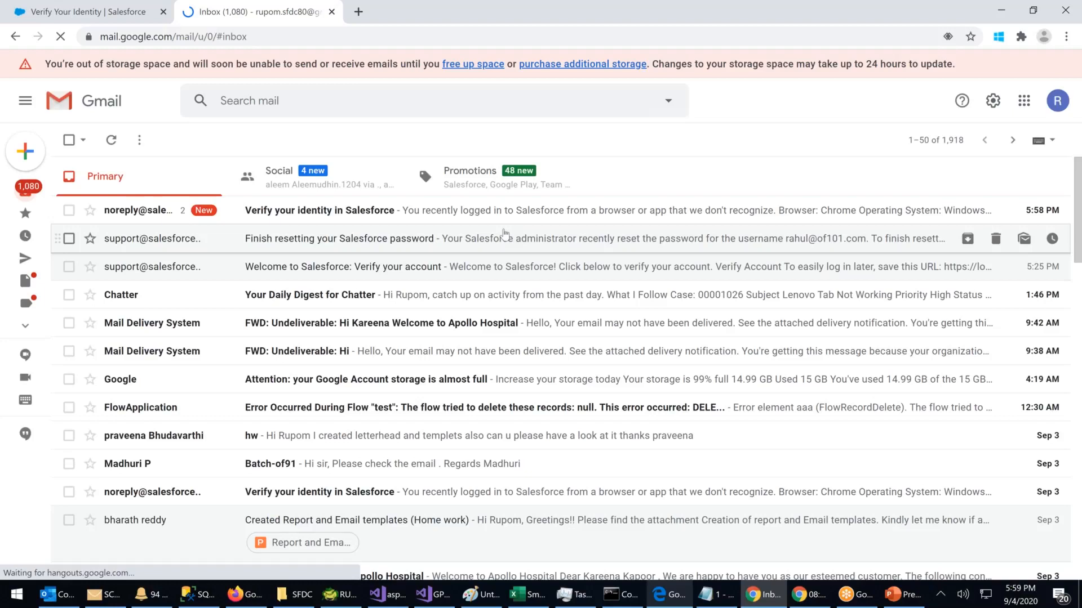
{"action": "left_click", "coordinate": [350, 215]}
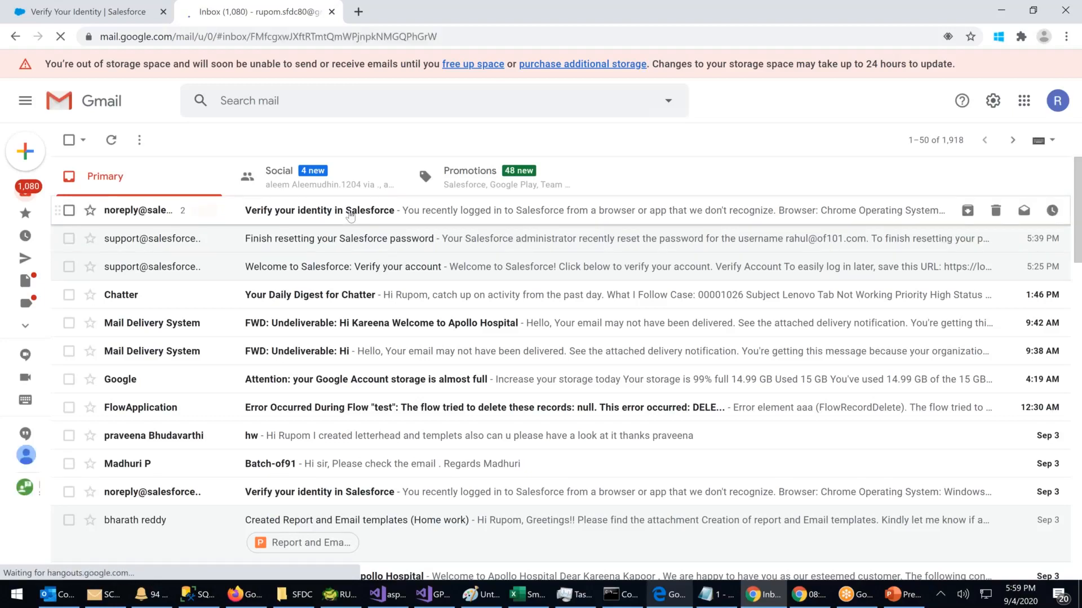
{"action": "double_click", "coordinate": [187, 417]}
{"action": "key", "text": "ctrl+c"}
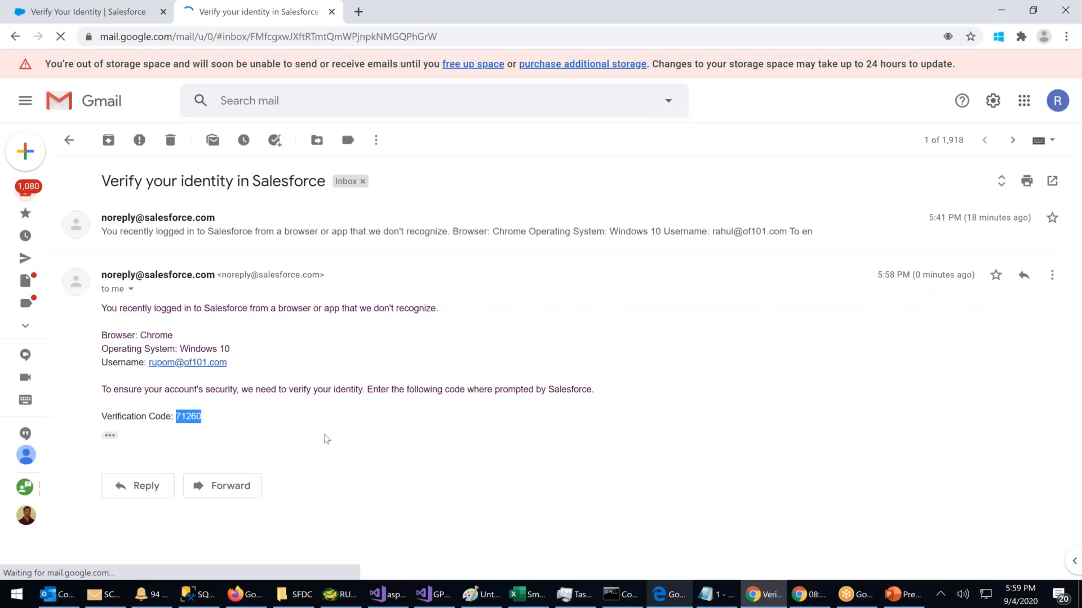
Step: Paste the code into Salesforce's Verification Code field and verify
{"action": "left_click", "coordinate": [84, 11]}
{"action": "left_click", "coordinate": [441, 411]}
{"action": "key", "text": "ctrl+v"}
{"action": "left_click", "coordinate": [552, 459]}
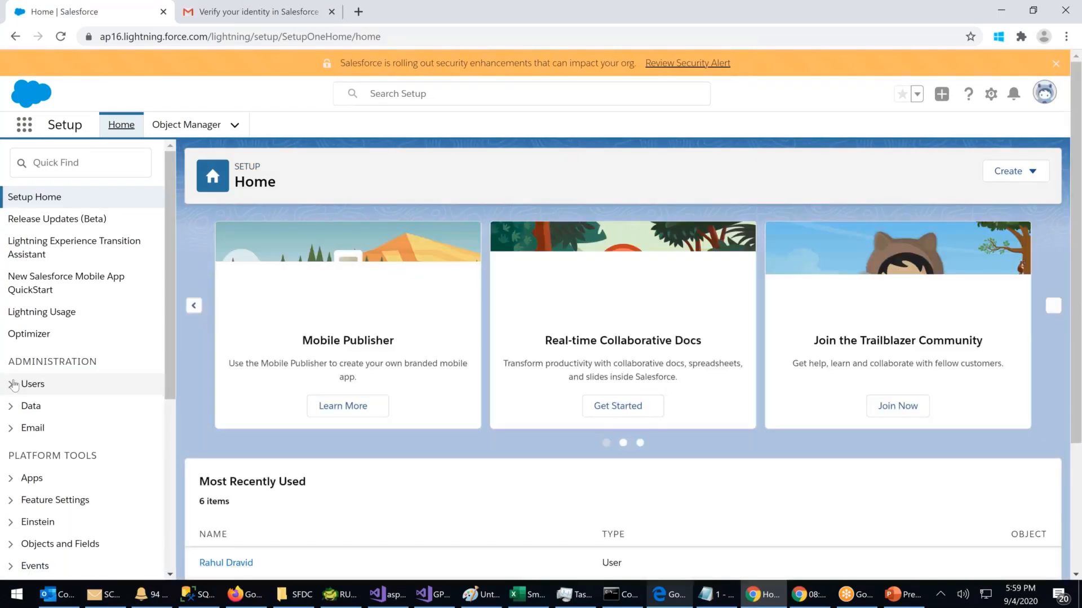
Step: Open the CEO user's record from Setup's Users list
{"action": "left_click", "coordinate": [13, 384]}
{"action": "scroll", "coordinate": [92, 391], "scroll_direction": "down", "scroll_amount": 3}
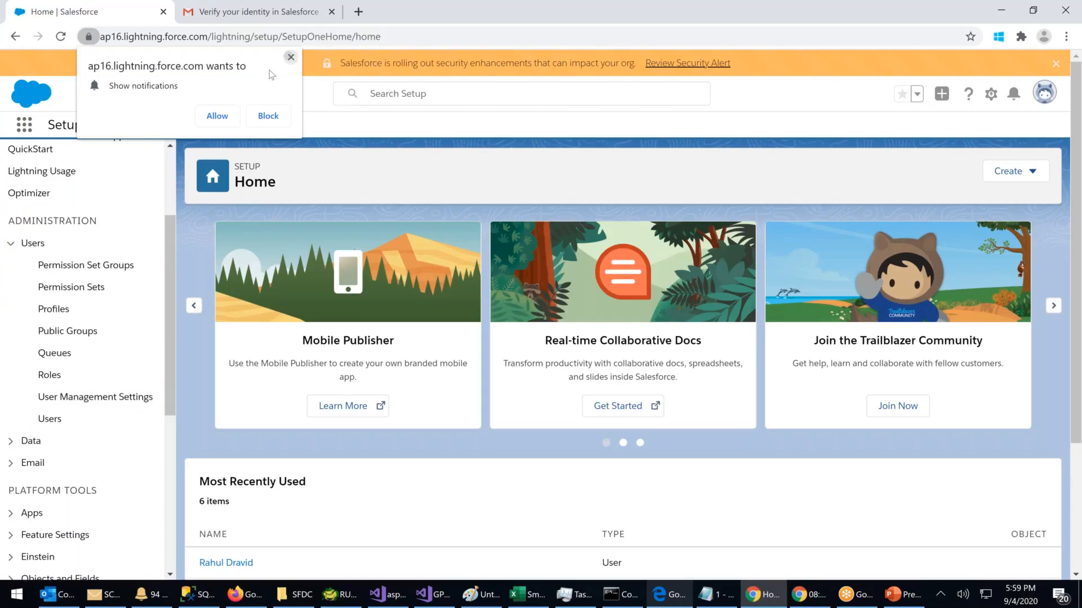
{"action": "left_click", "coordinate": [291, 57]}
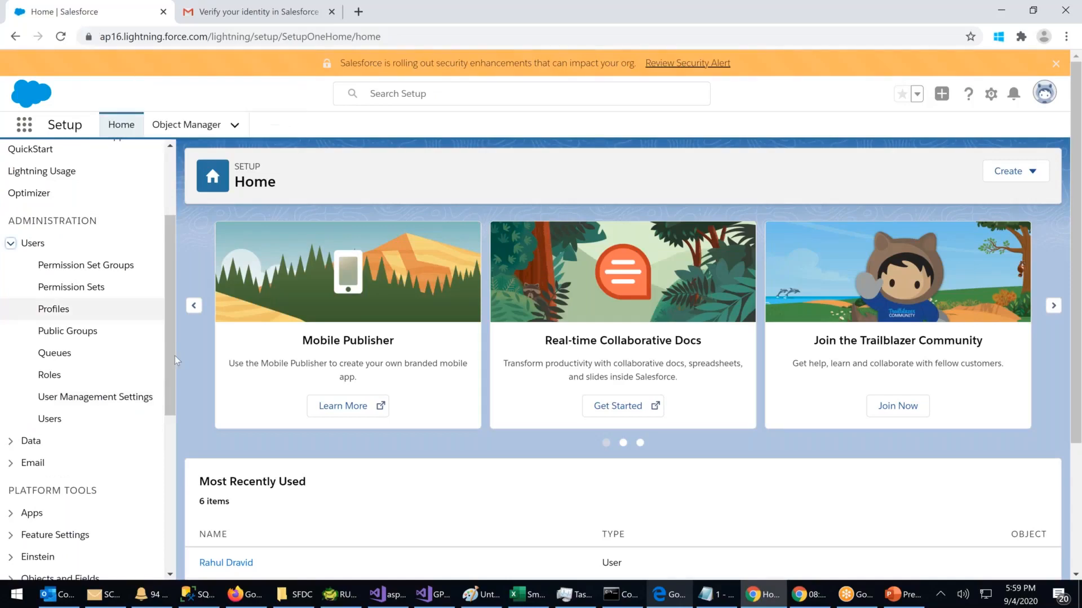
{"action": "left_click", "coordinate": [59, 421]}
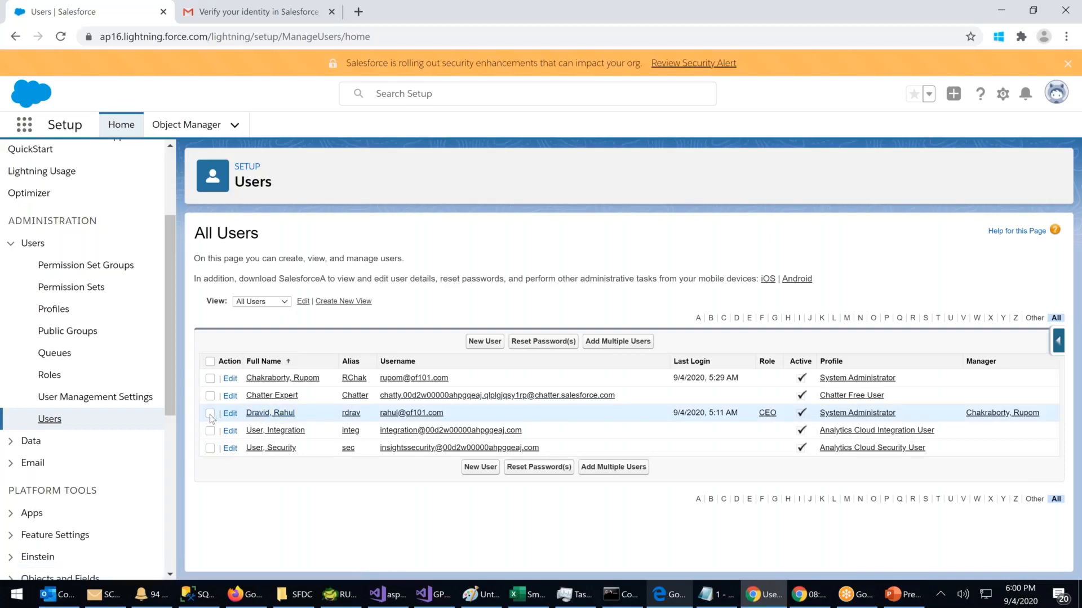
{"action": "left_click", "coordinate": [265, 415]}
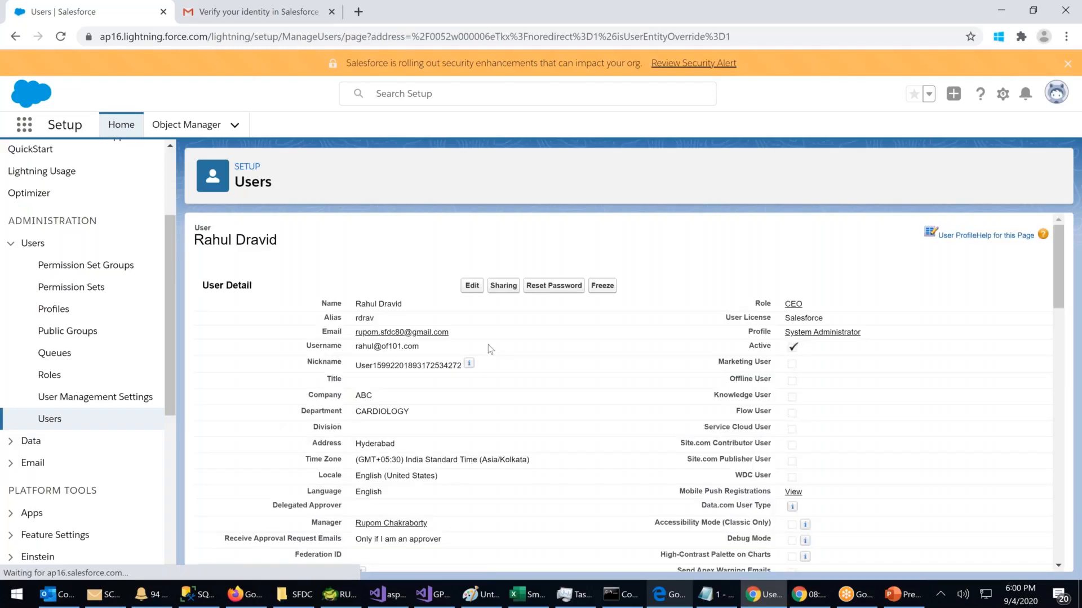
Step: Reset the CEO user's password, confirm it, and return to Gmail
{"action": "left_click", "coordinate": [568, 301]}
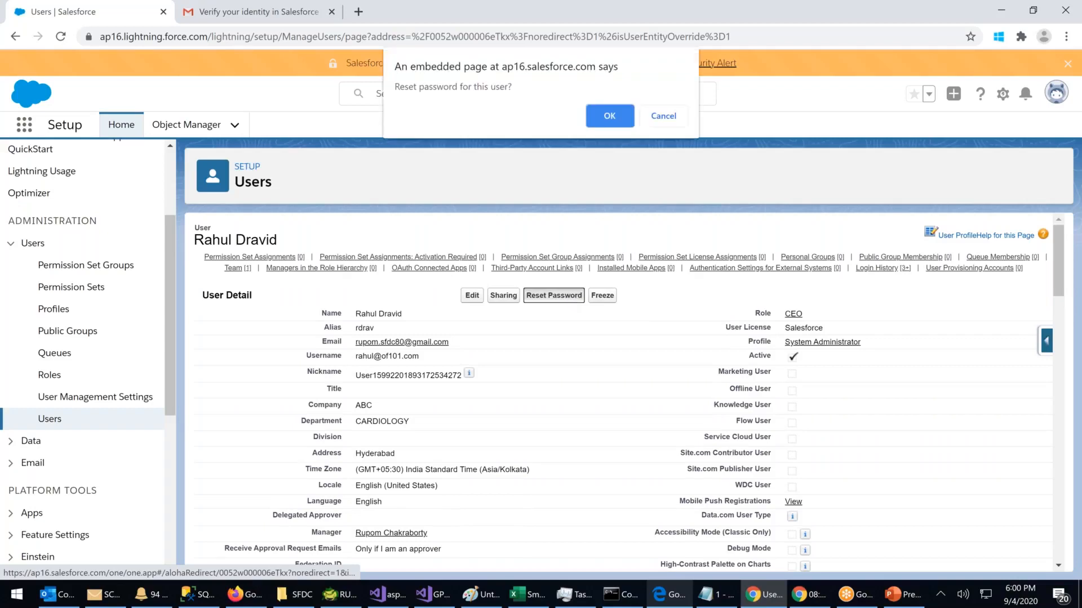
{"action": "left_click", "coordinate": [609, 117]}
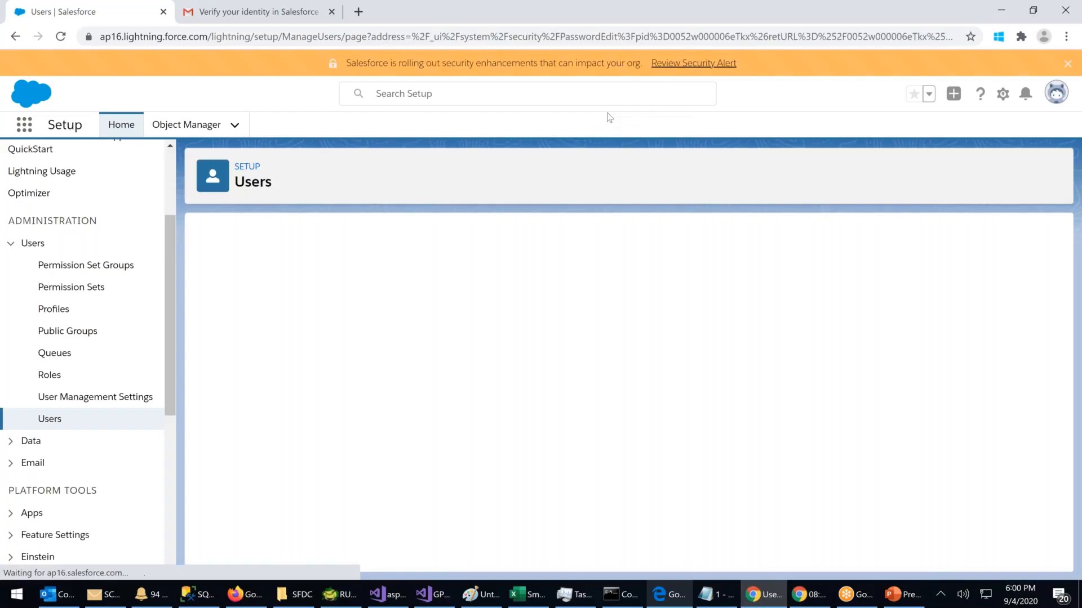
{"action": "left_click", "coordinate": [271, 13]}
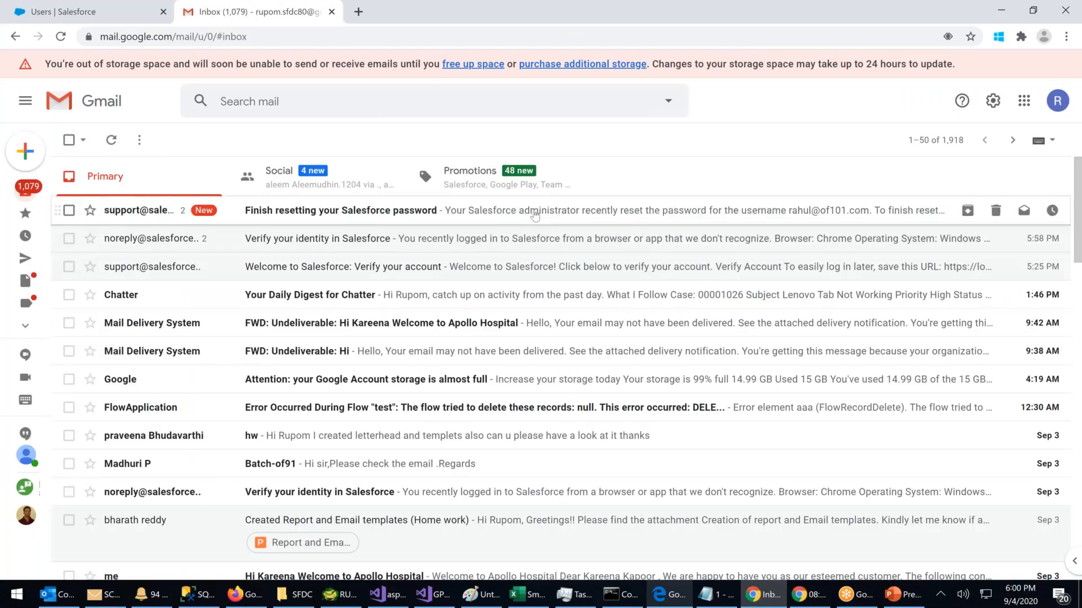
Step: Open the newest 'Finish resetting your Salesforce password' email with its reset link
{"action": "left_click", "coordinate": [439, 218]}
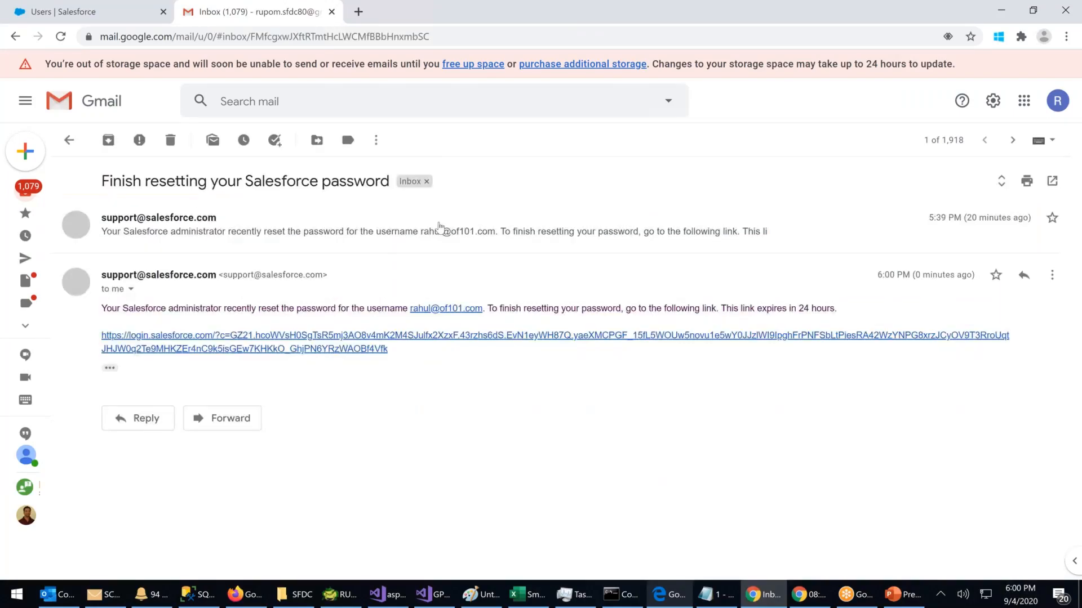
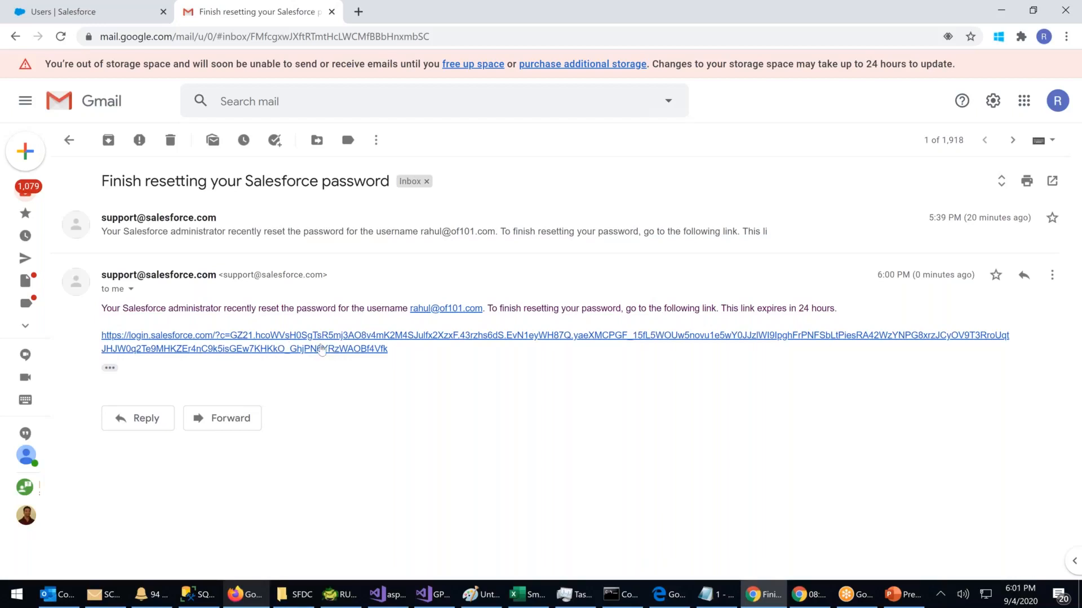
Step: Close the Gmail tab and bring the Firefox window with the GoToMeeting Hub forward
{"action": "left_click", "coordinate": [90, 11]}
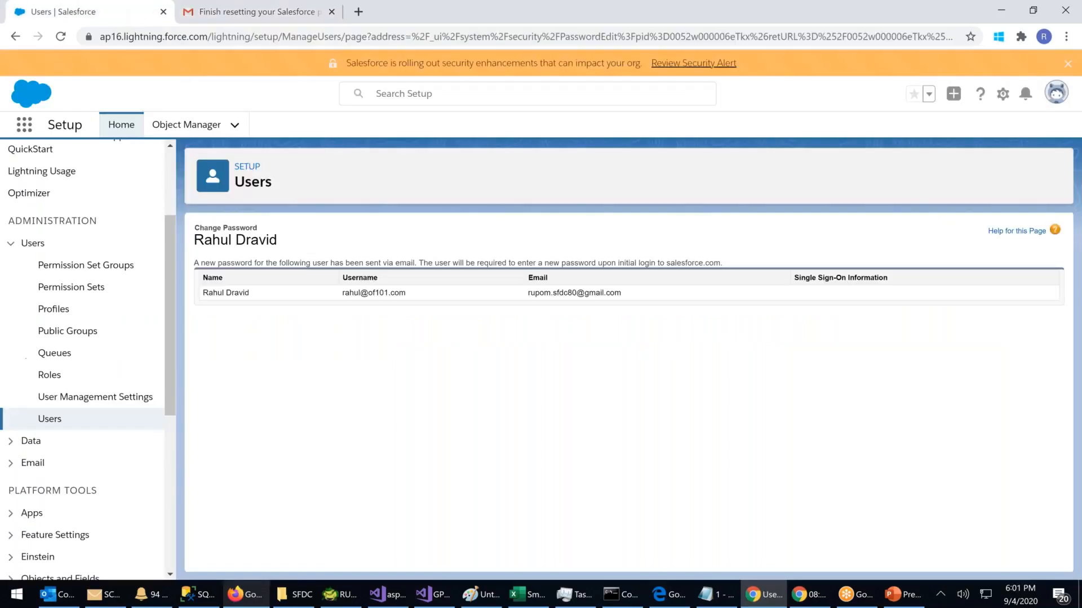
{"action": "left_click", "coordinate": [1056, 93]}
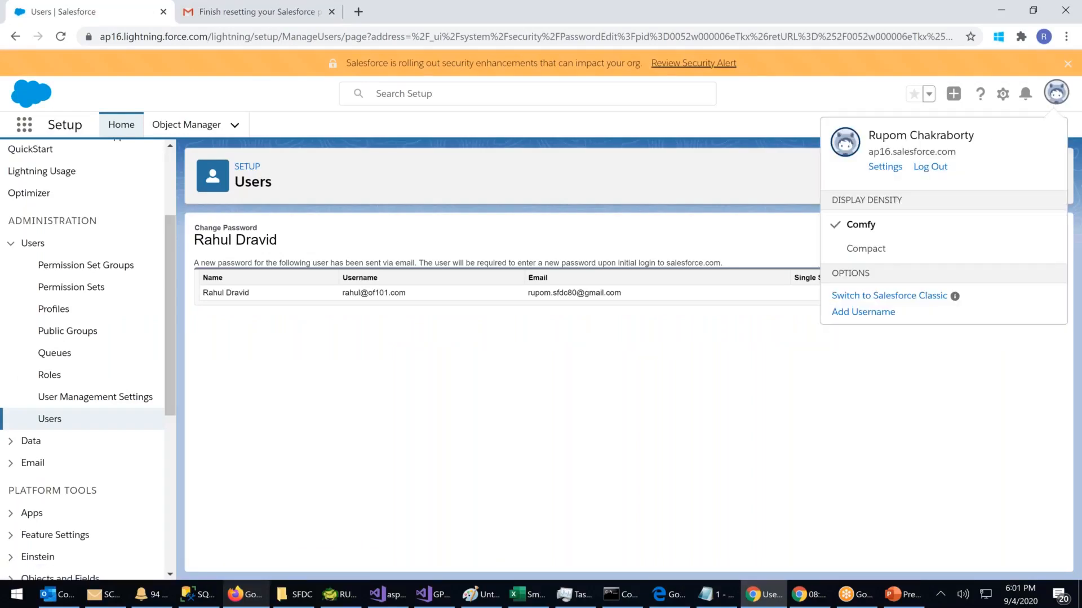
{"action": "left_click", "coordinate": [316, 11]}
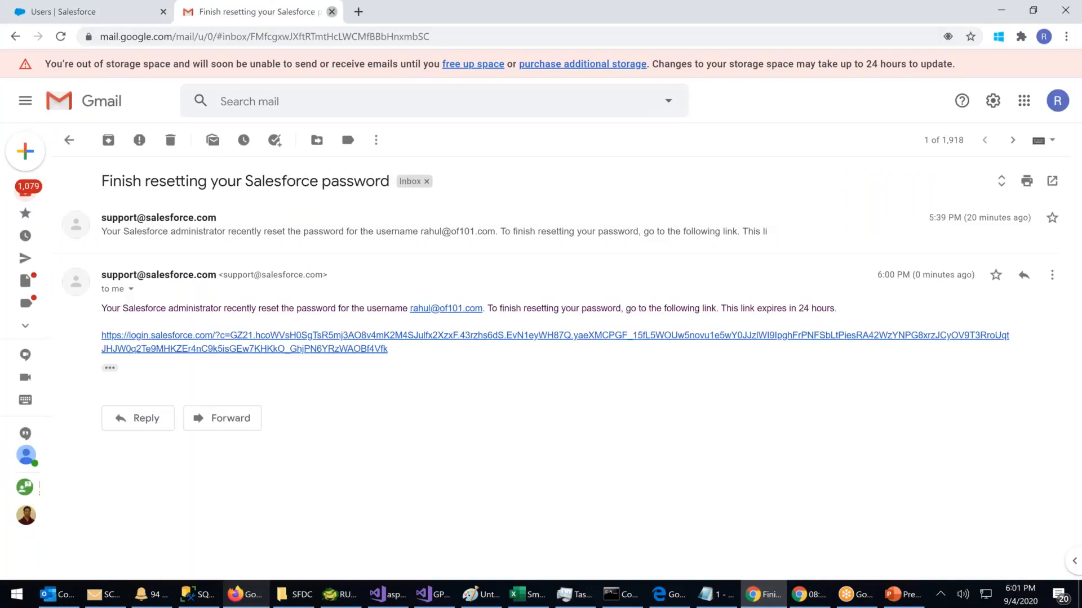
{"action": "left_click", "coordinate": [331, 11]}
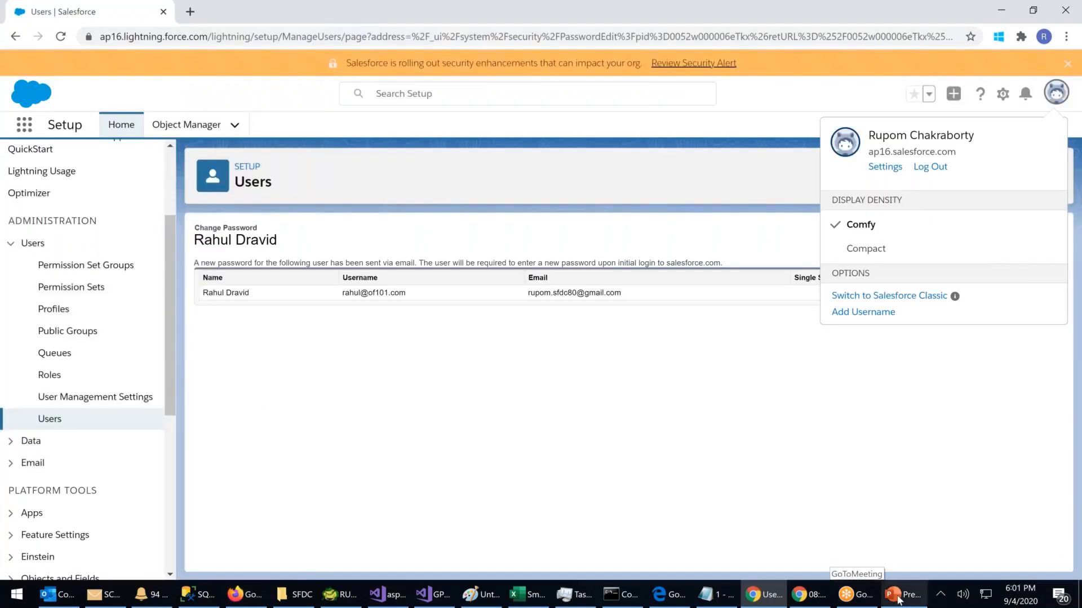
{"action": "left_click", "coordinate": [242, 596]}
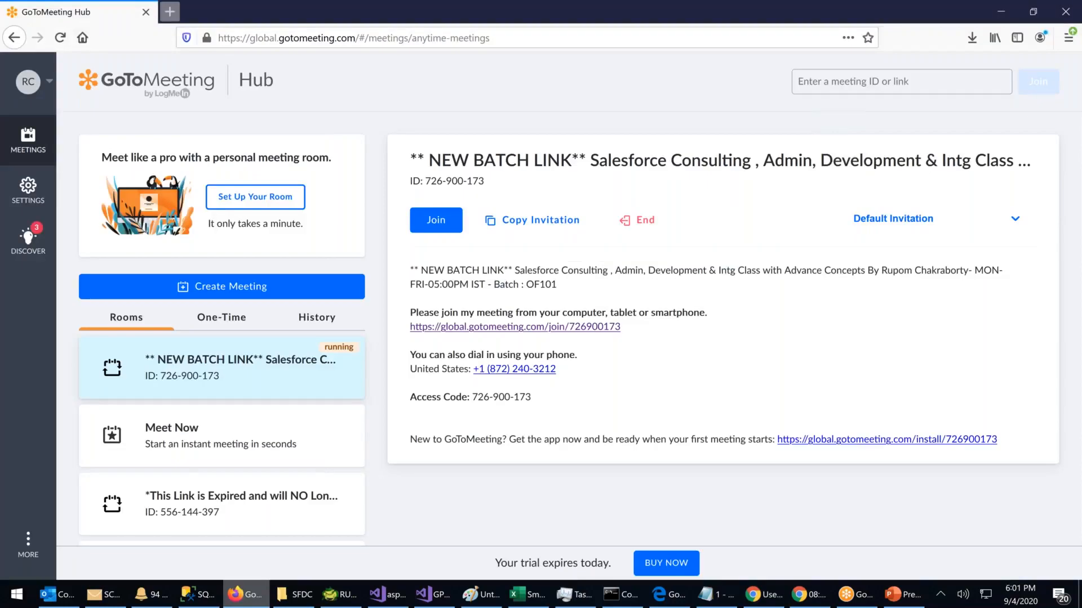
Step: Search 'gmail sign in' in a new tab and open the Google sign-in page
{"action": "left_click", "coordinate": [170, 12]}
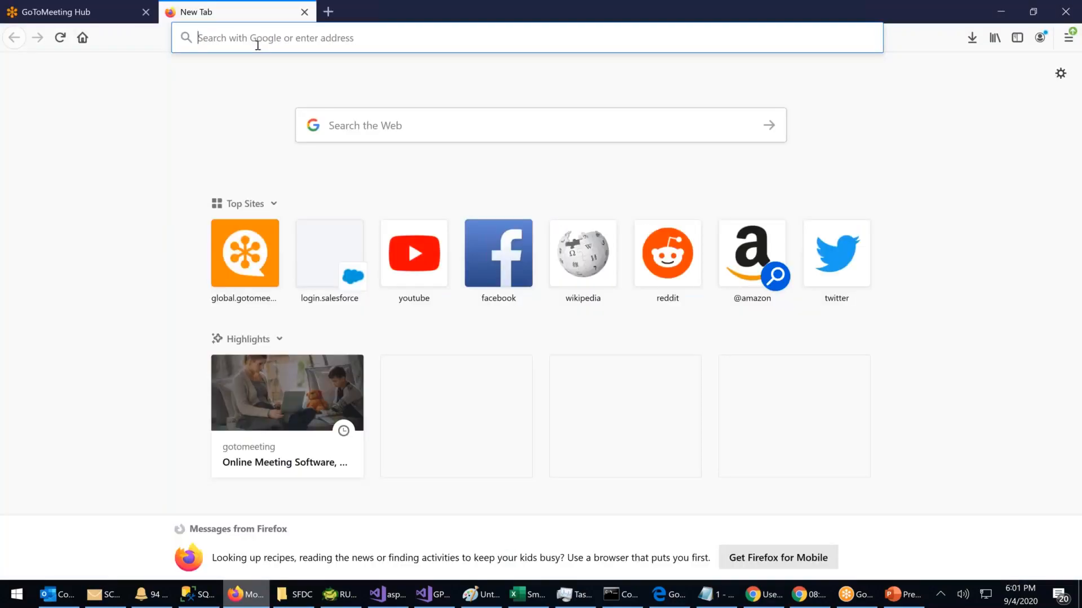
{"action": "type", "text": "gmai"}
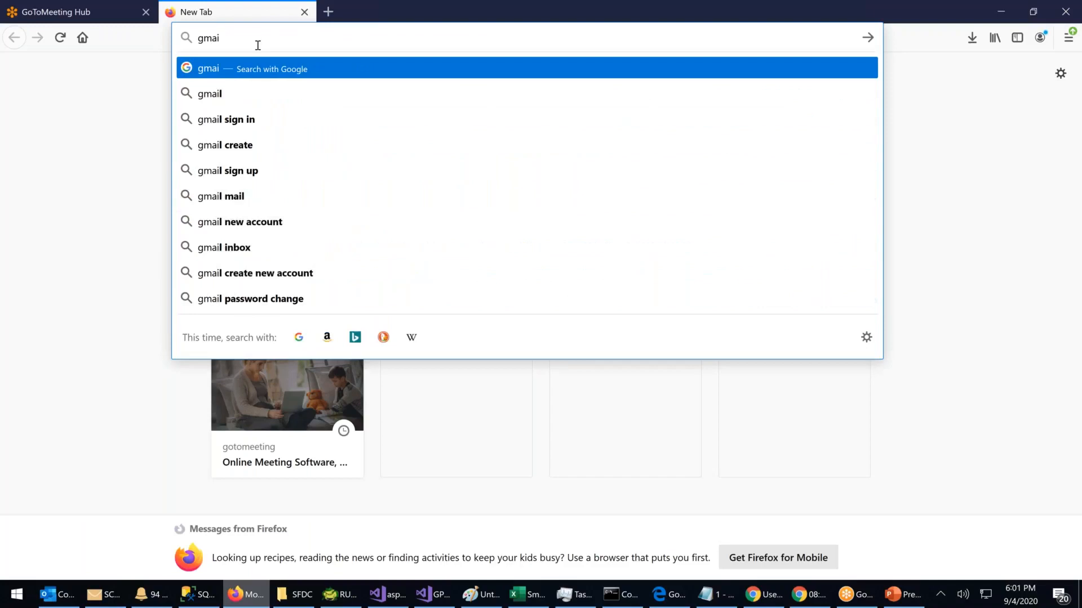
{"action": "left_click", "coordinate": [221, 120]}
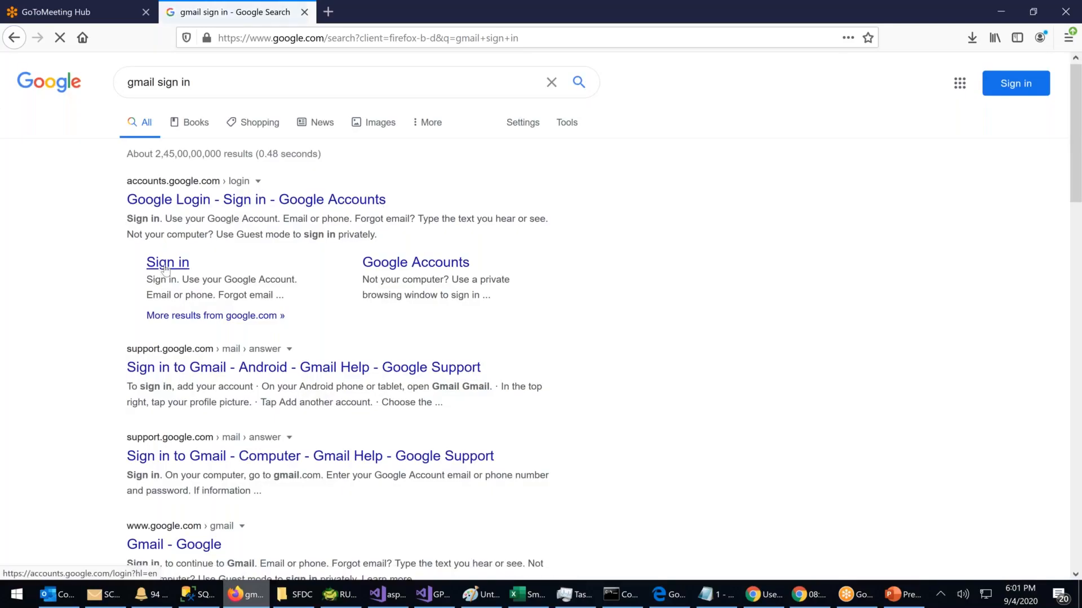
{"action": "left_click", "coordinate": [165, 265]}
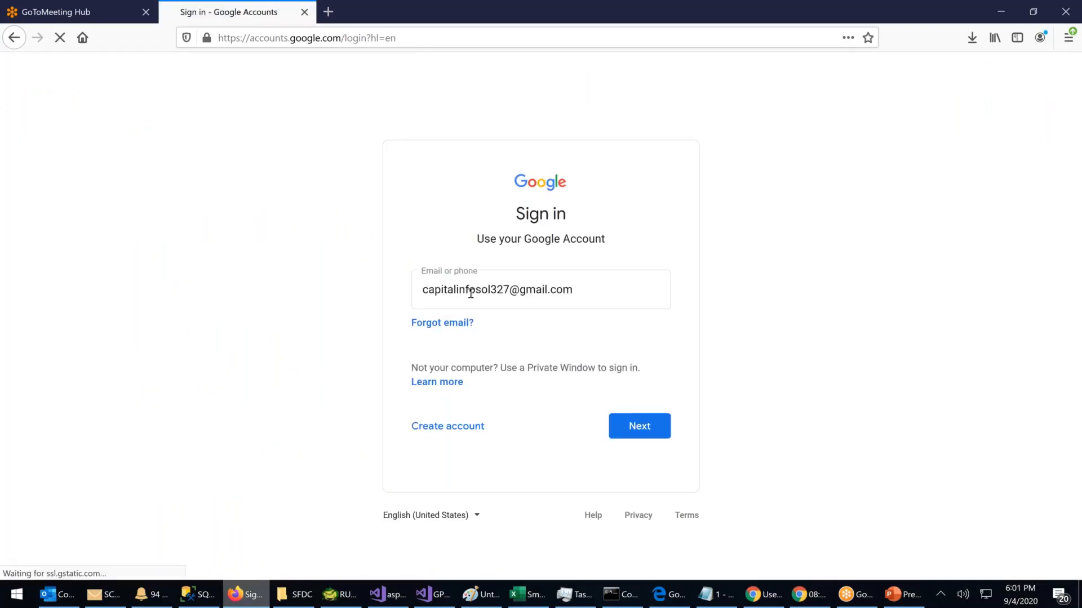
Step: Replace the prefilled address with the account's e-mail and continue to the password step
{"action": "key", "text": "ctrl+a"}
{"action": "key", "text": "BackSpace"}
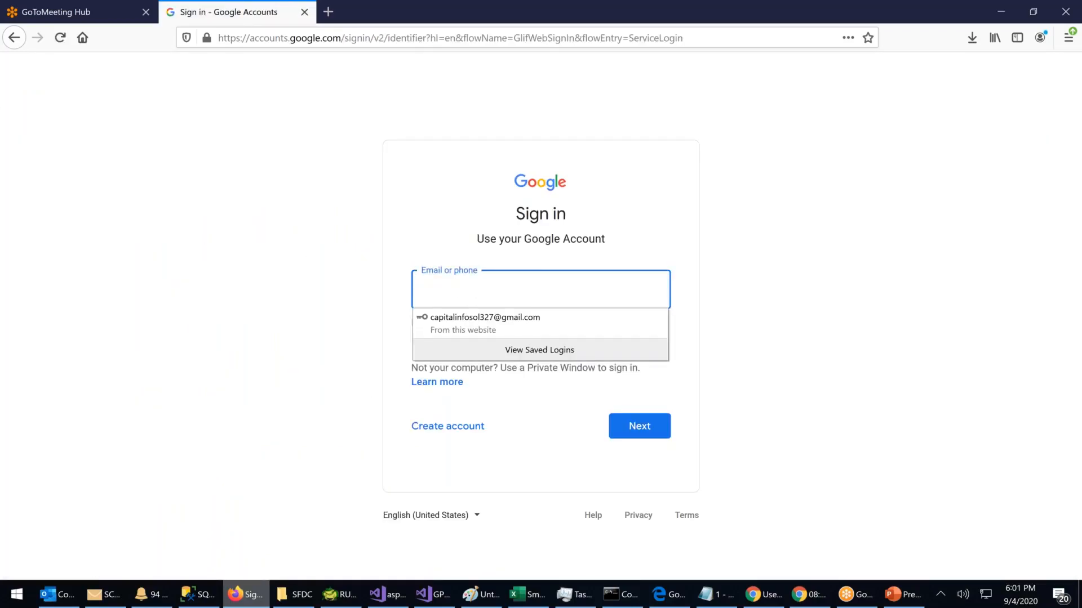
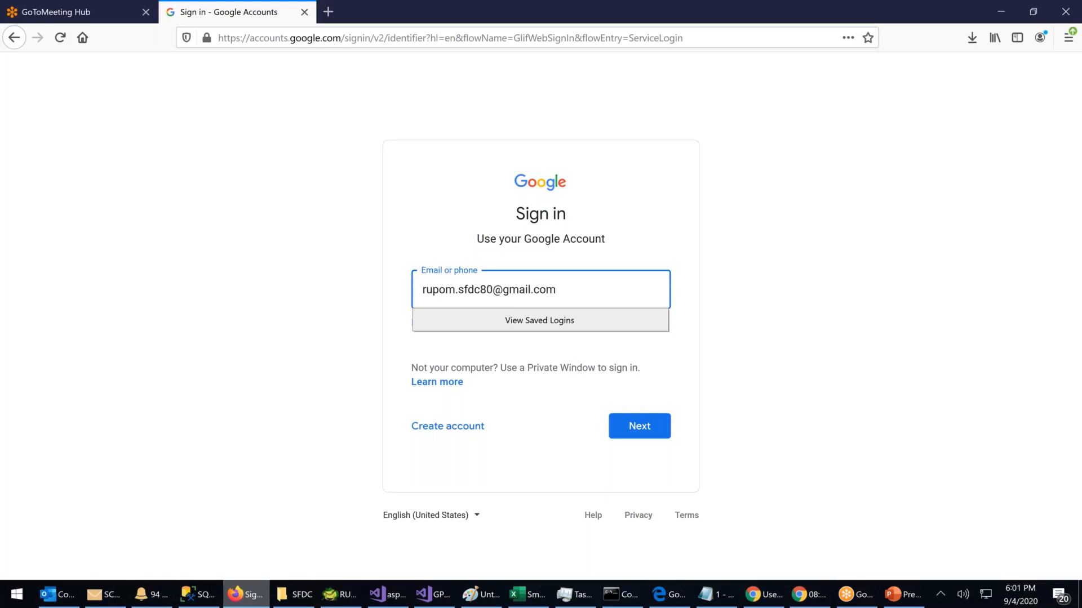
{"action": "left_click", "coordinate": [647, 433]}
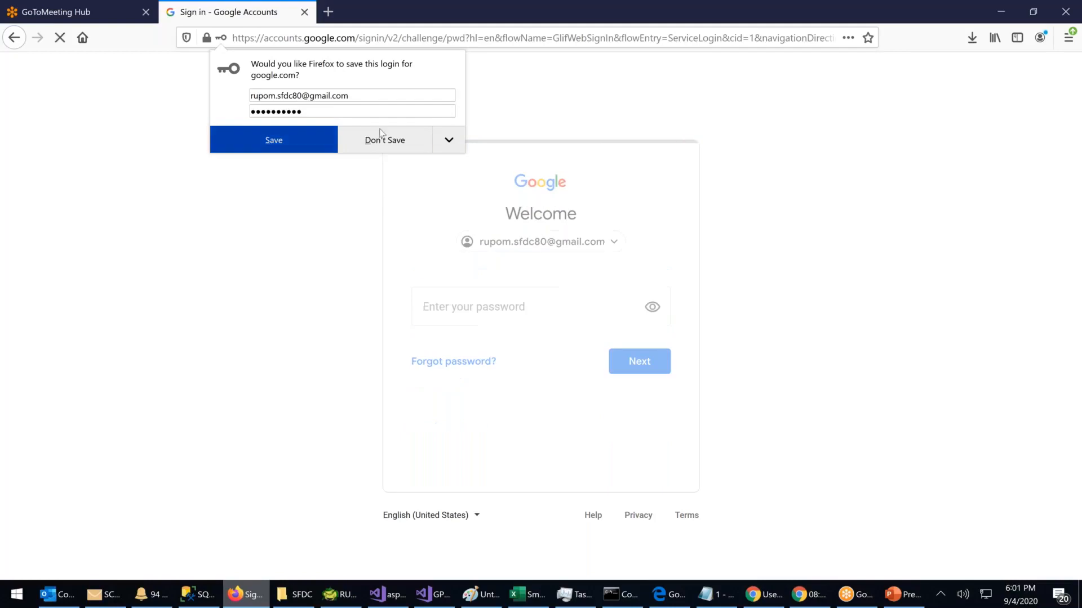
Step: Enter the account password, retrying after the first attempt fails, to finish signing in
{"action": "left_click", "coordinate": [385, 145]}
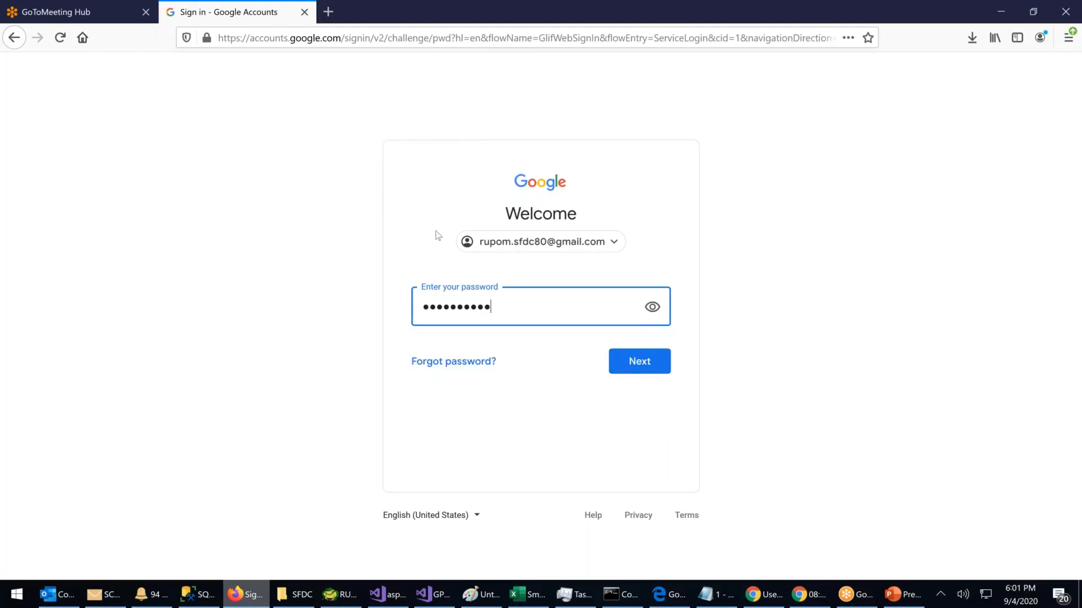
{"action": "left_click", "coordinate": [643, 365]}
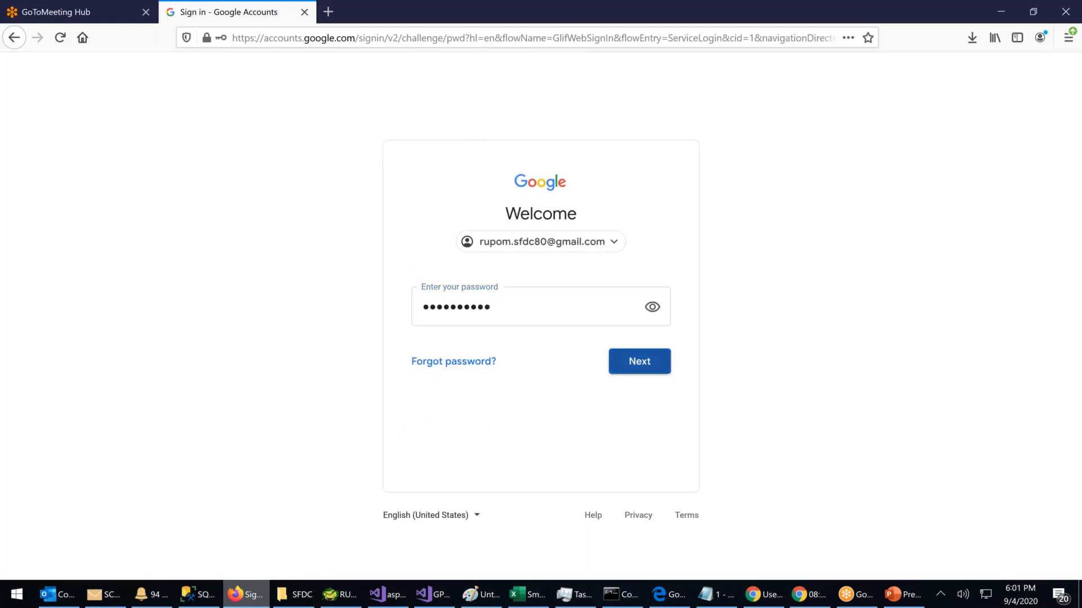
{"action": "left_click", "coordinate": [457, 303]}
{"action": "type", "text": "•••••••"}
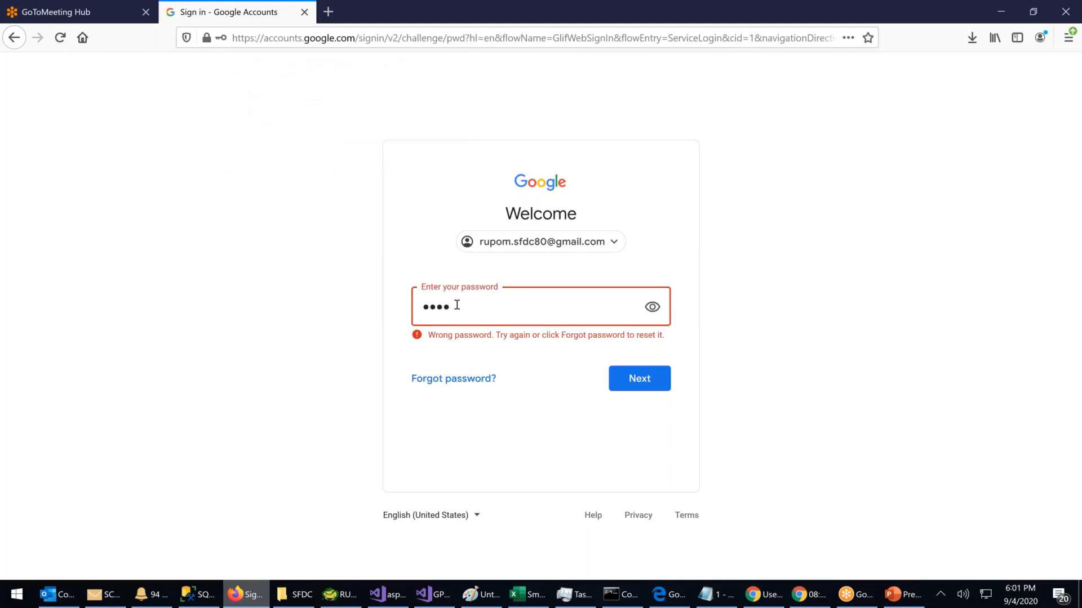
{"action": "type", "text": "•"}
{"action": "left_click", "coordinate": [644, 381]}
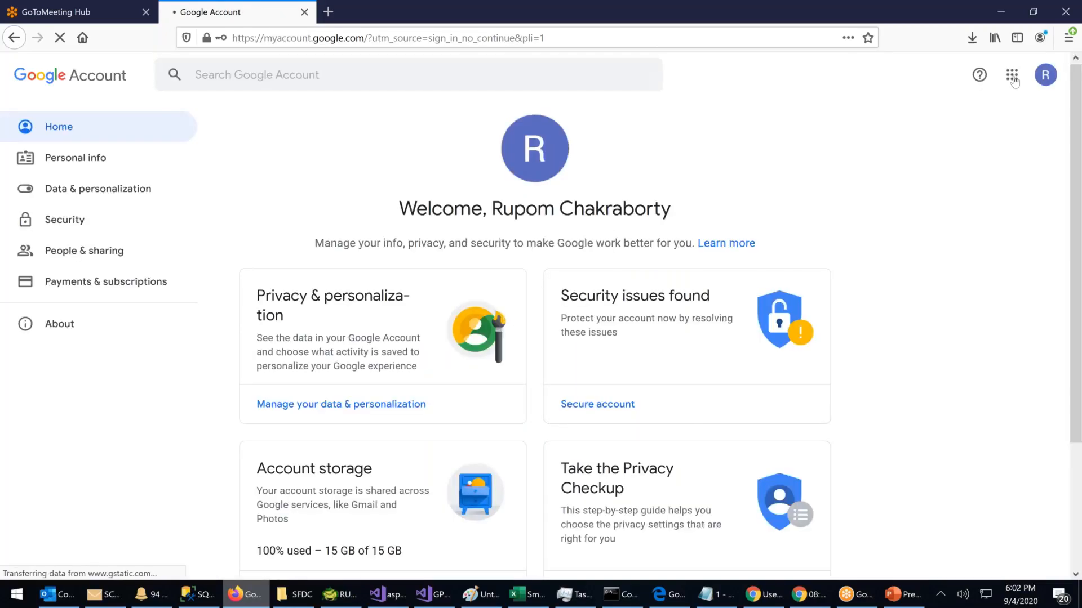
Step: Open Gmail from the Google apps grid, close the Account tab, and read the 'Finish resetting your Salesforce password' email
{"action": "left_click", "coordinate": [1014, 82]}
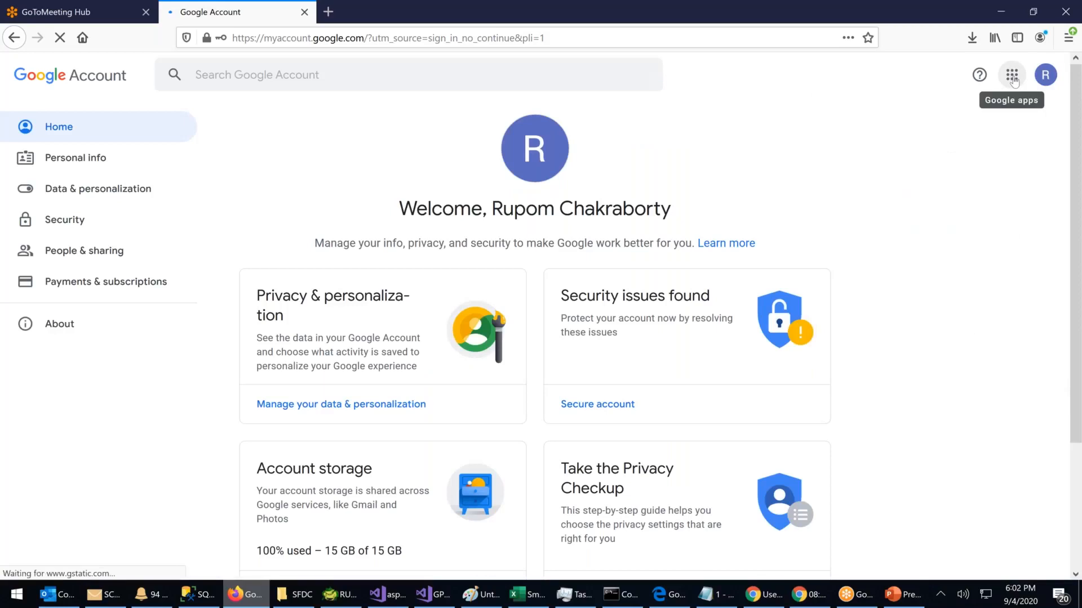
{"action": "left_click", "coordinate": [1014, 82]}
{"action": "left_click", "coordinate": [892, 280]}
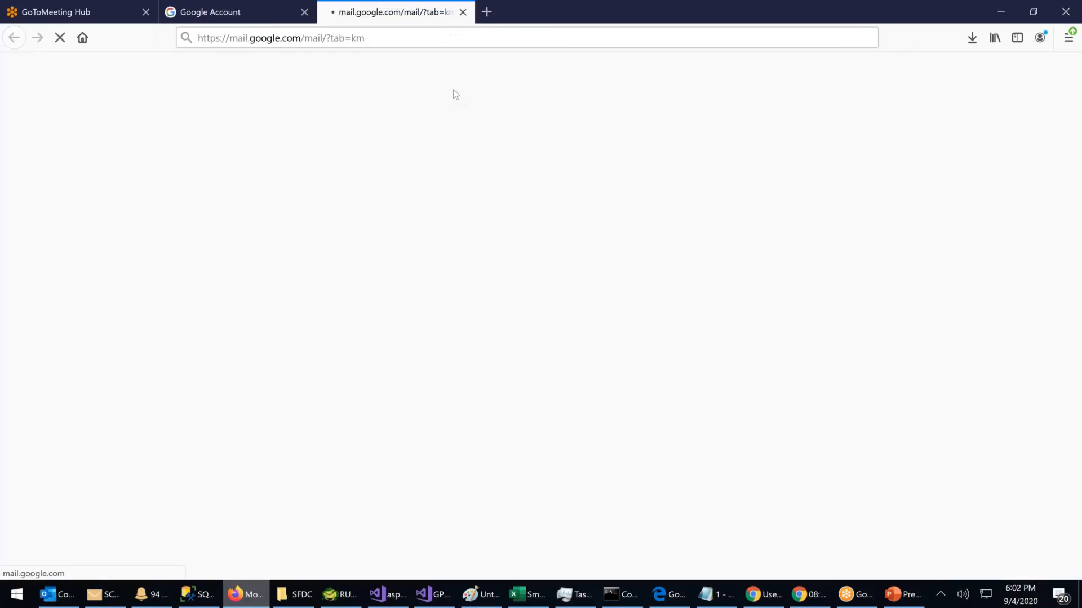
{"action": "left_click", "coordinate": [304, 13]}
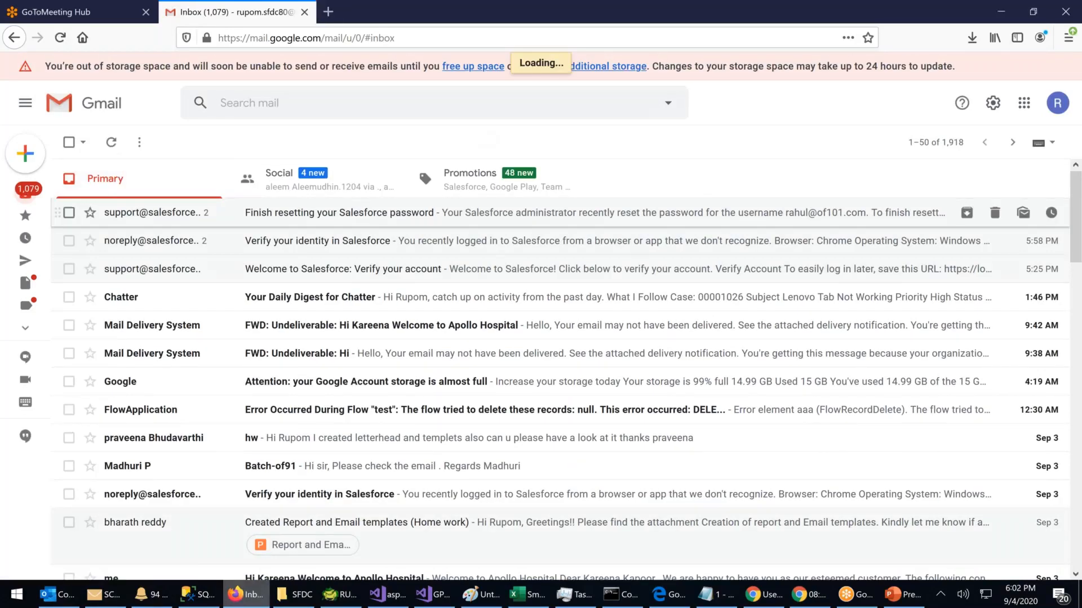
{"action": "left_click", "coordinate": [563, 212]}
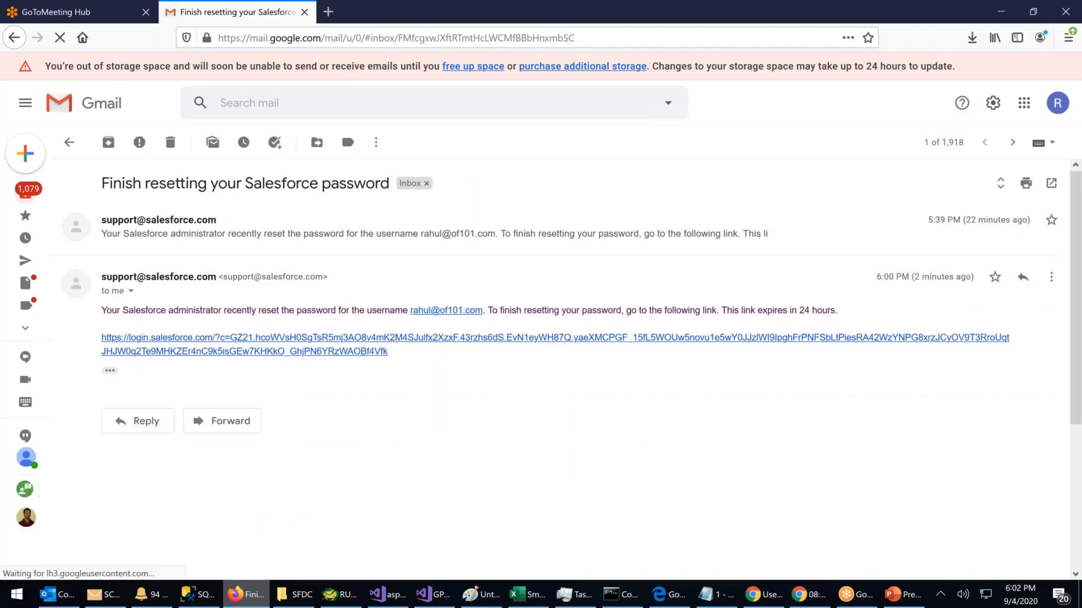
Step: Follow the reset link, then refresh the Gmail inbox to look for the verification email
{"action": "left_click", "coordinate": [329, 354]}
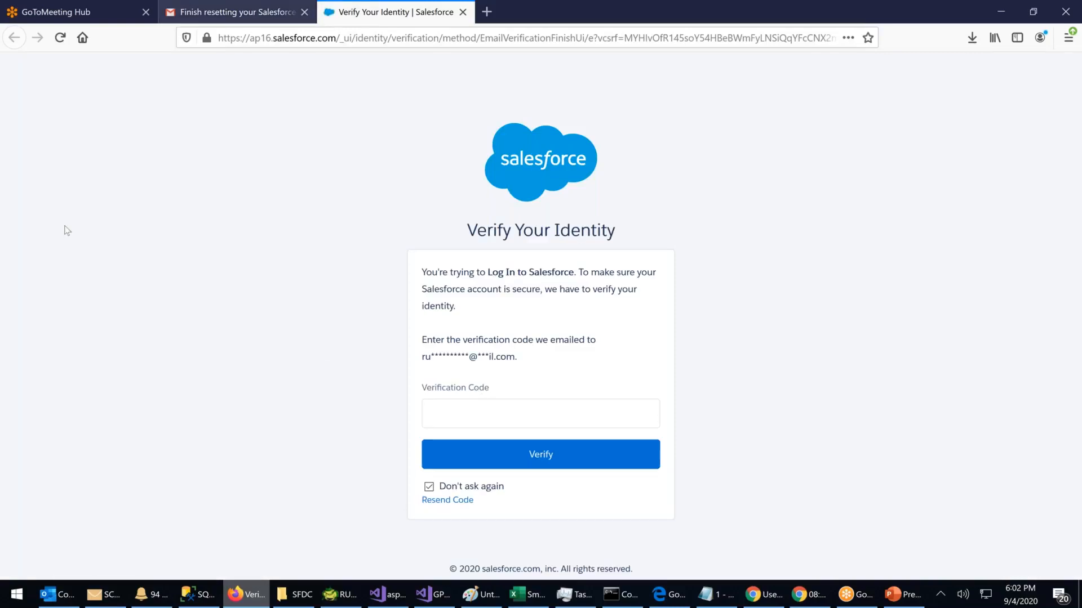
{"action": "key", "text": "ctrl+shift+Tab"}
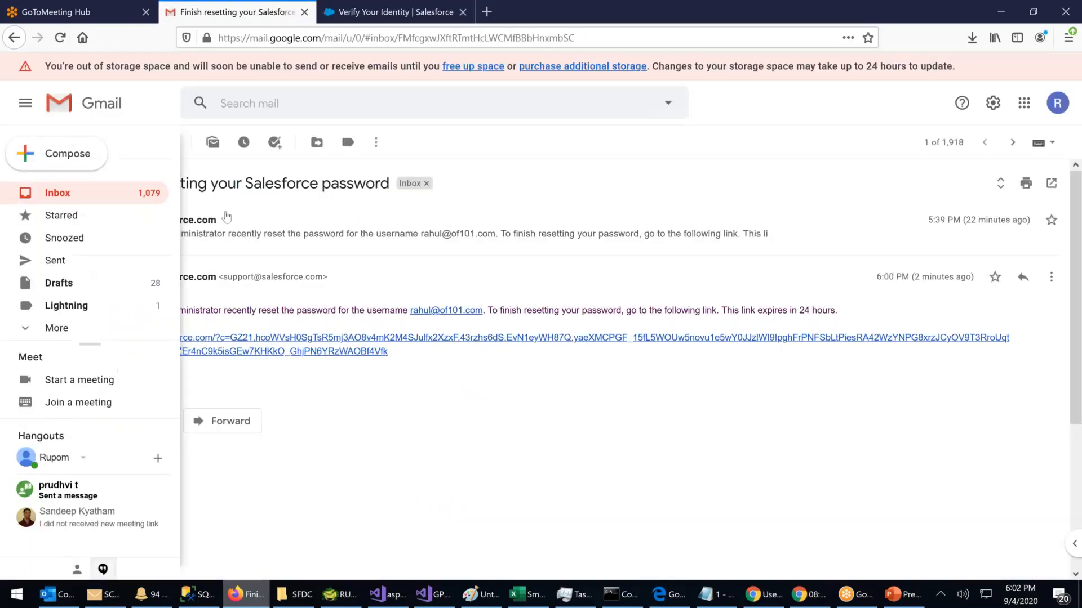
{"action": "left_click", "coordinate": [57, 192]}
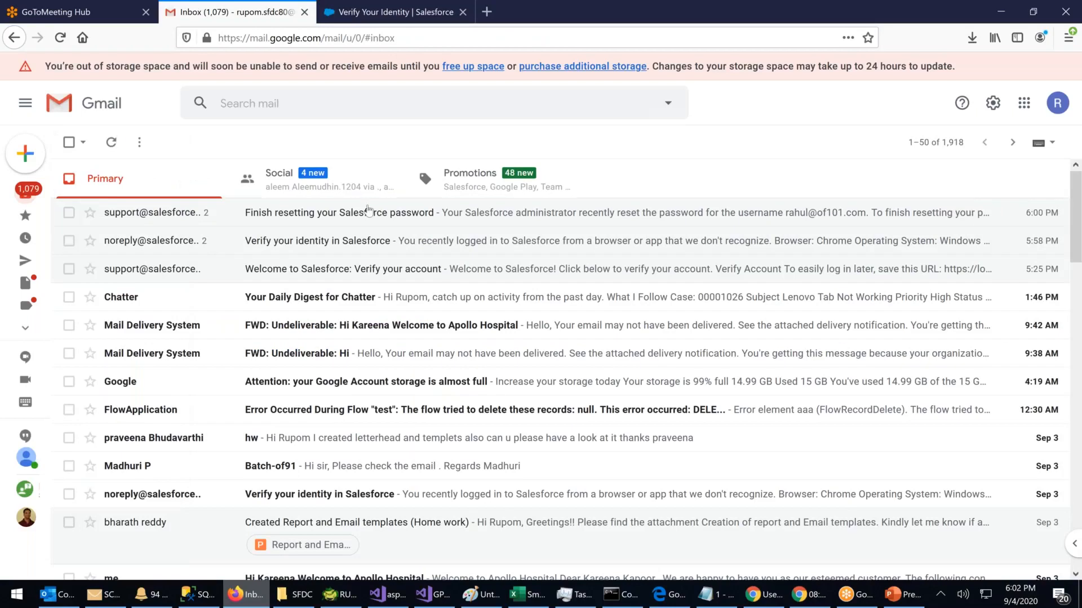
{"action": "left_click", "coordinate": [574, 243]}
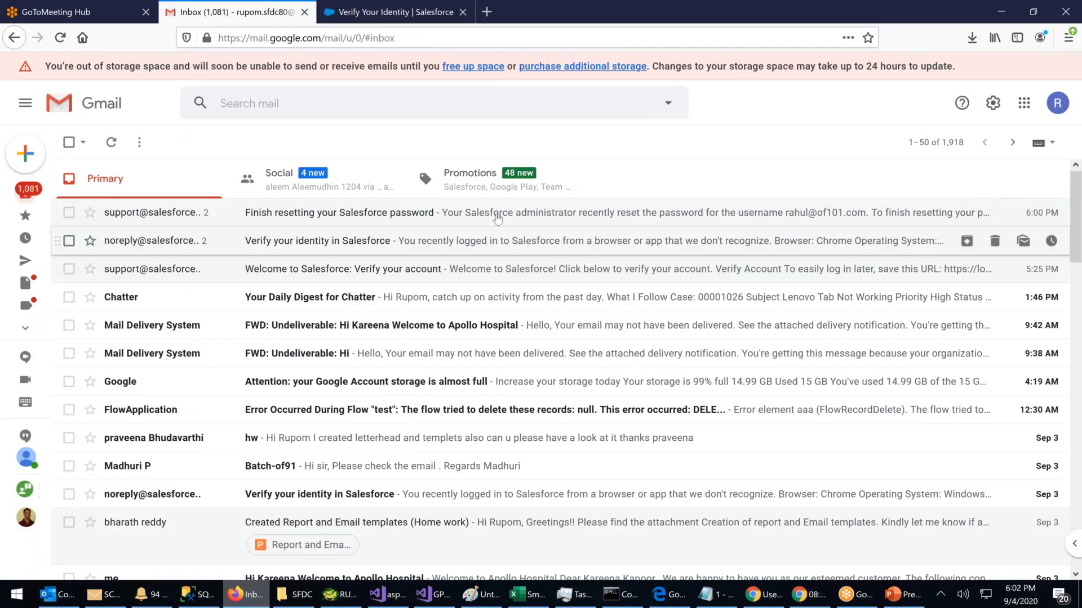
{"action": "left_click", "coordinate": [111, 143]}
{"action": "left_click", "coordinate": [332, 21]}
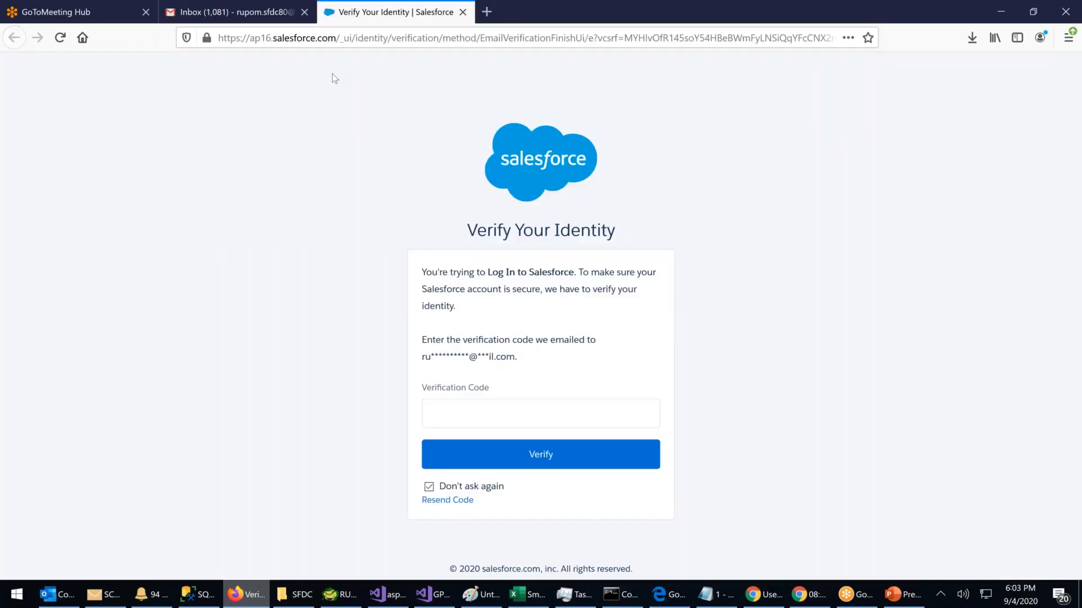
{"action": "left_click", "coordinate": [248, 12]}
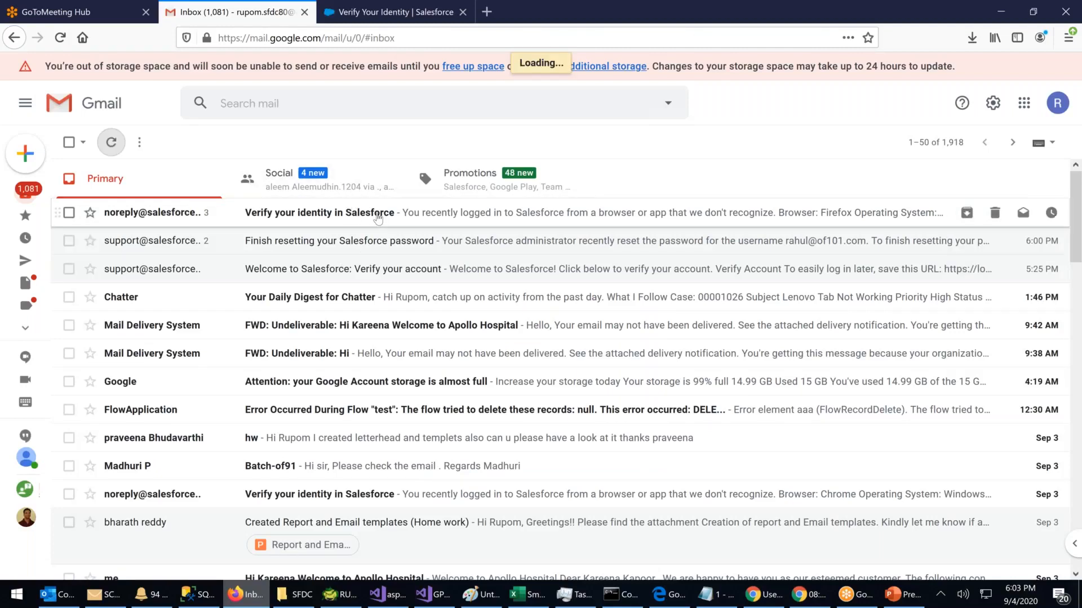
Step: Copy the code from the identity verification email and submit it on Salesforce's Verify Your Identity page
{"action": "left_click", "coordinate": [403, 218]}
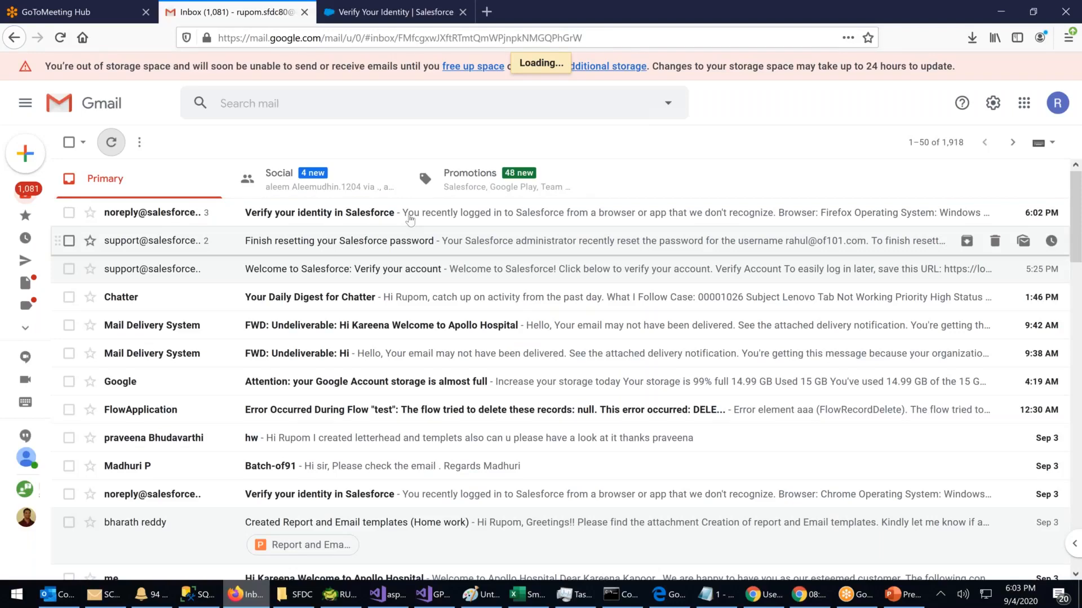
{"action": "double_click", "coordinate": [188, 476]}
{"action": "key", "text": "ctrl+c"}
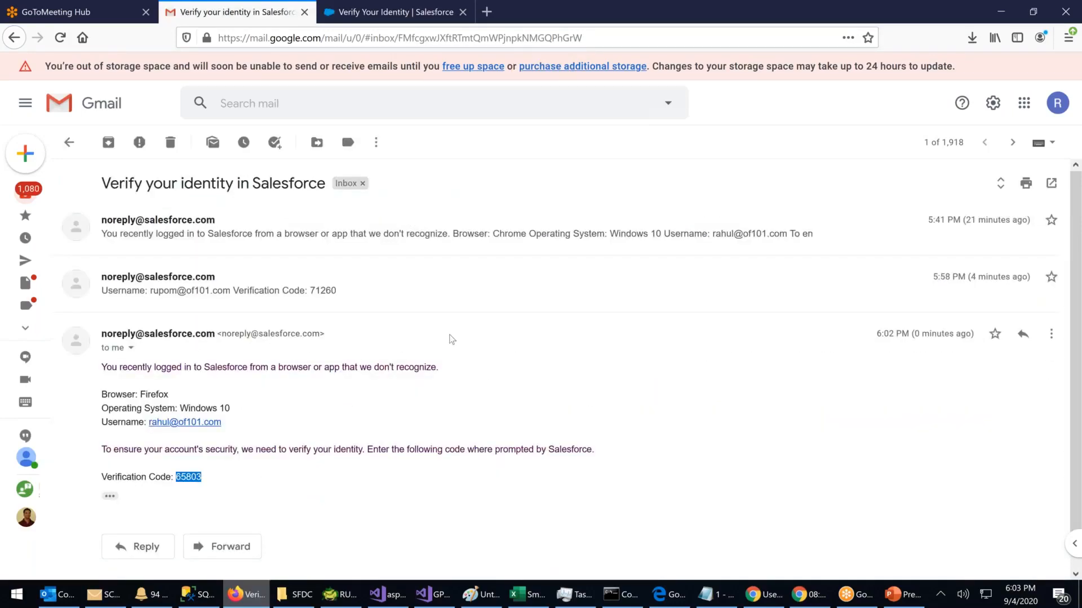
{"action": "left_click", "coordinate": [394, 12]}
{"action": "left_click", "coordinate": [498, 423]}
{"action": "key", "text": "ctrl+v"}
{"action": "left_click", "coordinate": [502, 456]}
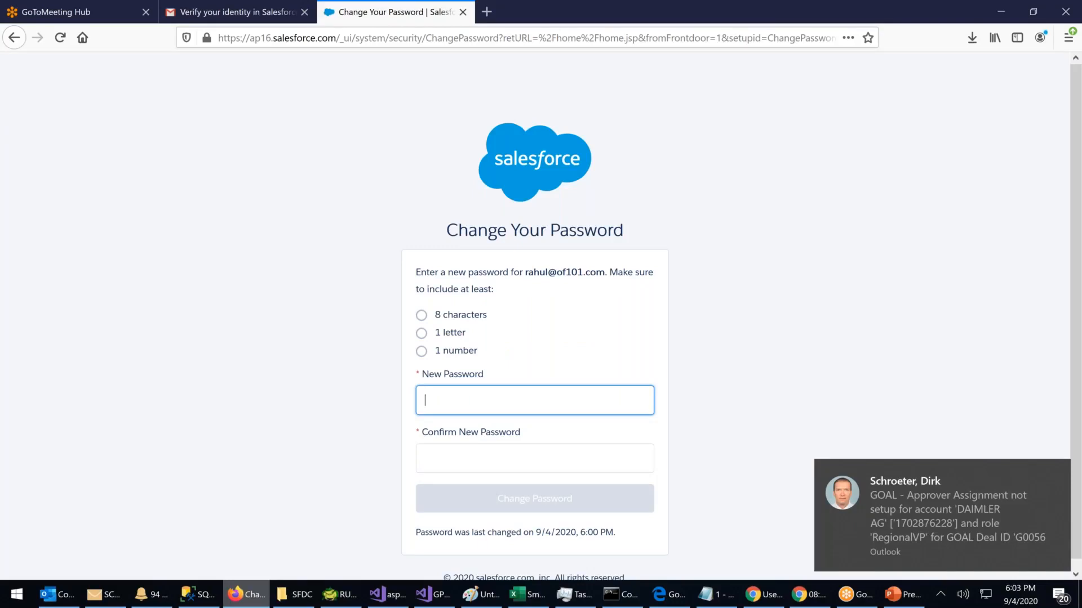
Step: Enter and confirm the reset user's new password and submit it
{"action": "type", "text": "•••••••"}
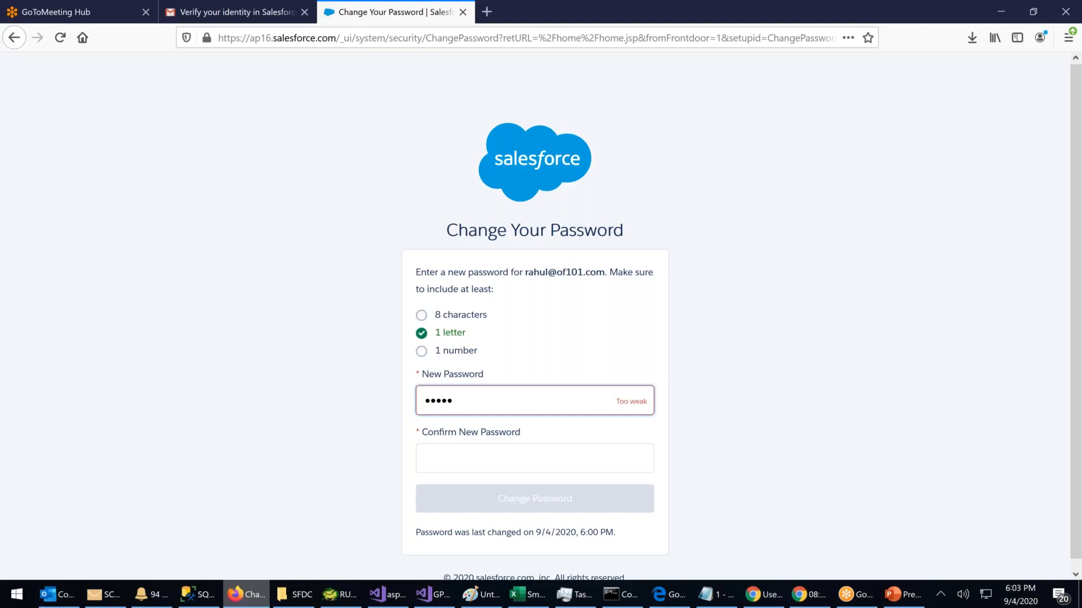
{"action": "type", "text": "•••"}
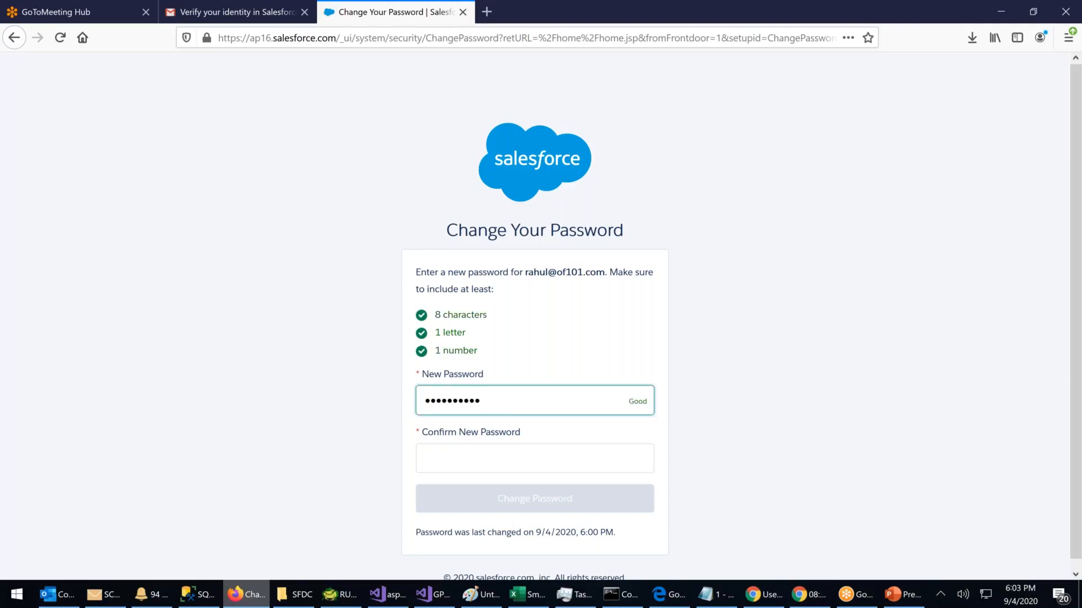
{"action": "type", "text": "•"}
{"action": "key", "text": "Tab"}
{"action": "type", "text": "•••••••••••"}
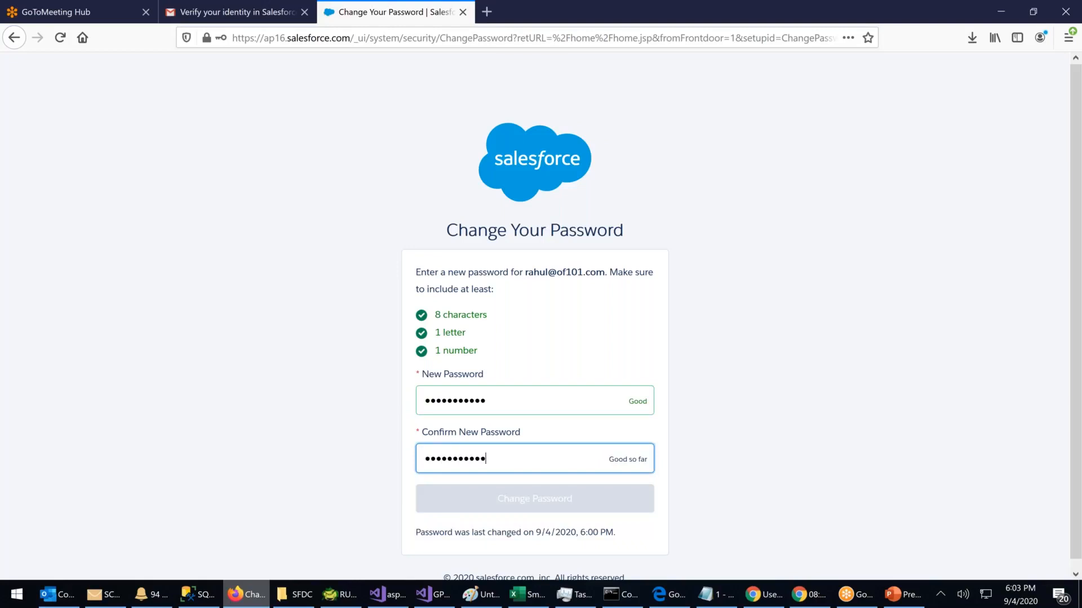
{"action": "mouse_move", "coordinate": [763, 595]}
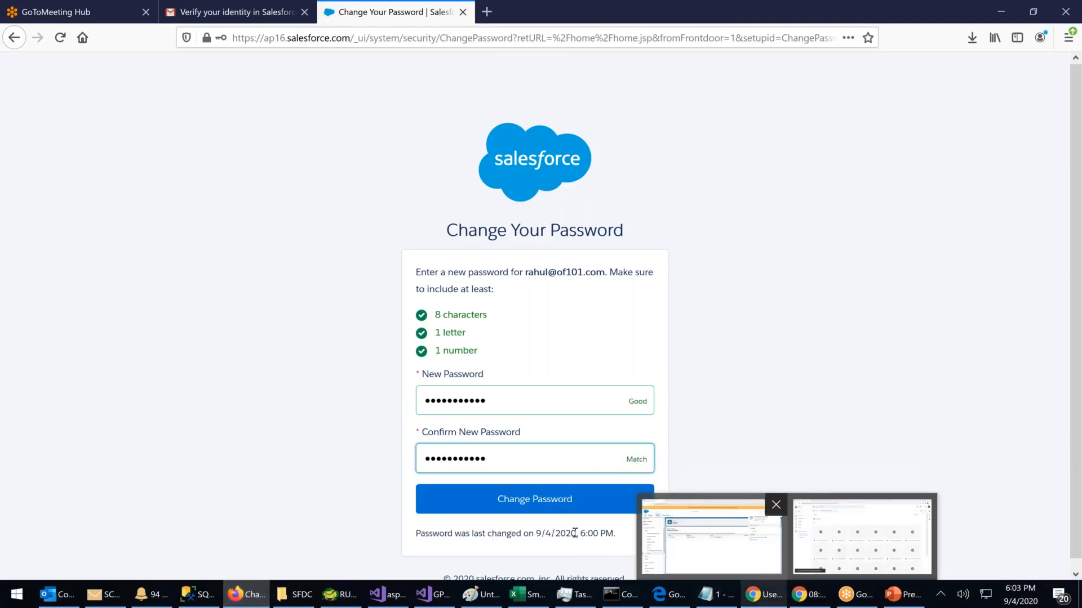
{"action": "key", "text": "Return"}
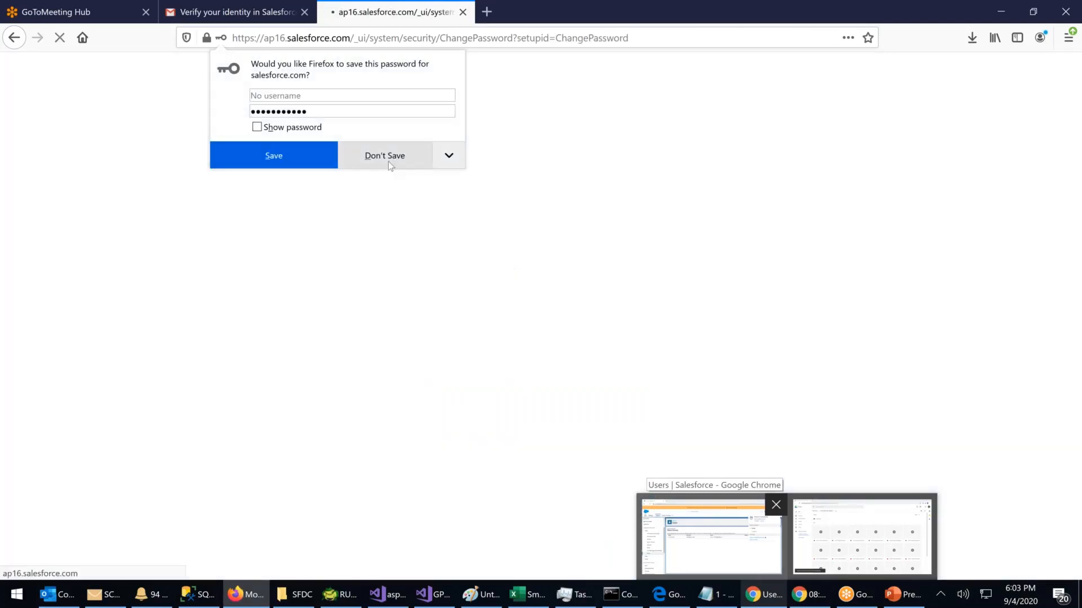
Step: Decline saving the password and snap the admin's Users setup window to the left half
{"action": "left_click", "coordinate": [386, 158]}
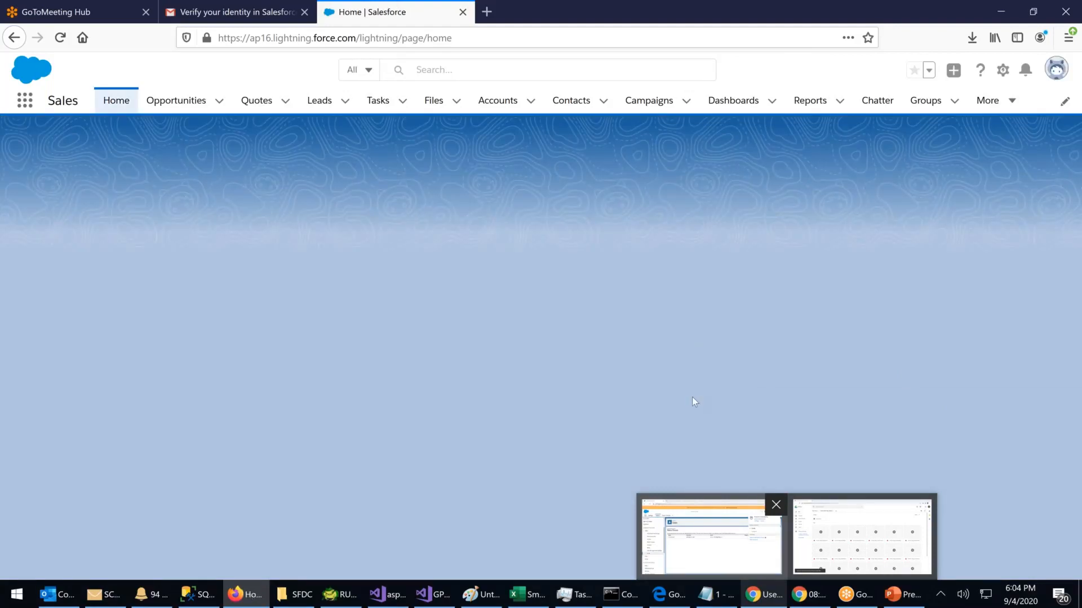
{"action": "left_click", "coordinate": [731, 540]}
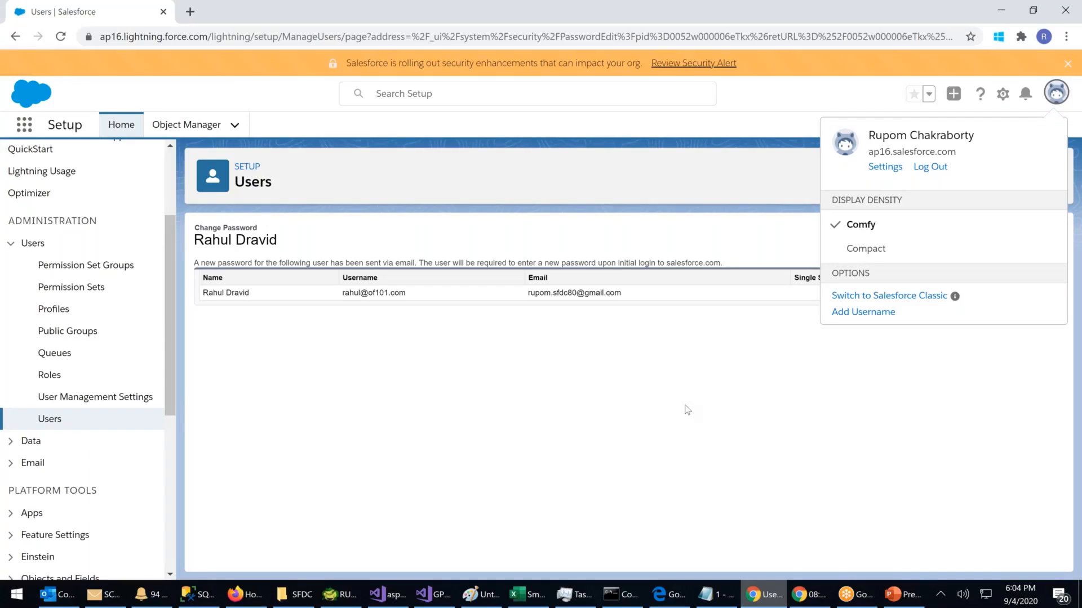
{"action": "key", "text": "super+Left"}
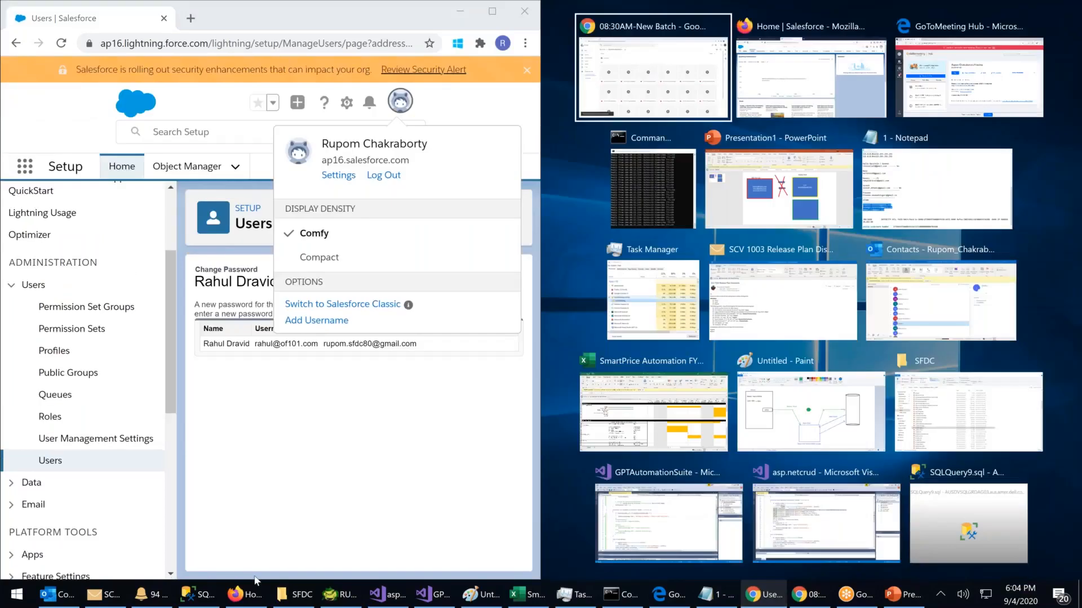
Step: Snap the reset user's home window to the right half and compare the signed-in accounts in both windows
{"action": "left_click", "coordinate": [236, 595]}
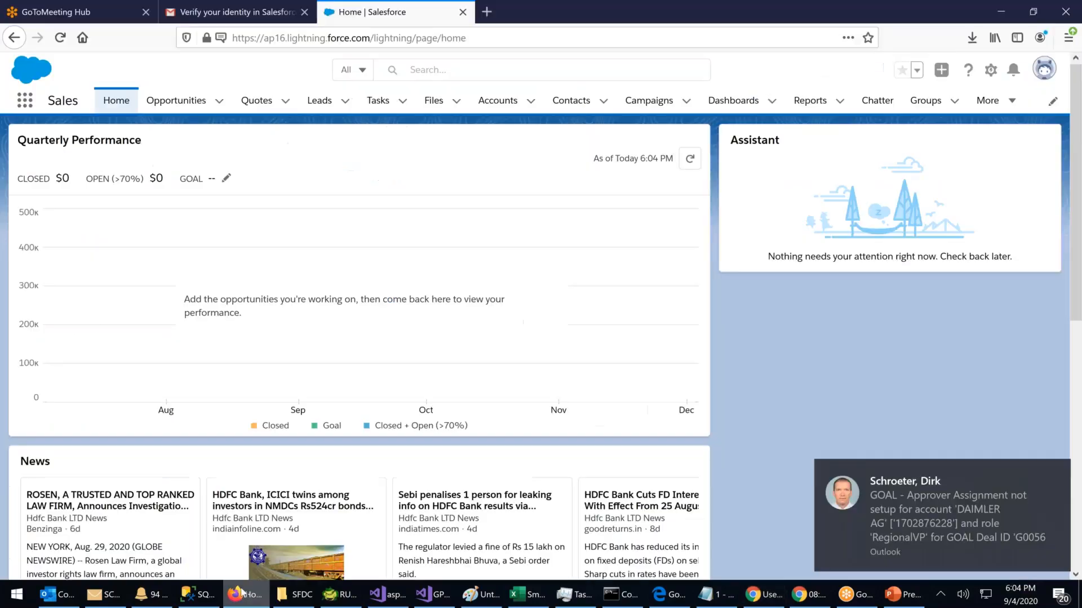
{"action": "key", "text": "super+Right"}
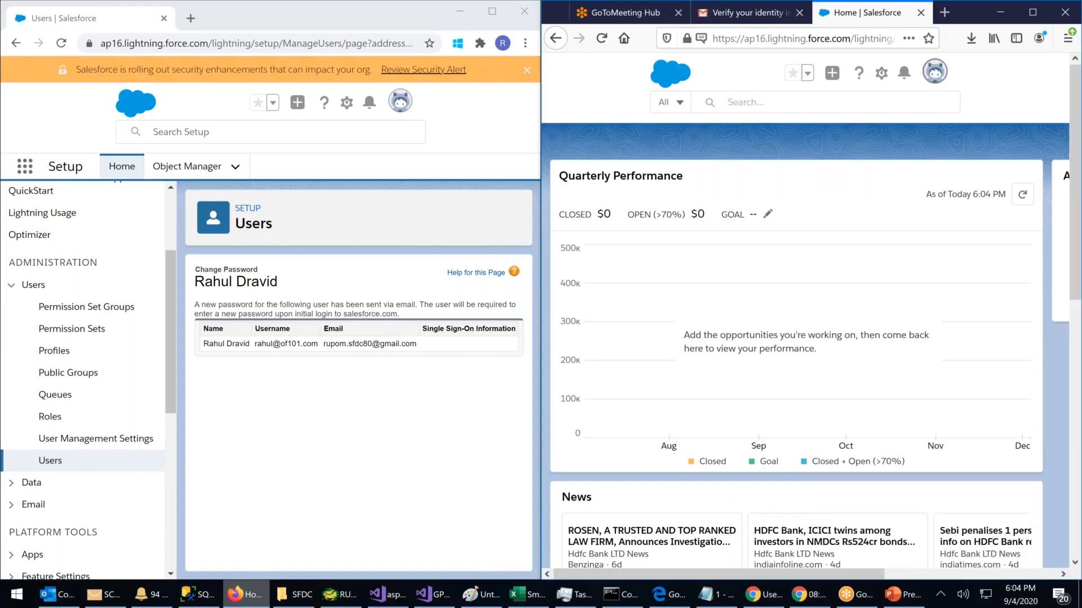
{"action": "left_click", "coordinate": [935, 71]}
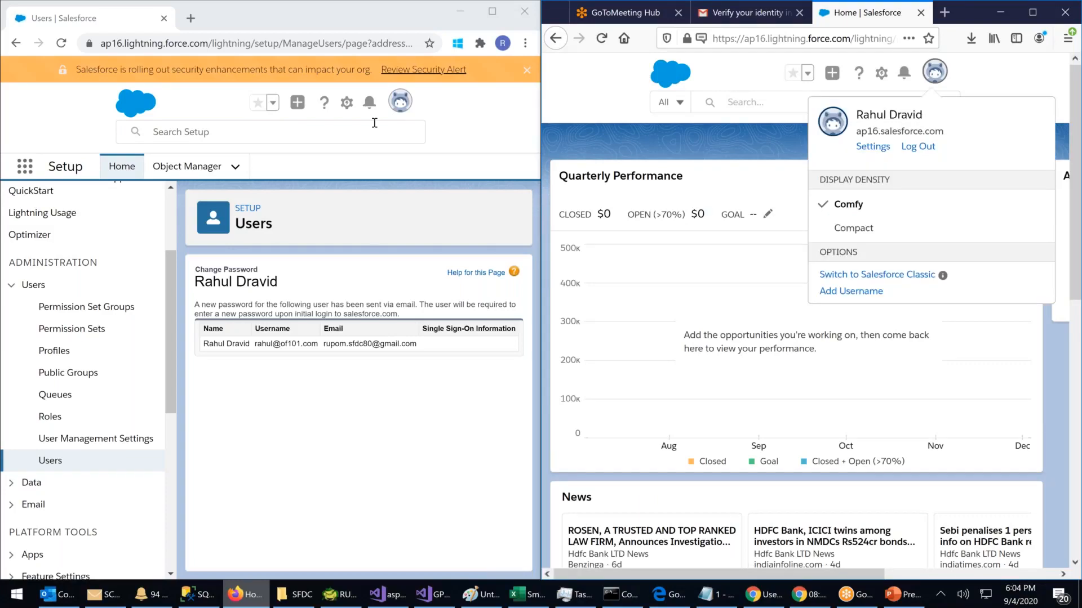
{"action": "left_click", "coordinate": [400, 111]}
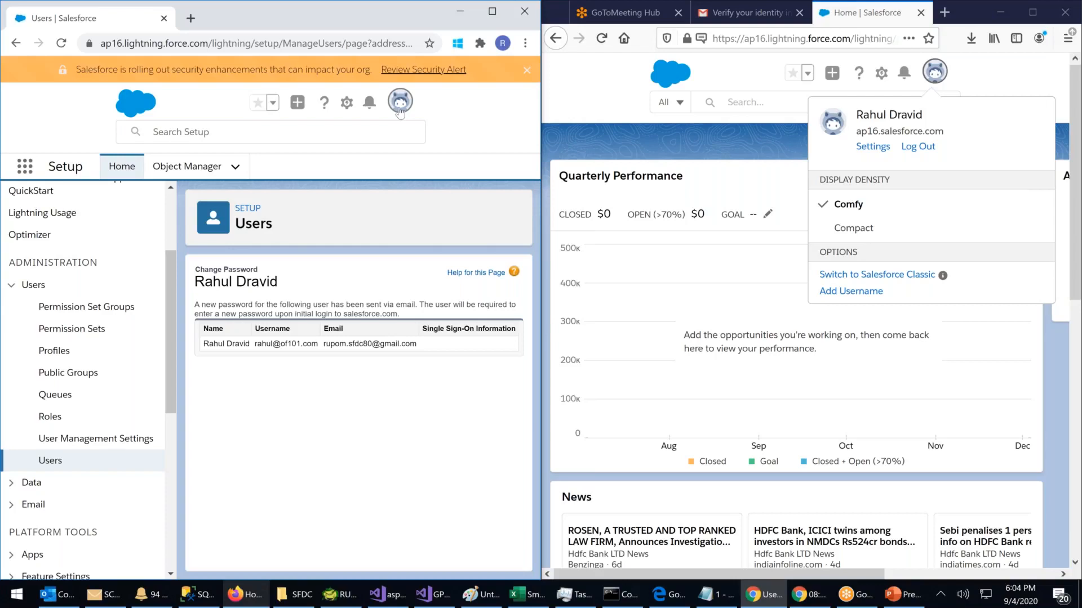
{"action": "left_click", "coordinate": [400, 110]}
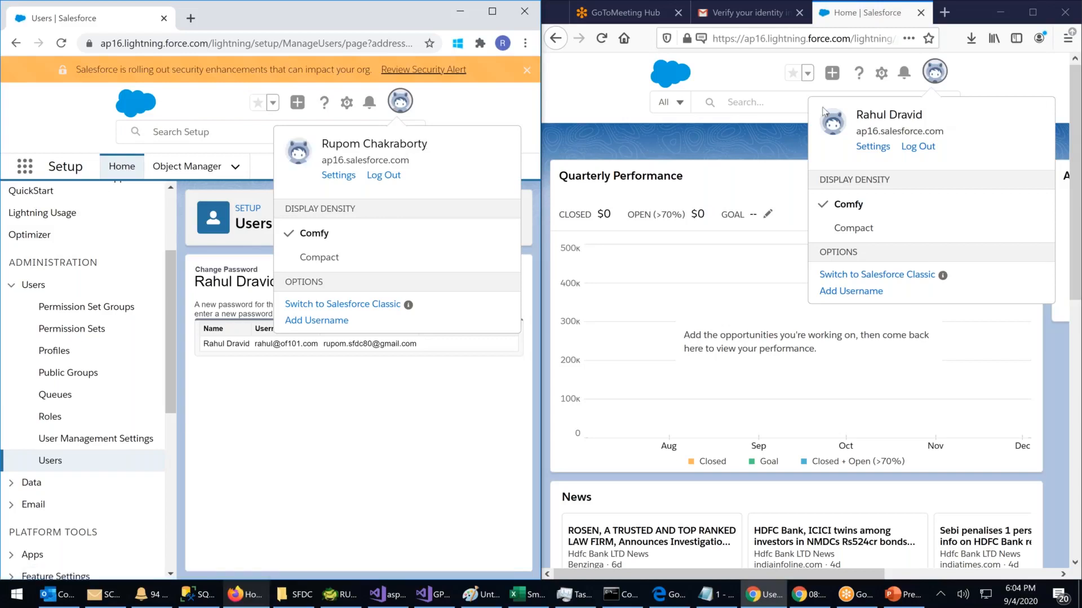
{"action": "left_click", "coordinate": [713, 148]}
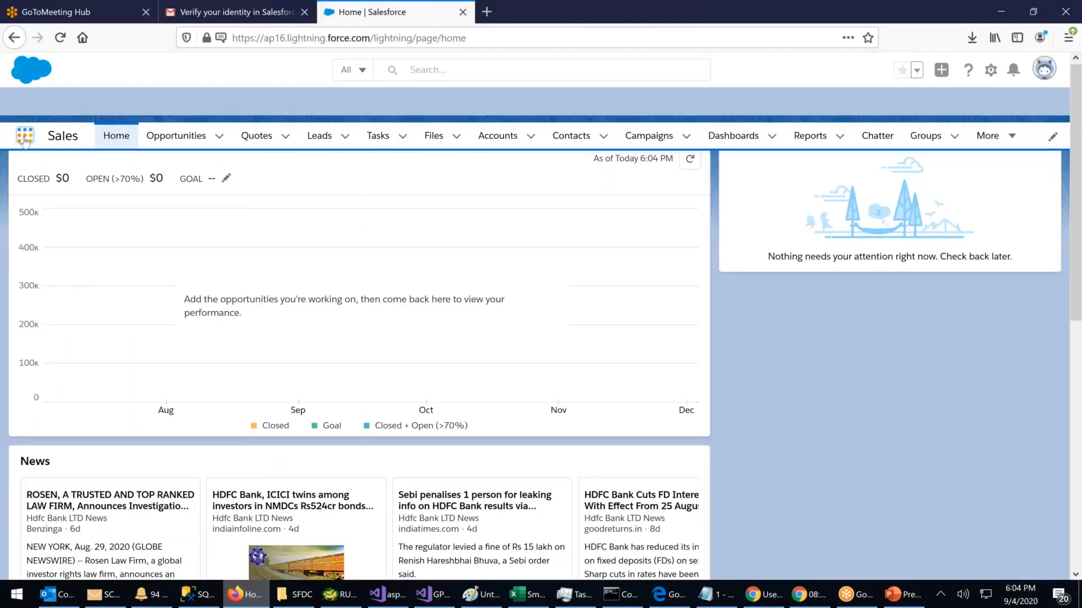
Step: Open the Sales app's Accounts list, showing HDFC Ltd. and Bolywood, then return to the Users setup window
{"action": "left_click", "coordinate": [24, 138]}
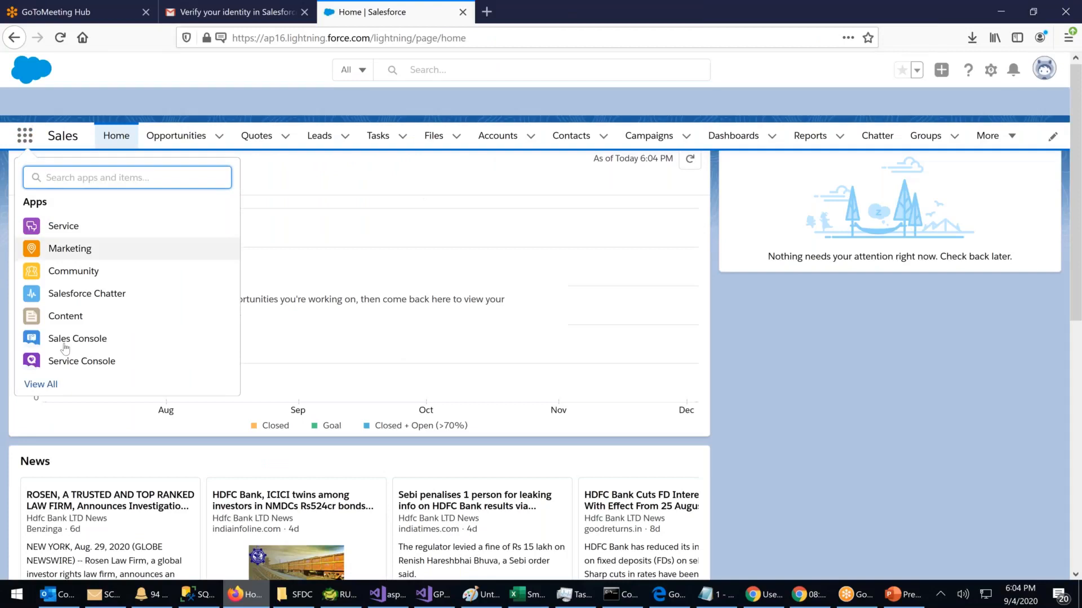
{"action": "left_click", "coordinate": [41, 385]}
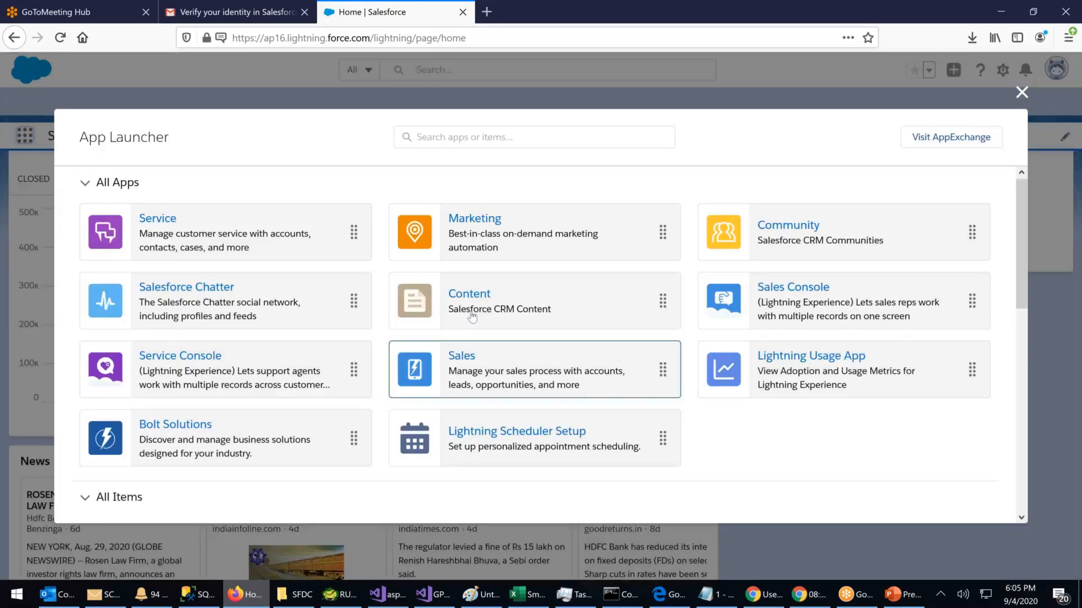
{"action": "left_click", "coordinate": [472, 316]}
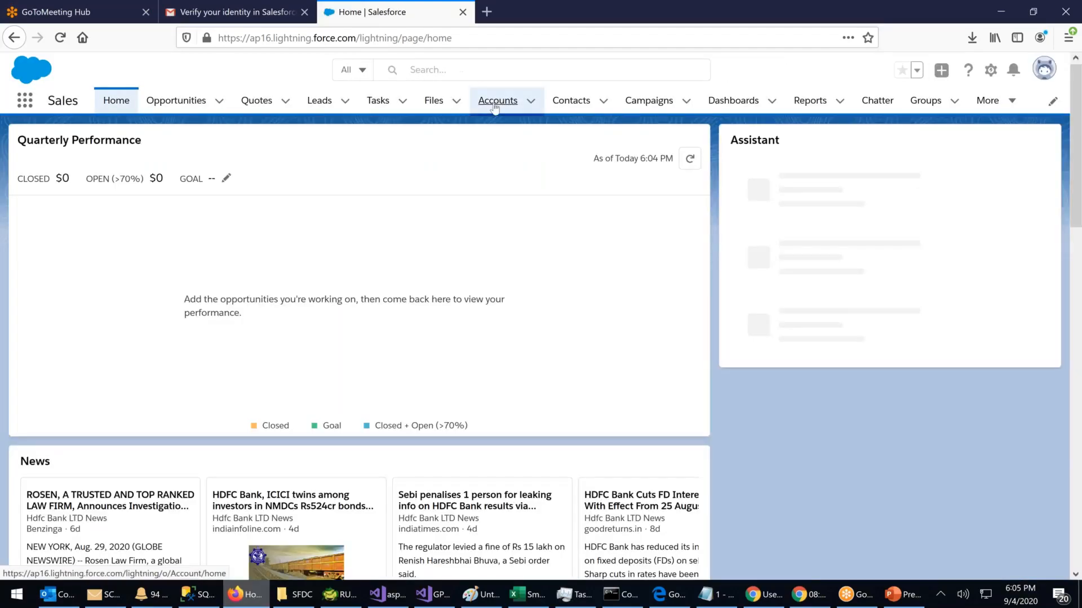
{"action": "left_click", "coordinate": [495, 107]}
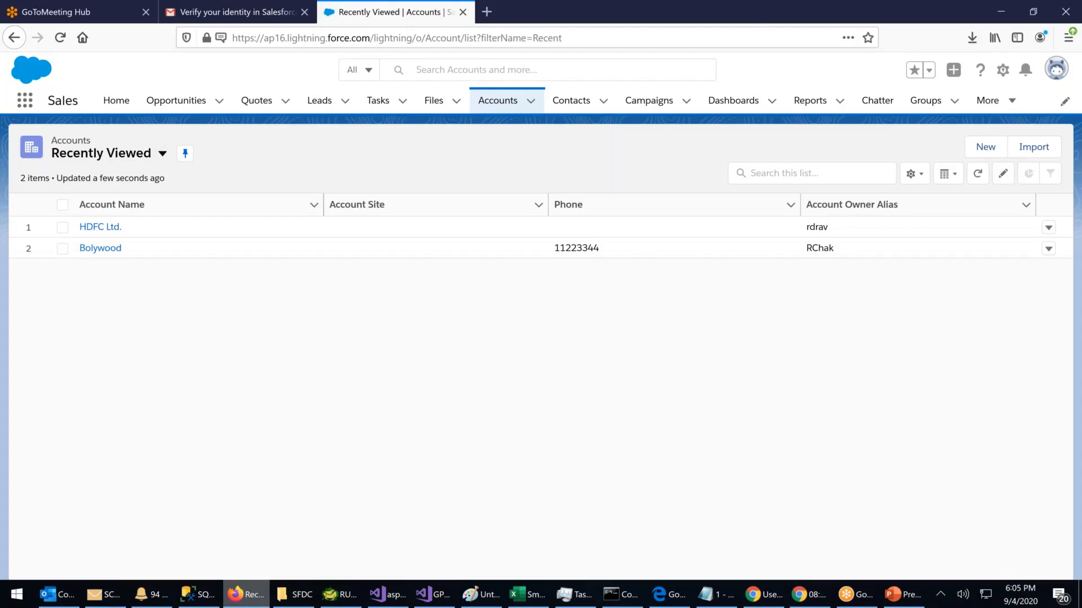
{"action": "mouse_move", "coordinate": [770, 600]}
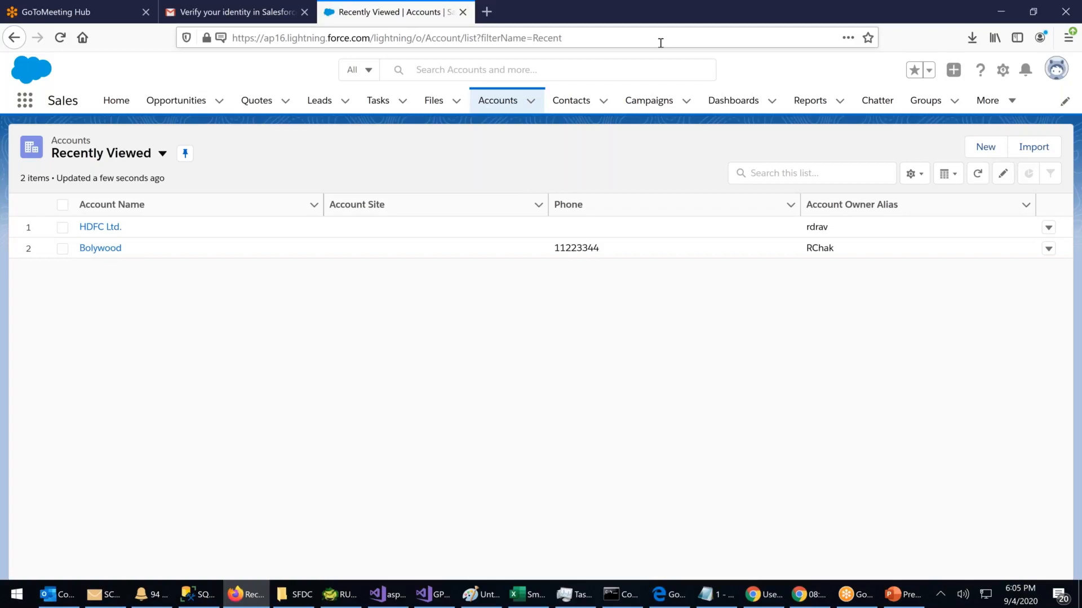
{"action": "key", "text": "alt+Tab"}
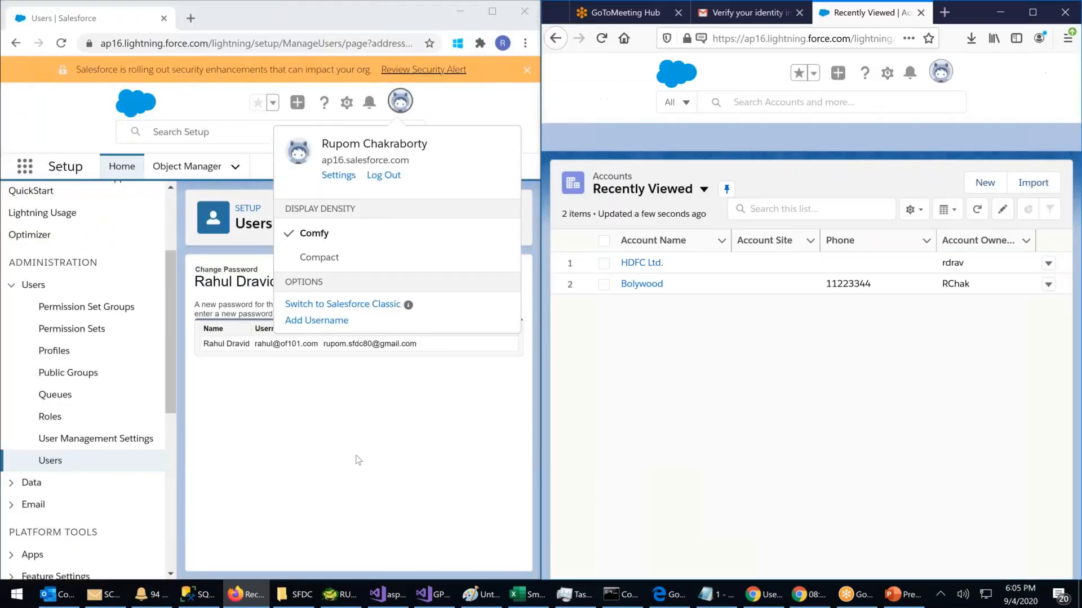
Step: Edit the reset user's record, change Profile from System Administrator to Read Only, and save
{"action": "left_click", "coordinate": [50, 460]}
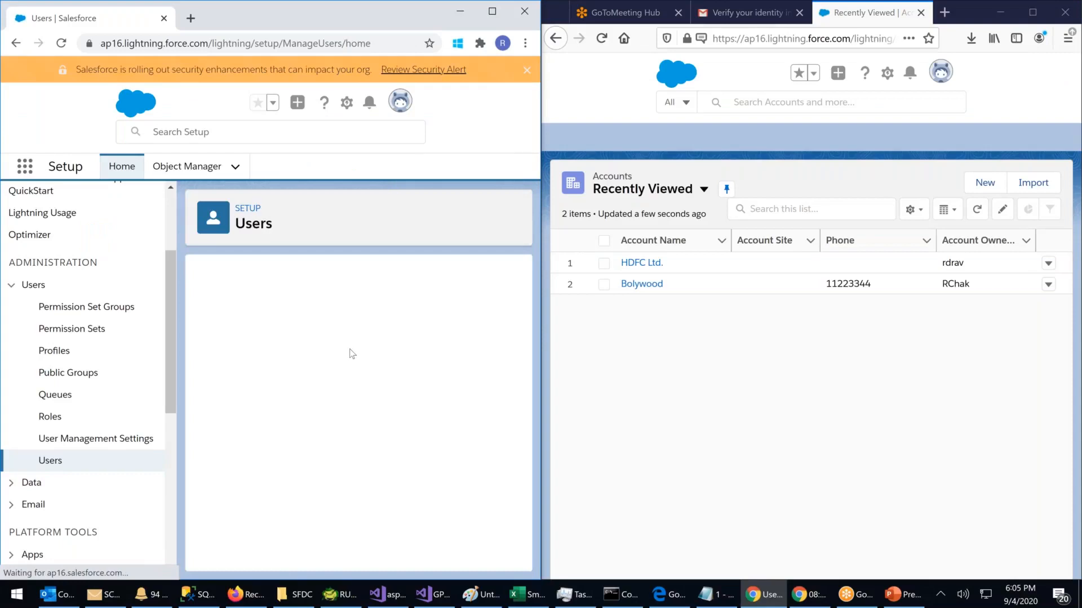
{"action": "scroll", "coordinate": [259, 422], "scroll_direction": "down", "scroll_amount": 1}
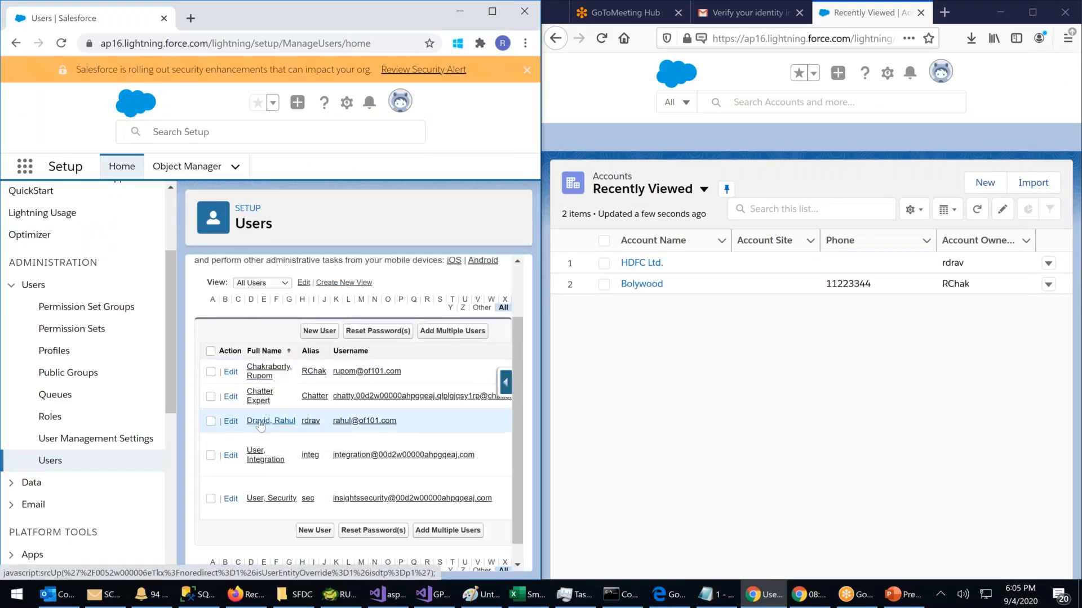
{"action": "left_click", "coordinate": [331, 422]}
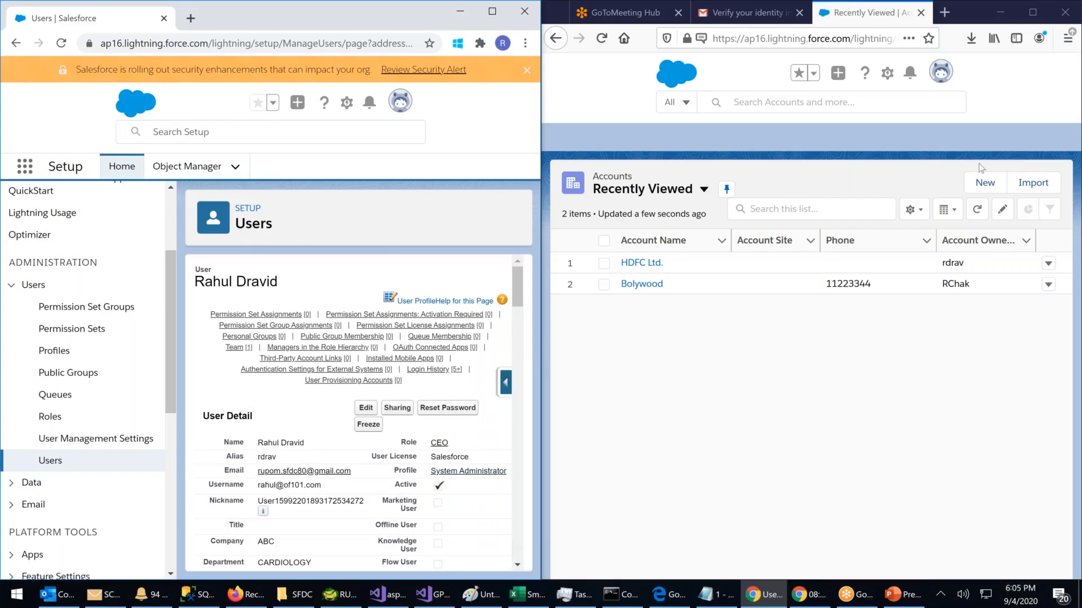
{"action": "left_click", "coordinate": [366, 408]}
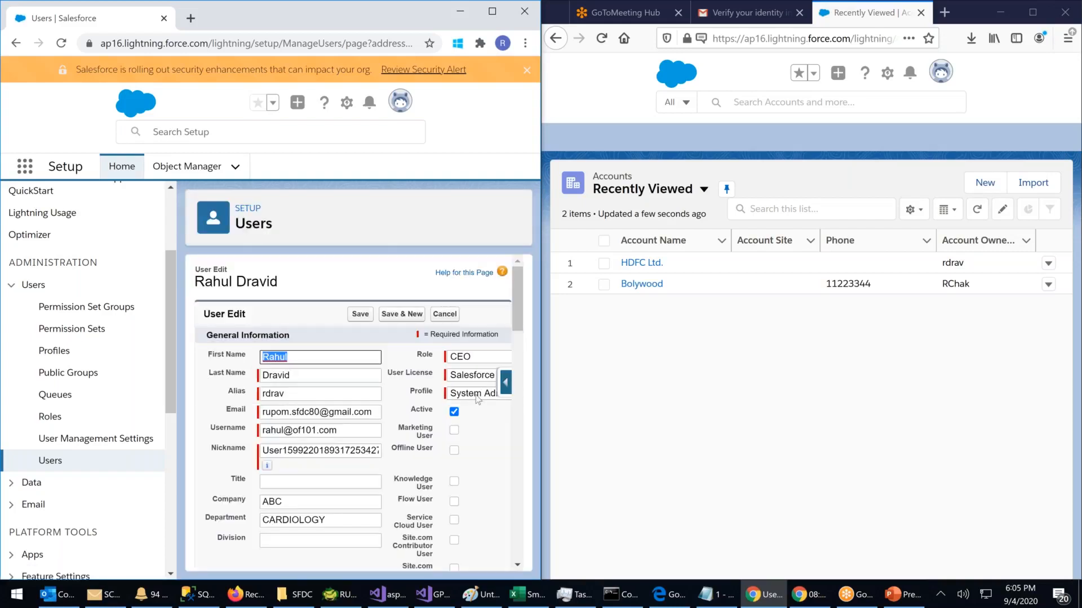
{"action": "left_click", "coordinate": [478, 395]}
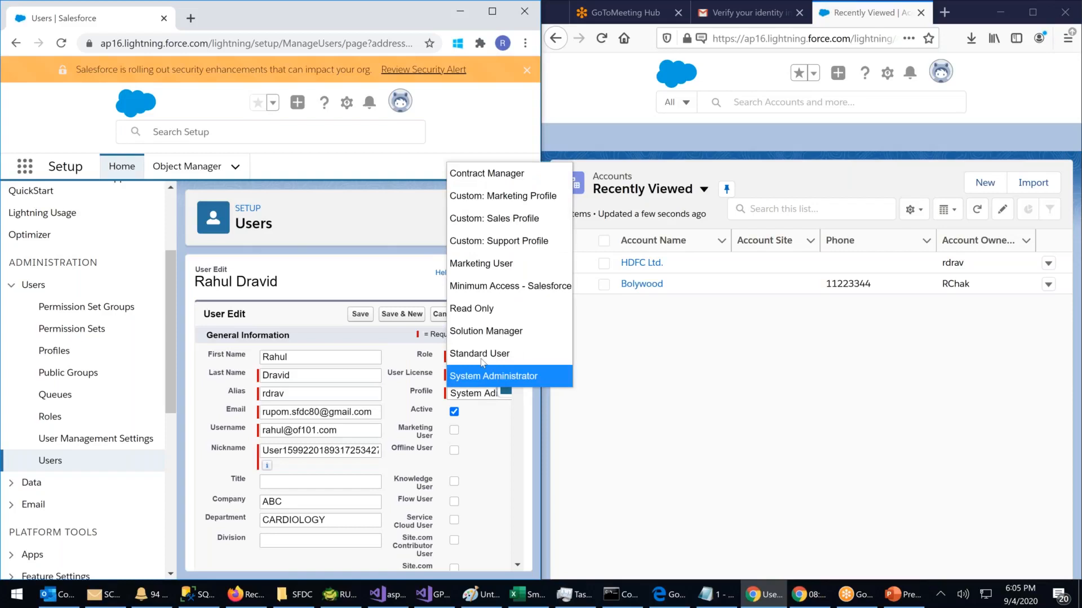
{"action": "left_click", "coordinate": [465, 311]}
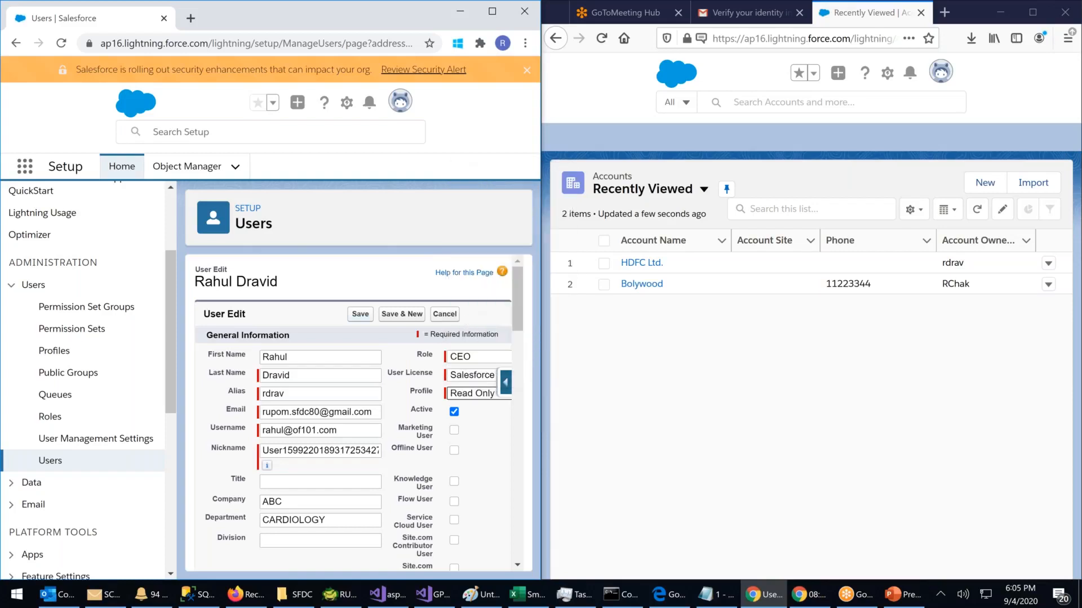
{"action": "left_click", "coordinate": [361, 313]}
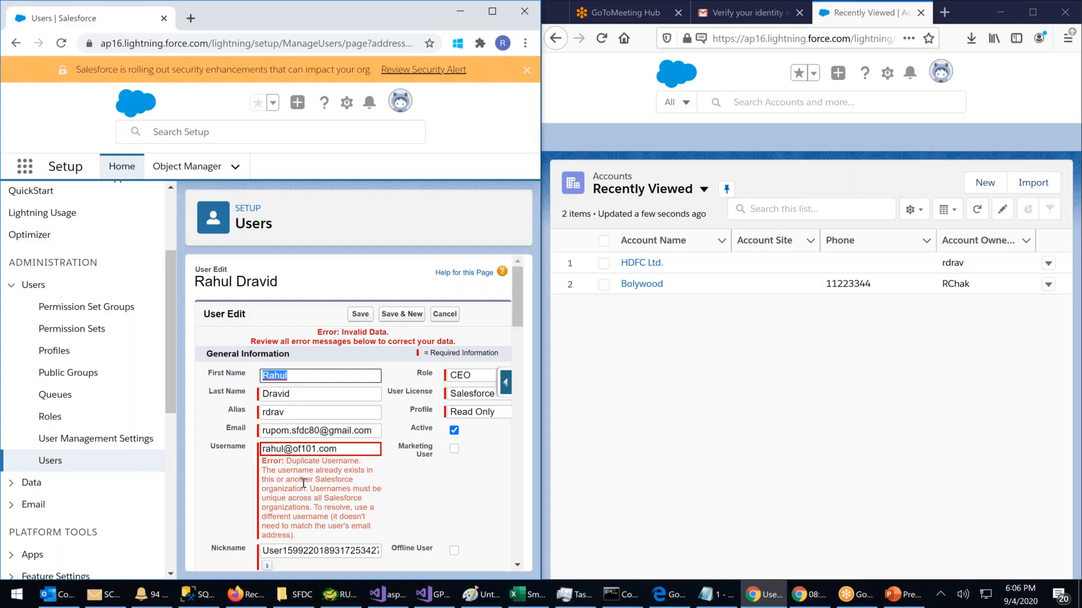
Step: Append 11 to the user's alias and save the record again
{"action": "left_click_drag", "start_coordinate": [303, 482], "coordinate": [405, 500]}
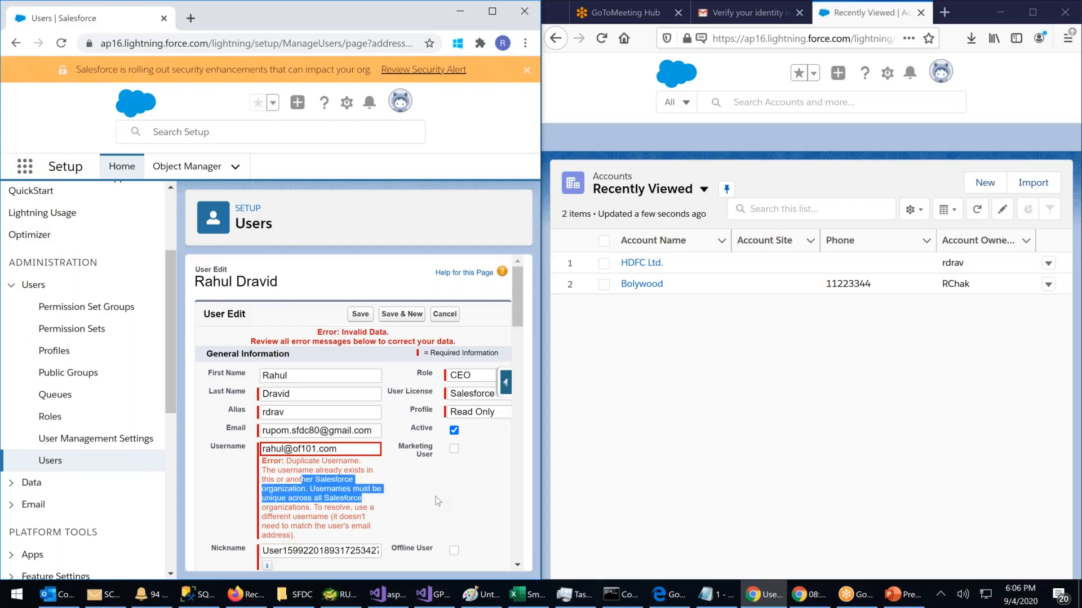
{"action": "scroll", "coordinate": [438, 501], "scroll_direction": "down", "scroll_amount": 1}
{"action": "left_click", "coordinate": [304, 480]}
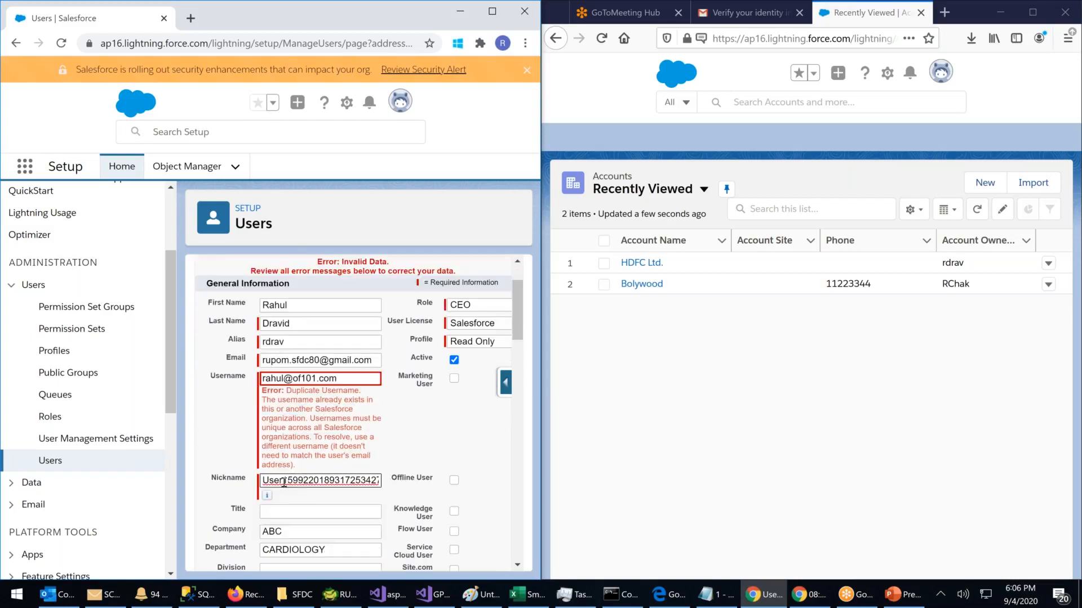
{"action": "left_click_drag", "start_coordinate": [284, 482], "coordinate": [491, 482]}
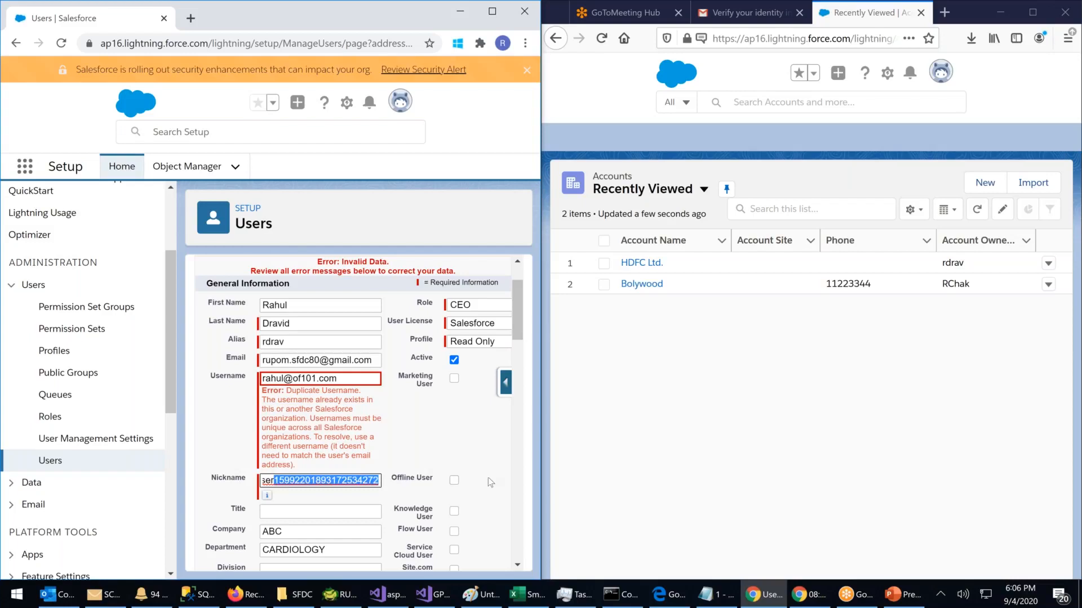
{"action": "left_click", "coordinate": [325, 338]}
{"action": "type", "text": "11"}
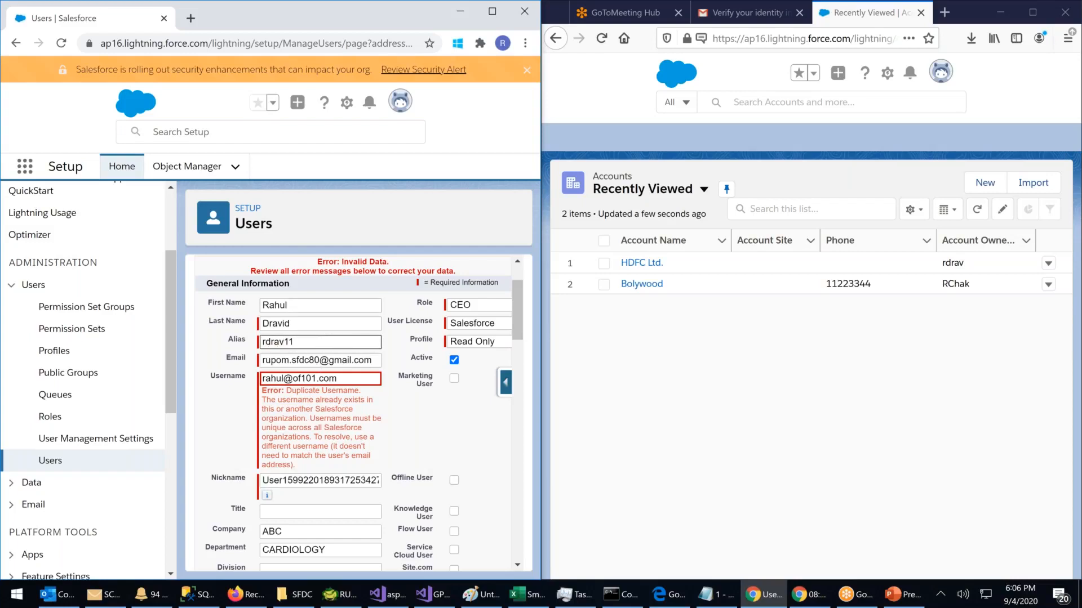
{"action": "scroll", "coordinate": [437, 438], "scroll_direction": "up", "scroll_amount": 1}
{"action": "left_click", "coordinate": [354, 451]}
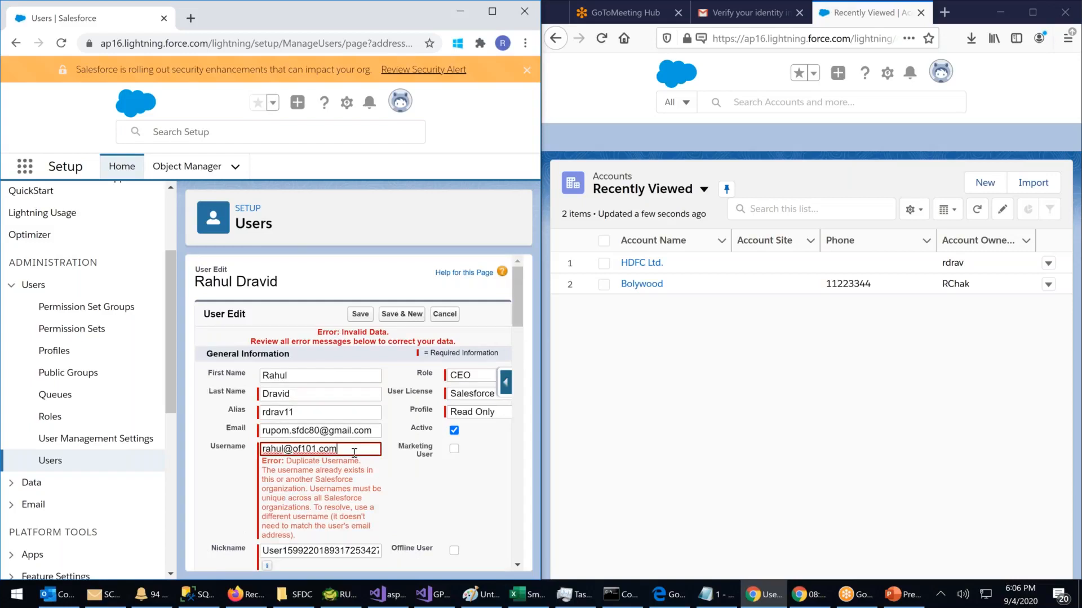
{"action": "left_click", "coordinate": [371, 317]}
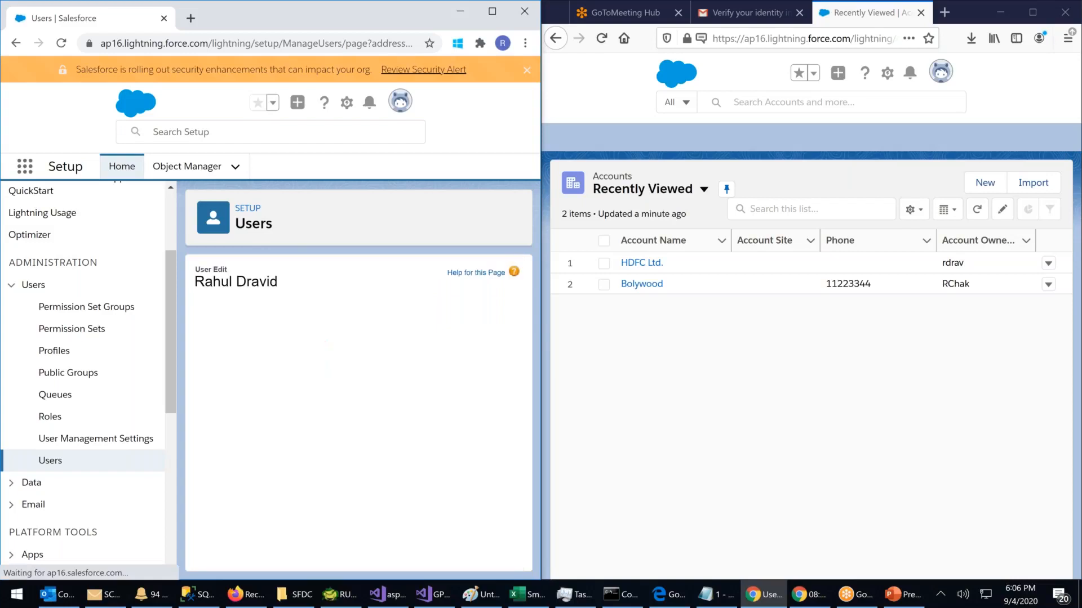
Step: Review the duplicate username error, keep the Read Only profile, and save once more
{"action": "left_click_drag", "start_coordinate": [293, 470], "coordinate": [353, 479]}
{"action": "left_click", "coordinate": [359, 499]}
{"action": "left_click_drag", "start_coordinate": [277, 487], "coordinate": [360, 488]}
{"action": "left_click", "coordinate": [425, 496]}
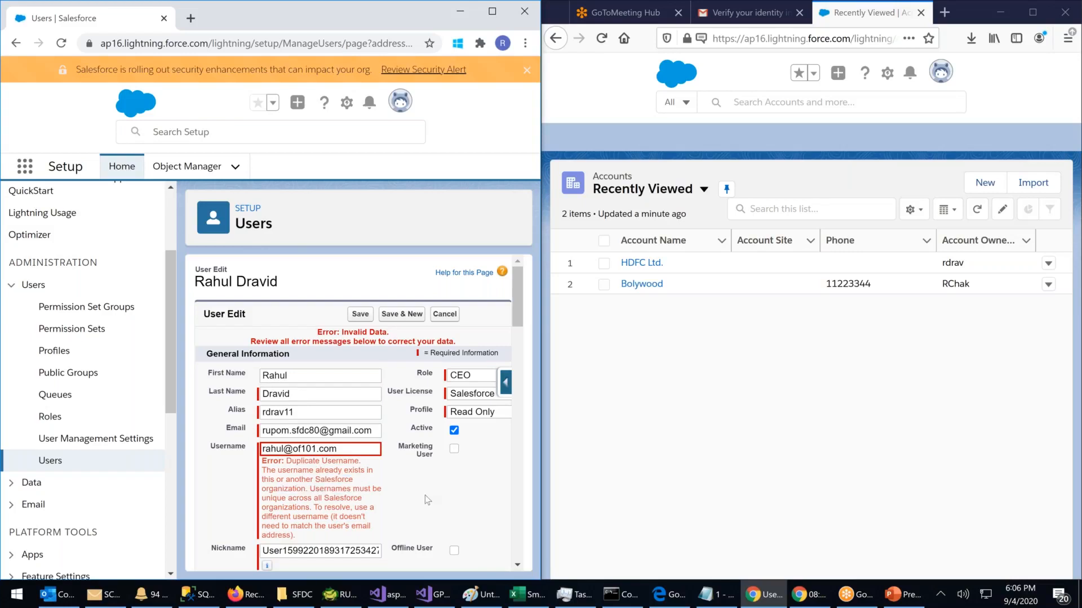
{"action": "triple_click", "coordinate": [326, 448]}
{"action": "left_click", "coordinate": [351, 505]}
{"action": "scroll", "coordinate": [352, 505], "scroll_direction": "down", "scroll_amount": 1}
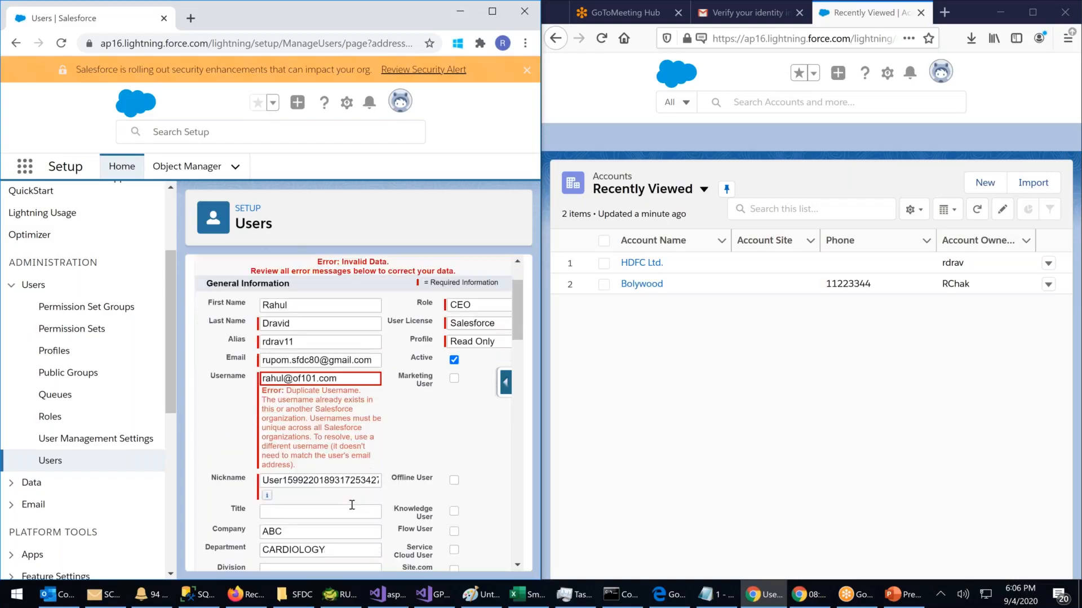
{"action": "scroll", "coordinate": [351, 505], "scroll_direction": "up", "scroll_amount": 1}
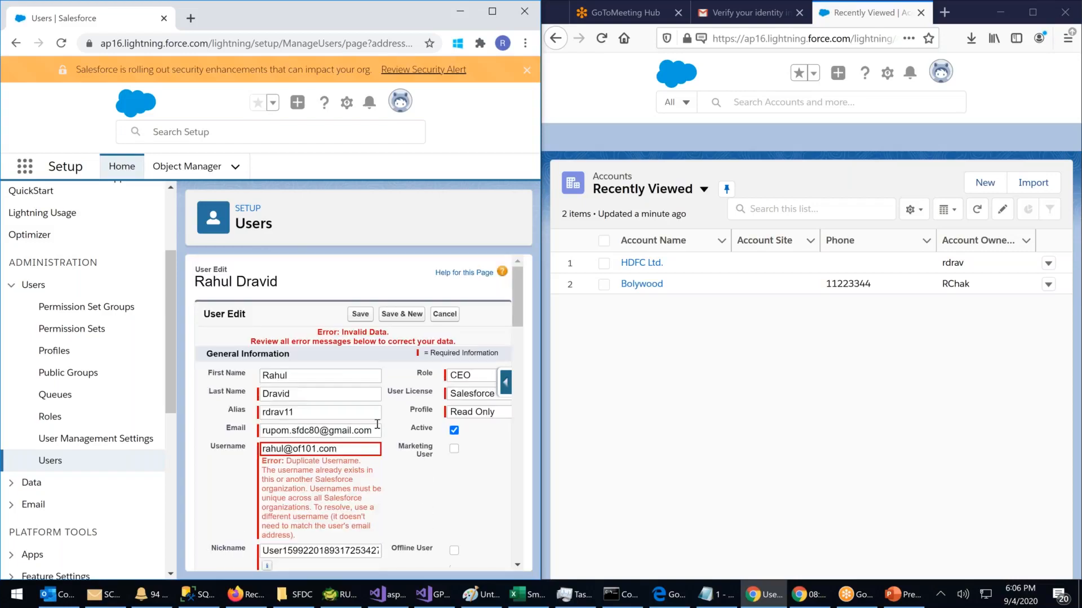
{"action": "left_click", "coordinate": [488, 418]}
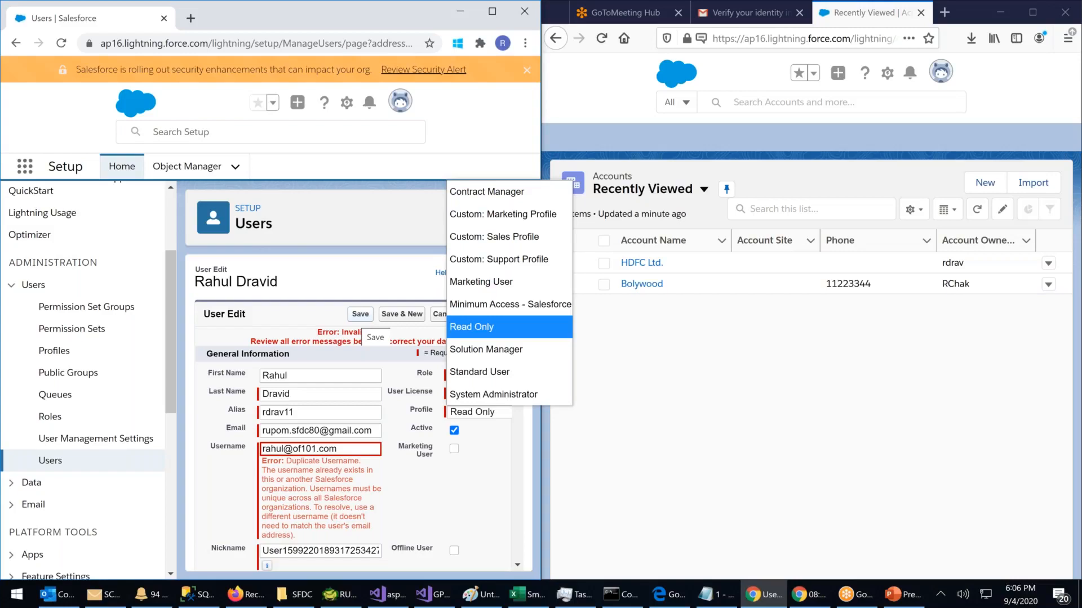
{"action": "left_click", "coordinate": [293, 316]}
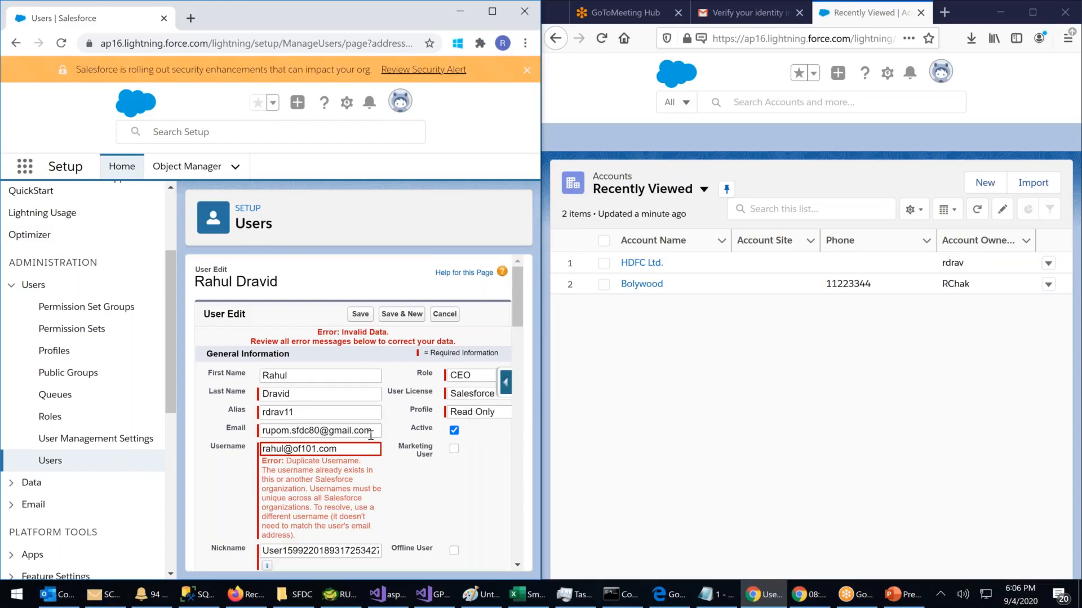
{"action": "scroll", "coordinate": [387, 455], "scroll_direction": "down", "scroll_amount": 3}
{"action": "scroll", "coordinate": [386, 455], "scroll_direction": "up", "scroll_amount": 3}
{"action": "scroll", "coordinate": [386, 455], "scroll_direction": "down", "scroll_amount": 3}
{"action": "scroll", "coordinate": [386, 455], "scroll_direction": "up", "scroll_amount": 3}
{"action": "left_click", "coordinate": [360, 314]}
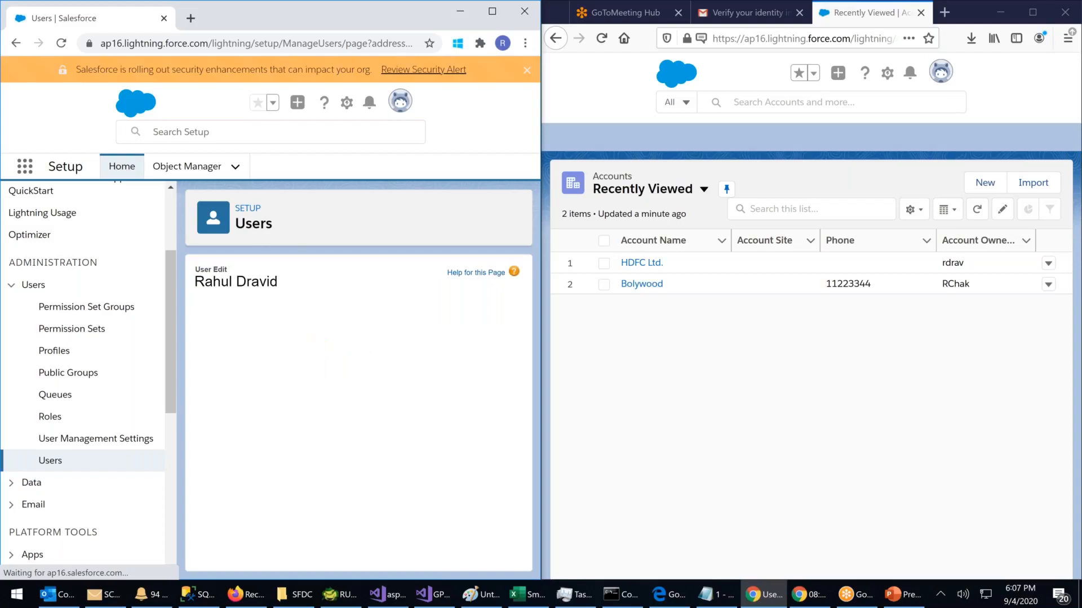
Step: Open the reset user's detail page from the Users list, freeze the account, and return to Users
{"action": "left_click", "coordinate": [51, 461]}
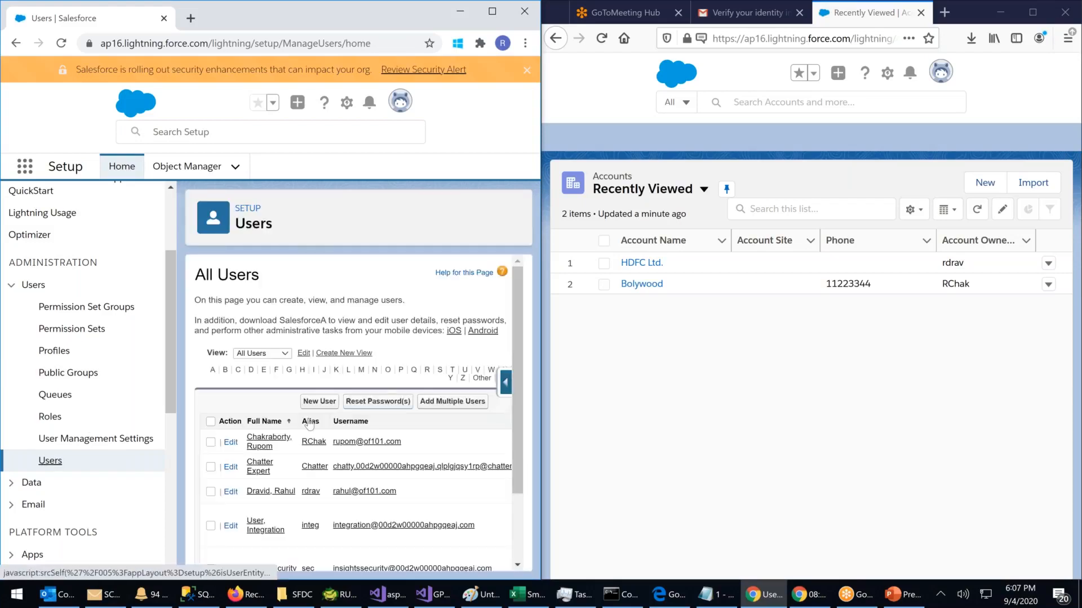
{"action": "scroll", "coordinate": [307, 421], "scroll_direction": "down", "scroll_amount": 1}
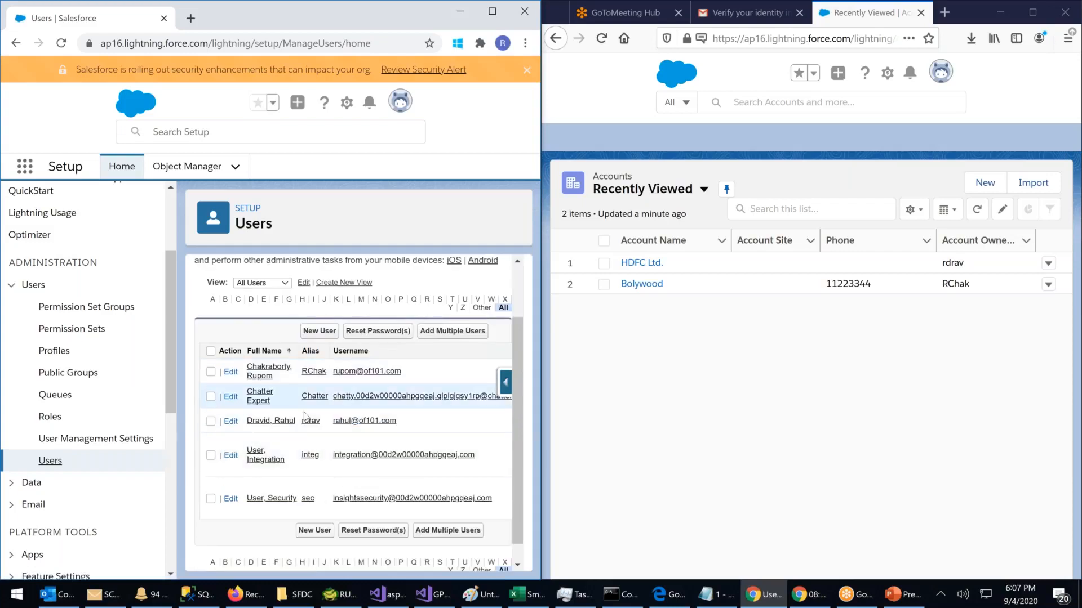
{"action": "left_click", "coordinate": [282, 420]}
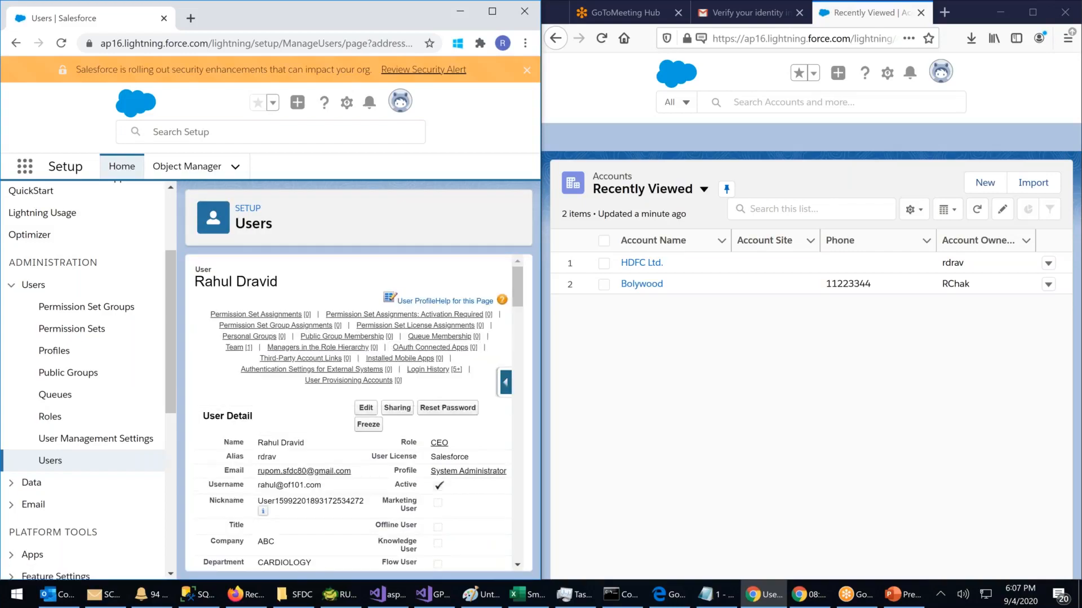
{"action": "scroll", "coordinate": [467, 438], "scroll_direction": "down", "scroll_amount": 2}
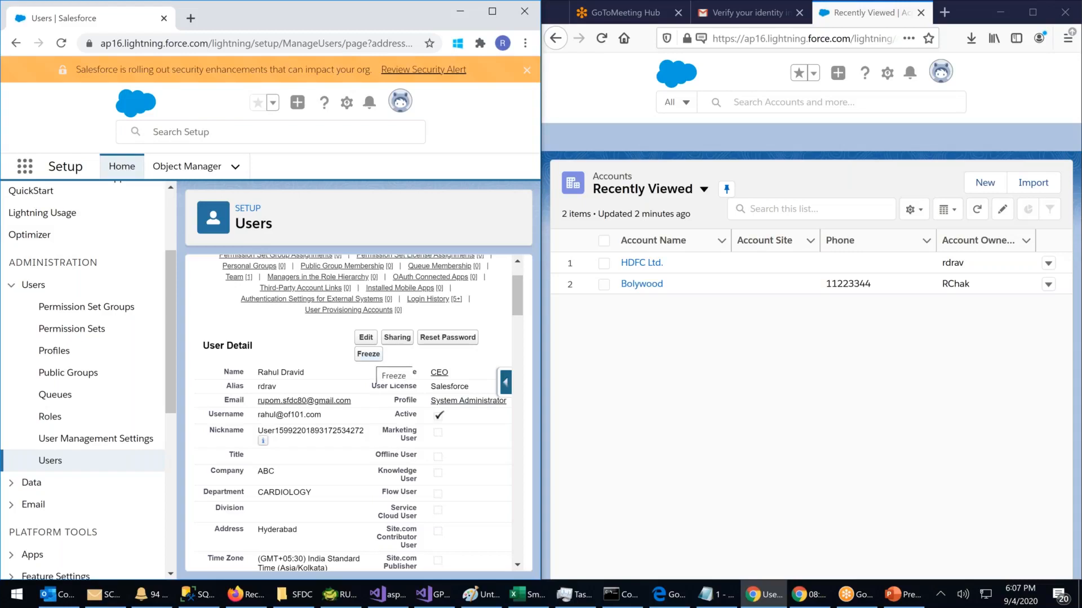
{"action": "left_click", "coordinate": [368, 353]}
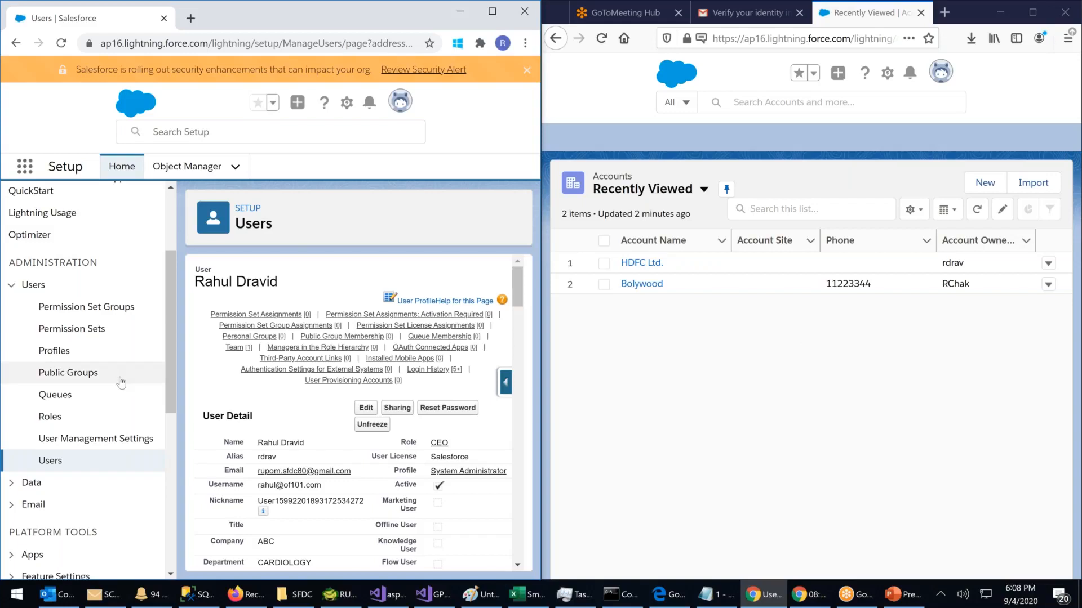
{"action": "scroll", "coordinate": [121, 383], "scroll_direction": "down", "scroll_amount": 3}
{"action": "left_click", "coordinate": [50, 320]}
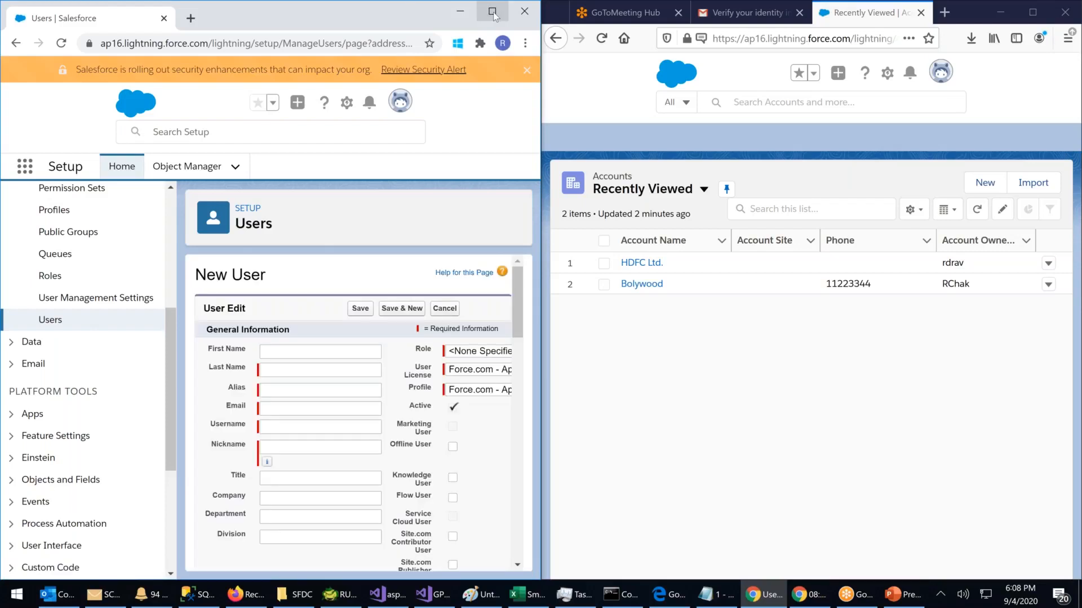
Step: Maximize the browser and enter the new user's first and last name
{"action": "left_click", "coordinate": [493, 14]}
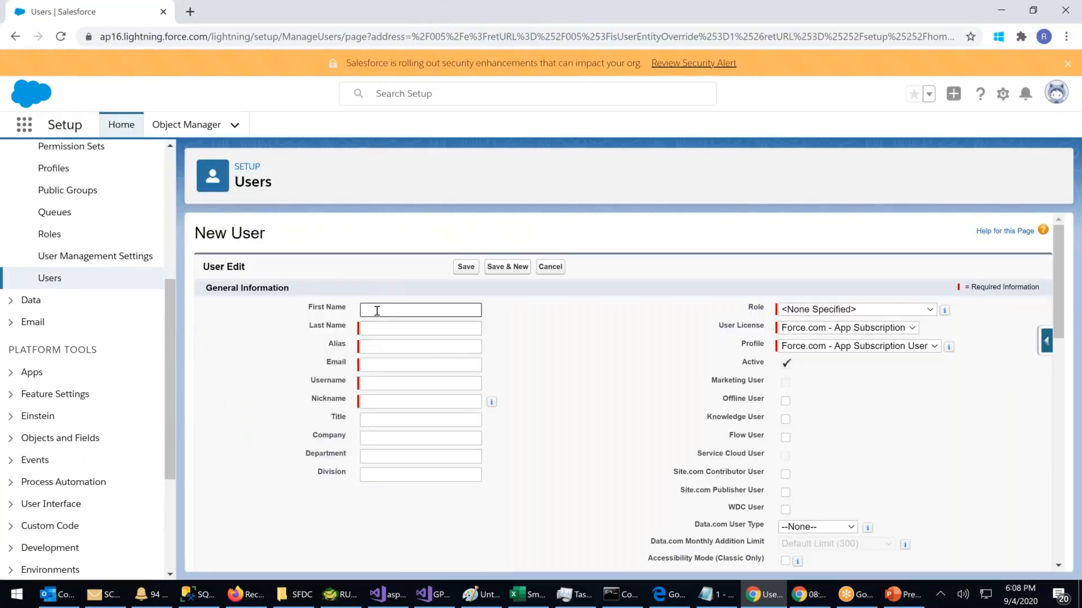
{"action": "type", "text": "K"}
{"action": "key", "text": "BackSpace"}
{"action": "type", "text": "Kholi"}
{"action": "left_click", "coordinate": [385, 330]}
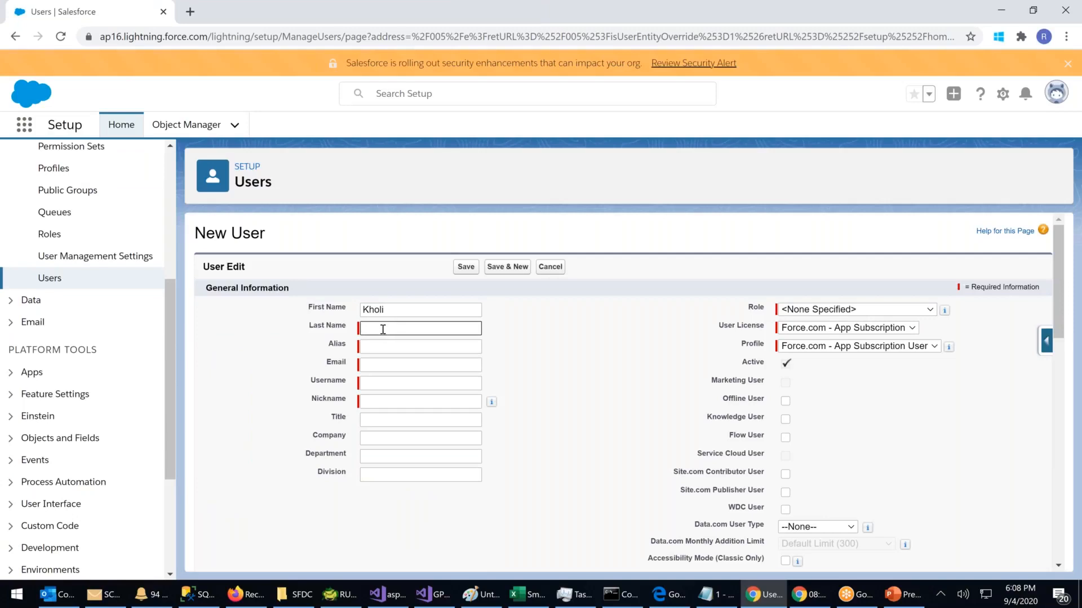
{"action": "left_click_drag", "start_coordinate": [401, 309], "coordinate": [271, 310]}
{"action": "type", "text": "Virat"}
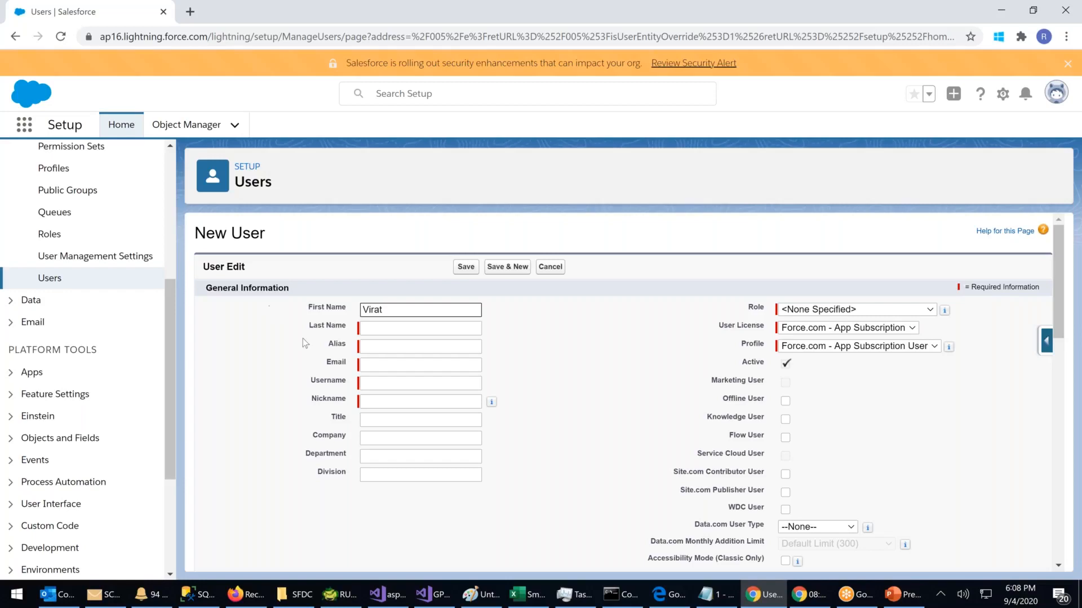
{"action": "key", "text": "Tab"}
{"action": "type", "text": "Kholi"}
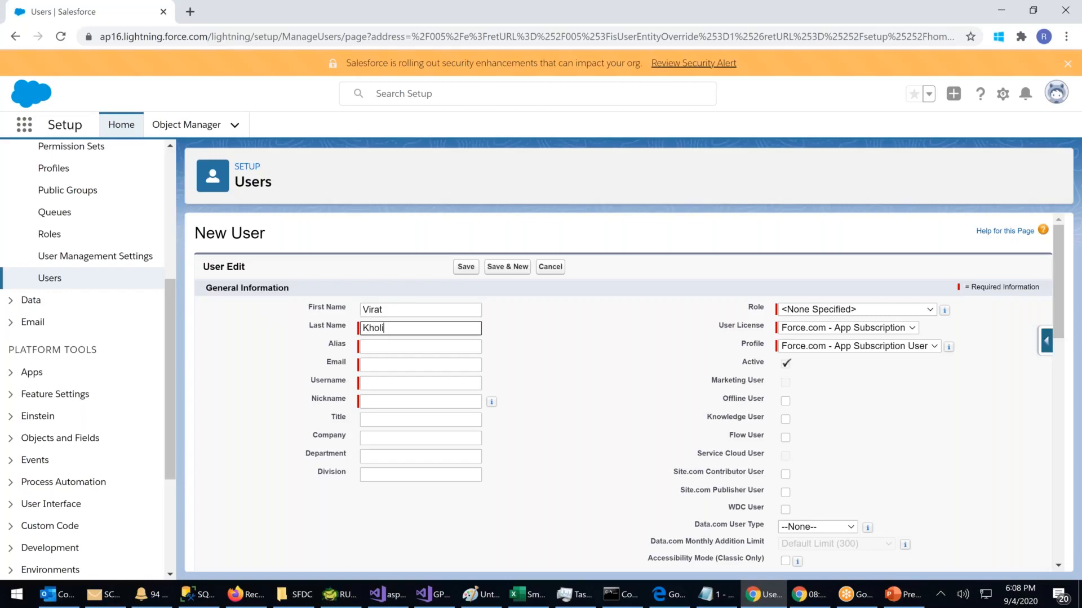
Step: Fill in the new user's email and replace the auto-filled username, then show the User License choices
{"action": "left_click", "coordinate": [382, 363]}
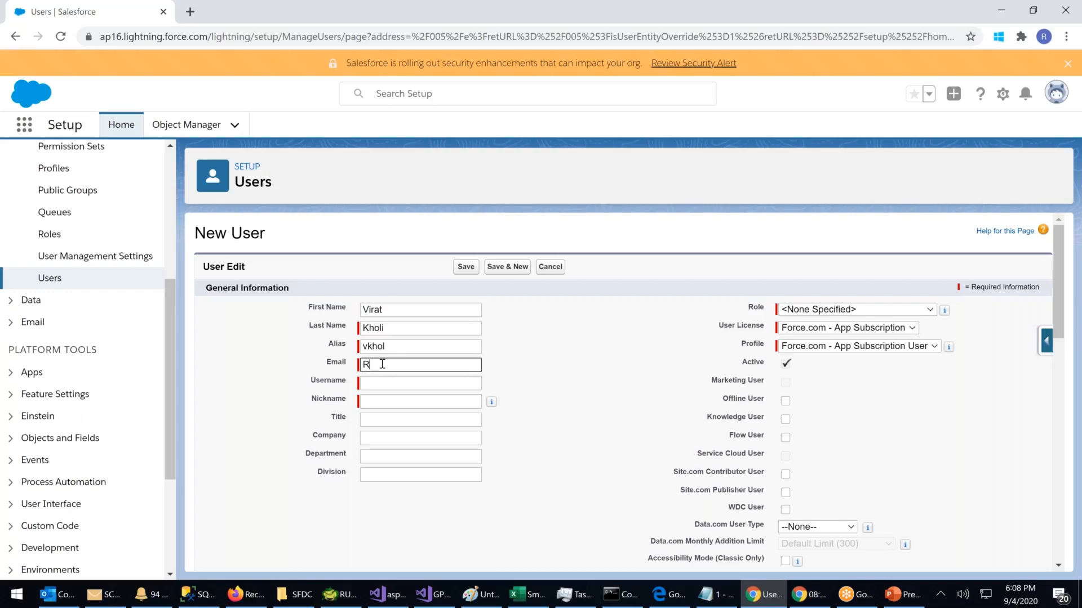
{"action": "left_click", "coordinate": [397, 383]}
{"action": "key", "text": "ctrl+a"}
{"action": "key", "text": "BackSpace"}
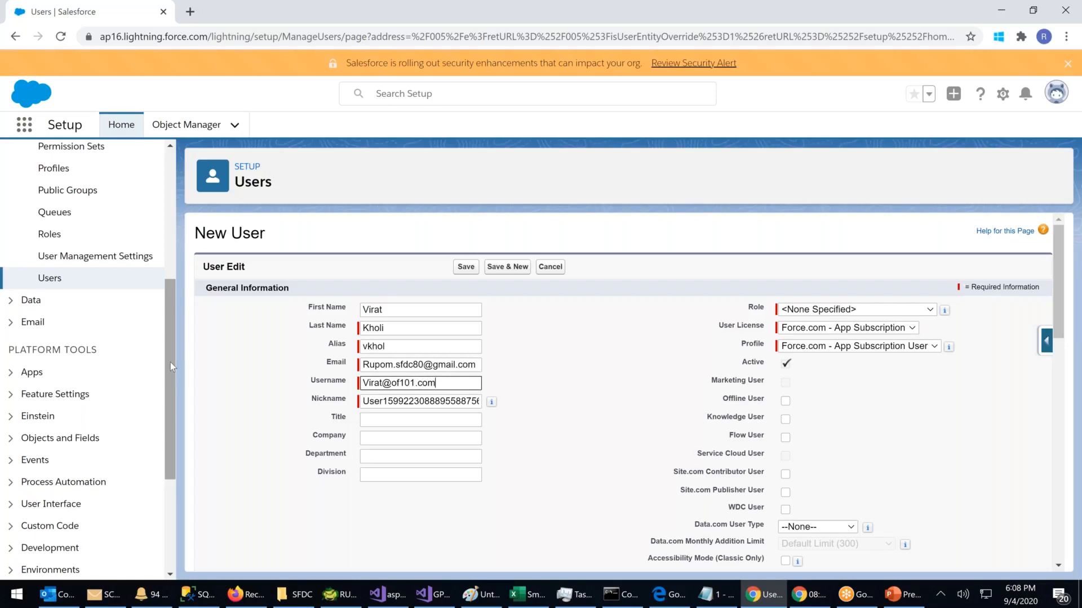
{"action": "left_click", "coordinate": [449, 401]}
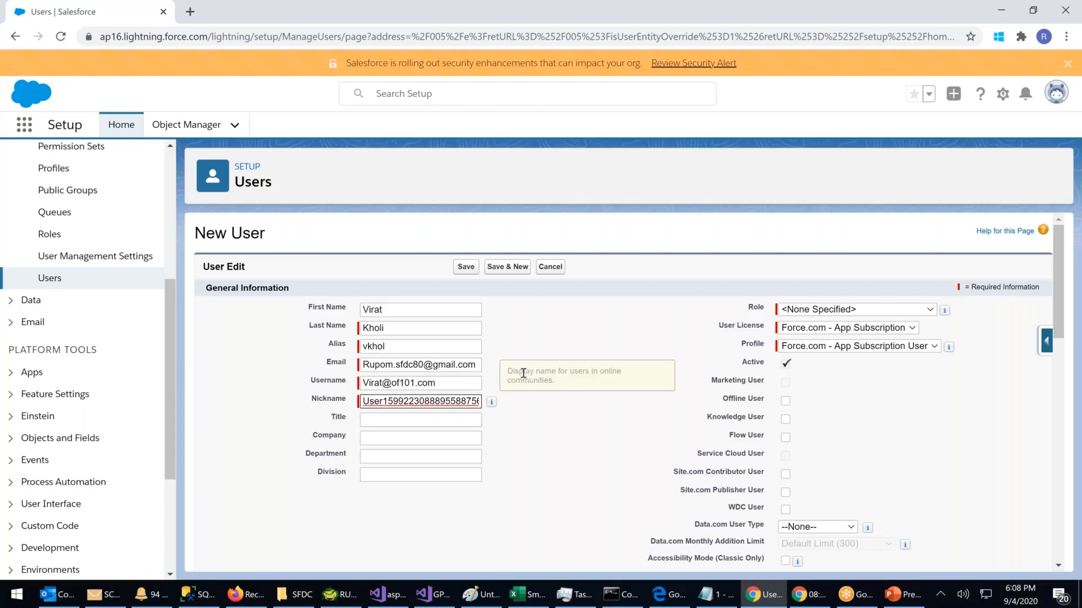
{"action": "left_click", "coordinate": [815, 333]}
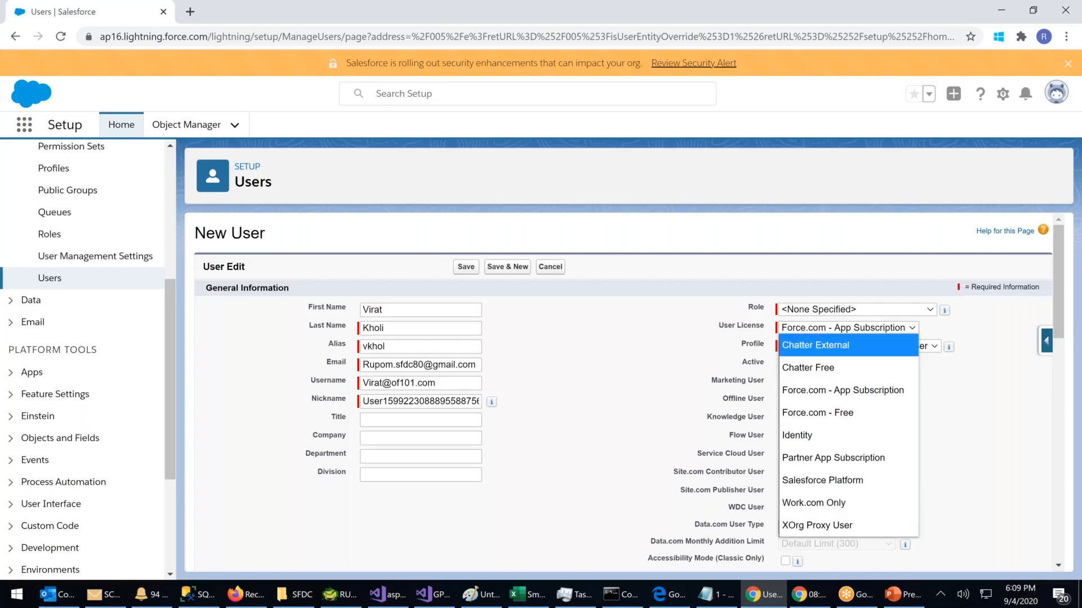
Step: Assign the Salesforce Platform license (Standard Platform User profile) and save the new user
{"action": "left_click", "coordinate": [842, 389]}
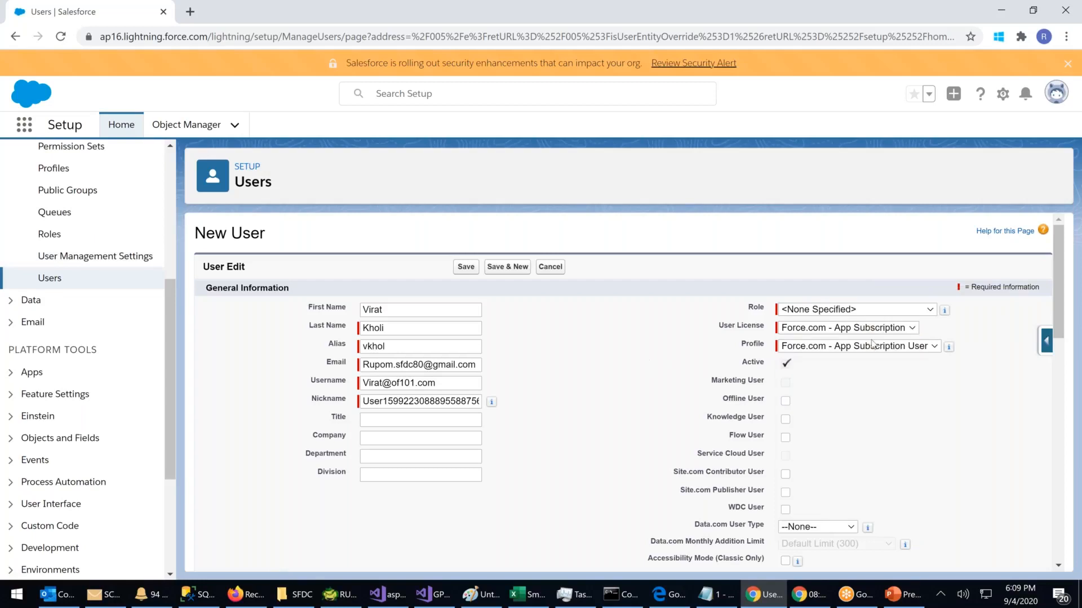
{"action": "left_click", "coordinate": [843, 330]}
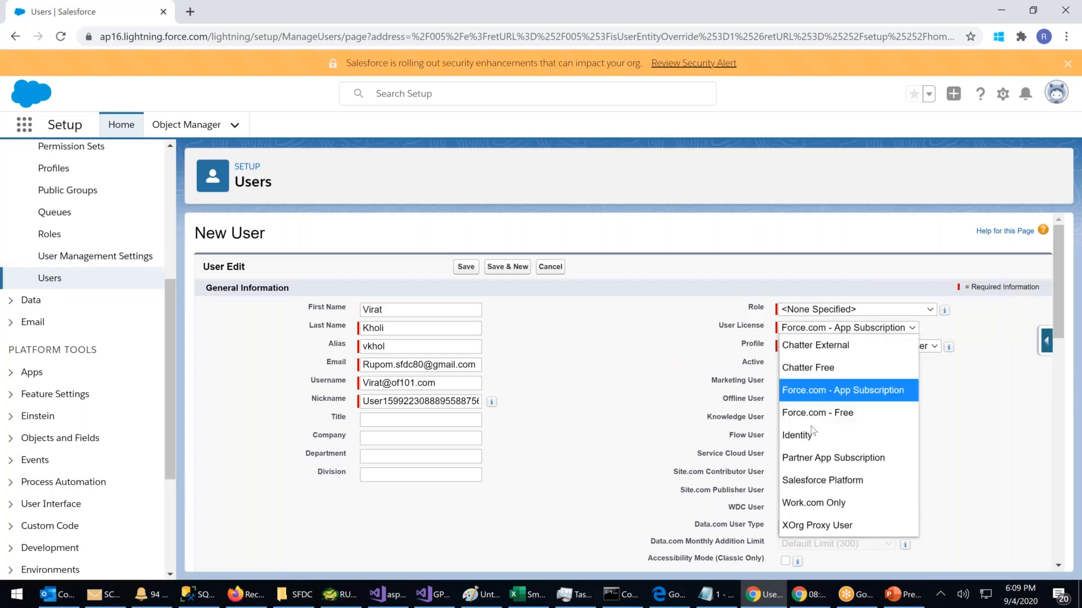
{"action": "left_click", "coordinate": [823, 482]}
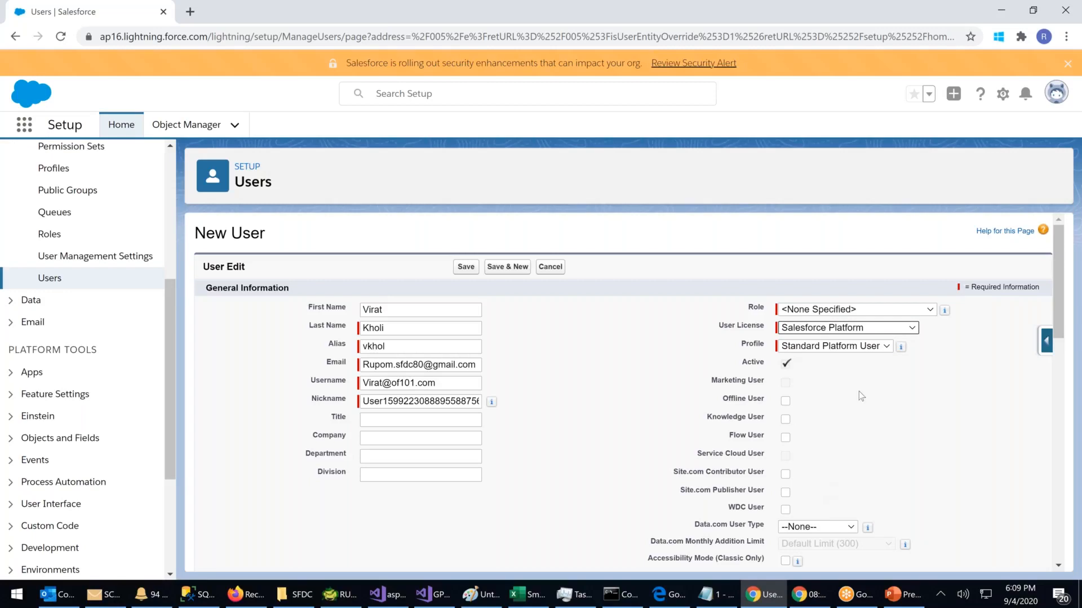
{"action": "scroll", "coordinate": [858, 391], "scroll_direction": "down", "scroll_amount": 10}
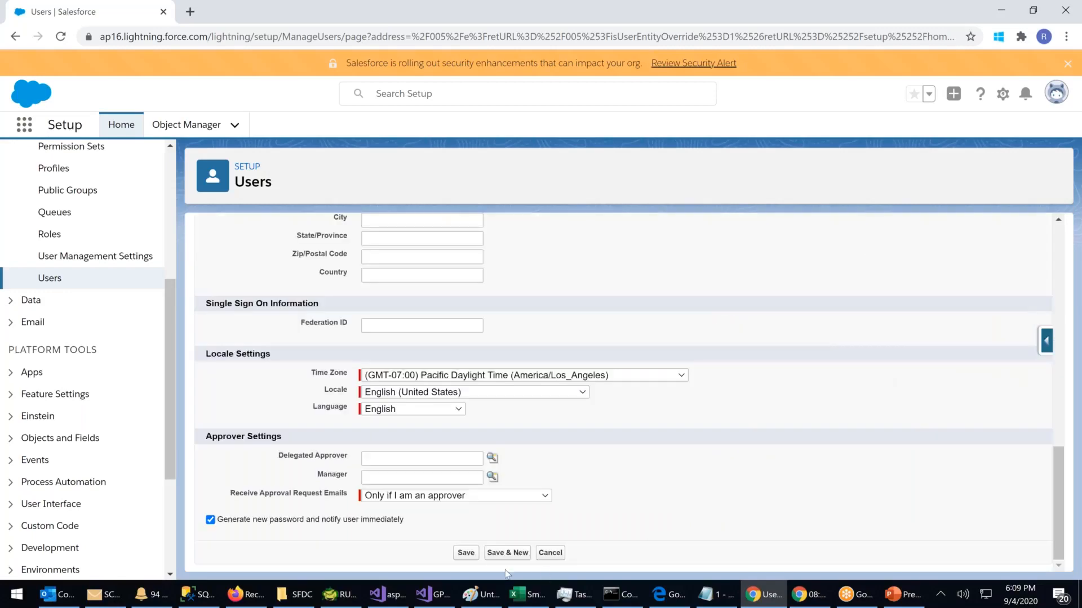
{"action": "left_click", "coordinate": [467, 555]}
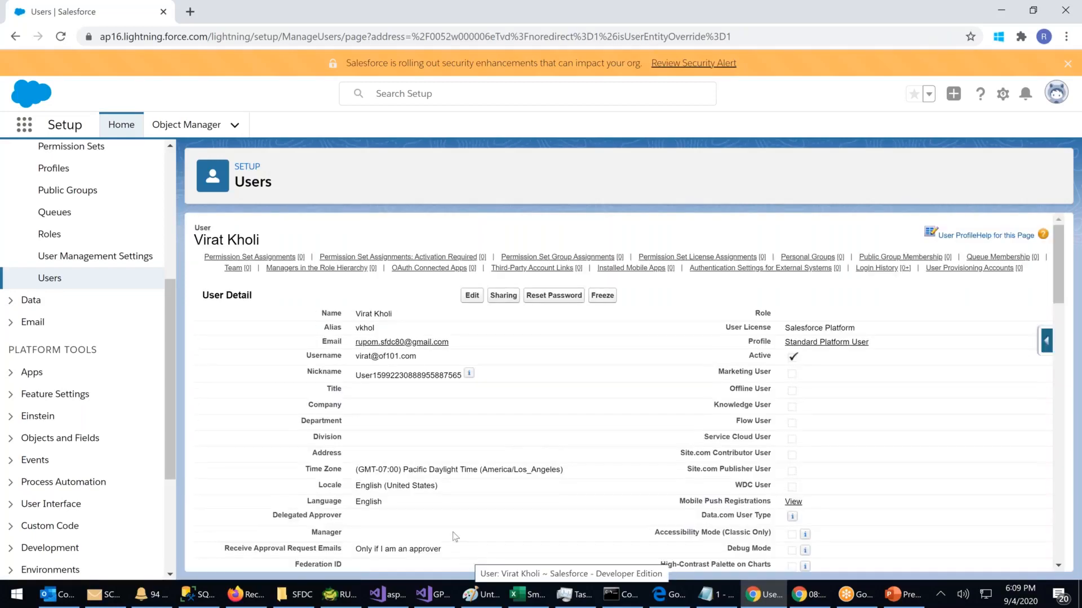
Step: Return from the new user's detail page to the All Users list via Setup's Users link
{"action": "left_click", "coordinate": [50, 279]}
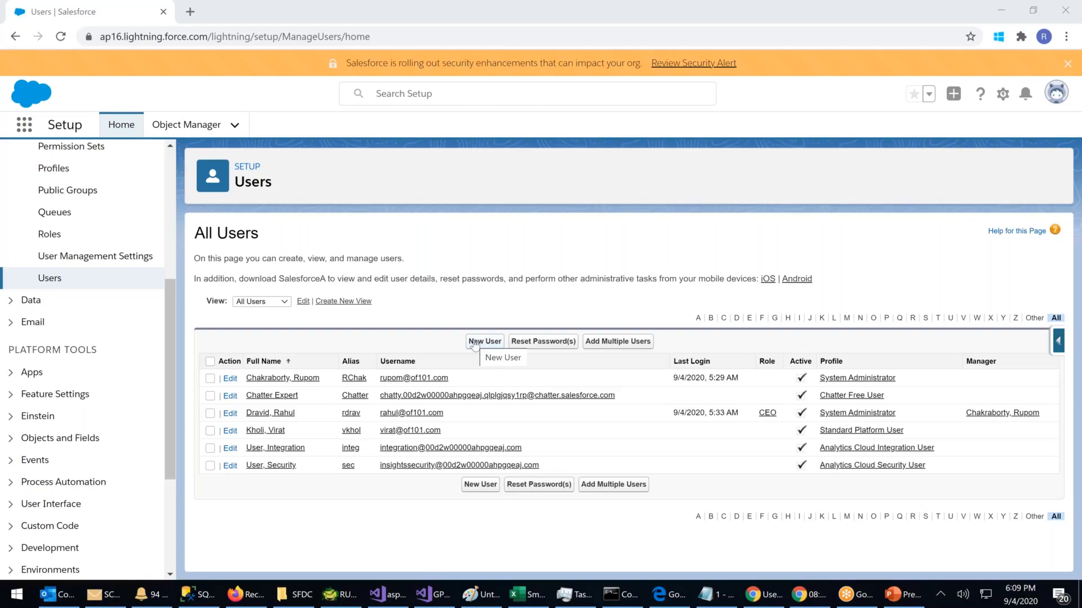
Step: Open Add Multiple Users and highlight the available license counts, from Force.com - App Subscription to Work.com Only
{"action": "left_click", "coordinate": [612, 342]}
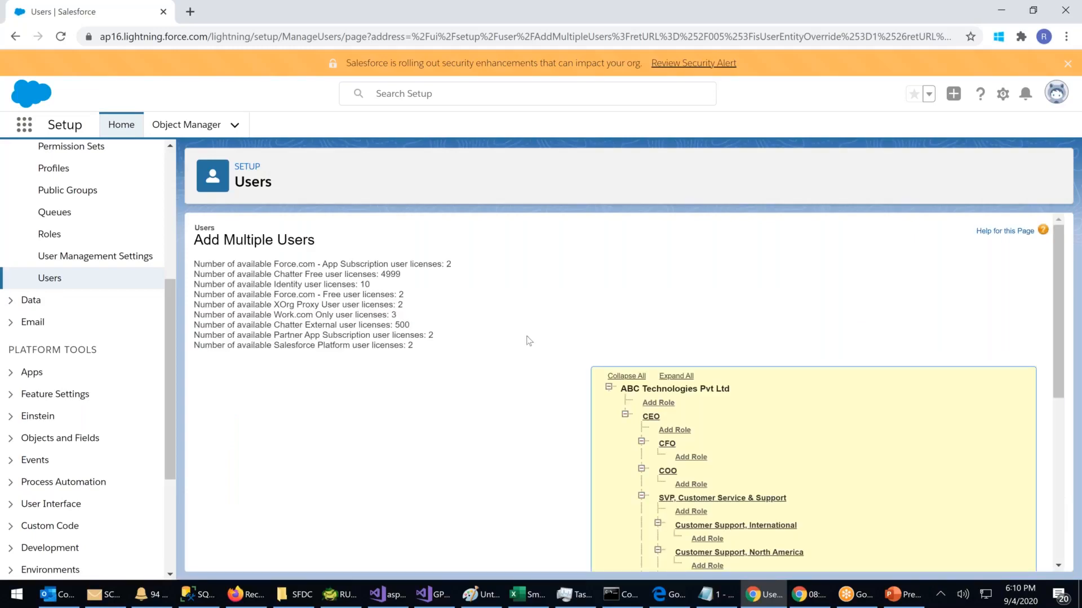
{"action": "scroll", "coordinate": [527, 338], "scroll_direction": "down", "scroll_amount": 1}
{"action": "scroll", "coordinate": [526, 338], "scroll_direction": "up", "scroll_amount": 1}
{"action": "left_click_drag", "start_coordinate": [205, 264], "coordinate": [369, 264]}
{"action": "left_click_drag", "start_coordinate": [254, 264], "coordinate": [471, 273]}
{"action": "left_click", "coordinate": [411, 298]}
{"action": "left_click_drag", "start_coordinate": [255, 275], "coordinate": [434, 275]}
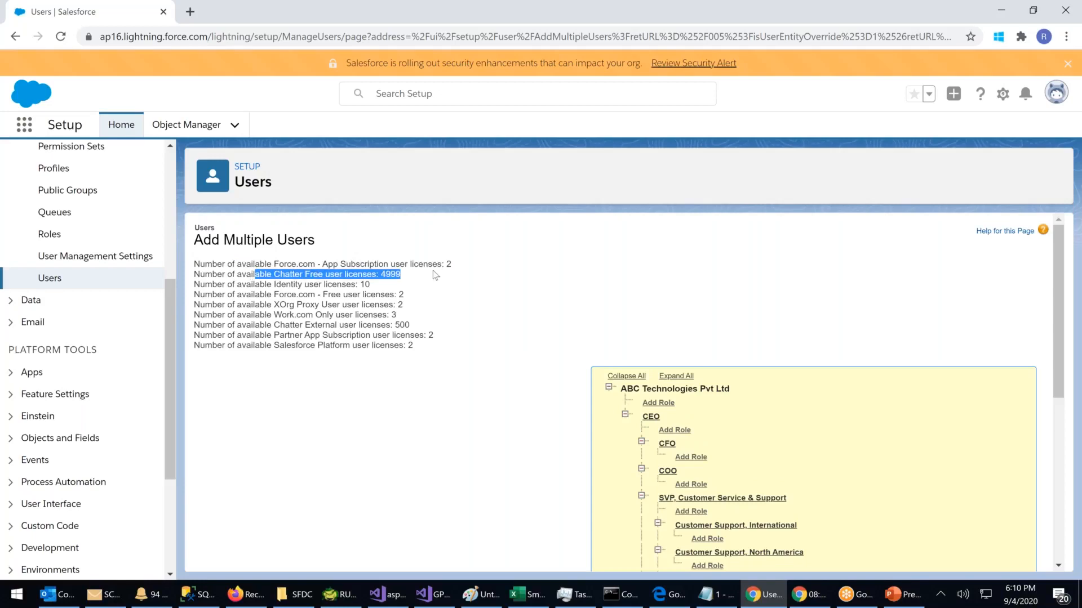
{"action": "mouse_move", "coordinate": [285, 274]}
{"action": "left_mouse_down"}
{"action": "mouse_move", "coordinate": [394, 319]}
{"action": "mouse_move", "coordinate": [412, 345]}
{"action": "mouse_move", "coordinate": [300, 326]}
{"action": "mouse_move", "coordinate": [193, 325]}
{"action": "left_mouse_up"}
{"action": "left_click", "coordinate": [423, 325]}
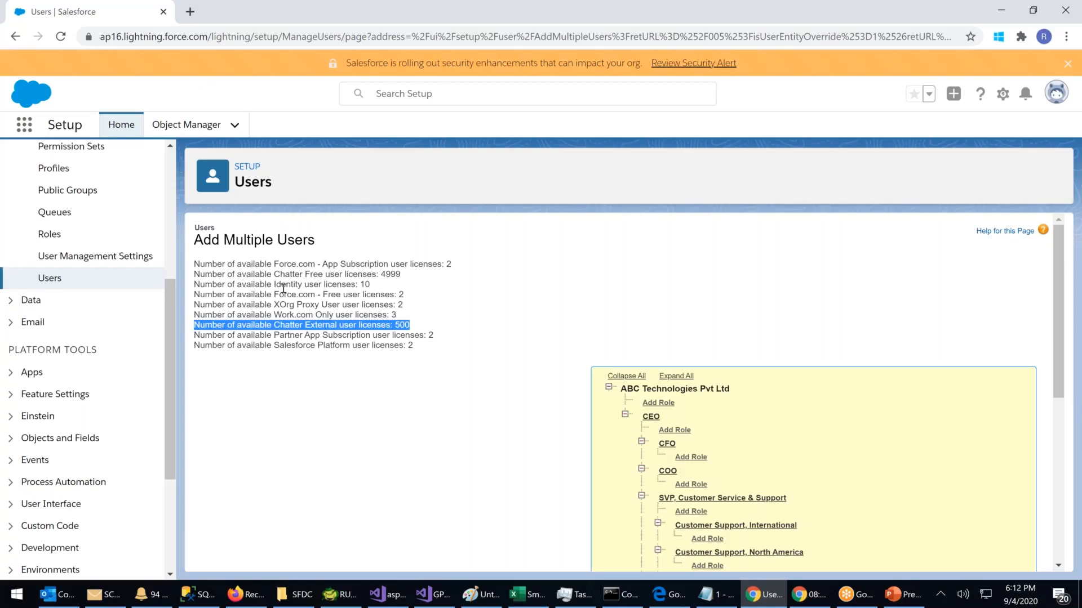
Step: Highlight the license counts, including 4999 Chatter Free and 2 Salesforce Platform, then show the User License list
{"action": "left_click", "coordinate": [415, 275]}
{"action": "left_click_drag", "start_coordinate": [414, 275], "coordinate": [189, 278]}
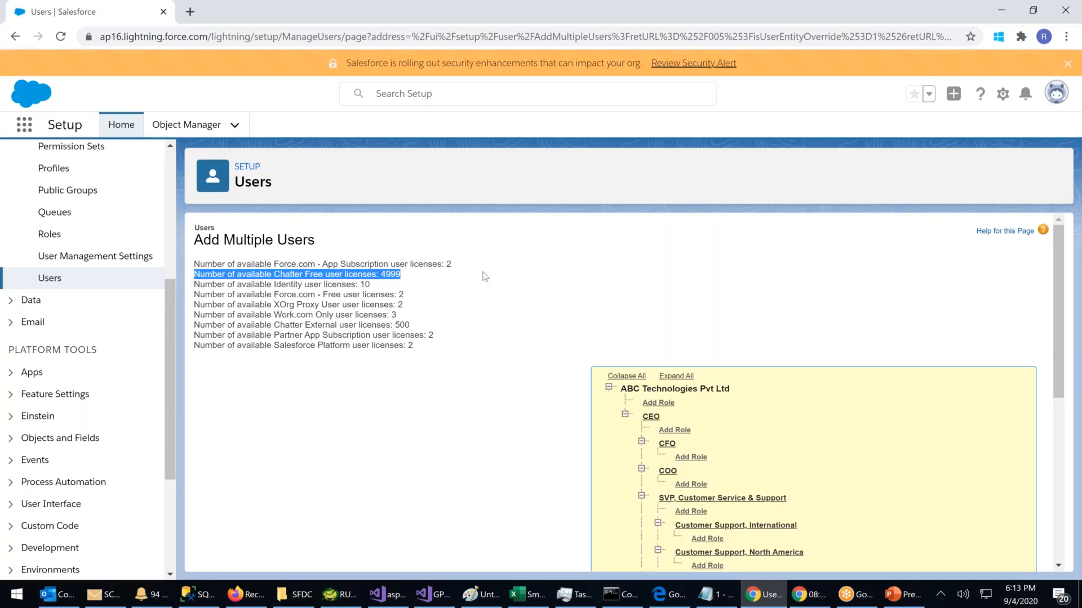
{"action": "left_click_drag", "start_coordinate": [422, 279], "coordinate": [195, 278]}
{"action": "left_click", "coordinate": [304, 274]}
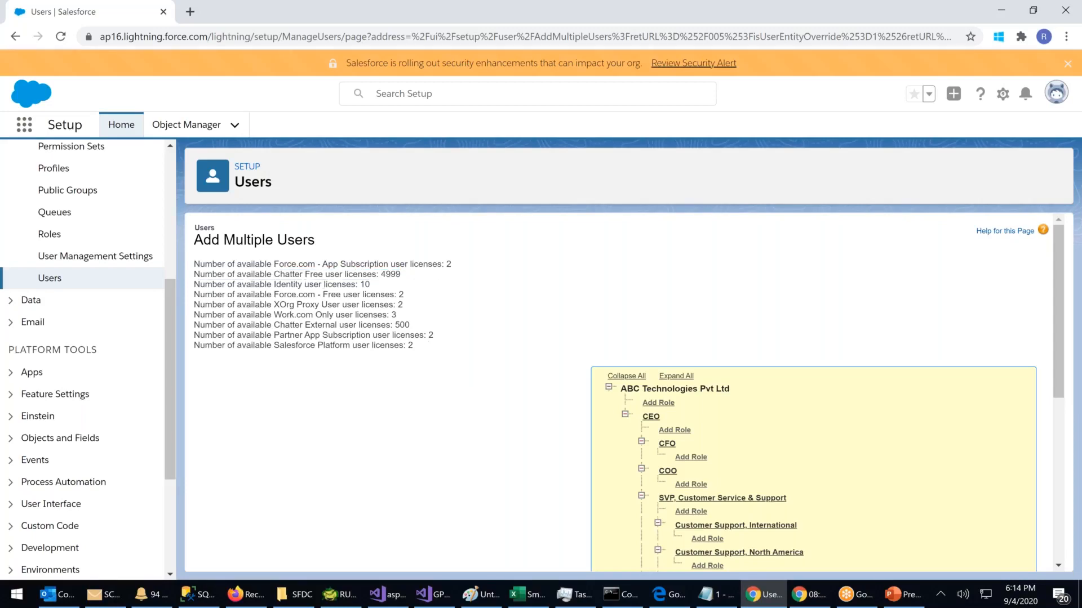
{"action": "left_click_drag", "start_coordinate": [303, 274], "coordinate": [375, 345]}
{"action": "mouse_move", "coordinate": [251, 602]}
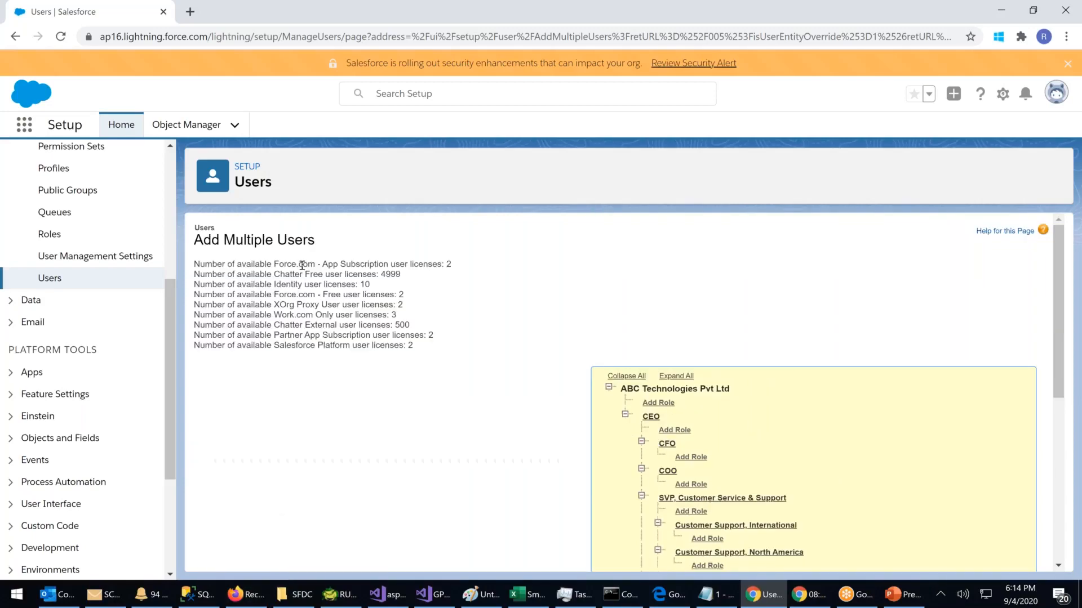
{"action": "left_click_drag", "start_coordinate": [302, 265], "coordinate": [368, 344]}
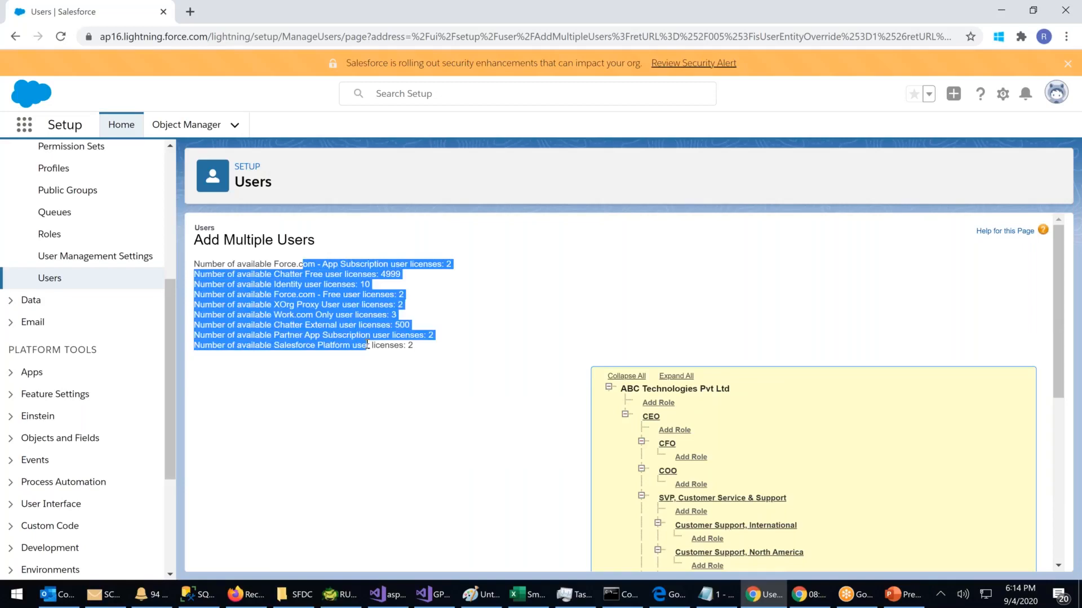
{"action": "left_click", "coordinate": [367, 345]}
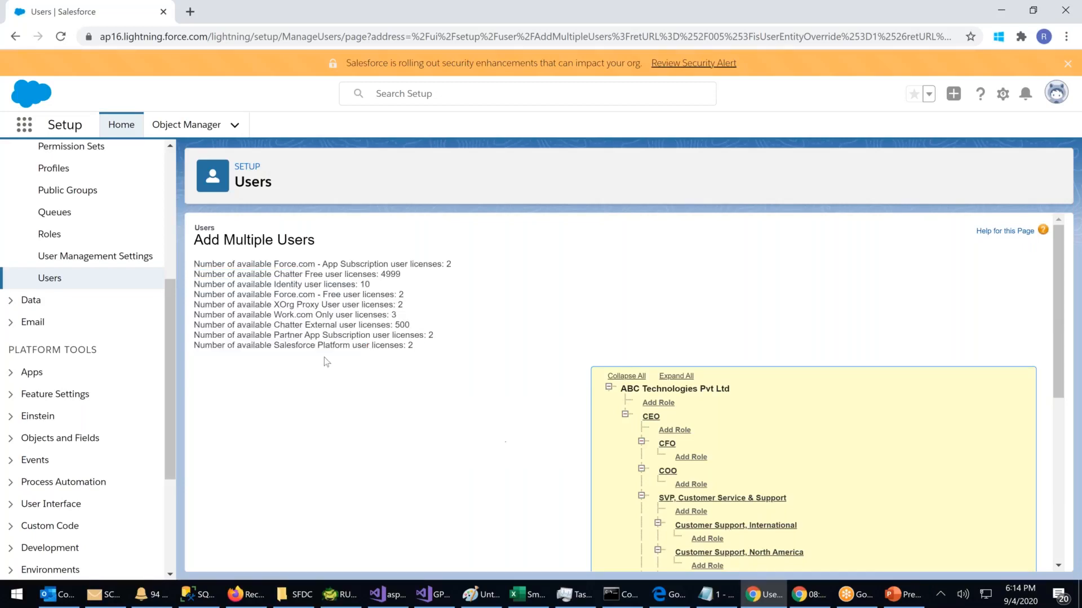
{"action": "left_click_drag", "start_coordinate": [280, 345], "coordinate": [424, 354]}
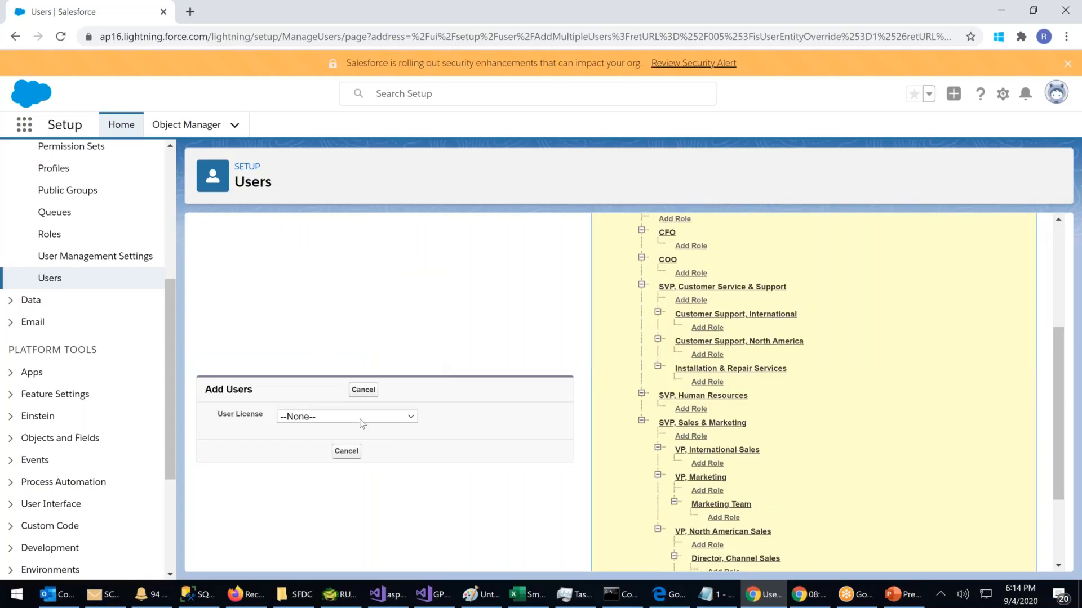
{"action": "left_click", "coordinate": [362, 419]}
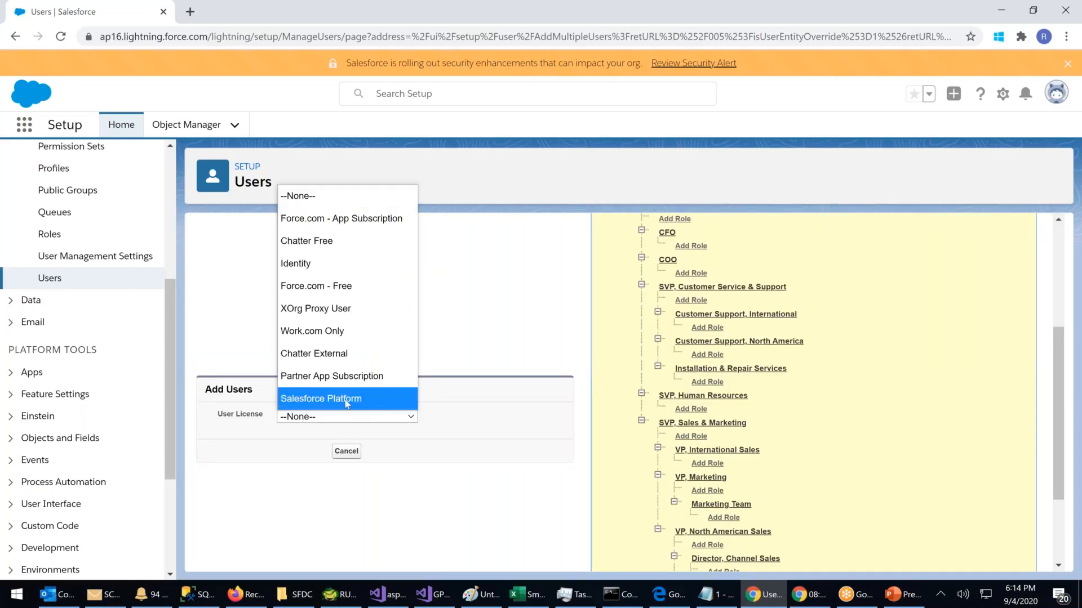
Step: Set the new users' license to Chatter Free after first picking Salesforce Platform
{"action": "left_click", "coordinate": [345, 399]}
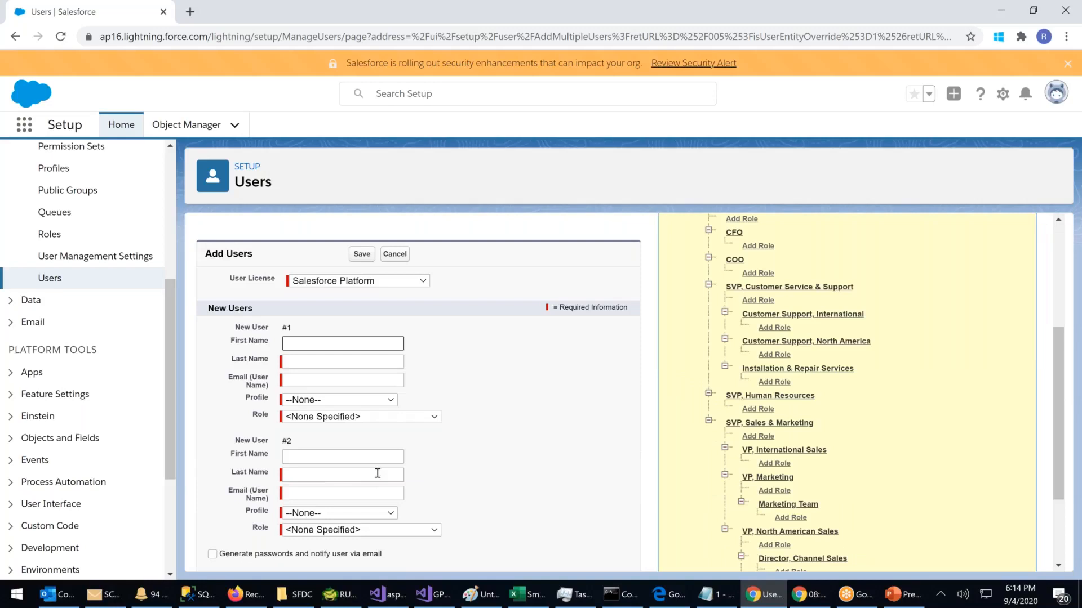
{"action": "scroll", "coordinate": [410, 293], "scroll_direction": "up", "scroll_amount": 4}
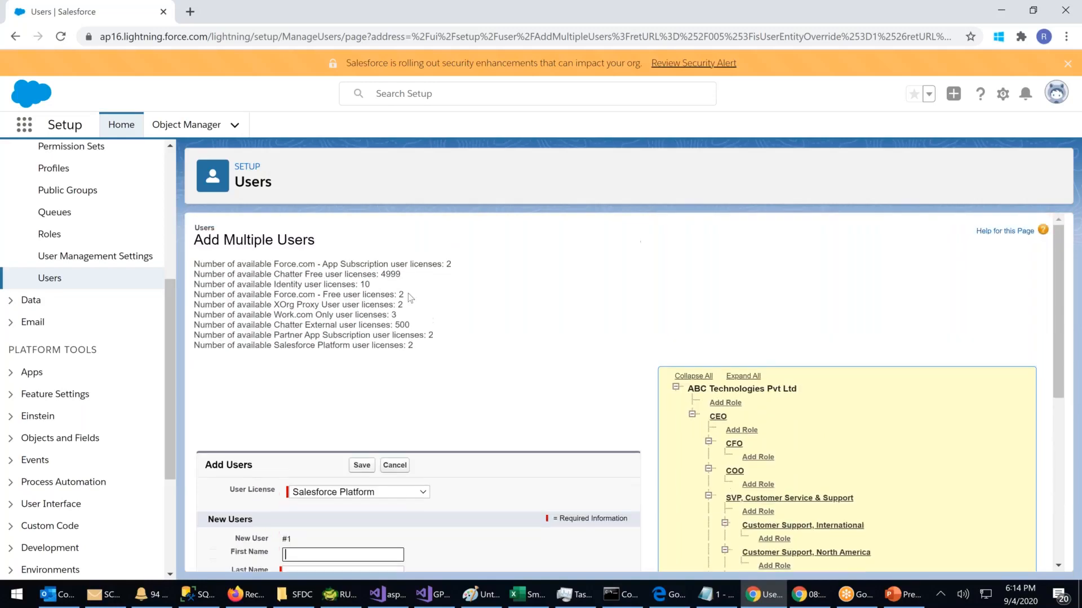
{"action": "left_click", "coordinate": [410, 494]}
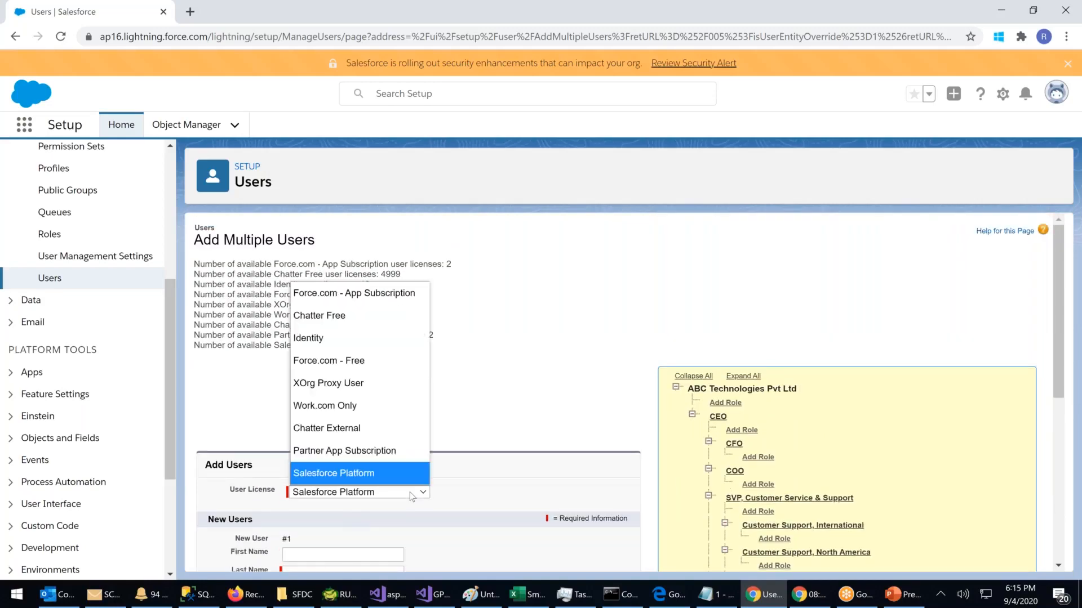
{"action": "left_click", "coordinate": [348, 322]}
Step: Review the blank entries for new users #1 through #10 down to the Save button
{"action": "scroll", "coordinate": [485, 473], "scroll_direction": "down", "scroll_amount": 3}
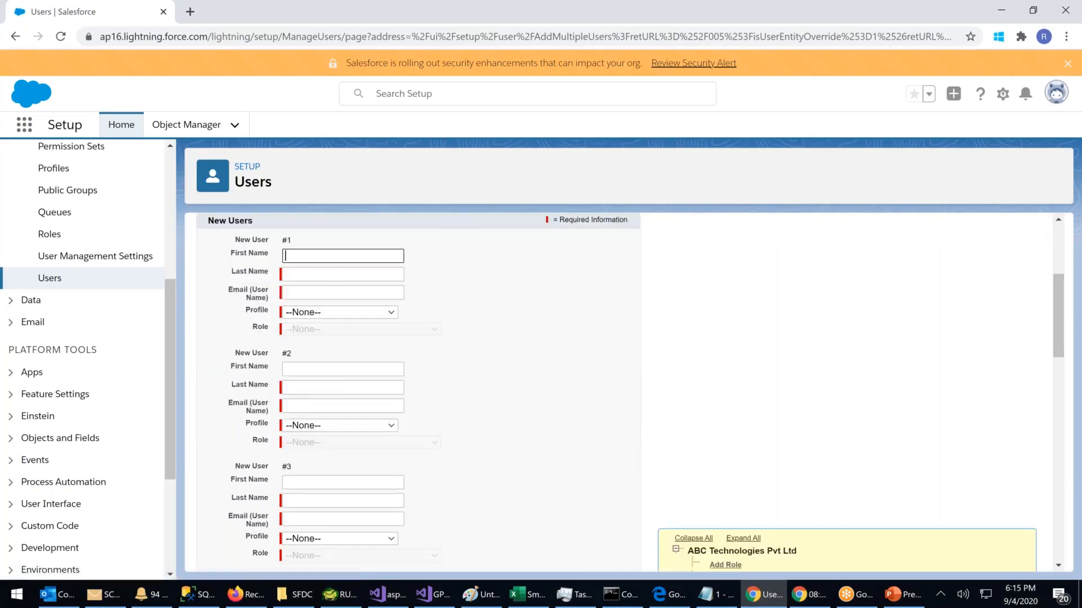
{"action": "left_click", "coordinate": [303, 276]}
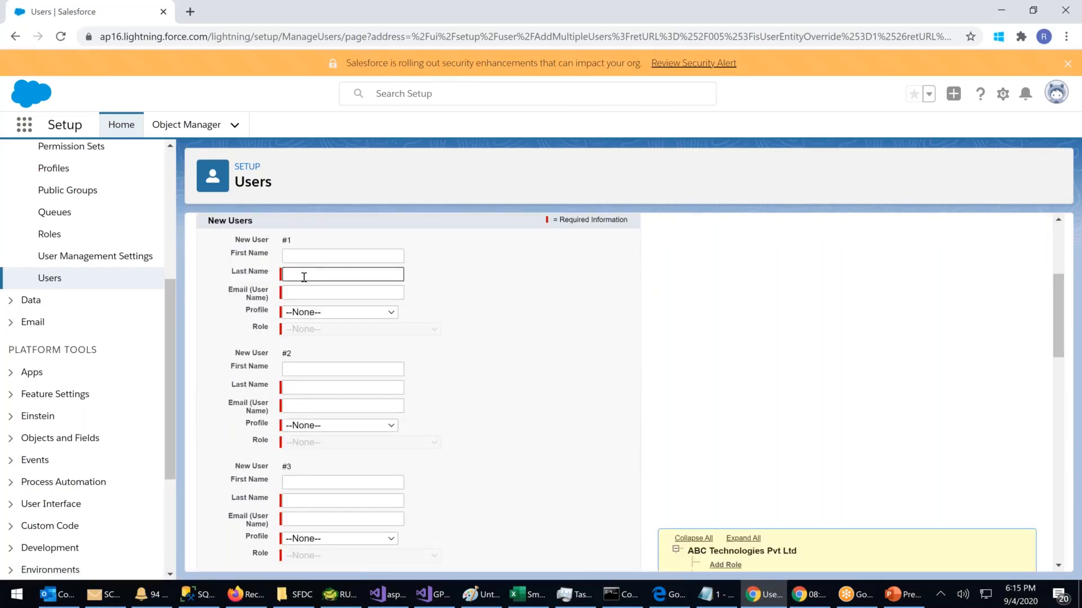
{"action": "key", "text": "Tab"}
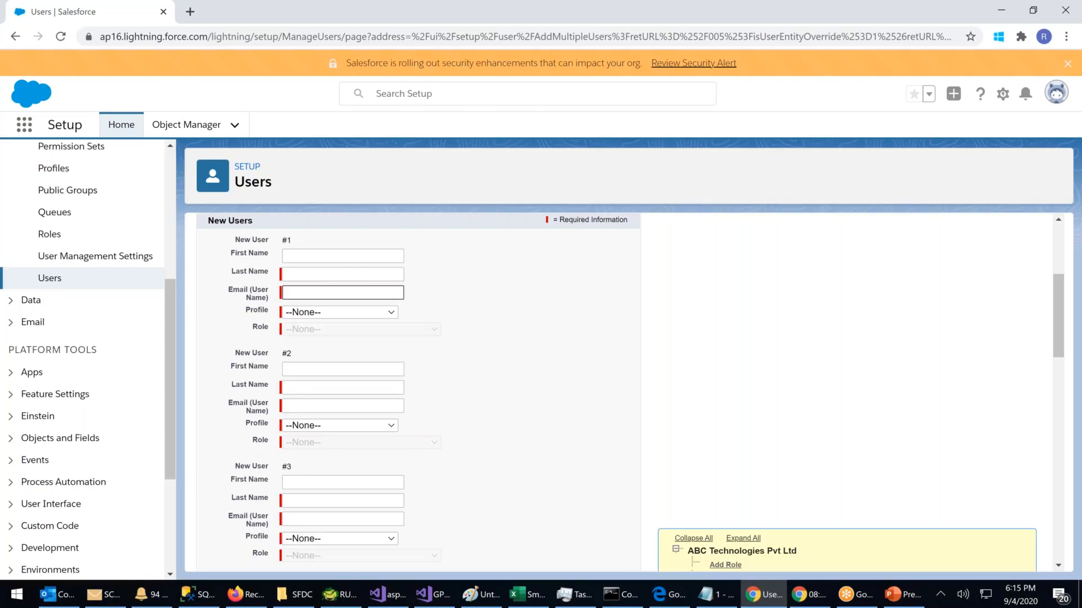
{"action": "scroll", "coordinate": [326, 296], "scroll_direction": "down", "scroll_amount": 3}
{"action": "scroll", "coordinate": [325, 297], "scroll_direction": "down", "scroll_amount": 7}
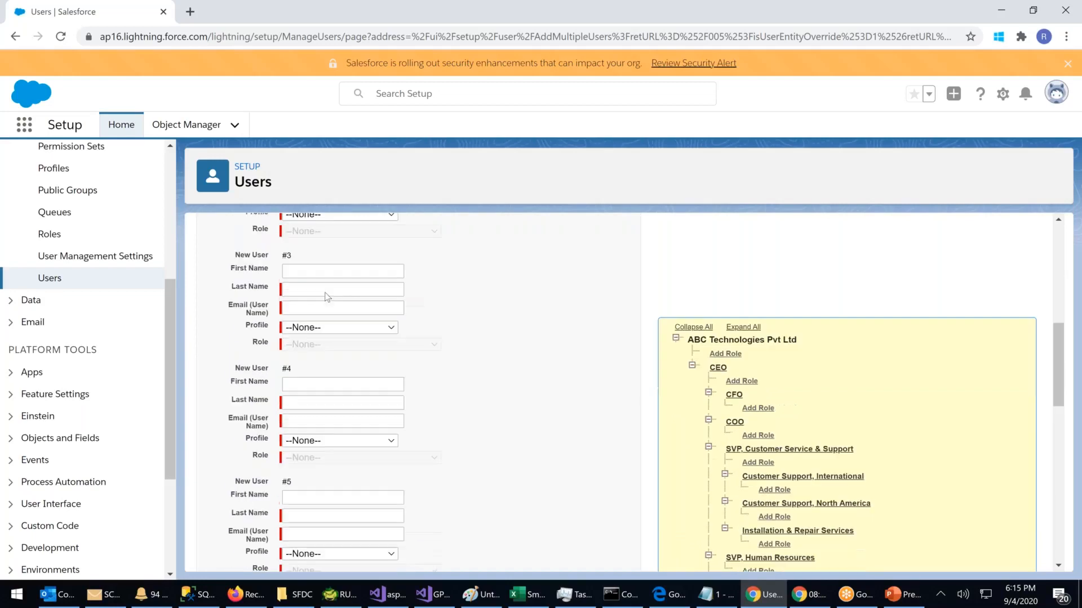
{"action": "scroll", "coordinate": [326, 304], "scroll_direction": "down", "scroll_amount": 7}
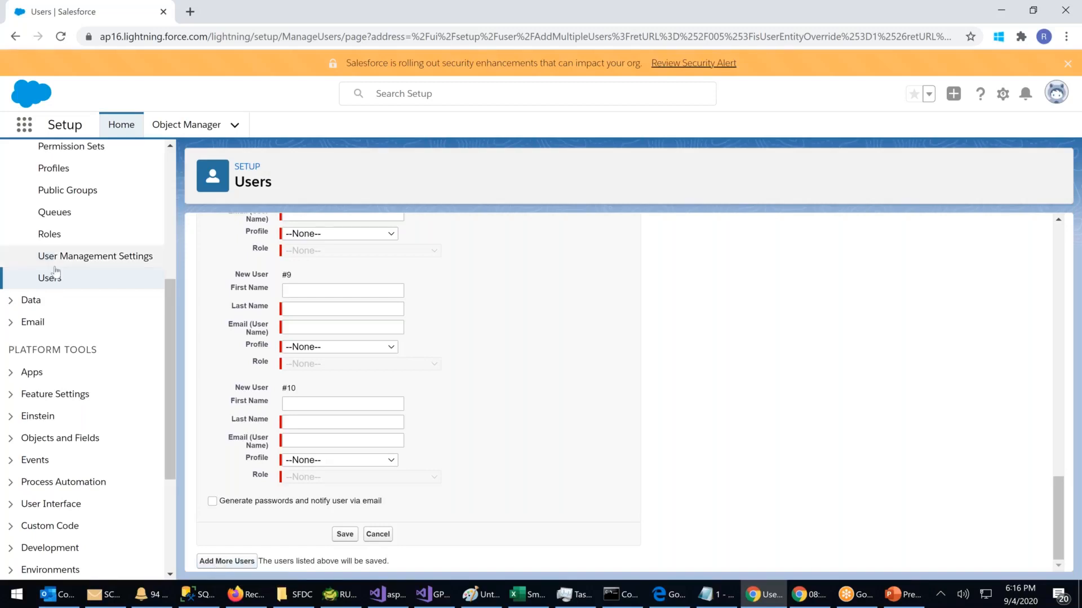
Step: Start a single New User form, view its User License options, then return to All Users unsaved
{"action": "left_click", "coordinate": [34, 276]}
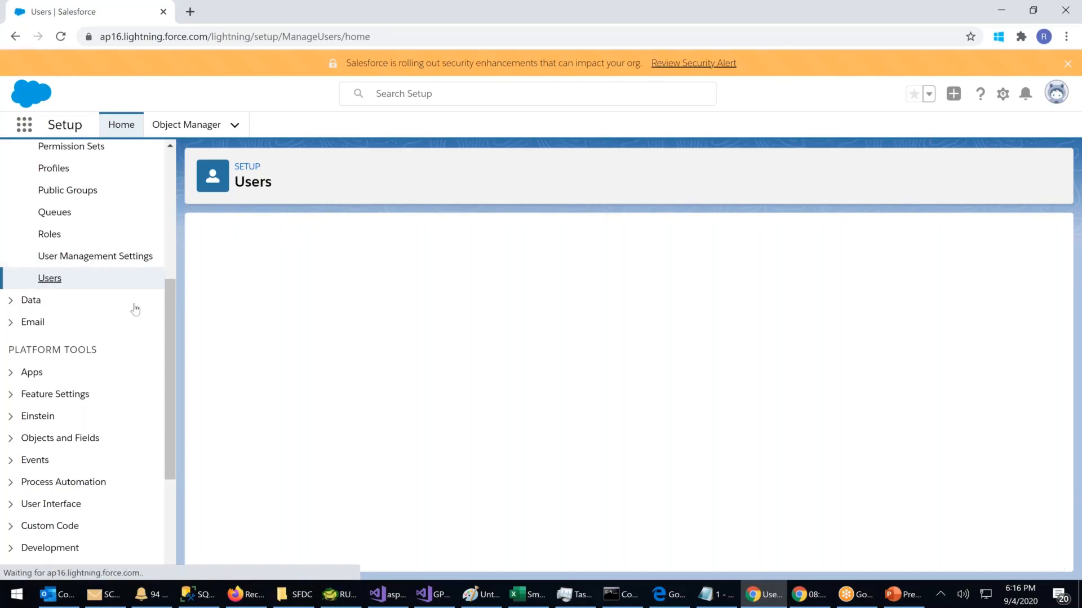
{"action": "left_click", "coordinate": [493, 348]}
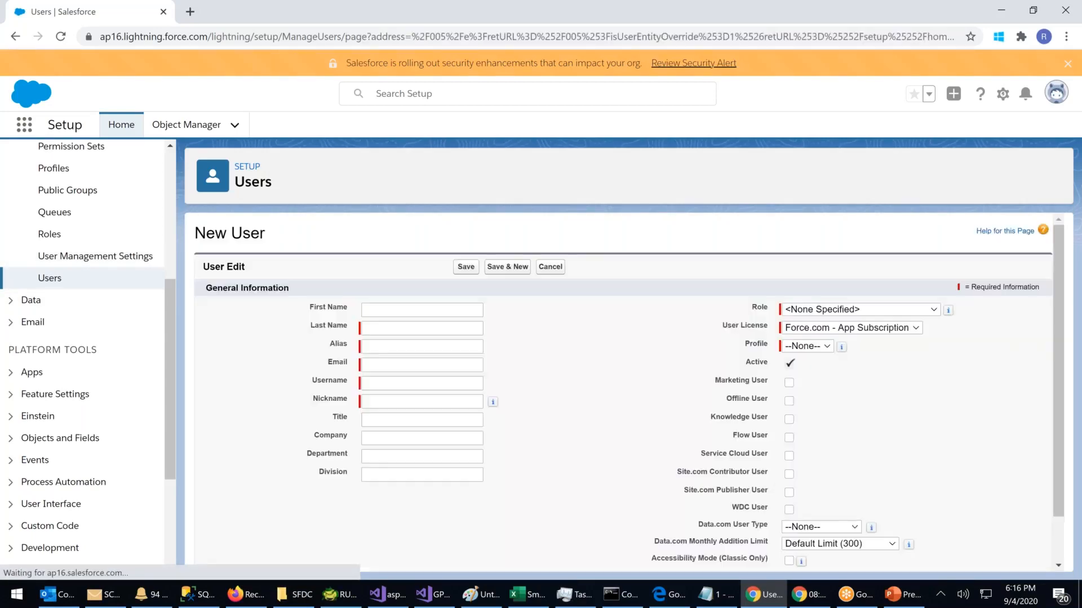
{"action": "left_click", "coordinate": [856, 327]}
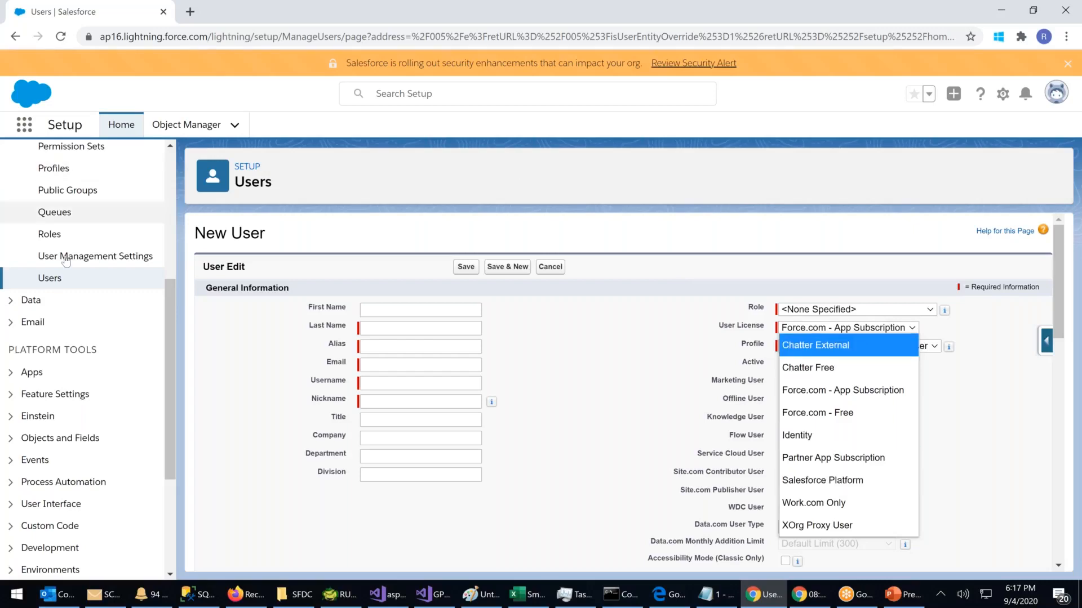
{"action": "left_click", "coordinate": [55, 280]}
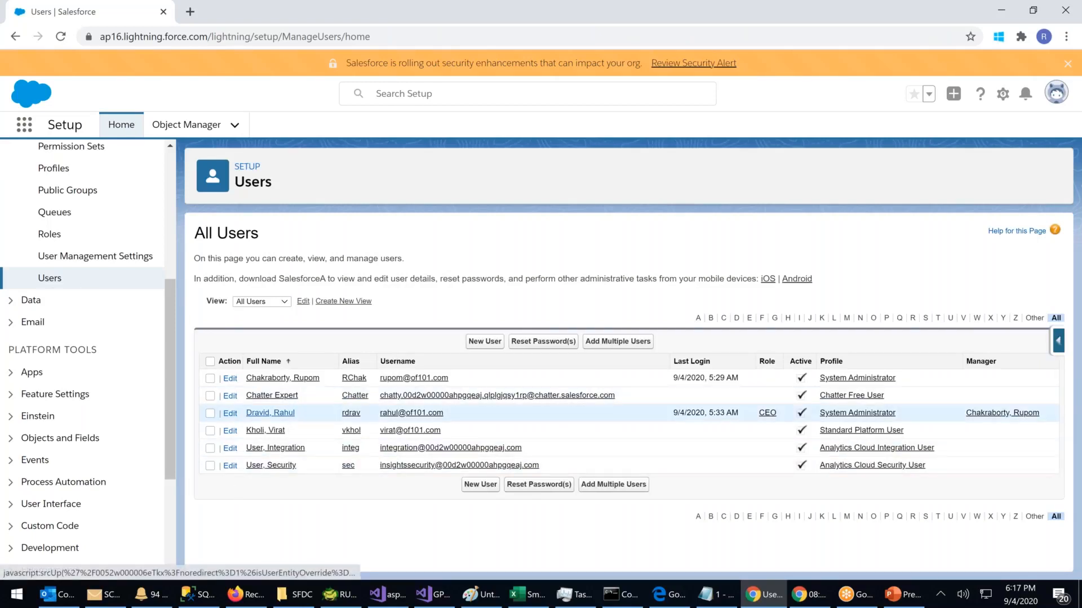
Step: Open the CEO user's record, edit it and save, triggering the Duplicate Username error
{"action": "left_click", "coordinate": [271, 413]}
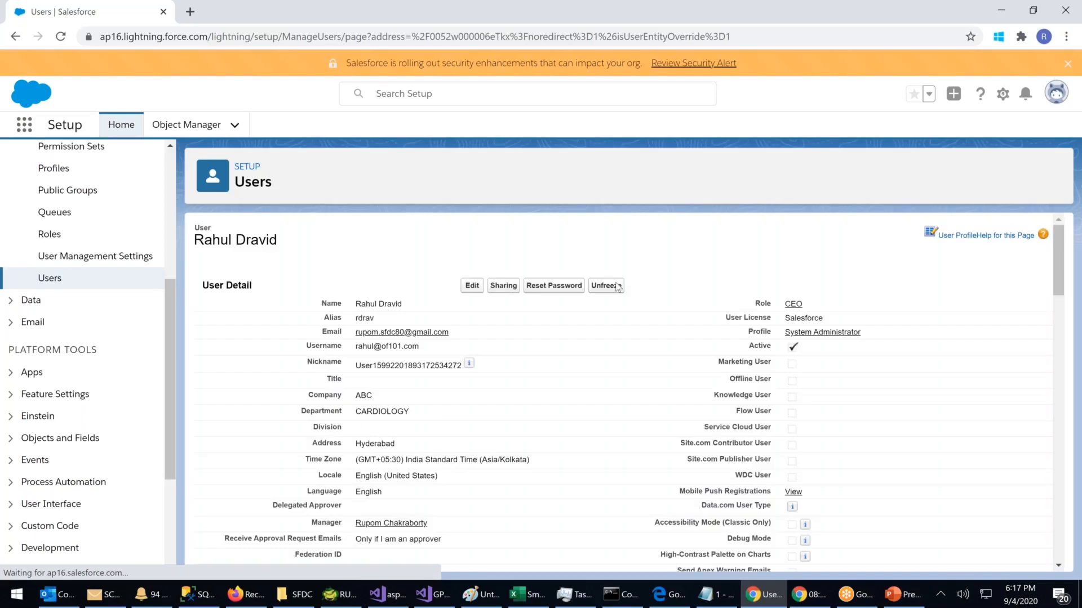
{"action": "left_click", "coordinate": [472, 296]}
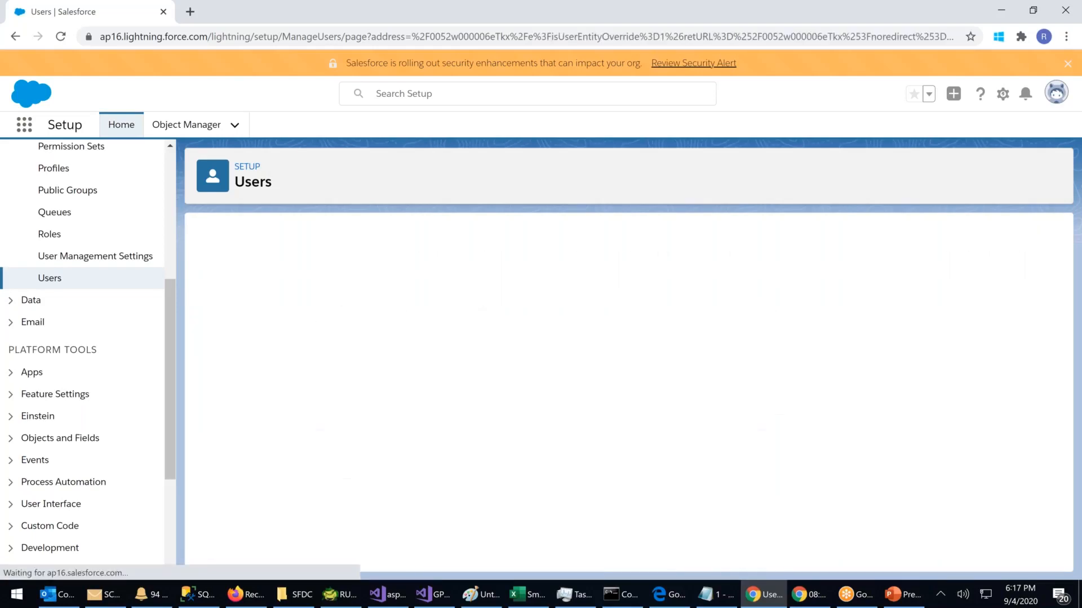
{"action": "left_click", "coordinate": [467, 273]}
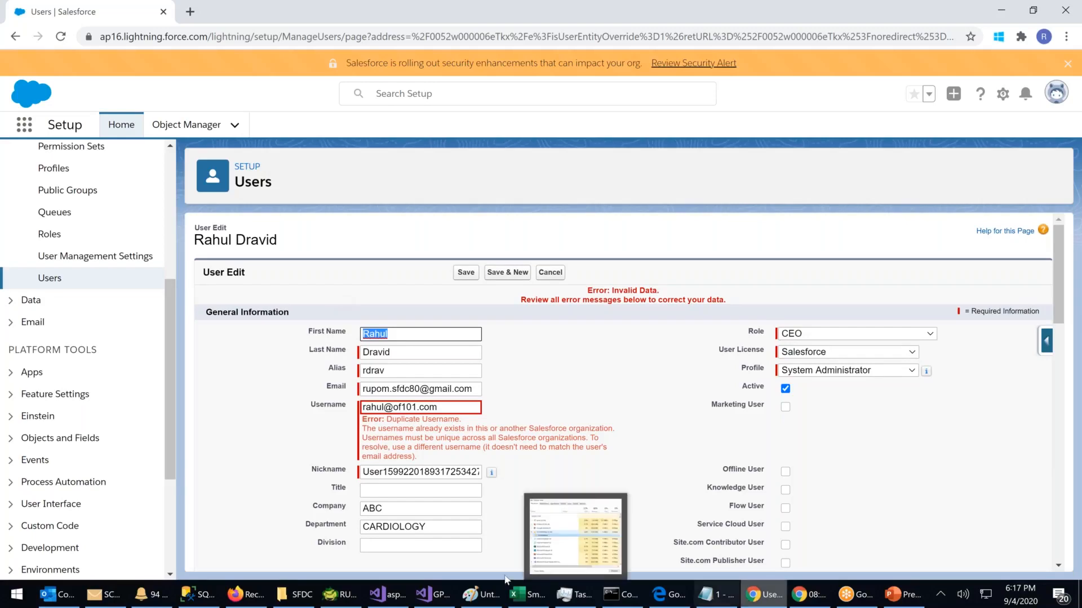
Step: Check the HDFC Ltd. account in the other browser, then return to the All Users list
{"action": "left_click", "coordinate": [248, 593]}
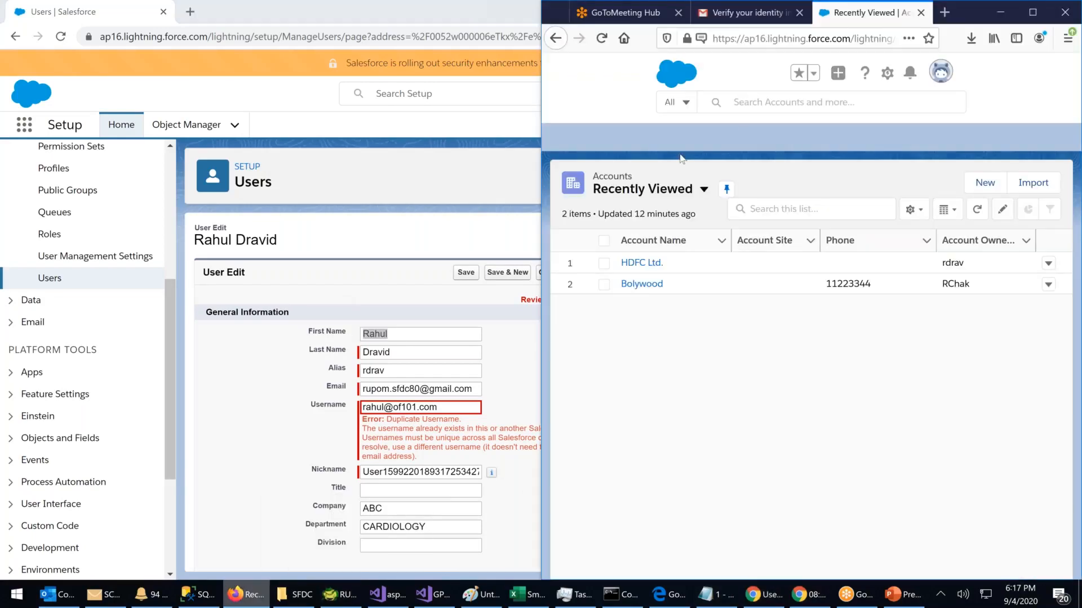
{"action": "left_click", "coordinate": [649, 265]}
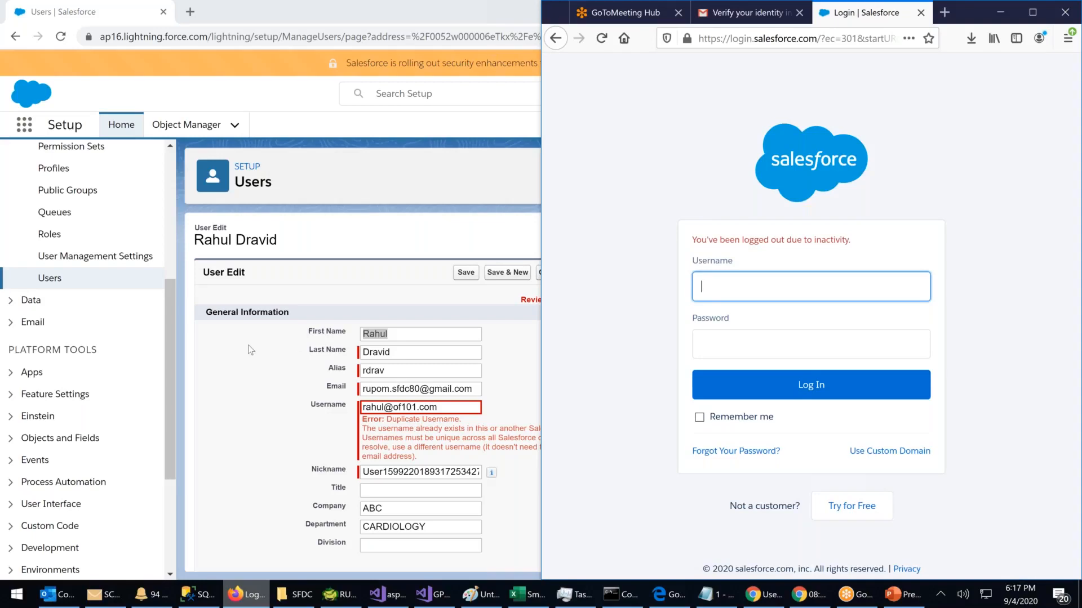
{"action": "left_click", "coordinate": [250, 350]}
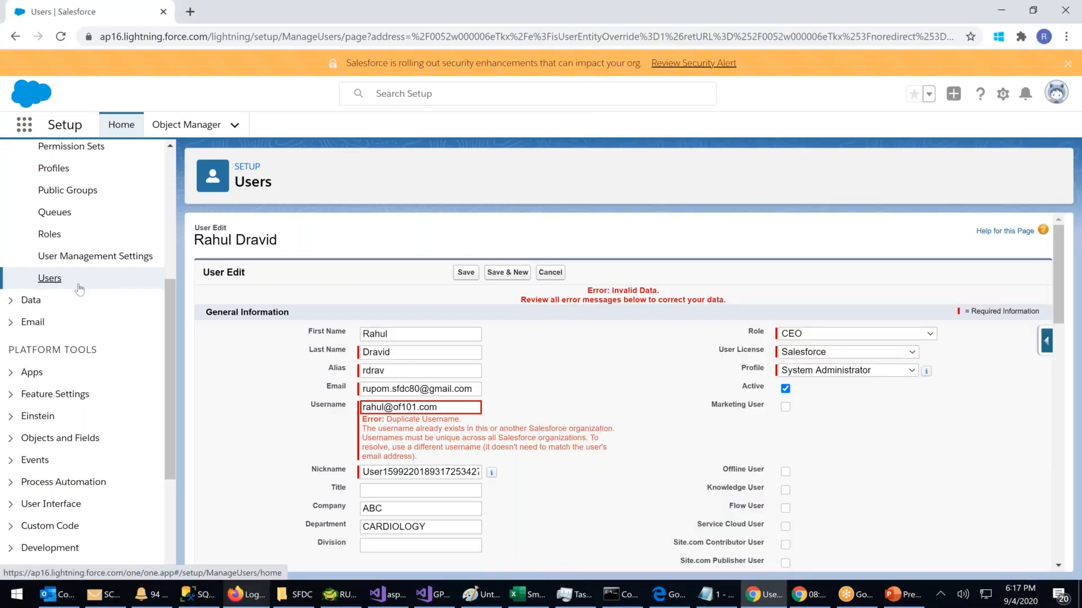
{"action": "left_click", "coordinate": [50, 278]}
Step: Open the user's detail record and unfreeze the account
{"action": "left_click", "coordinate": [275, 413]}
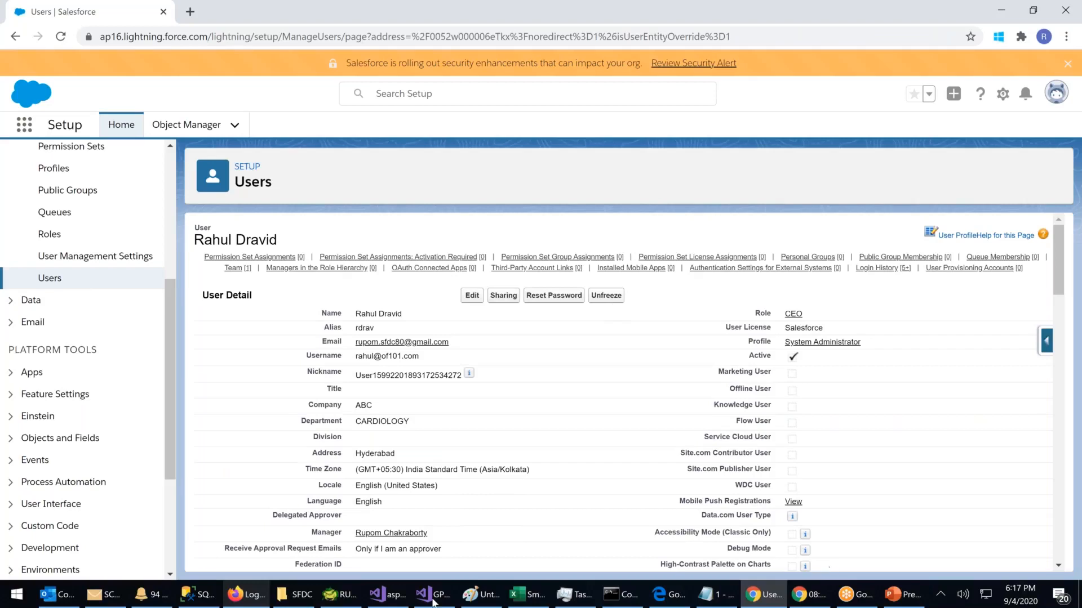
{"action": "key", "text": "alt+Tab"}
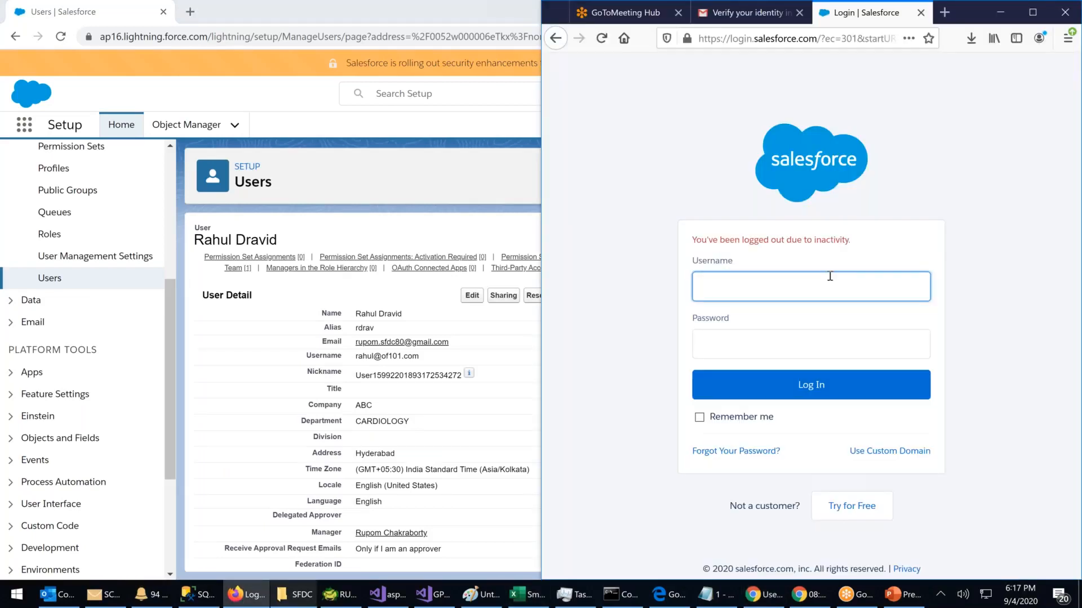
{"action": "left_click", "coordinate": [499, 337]}
{"action": "left_click", "coordinate": [607, 295]}
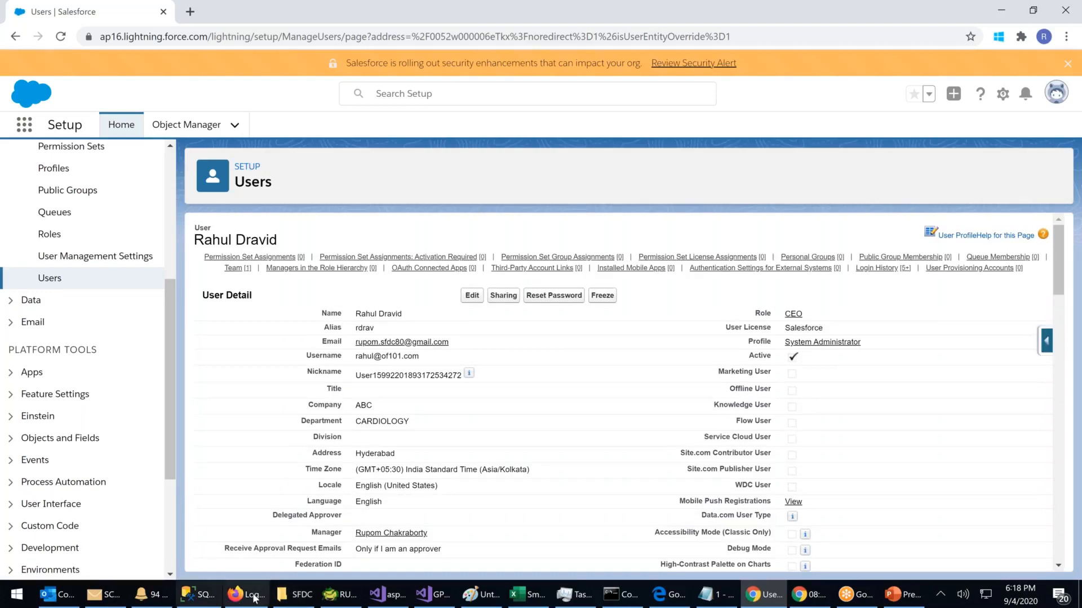
Step: Try logging in as that user in the other browser with their username and password; it is rejected
{"action": "key", "text": "alt+Tab"}
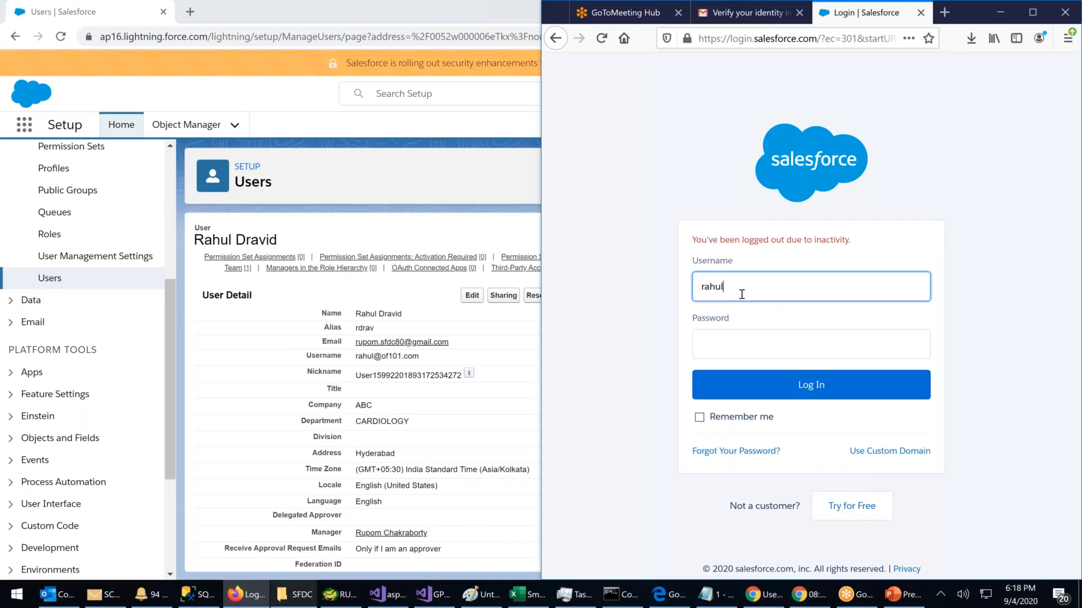
{"action": "key", "text": "Tab"}
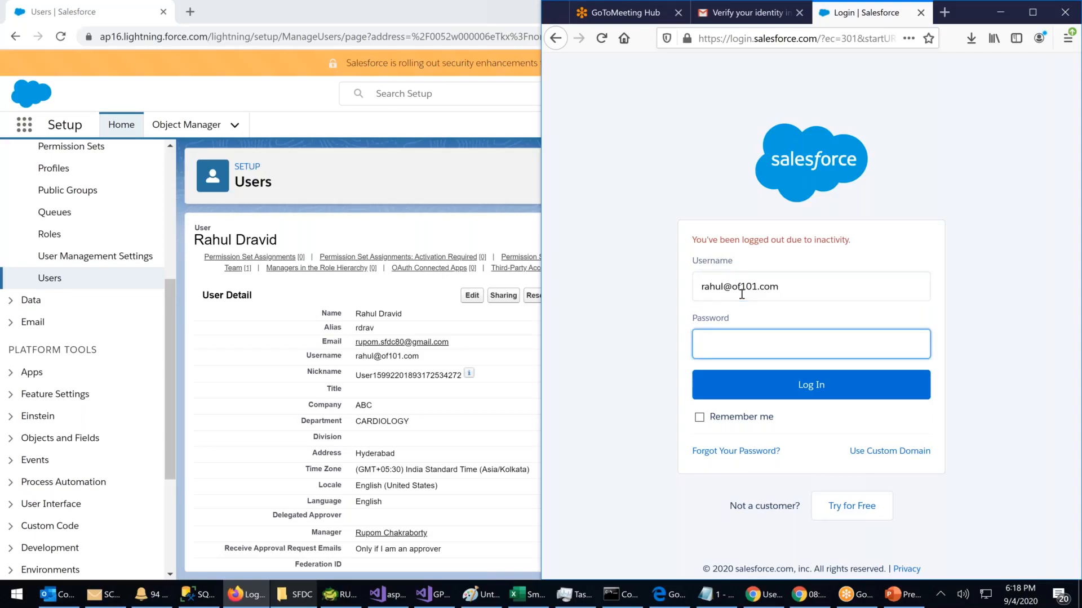
{"action": "type", "text": "•••••••••••"}
{"action": "key", "text": "Return"}
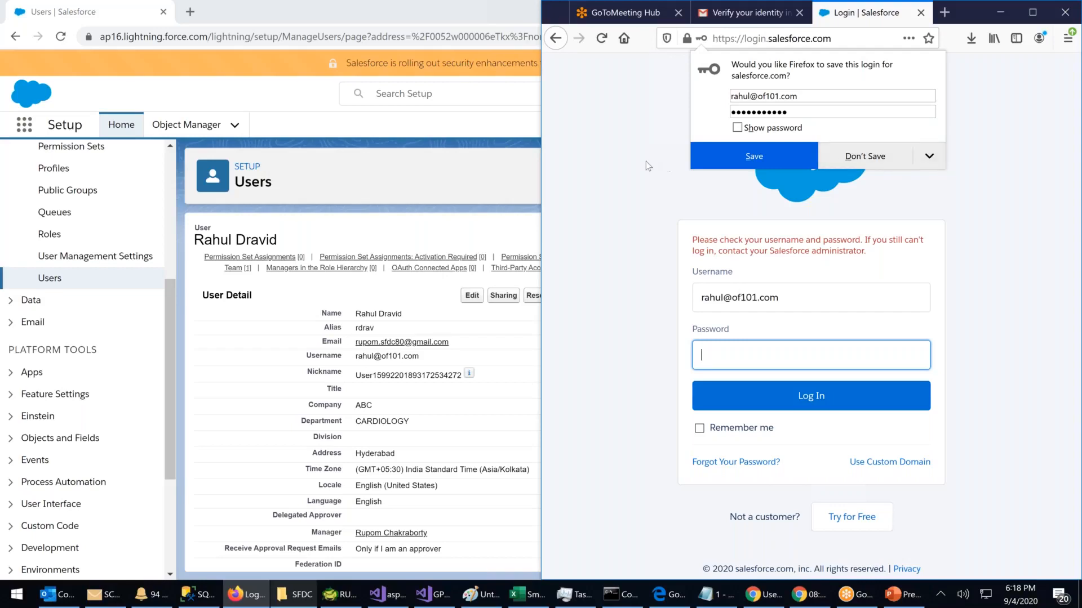
{"action": "left_click", "coordinate": [667, 175]}
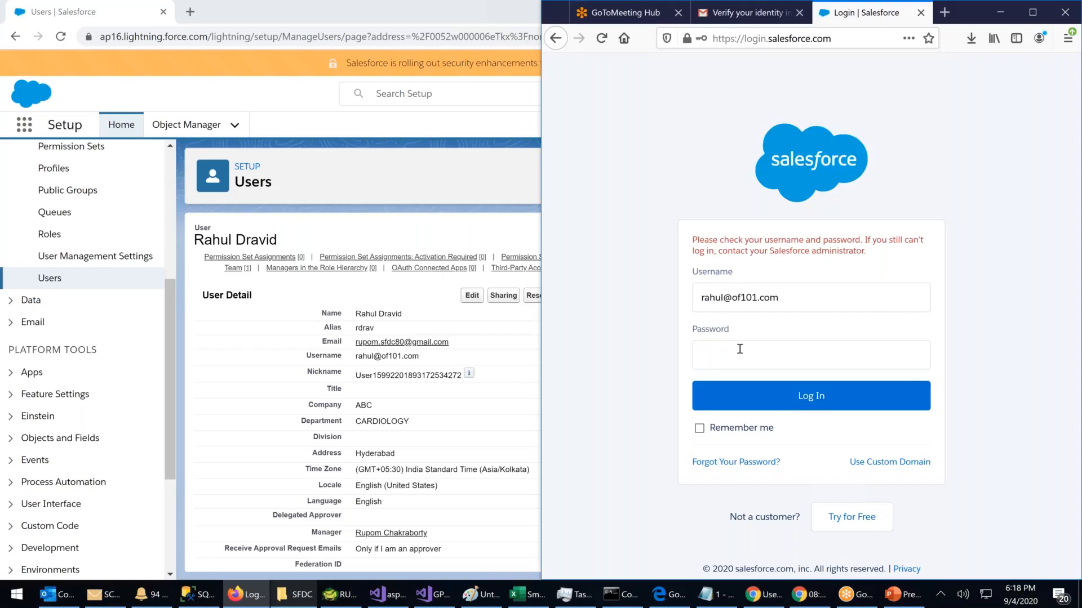
{"action": "left_click", "coordinate": [721, 353]}
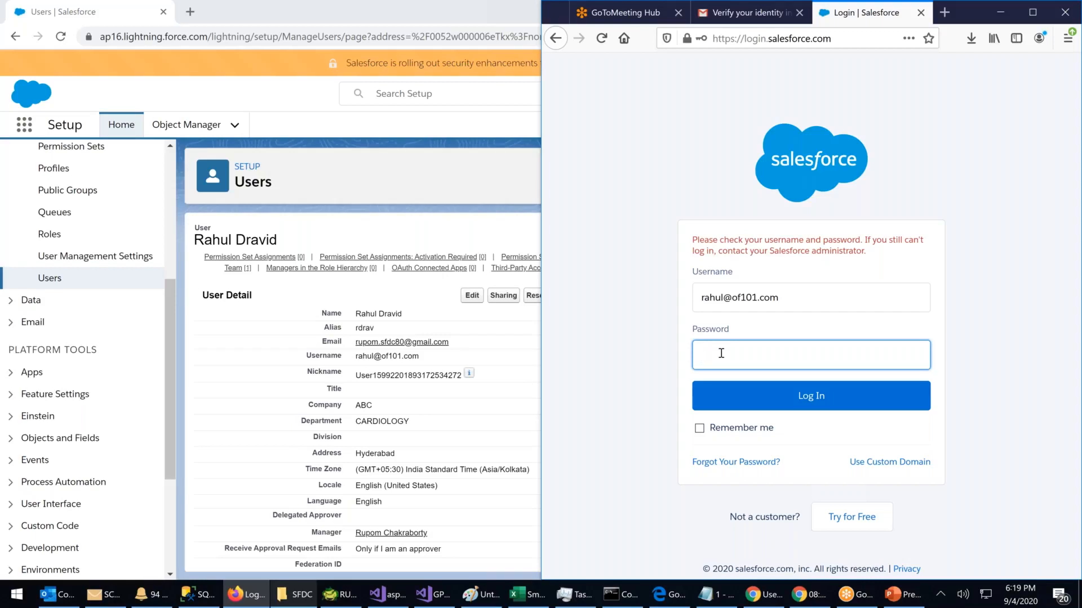
{"action": "key", "text": "alt+Tab"}
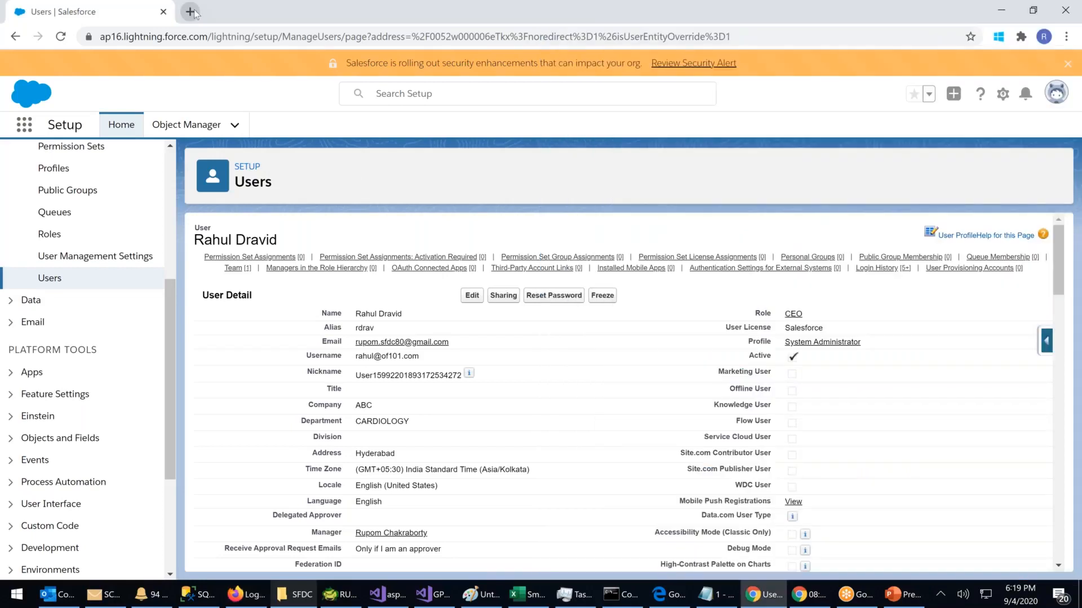
Step: Open login.salesforce.com in a new incognito window and resize that window
{"action": "left_click", "coordinate": [1044, 37]}
{"action": "left_click", "coordinate": [1044, 37]}
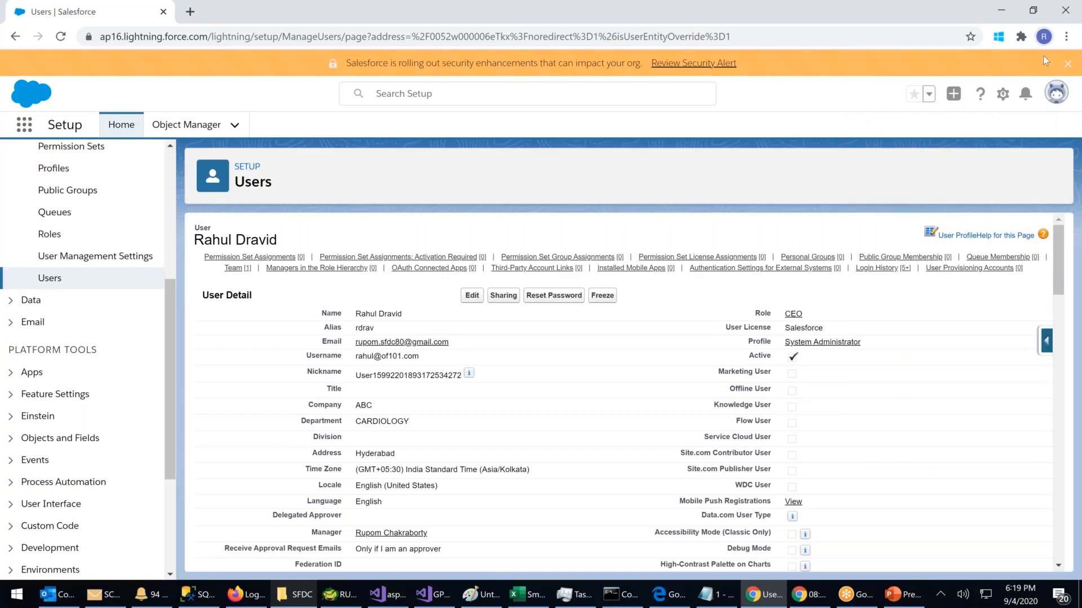
{"action": "left_click", "coordinate": [1067, 41]}
{"action": "left_click", "coordinate": [943, 95]}
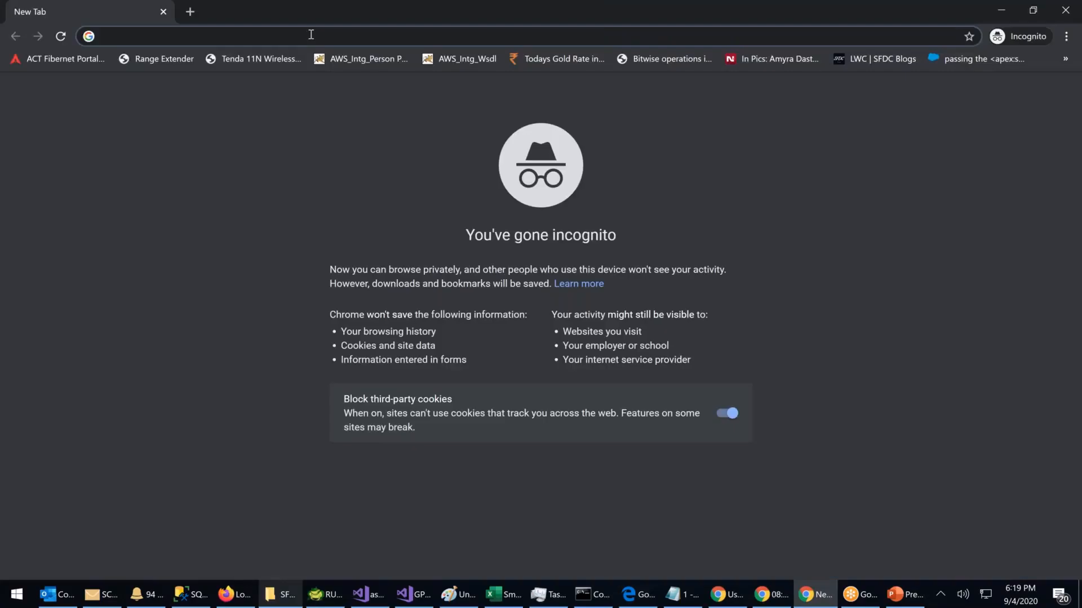
{"action": "type", "text": "login.salesforce.com"}
{"action": "key", "text": "Return"}
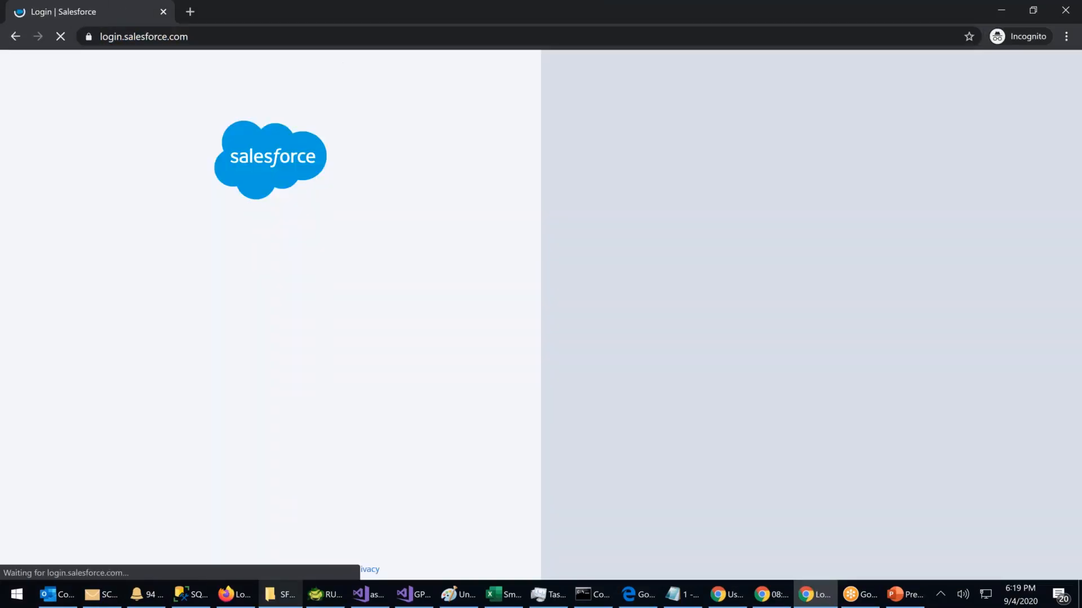
{"action": "left_click_drag", "start_coordinate": [361, 11], "coordinate": [459, 102]}
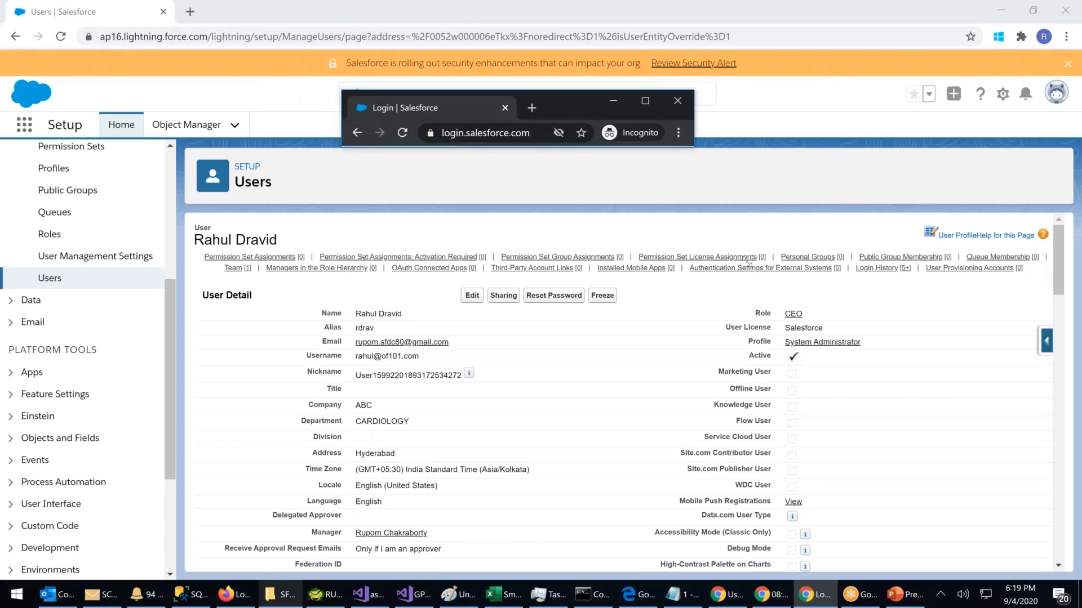
{"action": "left_click_drag", "start_coordinate": [693, 146], "coordinate": [1048, 579]}
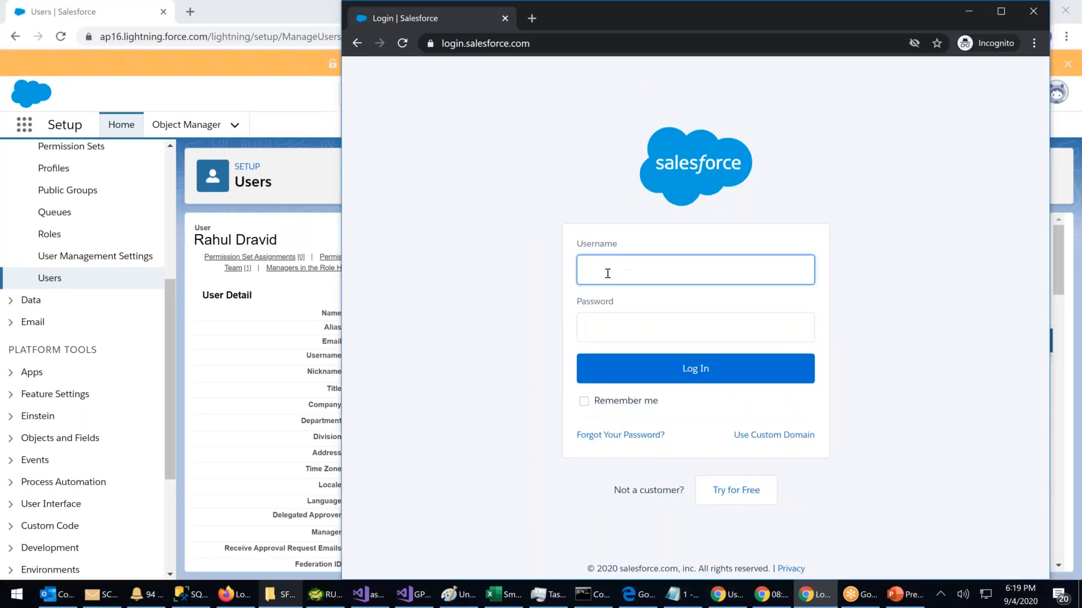
Step: Submit the user's username and password in the incognito login page, which fails with a credentials error
{"action": "key", "text": "Tab"}
{"action": "type", "text": "******"}
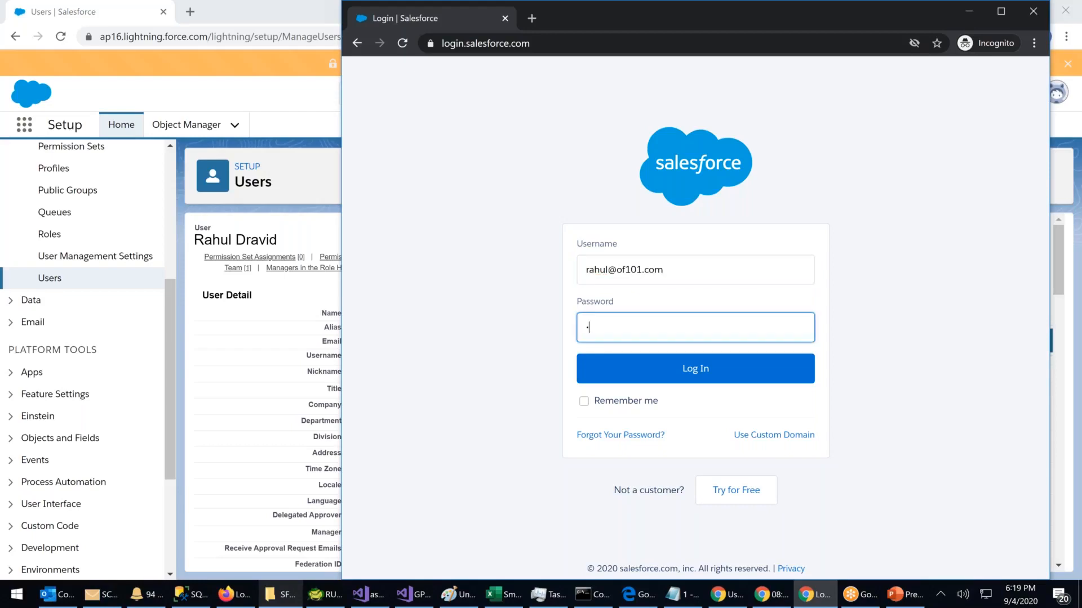
{"action": "type", "text": "*****"}
{"action": "key", "text": "Return"}
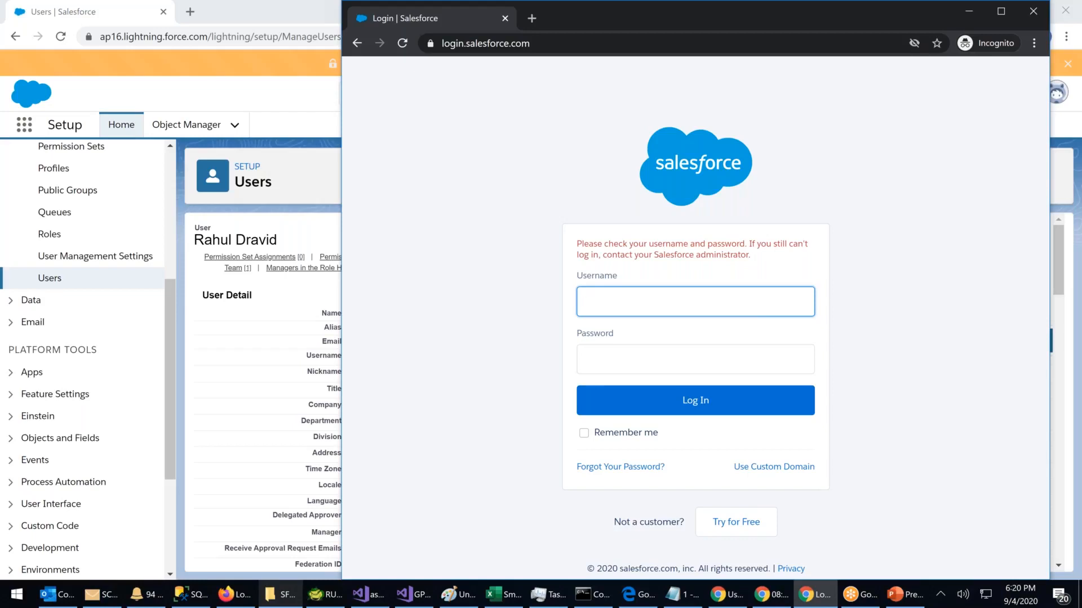
Step: Log the admin out of Salesforce and sign back in with the admin username and password
{"action": "left_click", "coordinate": [973, 12]}
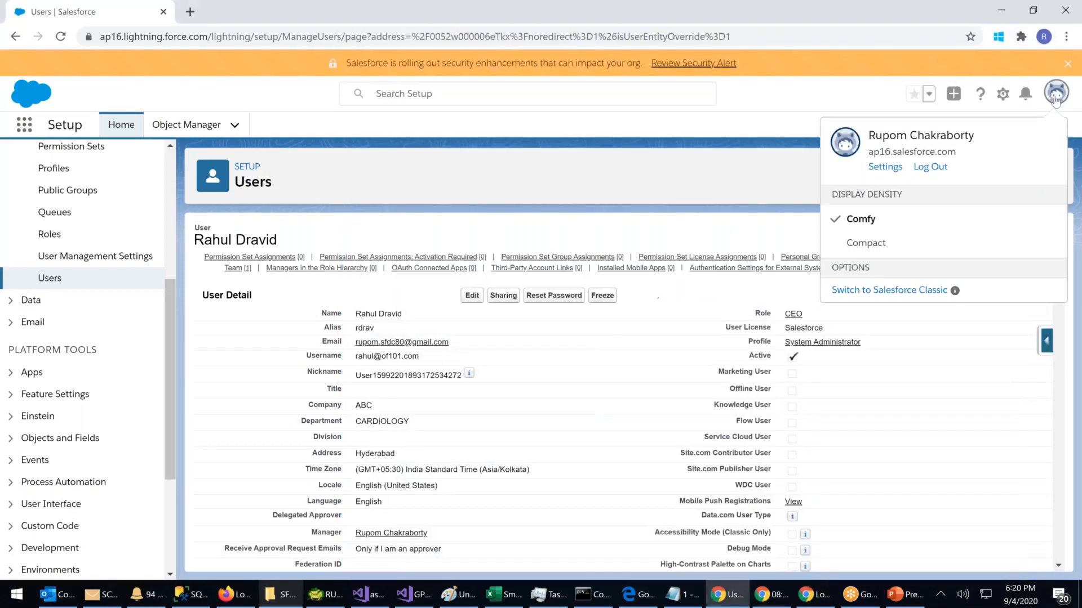
{"action": "left_click", "coordinate": [933, 168]}
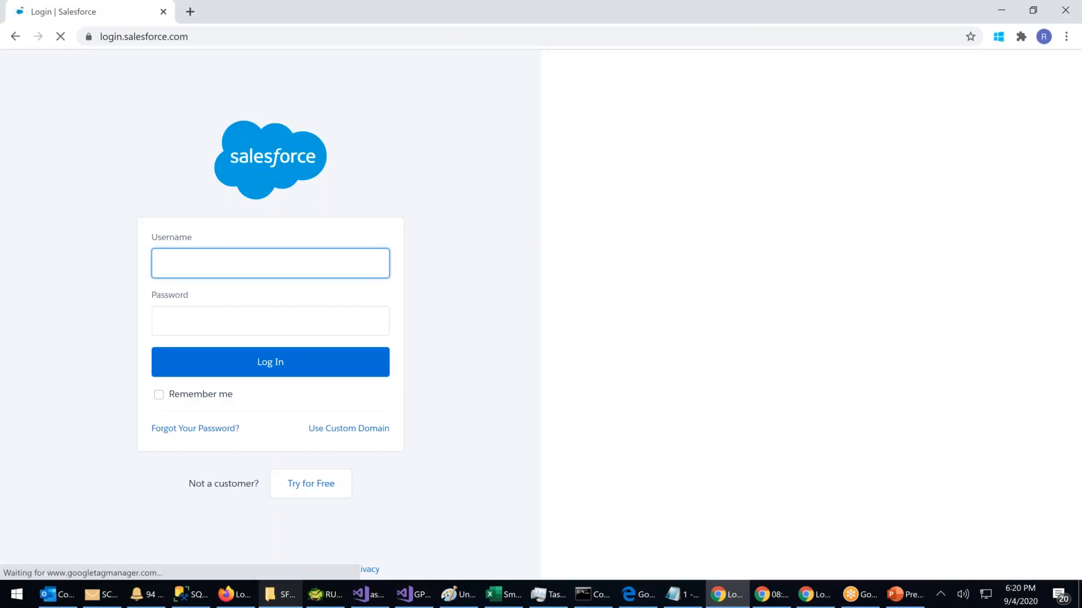
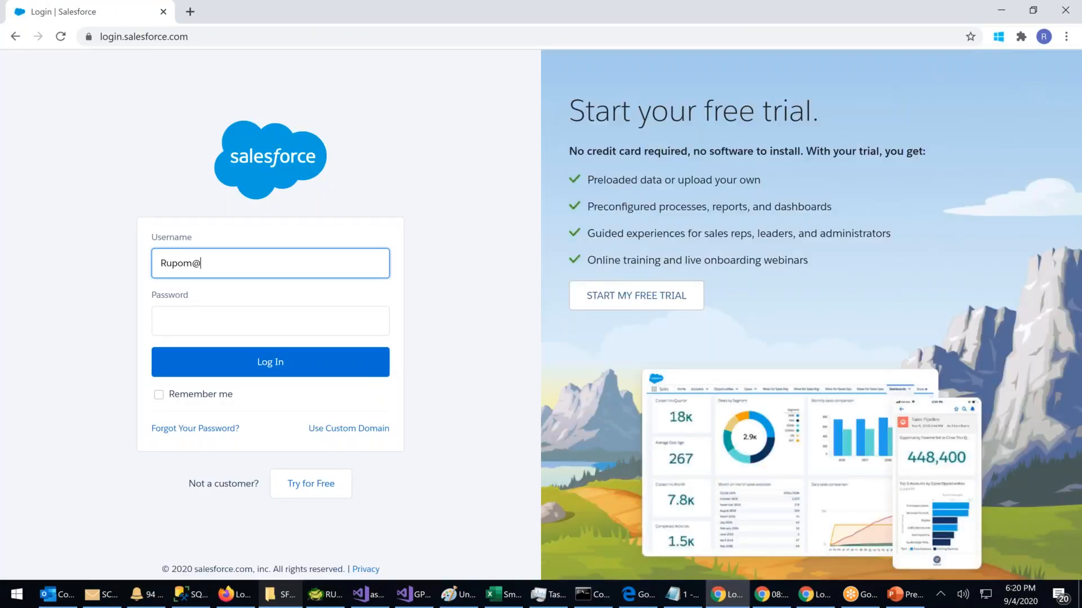
{"action": "key", "text": "Tab"}
{"action": "type", "text": "•••••••"}
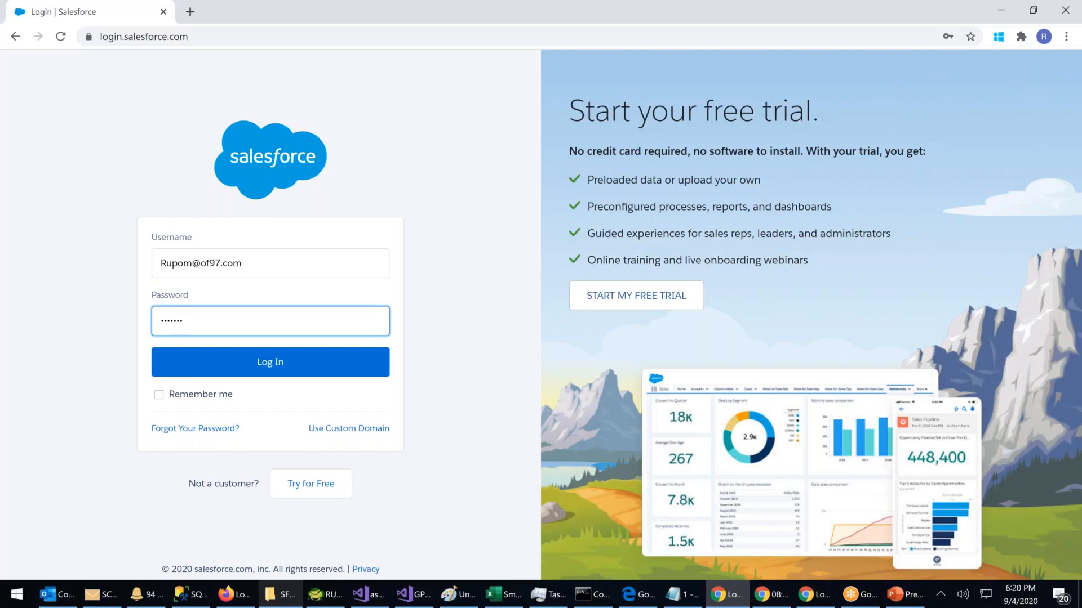
{"action": "key", "text": "Return"}
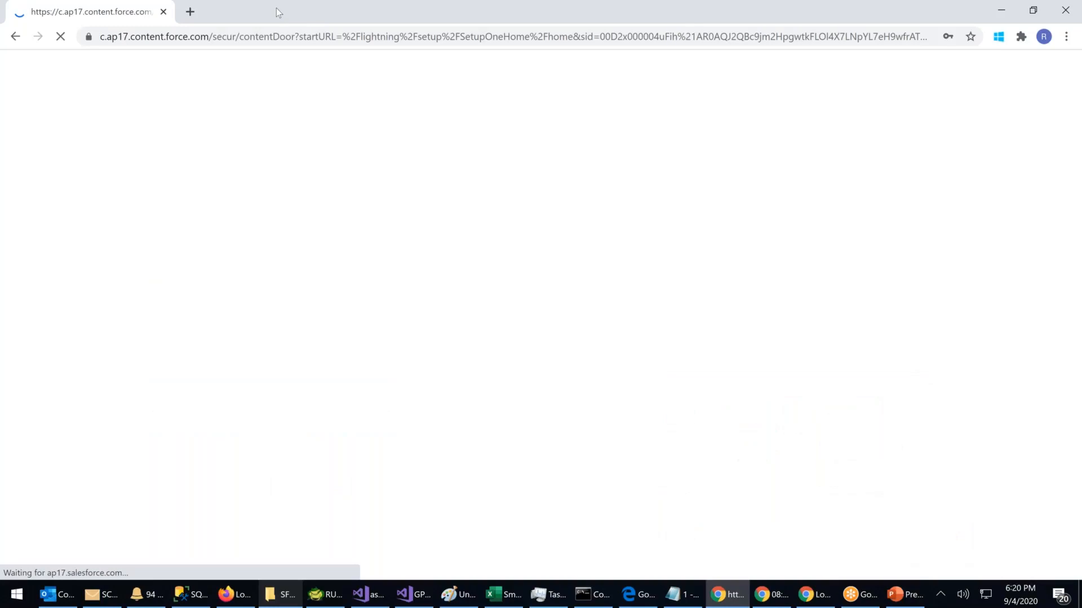
{"action": "left_click", "coordinate": [971, 57]}
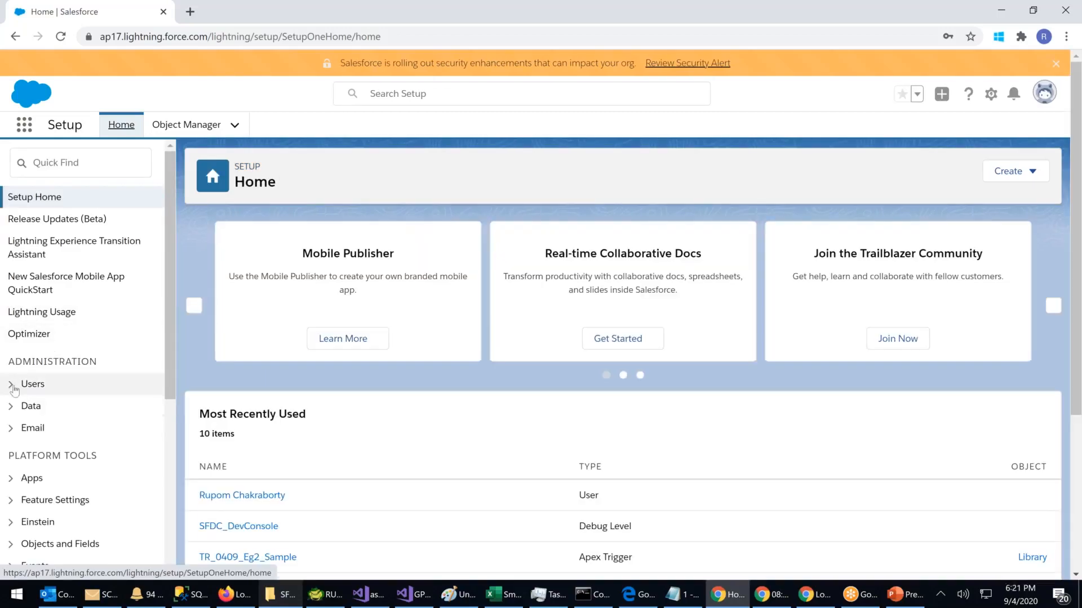
Step: Go to Users > Users in the Setup sidebar and dismiss the notification permission prompt
{"action": "left_click", "coordinate": [17, 386]}
{"action": "scroll", "coordinate": [51, 423], "scroll_direction": "down", "scroll_amount": 3}
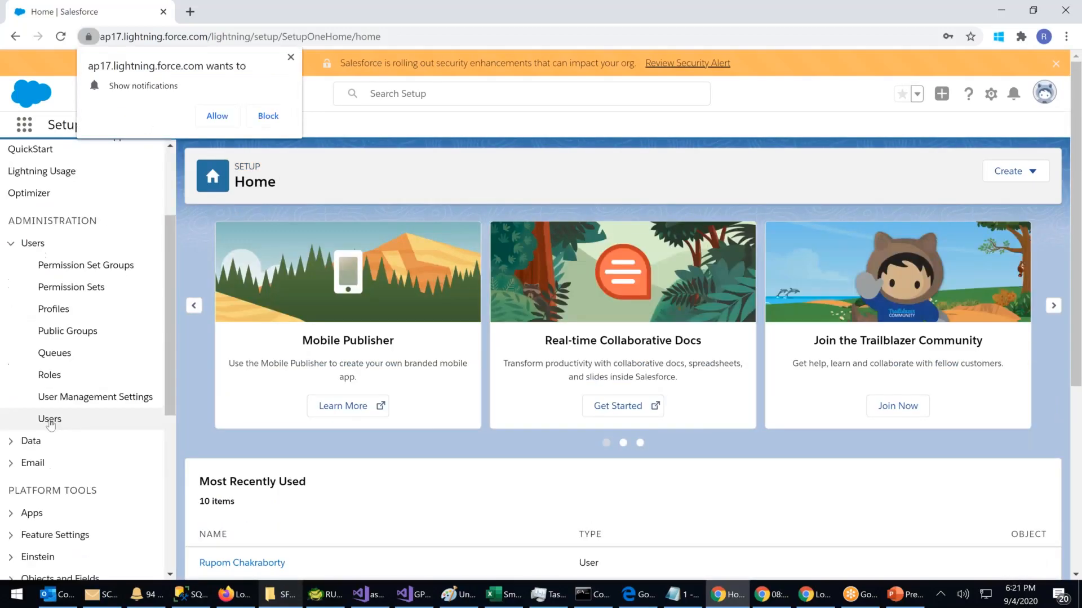
{"action": "left_click", "coordinate": [51, 423]}
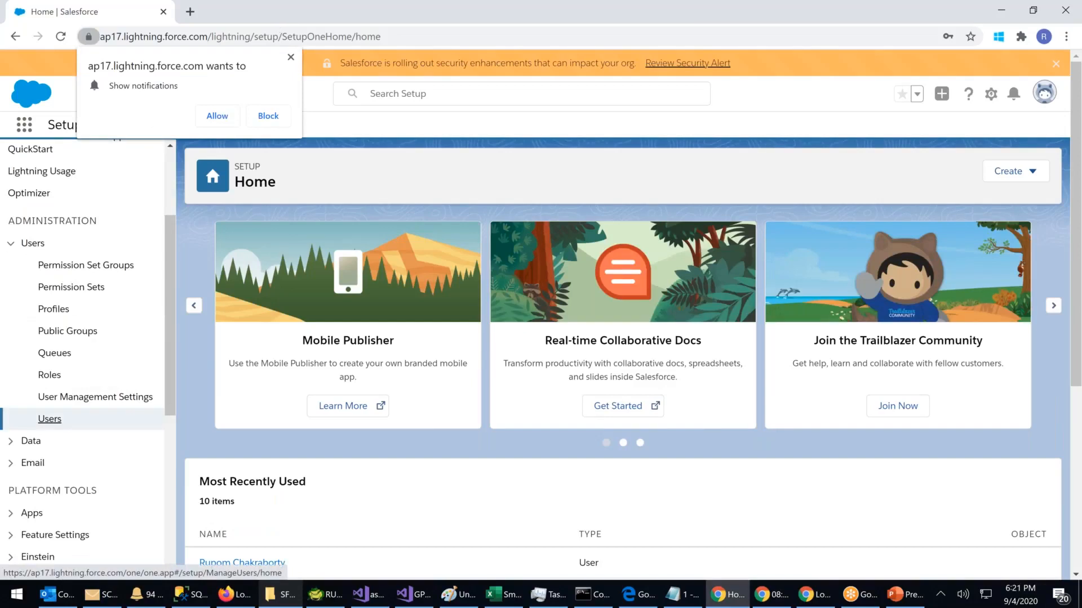
{"action": "left_click", "coordinate": [431, 224]}
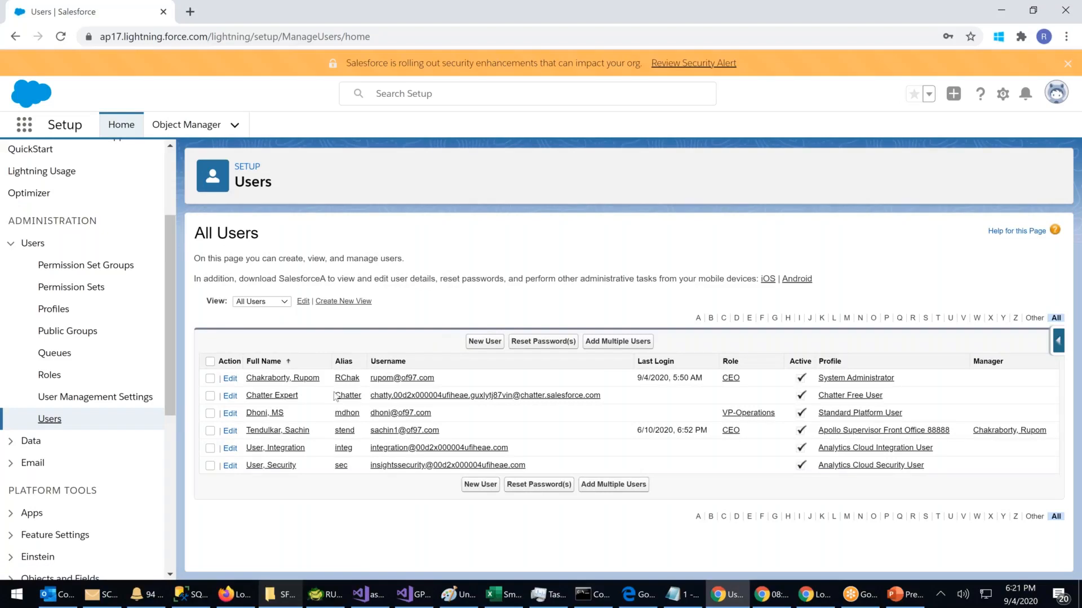
Step: Open the VP-Operations user's detail record, then bring the private login window forward
{"action": "left_click", "coordinate": [267, 414]}
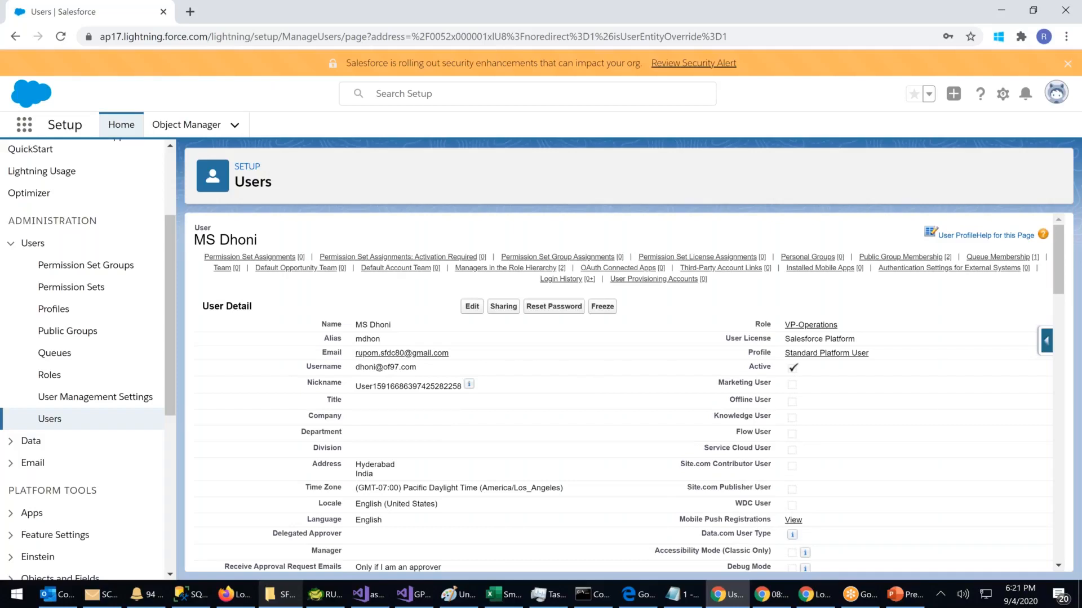
{"action": "left_click", "coordinate": [813, 594]}
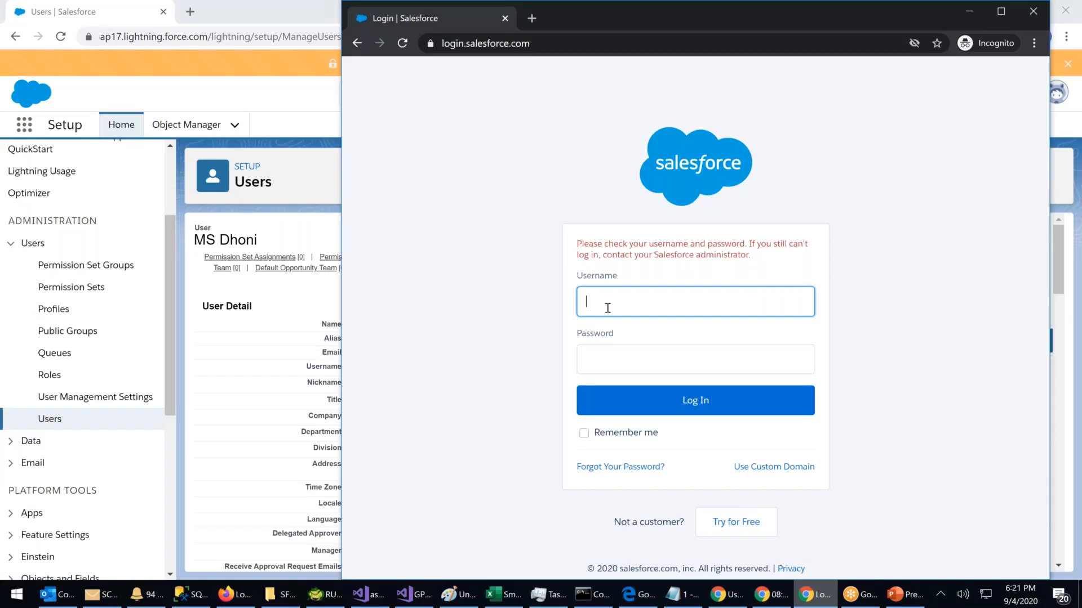
Step: Maximize the private window and try logging in as the VP-Operations user
{"action": "left_click_drag", "start_coordinate": [760, 41], "coordinate": [765, 40]}
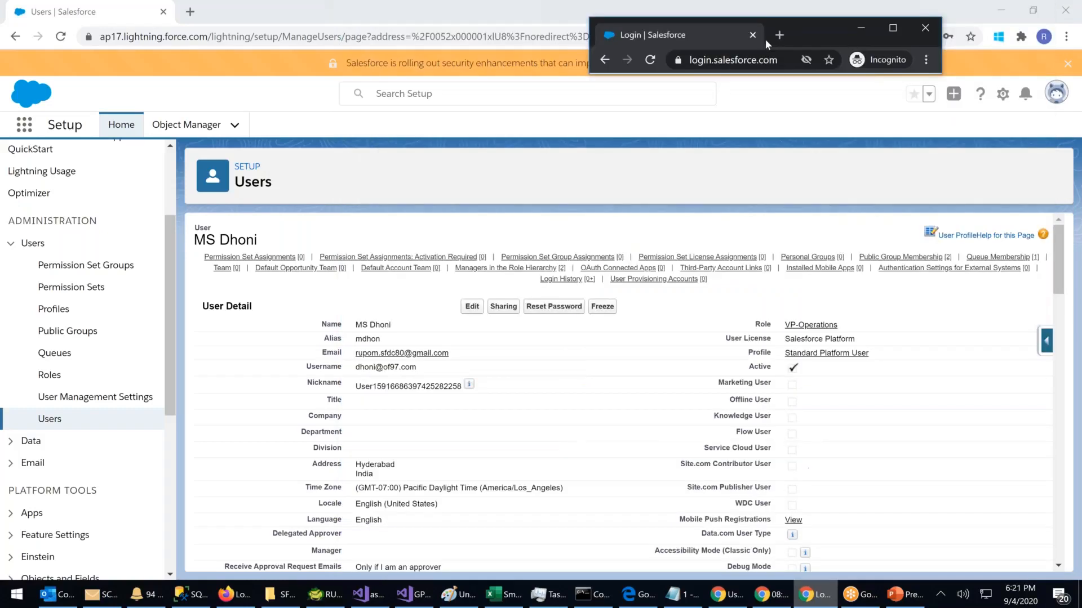
{"action": "left_click", "coordinate": [892, 28]}
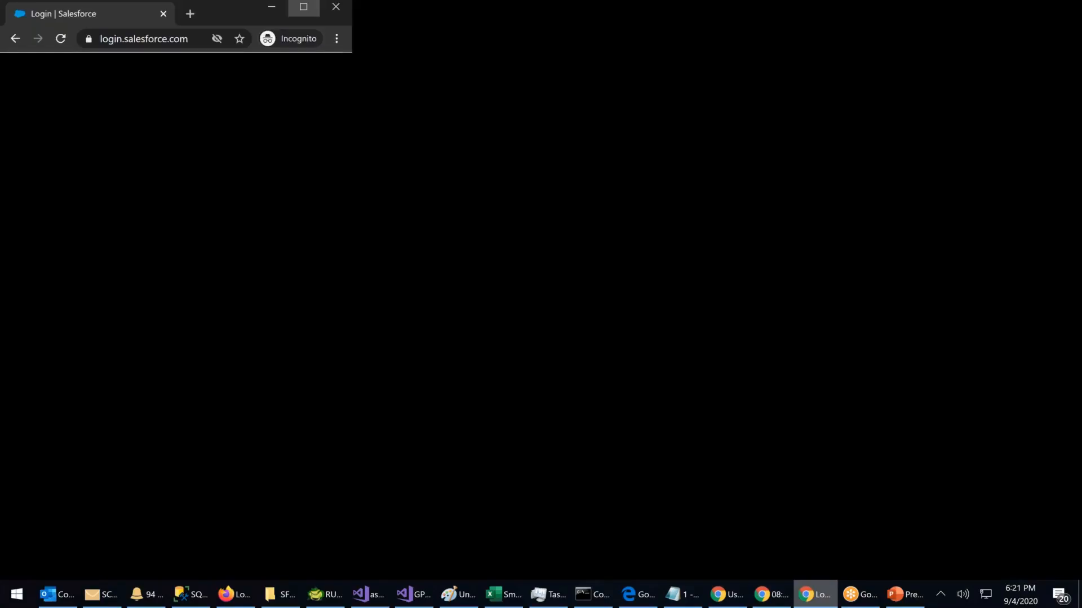
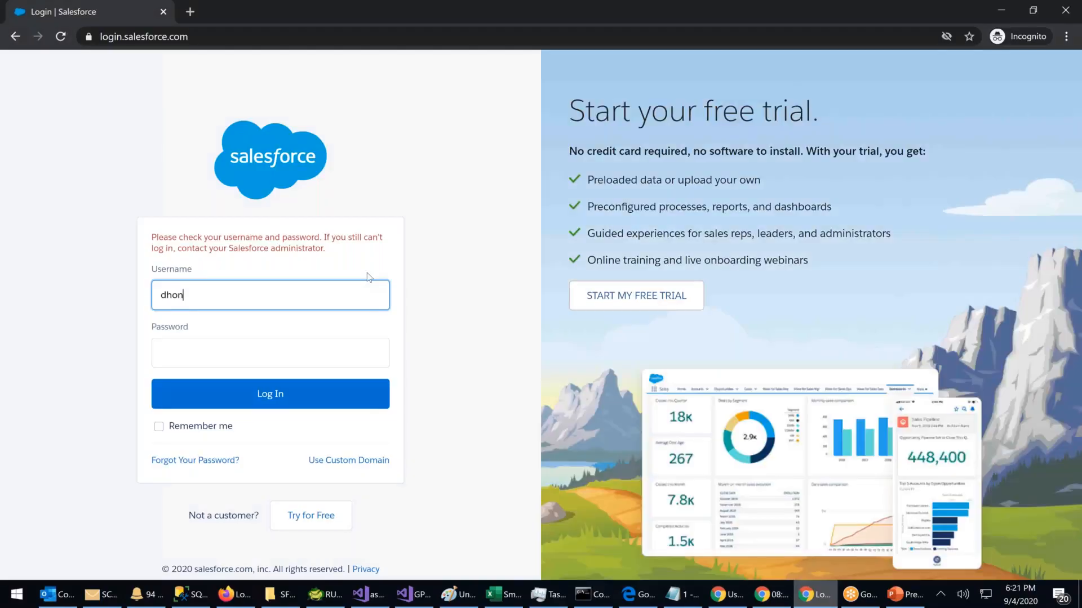
{"action": "key", "text": "Tab"}
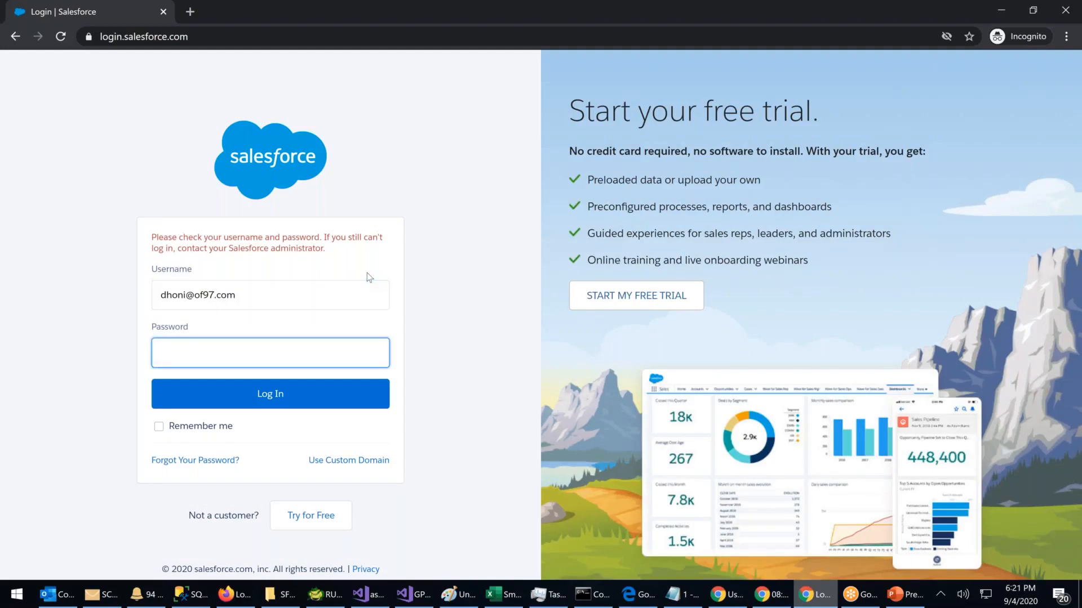
{"action": "type", "text": "••••••••••"}
{"action": "key", "text": "Return"}
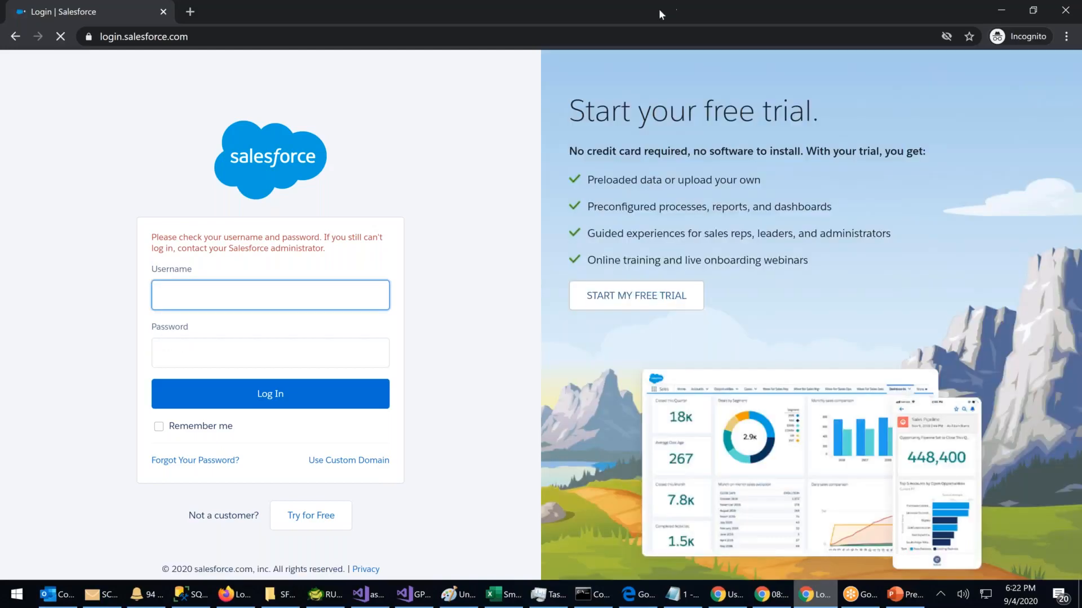
Step: Resize the login window and retry that user's username and password
{"action": "double_click", "coordinate": [658, 8]}
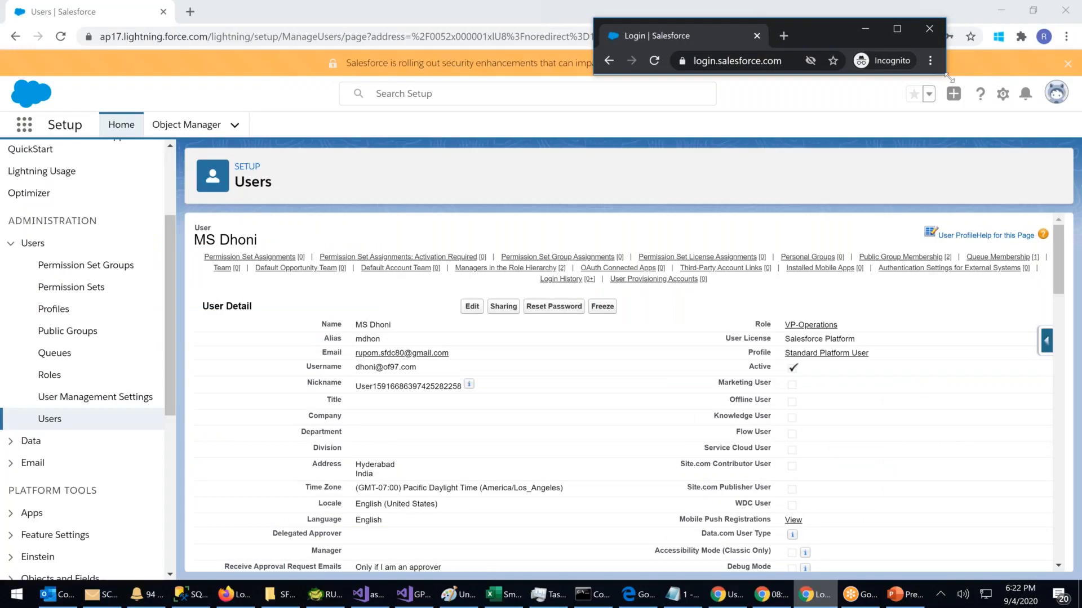
{"action": "left_click_drag", "start_coordinate": [946, 78], "coordinate": [960, 527]}
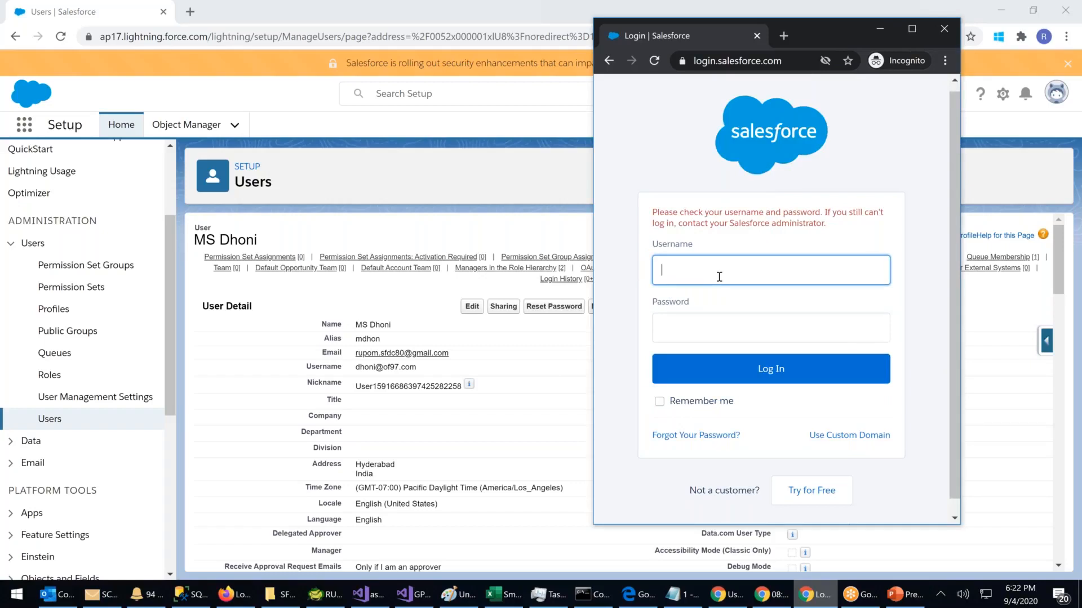
{"action": "key", "text": "Tab"}
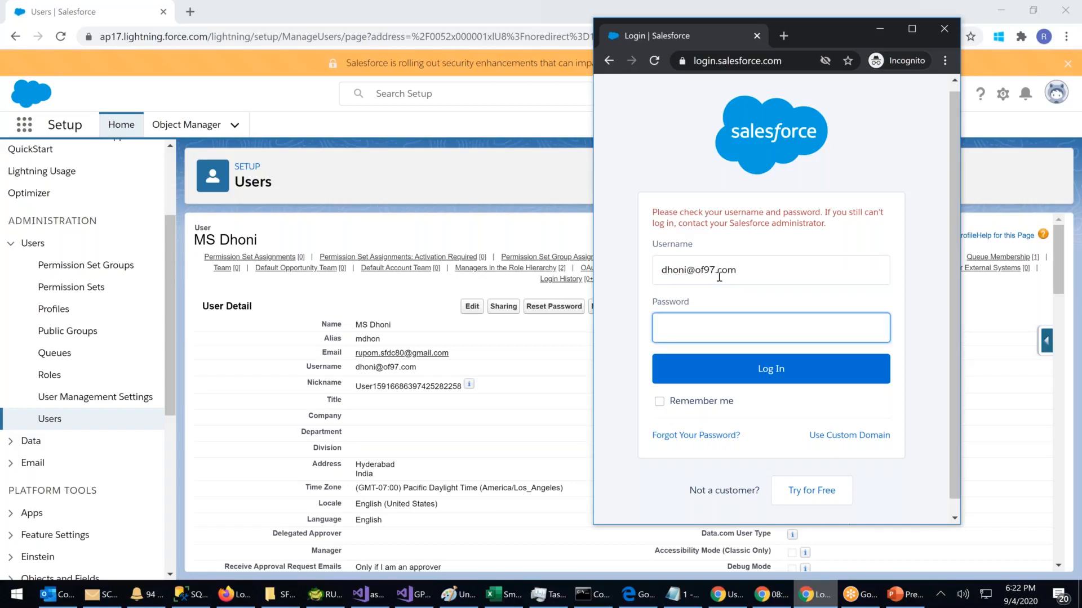
{"action": "type", "text": "••••••••••"}
{"action": "key", "text": "Return"}
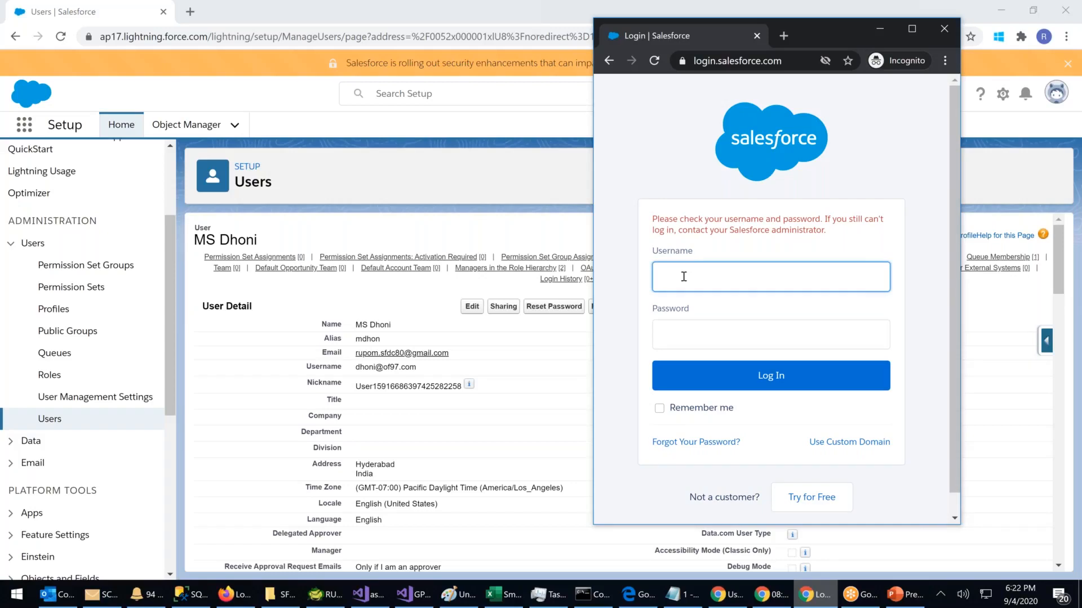
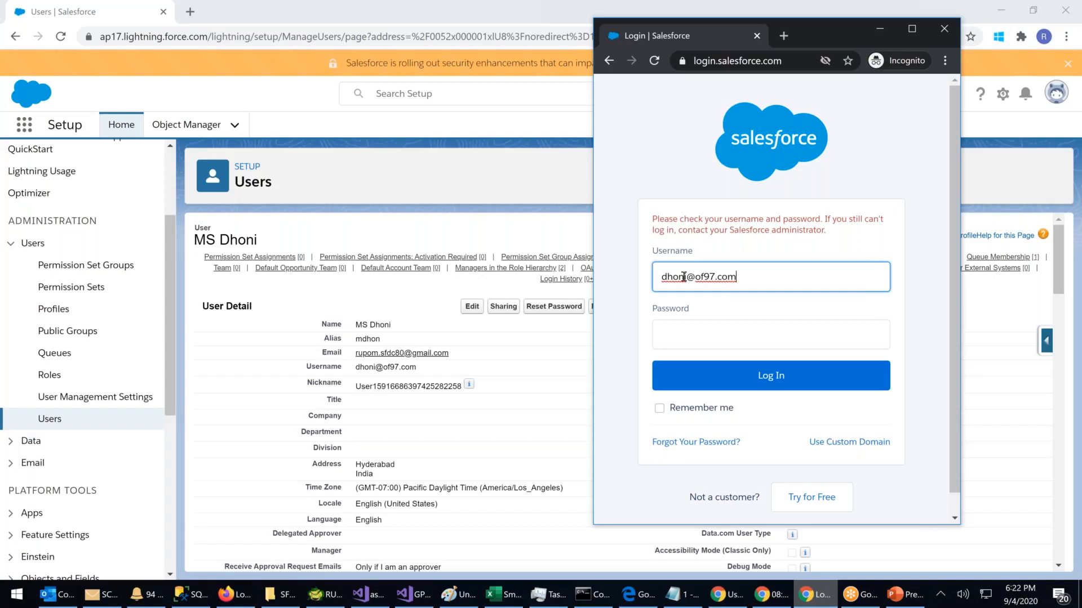
Step: Make a third login attempt as the same user after the error returns
{"action": "left_click", "coordinate": [670, 334]}
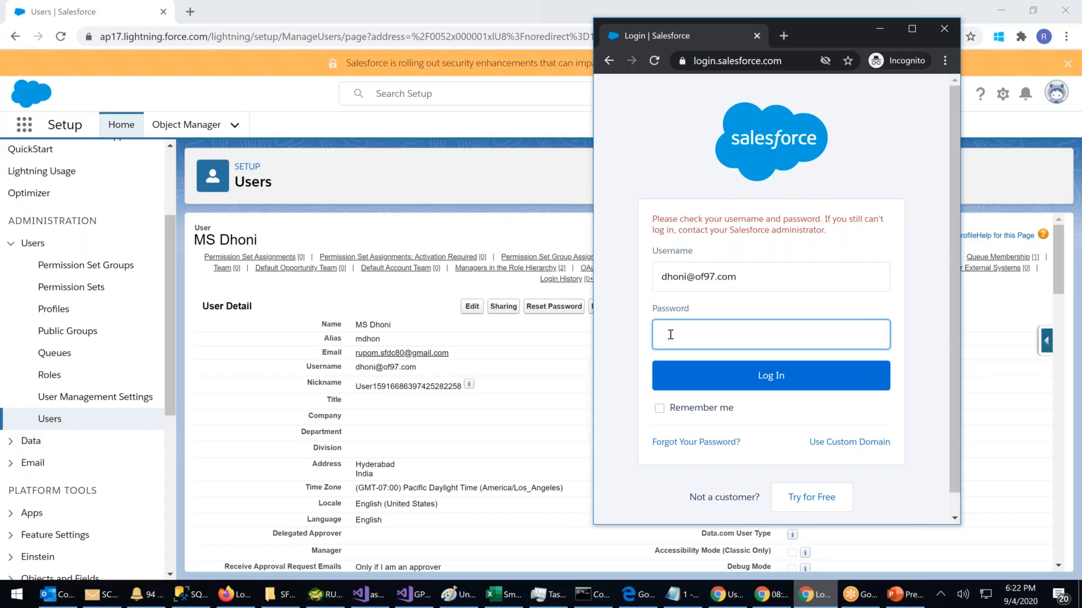
{"action": "type", "text": "******"}
{"action": "key", "text": "Return"}
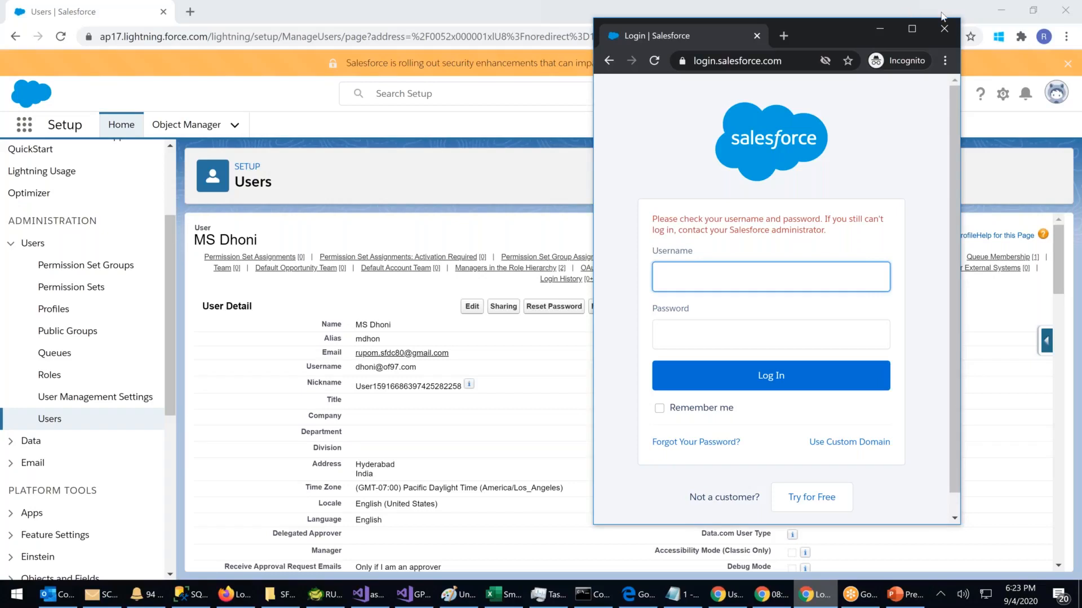
Step: Close the private window and confirm a password reset for the VP-Operations user
{"action": "left_click", "coordinate": [944, 32]}
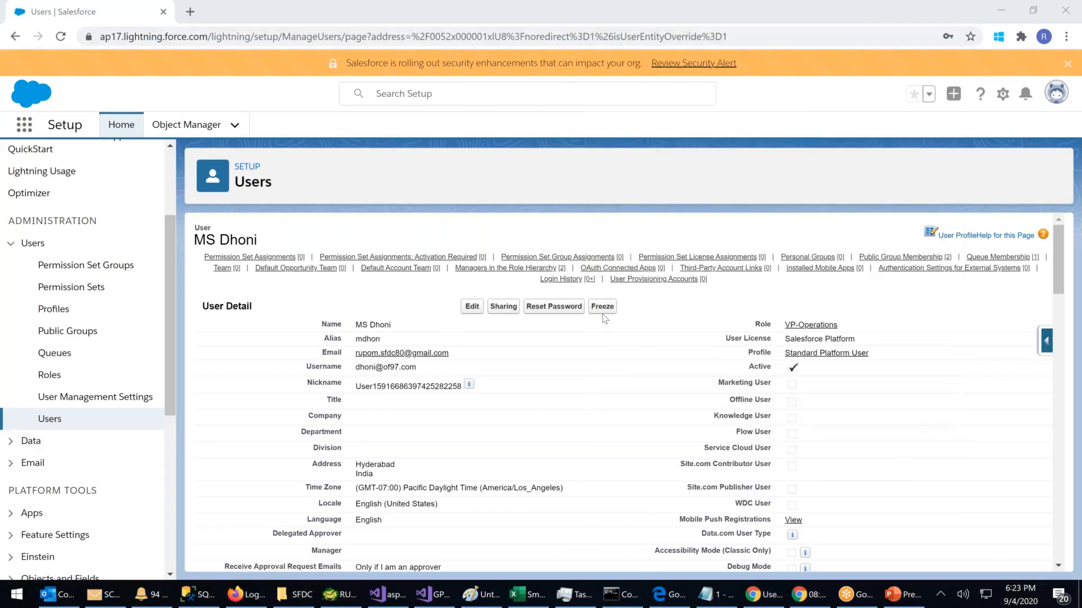
{"action": "left_click", "coordinate": [559, 314]}
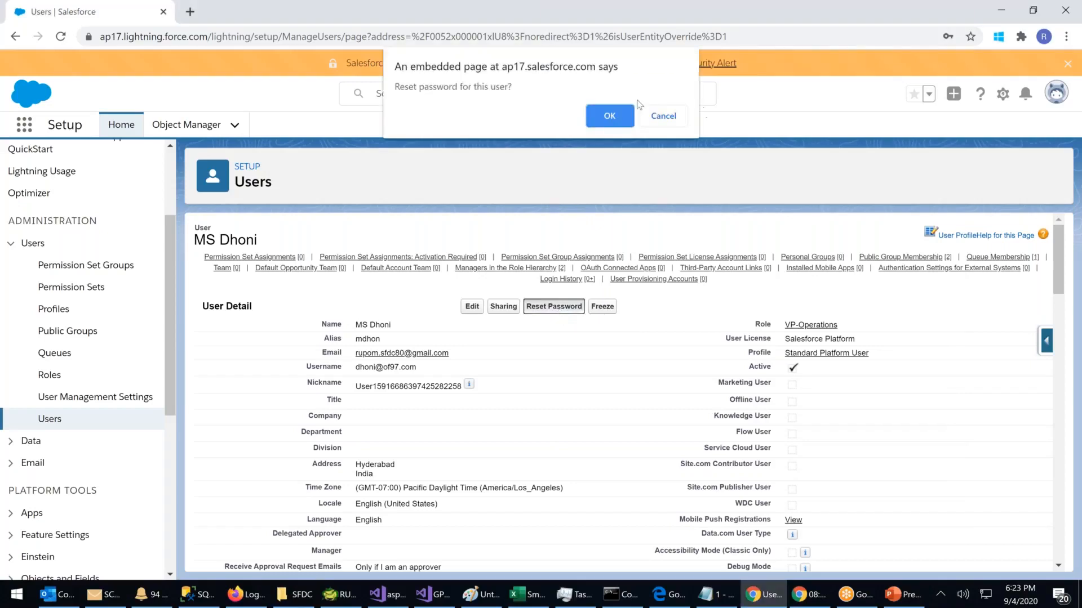
{"action": "left_click", "coordinate": [606, 117]}
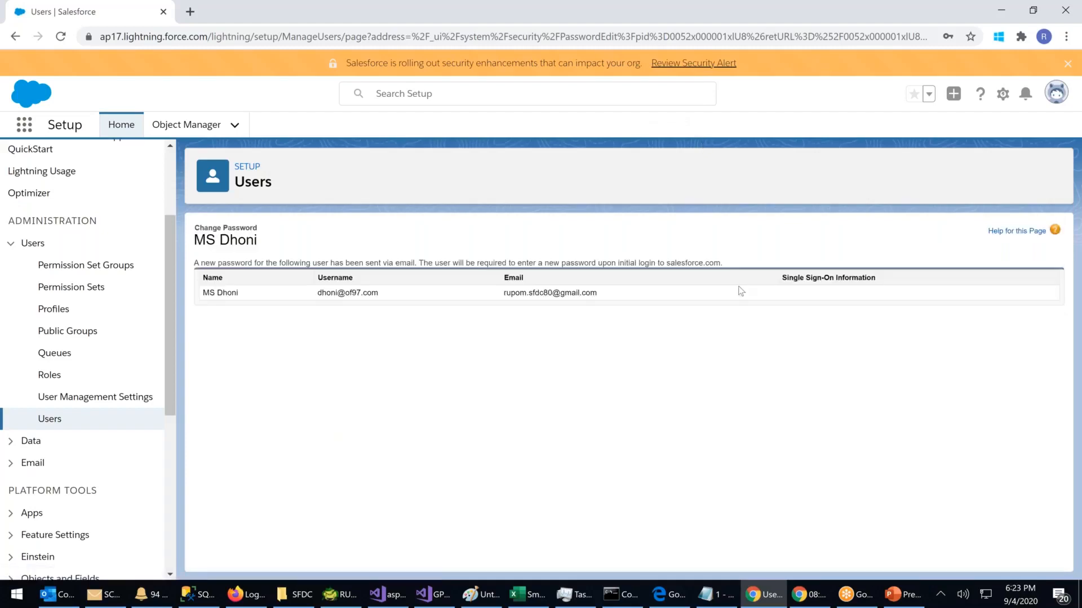
{"action": "left_click", "coordinate": [192, 12]}
{"action": "left_click", "coordinate": [334, 12]}
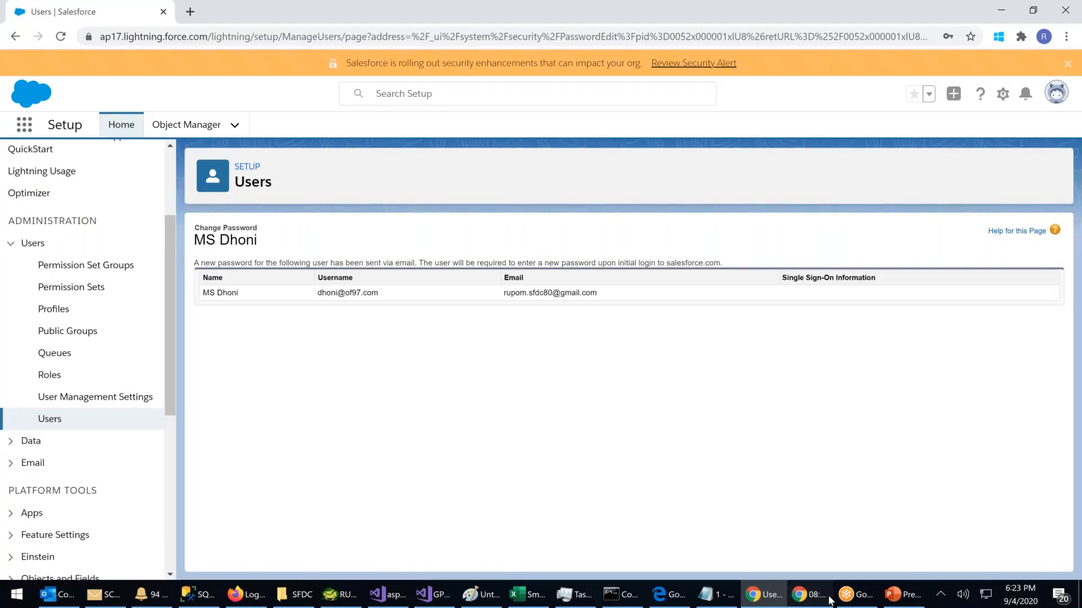
{"action": "left_click", "coordinate": [824, 601]}
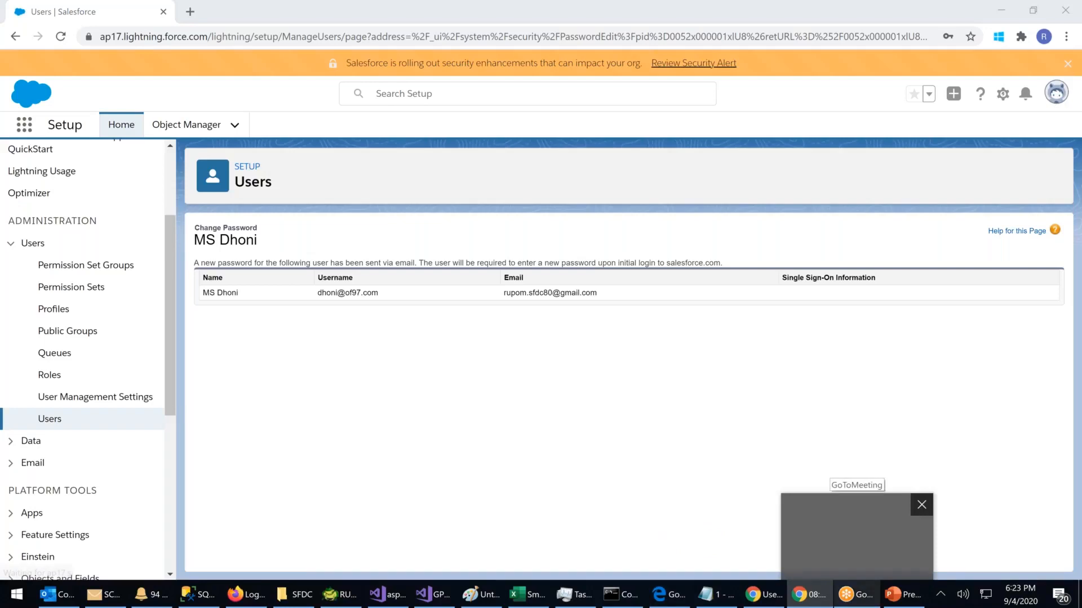
Step: Open a new private browsing window and go to gmail.com
{"action": "left_click", "coordinate": [1064, 41]}
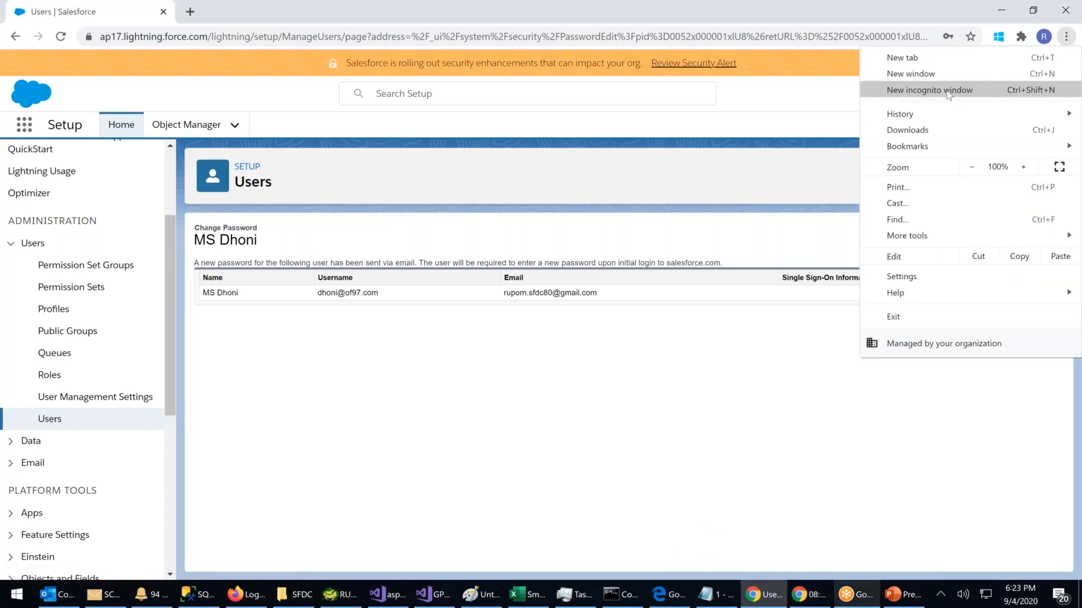
{"action": "left_click", "coordinate": [948, 91]}
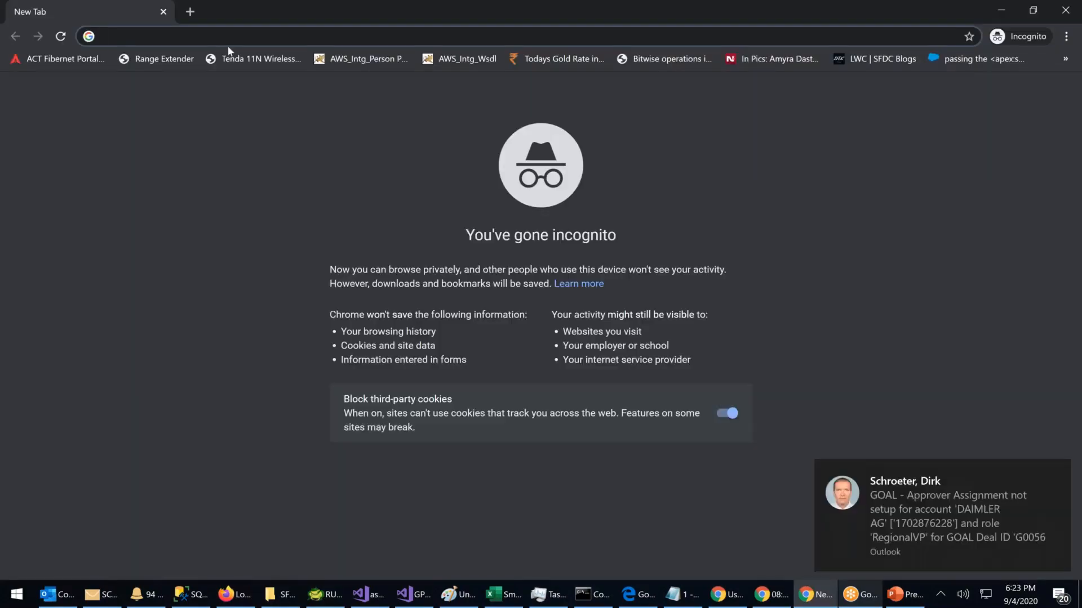
{"action": "type", "text": "www.f"}
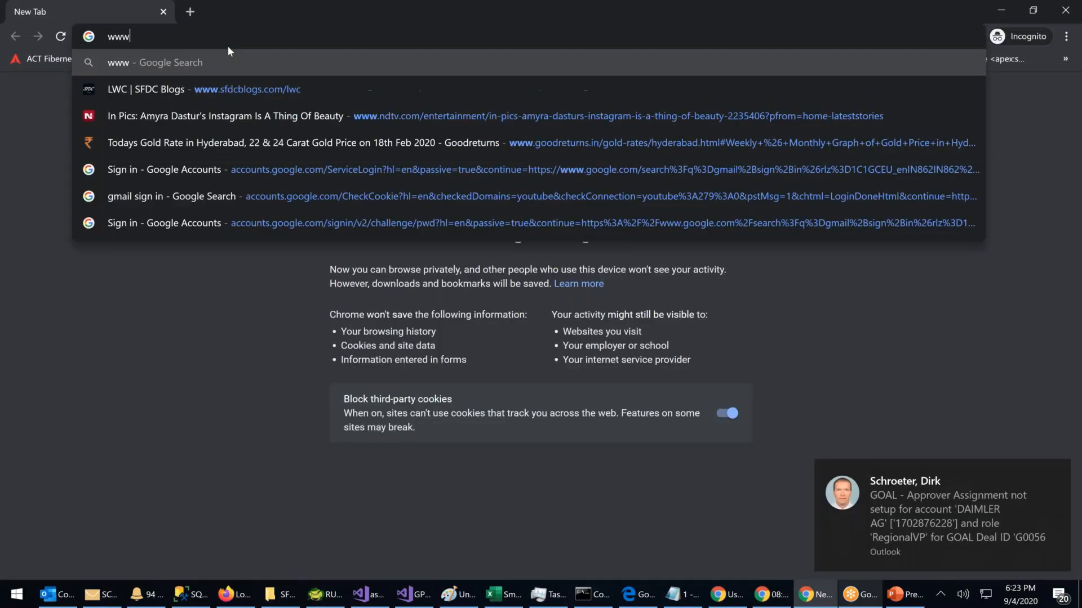
{"action": "key", "text": "BackSpace"}
{"action": "type", "text": "gma"}
{"action": "key", "text": "BackSpace"}
{"action": "key", "text": "BackSpace"}
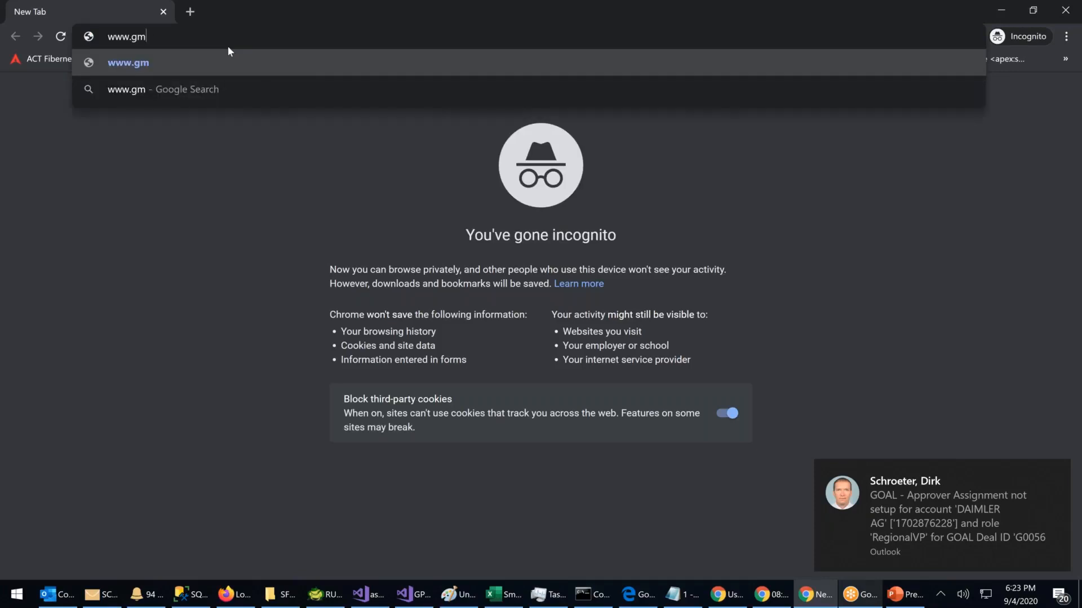
{"action": "type", "text": "mail.com"}
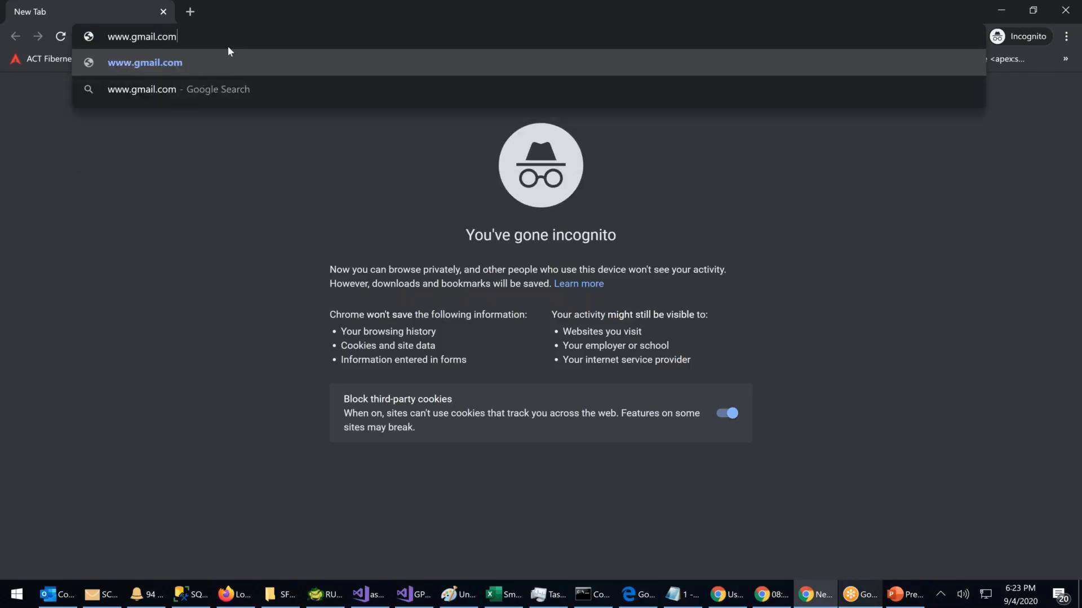
{"action": "key", "text": "Return"}
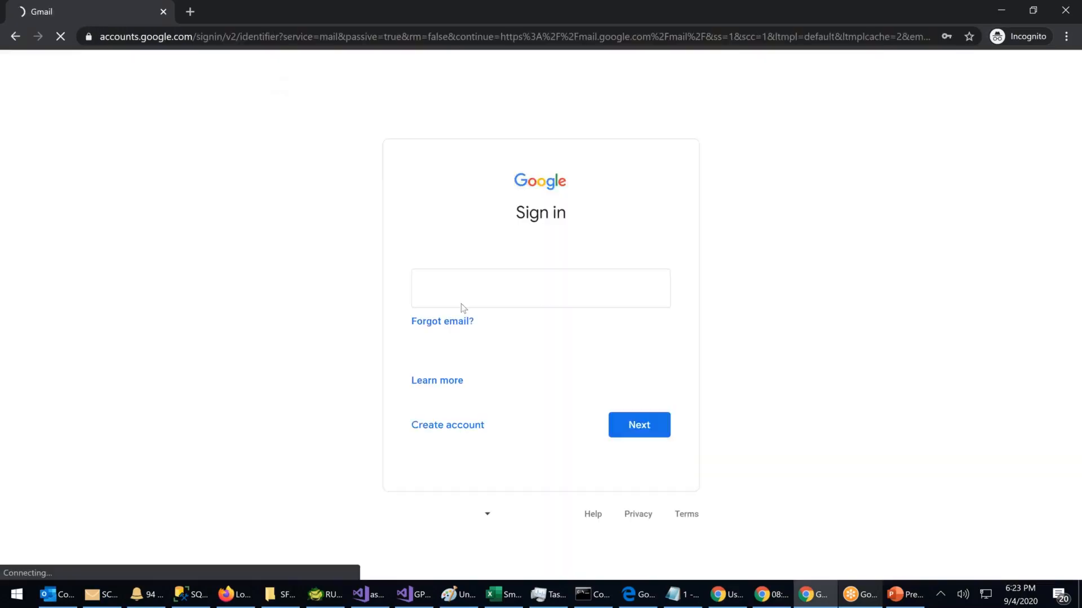
Step: Sign in to Gmail with the saved account address and its password
{"action": "left_click", "coordinate": [461, 296]}
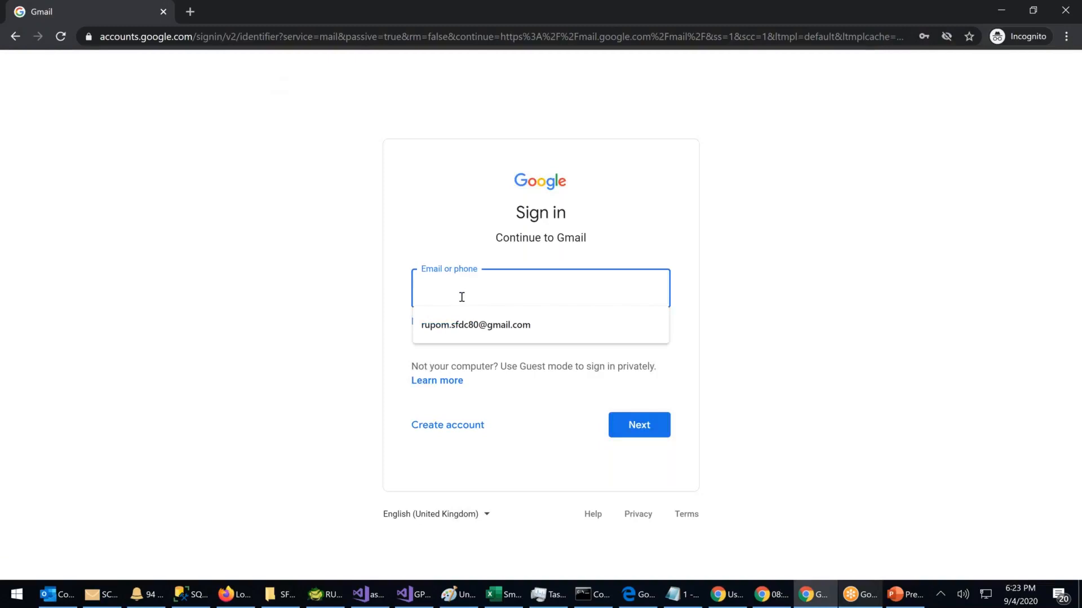
{"action": "left_click", "coordinate": [507, 322]}
{"action": "left_click", "coordinate": [660, 420]}
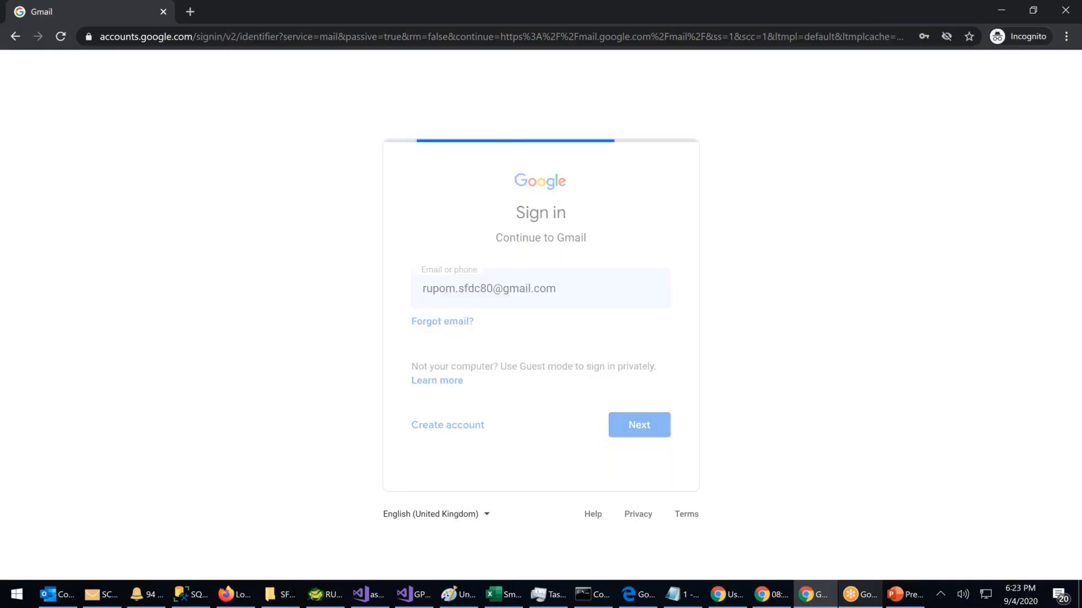
{"action": "left_click", "coordinate": [441, 307]}
{"action": "type", "text": "•••••••"}
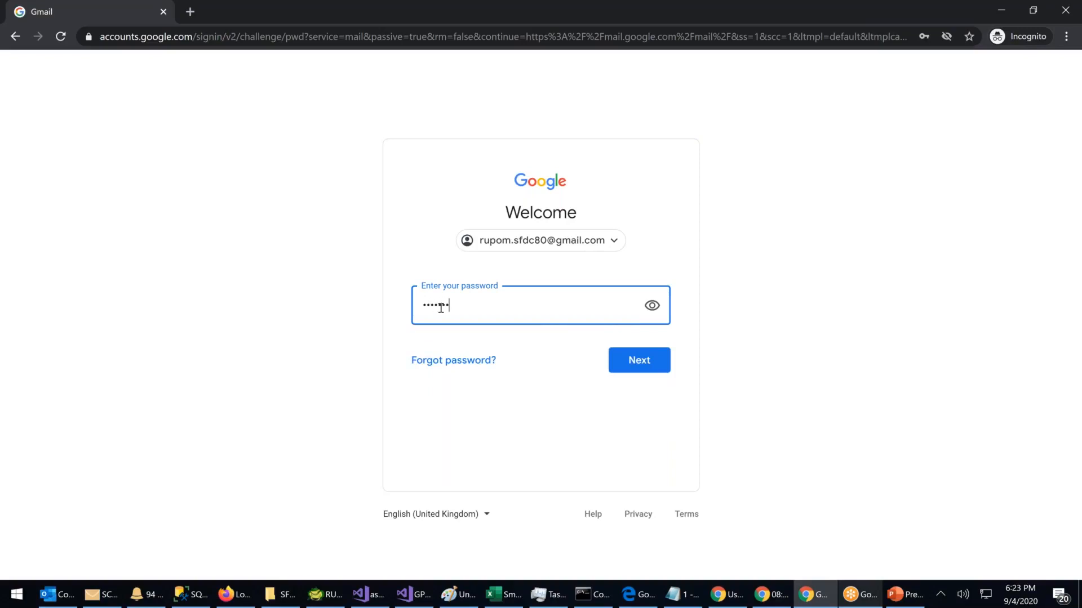
{"action": "type", "text": "•"}
{"action": "key", "text": "Return"}
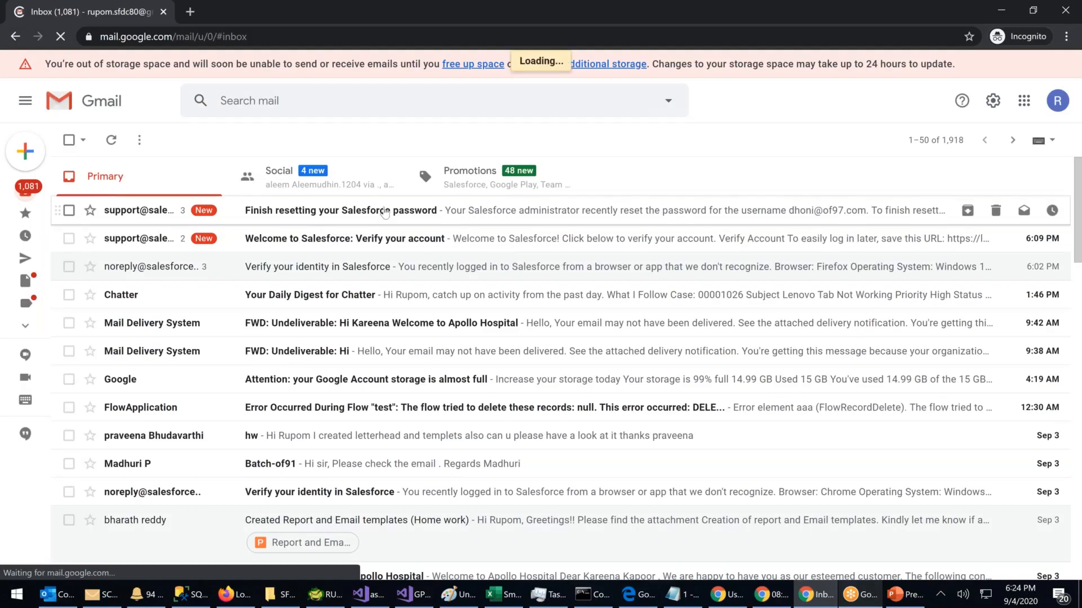
Step: Open the 'Finish resetting your Salesforce password' email and follow its reset link
{"action": "left_click", "coordinate": [385, 212]}
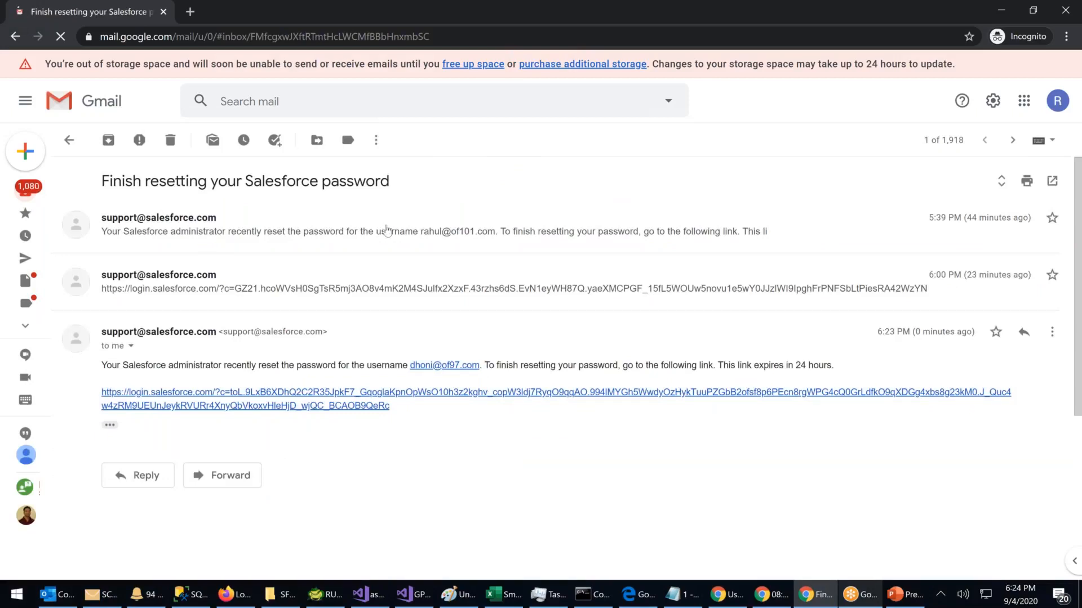
{"action": "left_click", "coordinate": [297, 406]}
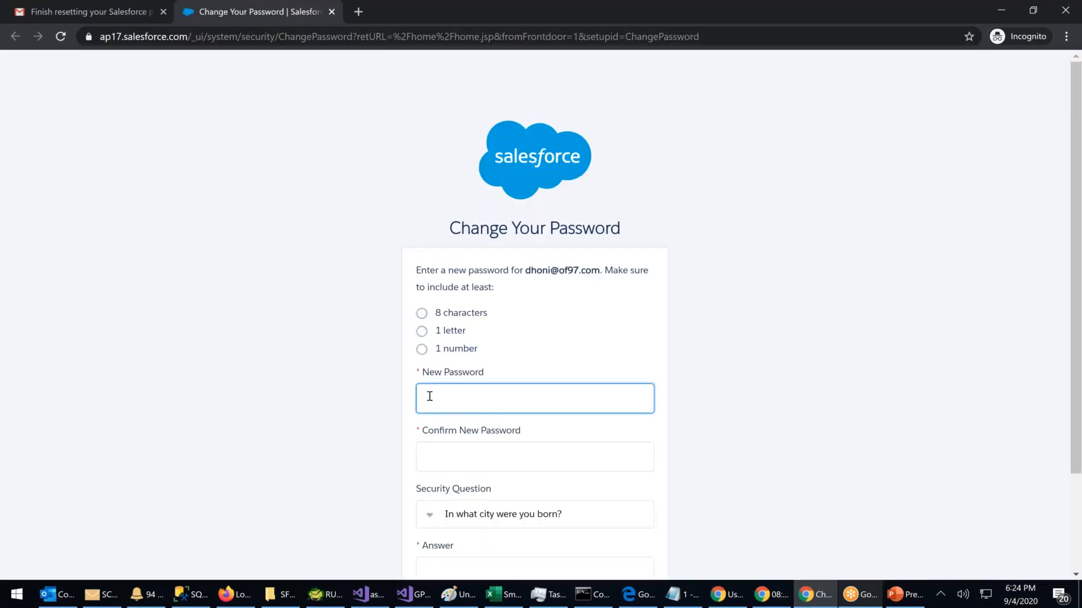
Step: Enter and confirm the new password, answer the birth-city security question, and submit
{"action": "type", "text": "***********"}
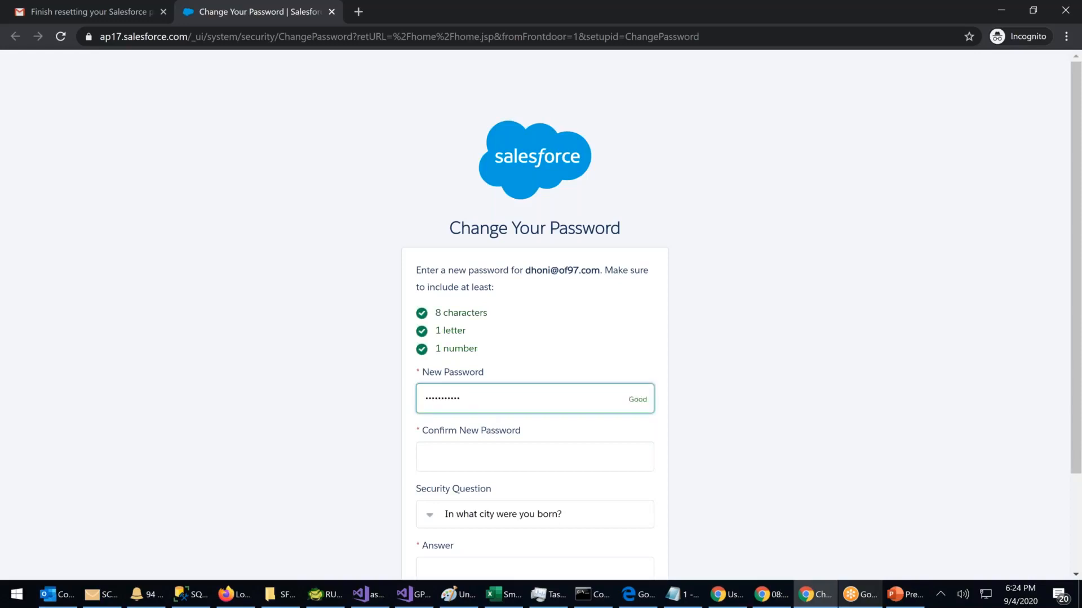
{"action": "left_click", "coordinate": [438, 464]}
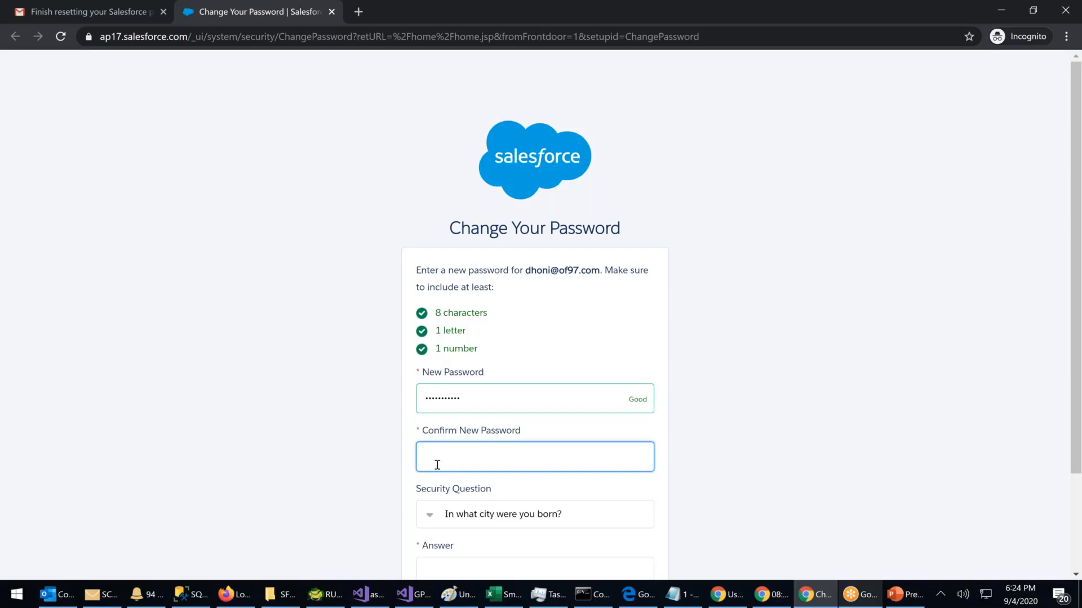
{"action": "scroll", "coordinate": [437, 465], "scroll_direction": "down", "scroll_amount": 1}
{"action": "type", "text": "*******"}
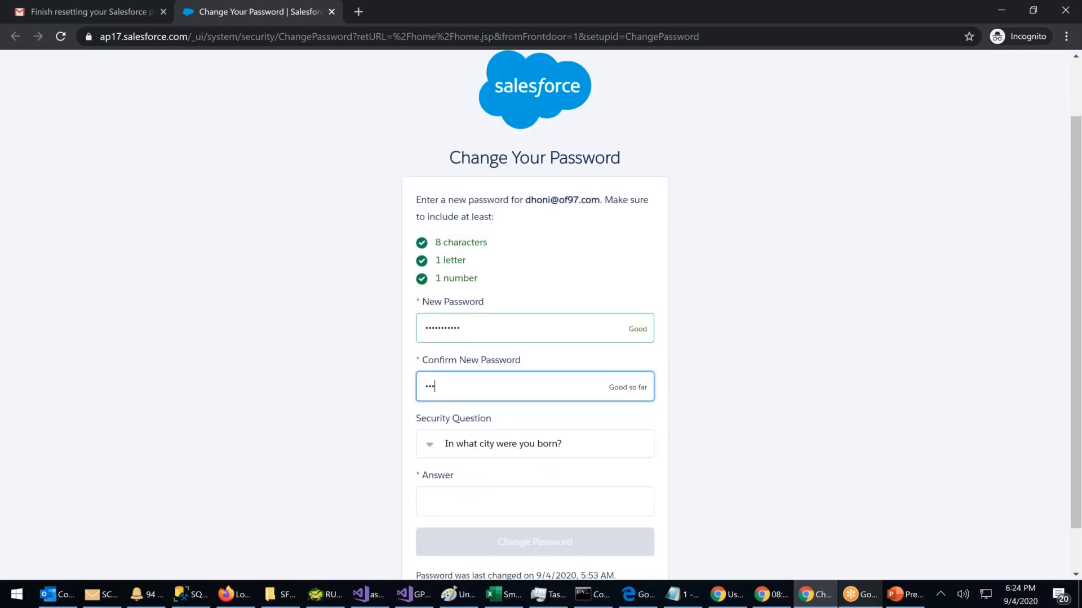
{"action": "type", "text": "****"}
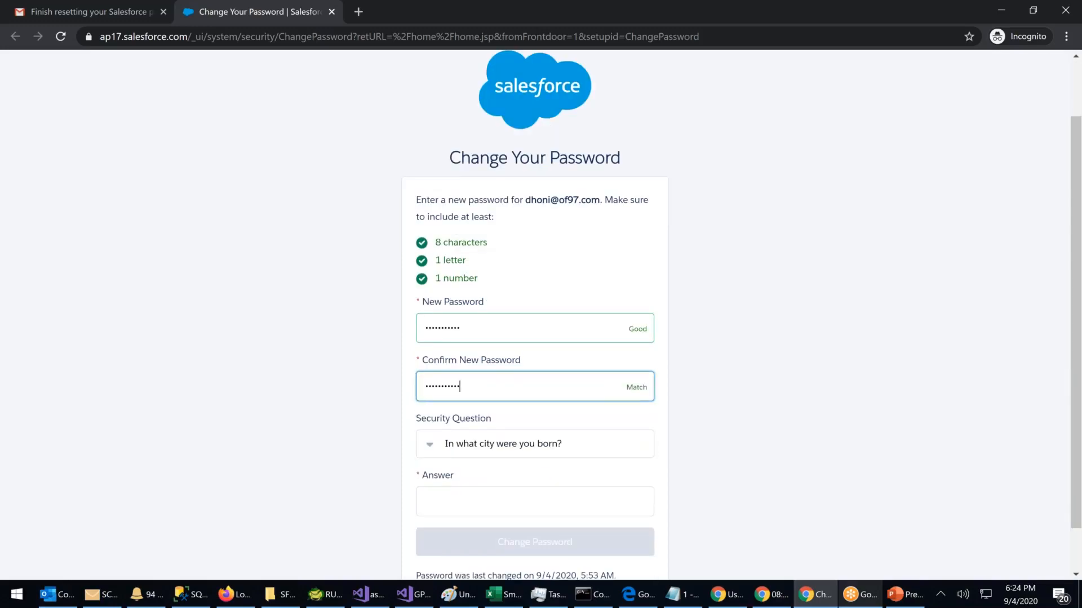
{"action": "left_click", "coordinate": [431, 501]}
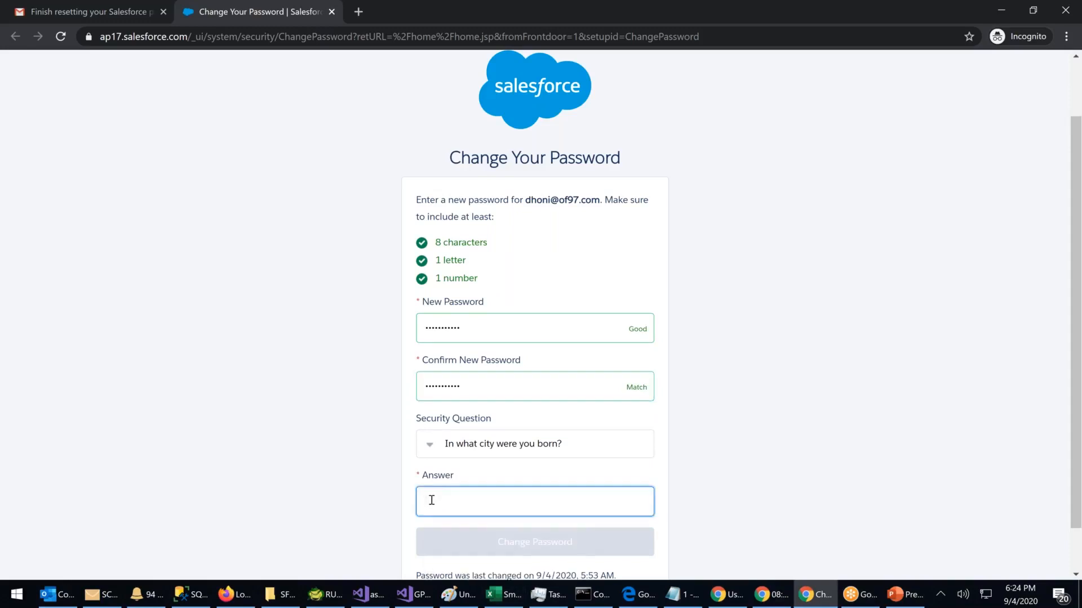
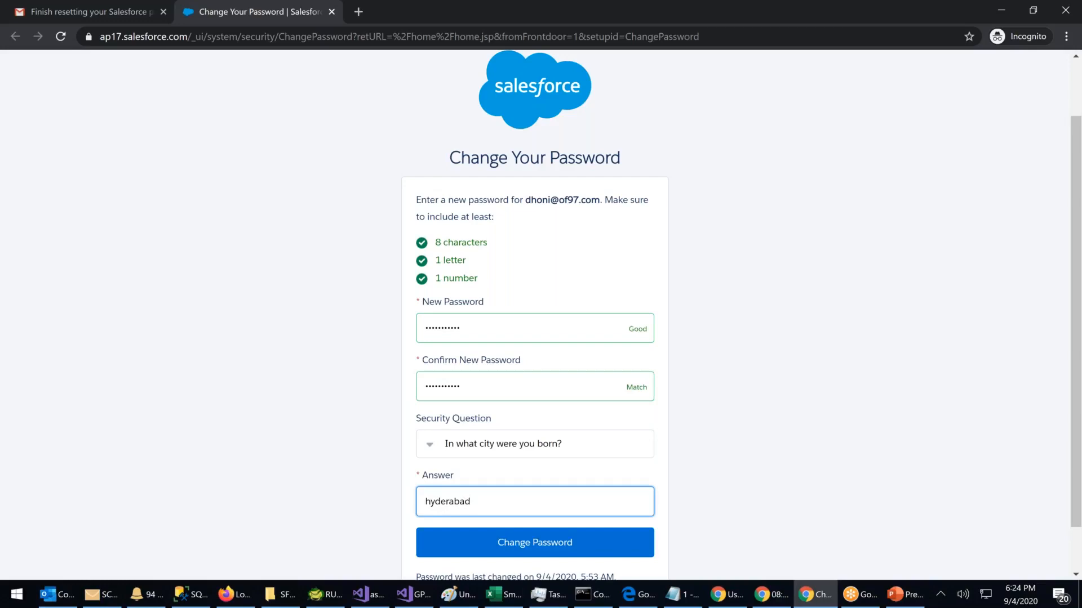
{"action": "left_click", "coordinate": [514, 544]}
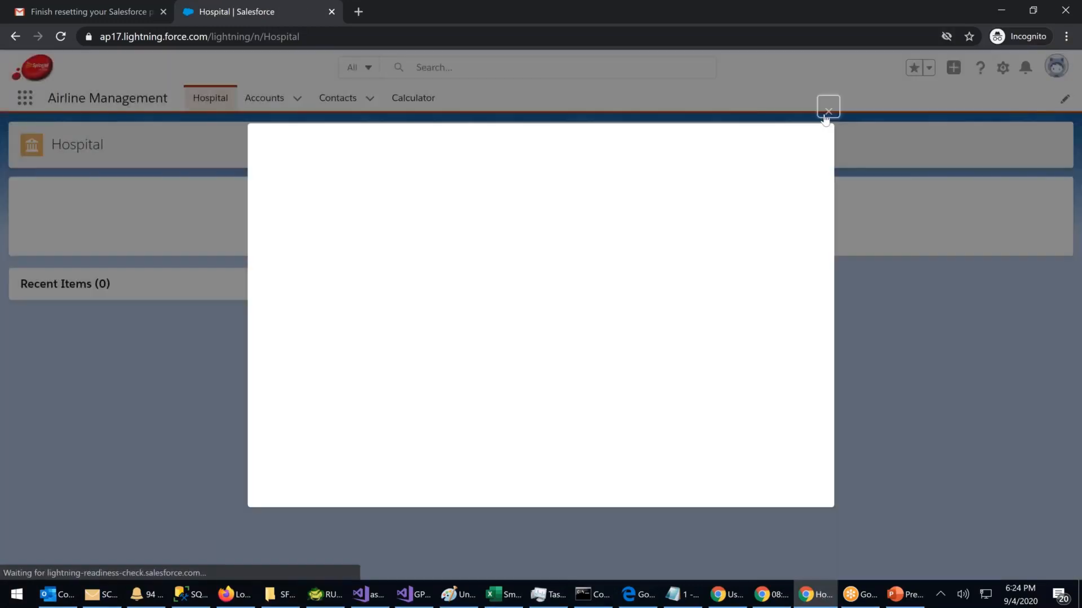
Step: Close the blank pop-up and log out through the avatar menu
{"action": "left_click", "coordinate": [826, 119]}
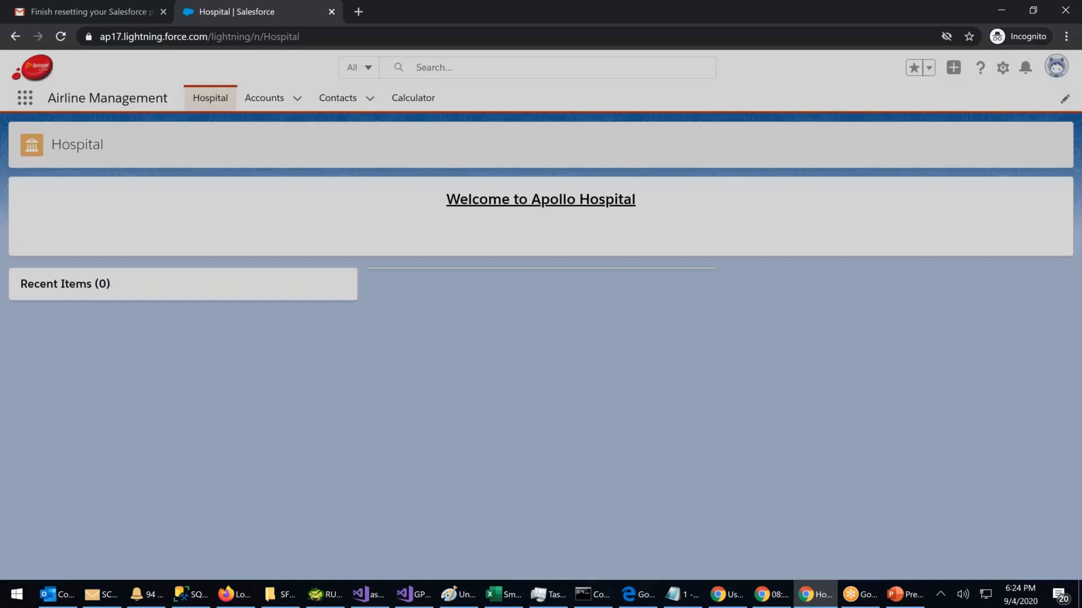
{"action": "left_click", "coordinate": [1056, 66]}
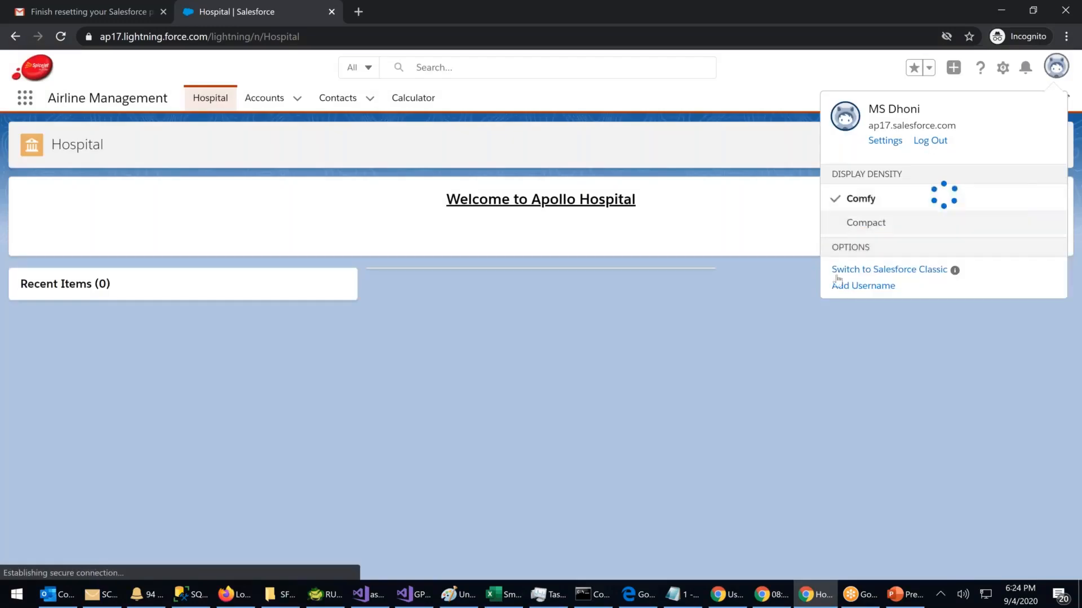
{"action": "left_click", "coordinate": [931, 143]}
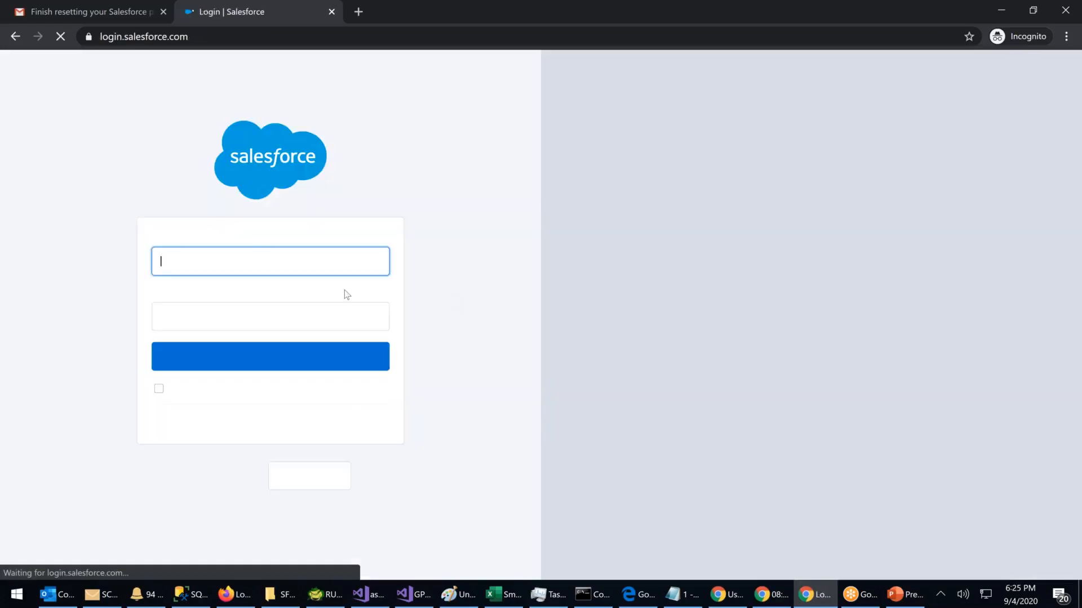
Step: Log in as the reset user with the new password, then maximize the window
{"action": "left_click", "coordinate": [194, 266]}
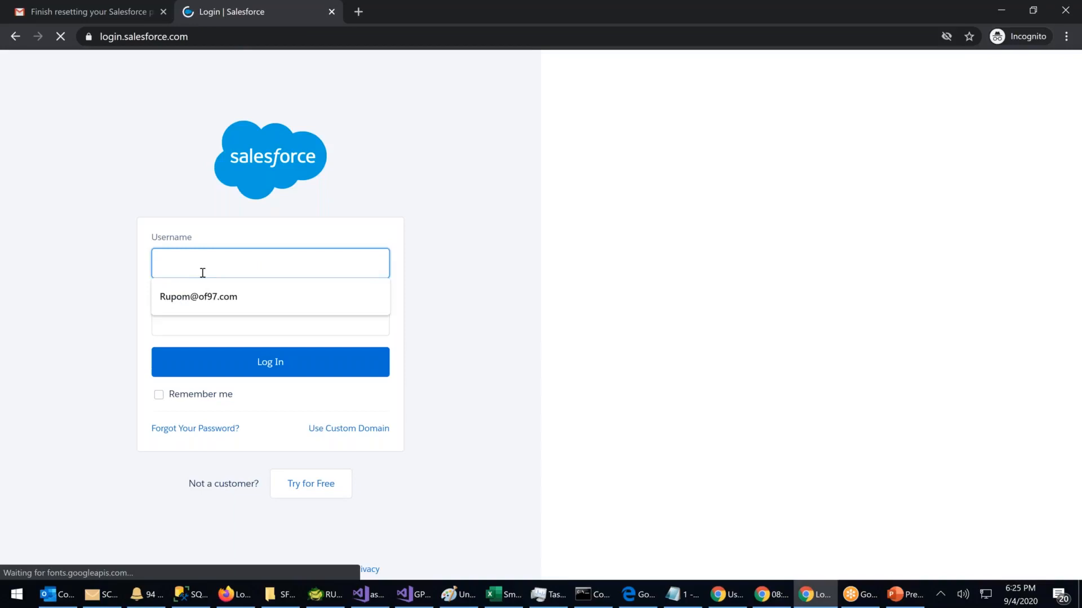
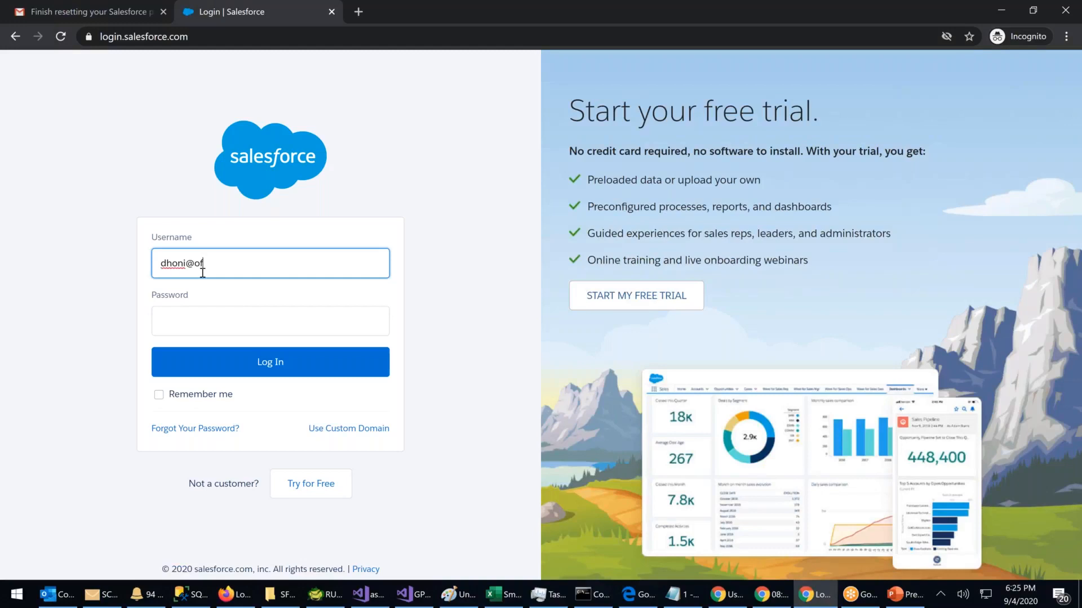
{"action": "key", "text": "Tab"}
{"action": "type", "text": "•••••"}
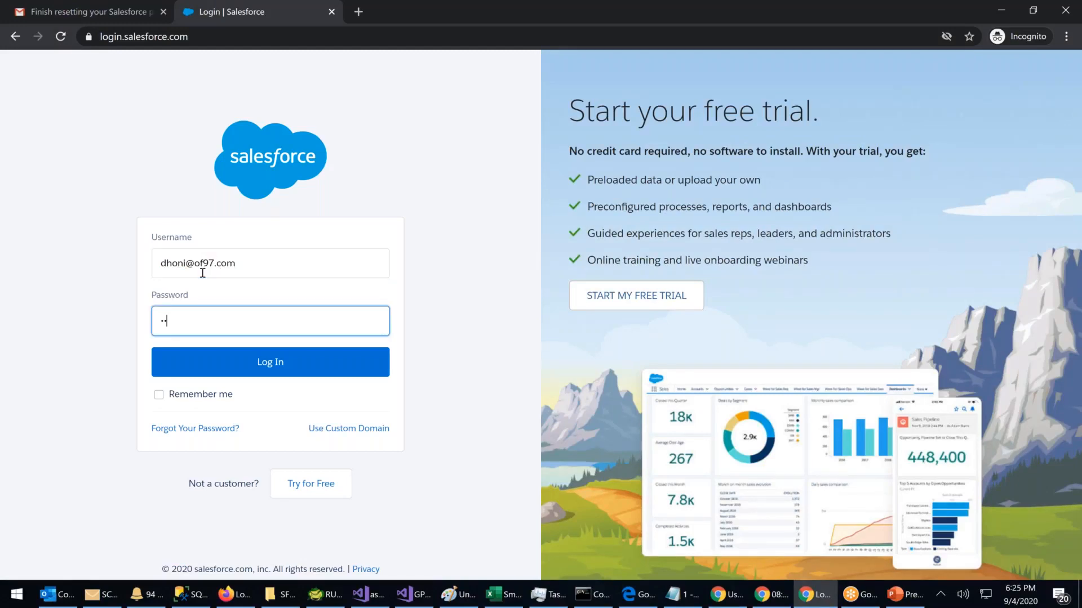
{"action": "type", "text": "••••••"}
{"action": "left_click", "coordinate": [276, 365]}
{"action": "left_click", "coordinate": [276, 365]}
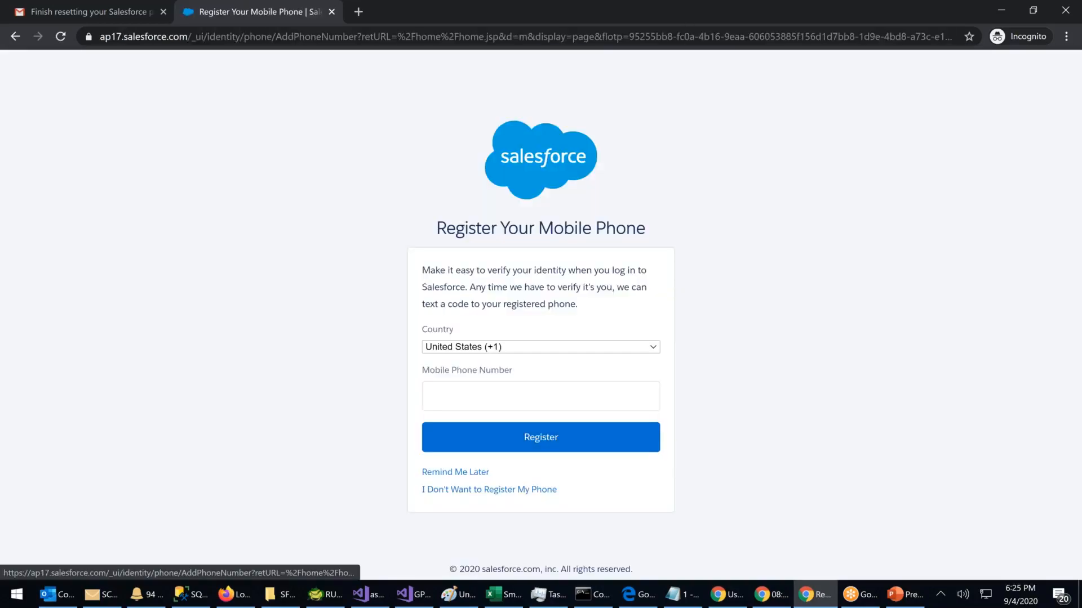
{"action": "double_click", "coordinate": [641, 13]}
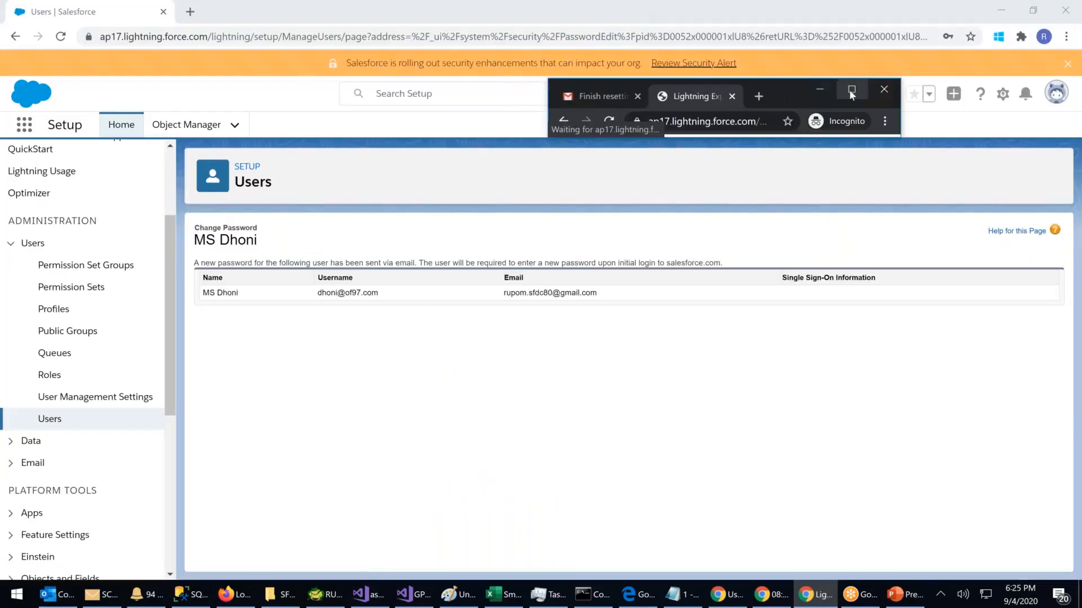
{"action": "left_click", "coordinate": [851, 91]}
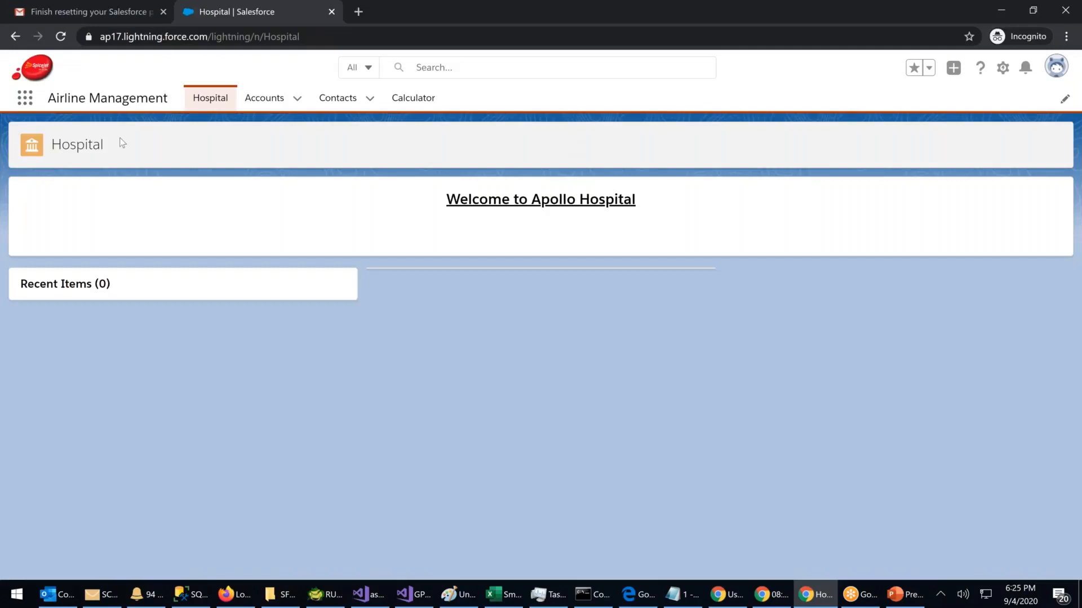
Step: Place the admin Setup window beside the user's window and scroll the All Users list
{"action": "double_click", "coordinate": [630, 19]}
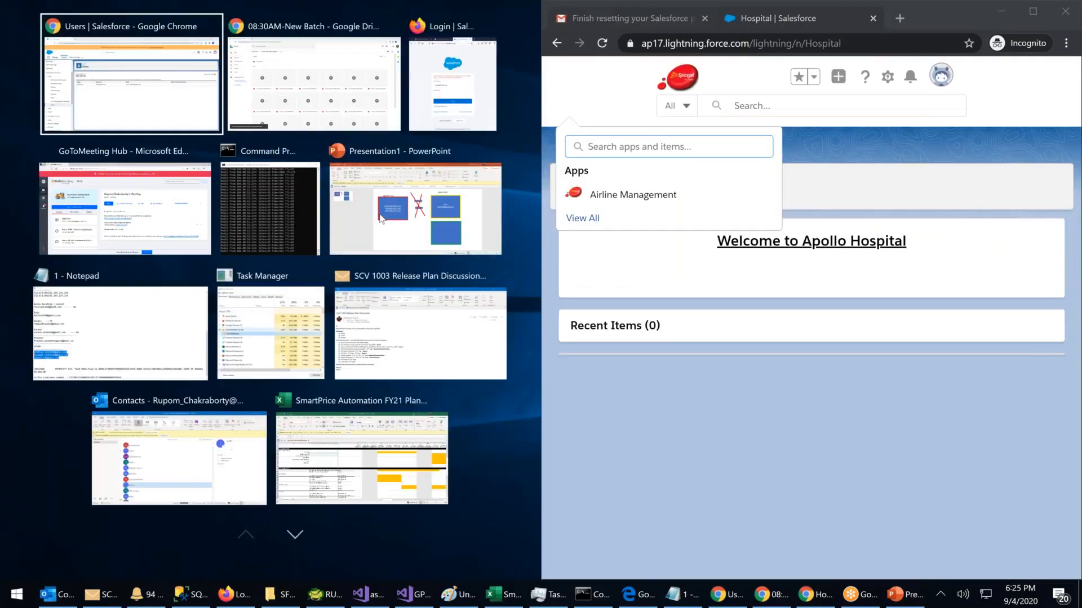
{"action": "left_click", "coordinate": [313, 115]}
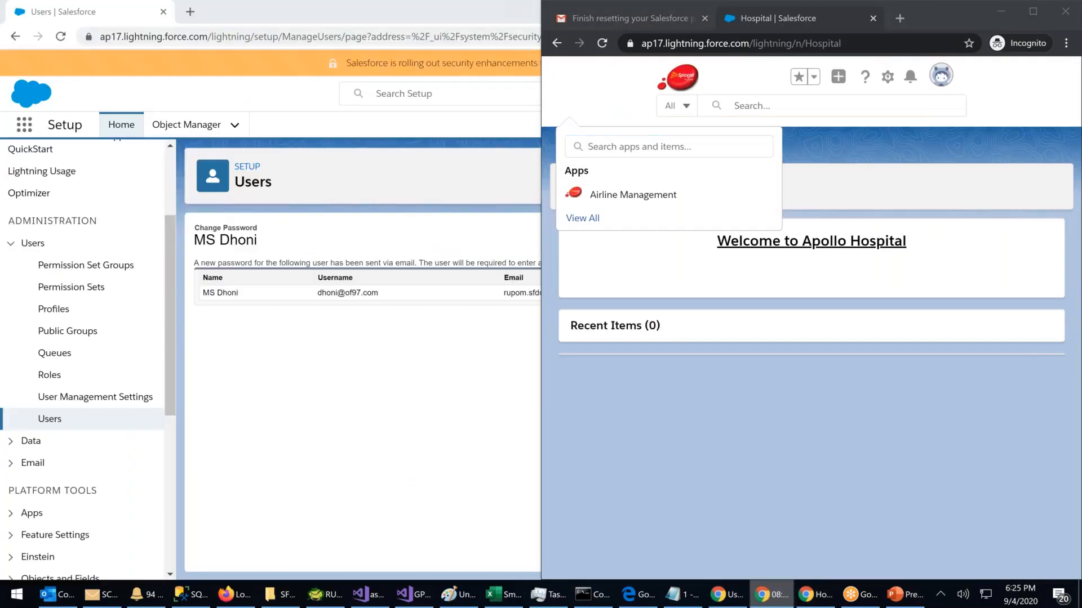
{"action": "double_click", "coordinate": [286, 15]}
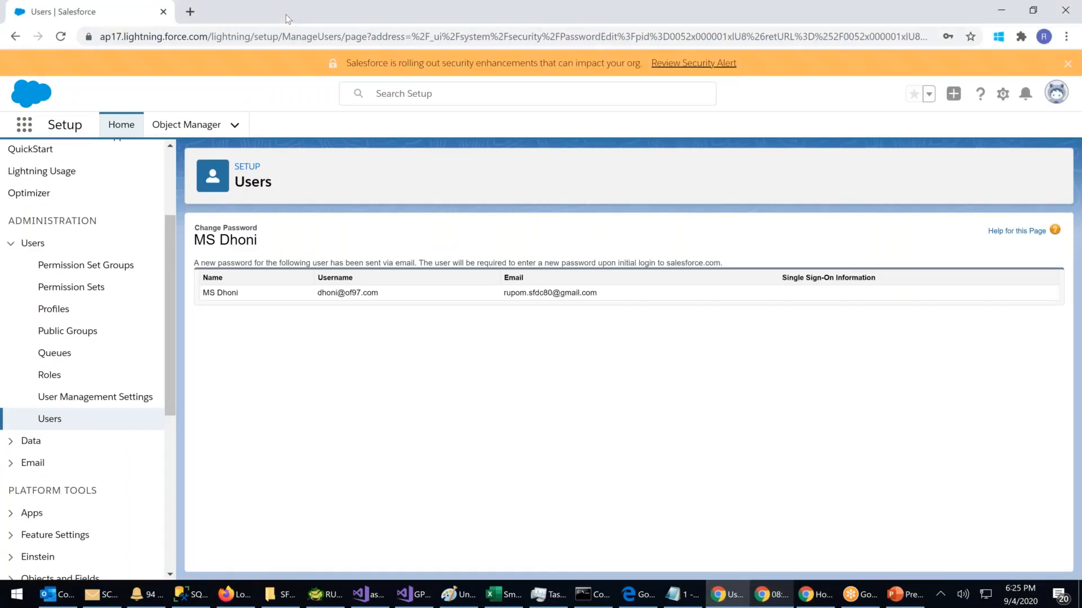
{"action": "double_click", "coordinate": [286, 15]}
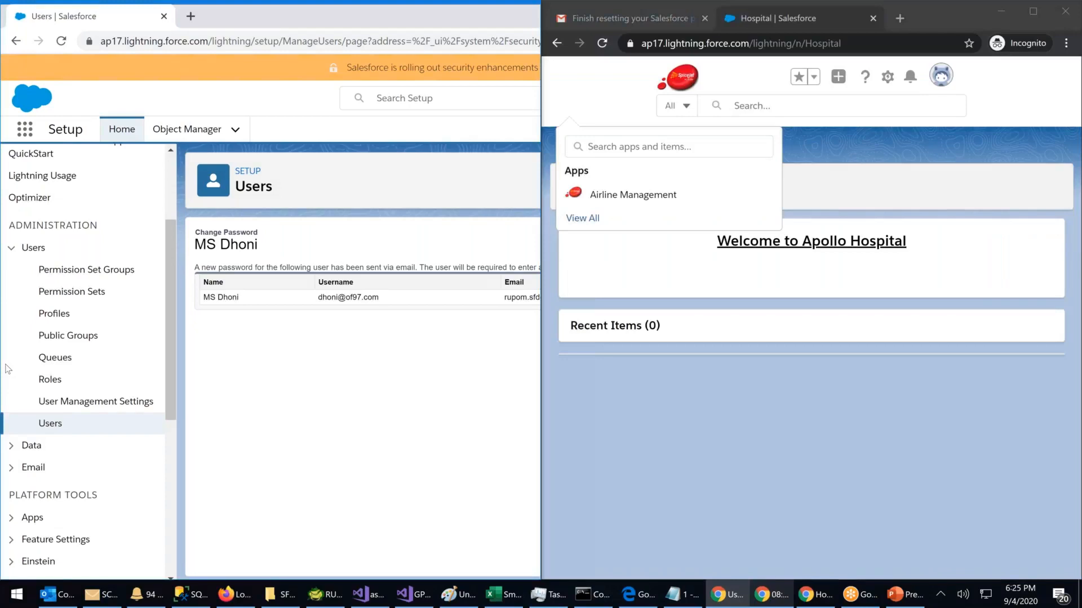
{"action": "left_click", "coordinate": [50, 461]}
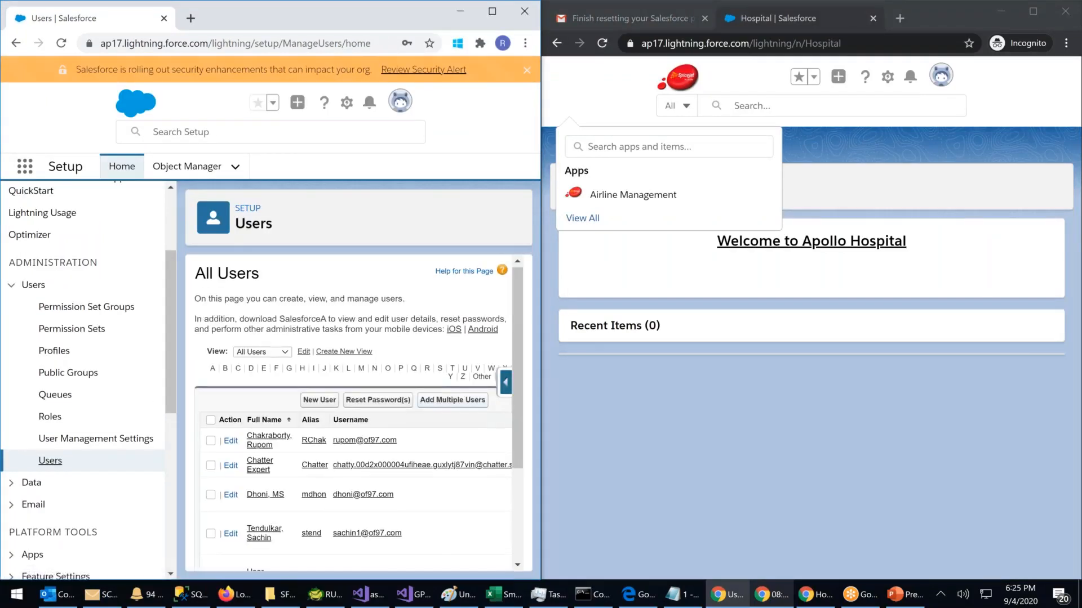
{"action": "scroll", "coordinate": [316, 456], "scroll_direction": "down", "scroll_amount": 2}
{"action": "scroll", "coordinate": [316, 456], "scroll_direction": "down", "scroll_amount": 2}
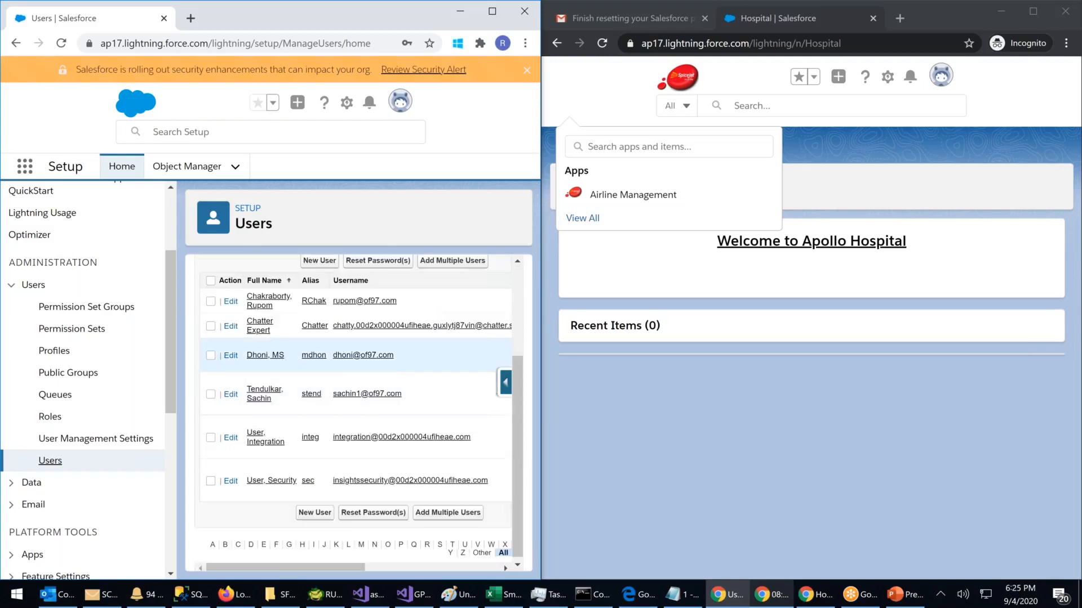
Step: Open MS Dhoni's user record and check his Salesforce Platform license options, then leave without saving
{"action": "left_click", "coordinate": [266, 355]}
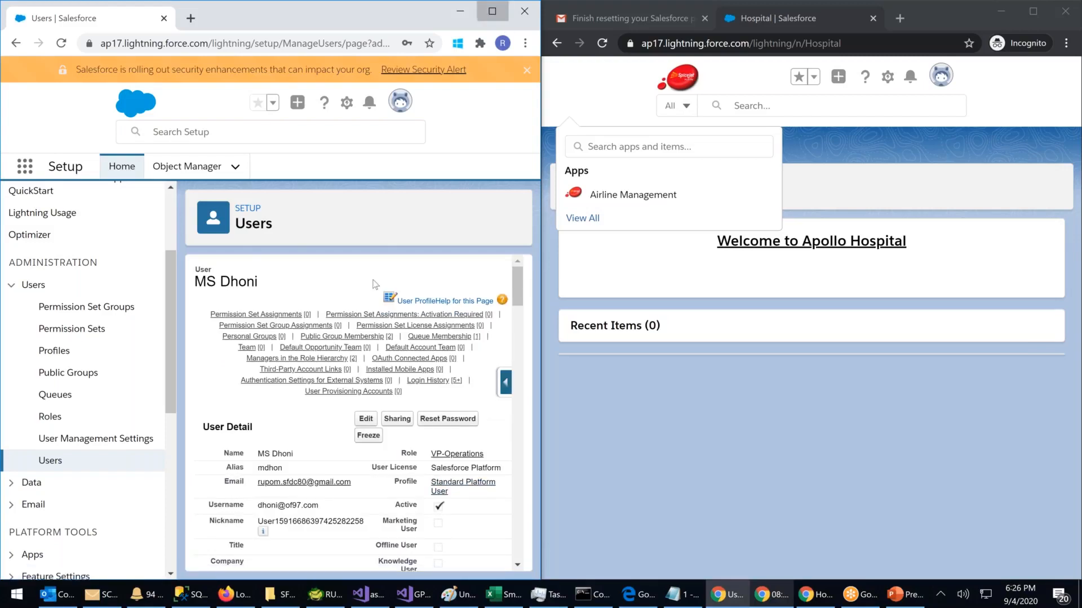
{"action": "key", "text": "super+Up"}
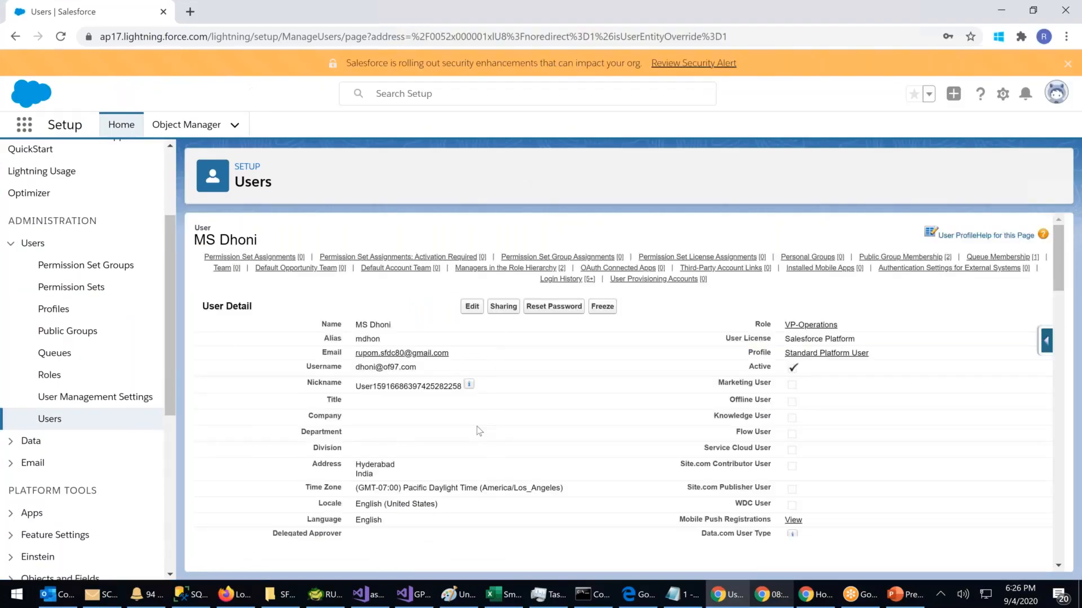
{"action": "triple_click", "coordinate": [819, 339]}
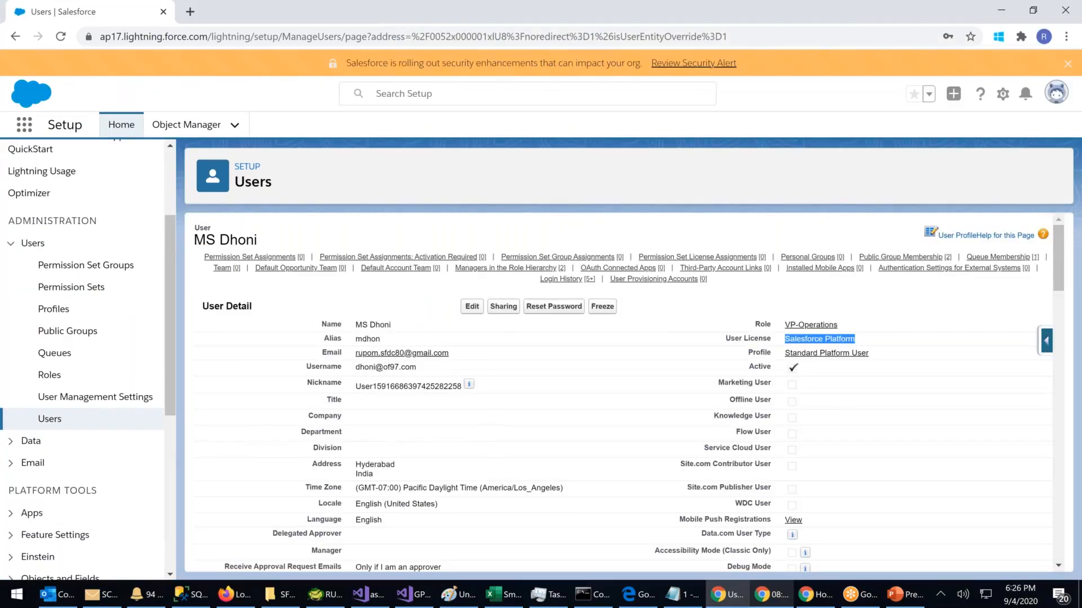
{"action": "left_click", "coordinate": [472, 306]}
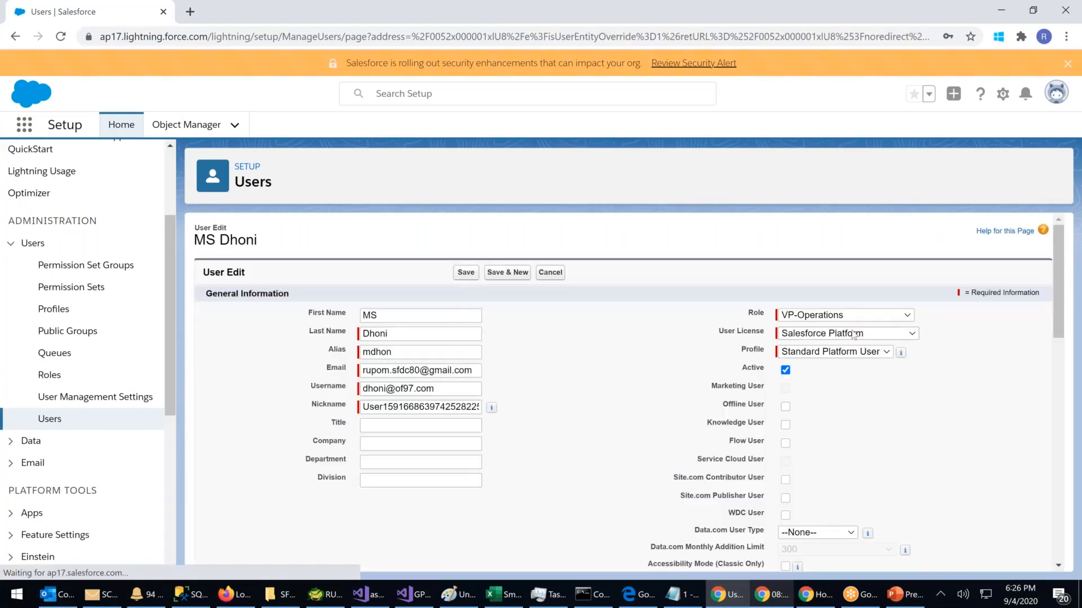
{"action": "left_click", "coordinate": [842, 333]}
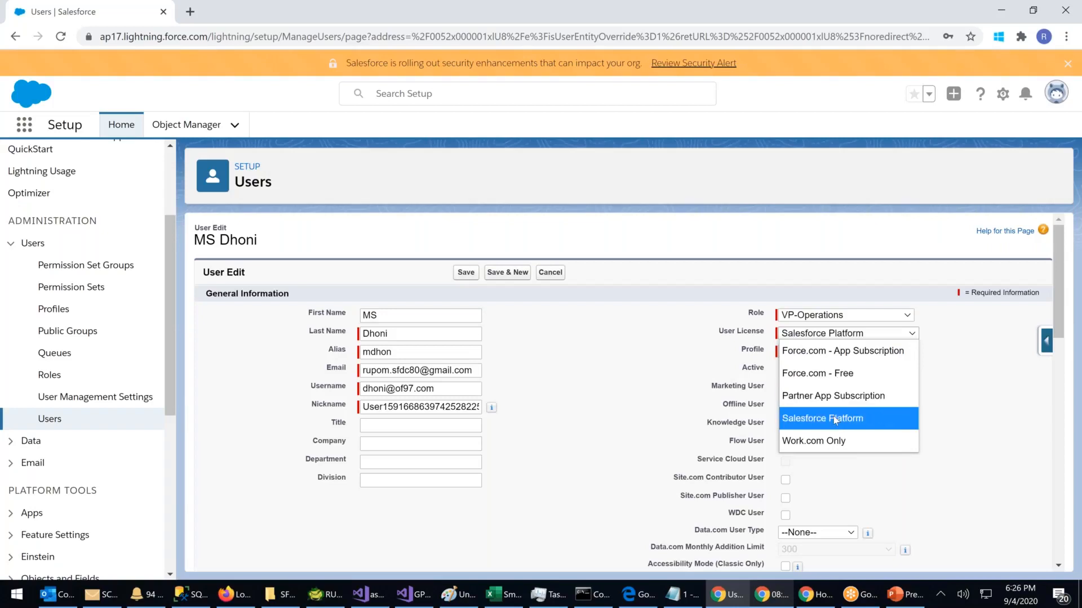
{"action": "left_click", "coordinate": [598, 380]}
{"action": "left_click", "coordinate": [41, 424]}
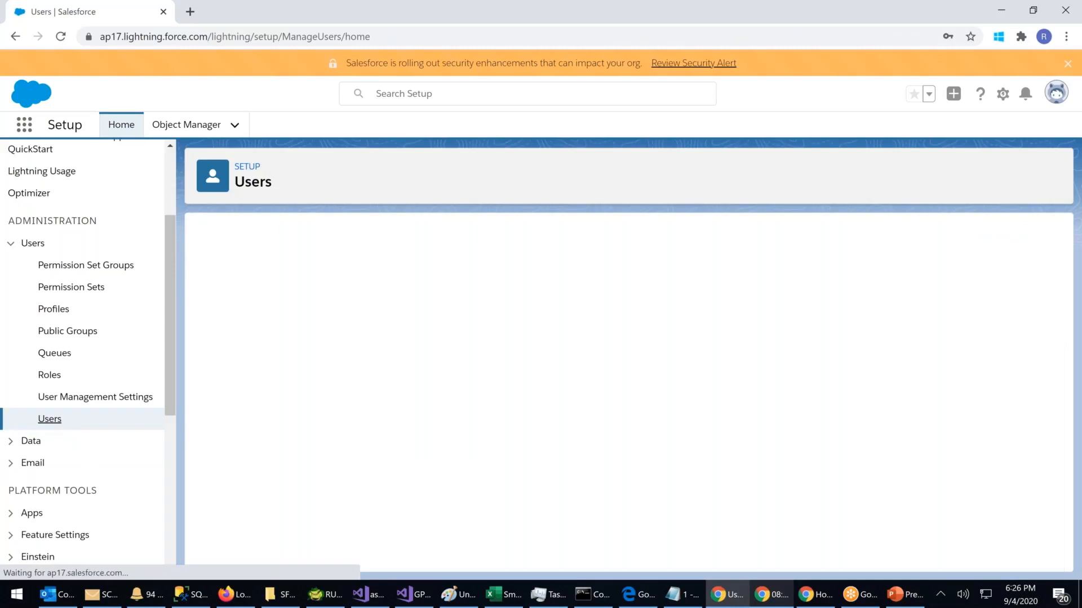
{"action": "left_click_drag", "start_coordinate": [634, 430], "coordinate": [720, 431]}
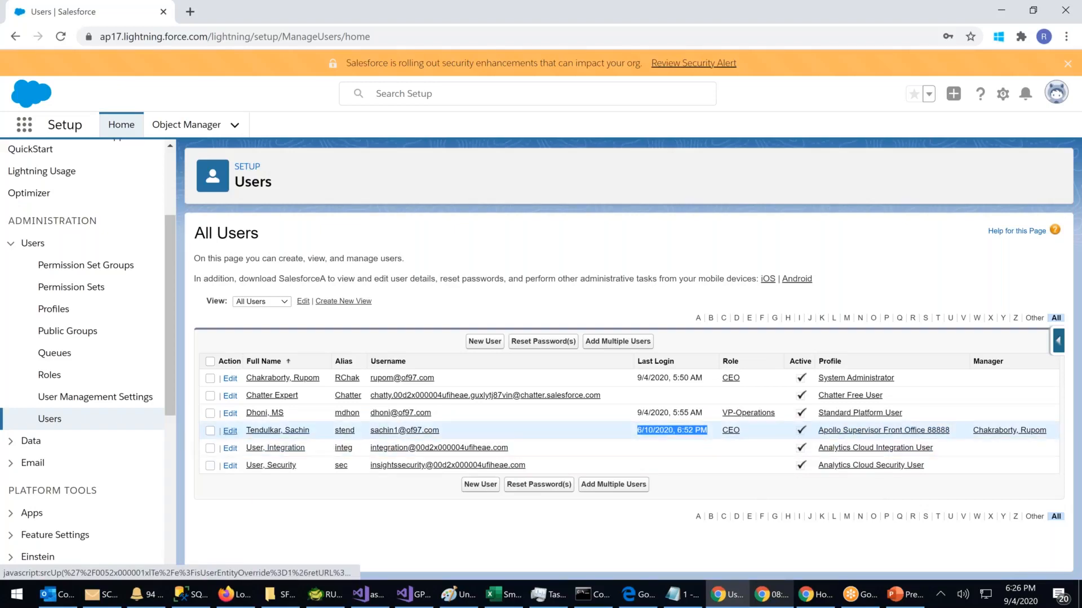
Step: Try changing Sachin Tendulkar's user license to Salesforce Platform and save
{"action": "left_click", "coordinate": [231, 431]}
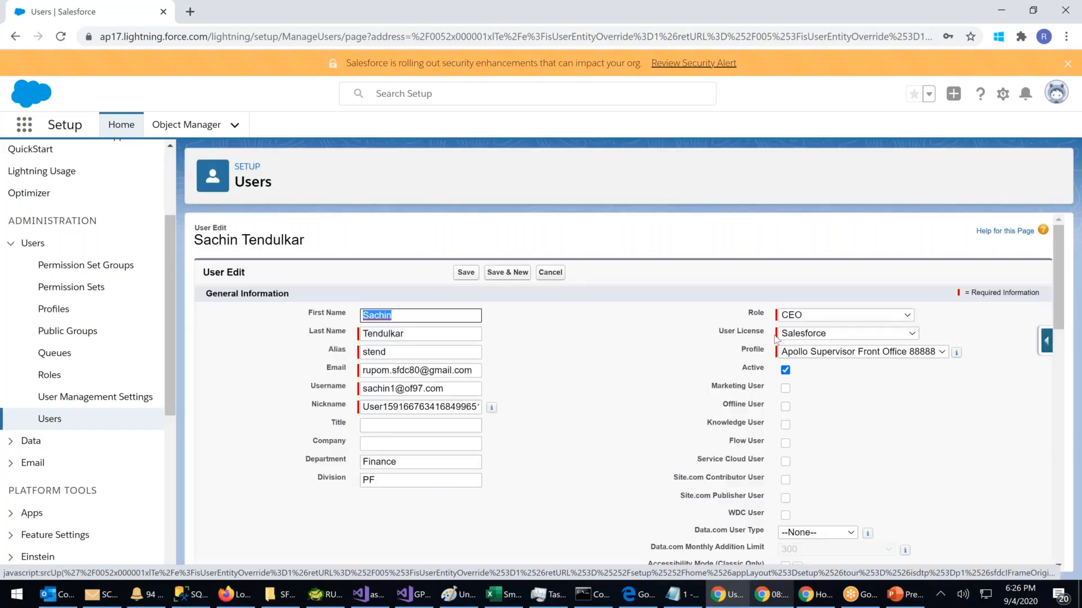
{"action": "left_click", "coordinate": [810, 335]}
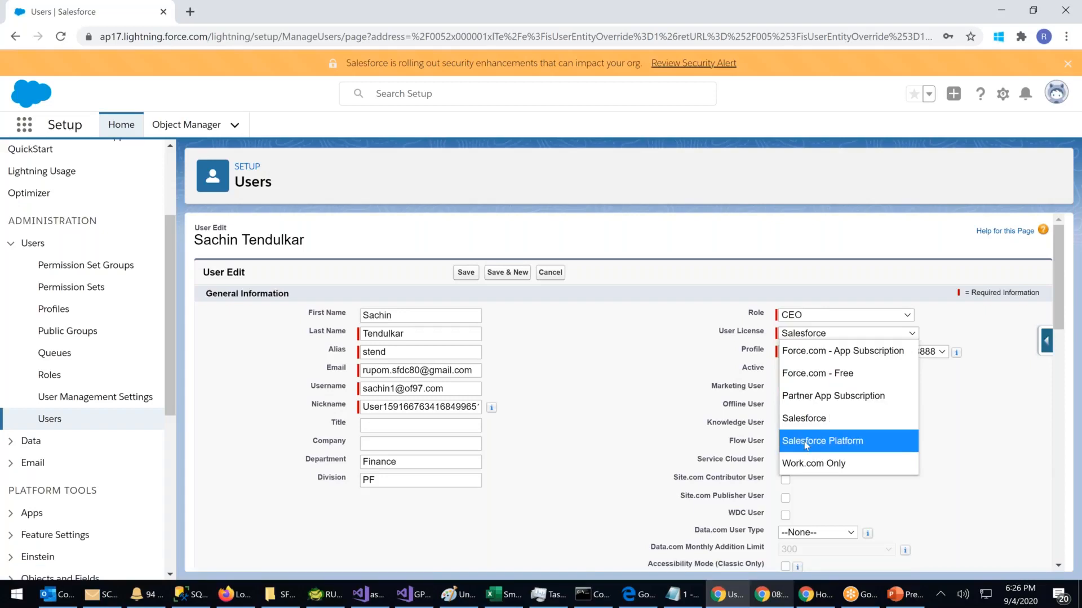
{"action": "left_click", "coordinate": [802, 417]}
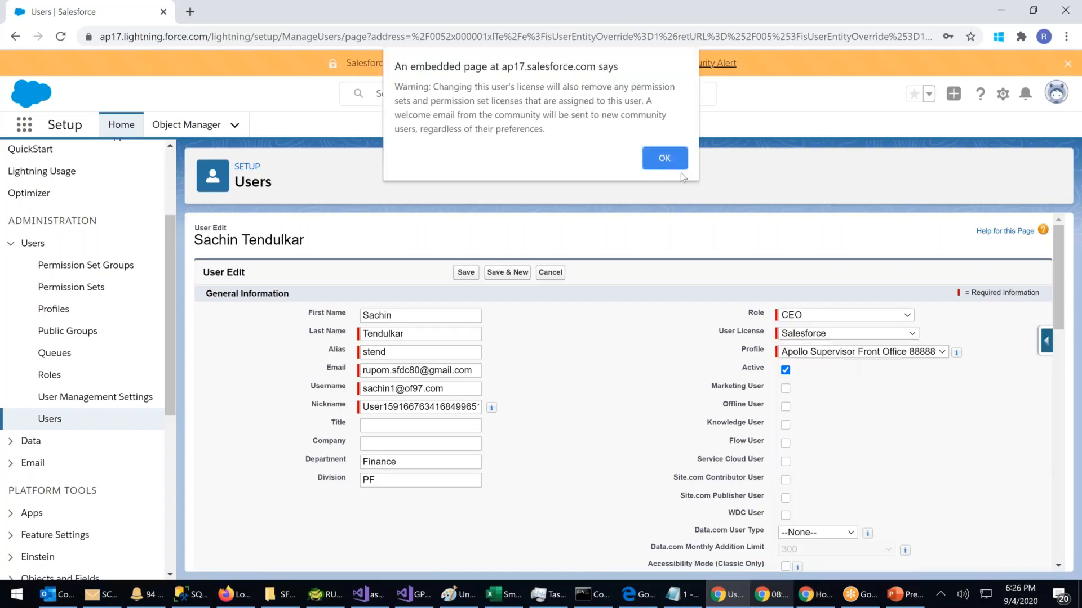
{"action": "left_click", "coordinate": [664, 170]}
{"action": "left_click", "coordinate": [473, 274]}
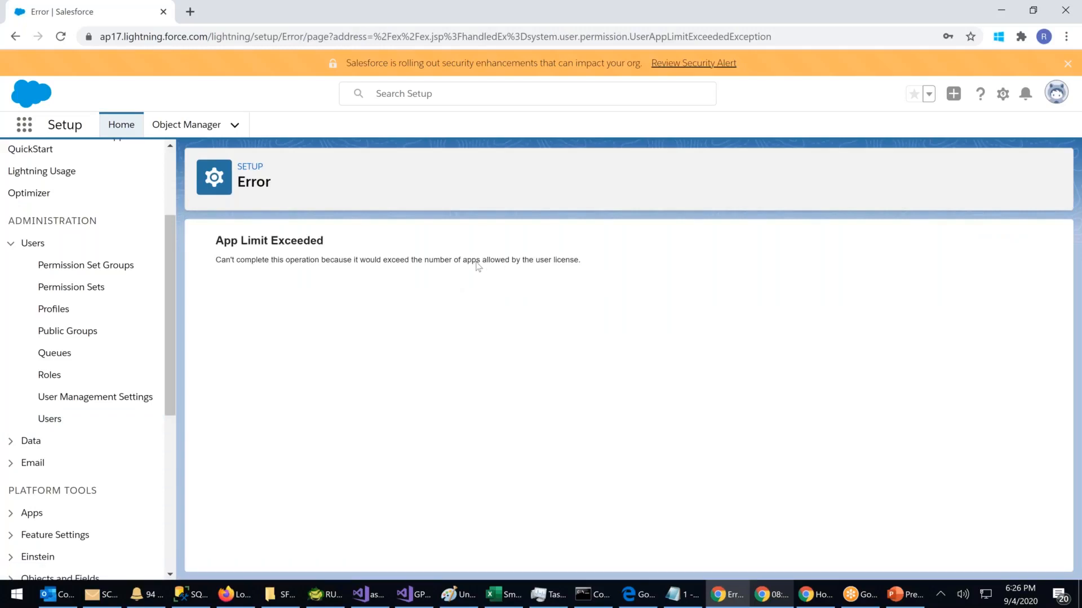
{"action": "left_click", "coordinate": [50, 418]}
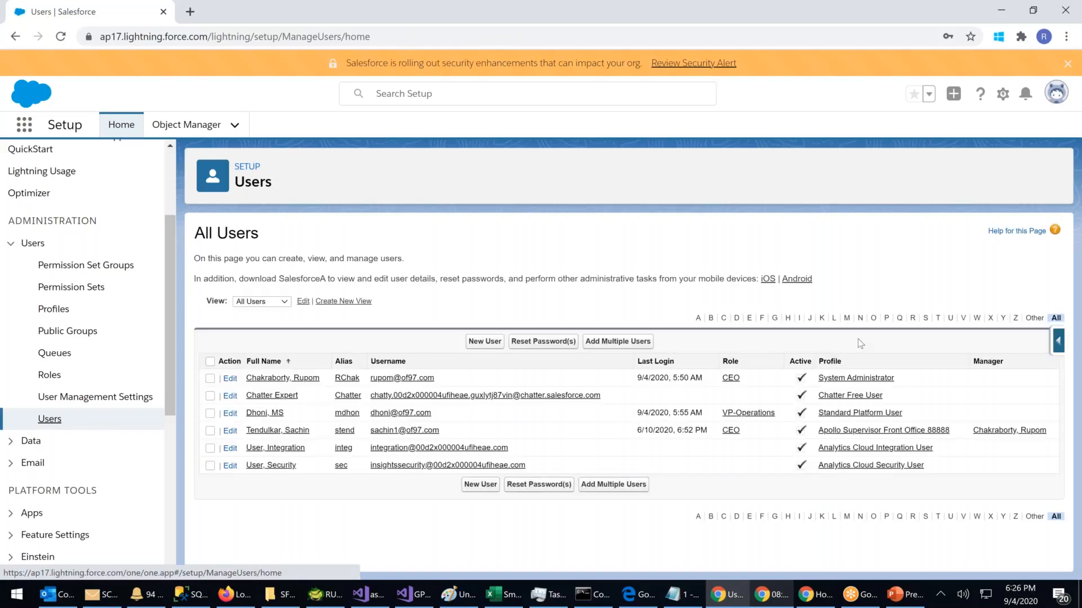
Step: Try switching Tendulkar's license to Force.com - Free; the save fails with App Limit Exceeded
{"action": "left_click", "coordinate": [273, 434]}
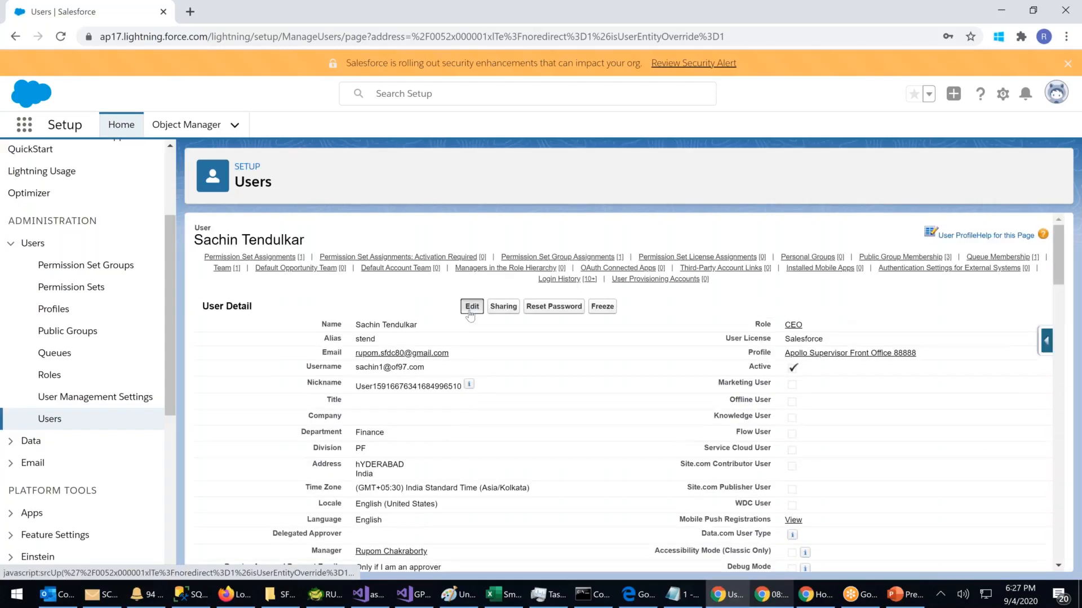
{"action": "left_click", "coordinate": [472, 306]}
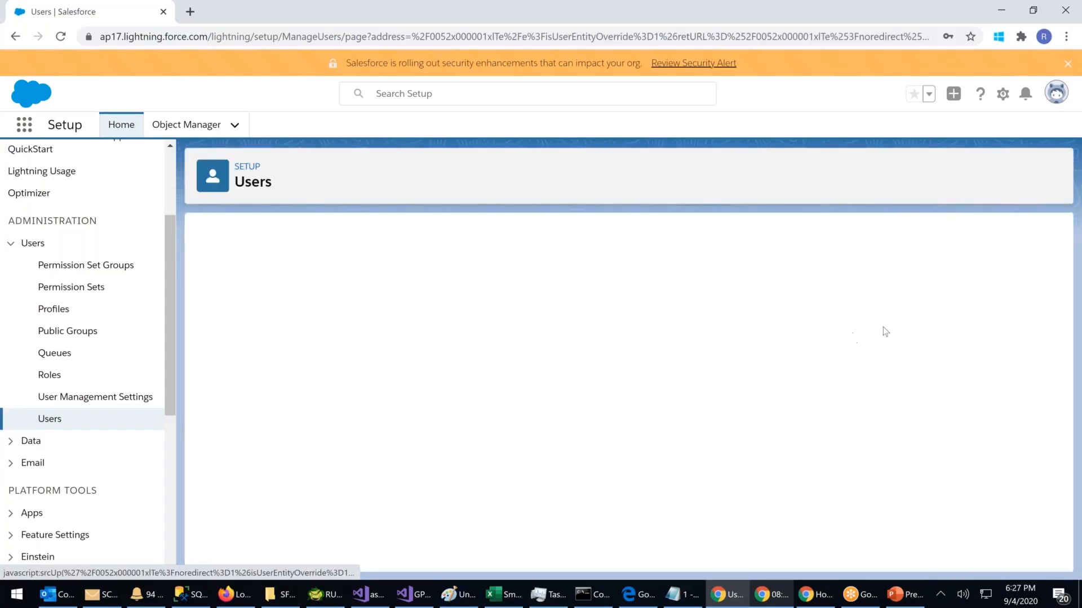
{"action": "left_click", "coordinate": [858, 336]}
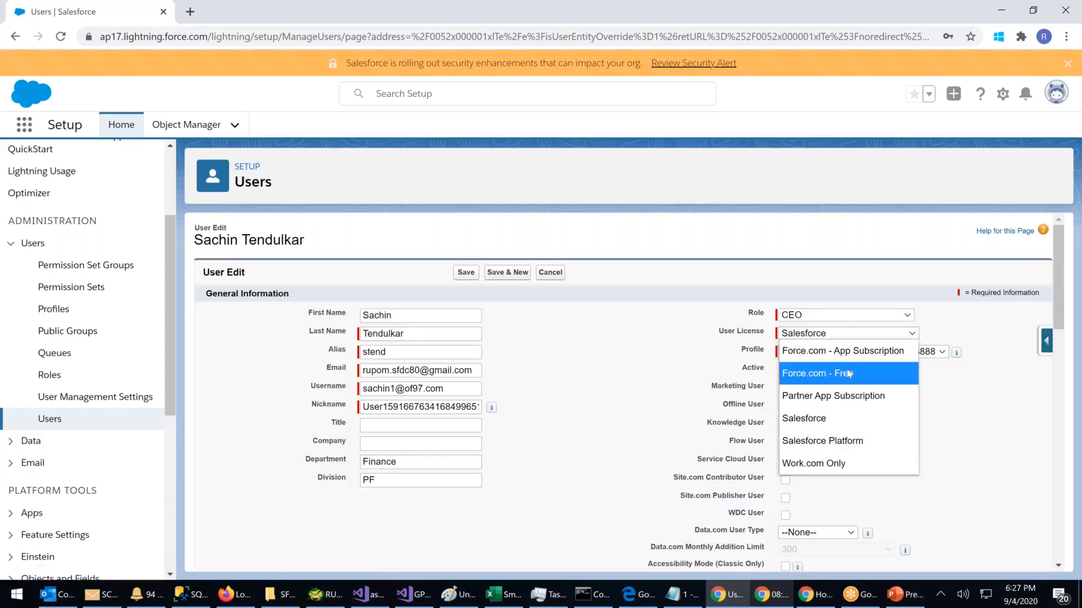
{"action": "left_click", "coordinate": [819, 373]}
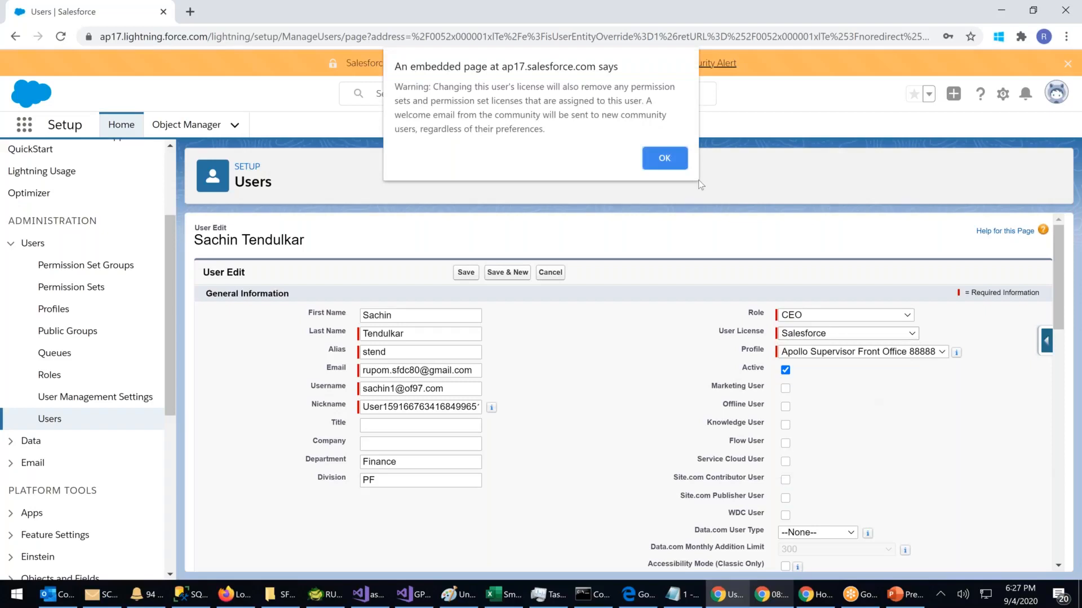
{"action": "left_click", "coordinate": [666, 160]}
{"action": "left_click", "coordinate": [461, 275]}
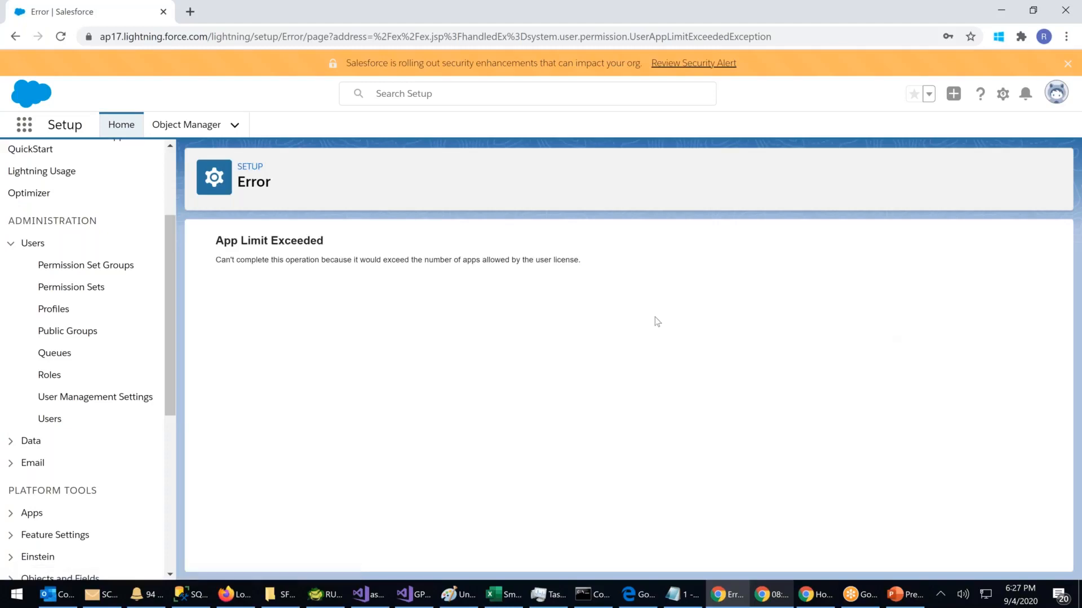
{"action": "left_click", "coordinate": [104, 398]}
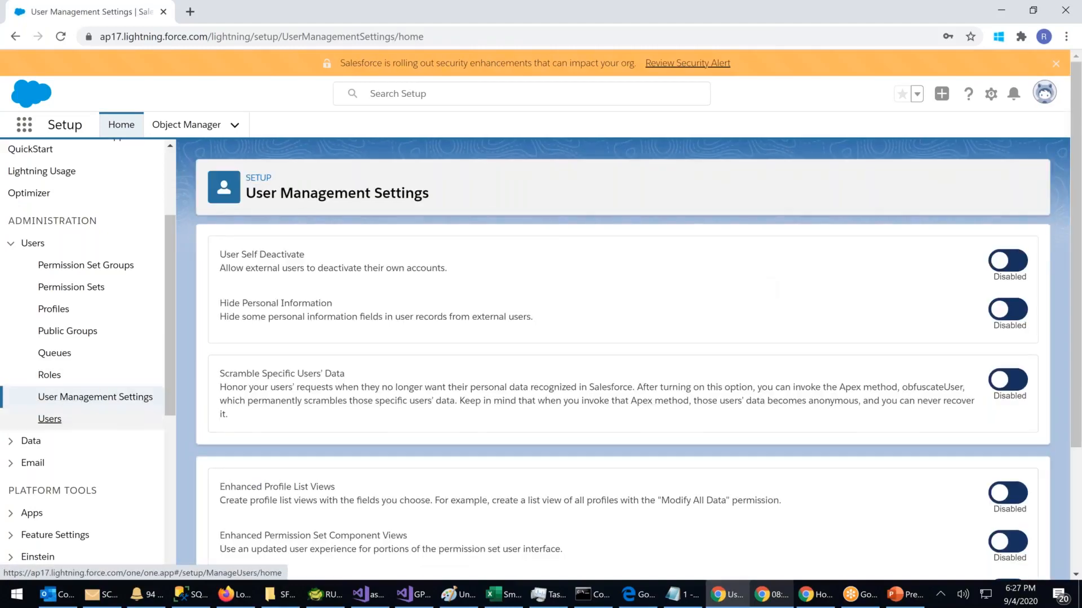
Step: Uncheck Active on Sachin Tendulkar's record and save; it fails because workflow tasks use him
{"action": "left_click", "coordinate": [49, 419]}
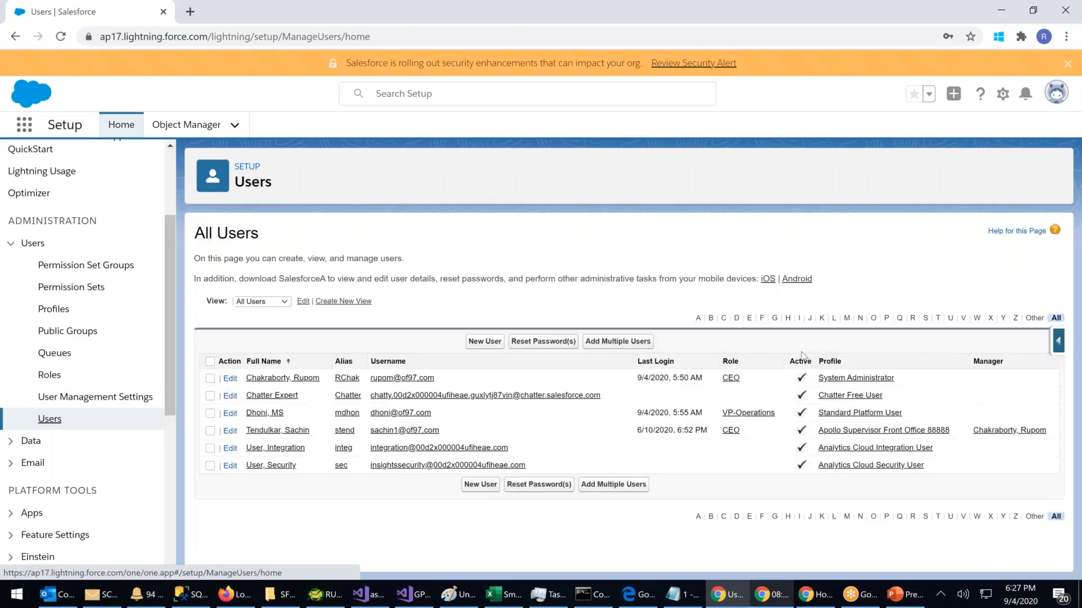
{"action": "left_click", "coordinate": [278, 429]}
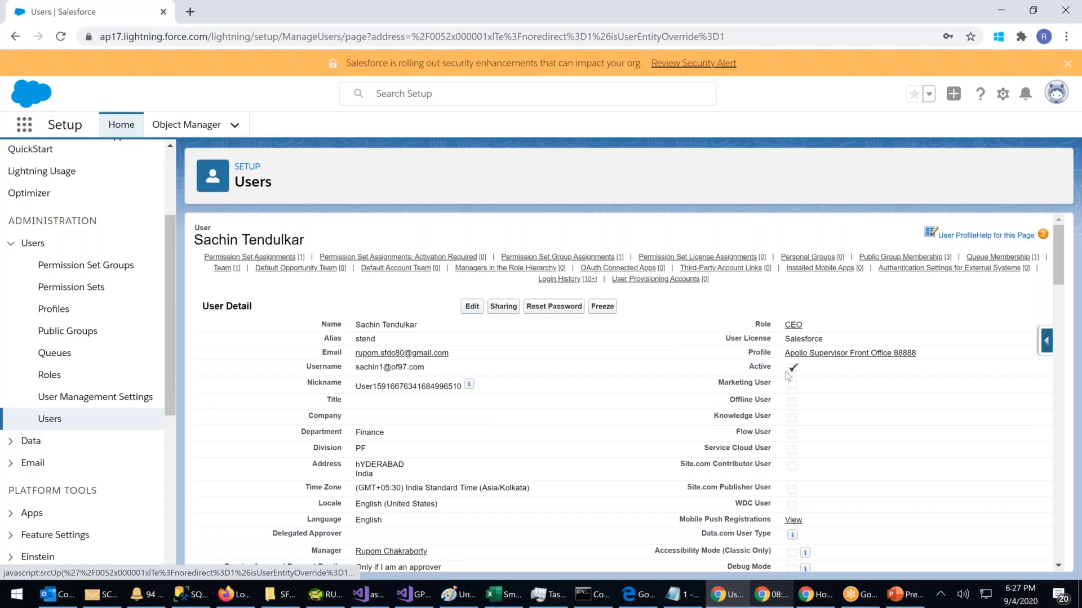
{"action": "triple_click", "coordinate": [832, 377]}
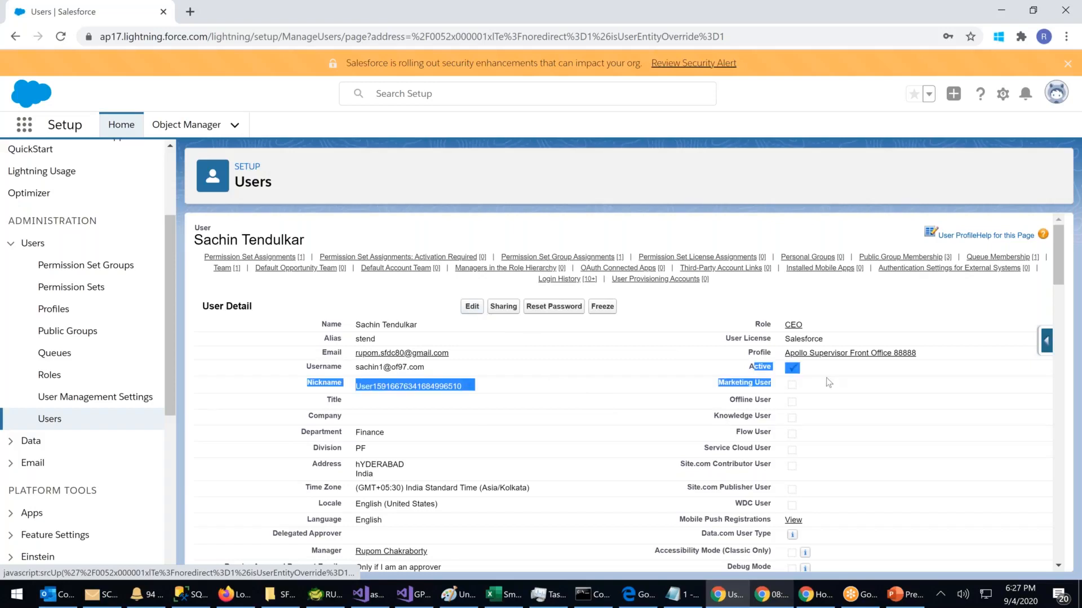
{"action": "left_click", "coordinate": [472, 307]}
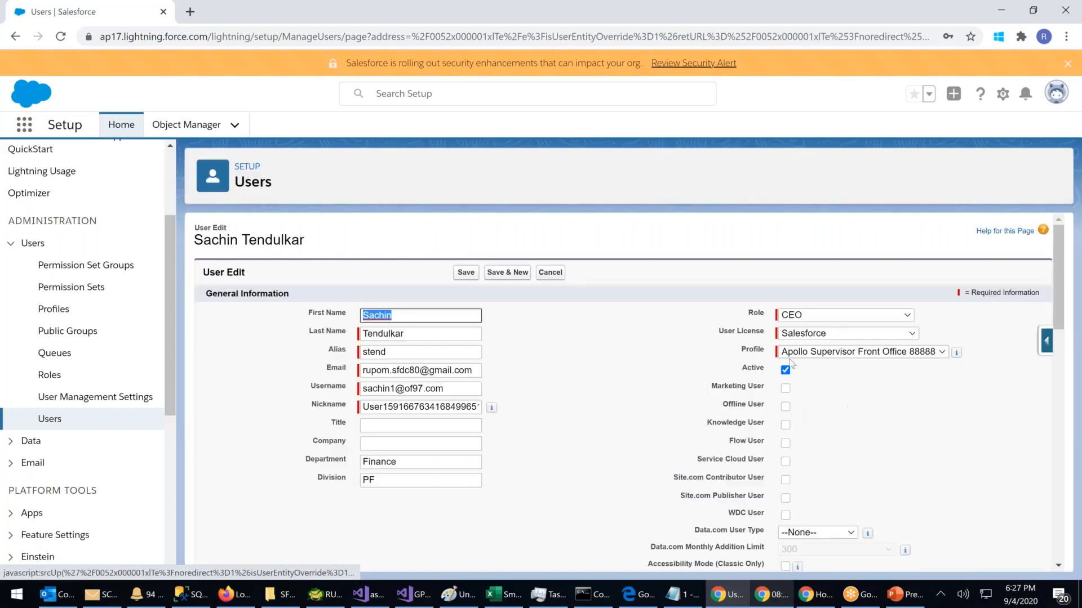
{"action": "left_click", "coordinate": [786, 371]}
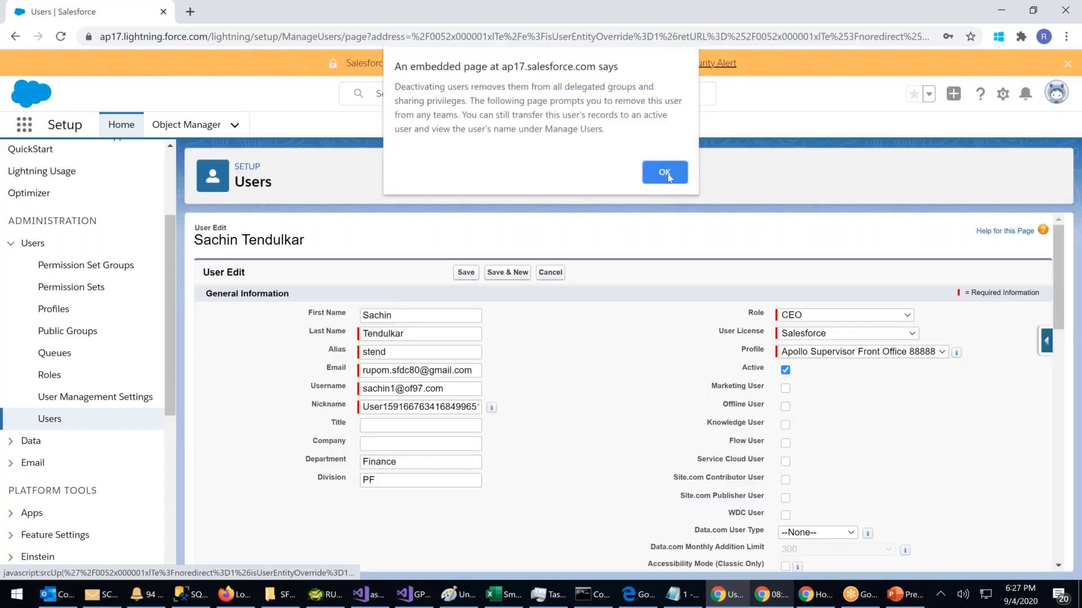
{"action": "left_click", "coordinate": [665, 173]}
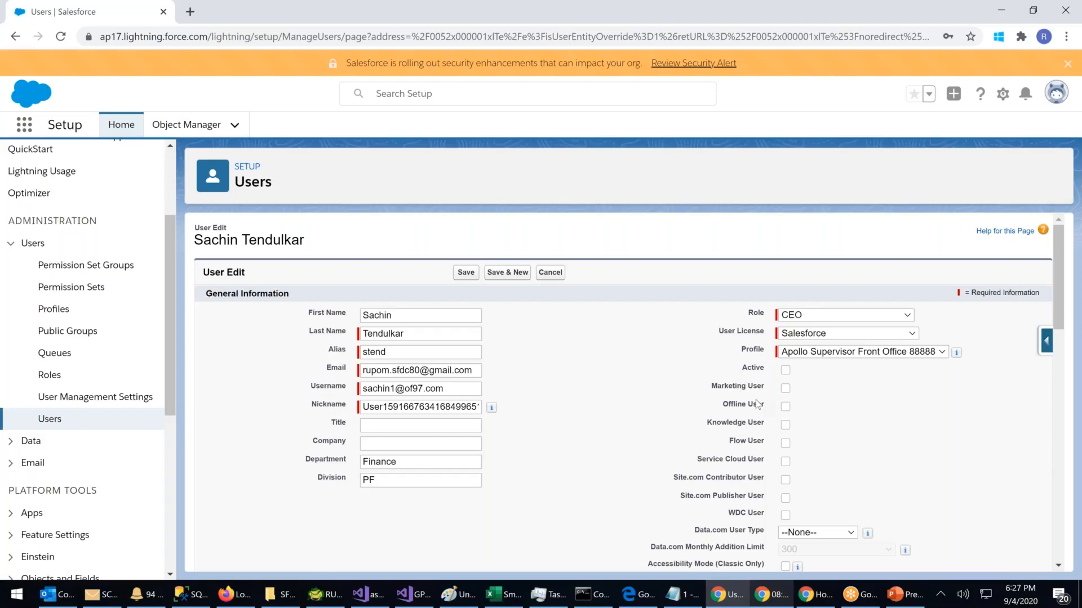
{"action": "left_click", "coordinate": [465, 274]}
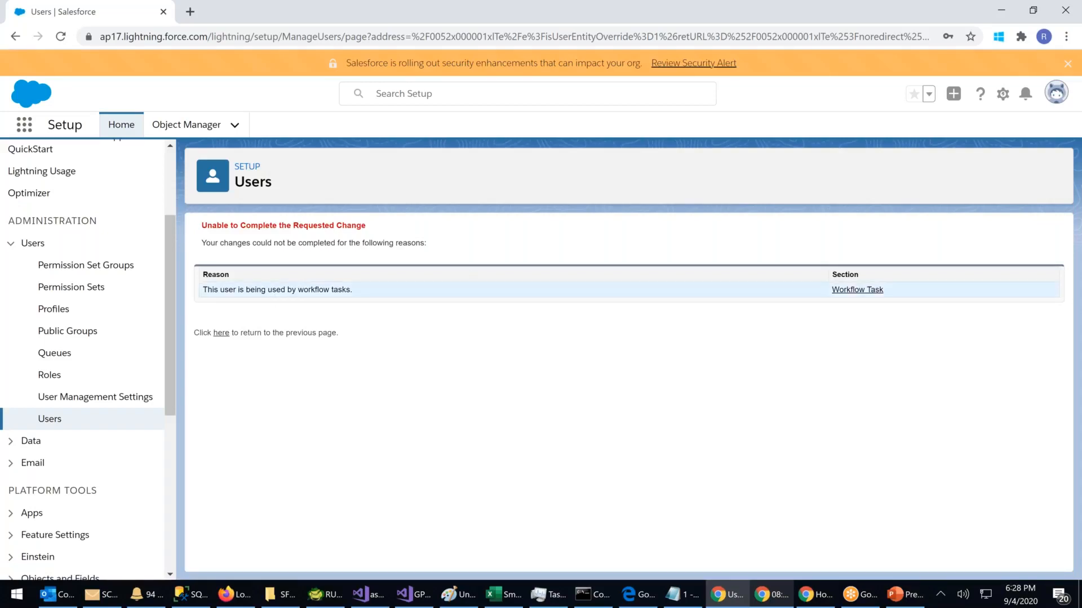
{"action": "left_click_drag", "start_coordinate": [227, 289], "coordinate": [437, 303]}
{"action": "left_click", "coordinate": [445, 307]}
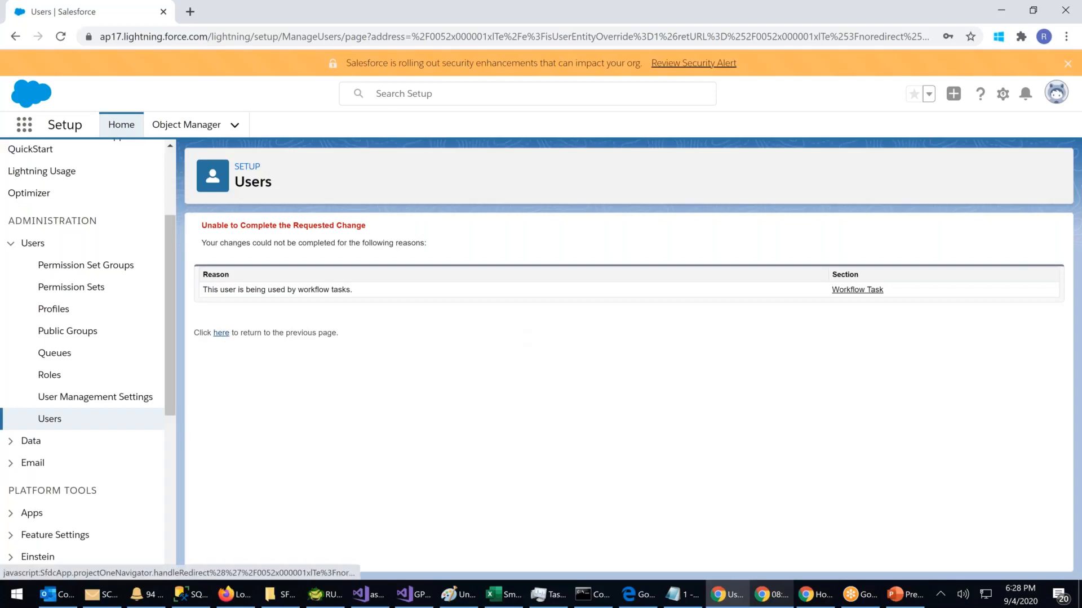
{"action": "left_click", "coordinate": [221, 334]}
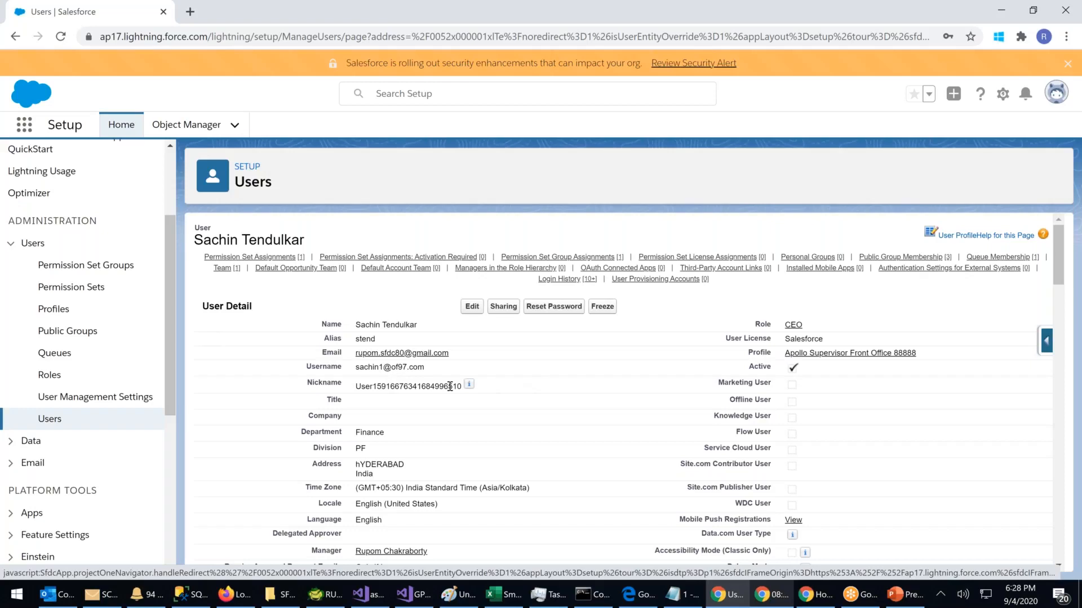
Step: Edit the user record, set its Profile to Read Only, and save
{"action": "left_click", "coordinate": [473, 309]}
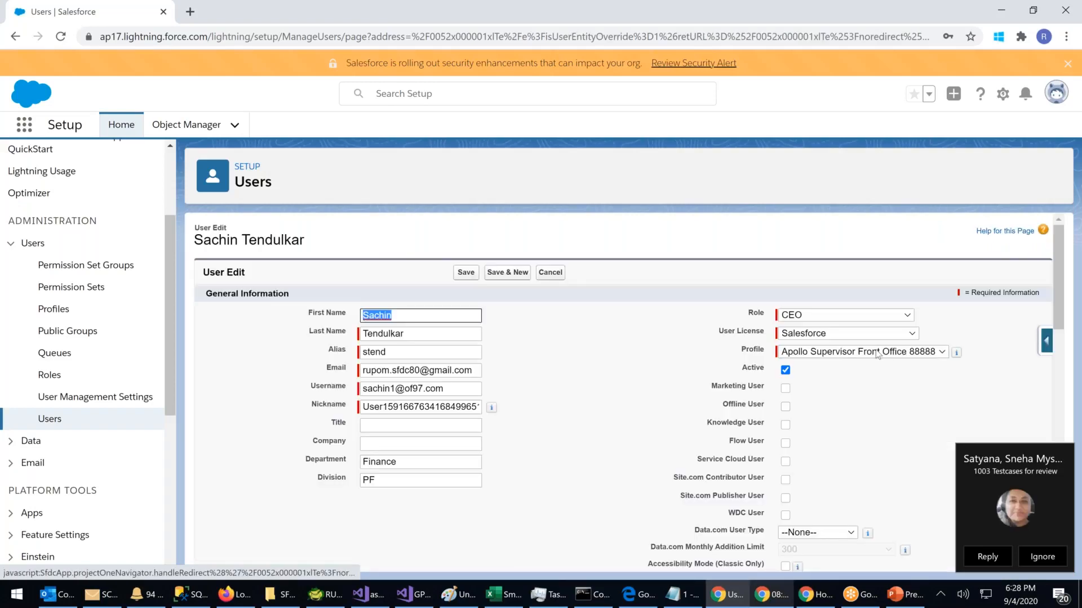
{"action": "left_click", "coordinate": [877, 354]}
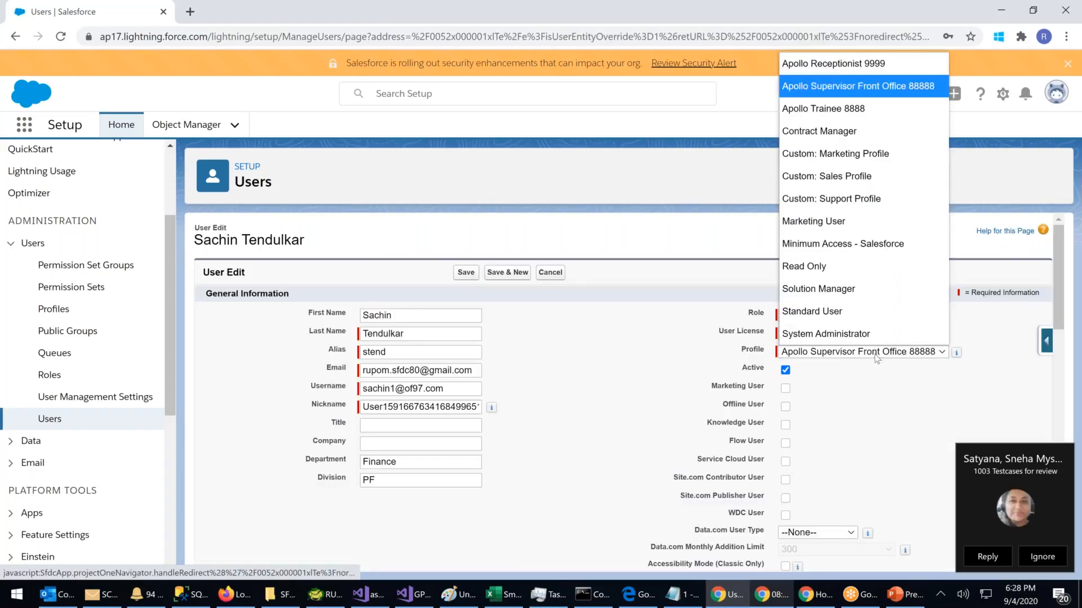
{"action": "left_click", "coordinate": [809, 267]}
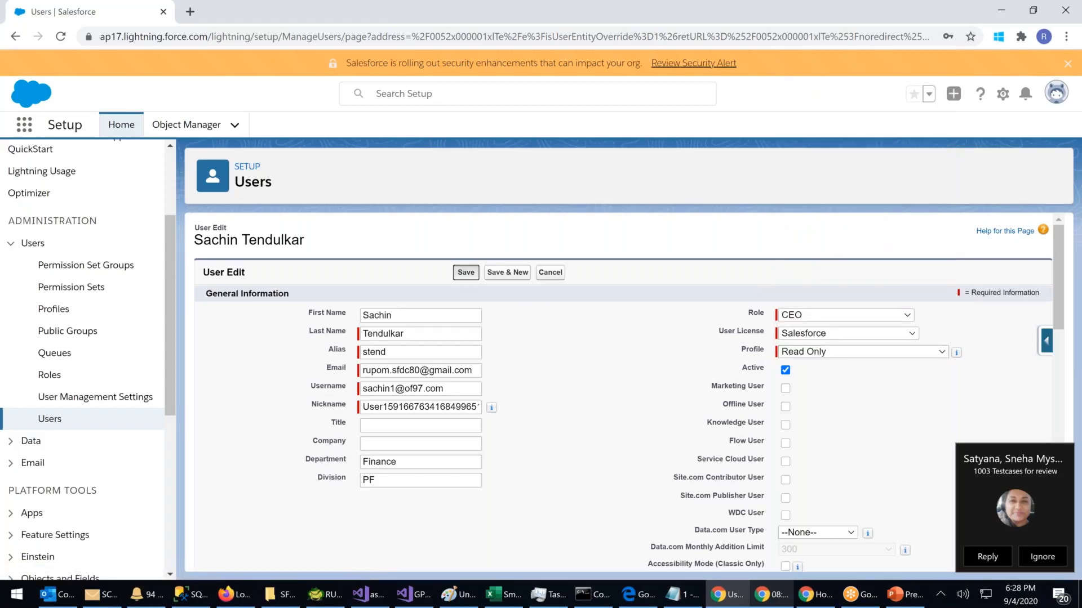
{"action": "left_click", "coordinate": [466, 272]}
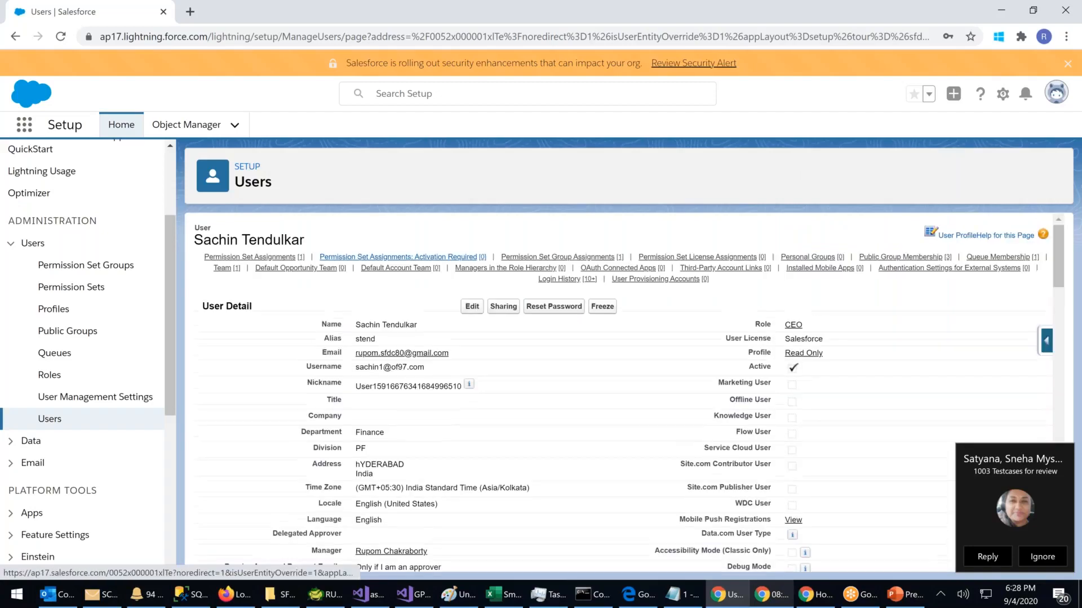
{"action": "left_click", "coordinate": [821, 597]}
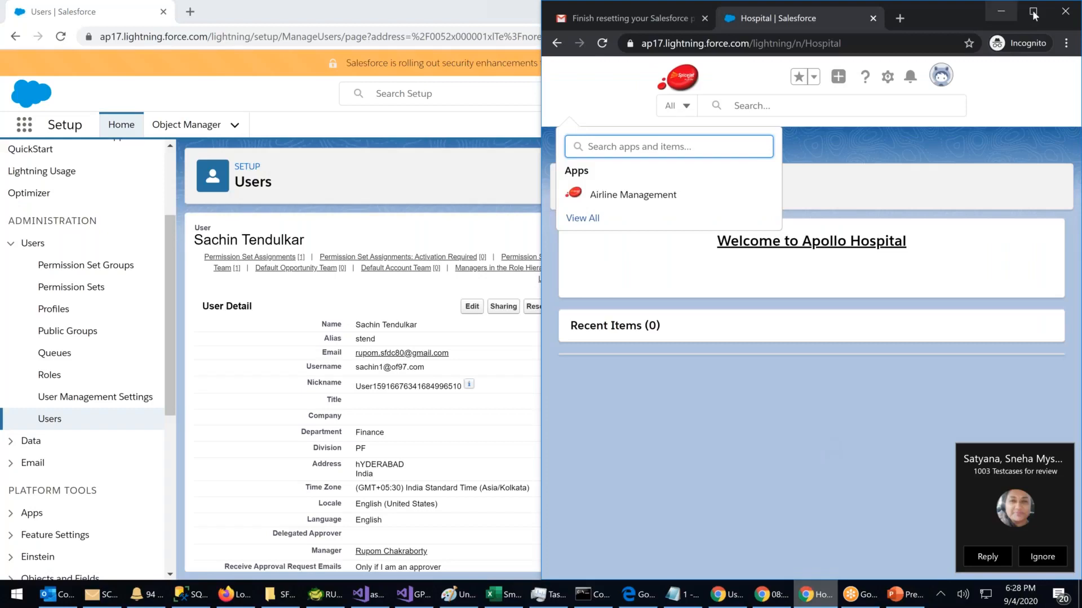
Step: Maximize the private browser window and log out of the Hospital org
{"action": "key", "text": "super+Left"}
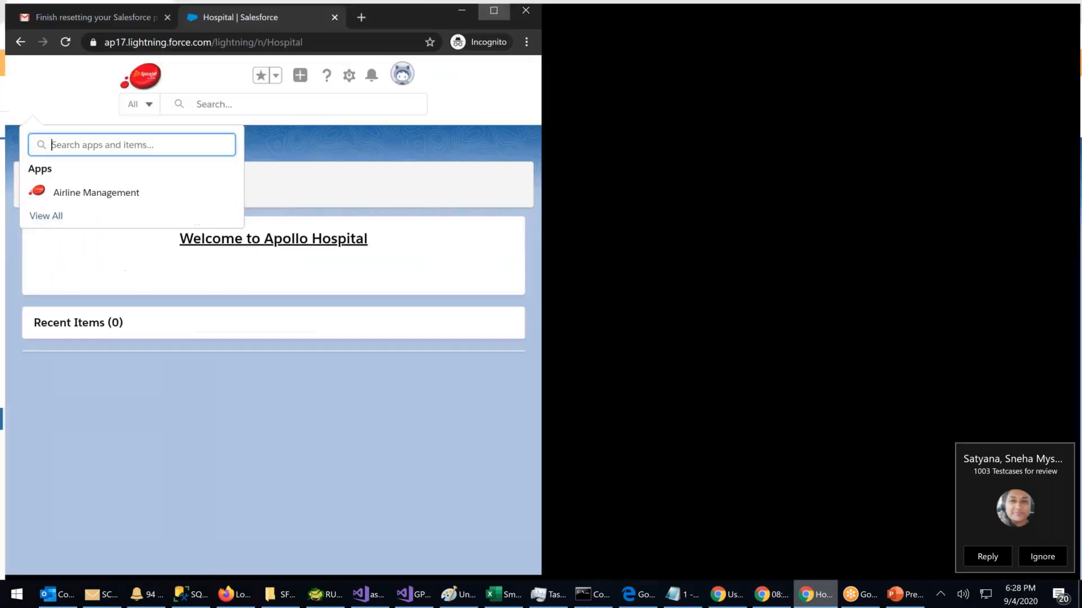
{"action": "key", "text": "super+Up"}
{"action": "left_click", "coordinate": [1056, 67]}
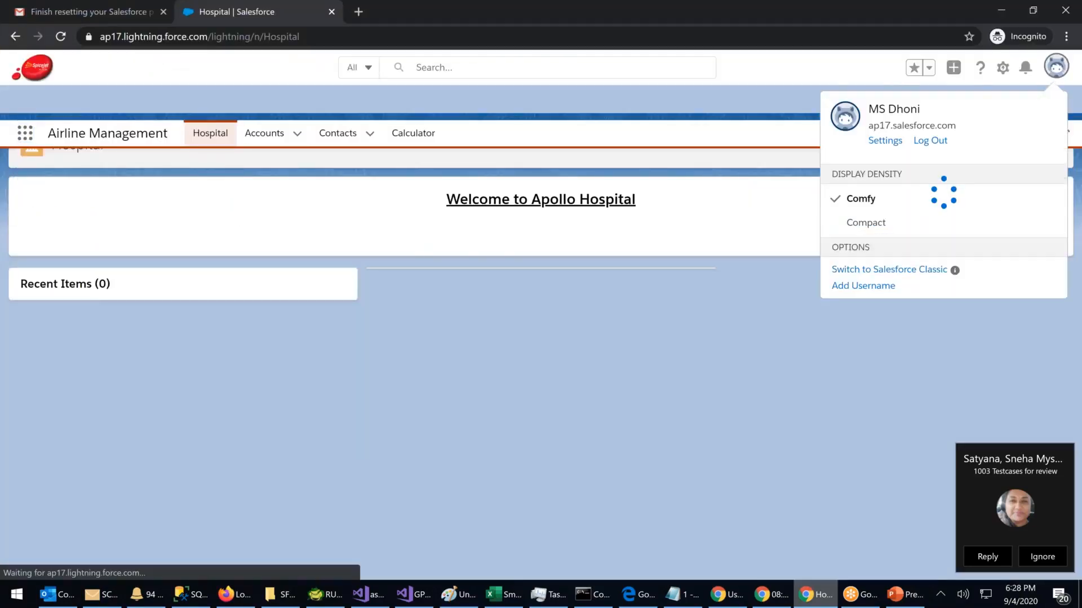
{"action": "left_click", "coordinate": [930, 140]}
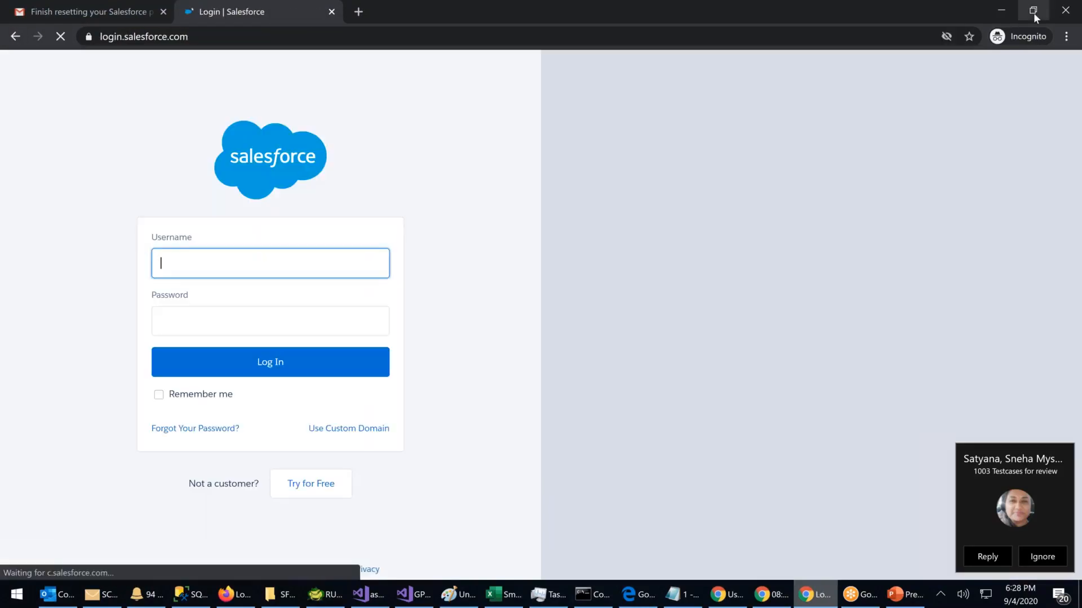
Step: Enter the edited user's username and password on the Salesforce login page and submit
{"action": "left_click", "coordinate": [1033, 11]}
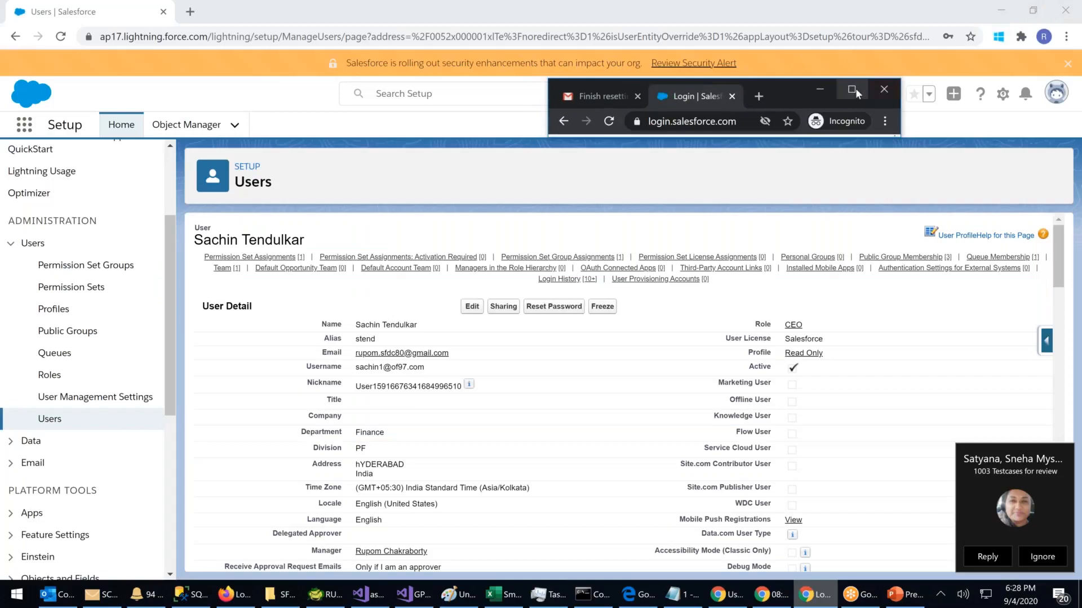
{"action": "left_click", "coordinate": [852, 89]}
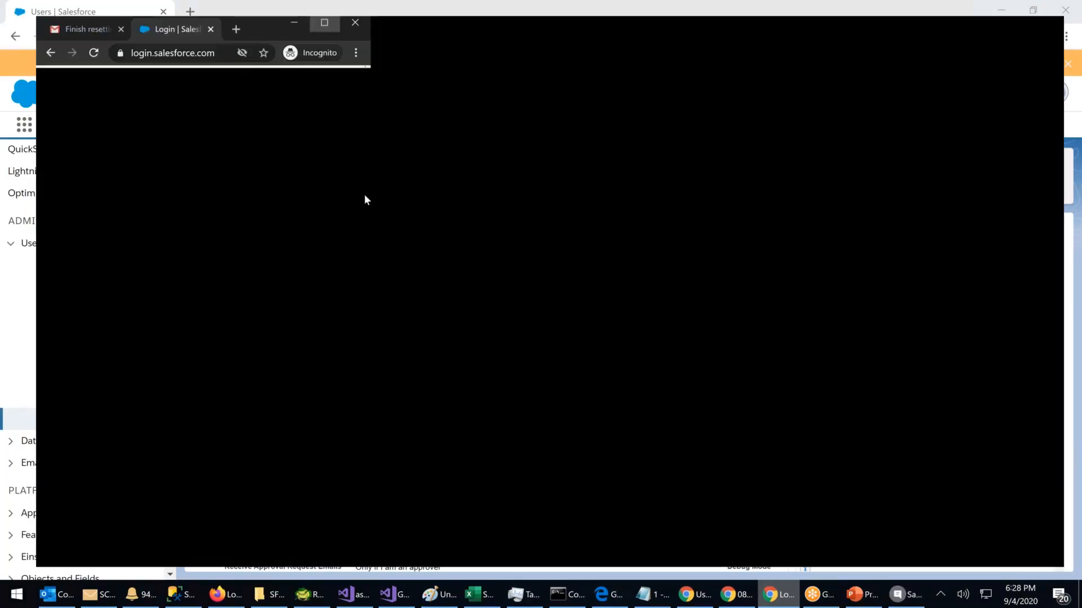
{"action": "key", "text": "Tab"}
{"action": "type", "text": "••••••••"}
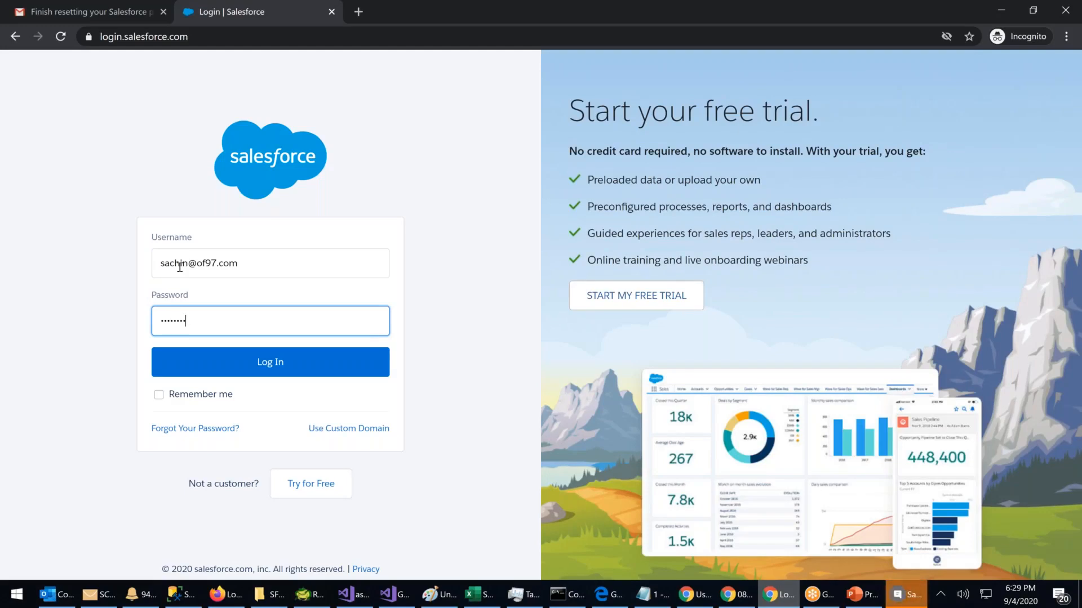
{"action": "type", "text": "••"}
{"action": "key", "text": "Return"}
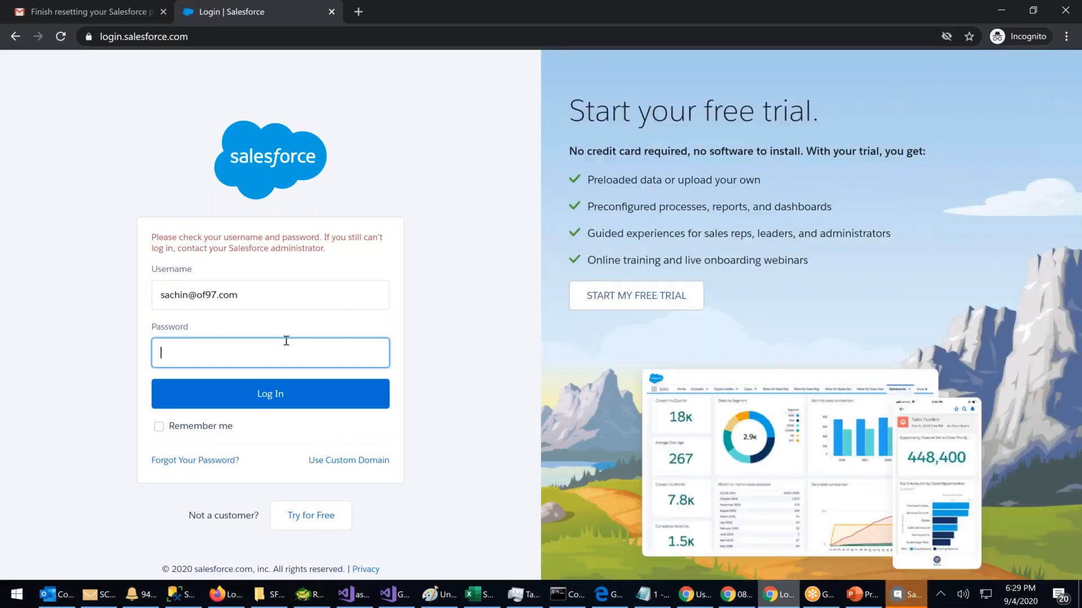
Step: Re-enter the password and retry; the sign-in is rejected with a credentials error
{"action": "type", "text": "•••••••••"}
{"action": "key", "text": "Return"}
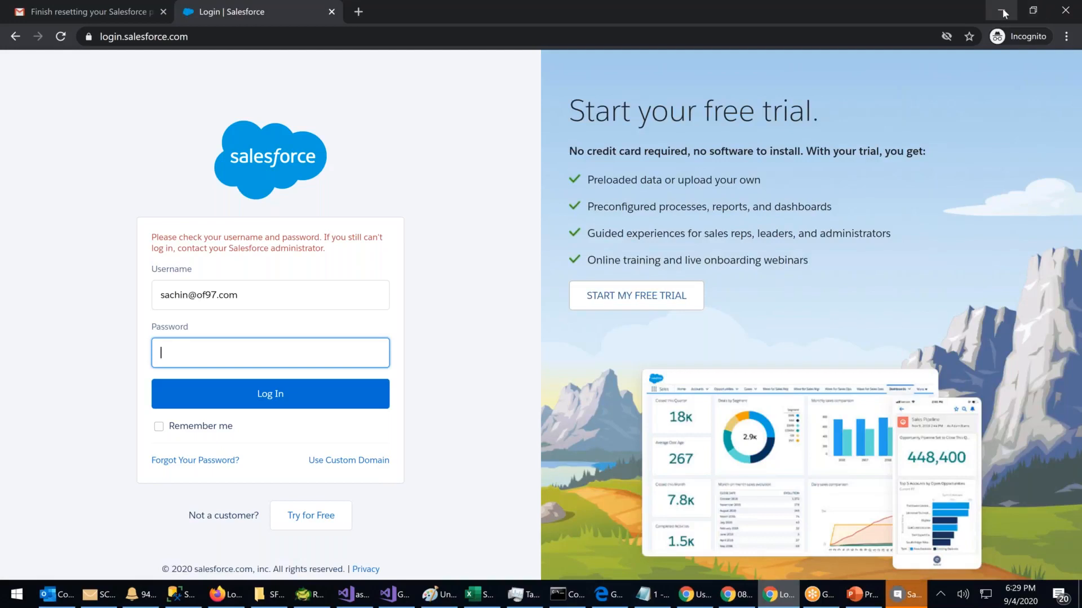
{"action": "left_click", "coordinate": [1031, 12]}
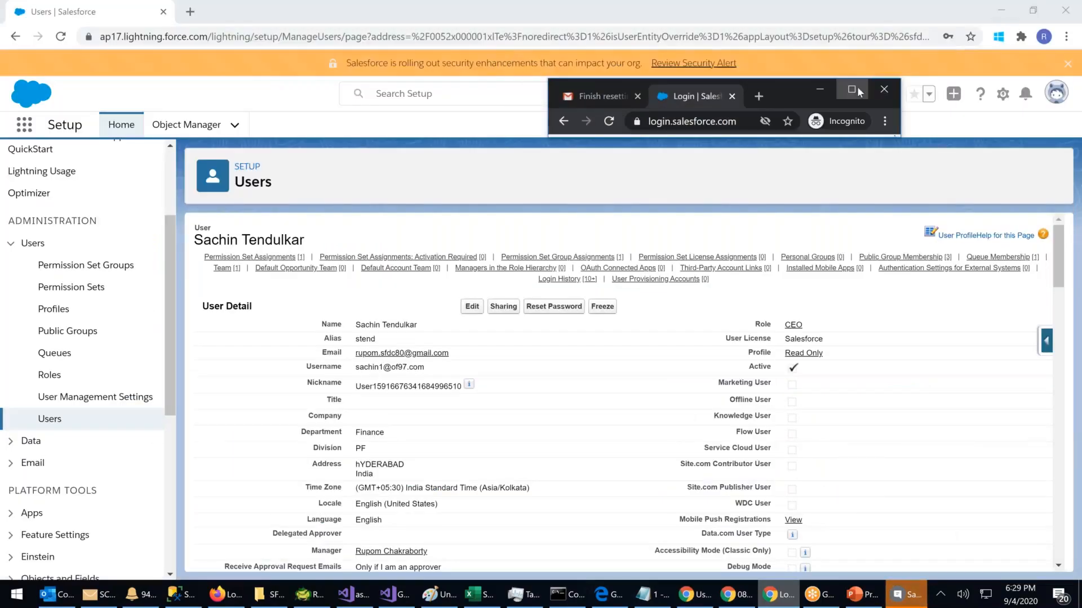
{"action": "left_click", "coordinate": [857, 89]}
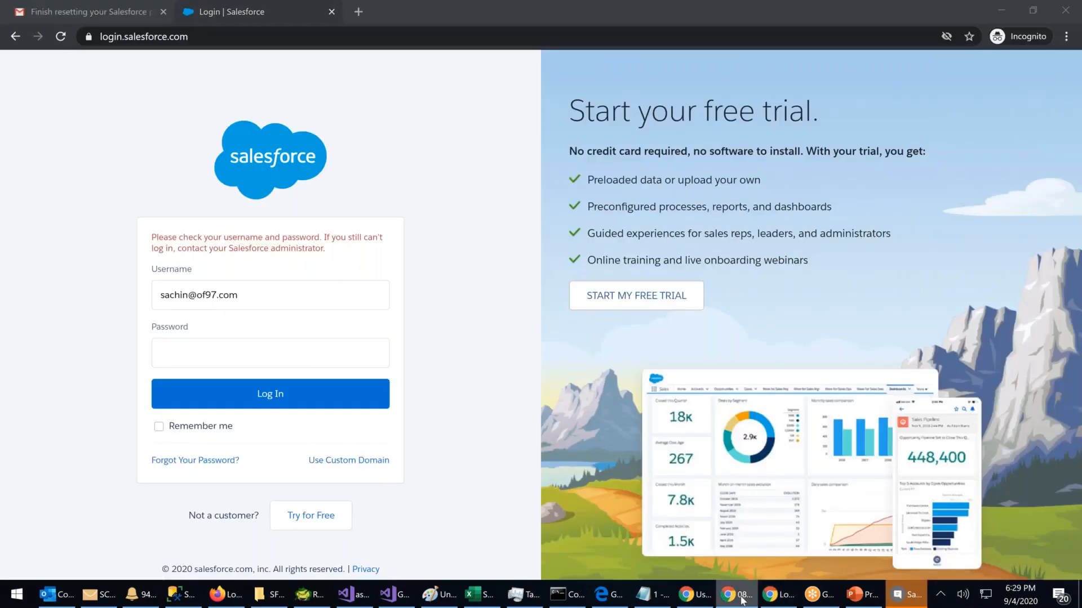
Step: Reset the user's password from the Users page and confirm with OK
{"action": "left_click", "coordinate": [696, 595]}
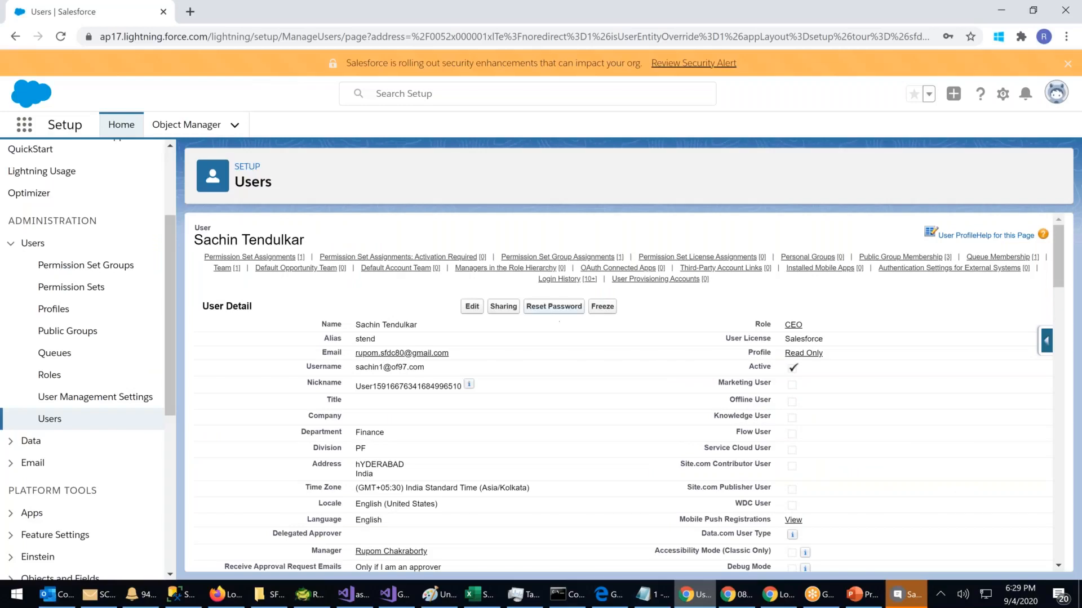
{"action": "left_click", "coordinate": [554, 307]}
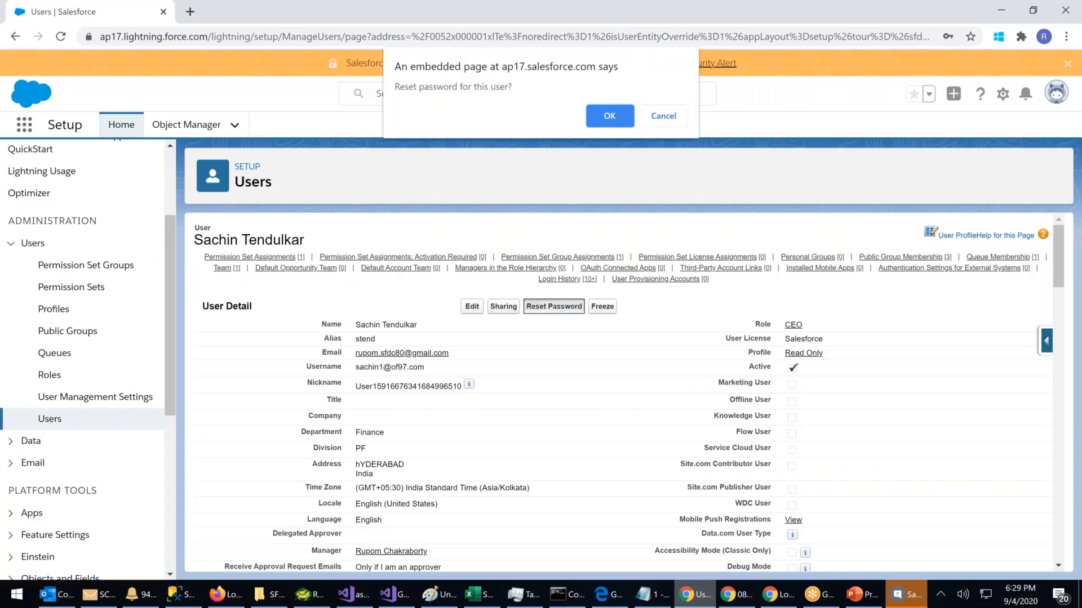
{"action": "left_click", "coordinate": [607, 116]}
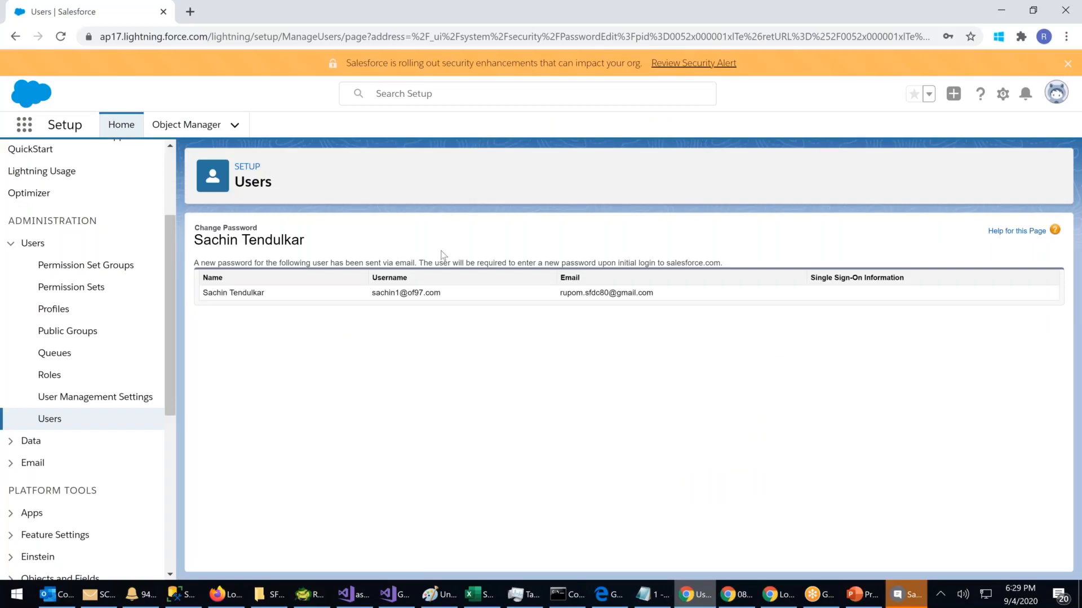
Step: Close the Login | Salesforce tab and open the newest 'Finish resetting your Salesforce password' email
{"action": "left_click", "coordinate": [779, 601]}
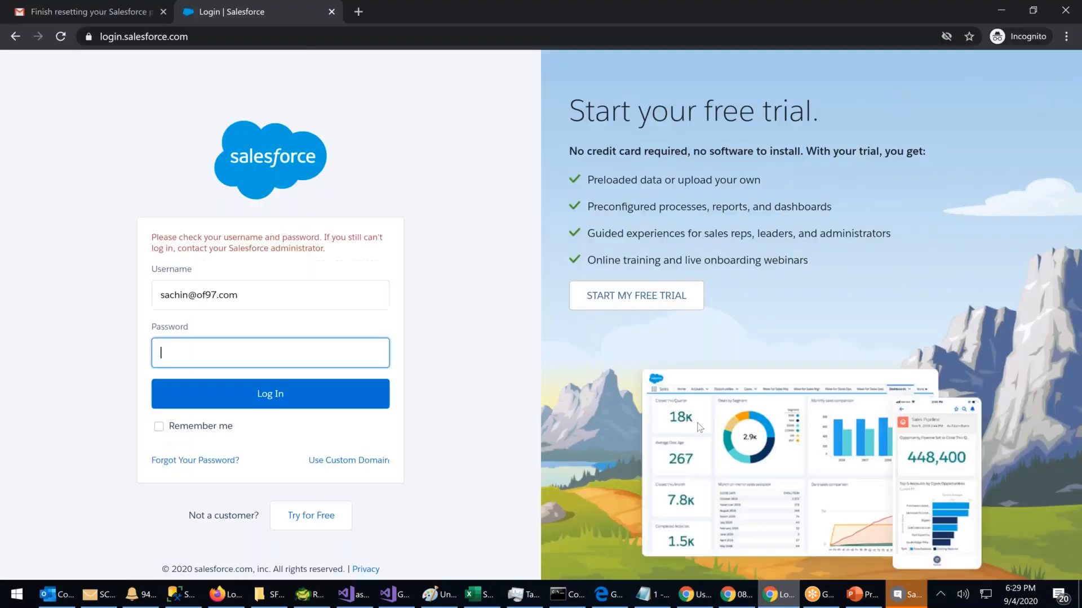
{"action": "left_click", "coordinate": [114, 12]}
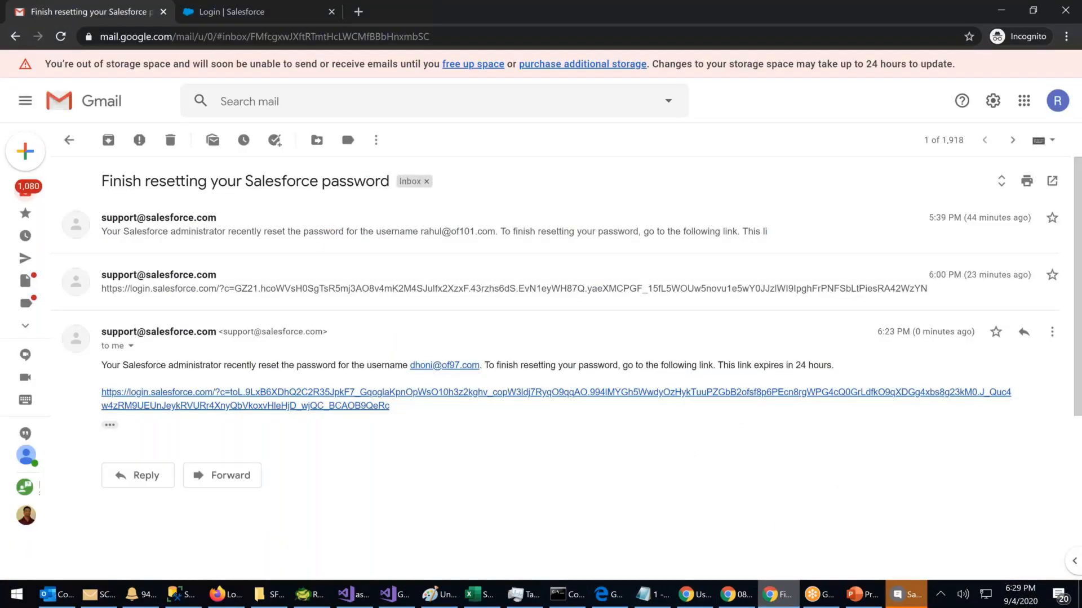
{"action": "left_click", "coordinate": [331, 12]}
{"action": "left_click", "coordinate": [73, 196]}
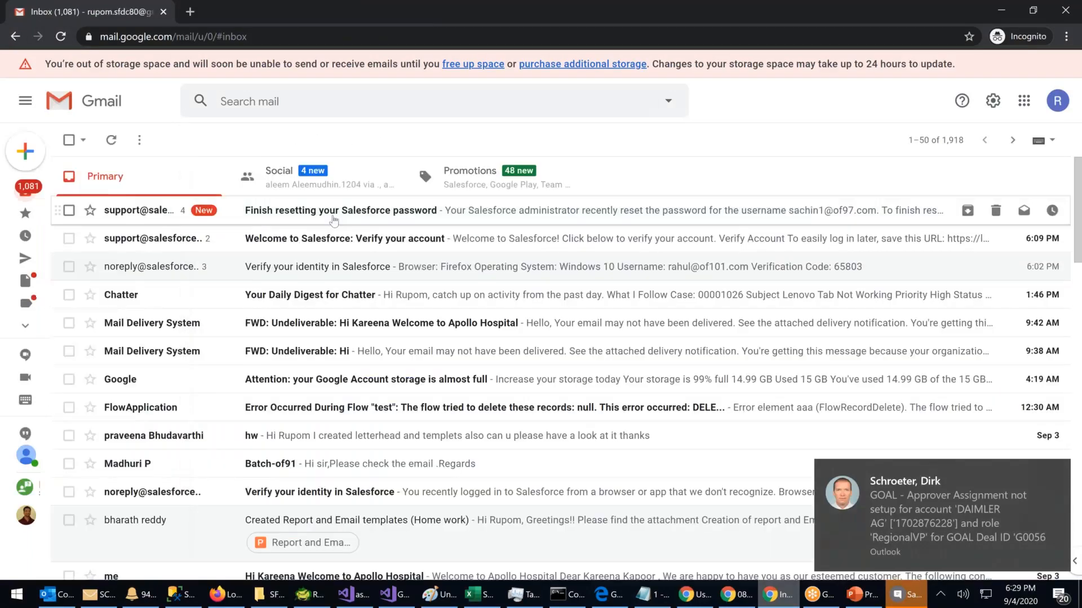
{"action": "left_click", "coordinate": [329, 214]}
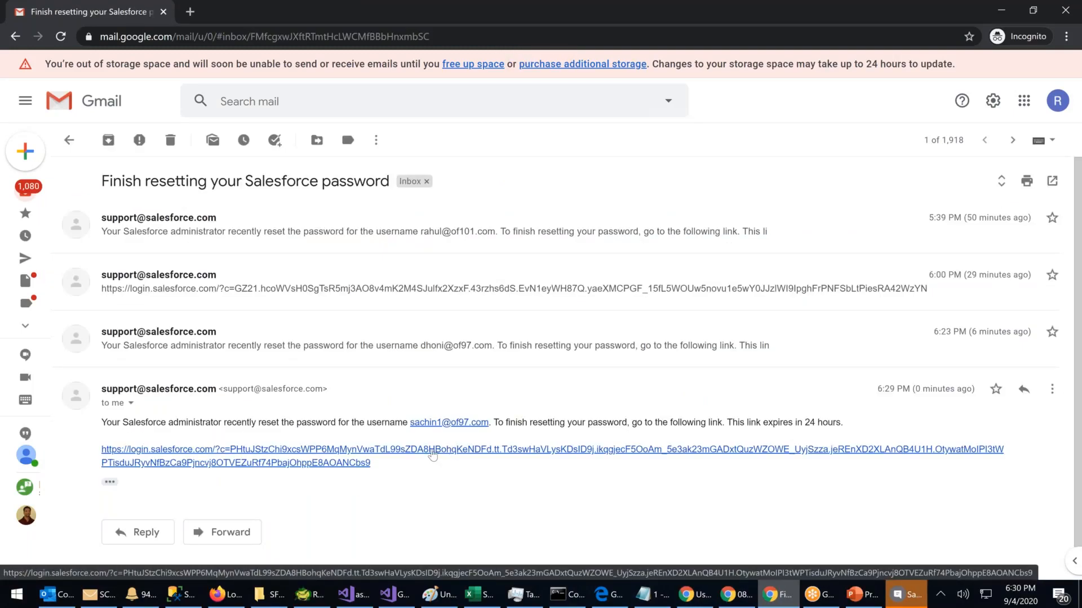
Step: Follow the reset link, copy the code from the 'Verify your identity' email, and paste it into Verification Code
{"action": "left_click", "coordinate": [432, 453]}
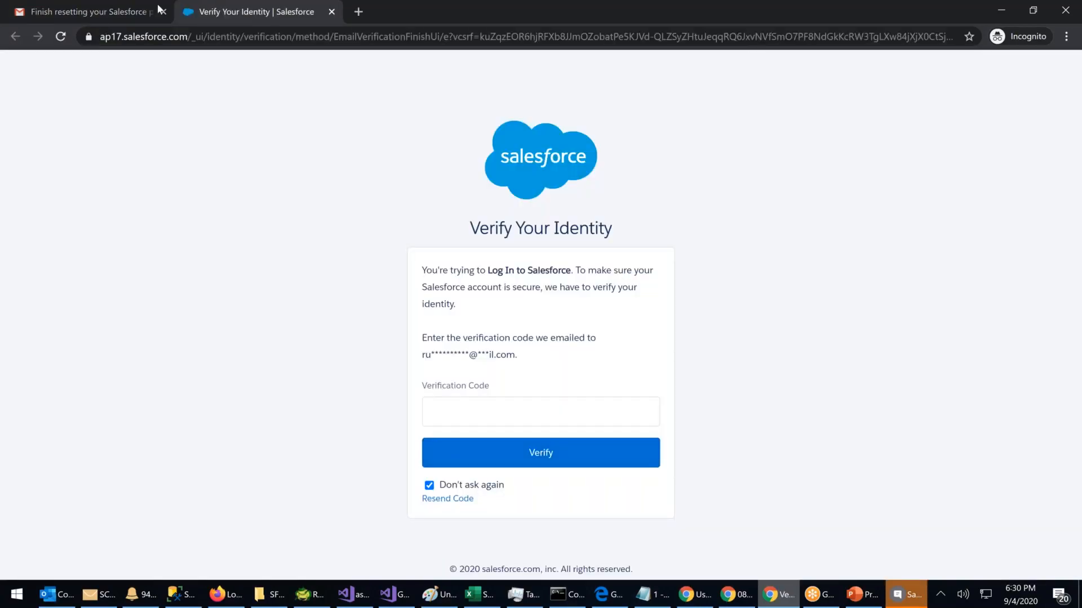
{"action": "left_click", "coordinate": [99, 16]}
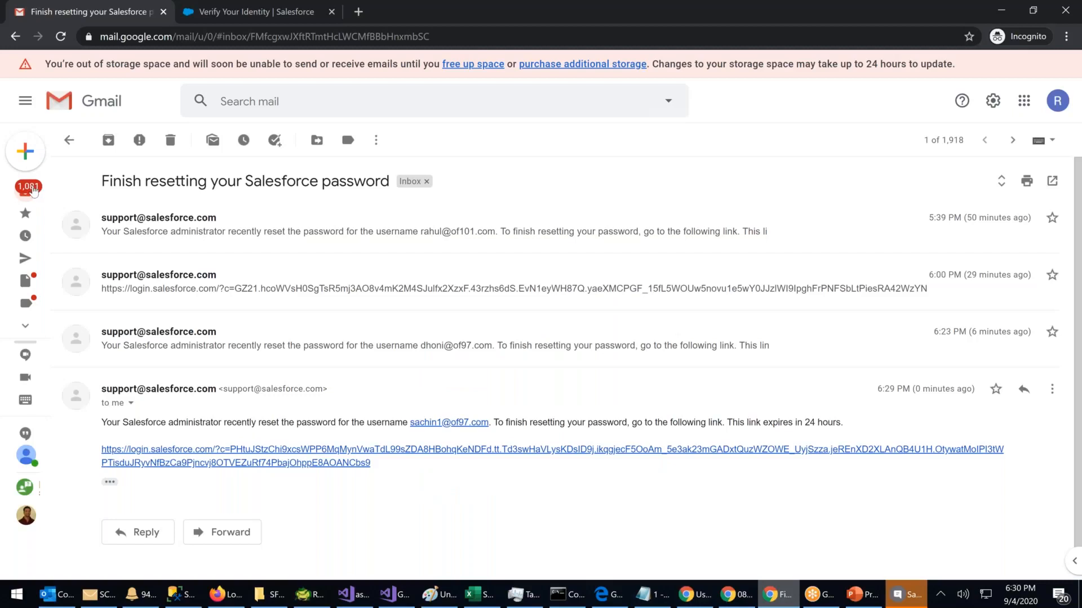
{"action": "left_click", "coordinate": [32, 189]}
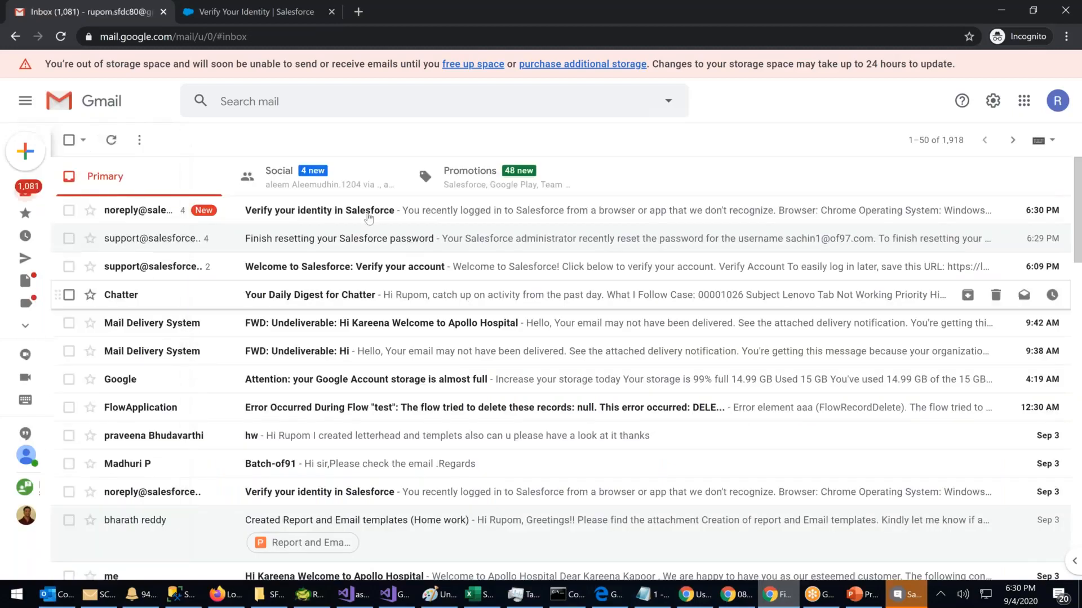
{"action": "left_click", "coordinate": [368, 218]}
{"action": "double_click", "coordinate": [184, 531]}
{"action": "key", "text": "ctrl+c"}
{"action": "left_click", "coordinate": [238, 14]}
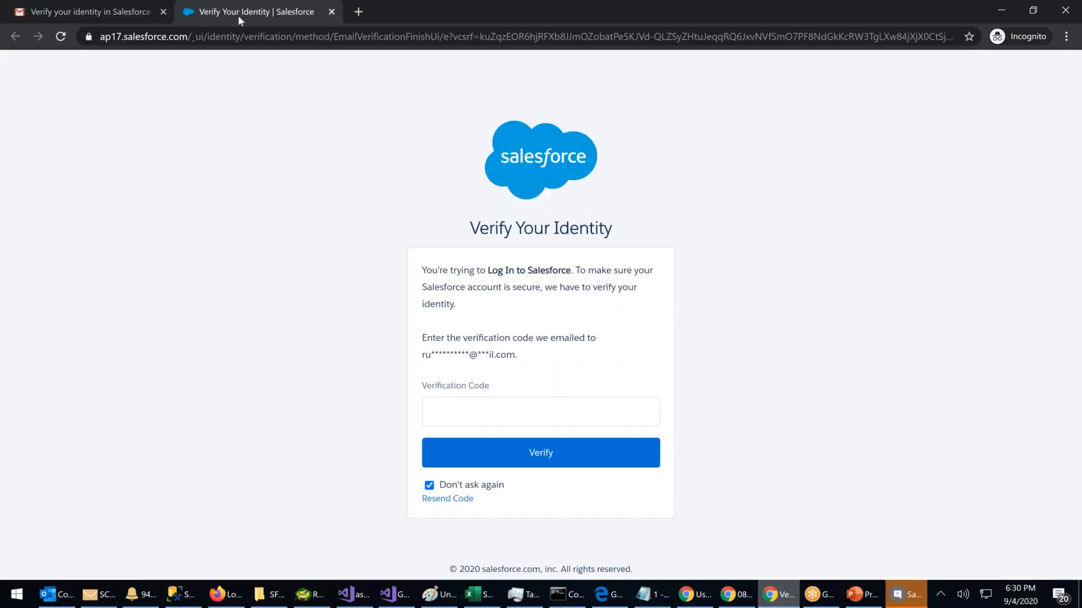
{"action": "left_click", "coordinate": [463, 405]}
{"action": "key", "text": "ctrl+v"}
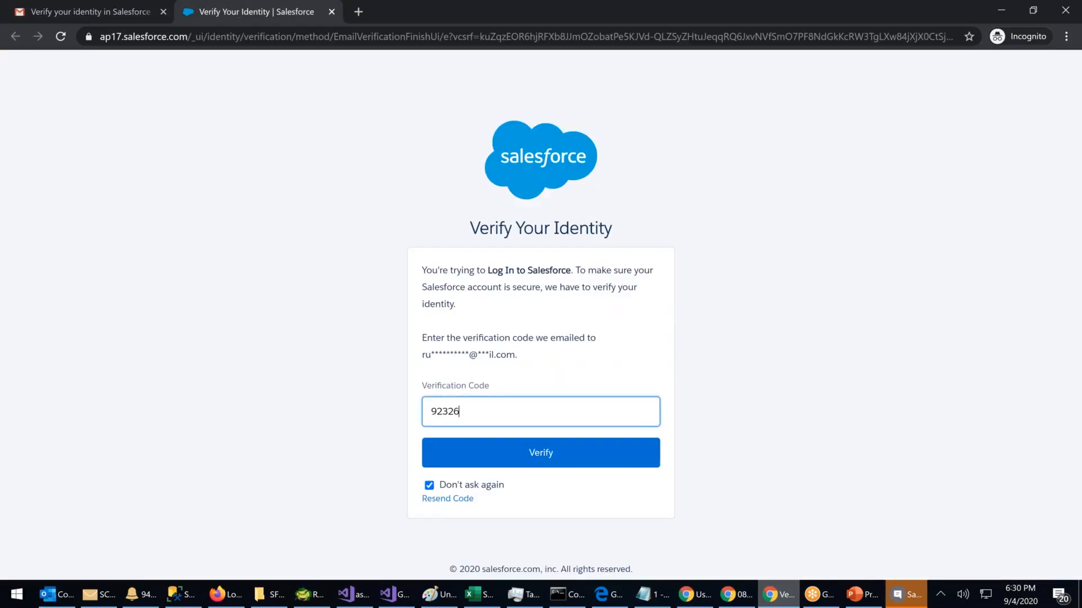
{"action": "left_click", "coordinate": [539, 455]}
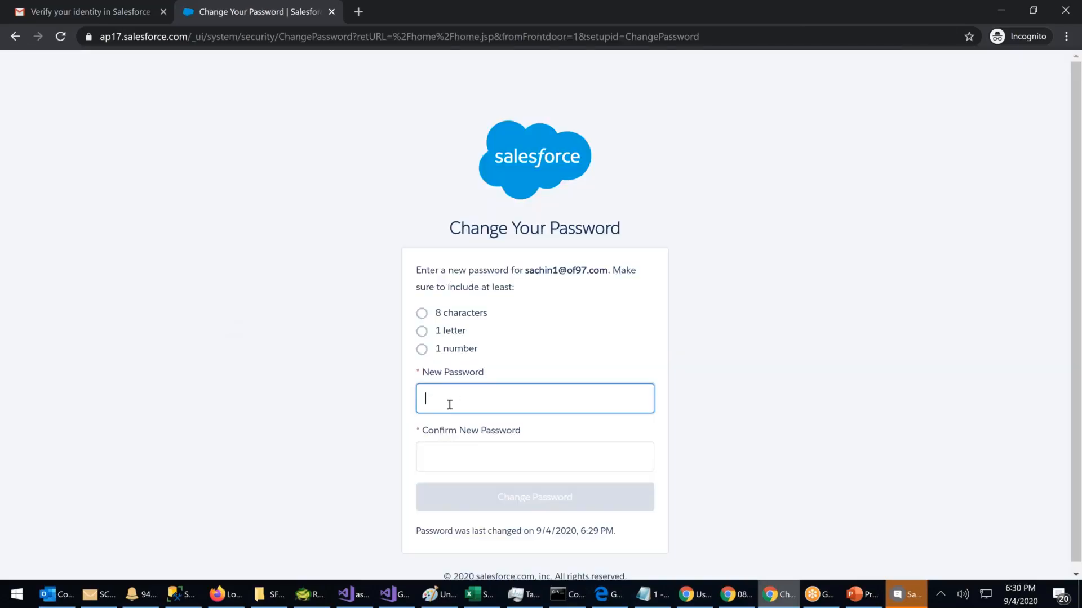
Step: Enter the new password in New Password and Confirm New Password, then change it
{"action": "key", "text": "Tab"}
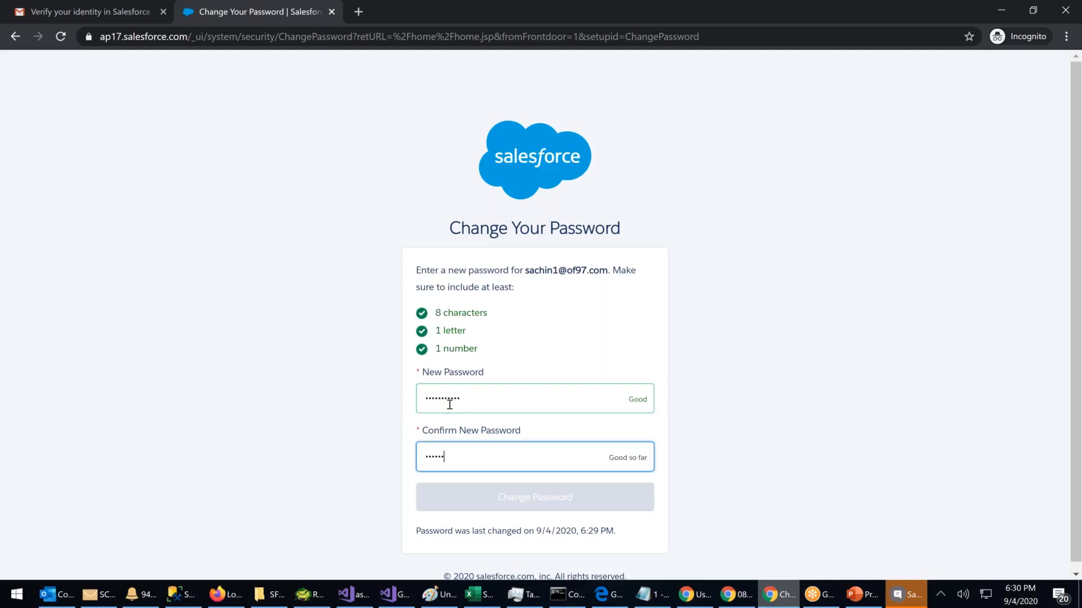
{"action": "left_click", "coordinate": [512, 503]}
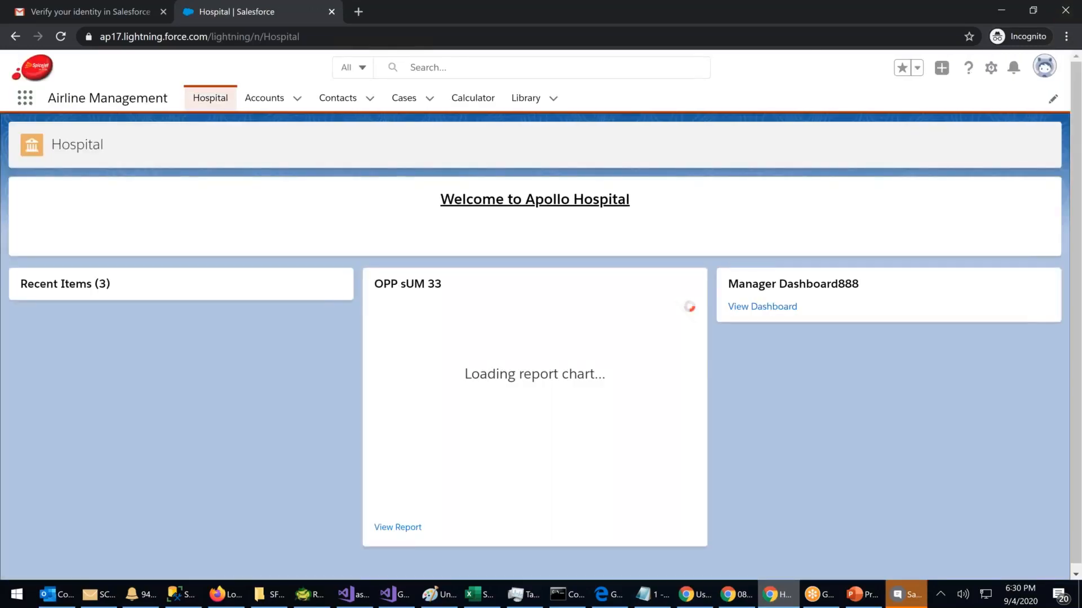
Step: Choose the Sales app from the App Launcher's View All list
{"action": "left_click", "coordinate": [26, 102]}
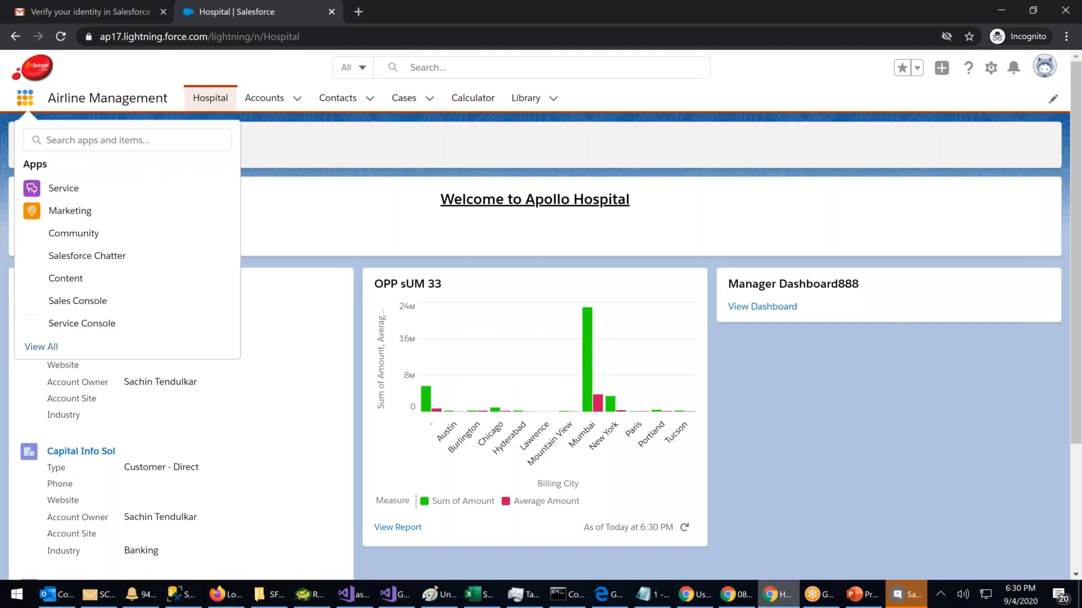
{"action": "left_click", "coordinate": [53, 347]}
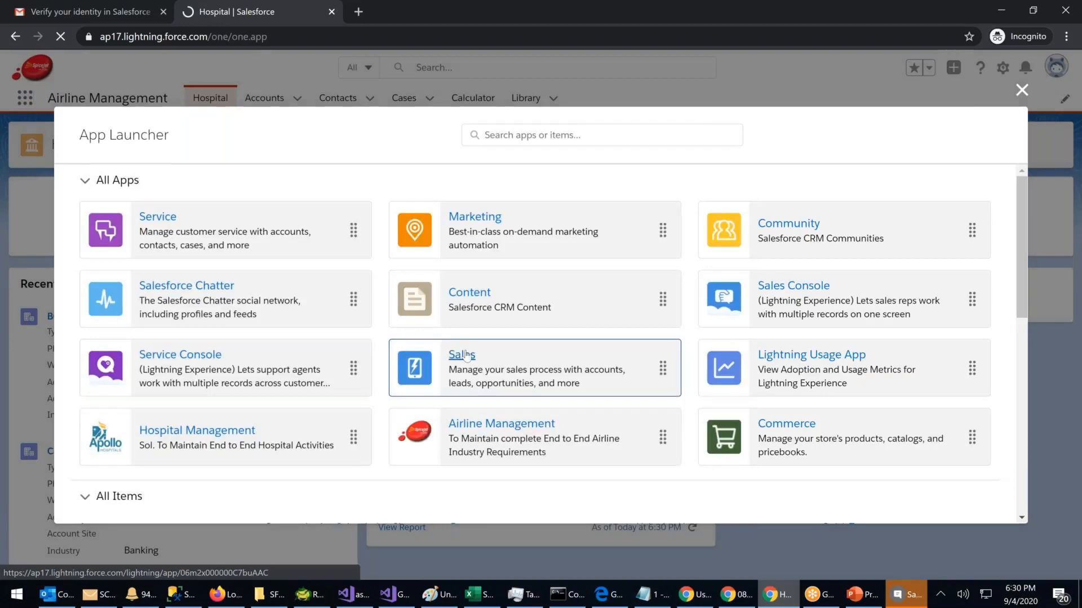
{"action": "left_click", "coordinate": [462, 356]}
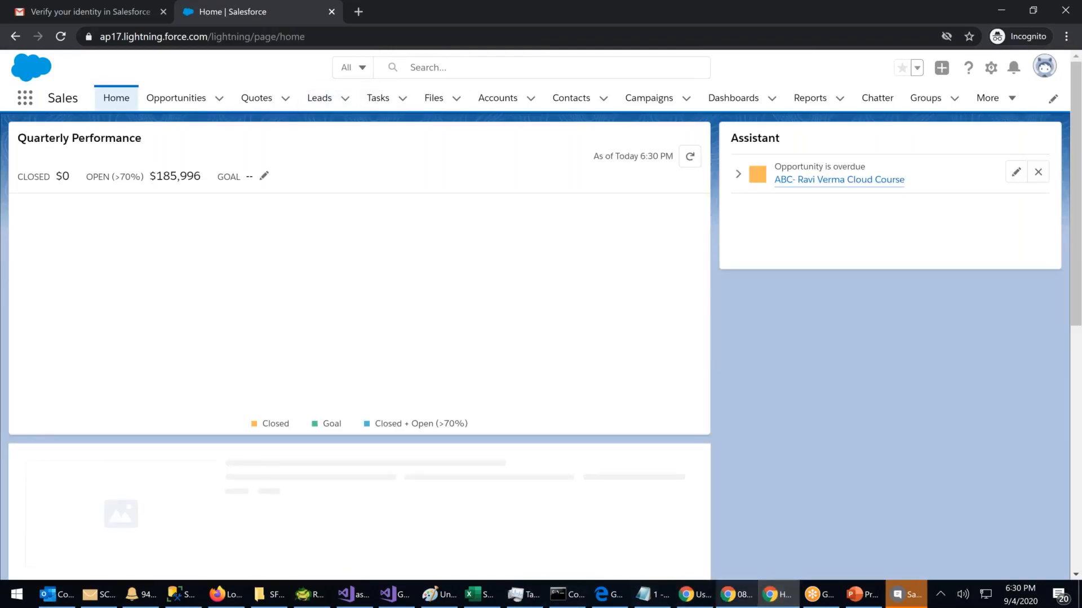
{"action": "left_click", "coordinate": [703, 600]}
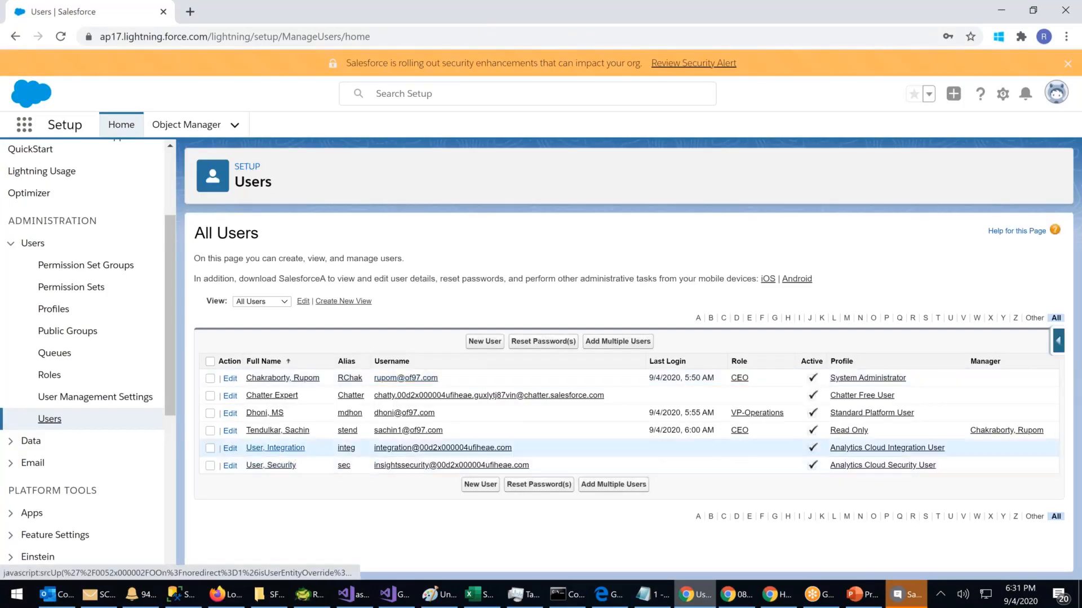
{"action": "left_click", "coordinate": [278, 431]}
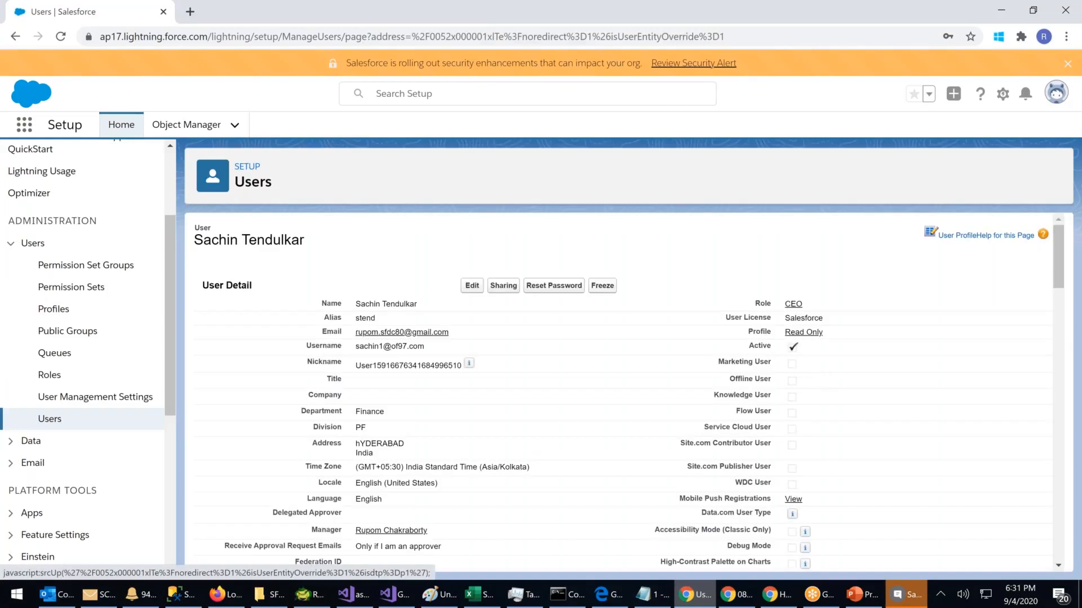
{"action": "left_click_drag", "start_coordinate": [828, 352], "coordinate": [747, 353]}
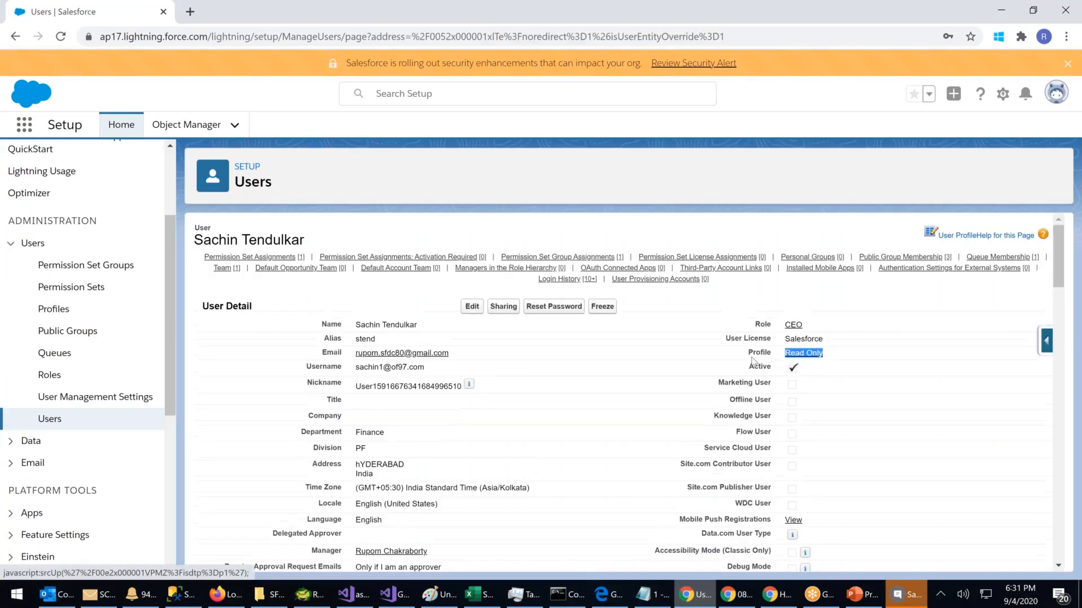
{"action": "left_click", "coordinate": [745, 599]}
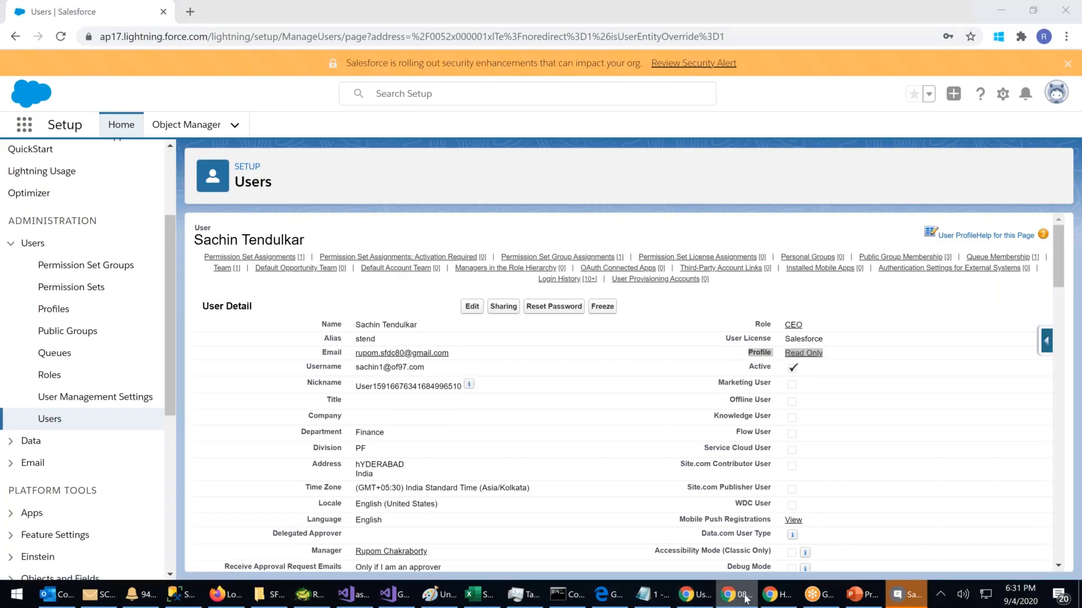
{"action": "left_click", "coordinate": [776, 595]}
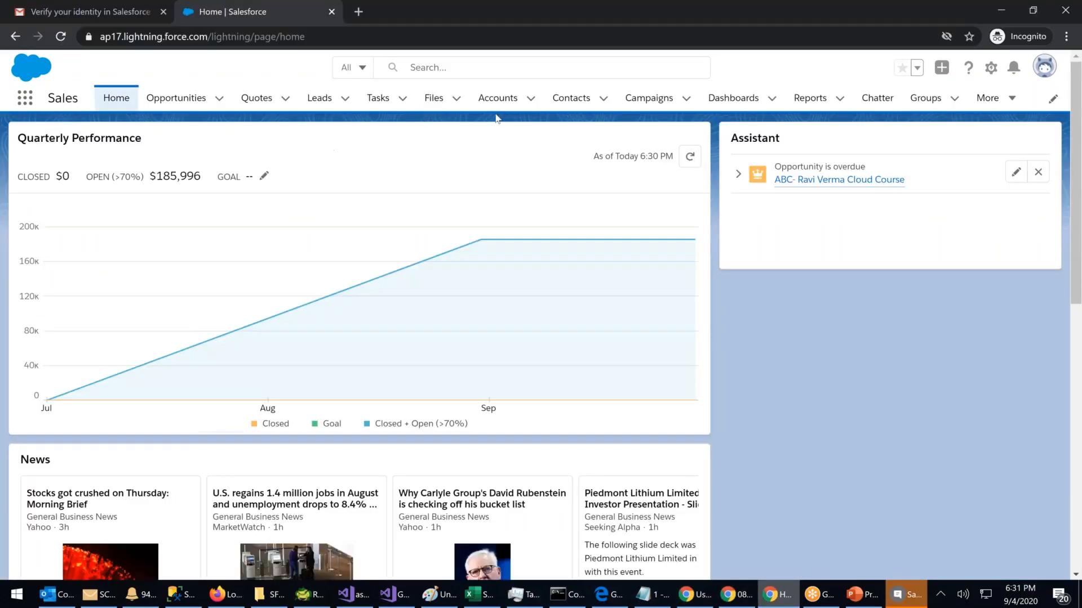
Step: Show the Recently Viewed Accounts list (BCCI, Capital Info Sol, Bollywood) and open the profile menu
{"action": "left_click", "coordinate": [510, 100]}
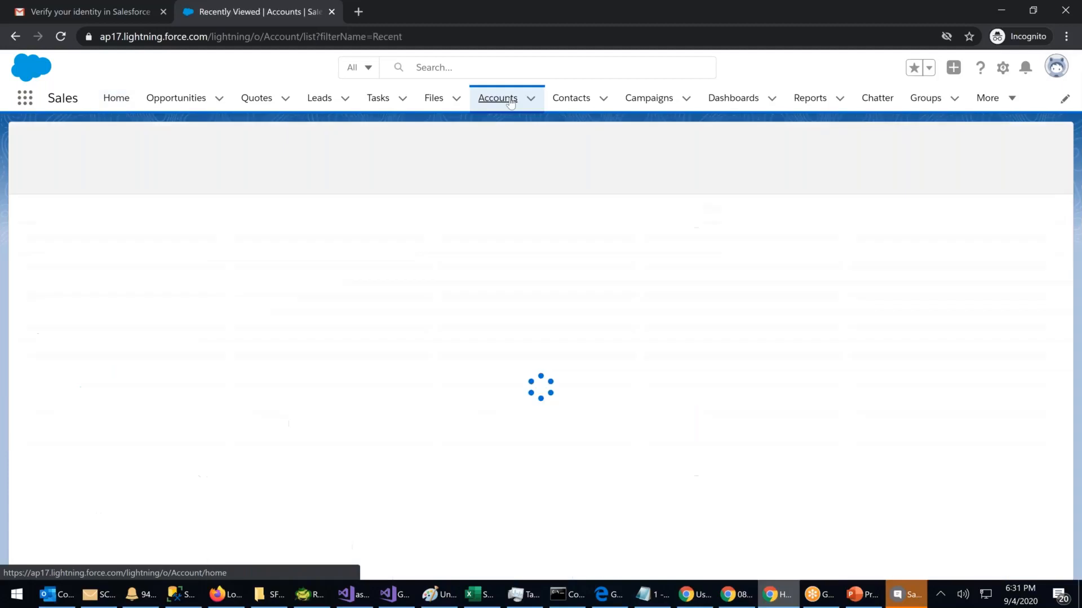
{"action": "left_click", "coordinate": [366, 39]}
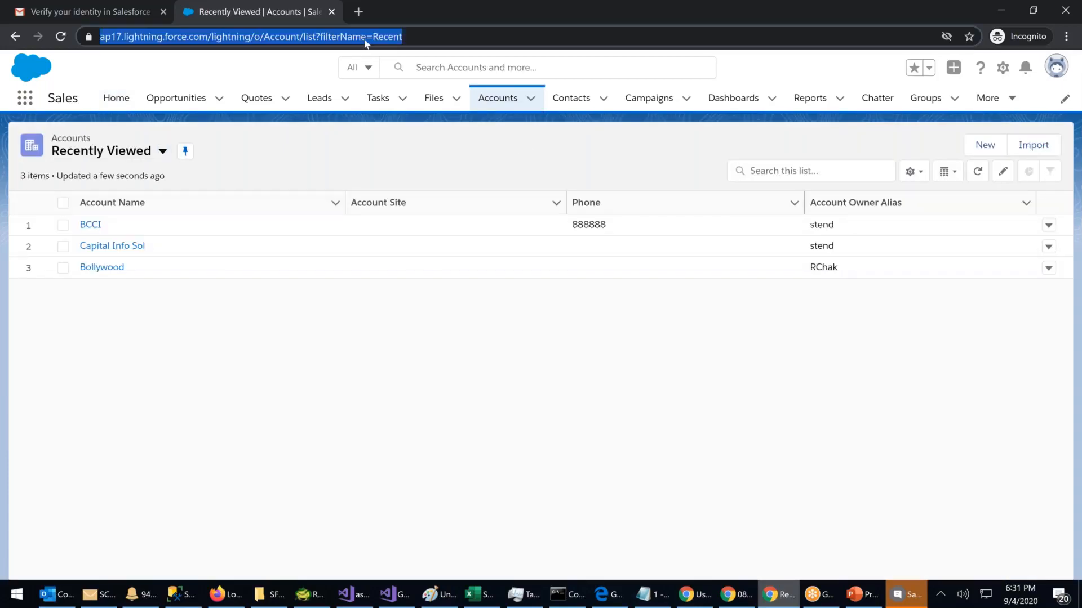
{"action": "key", "text": "Return"}
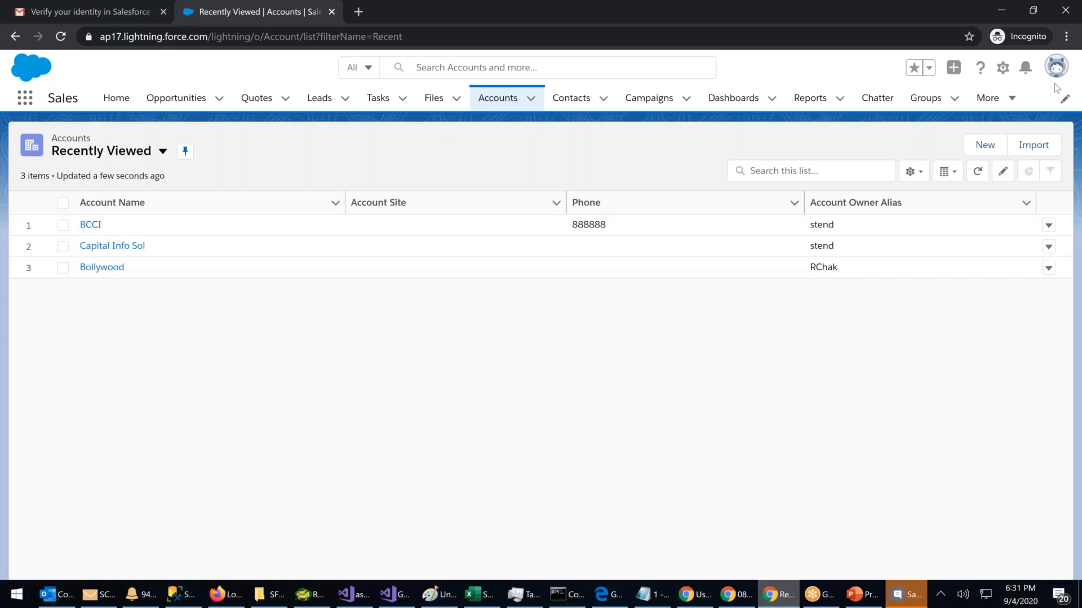
{"action": "left_click", "coordinate": [1055, 67]}
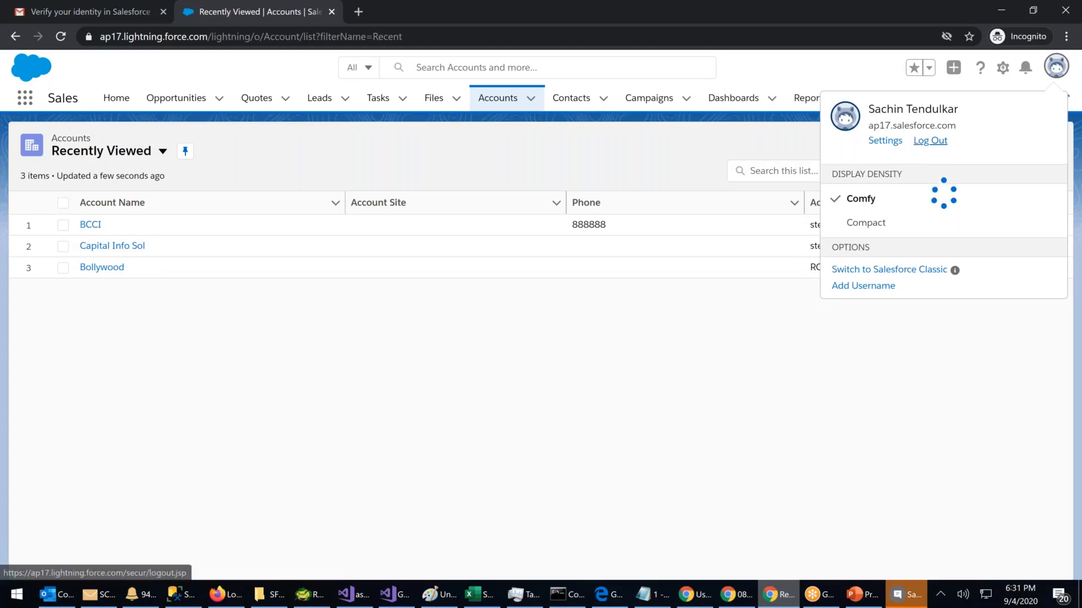
{"action": "left_click", "coordinate": [741, 604]}
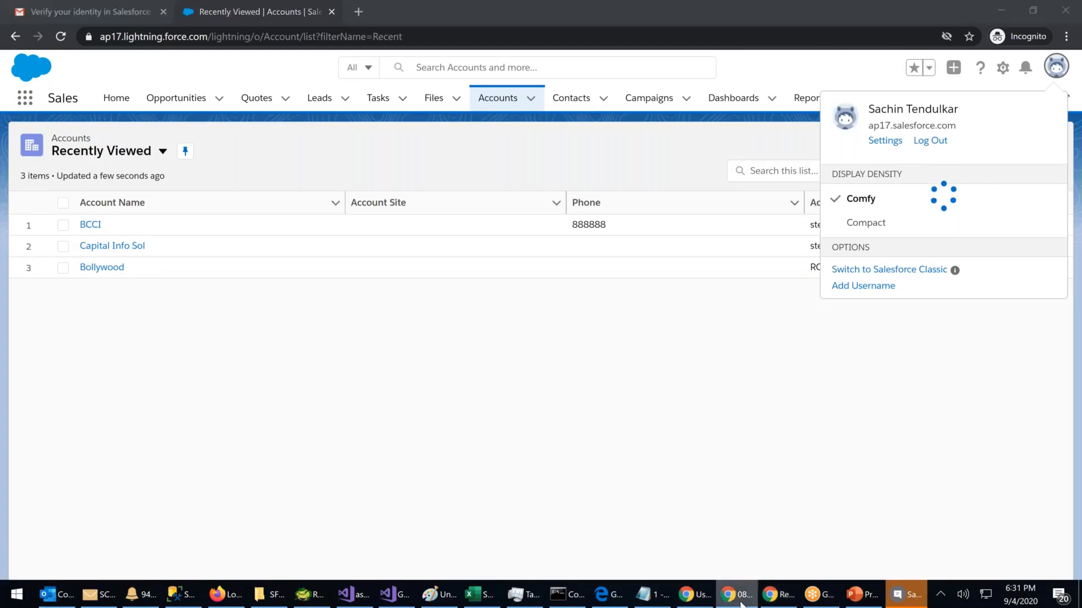
{"action": "left_click", "coordinate": [699, 596]}
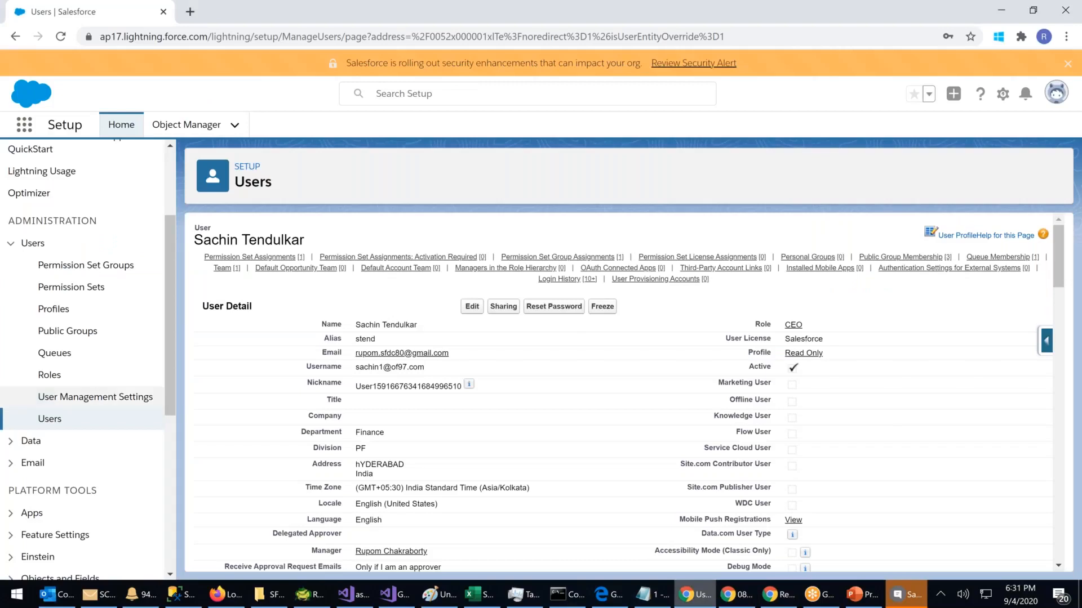
Step: Open the Users list and the reset user's detail record (Read Only profile, CEO role)
{"action": "left_click", "coordinate": [49, 419]}
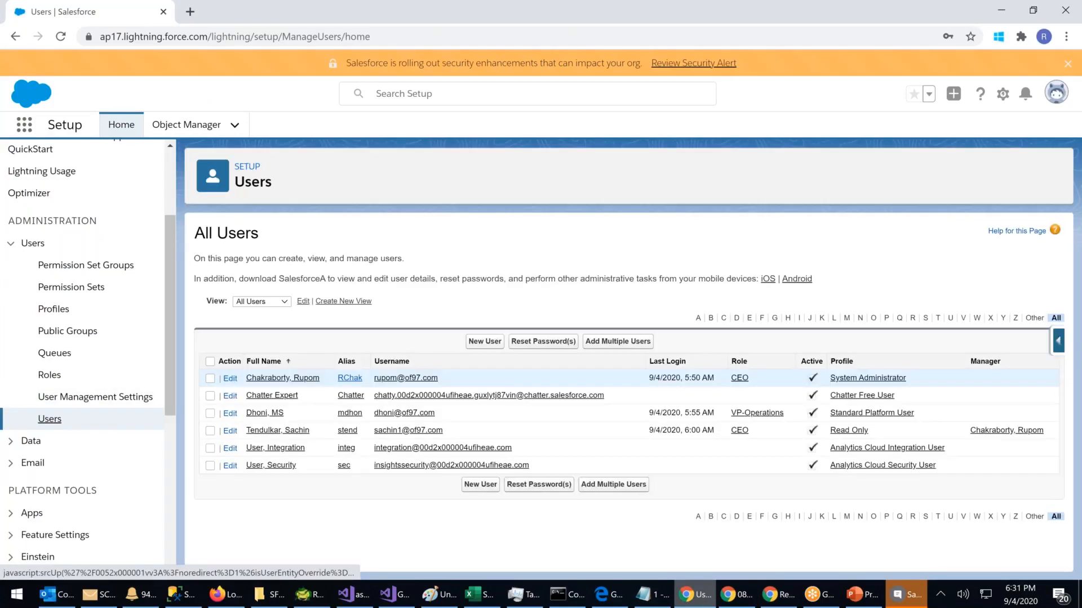
{"action": "left_click", "coordinate": [285, 432]}
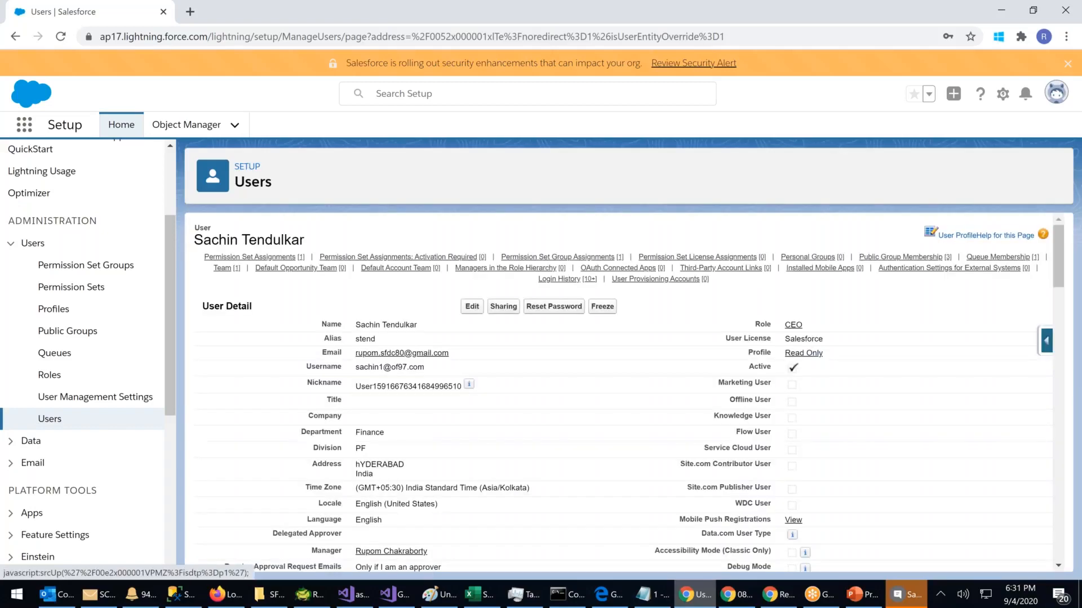
{"action": "left_click", "coordinate": [779, 594]}
{"action": "left_click", "coordinate": [693, 486]}
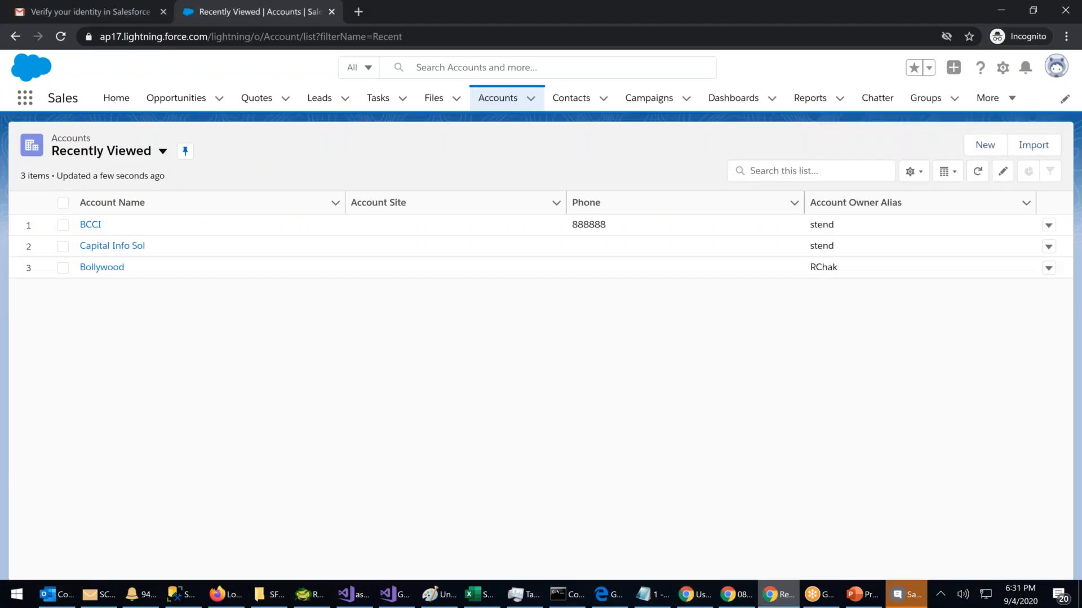
{"action": "left_click", "coordinate": [426, 40]}
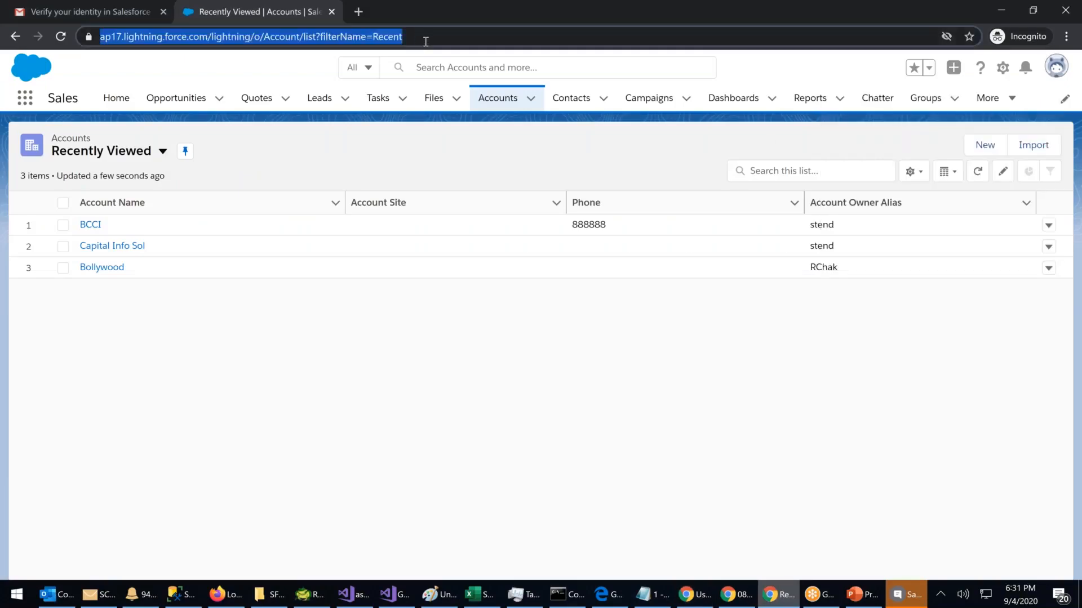
{"action": "key", "text": "Return"}
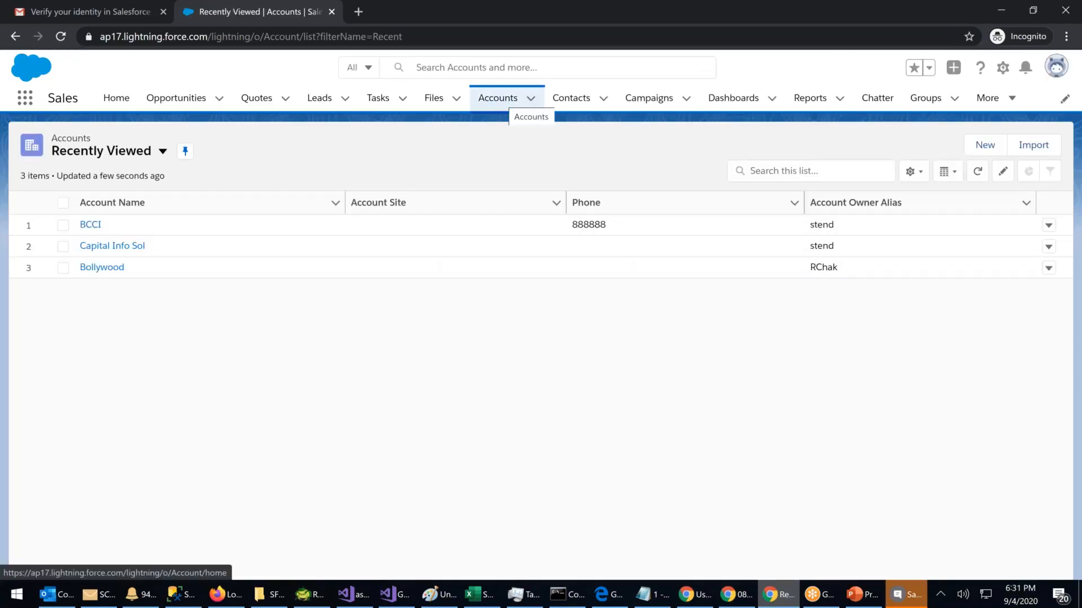
{"action": "left_click", "coordinate": [498, 98]}
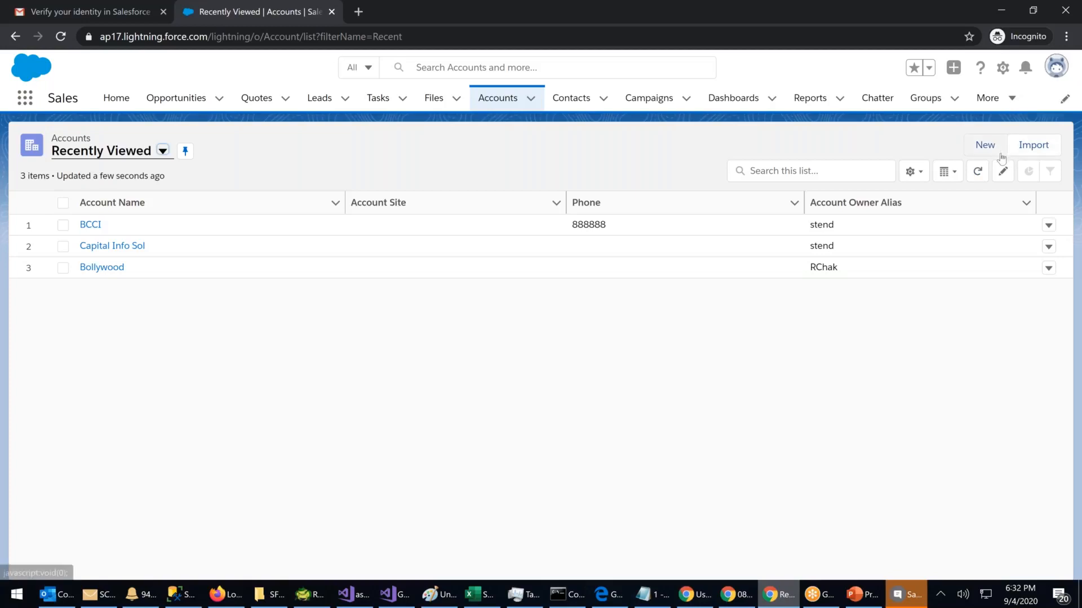
{"action": "left_click", "coordinate": [1056, 67]}
Step: Log out of the incognito session and retry signing in with the user's username and password; it's rejected
{"action": "left_click", "coordinate": [930, 140]}
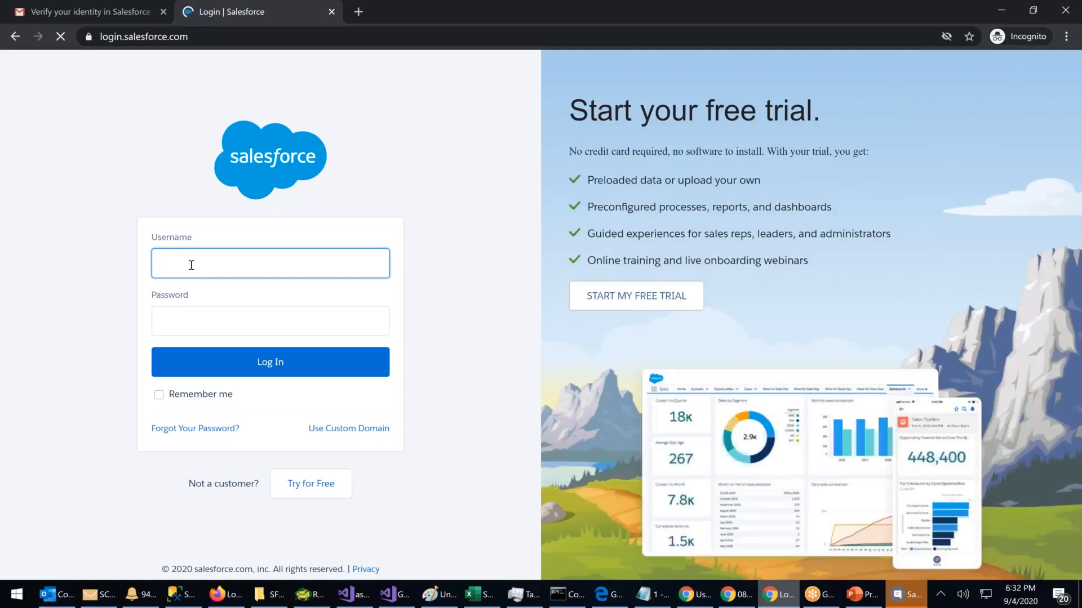
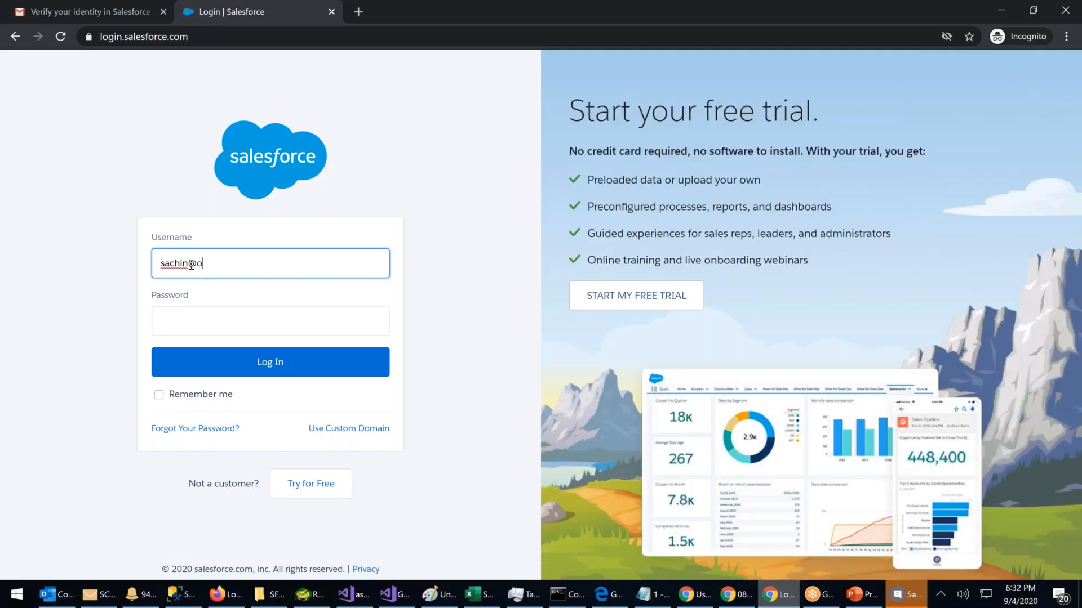
{"action": "key", "text": "Tab"}
{"action": "type", "text": "•••••••"}
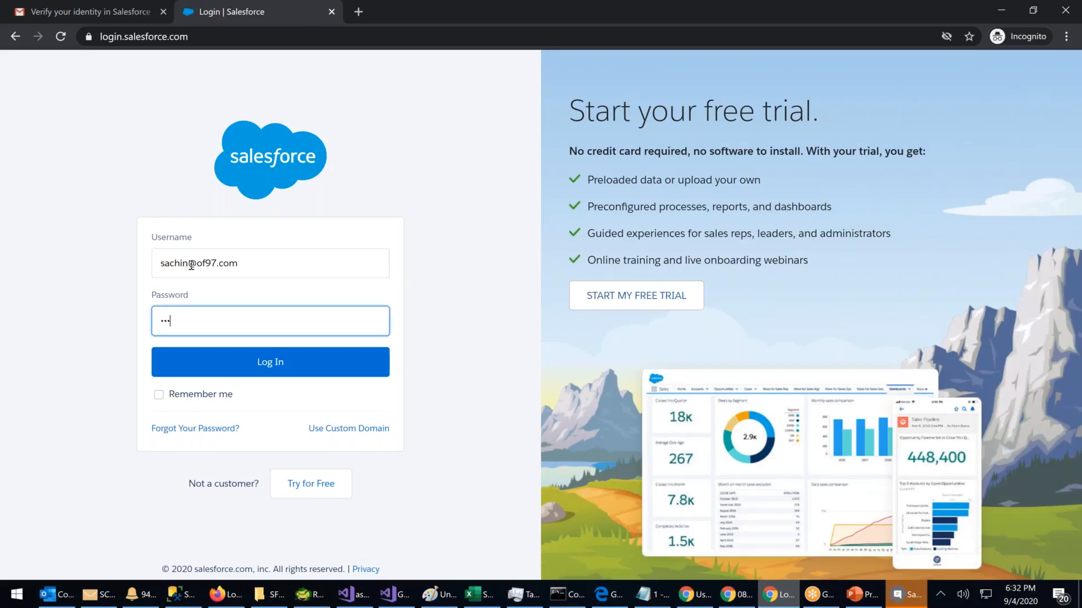
{"action": "type", "text": "••••"}
{"action": "key", "text": "Return"}
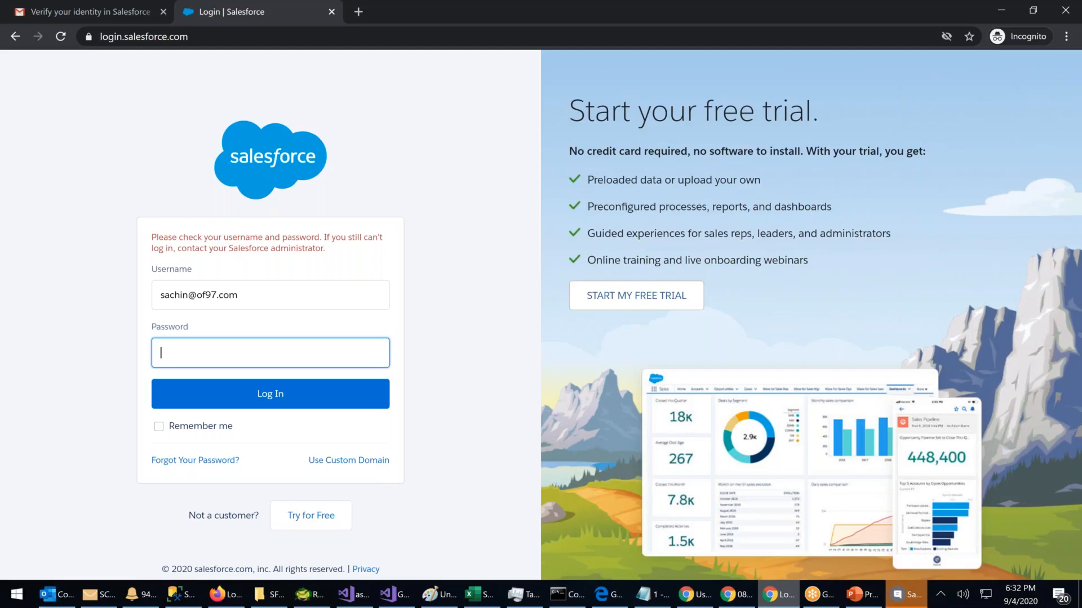
{"action": "type", "text": "**********"}
{"action": "key", "text": "Return"}
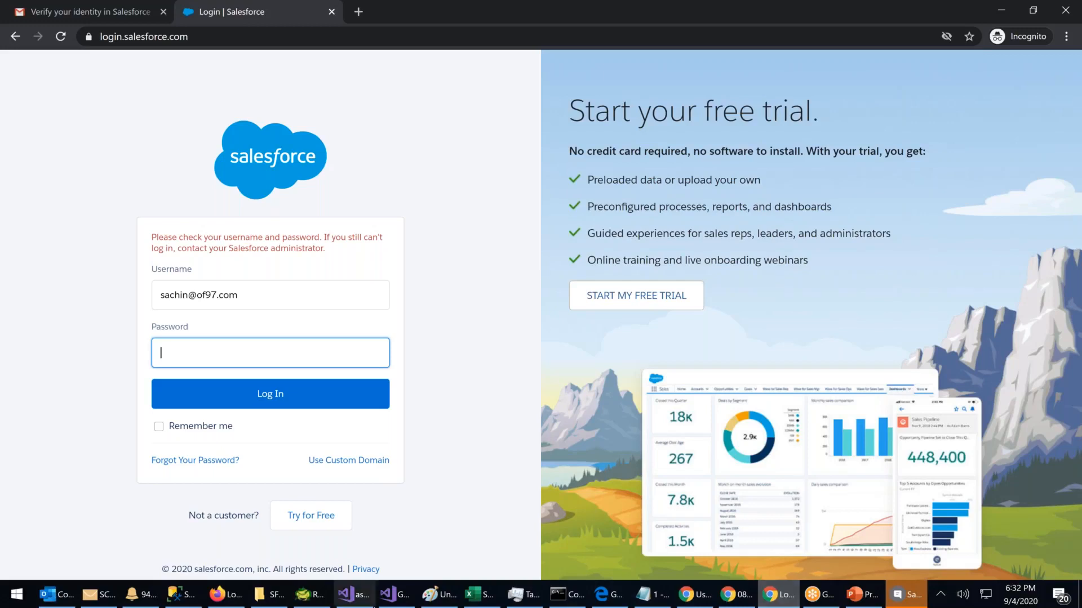
Step: Return to the main Setup window and display the All Users list of six users
{"action": "left_click", "coordinate": [689, 604]}
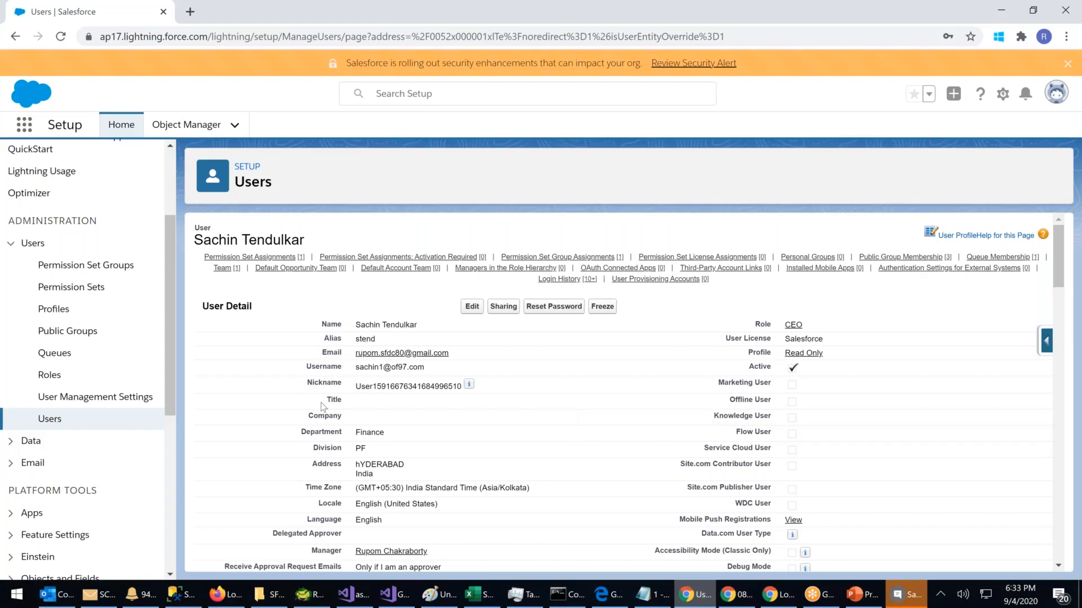
{"action": "left_click", "coordinate": [40, 424]}
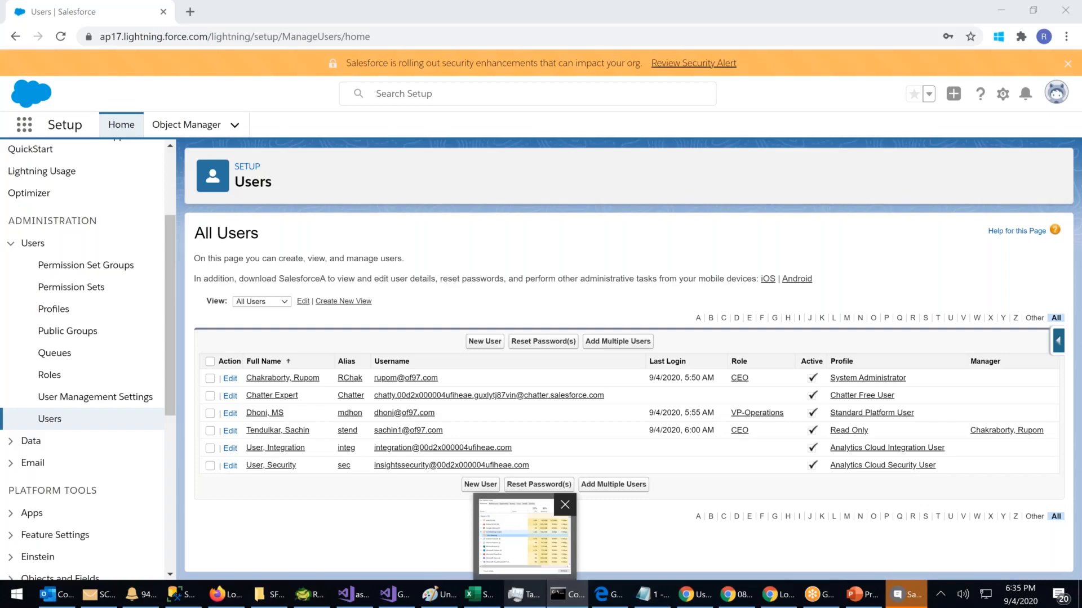
{"action": "left_click_drag", "start_coordinate": [1061, 104], "coordinate": [593, 101]}
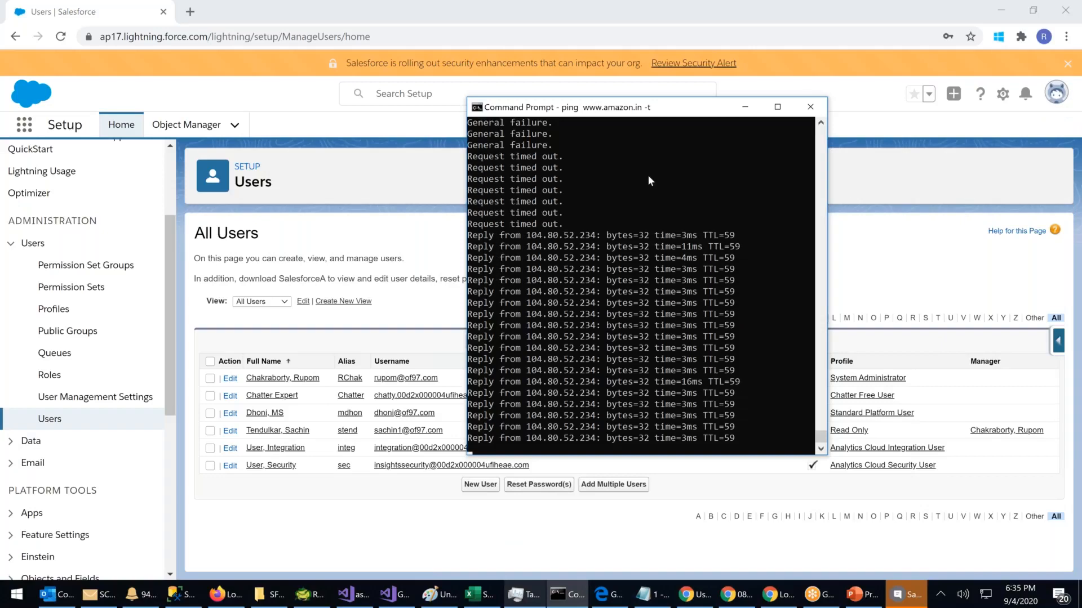
{"action": "scroll", "coordinate": [664, 188], "scroll_direction": "up", "scroll_amount": 2}
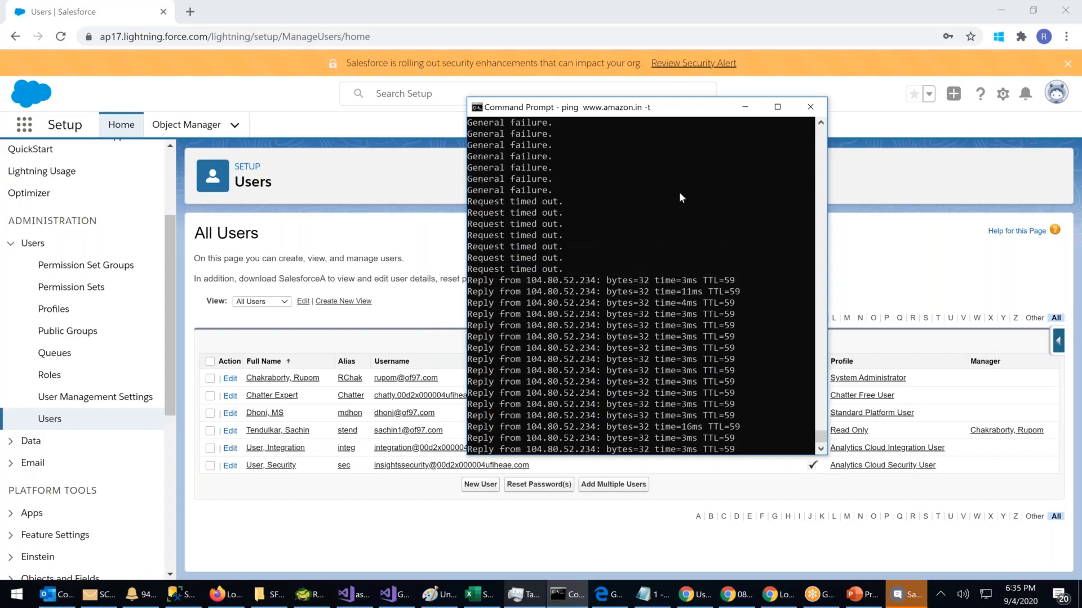
{"action": "scroll", "coordinate": [679, 198], "scroll_direction": "down", "scroll_amount": 3}
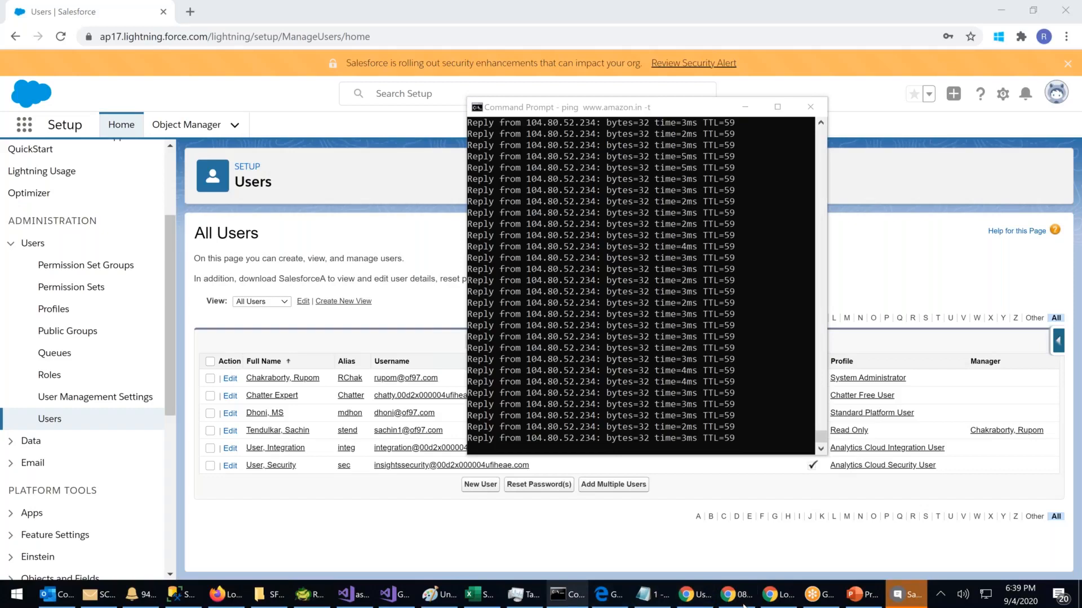
Step: Open the Batch : OF101 meeting in GoToMeeting Hub and copy its invitation from title through join link
{"action": "left_click", "coordinate": [609, 593]}
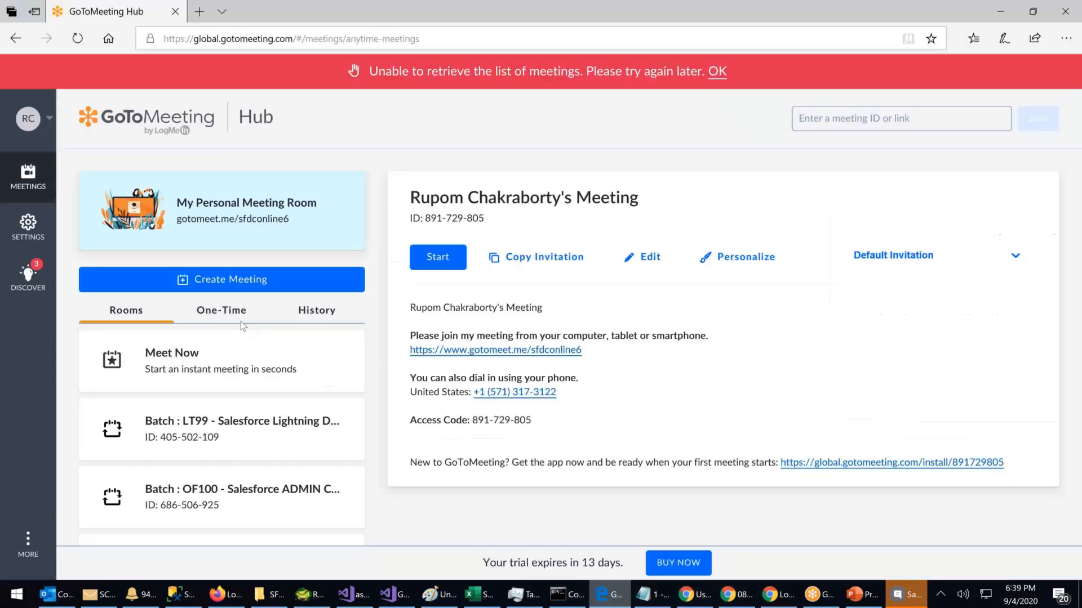
{"action": "scroll", "coordinate": [264, 422], "scroll_direction": "down", "scroll_amount": 2}
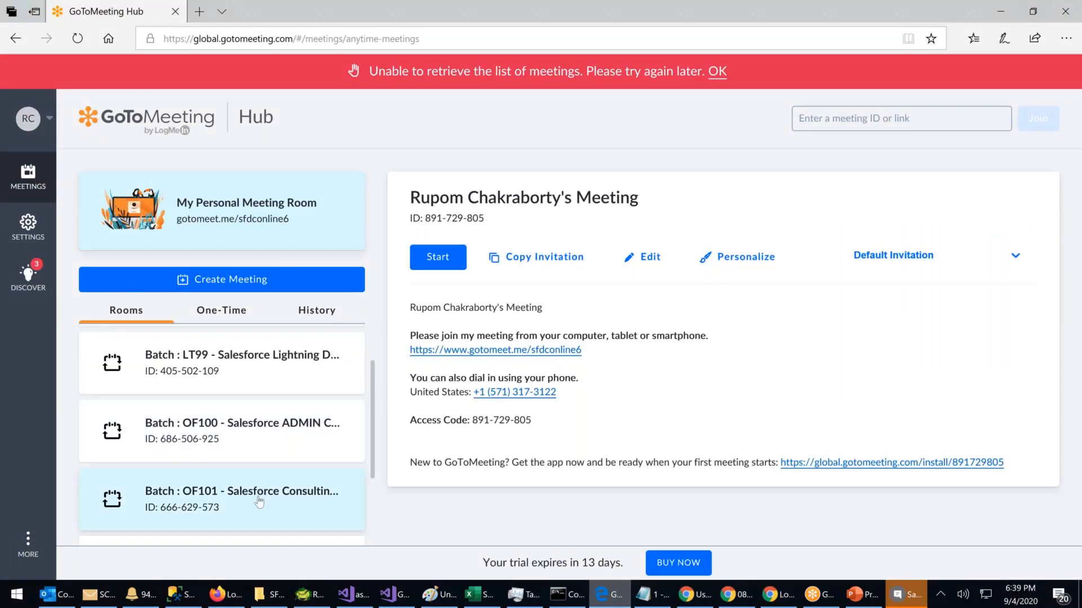
{"action": "left_click", "coordinate": [259, 502]}
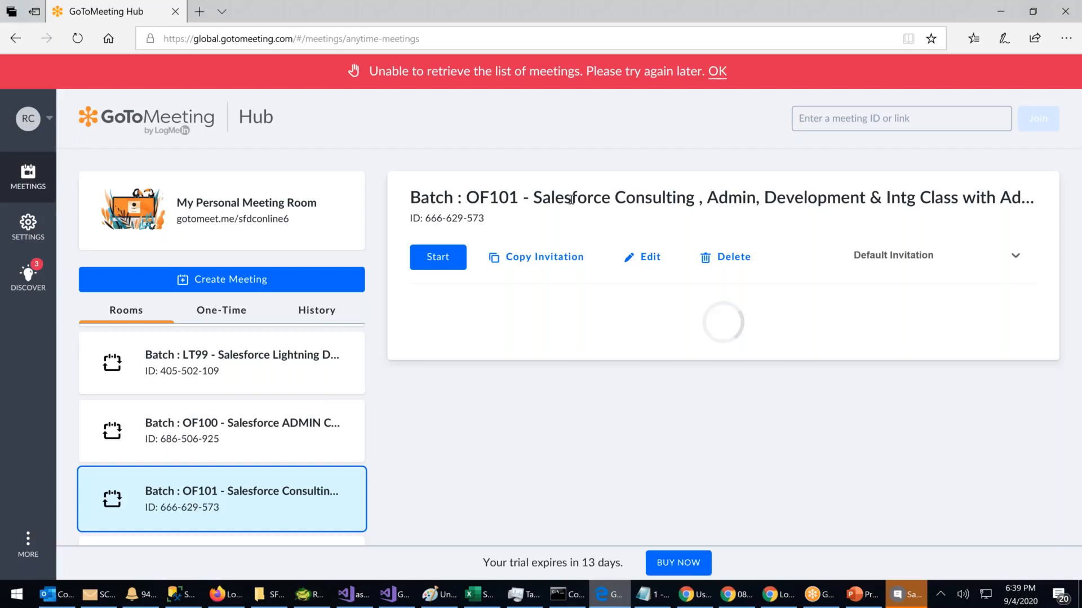
{"action": "left_click_drag", "start_coordinate": [624, 365], "coordinate": [412, 308]}
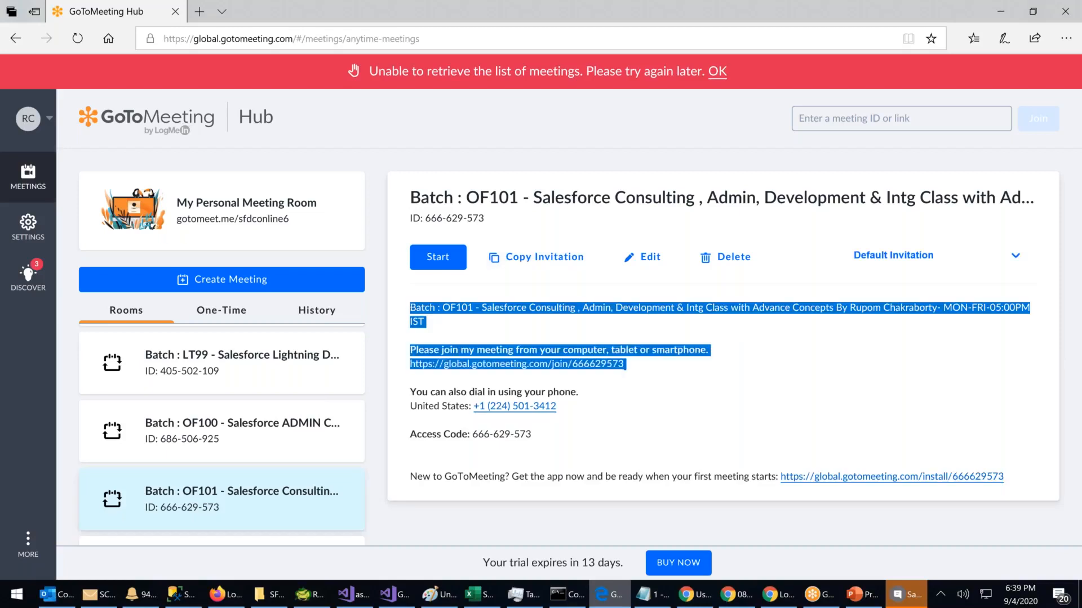
{"action": "key", "text": "alt+Tab"}
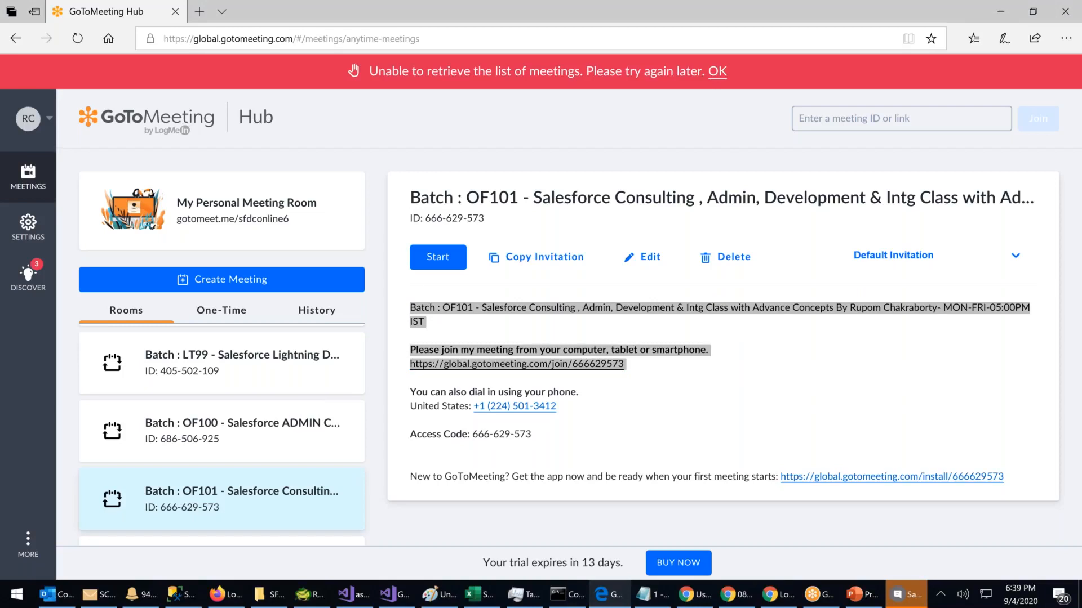